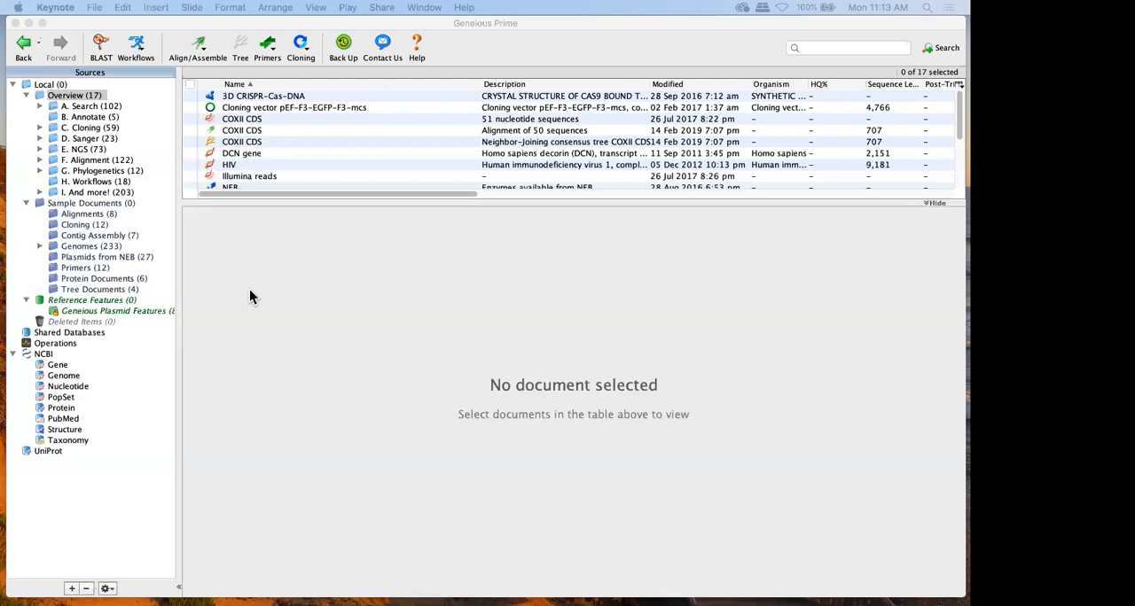
Import NC_001134.gb from the Genbank files folder into the Local folder
click(59, 97)
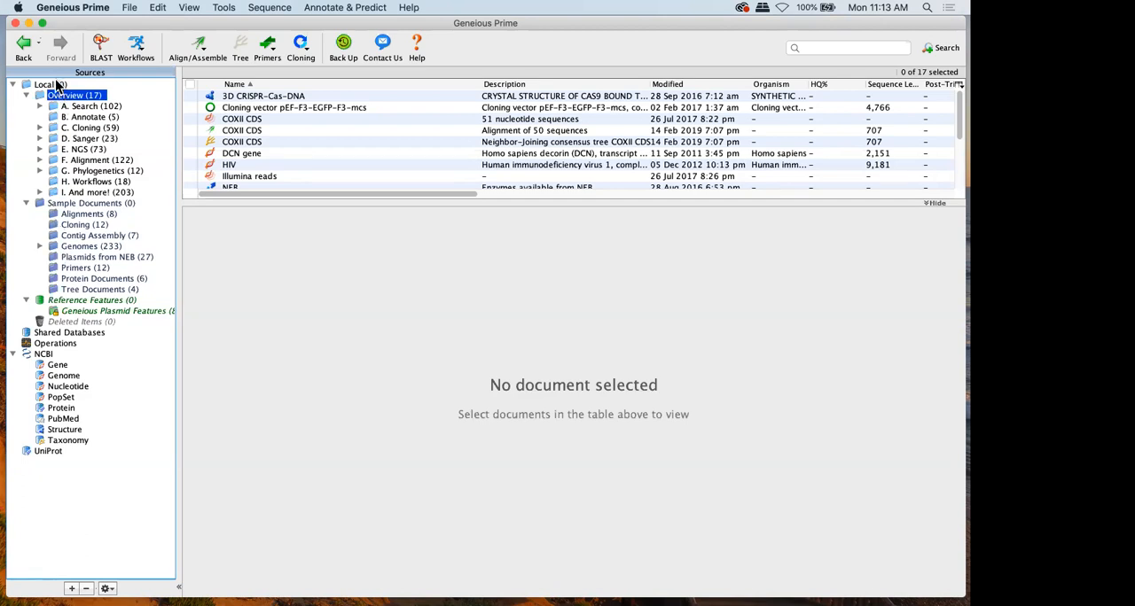
click(57, 83)
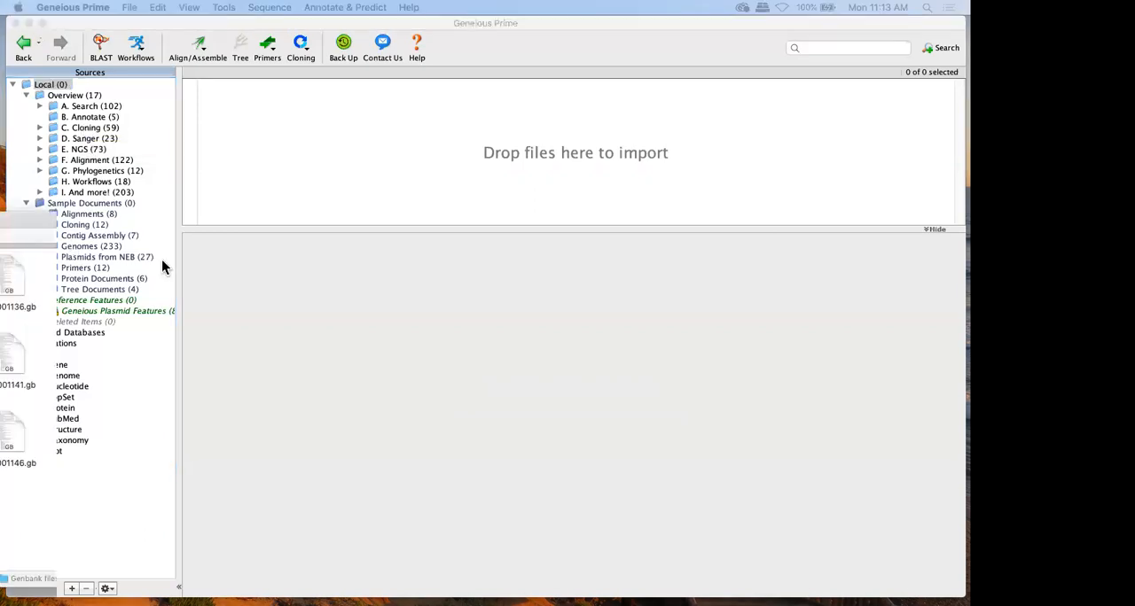
click(341, 275)
drag(339, 278, 366, 144)
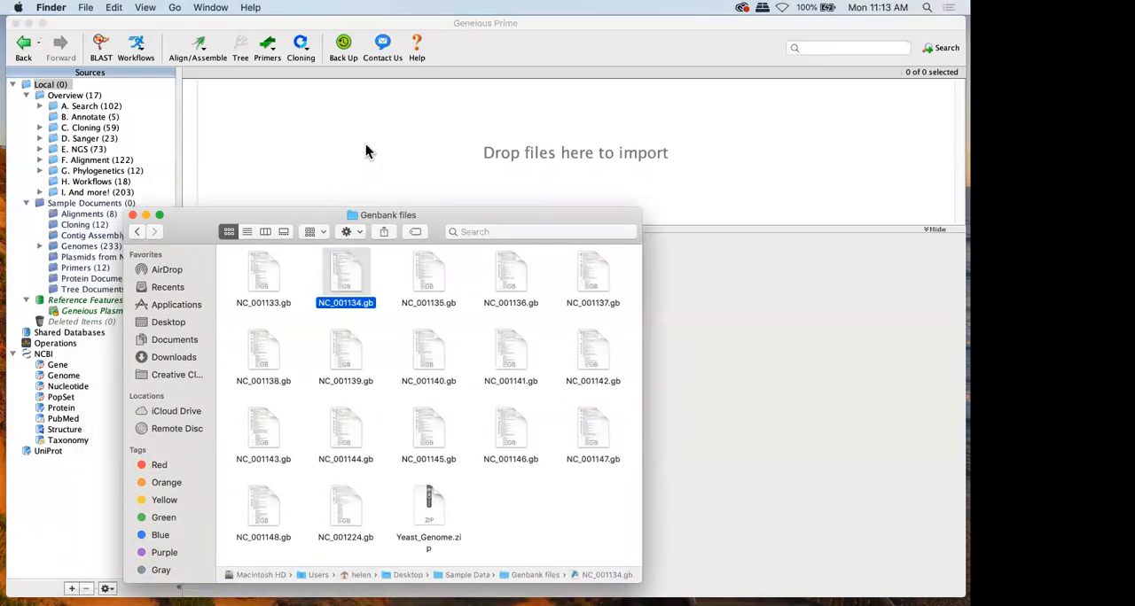
Import the NC_001135, NC_001136, NC_001140 and NC_001141 GenBank files into the Local folder, keeping the sequences separate
drag(399, 272, 546, 356)
drag(431, 268, 305, 131)
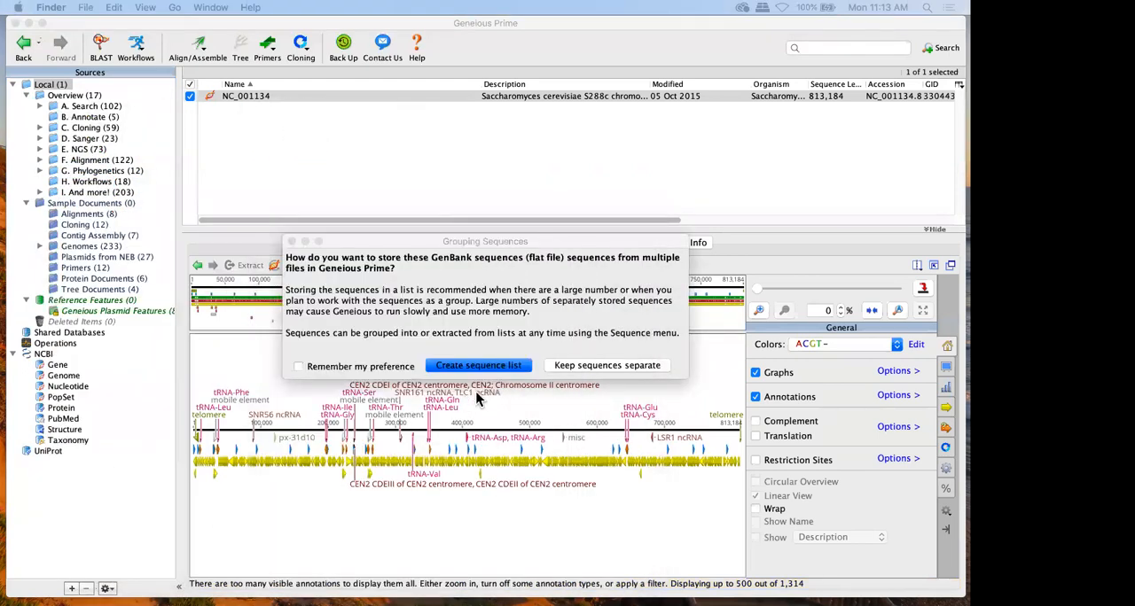
click(633, 366)
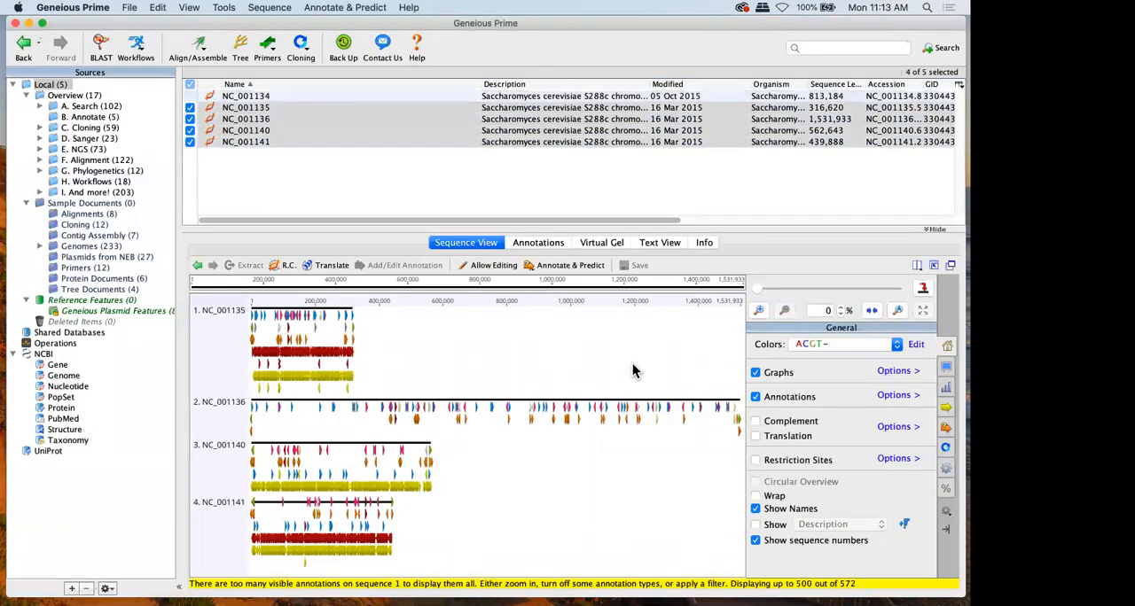
View the NC_001140 sequence on its own at individual base level
click(618, 130)
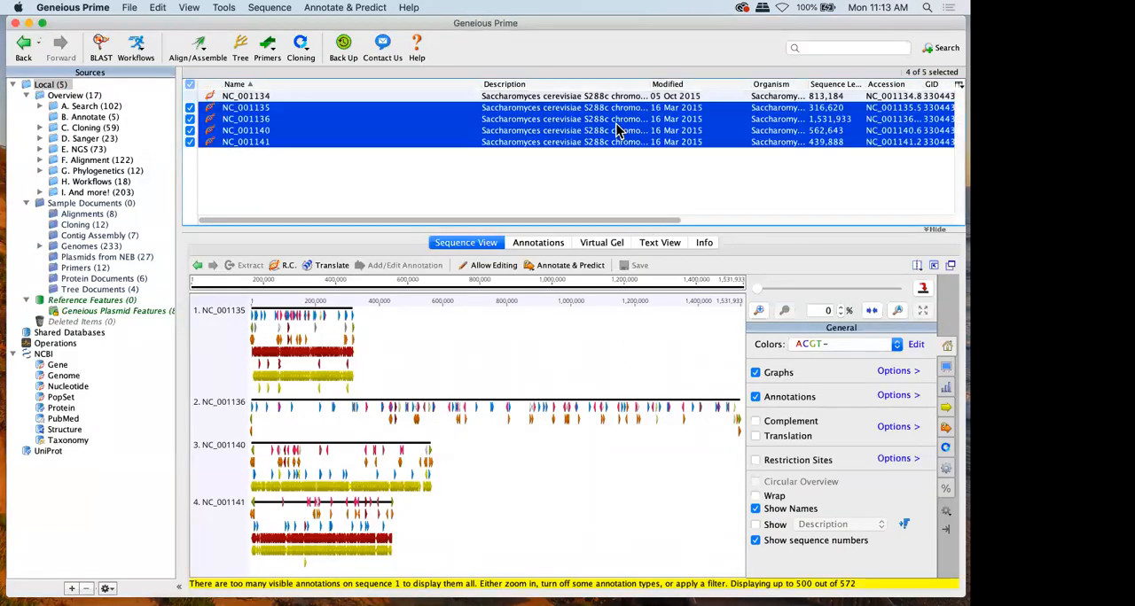
click(617, 131)
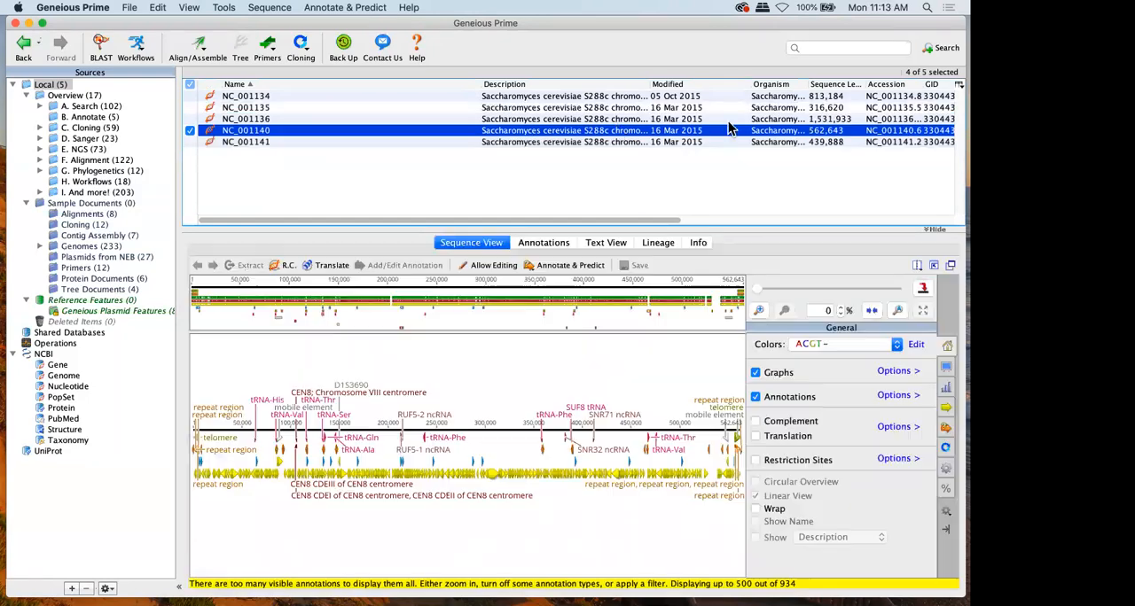
click(768, 295)
drag(768, 294, 896, 294)
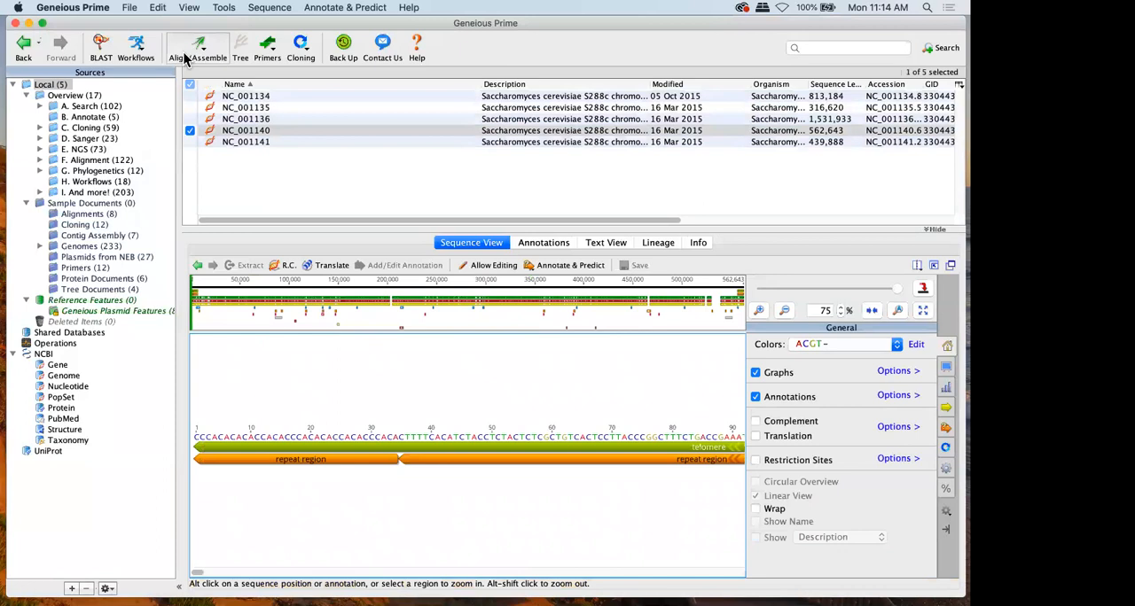
Open the Shared Databases source to view its database connection options
click(65, 86)
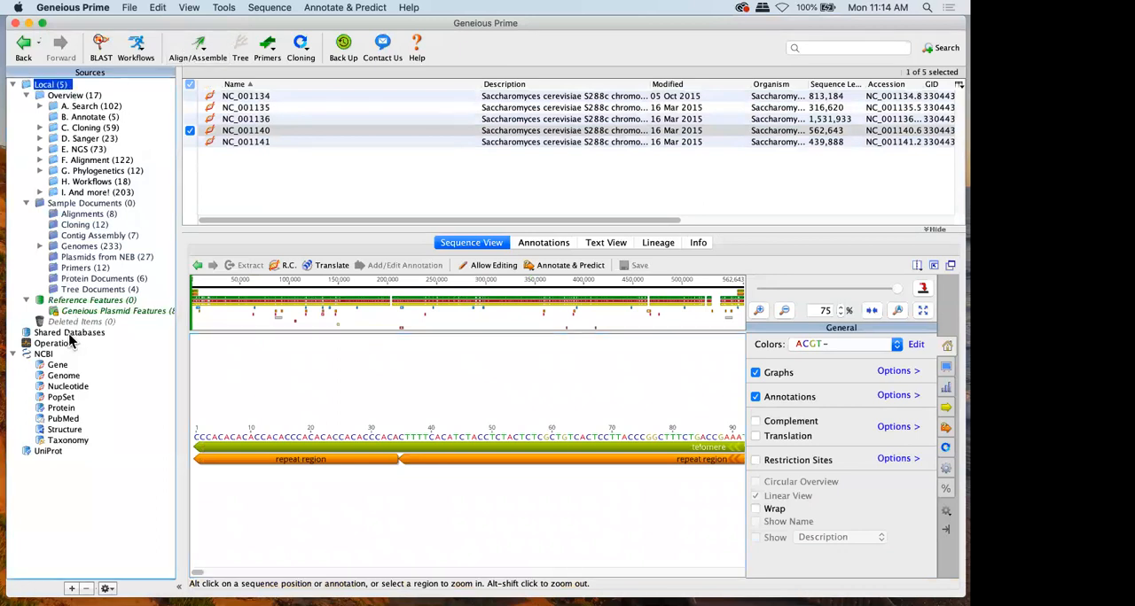
click(71, 334)
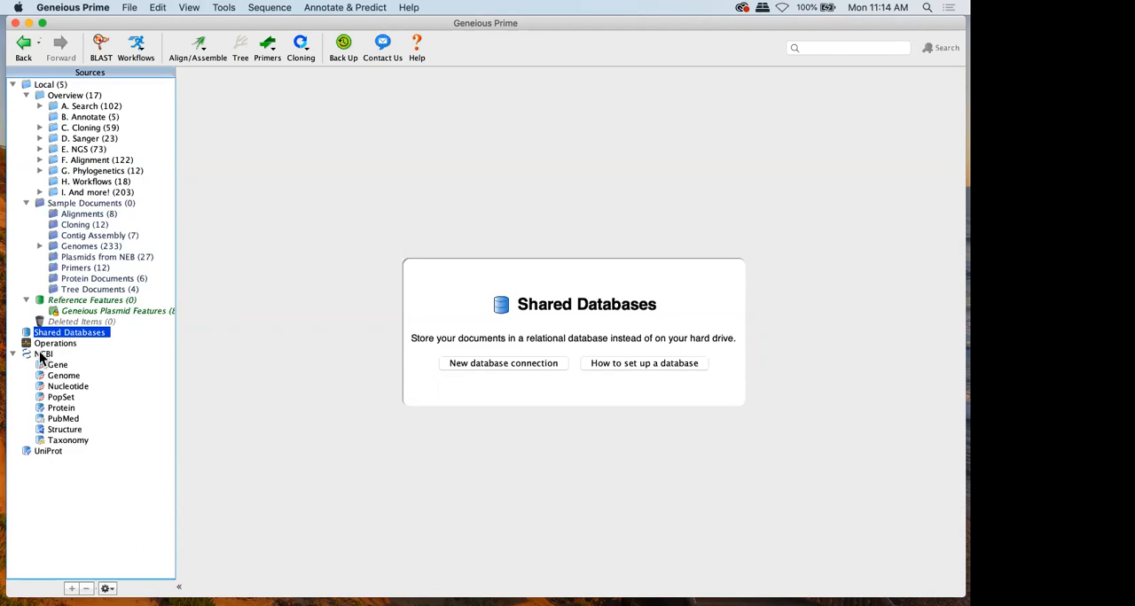
Search all NCBI databases for "whale cytb" and stop the search once a sample of results has been retrieved
click(42, 353)
text(whale cytb)
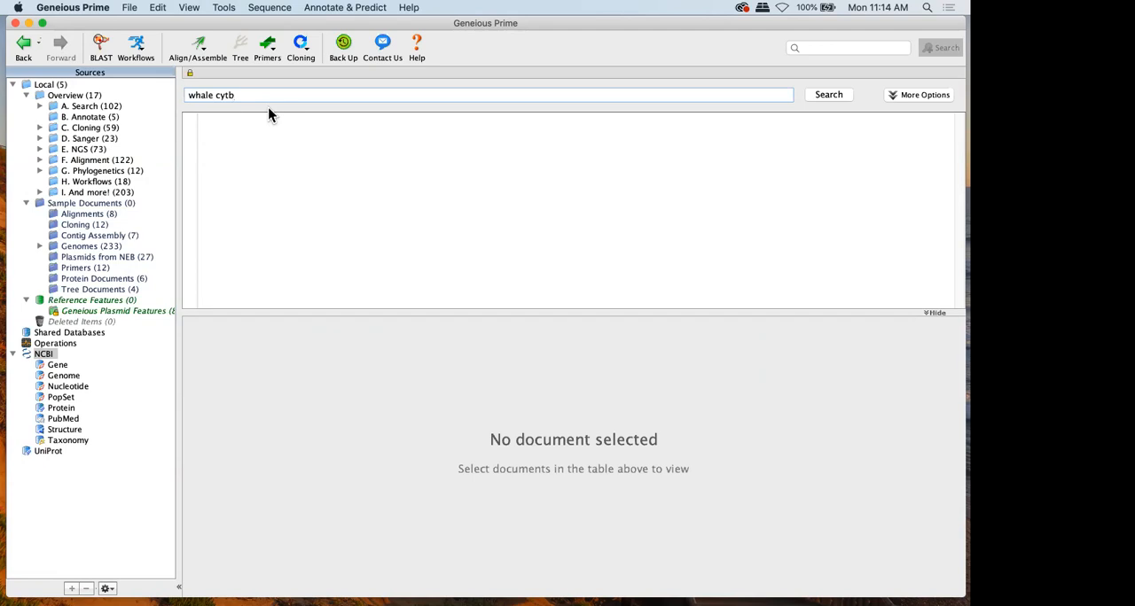
key(Return)
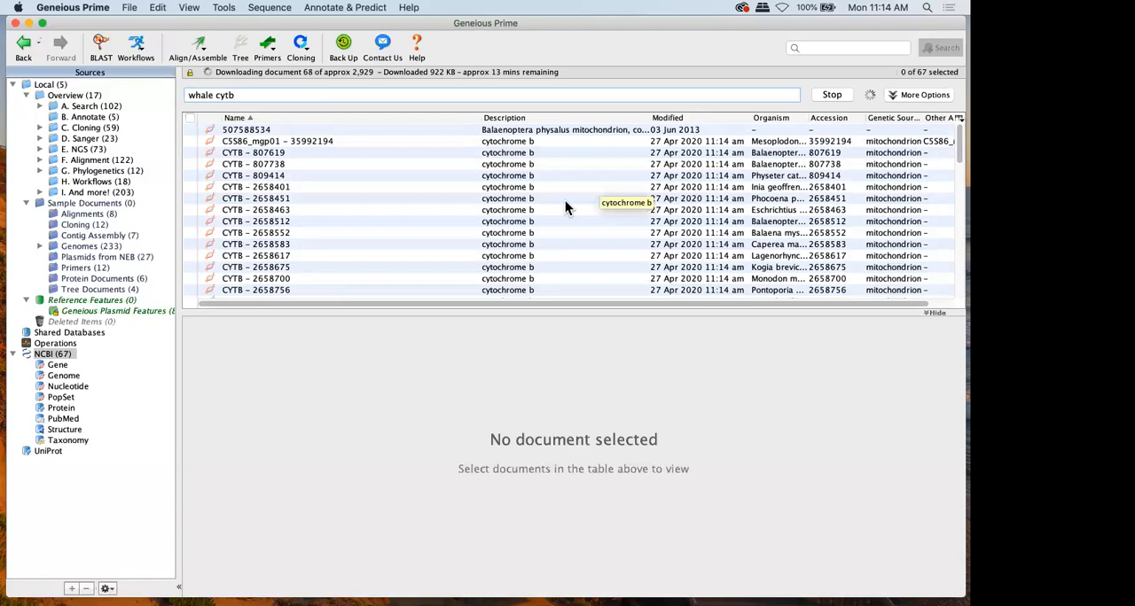
scroll(564, 207, down, 2)
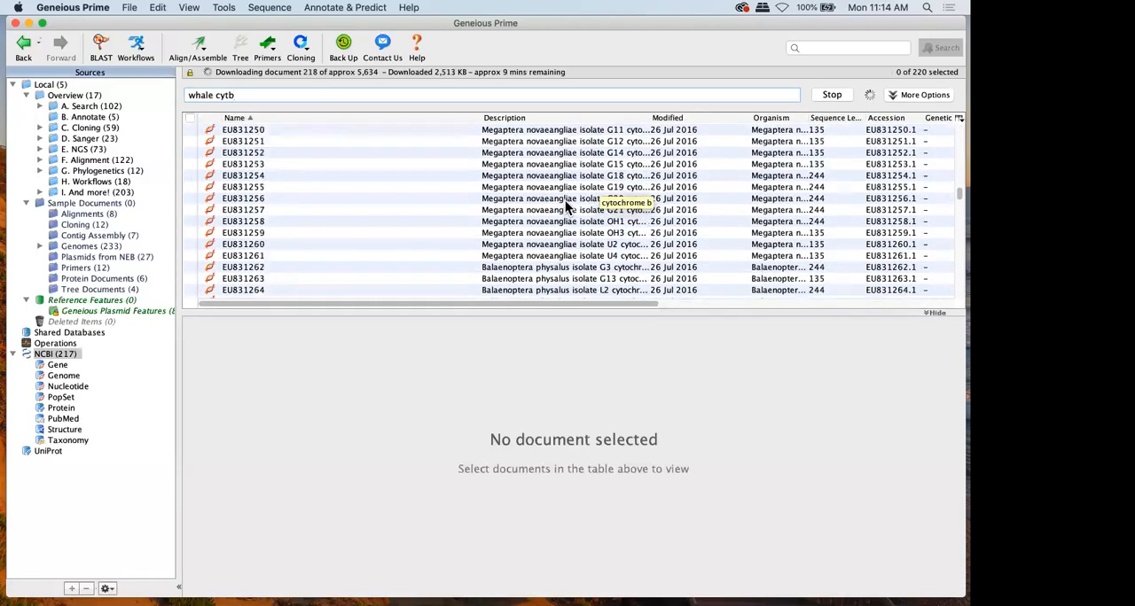
click(838, 94)
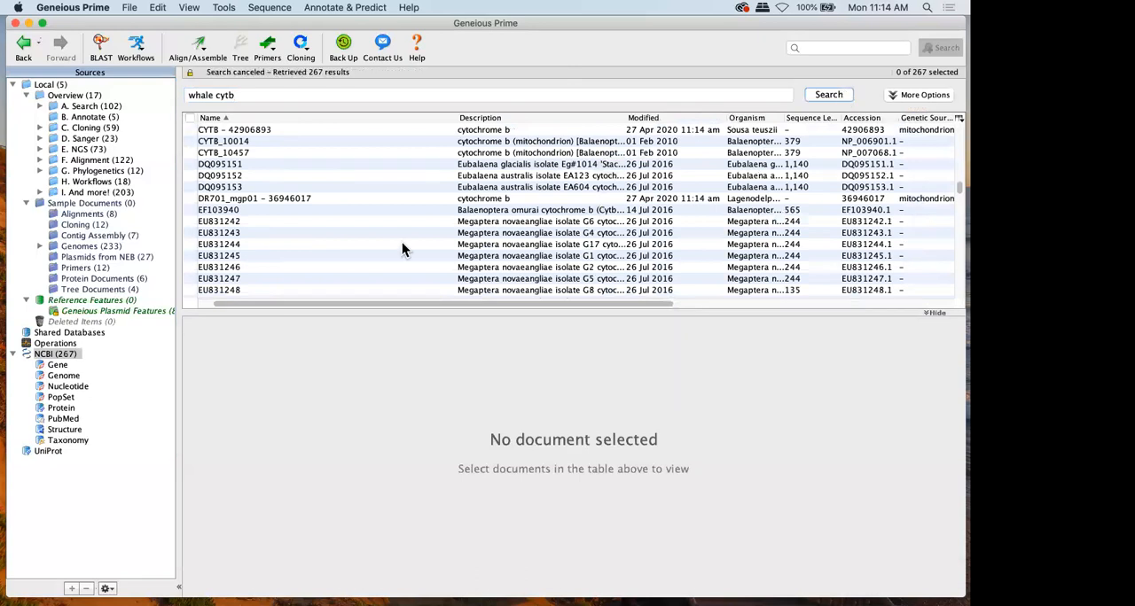
Copy the EF103940, EU831242, EU831243 and EU831244 search results into the Local folder
click(228, 154)
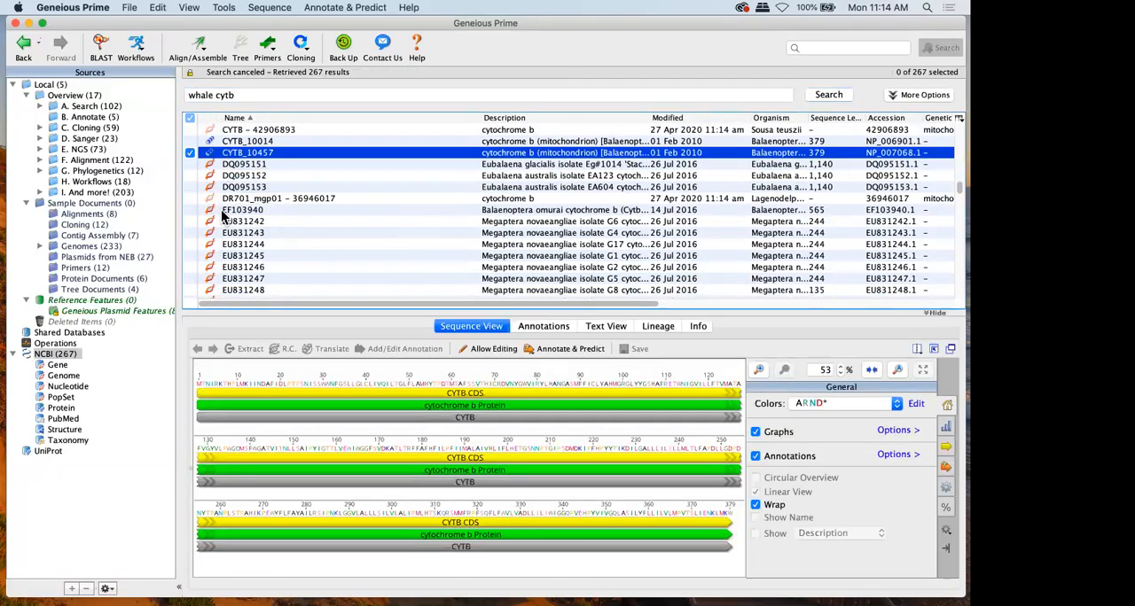
click(220, 210)
click(217, 245)
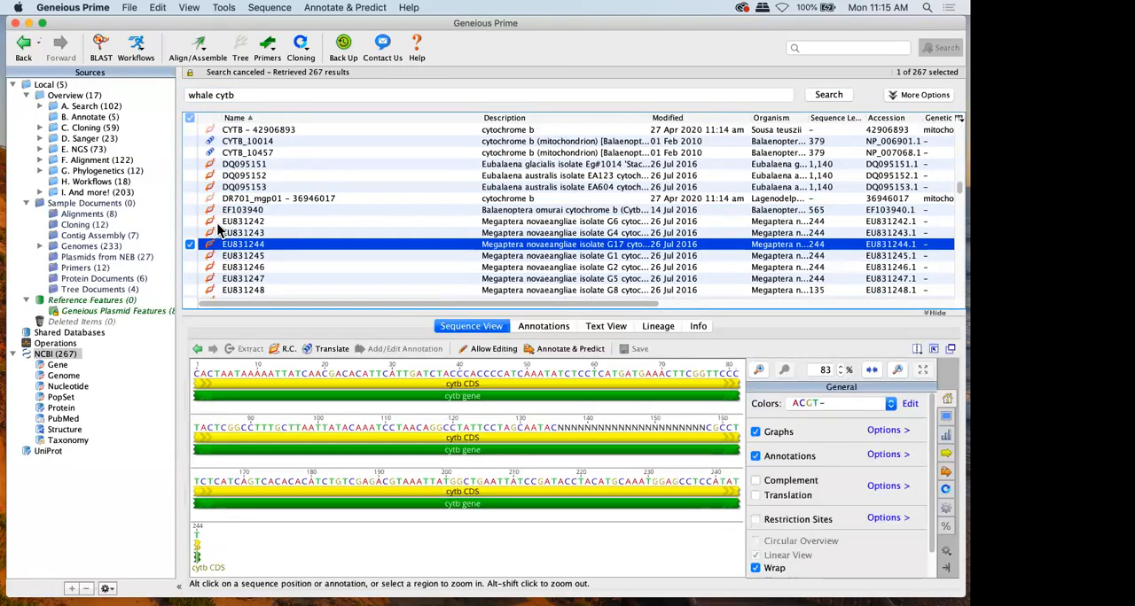
shift+click(217, 233)
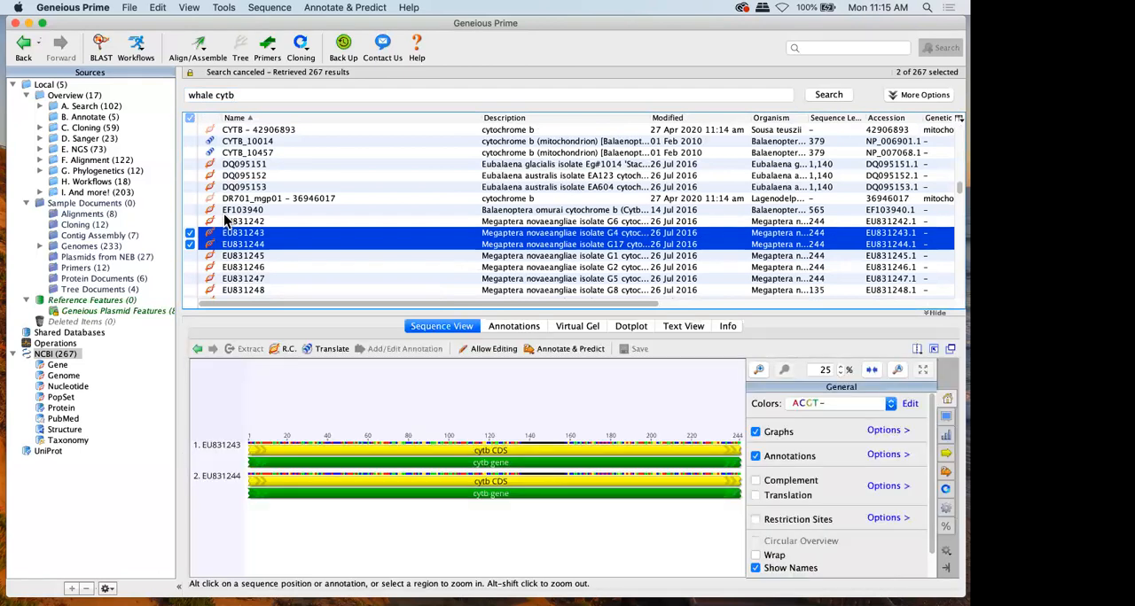
shift+click(226, 212)
drag(228, 221, 50, 89)
Open the Local folder and view the copied EF103940 and EU831242 sequences
click(50, 87)
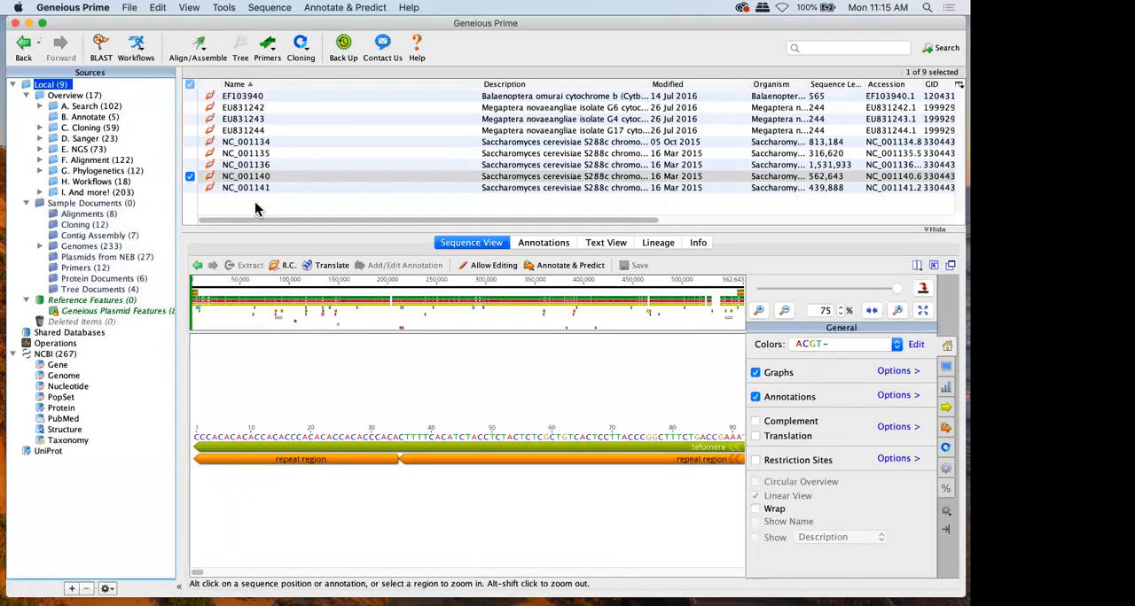
click(244, 99)
click(246, 113)
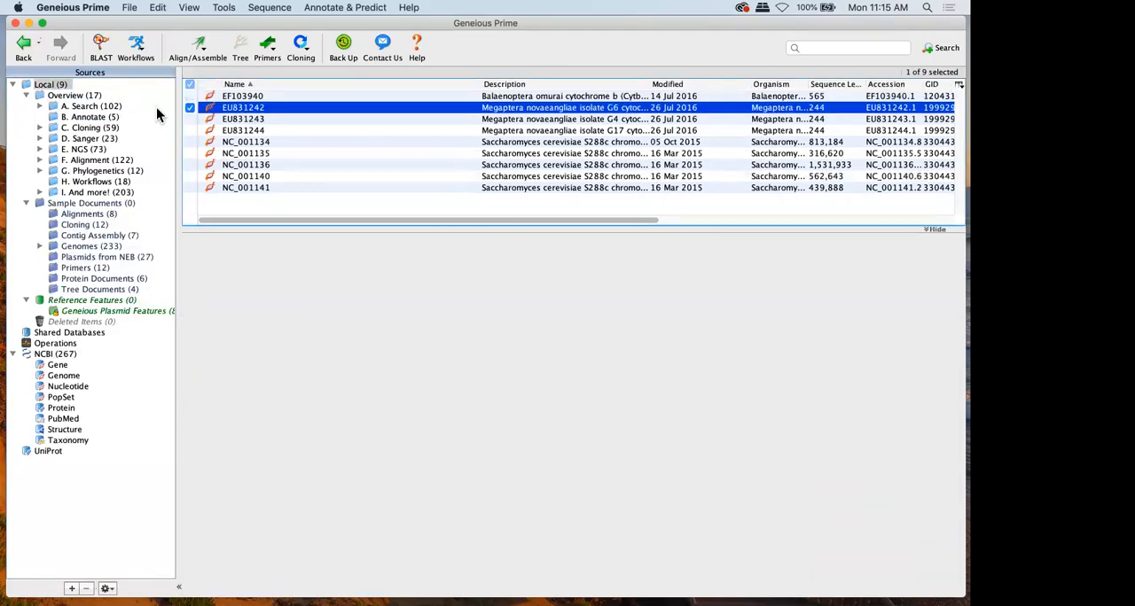
Open the Overview folder, enlarge its document table and look through the metadata columns
click(95, 95)
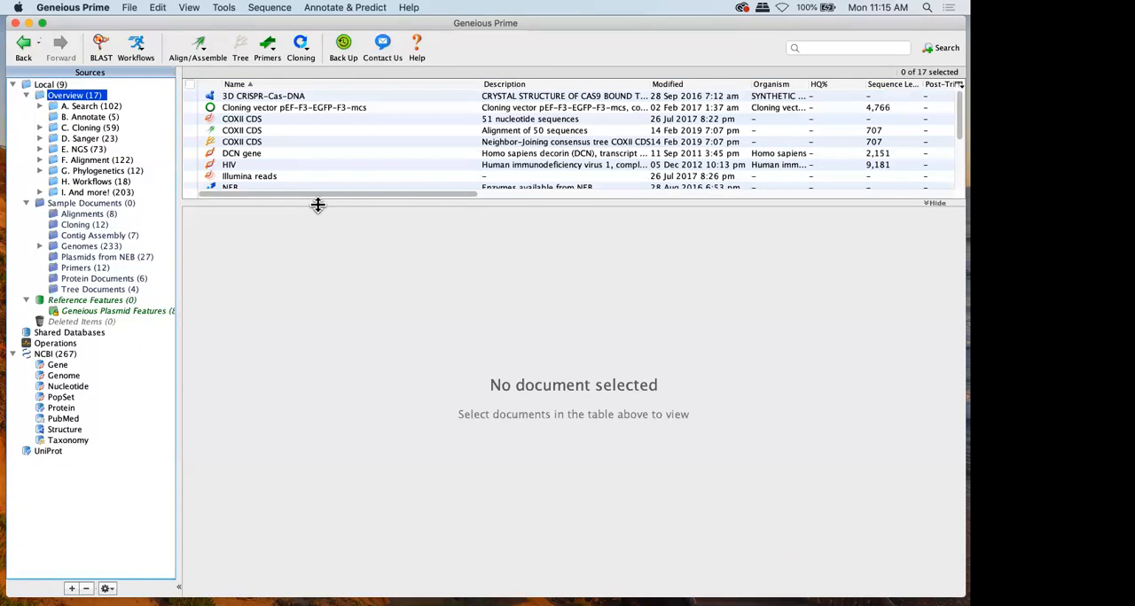
drag(317, 205, 318, 268)
scroll(318, 164, right, 5)
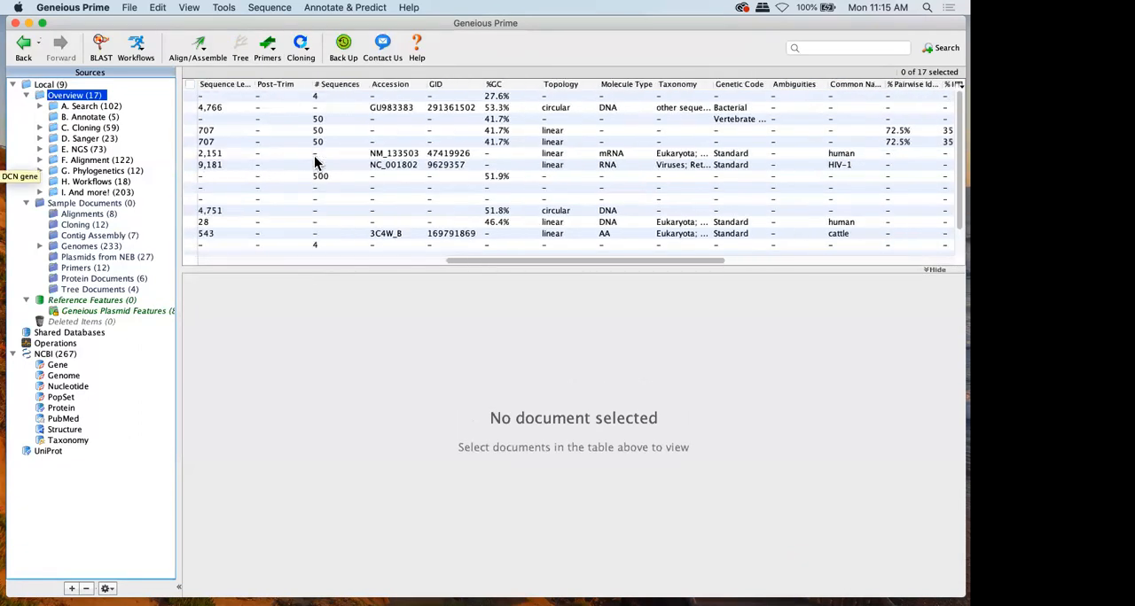
scroll(315, 161, left, 5)
scroll(316, 160, up, 1)
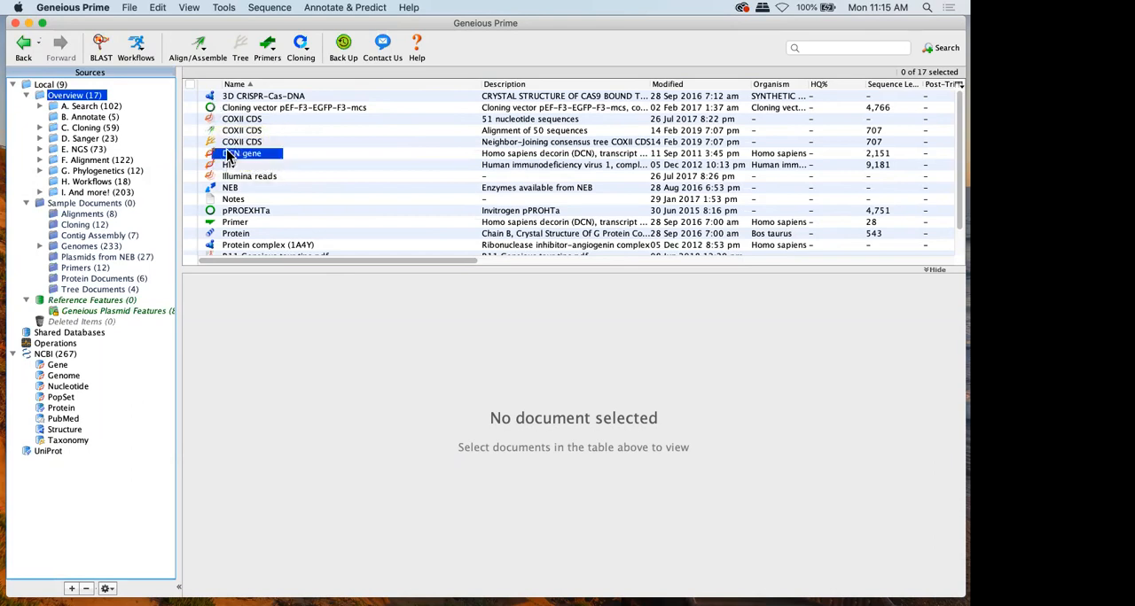
View the DCN gene, HIV and Cloning vector pEF-F3-EGFP-F3-mcs sequences one after another
click(222, 154)
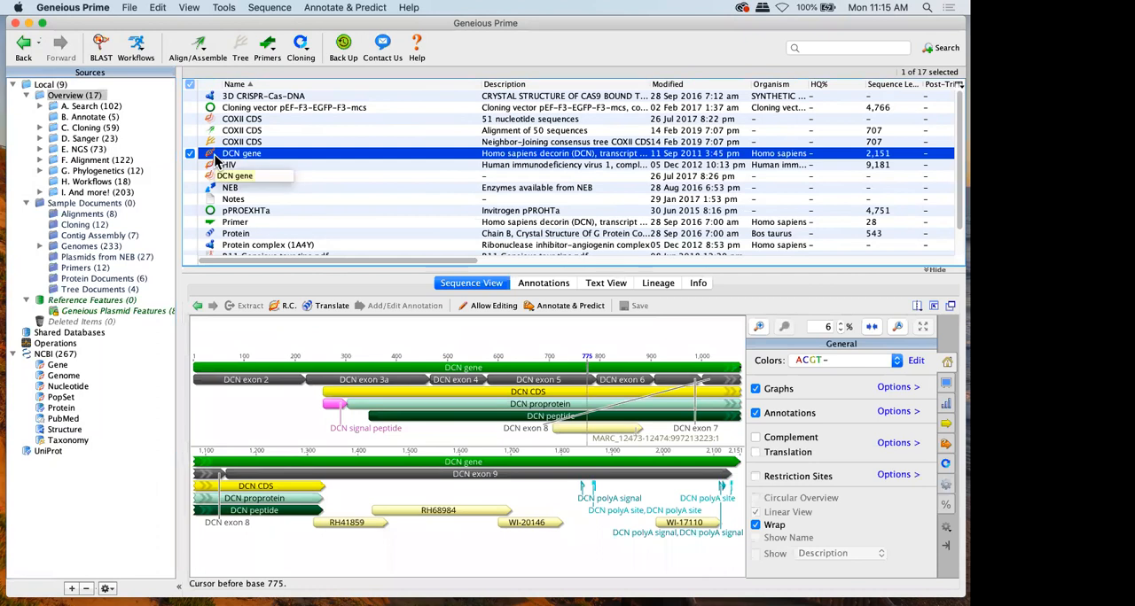
click(218, 164)
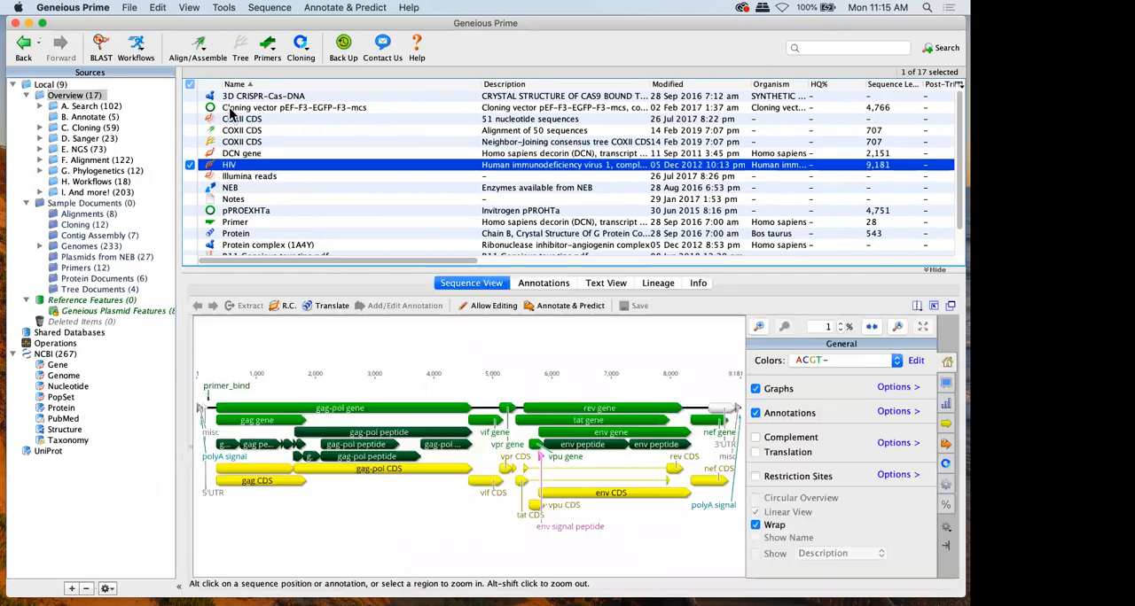
click(231, 108)
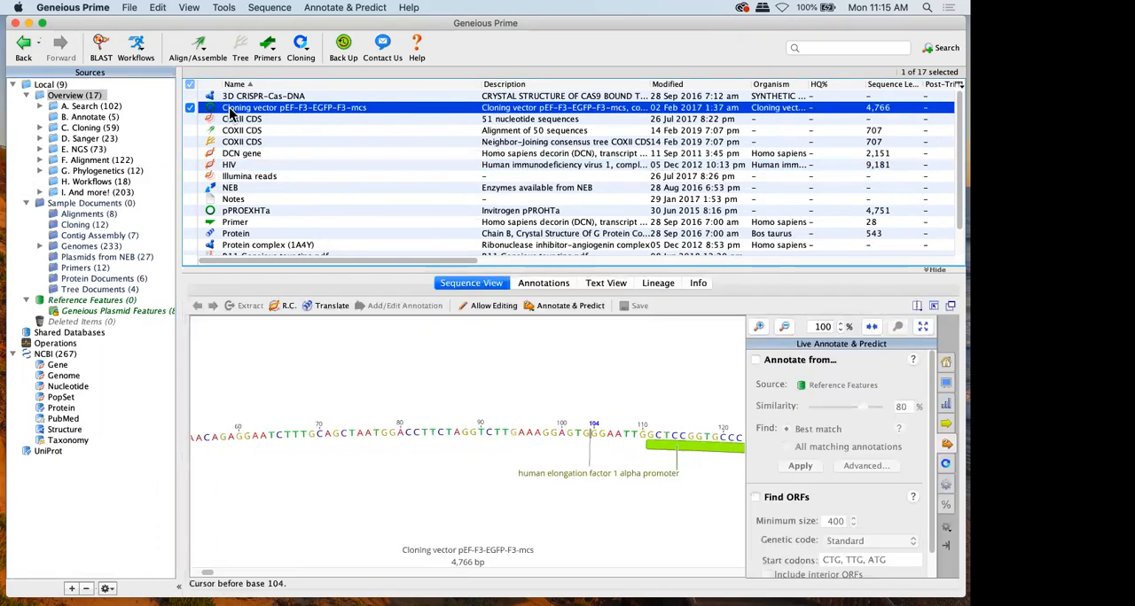
View the COXII CDS alignment of 50 sequences and display the COXII CDS neighbor-joining consensus document as a tree
click(229, 132)
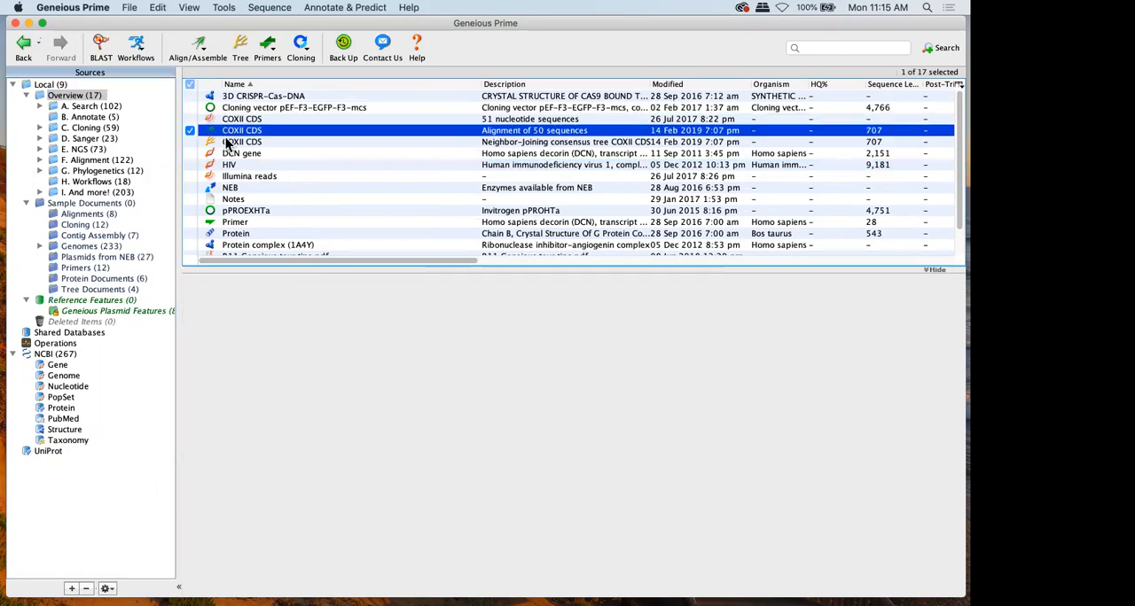
click(228, 142)
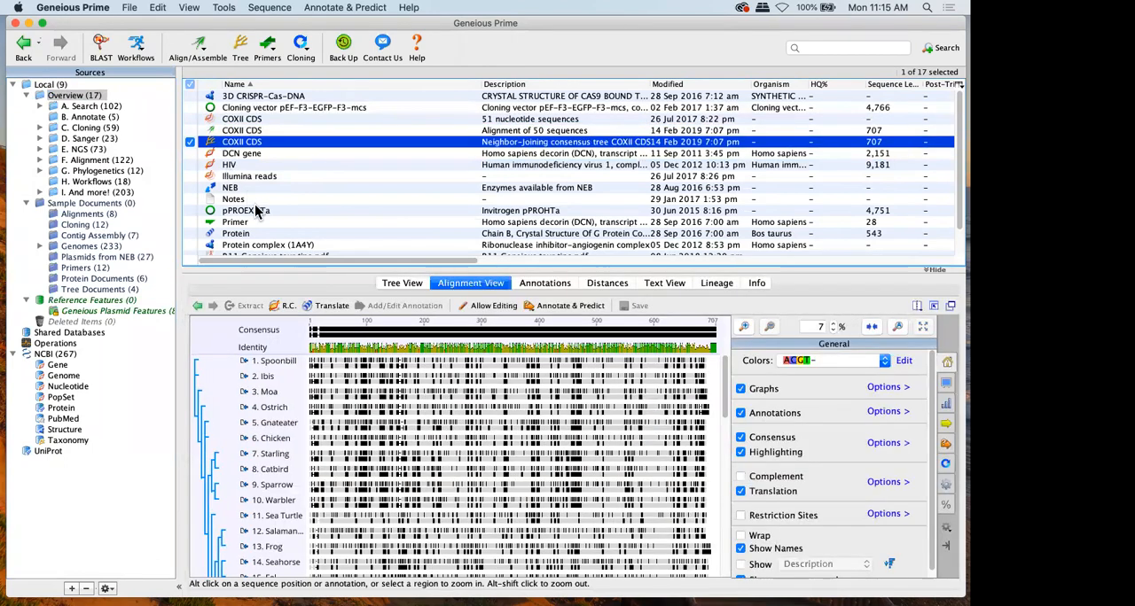
click(401, 283)
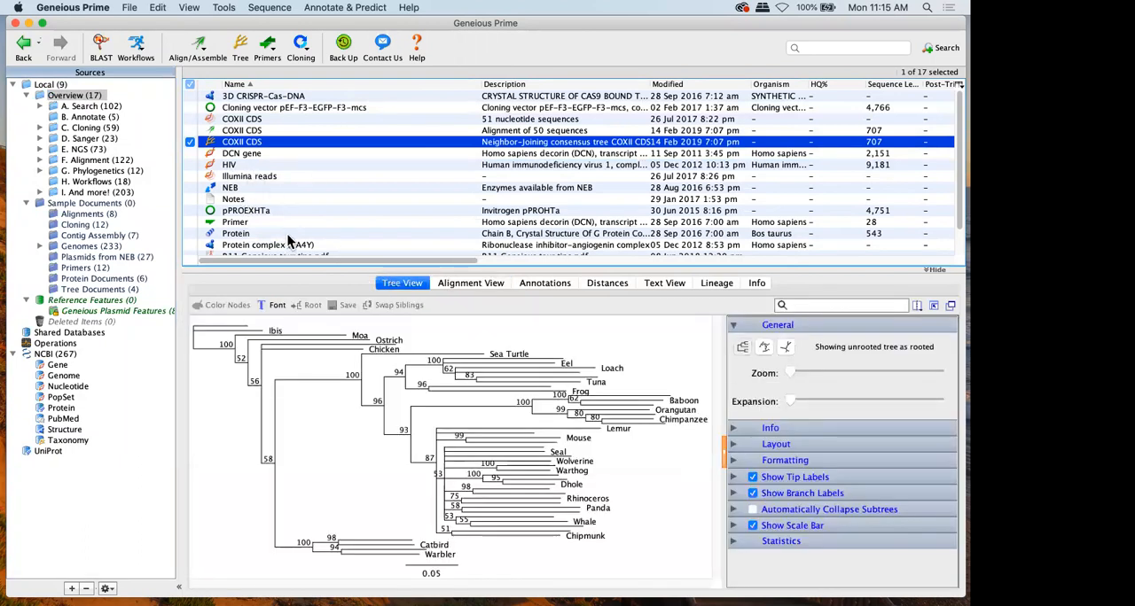
Open the 3D CRISPR-Cas-DNA document and rotate its molecular structure
click(243, 97)
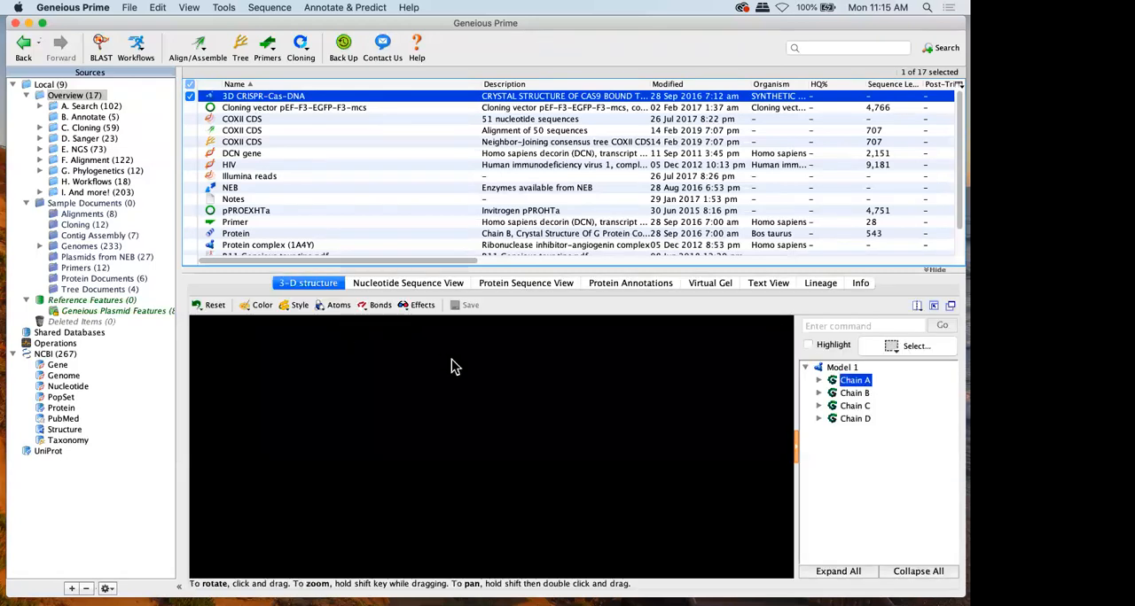
drag(416, 411, 502, 417)
mouse_move(501, 401)
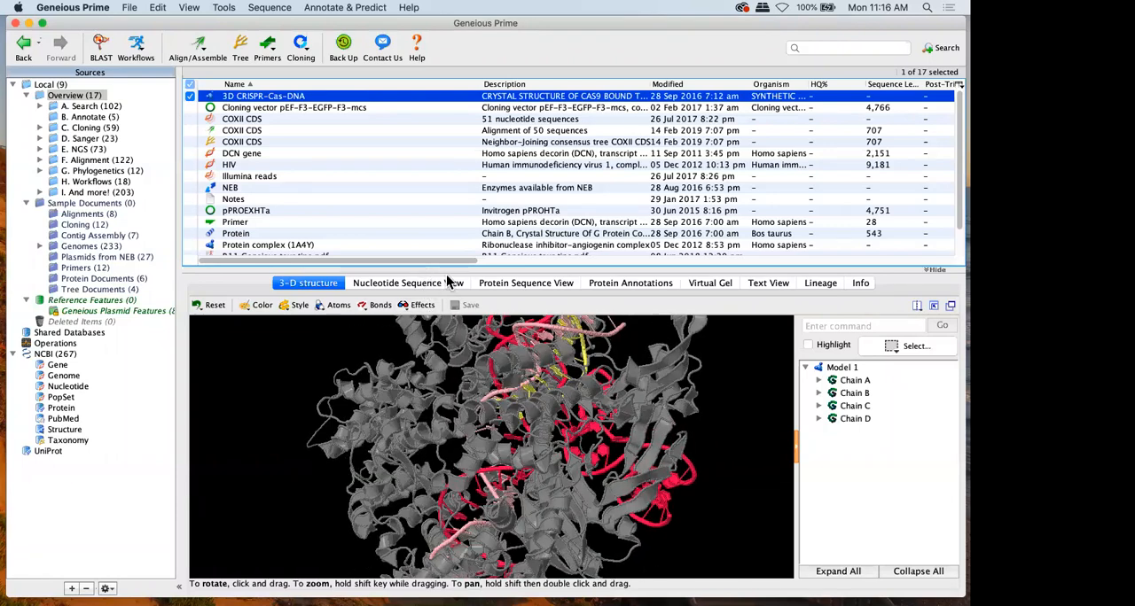
View the CRISPR-Cas-DNA document as protein sequence, 3-D structure and nucleotide sequence
click(486, 282)
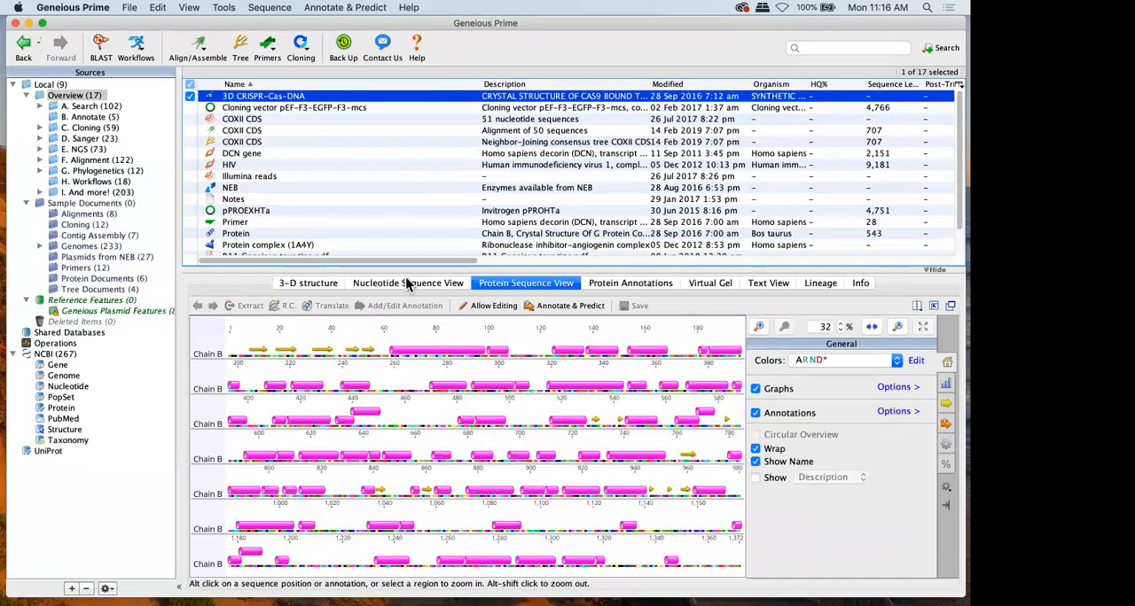
click(322, 284)
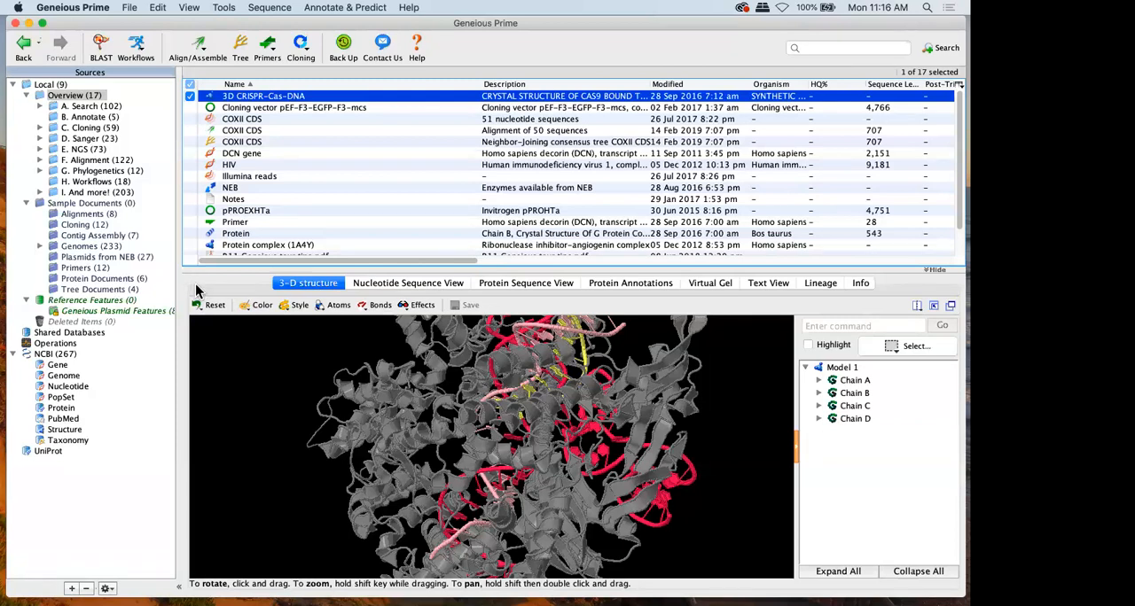
click(383, 284)
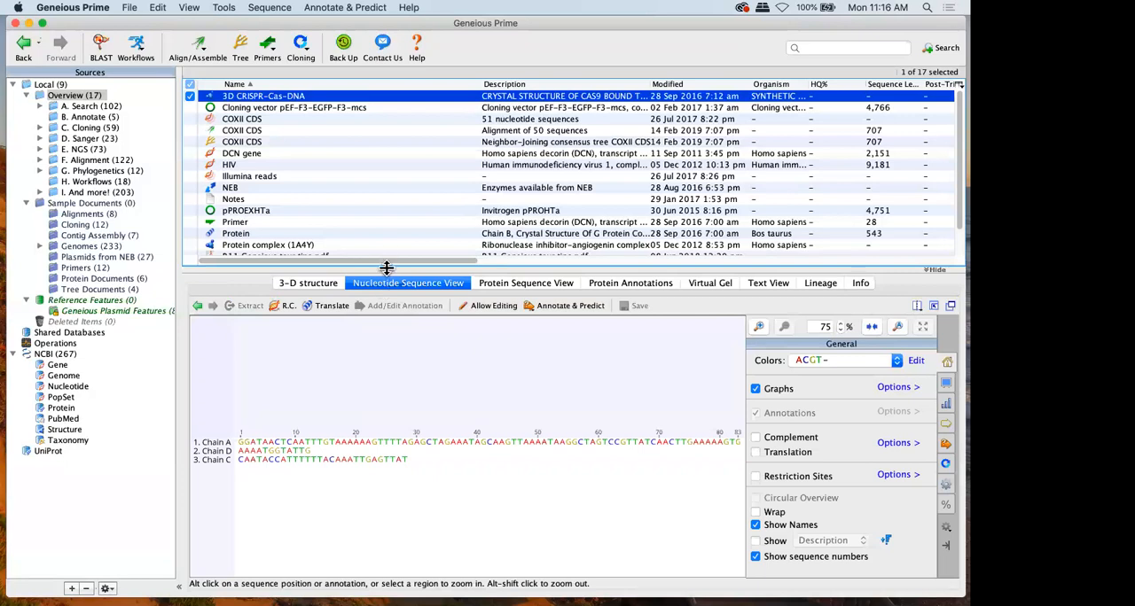
Enlarge the document viewer by shrinking the table, and compare the 3-D structure with the nucleotide sequences
drag(387, 267, 393, 182)
click(306, 194)
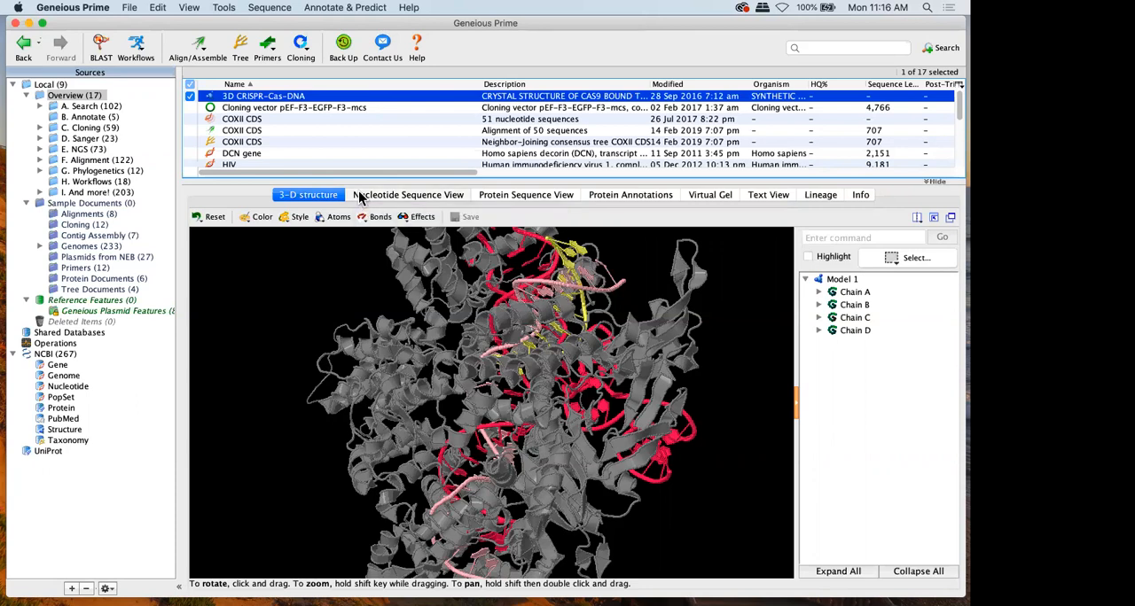
click(361, 195)
click(306, 197)
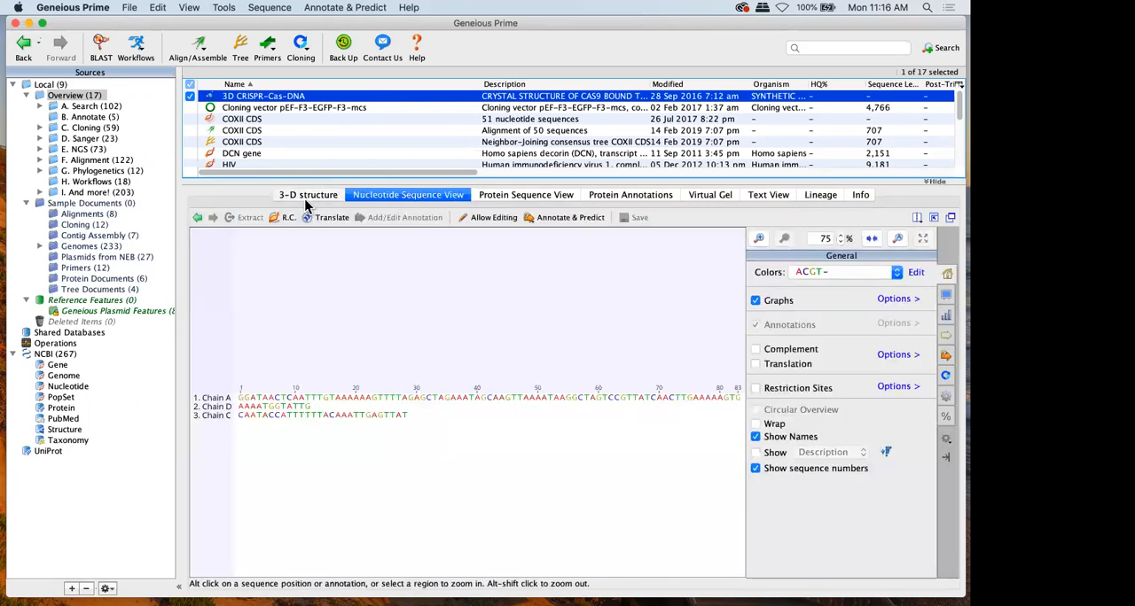
View the CRISPR-Cas-DNA document's nucleotide sequences, protein sequence, protein annotations and document information
drag(386, 376, 390, 238)
click(387, 196)
click(511, 195)
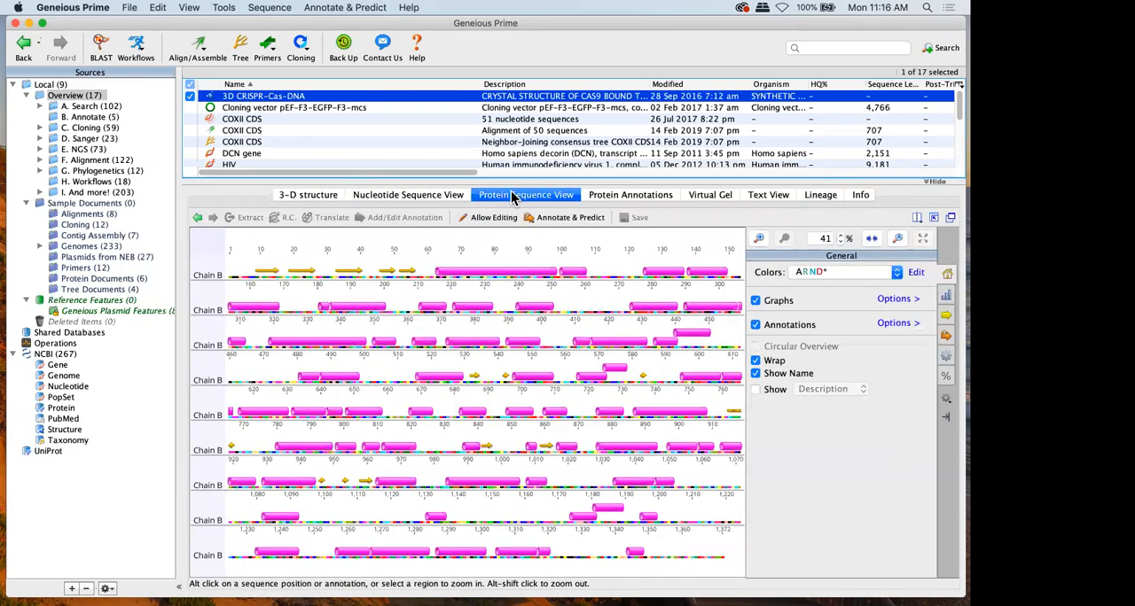
click(594, 196)
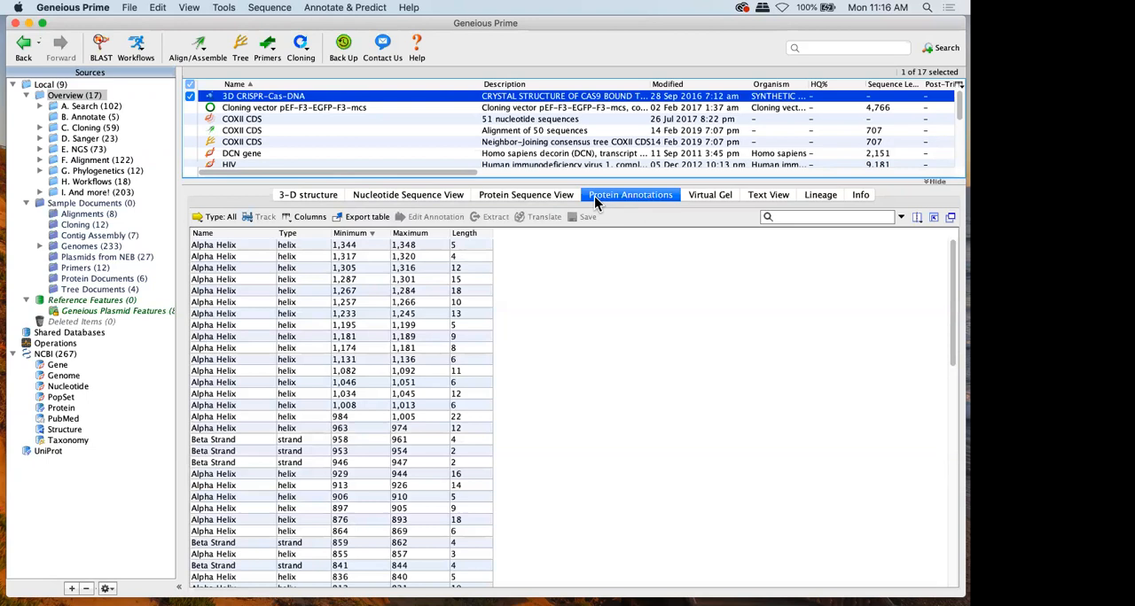
click(861, 198)
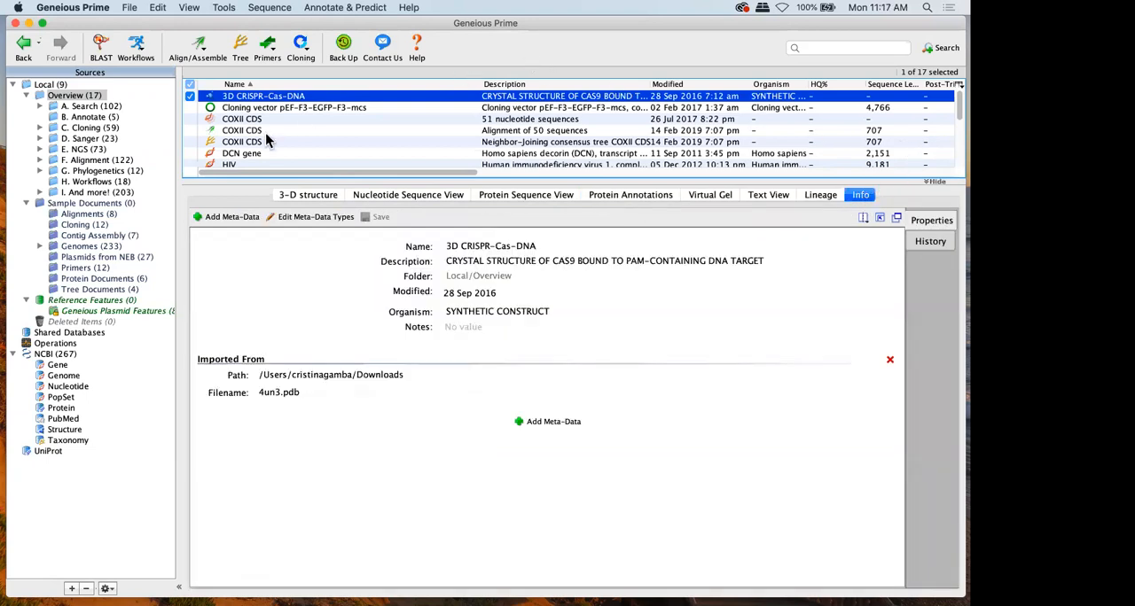
Open Cloning vector pEF-F3-EGFP-F3-mcs as a full circular map, check its annotations and document information, and return to the map
click(275, 107)
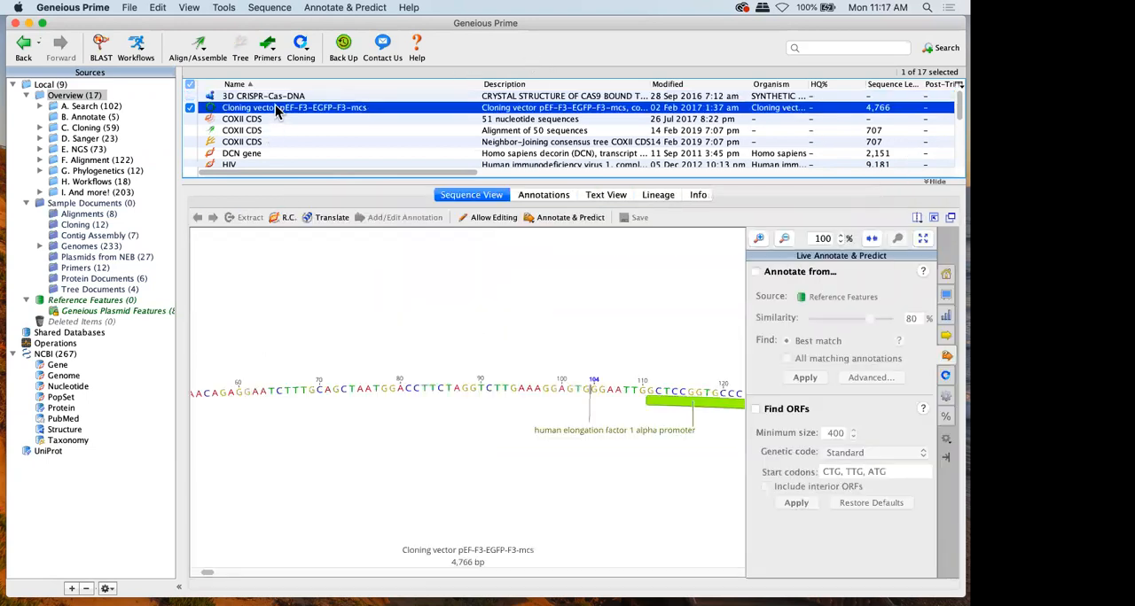
click(923, 240)
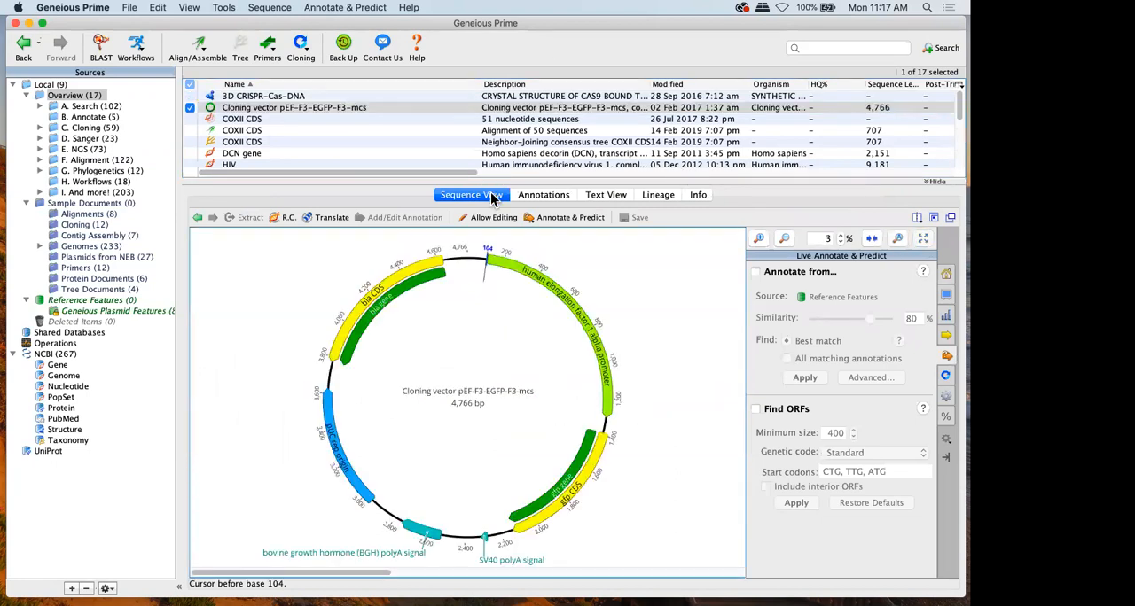
click(543, 197)
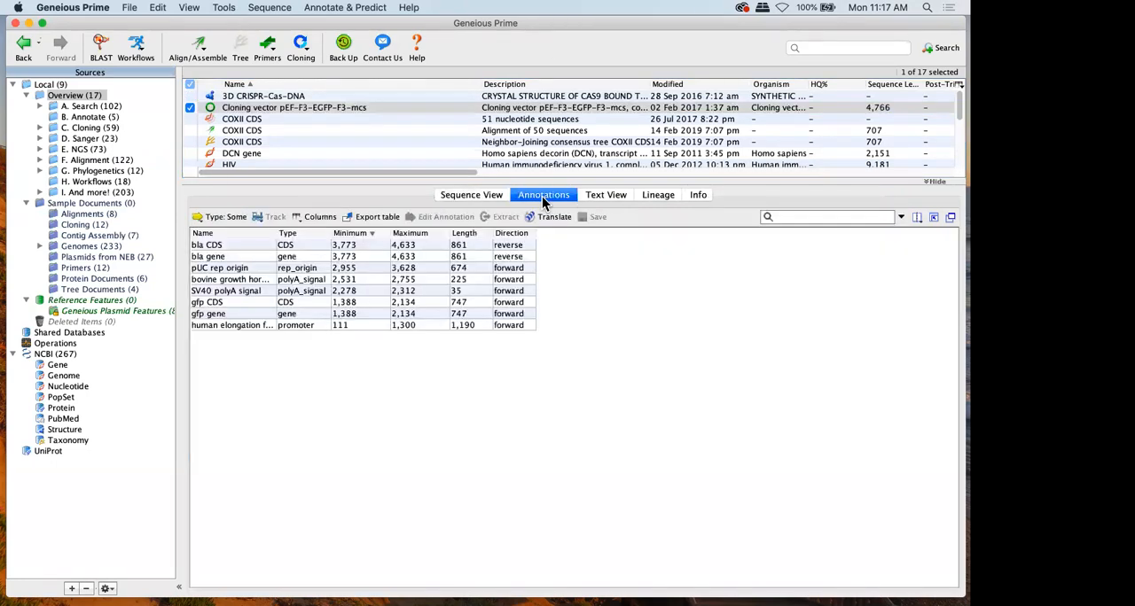
click(698, 196)
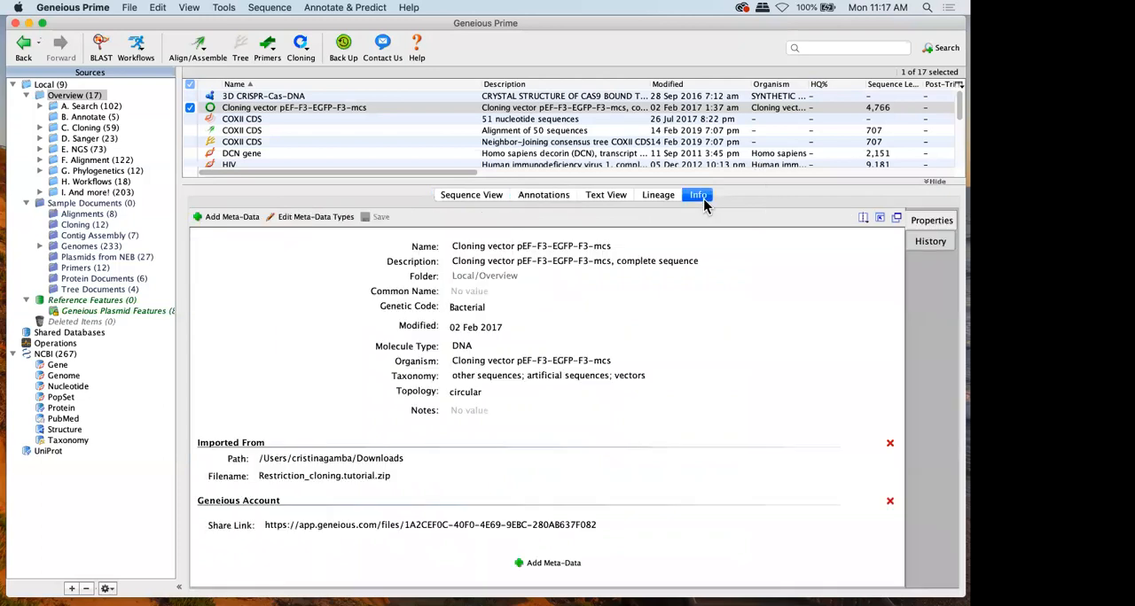
click(480, 198)
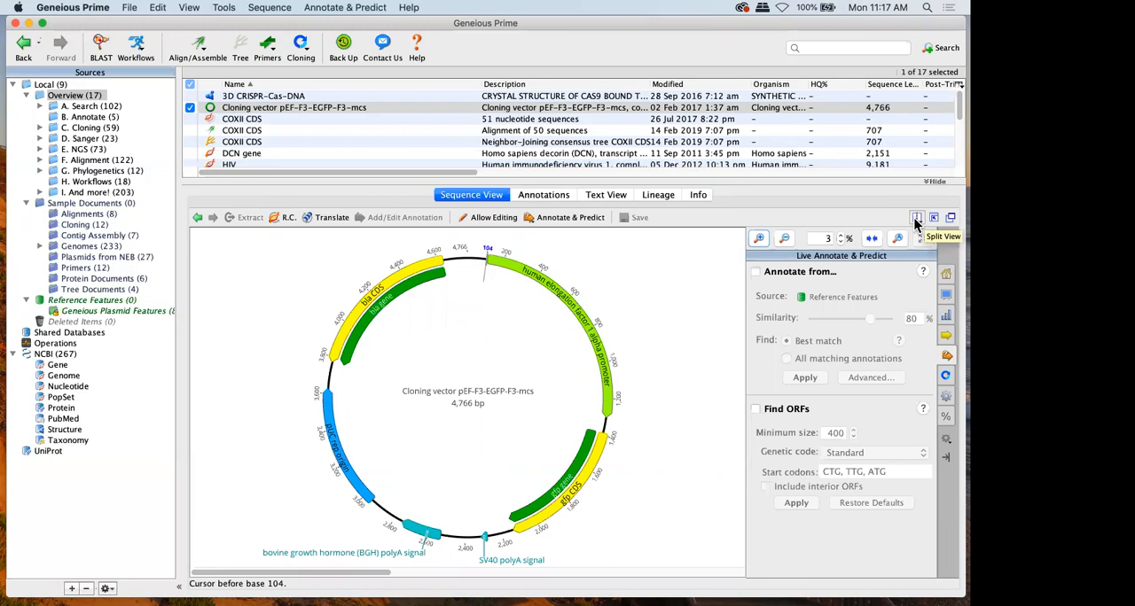
Split the cloning vector's viewer left/right and show the annotations table beside the circular map
click(916, 220)
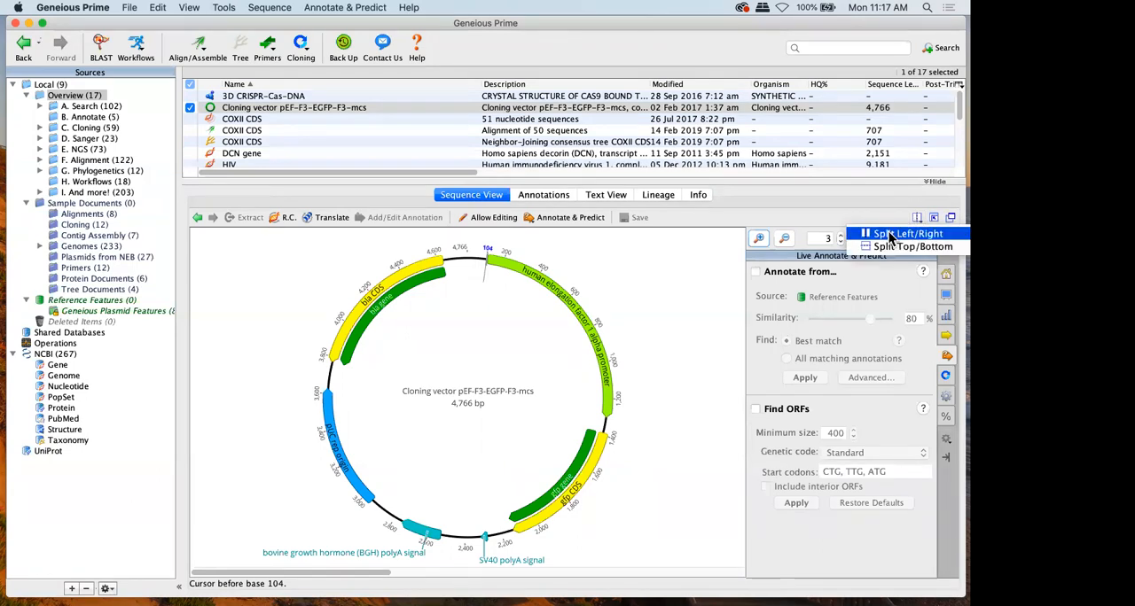
click(891, 235)
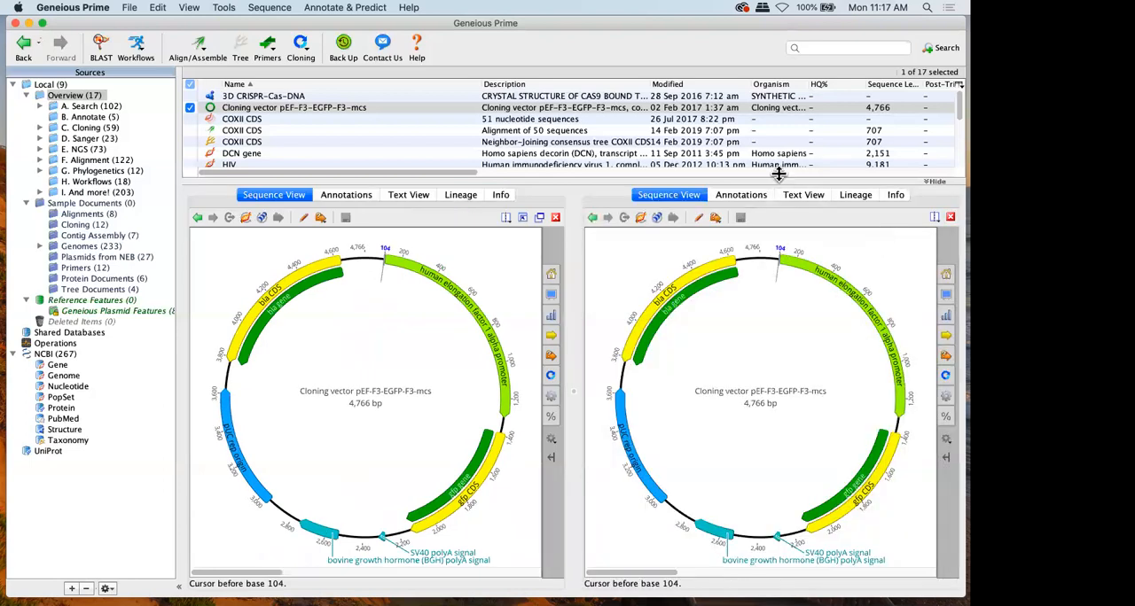
click(756, 197)
Select bla CDS, SV40 polyA signal and gfp gene in the annotations table, and the promoter and bla gene on the map
click(621, 245)
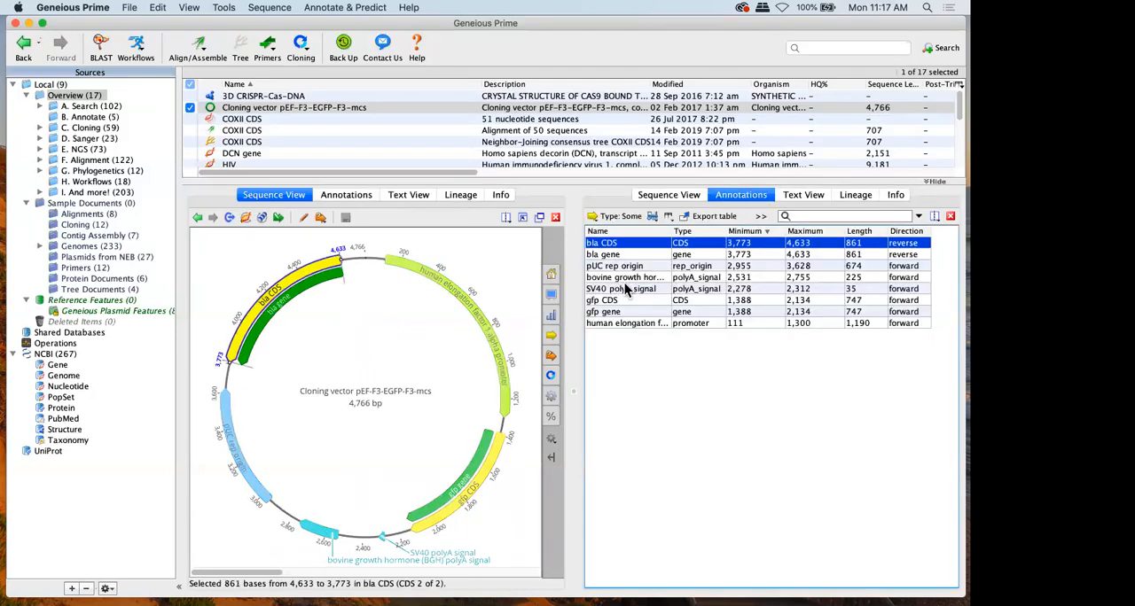
click(625, 288)
click(625, 312)
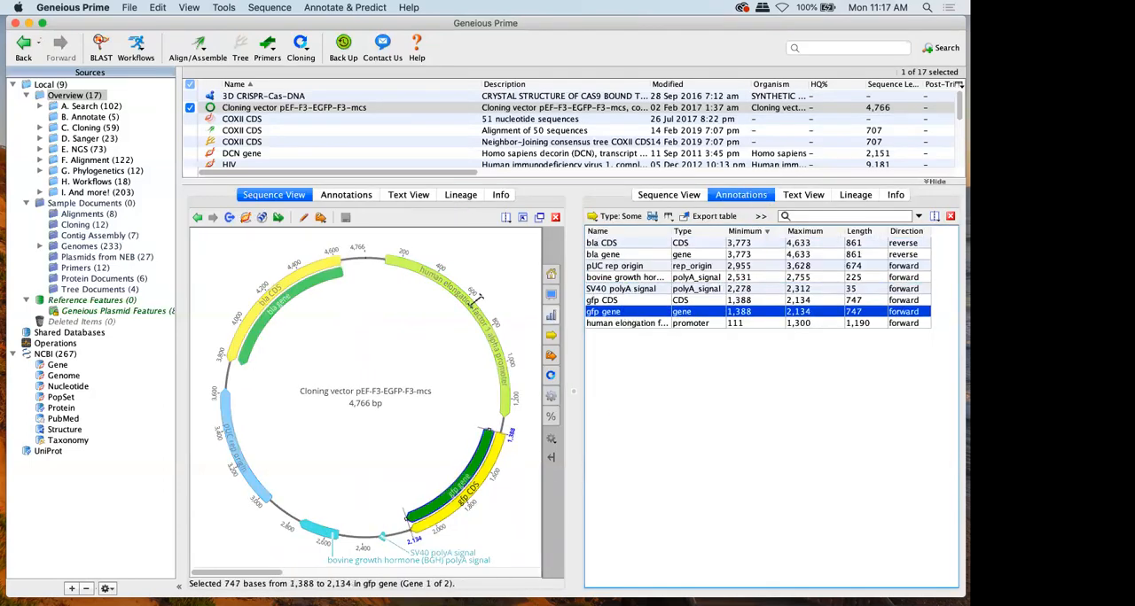
click(465, 312)
click(298, 296)
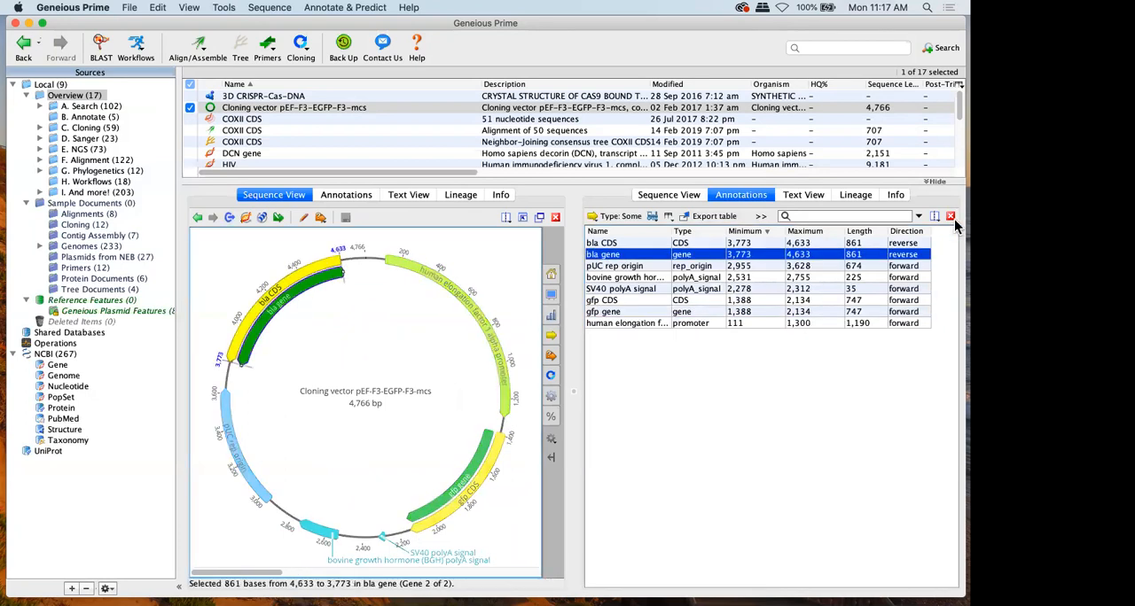
Close the second pane of the split view, and expand the viewer to hide the document table before restoring the layout
click(949, 217)
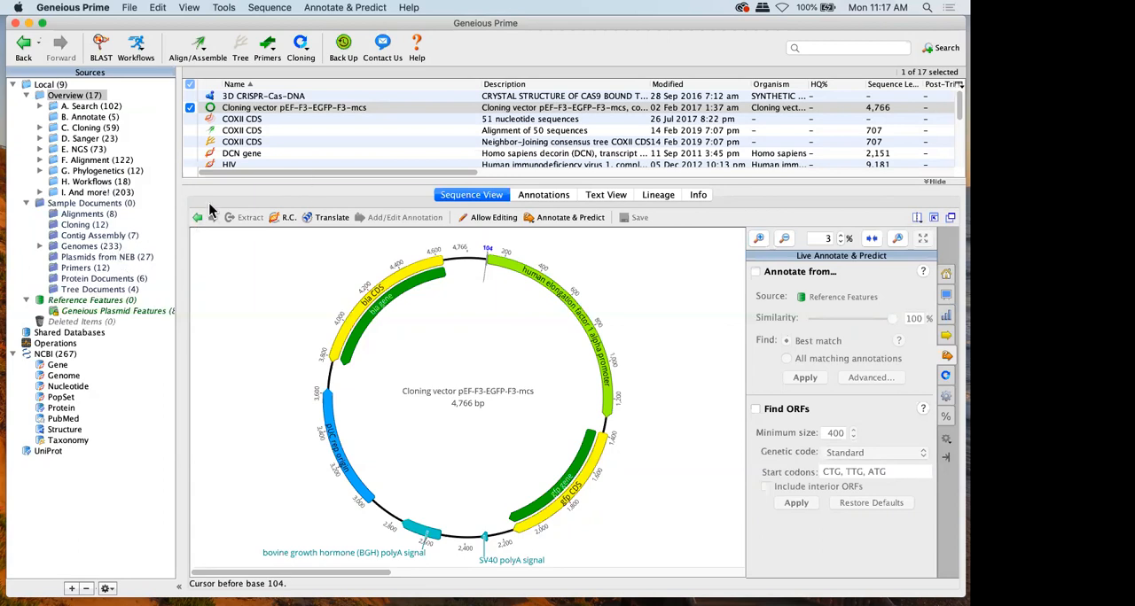
click(934, 218)
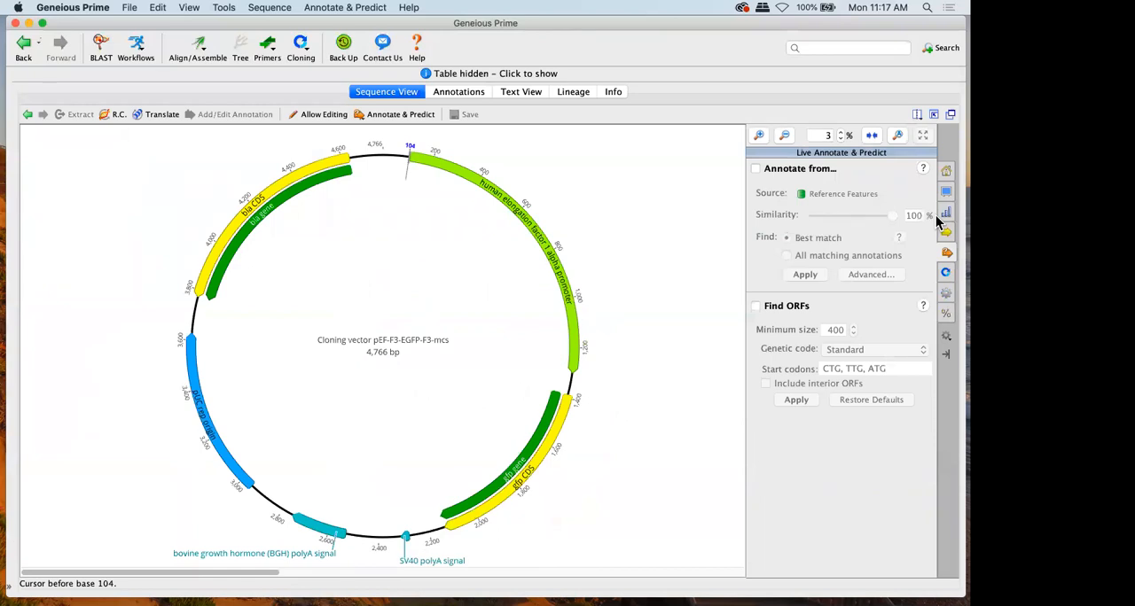
click(931, 113)
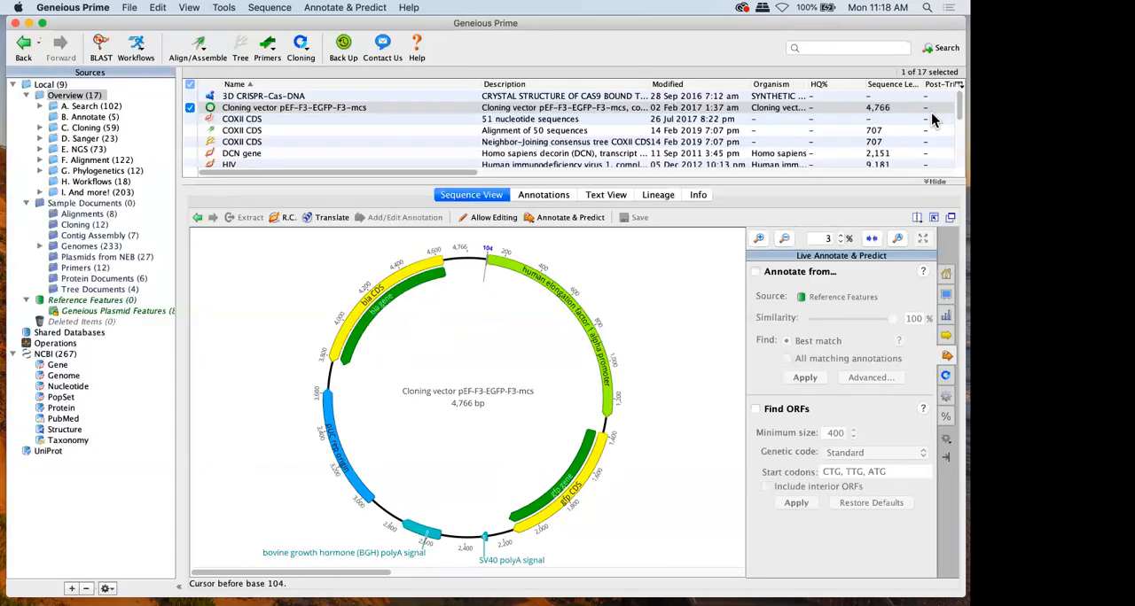
Open the cloning vector in a separate window, show its circular sequence map there, and close that window
click(950, 220)
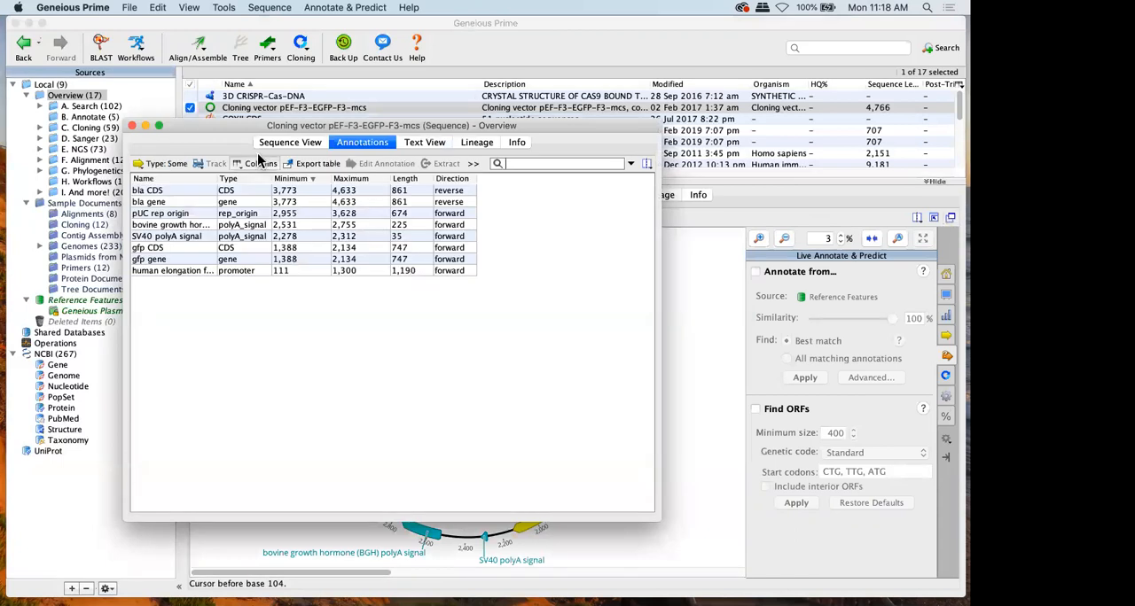
click(290, 142)
mouse_move(301, 129)
mouse_down()
mouse_move(177, 113)
mouse_move(0, 156)
mouse_move(261, 122)
mouse_up()
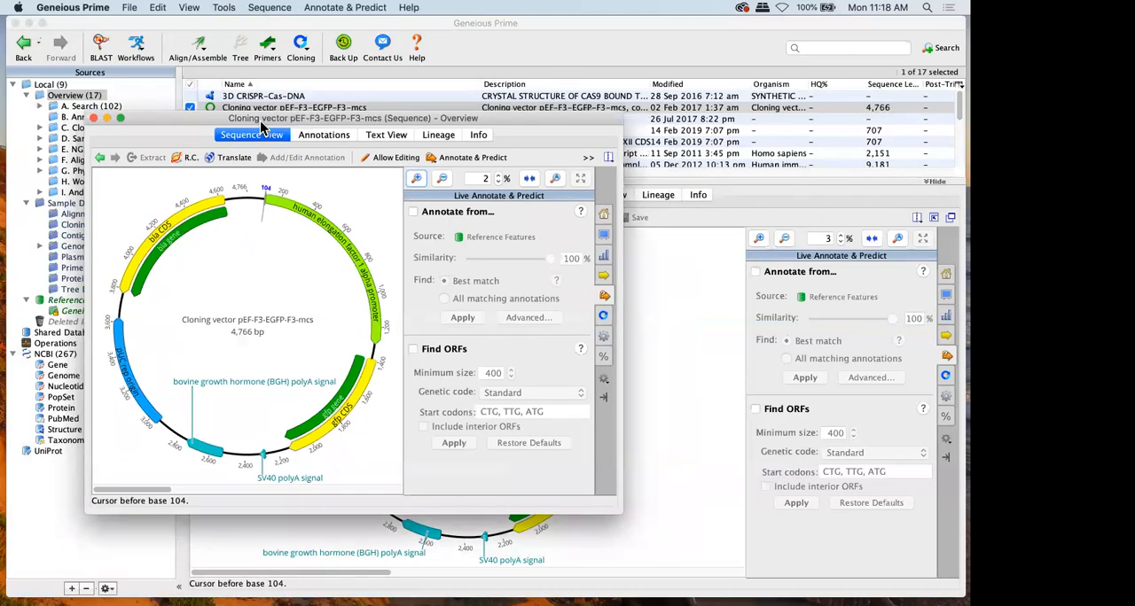
click(93, 118)
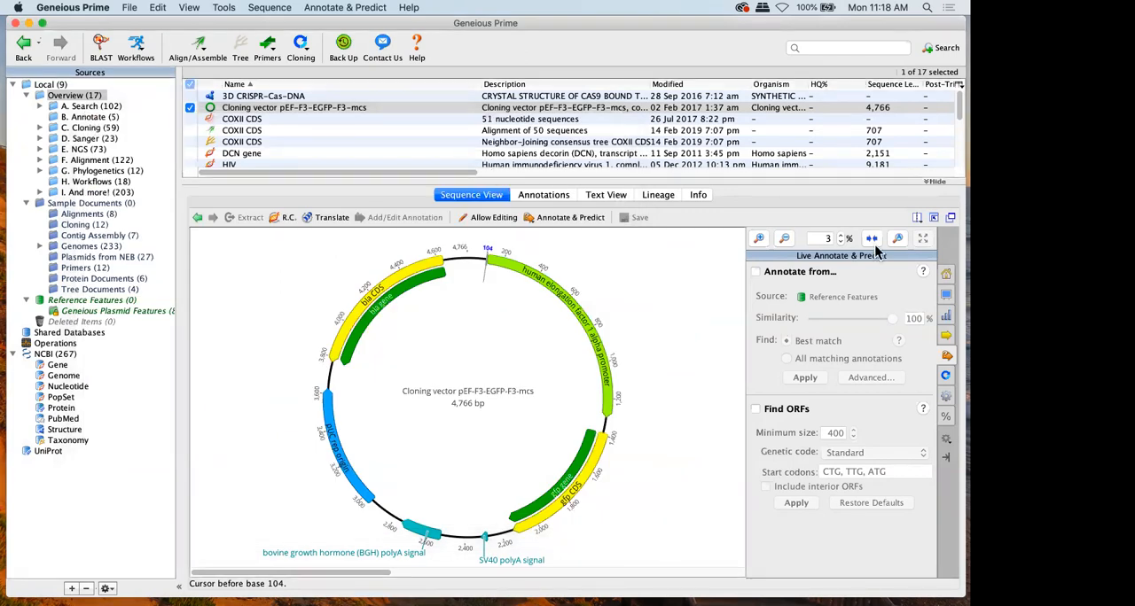
Expand the viewer to hide the document table, and show the general display options while zooming the map in and out
click(933, 219)
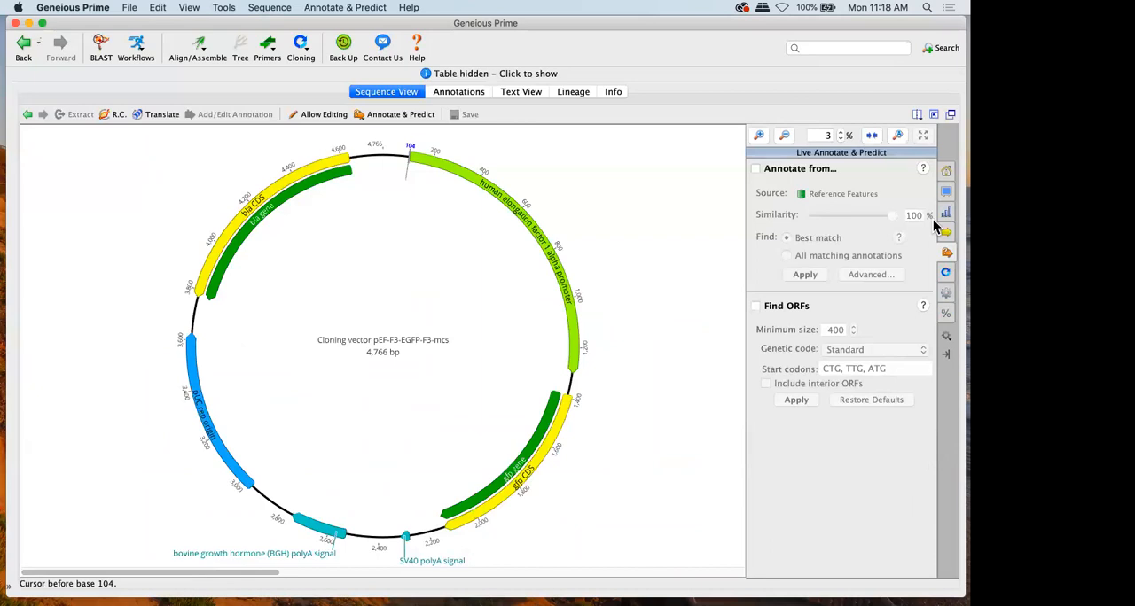
click(947, 171)
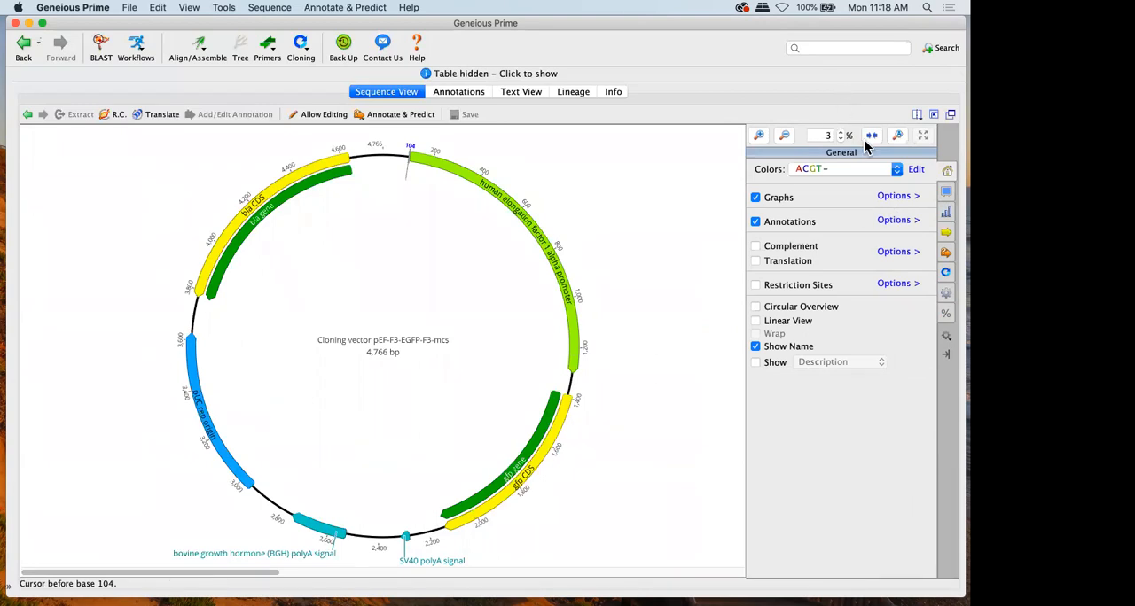
click(758, 135)
click(784, 135)
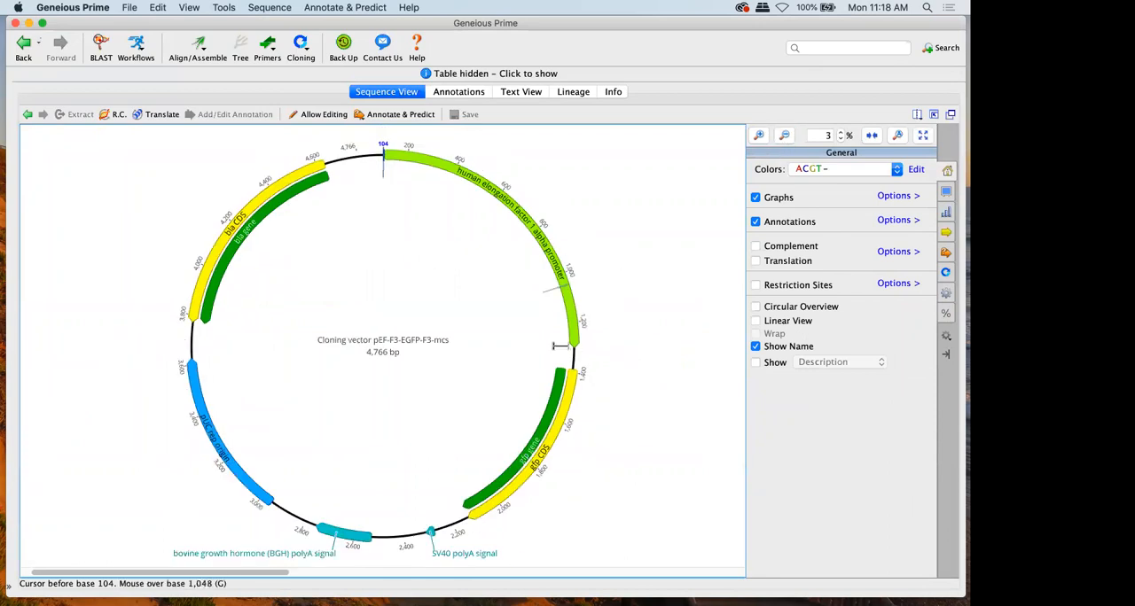
Select about bases 1,318 to 1,488 on the map and view them zoomed to selection, at 100% and fitted to the window
drag(575, 351, 569, 393)
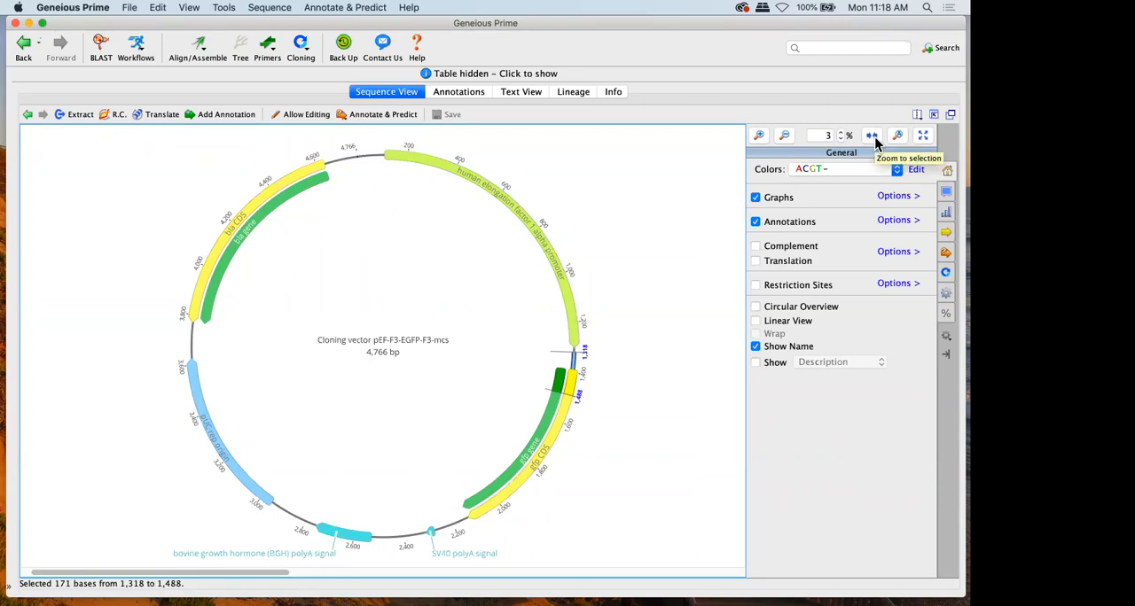
click(871, 136)
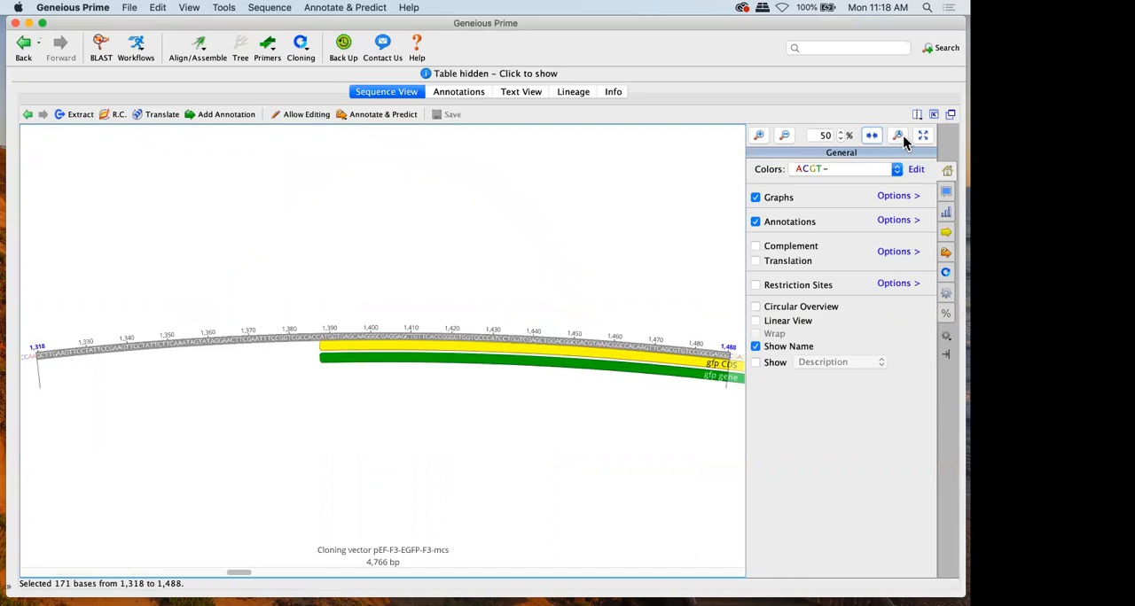
click(898, 136)
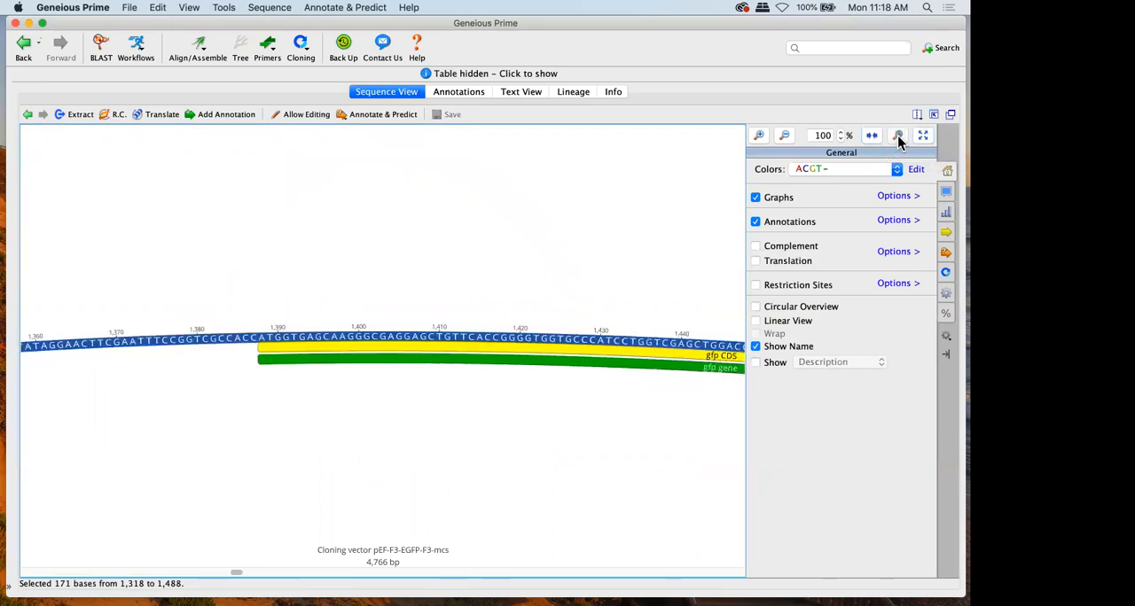
click(927, 140)
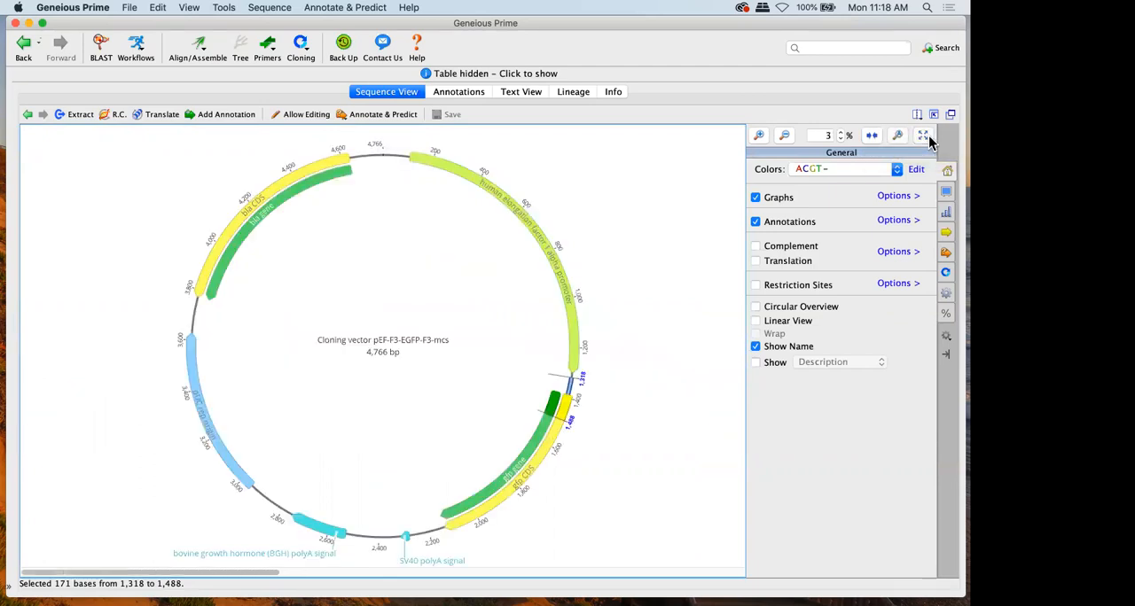
Zoom the sequence to 100% and clear the selection by placing the cursor before base 1,403 in gfp CDS
click(898, 144)
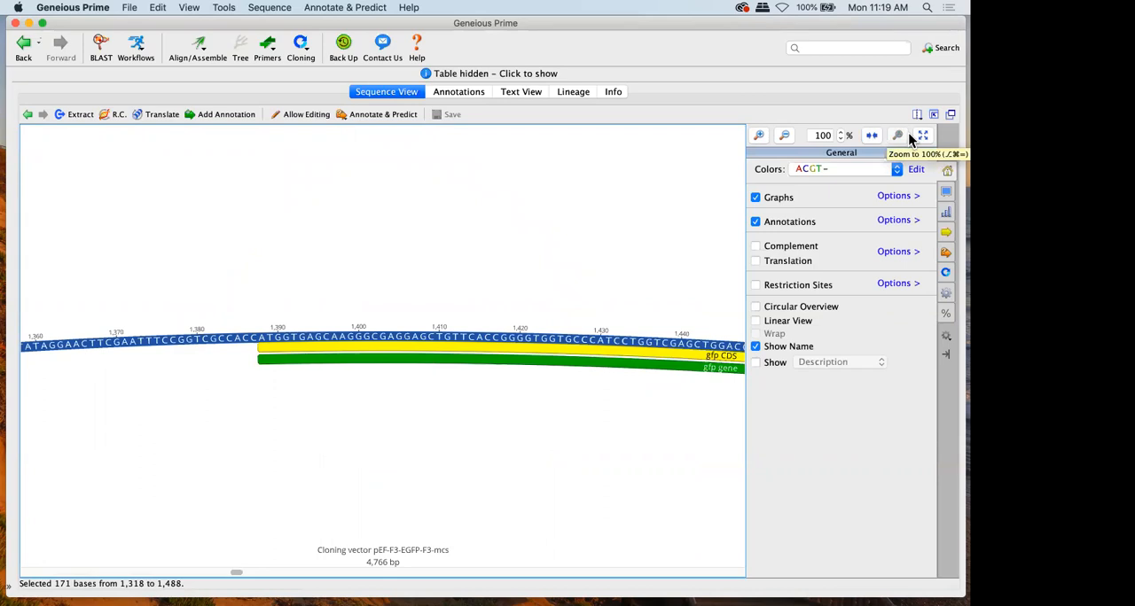
click(381, 304)
scroll(380, 304, left, 5)
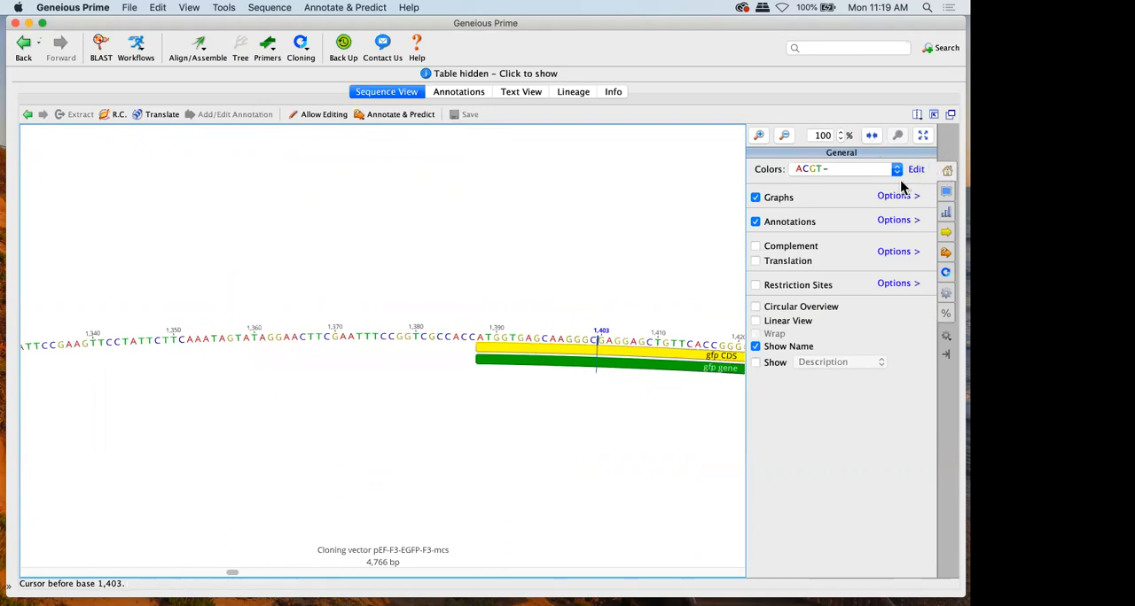
Try several base colour schemes including GC vs AT, and set the sequence colours to By Translation
click(882, 173)
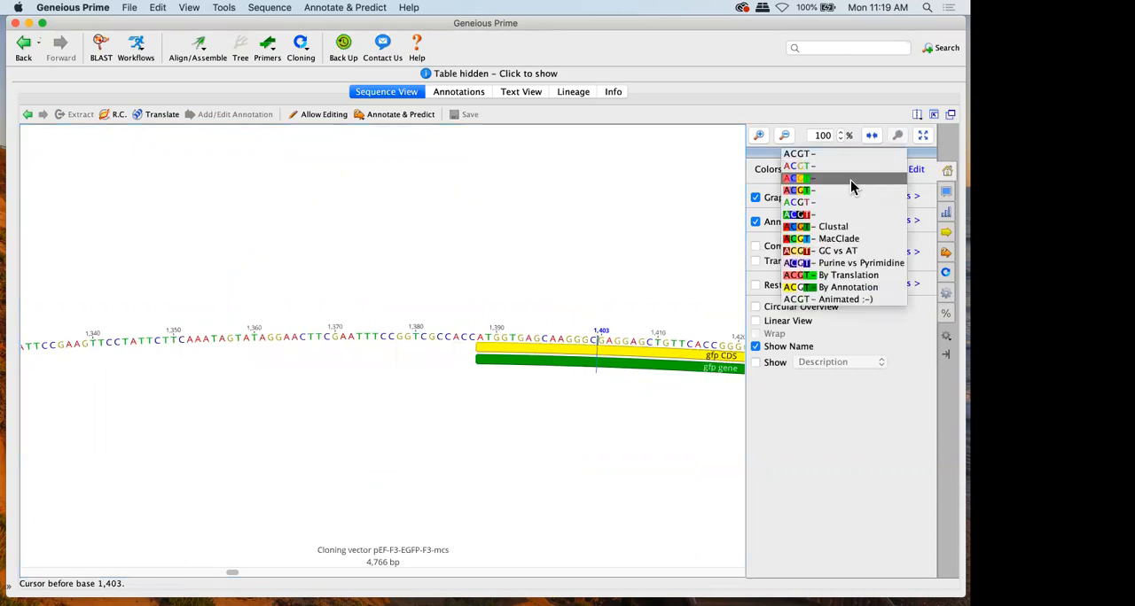
click(850, 180)
click(845, 166)
click(840, 180)
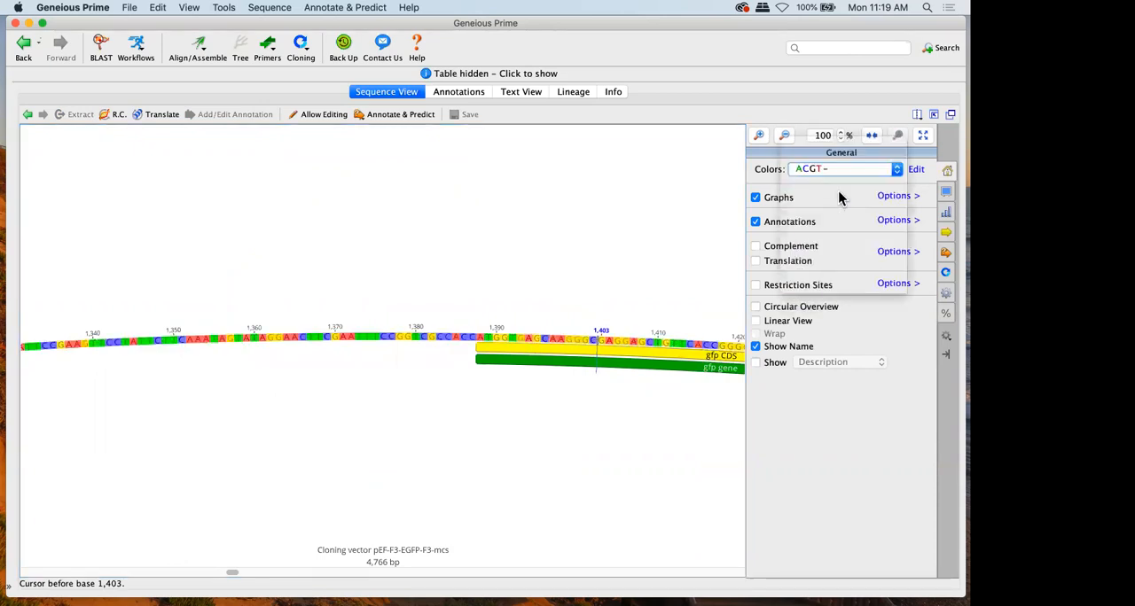
click(832, 169)
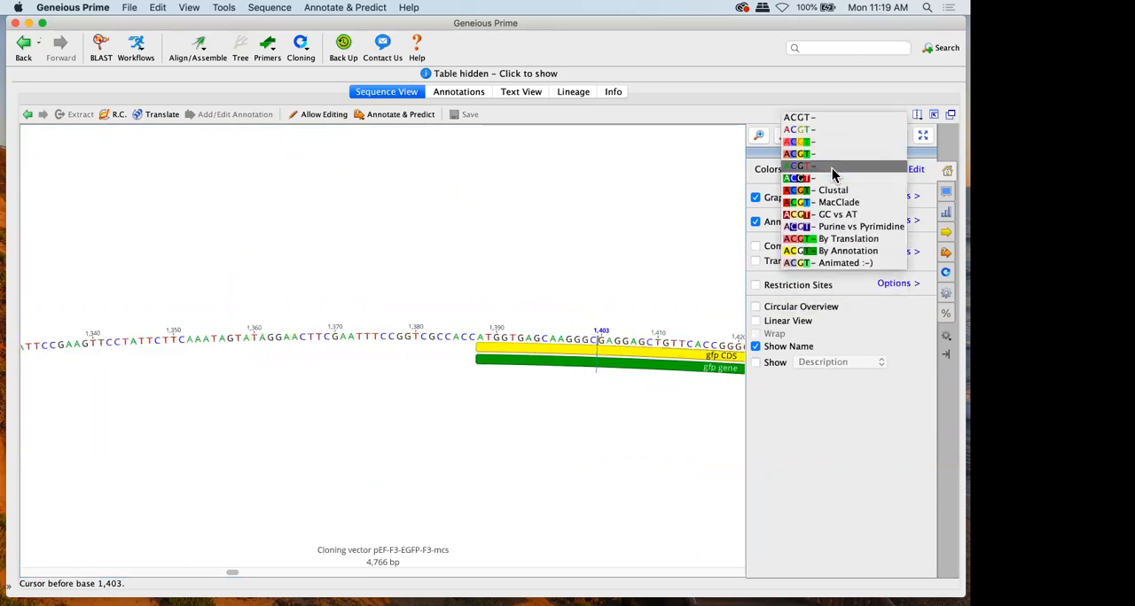
click(831, 216)
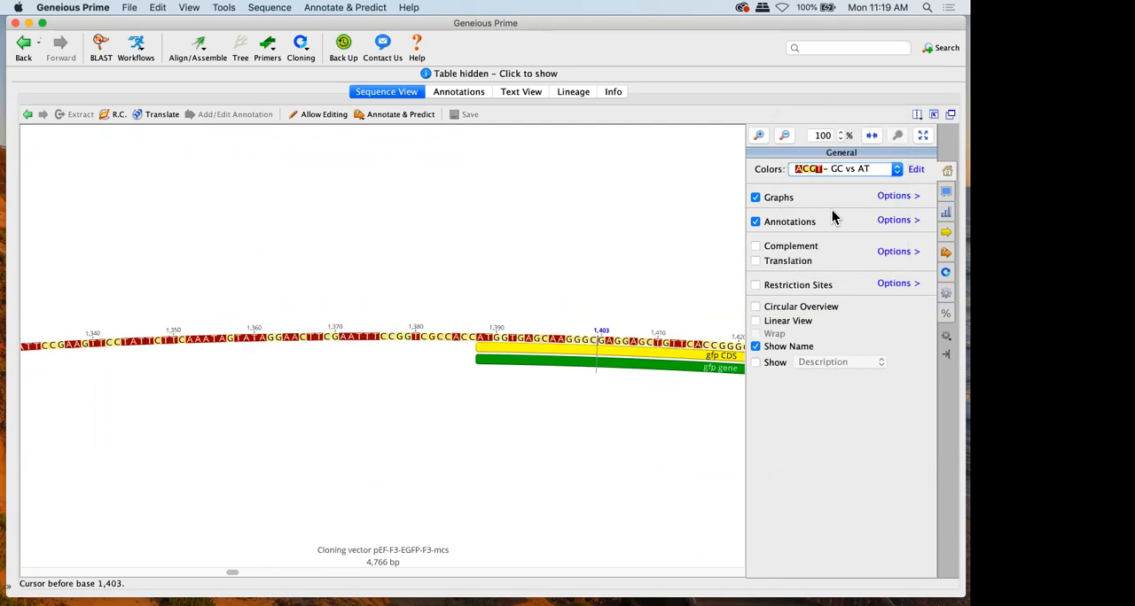
click(832, 168)
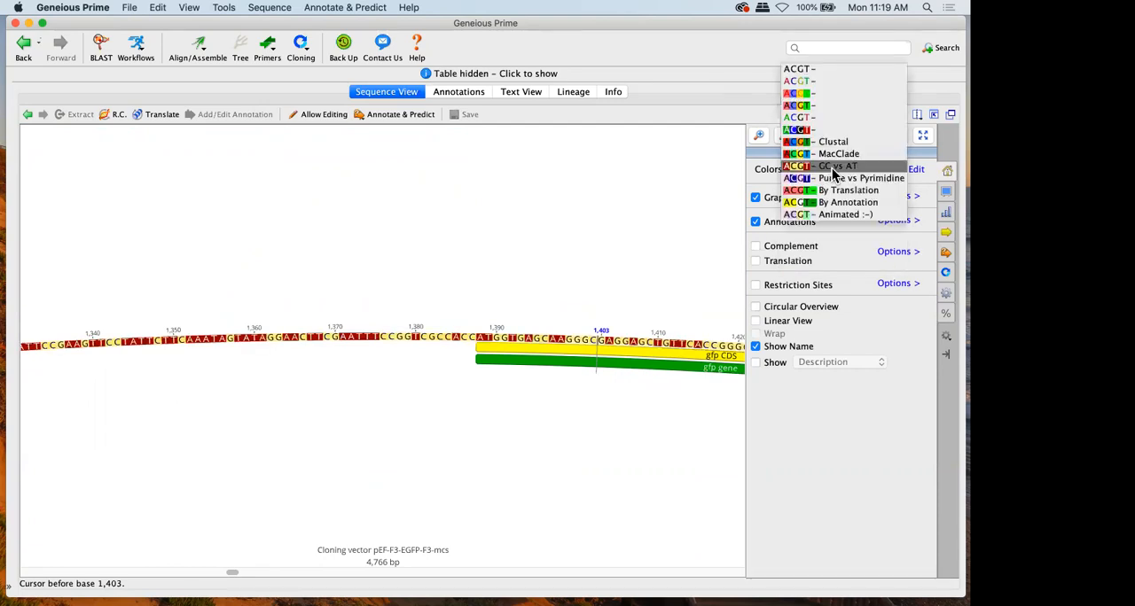
click(838, 192)
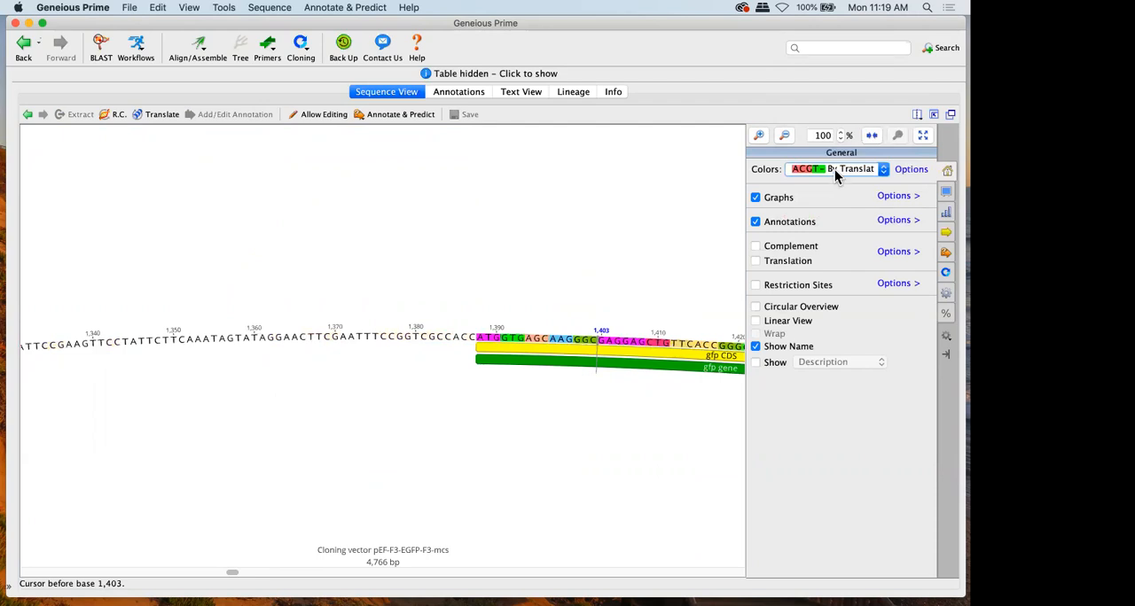
Try further base colour schemes, ending with the Animated scheme
click(837, 173)
click(837, 180)
click(834, 171)
click(834, 177)
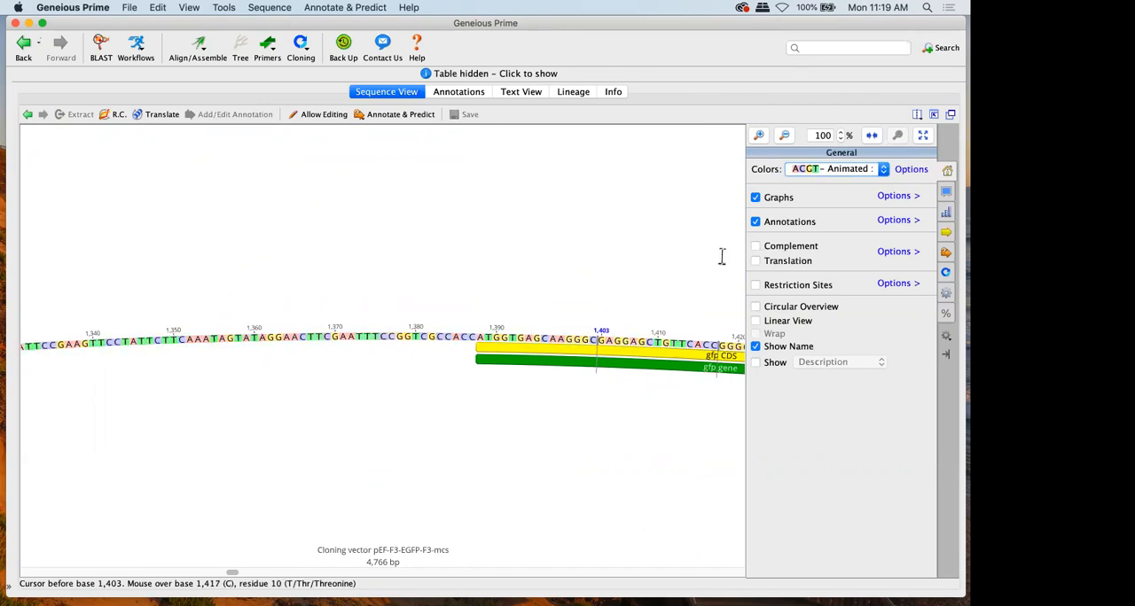
Set the sequence colours to the plain ACGT scheme with coloured letters, and view its editable colour options without changing them
click(807, 177)
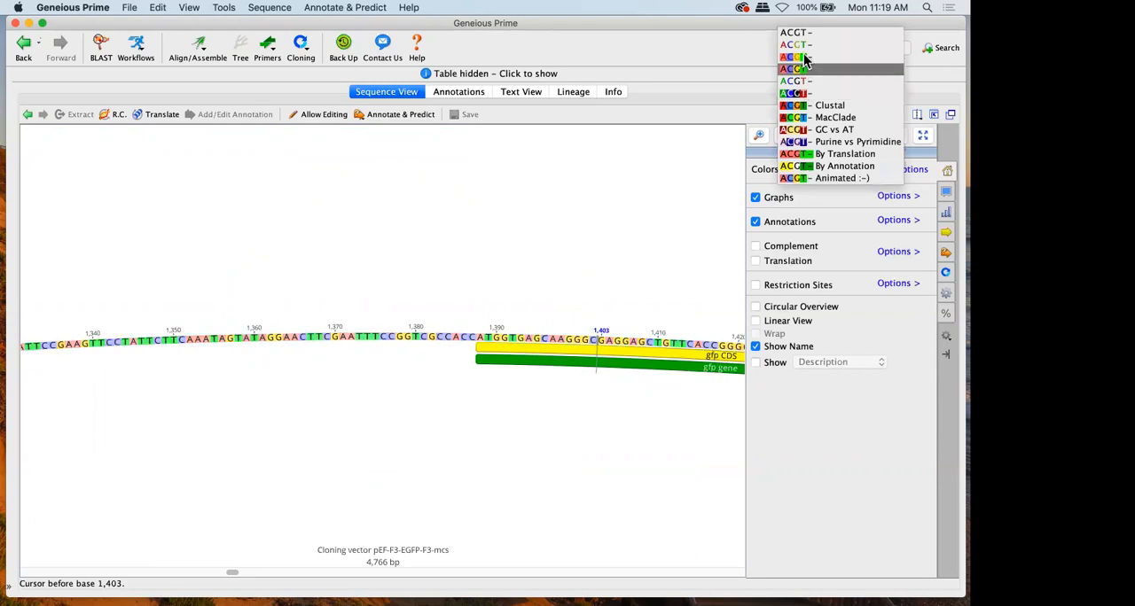
click(800, 48)
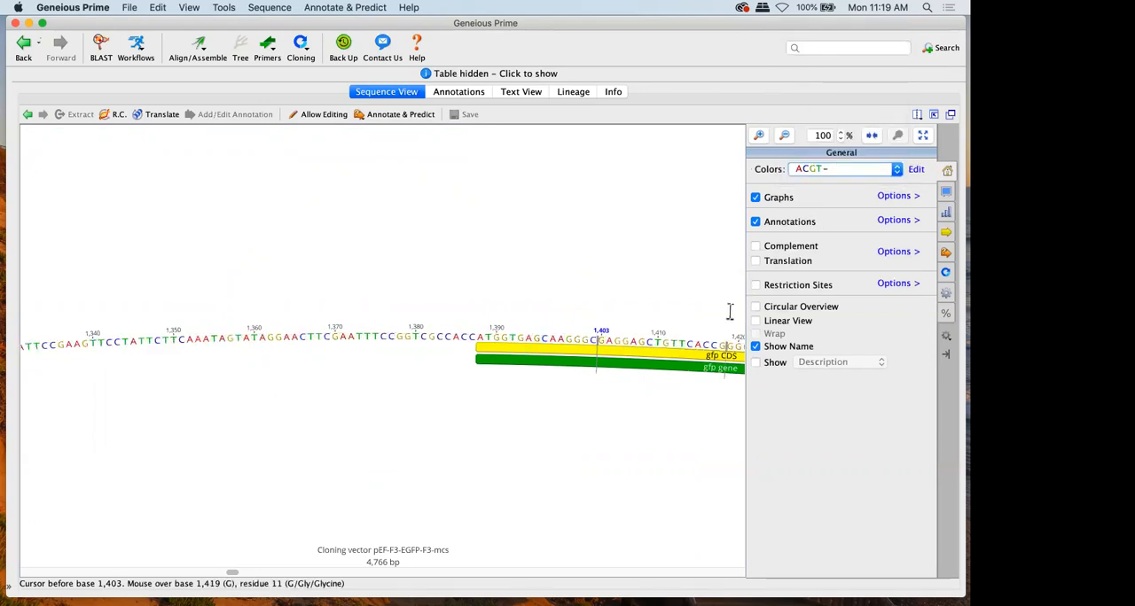
click(917, 171)
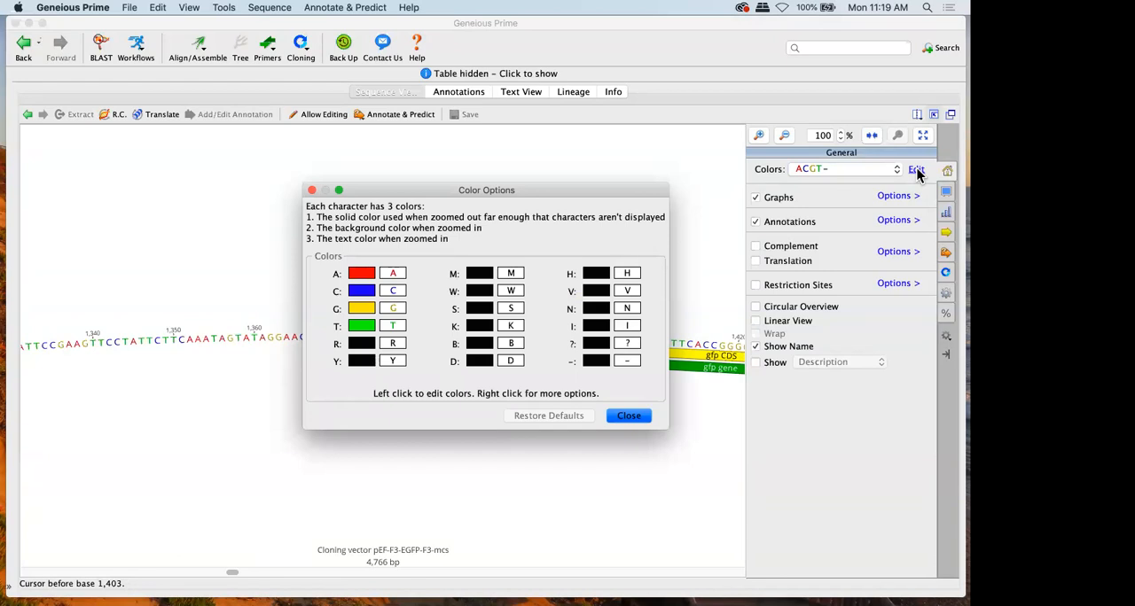
click(628, 415)
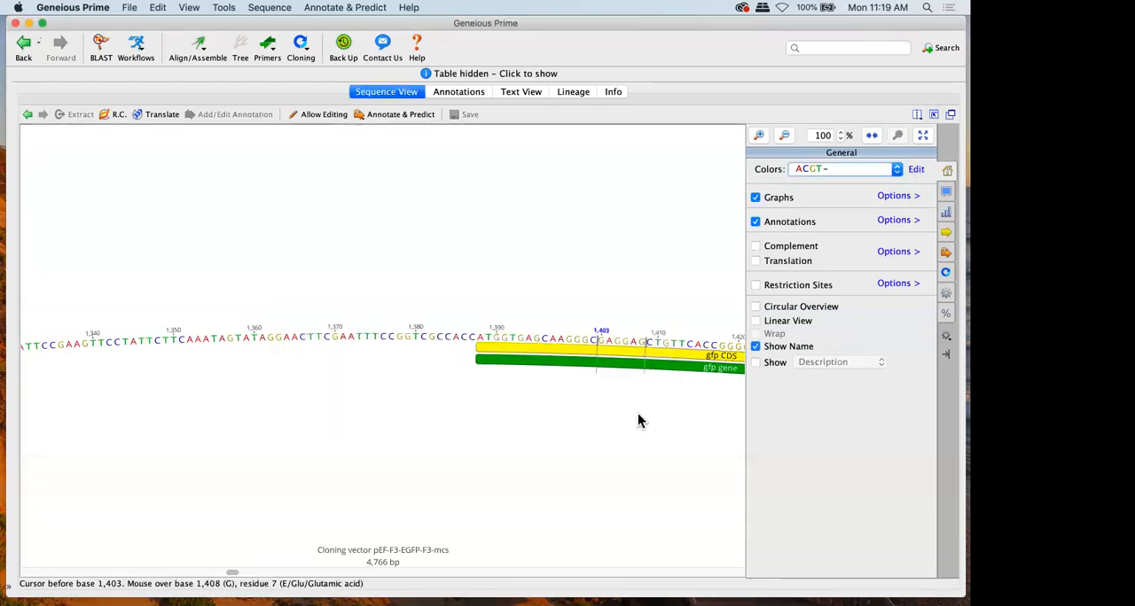
Show the translation under the sequence, and select bases 1,343 to 1,371 upstream of gfp CDS to view their translation
click(772, 266)
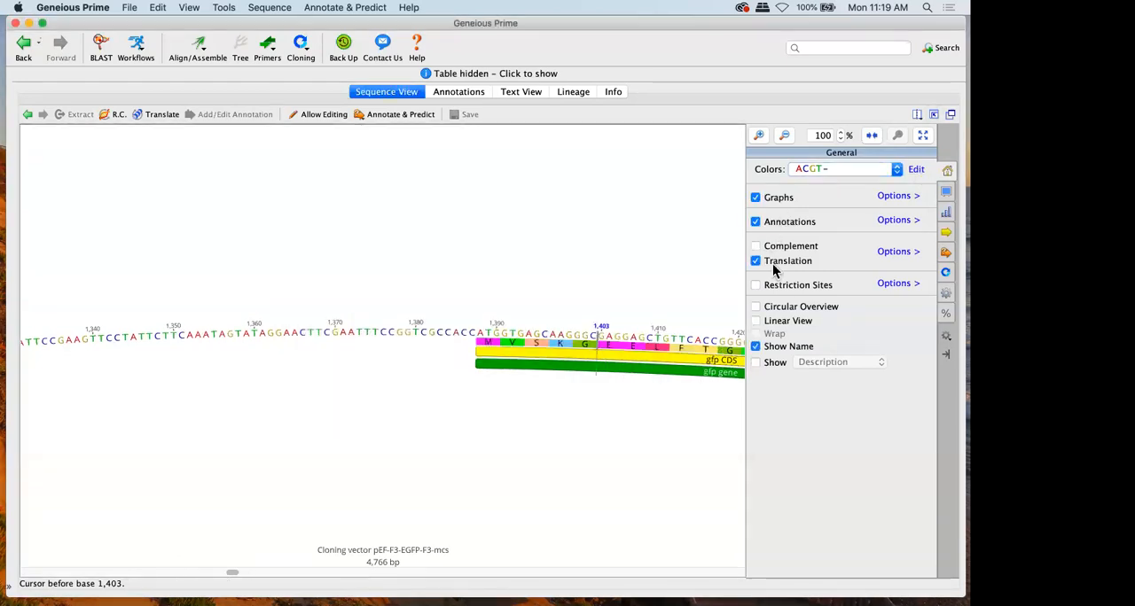
scroll(532, 381, right, 3)
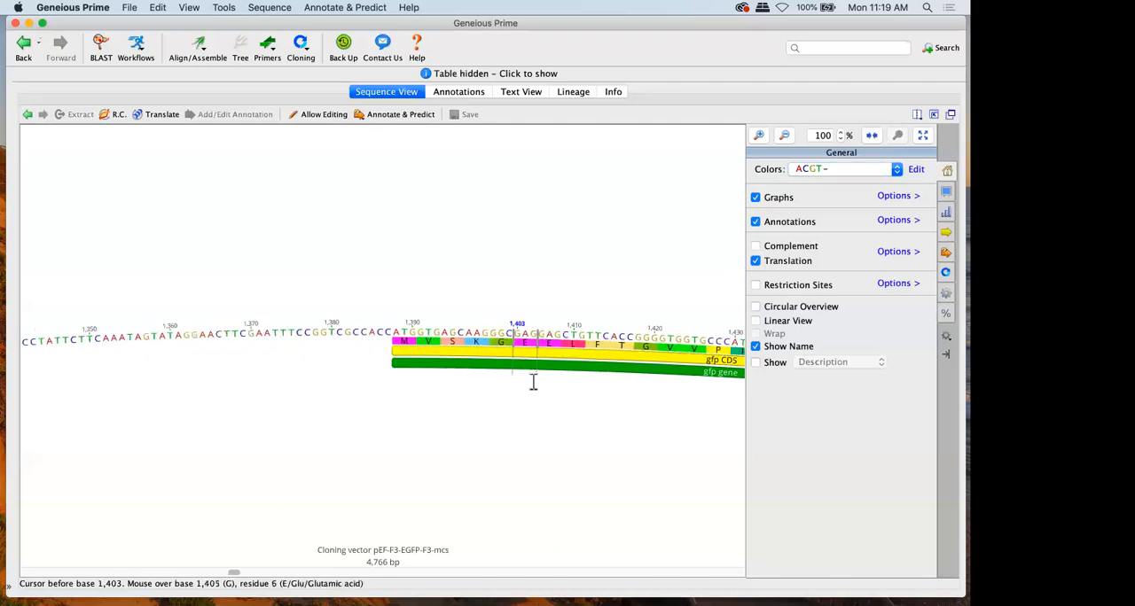
drag(102, 337, 320, 337)
drag(235, 343, 311, 342)
drag(26, 341, 265, 323)
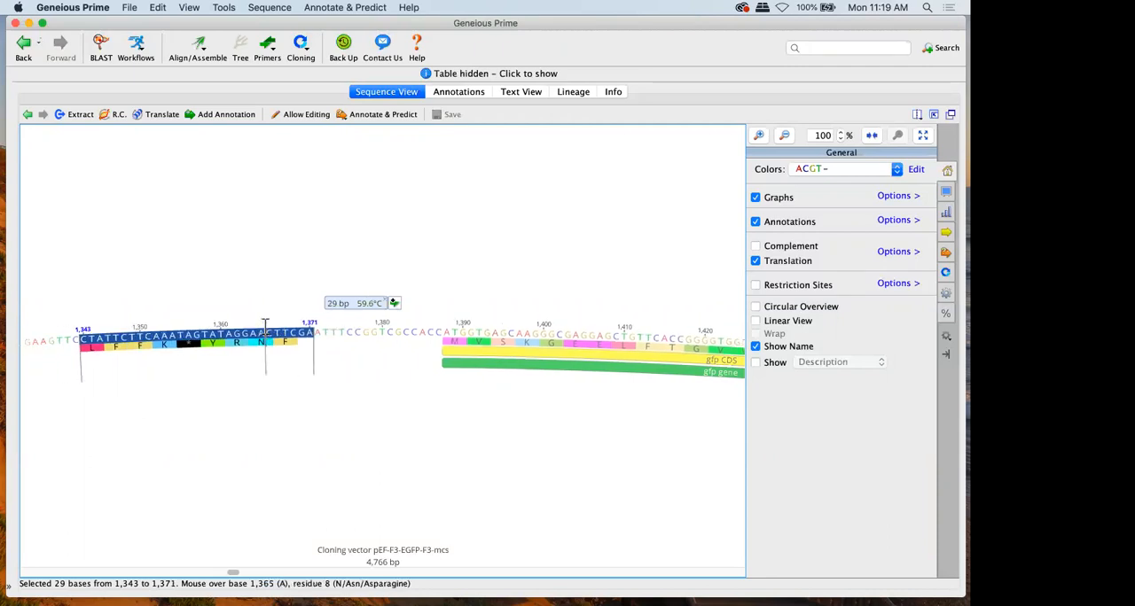
Select other stretches upstream of gfp CDS in both directions, and clear the selection by placing the cursor before base 1,376
drag(96, 315, 289, 313)
click(388, 312)
drag(383, 312, 118, 322)
click(345, 275)
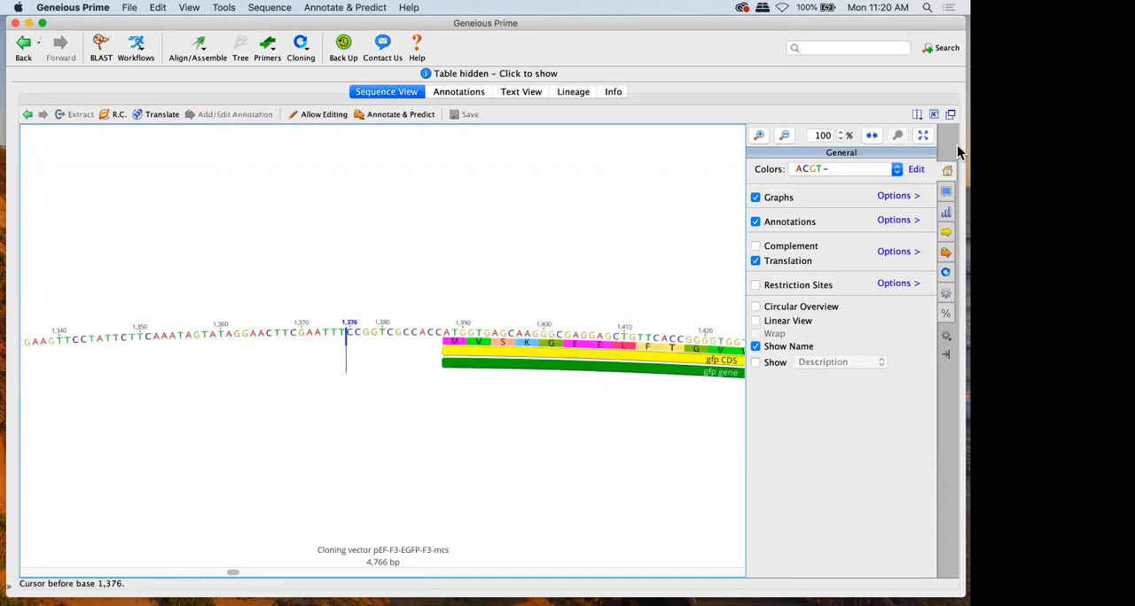
Fit the map to the window, try the circular overview beside a widened, wrapped linear view, and return to the circular map alone
click(923, 135)
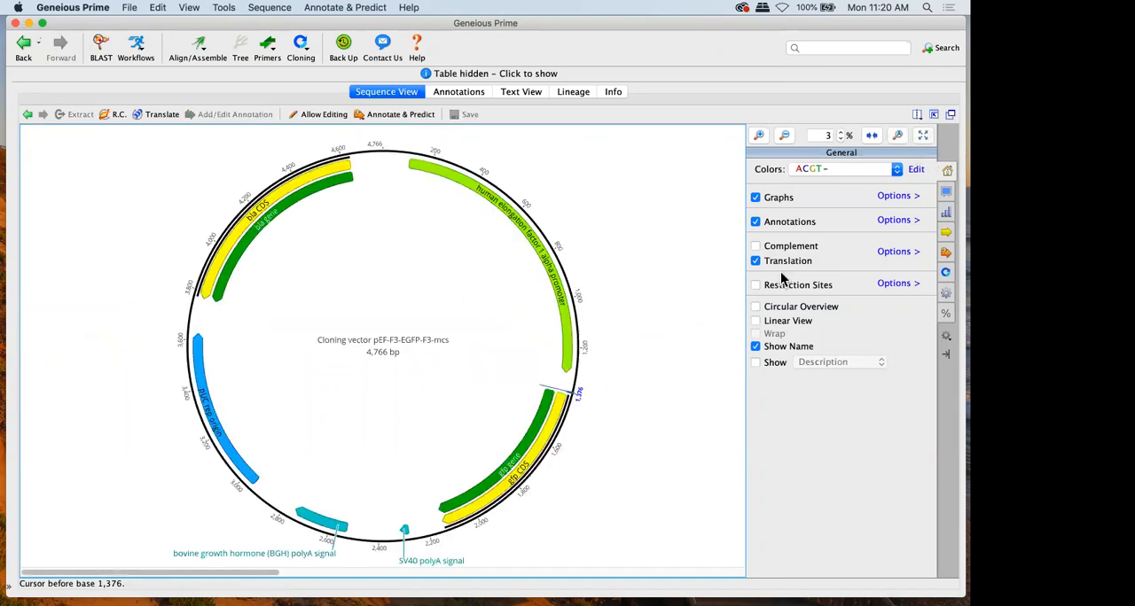
click(756, 306)
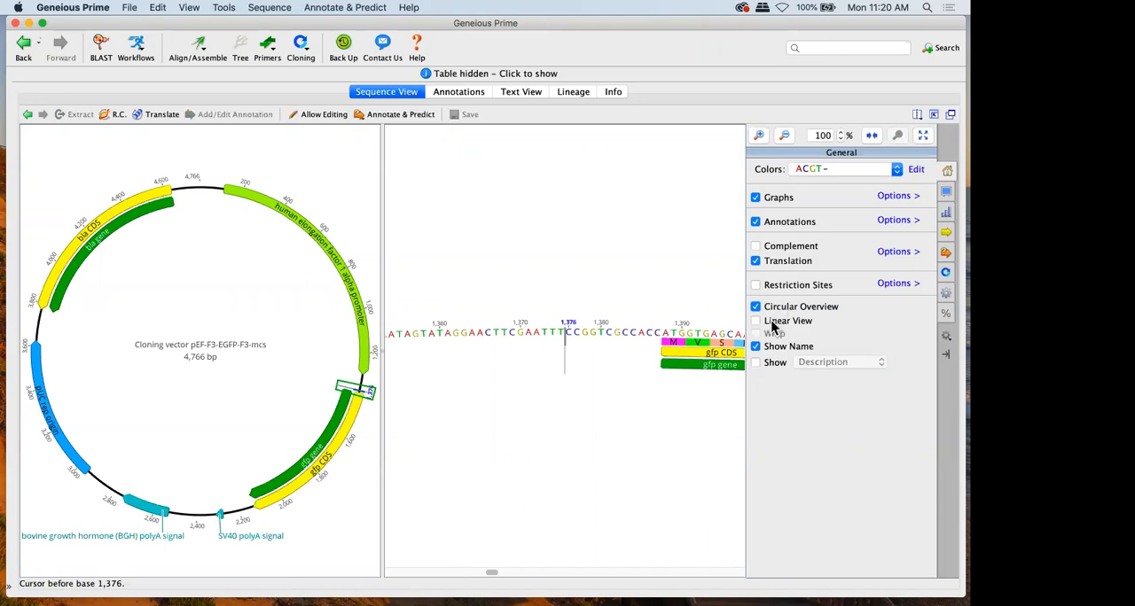
click(768, 321)
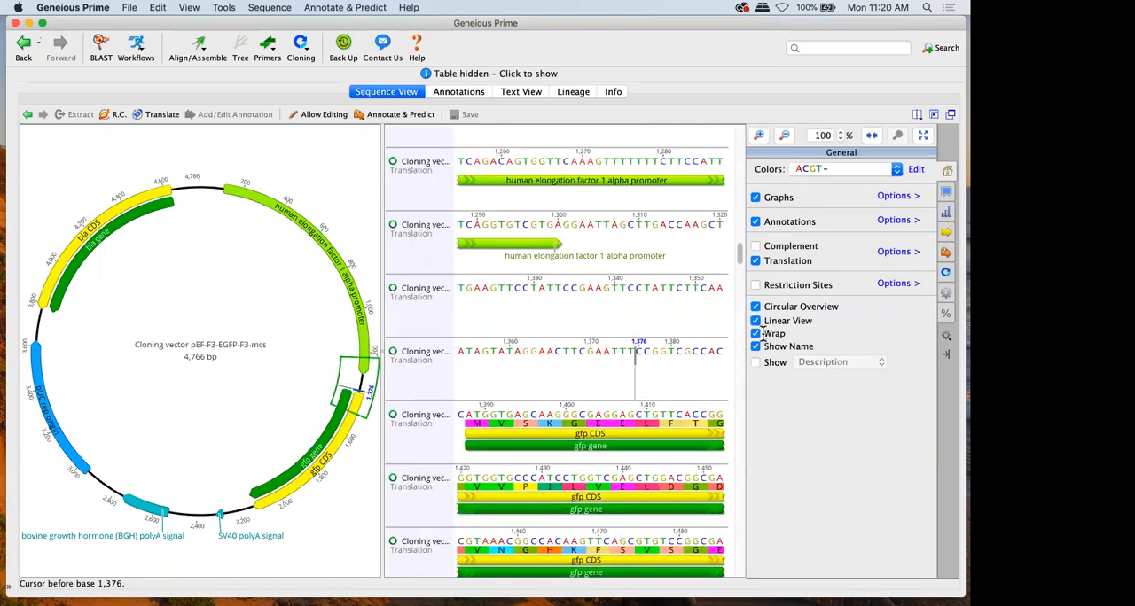
drag(388, 364, 177, 354)
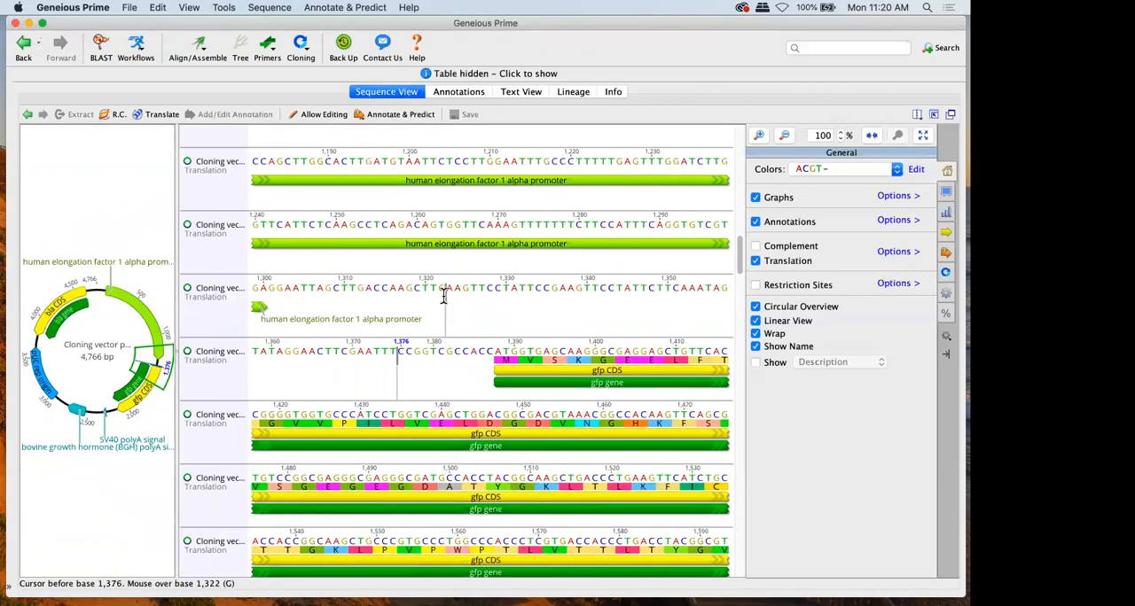
scroll(445, 301, down, 3)
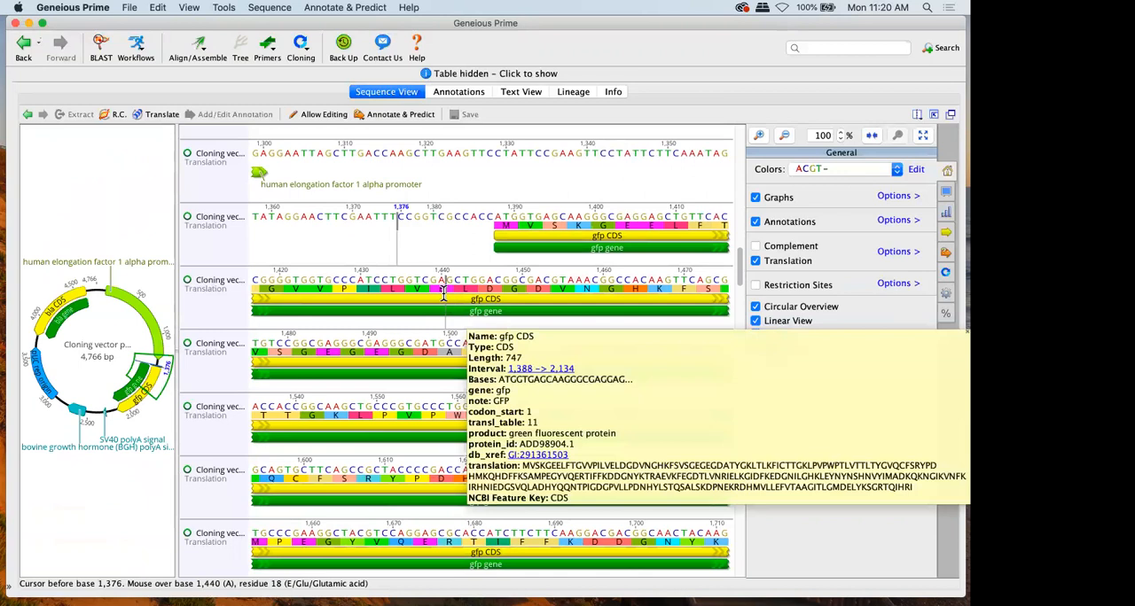
click(774, 308)
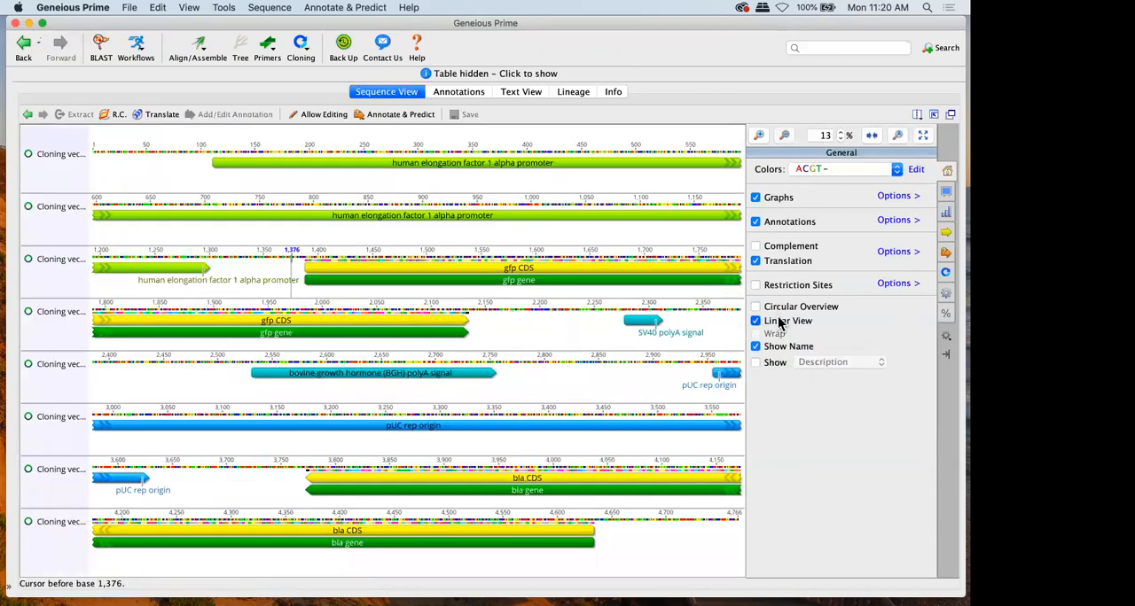
click(777, 321)
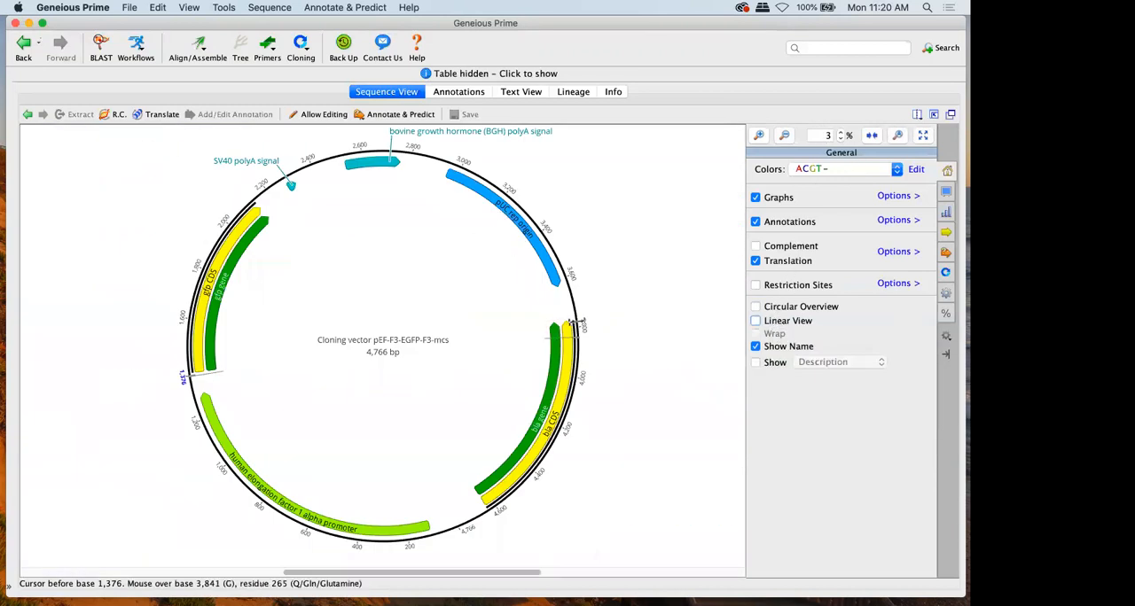
Place the cursor before base 1,343 and zoom to 100%, and toggle the complement strand on and off in the display options
click(189, 384)
click(892, 139)
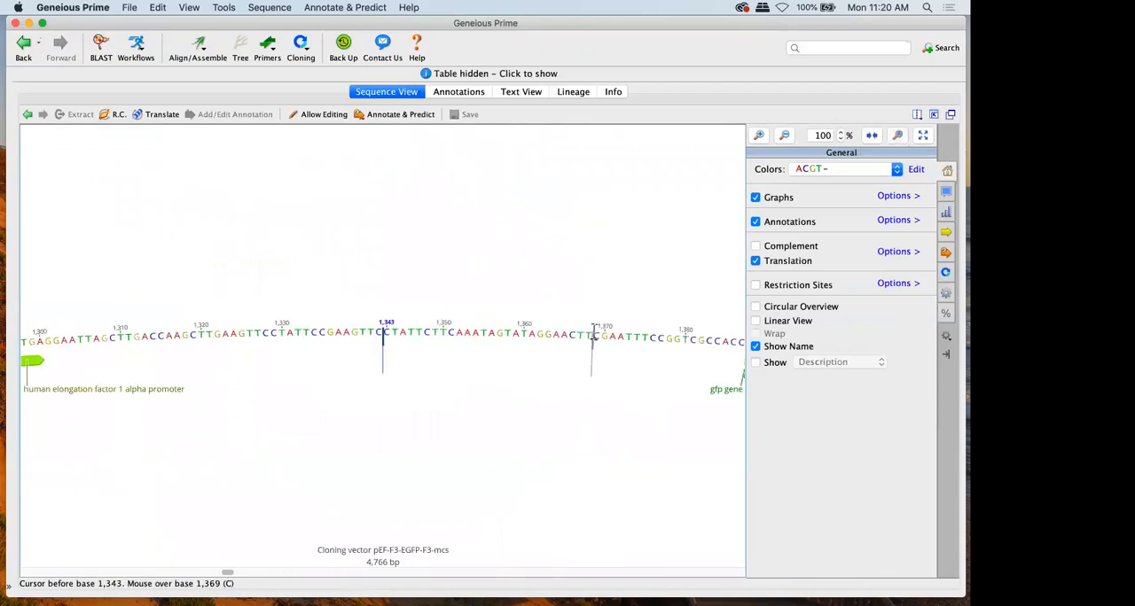
click(945, 192)
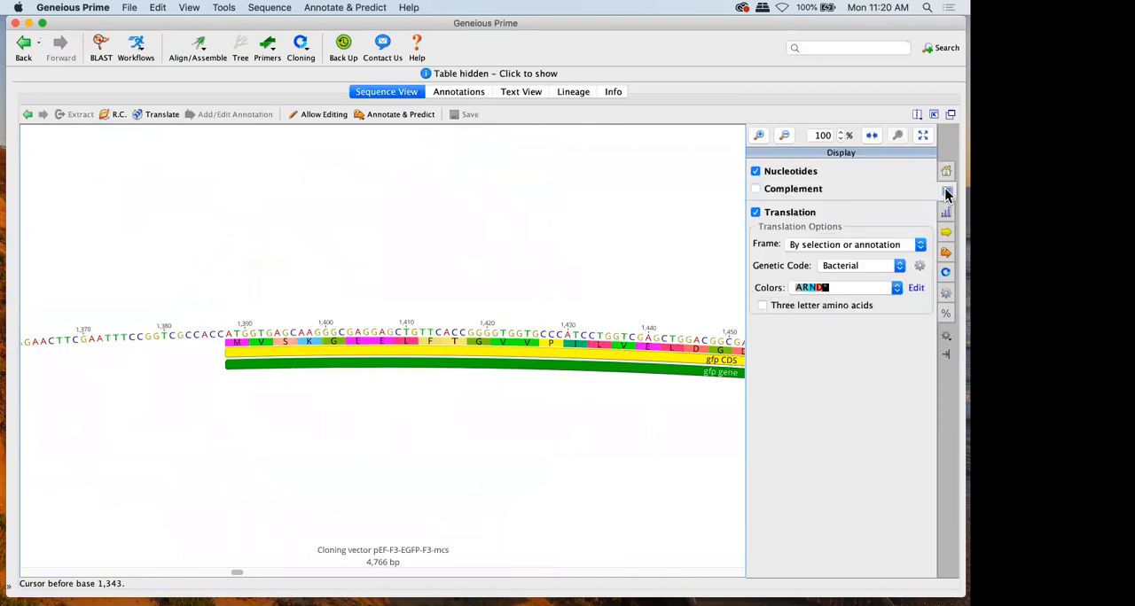
click(816, 190)
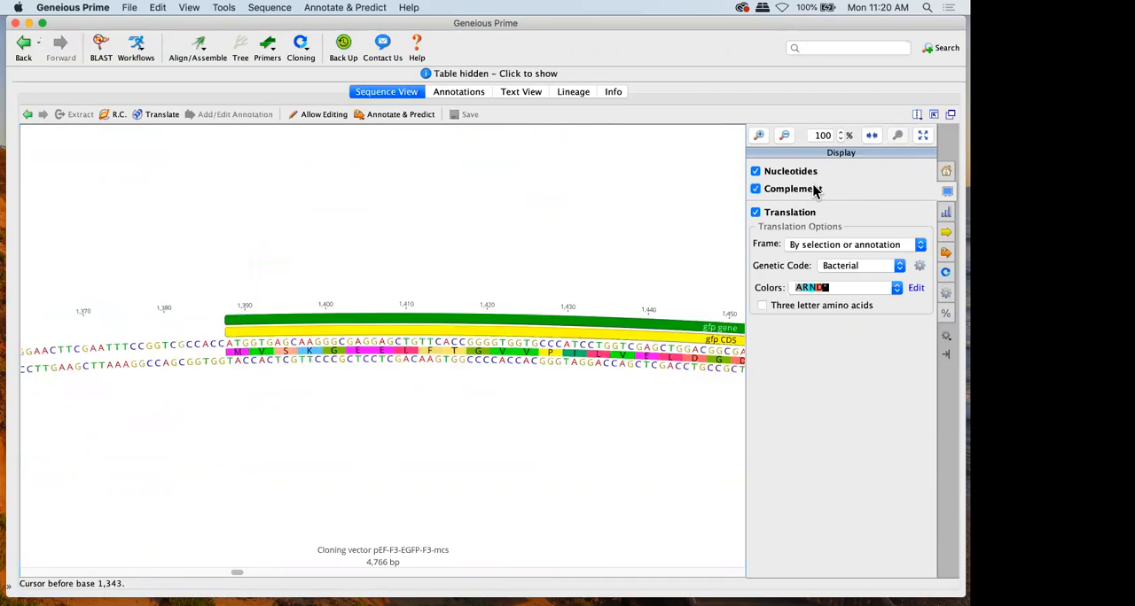
click(815, 190)
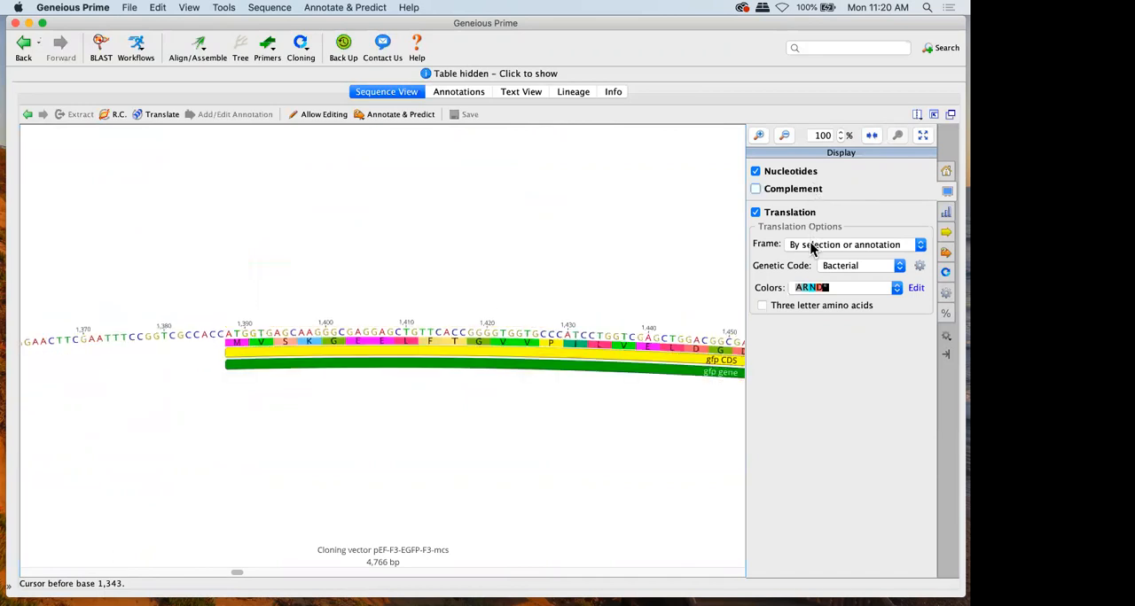
Try the translation frame options All frames, Frame 1 and Frames 1 & 3, and set the frame to Forward frames
click(810, 248)
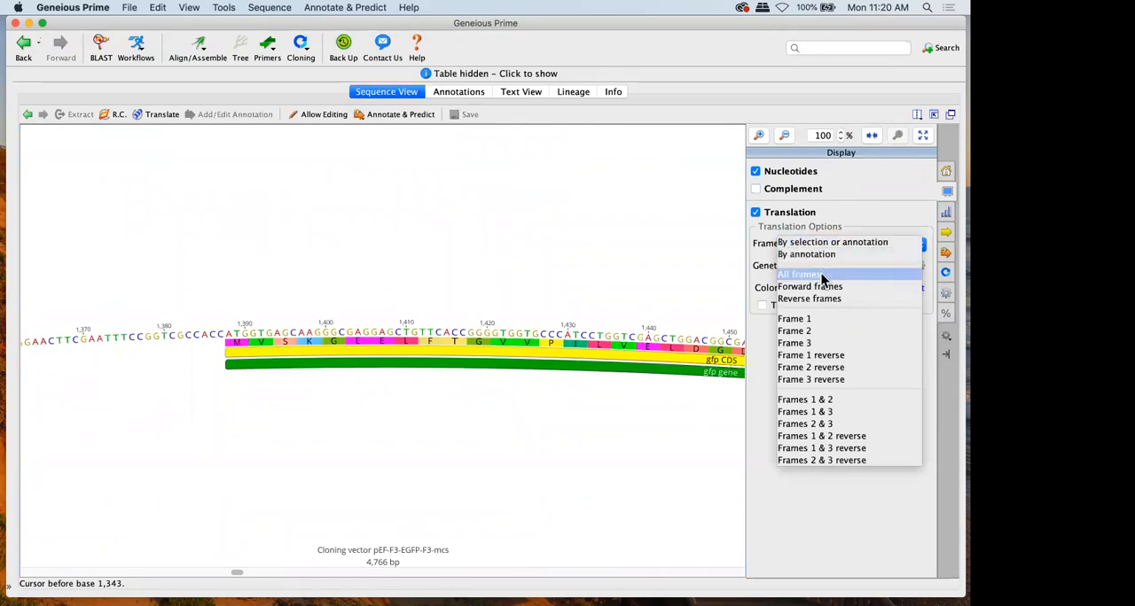
click(821, 281)
click(810, 245)
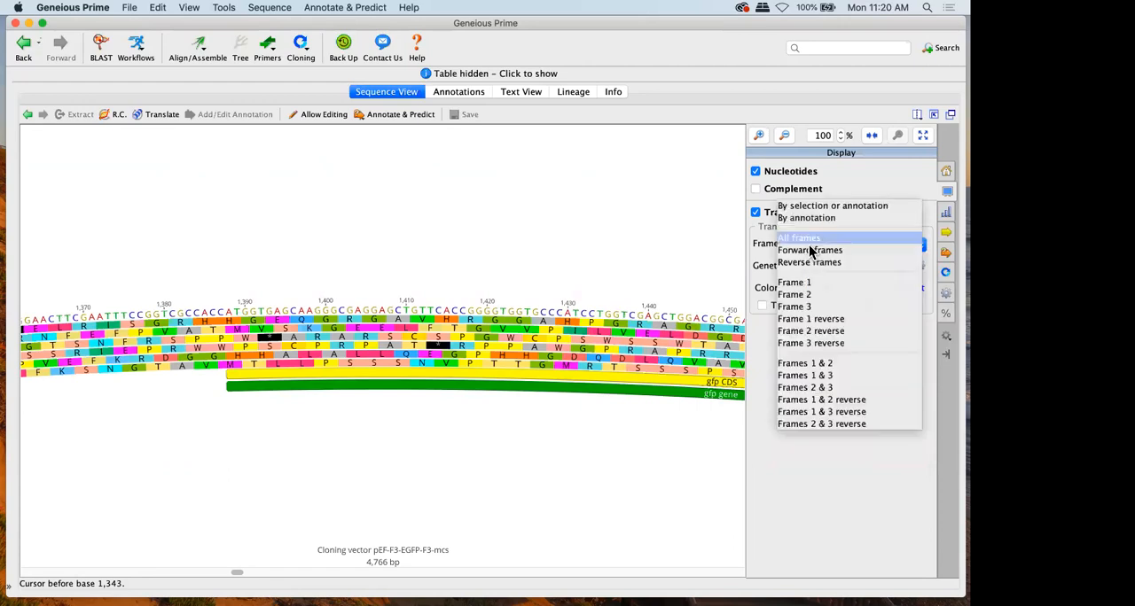
click(803, 284)
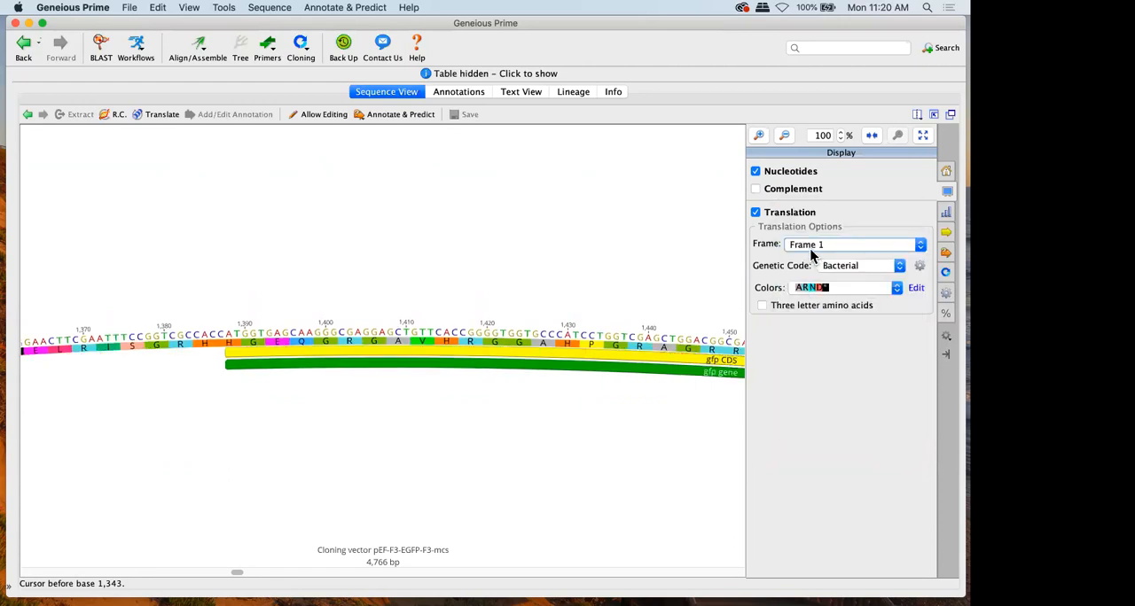
click(810, 246)
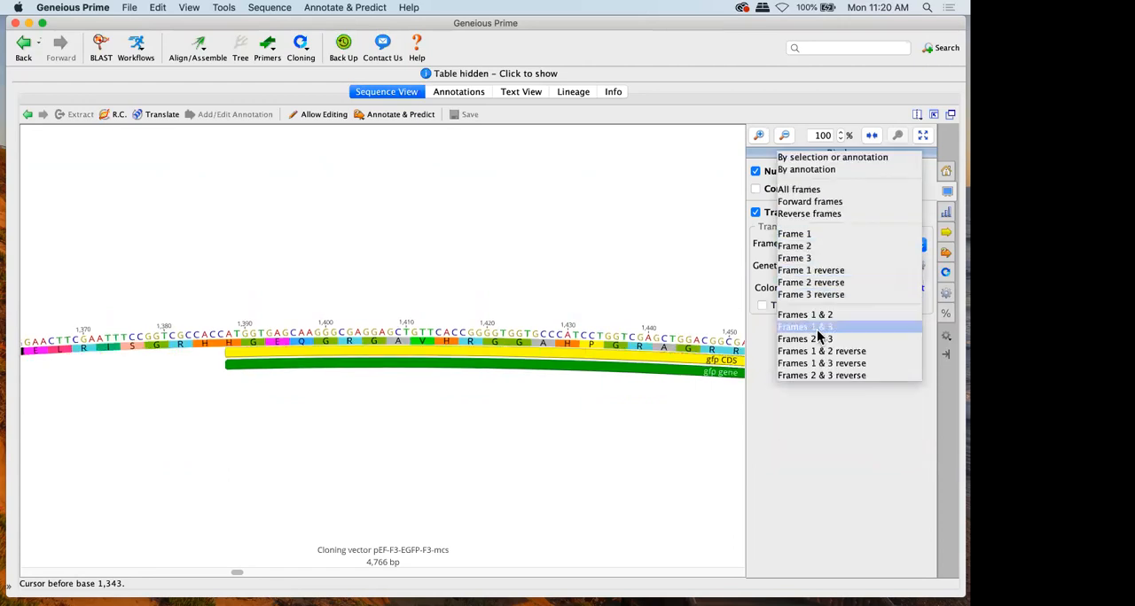
click(818, 335)
click(830, 245)
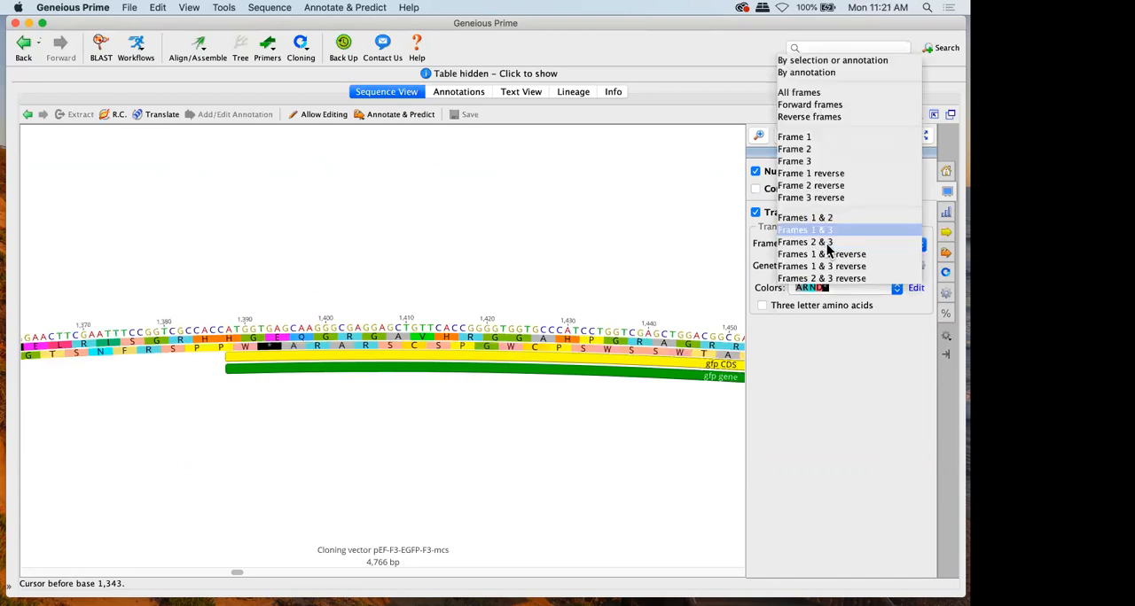
click(818, 104)
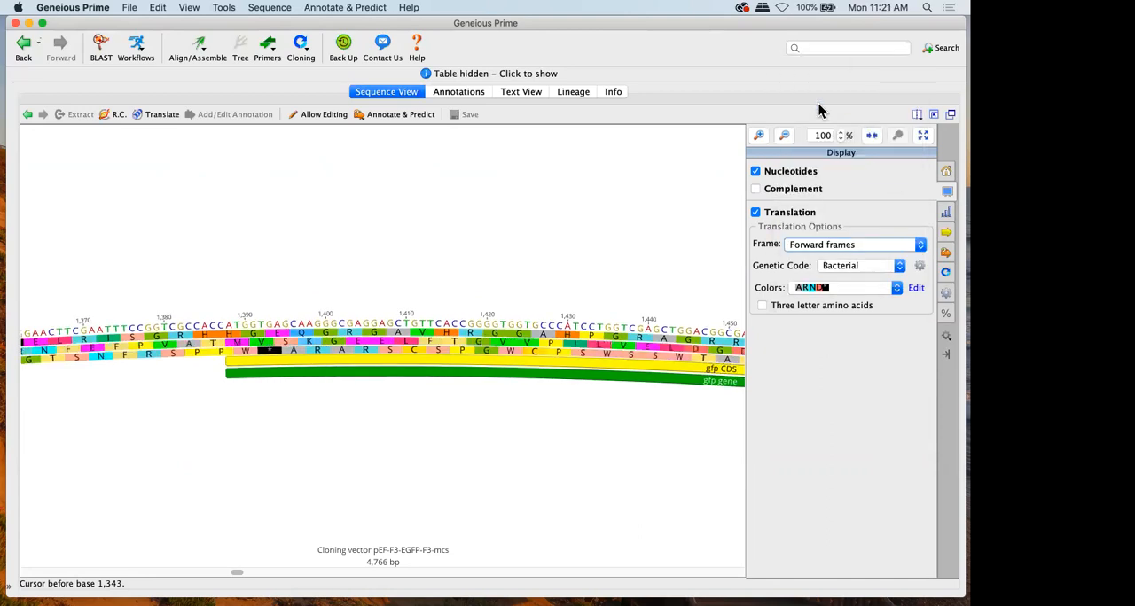
Try the Stop Codons colour scheme on the translation, and restore the default ARND* scheme with coloured backgrounds
click(827, 290)
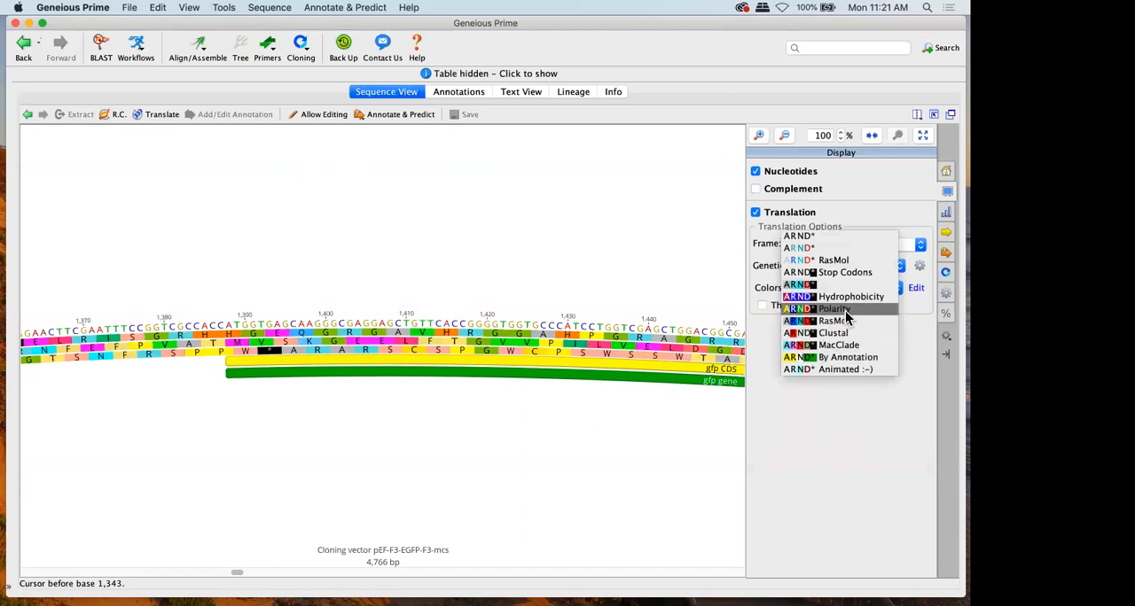
click(833, 275)
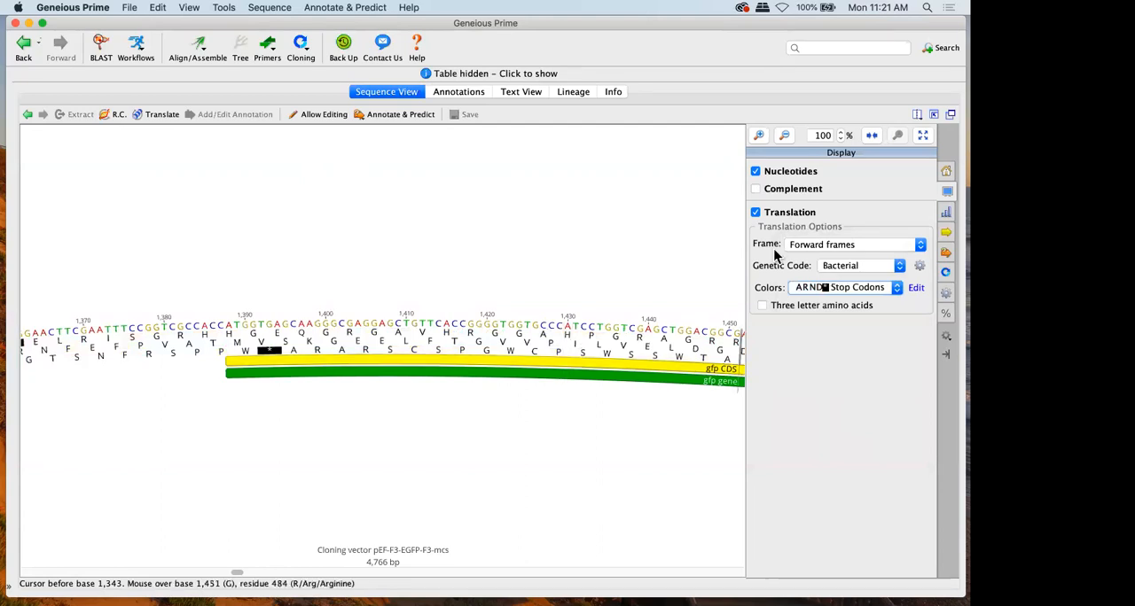
click(824, 287)
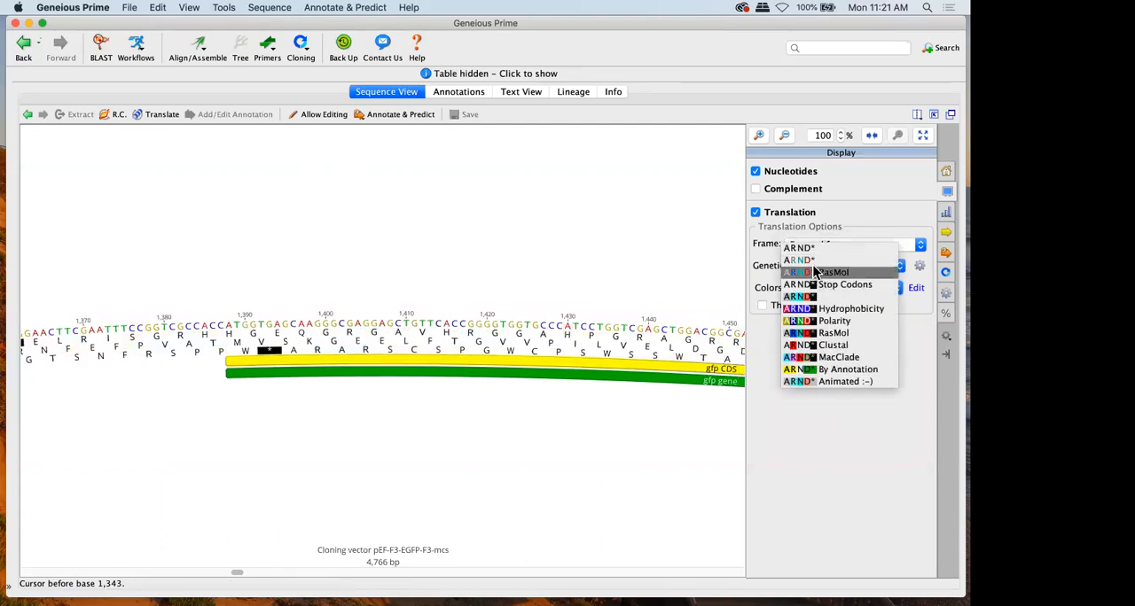
click(817, 298)
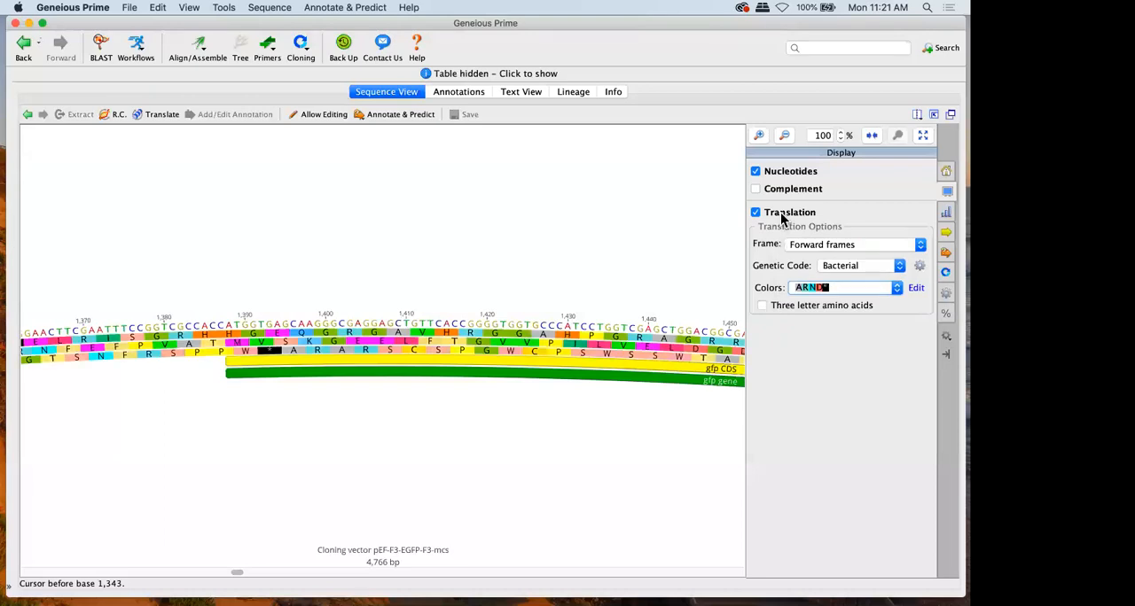
Set the translation frame to By selection or annotation, and hide the nucleotides to view only the gfp CDS translation
click(782, 216)
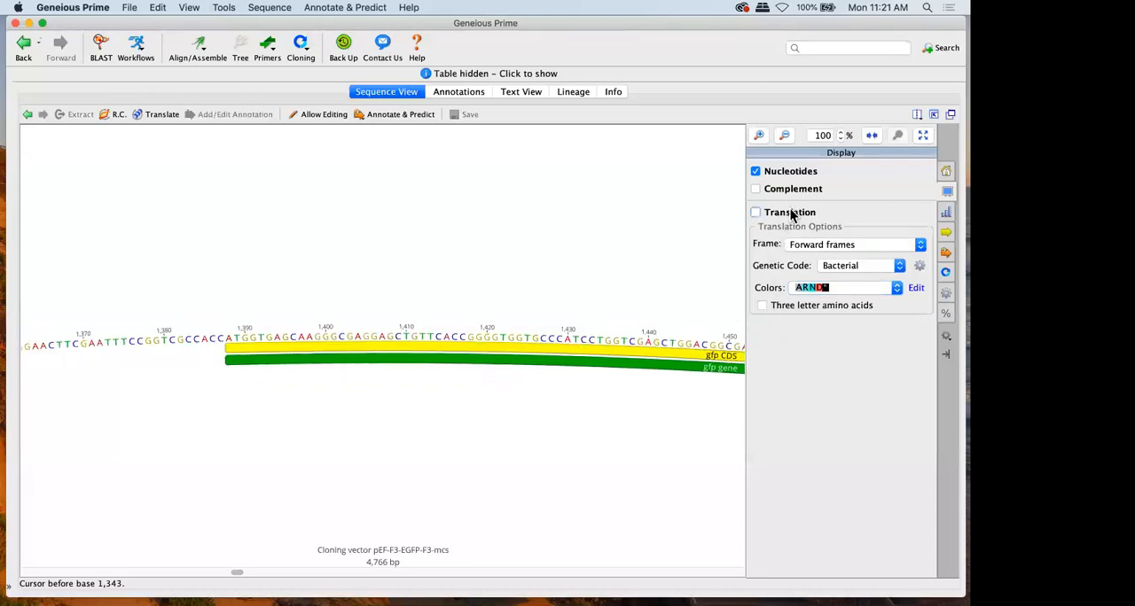
click(789, 215)
click(809, 252)
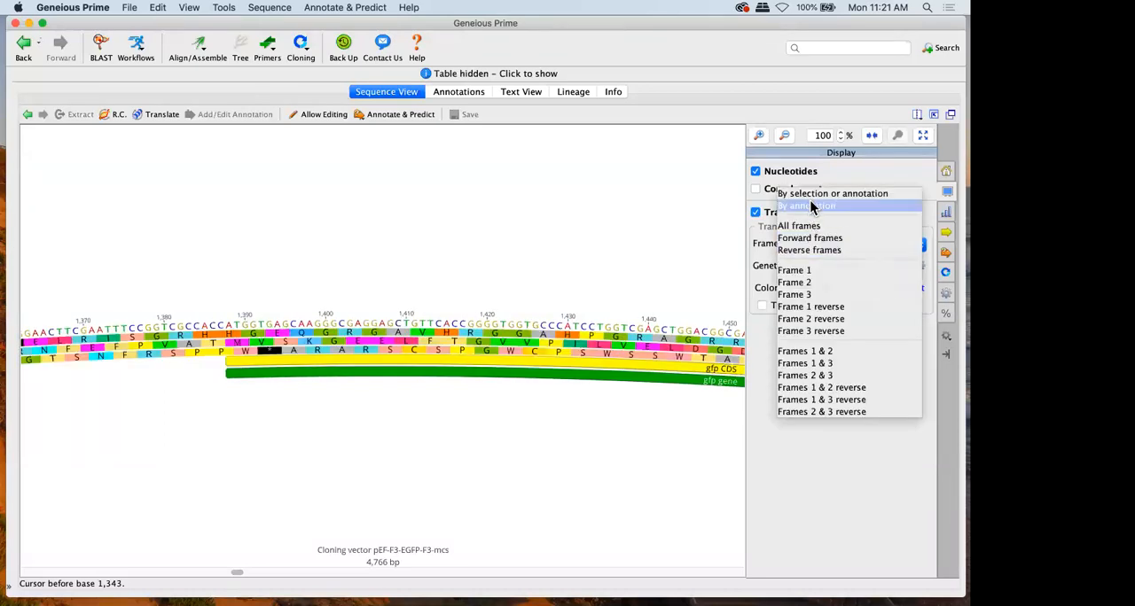
click(809, 196)
click(789, 171)
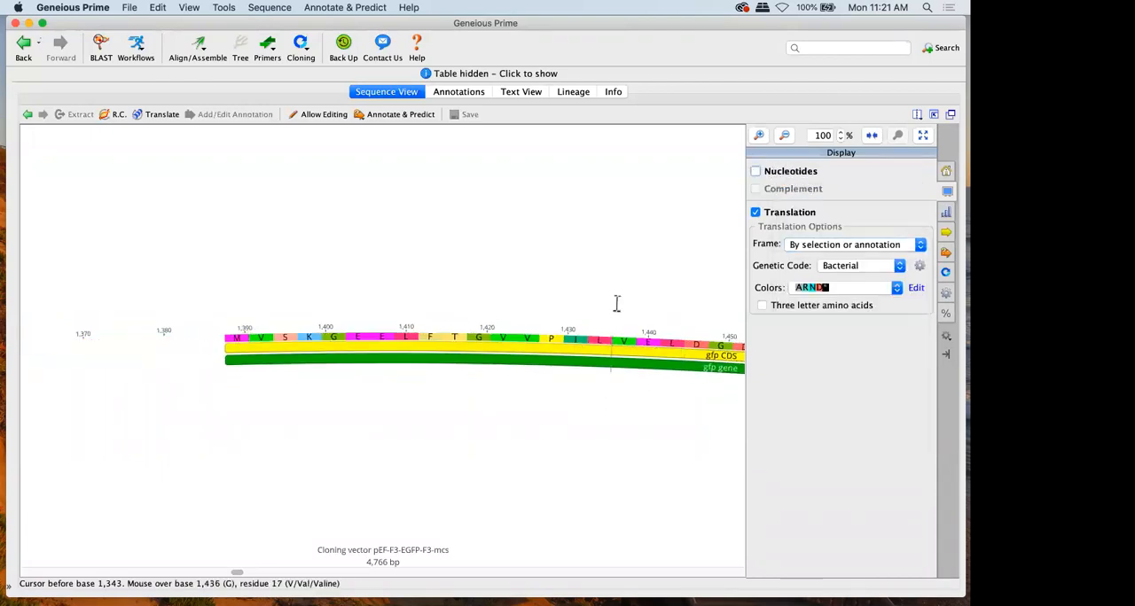
scroll(616, 304, right, 5)
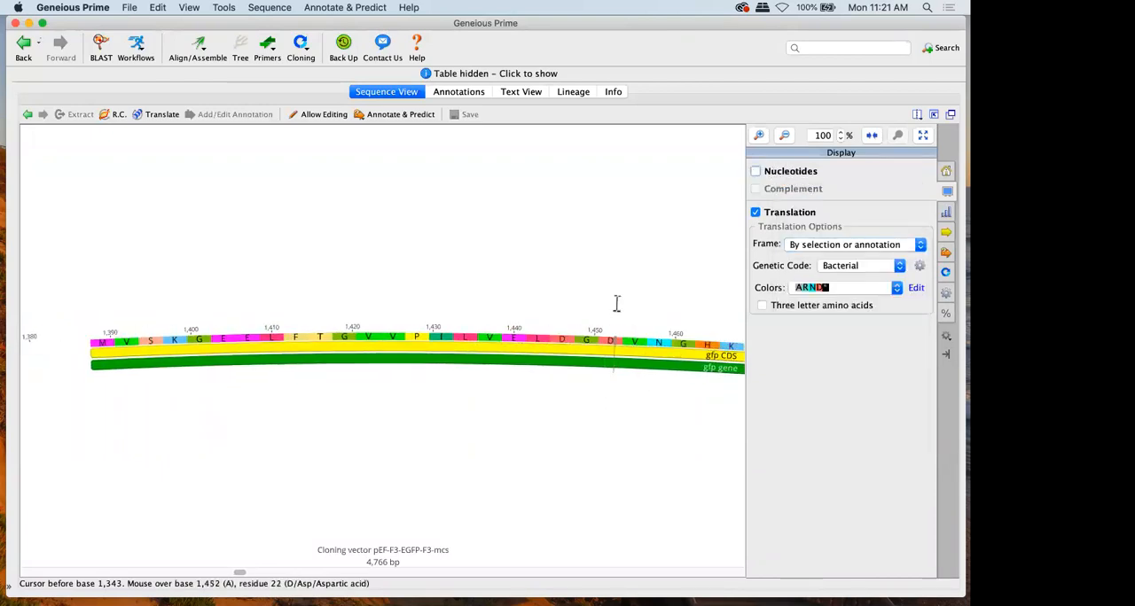
scroll(617, 304, left, 1)
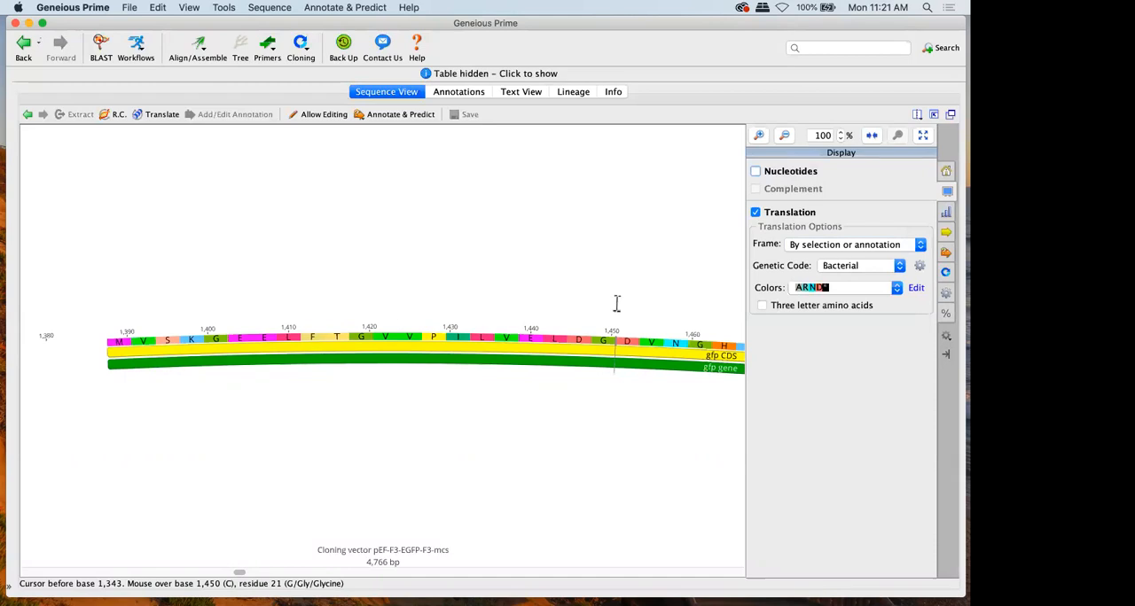
Show the nucleotides instead of the translation, and preview the GC content graph across the whole plasmid before turning it off again
click(788, 171)
click(781, 212)
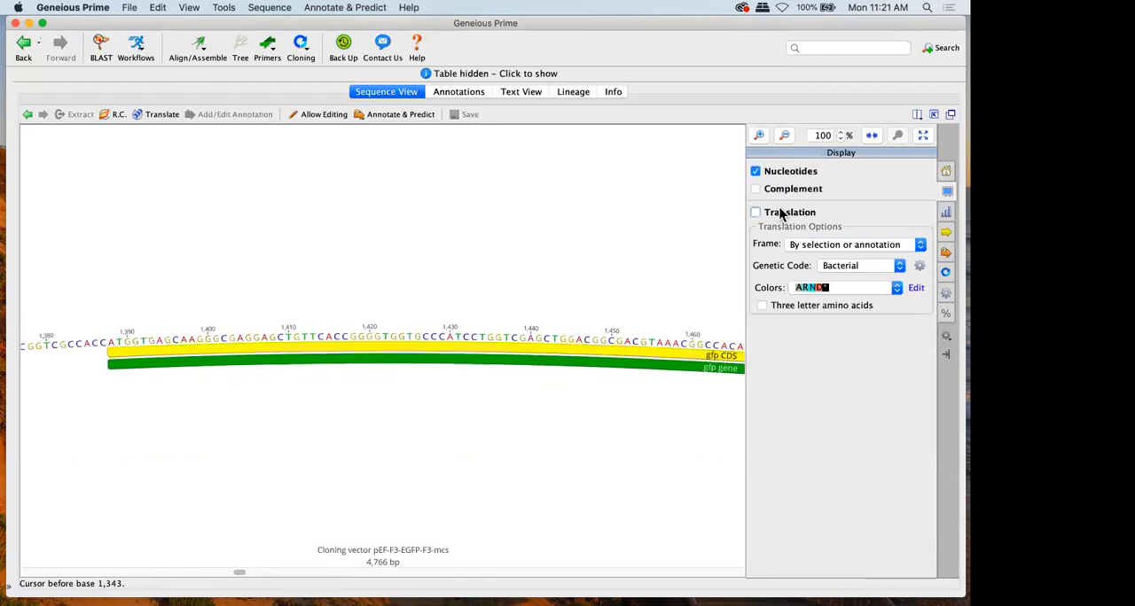
click(946, 212)
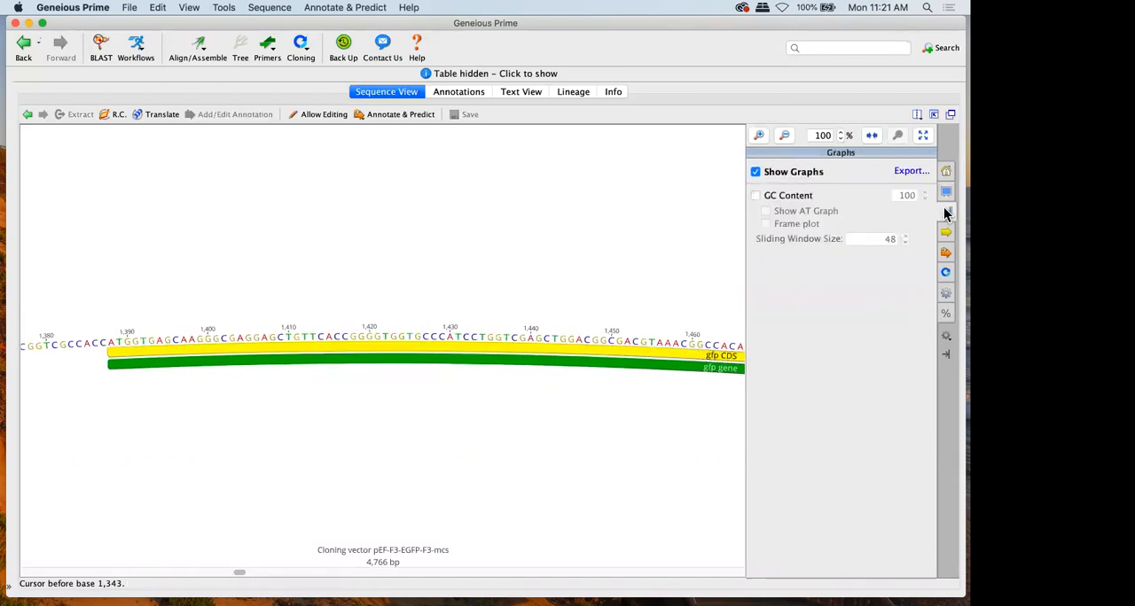
click(772, 195)
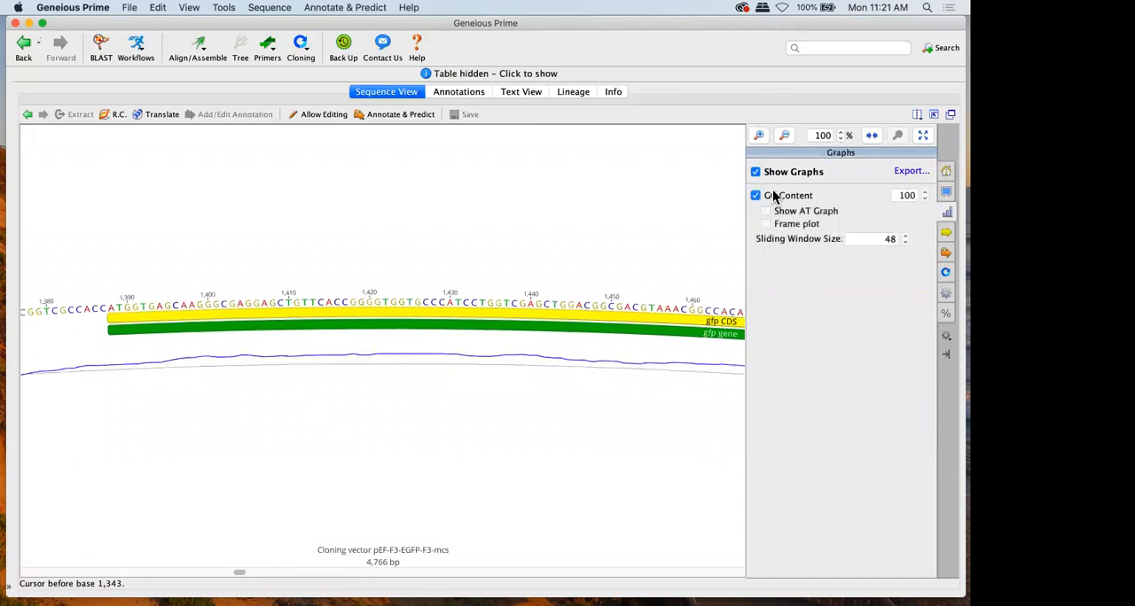
click(923, 135)
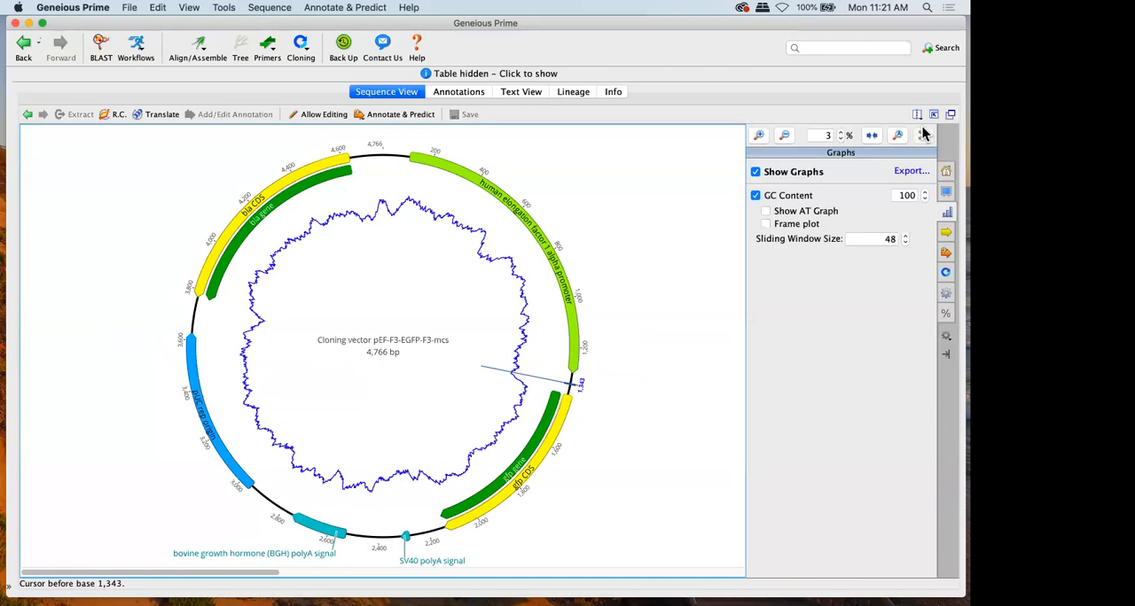
click(786, 199)
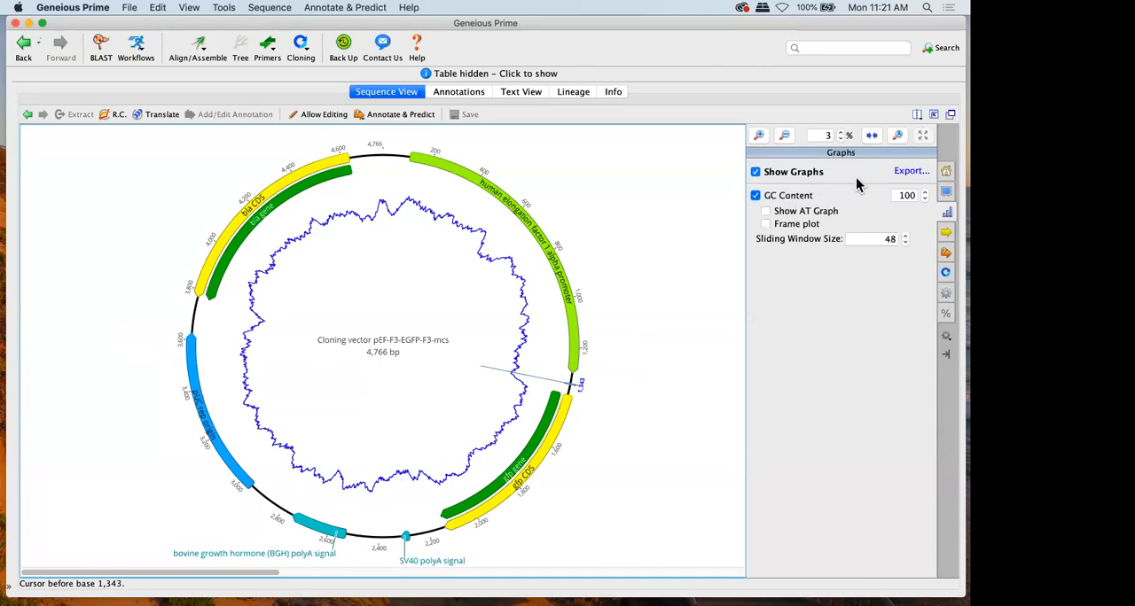
Hide the Gene, PolyA_signal, Promoter and Origin of replication annotation types so only CDS remains, and show them all again
click(945, 231)
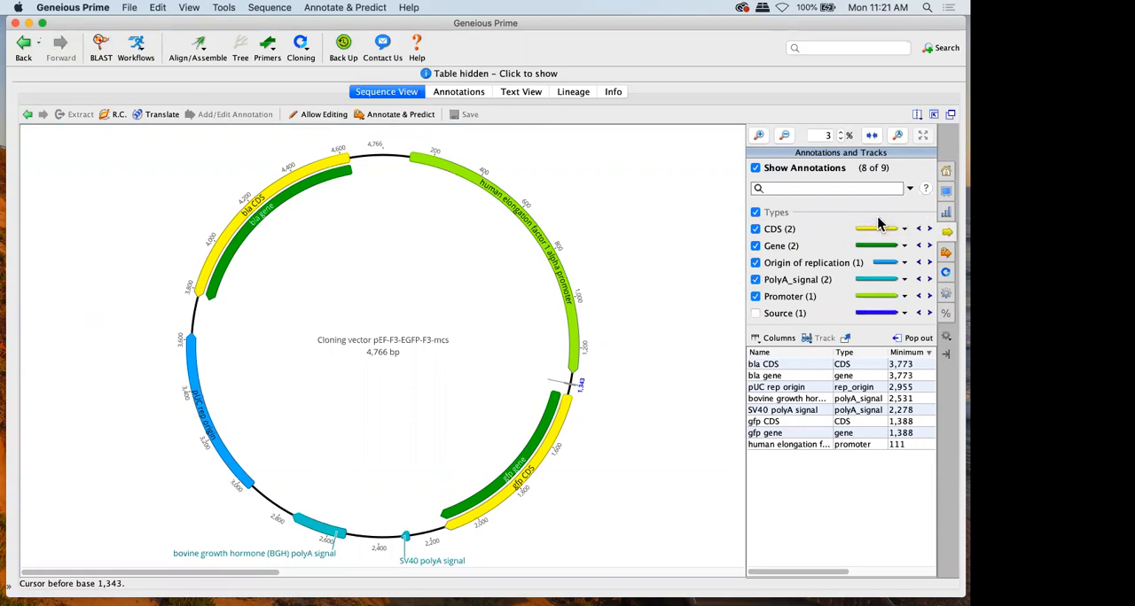
click(765, 247)
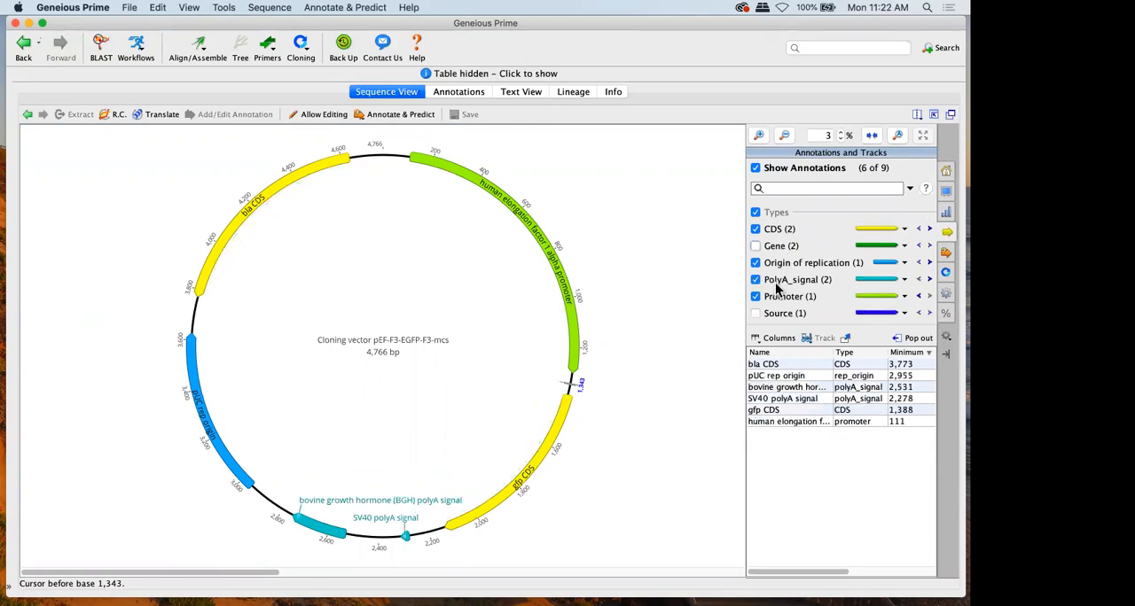
click(776, 281)
click(774, 300)
click(776, 265)
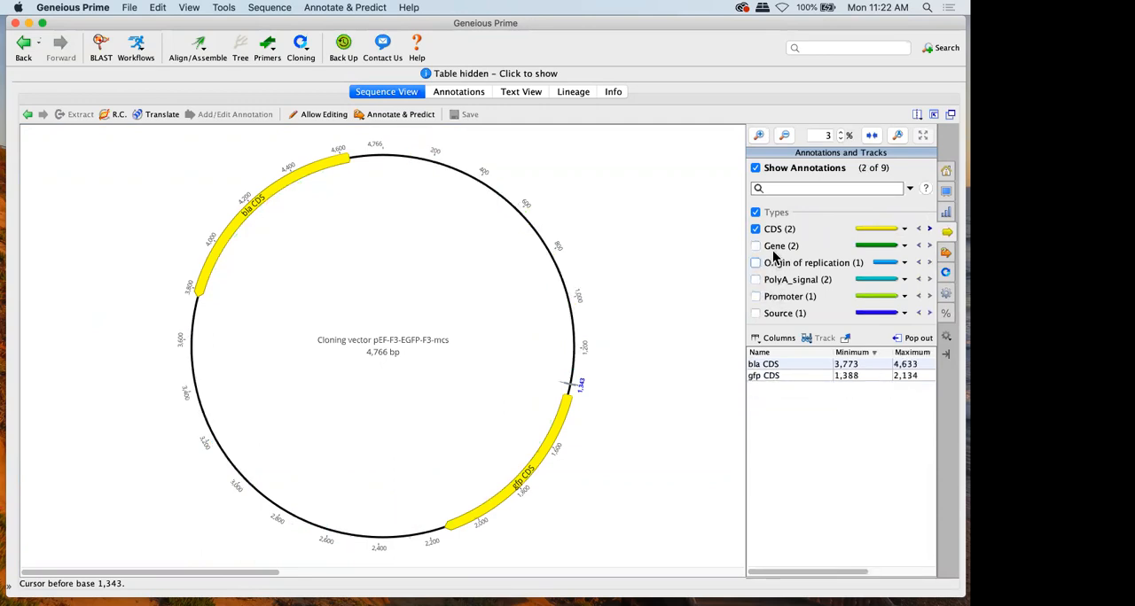
click(774, 250)
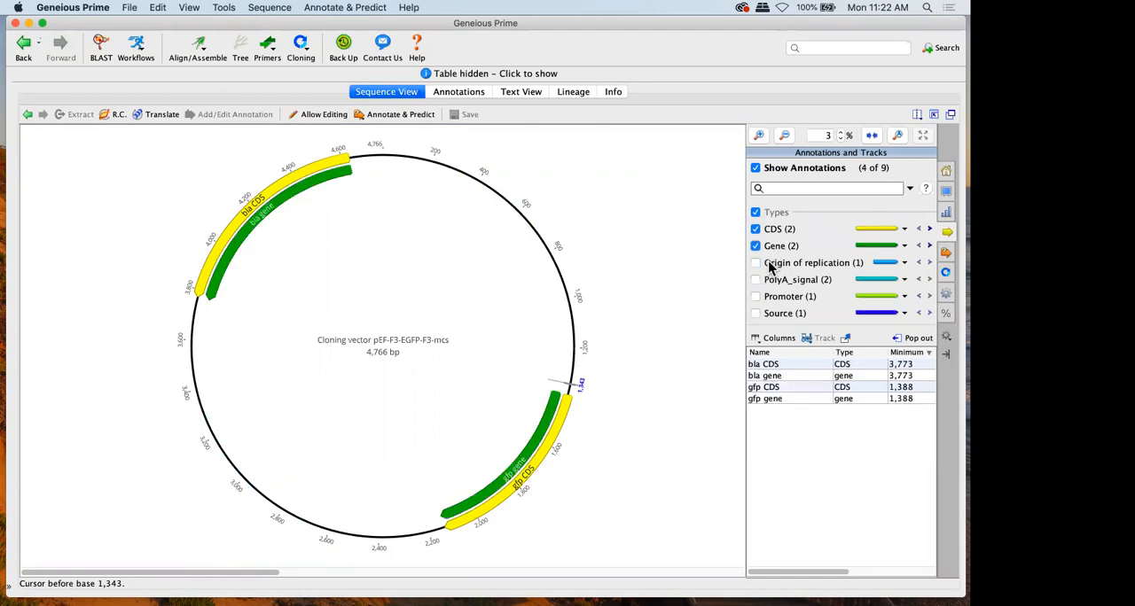
click(770, 264)
click(769, 279)
click(762, 297)
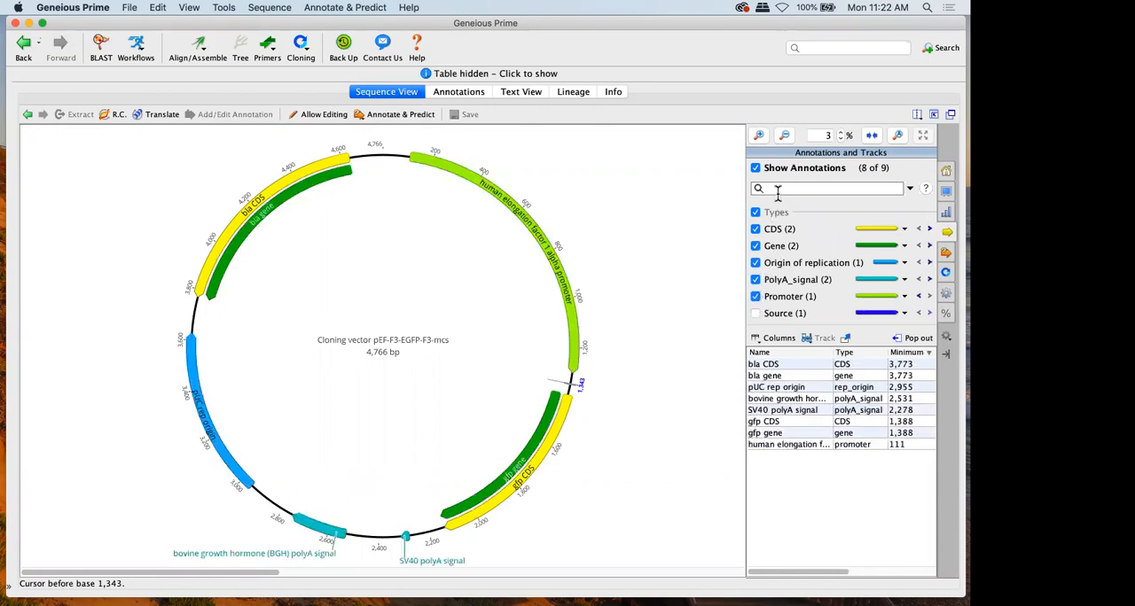
Filter the annotations by "gfp" and clear the filter
click(789, 187)
text(gfp)
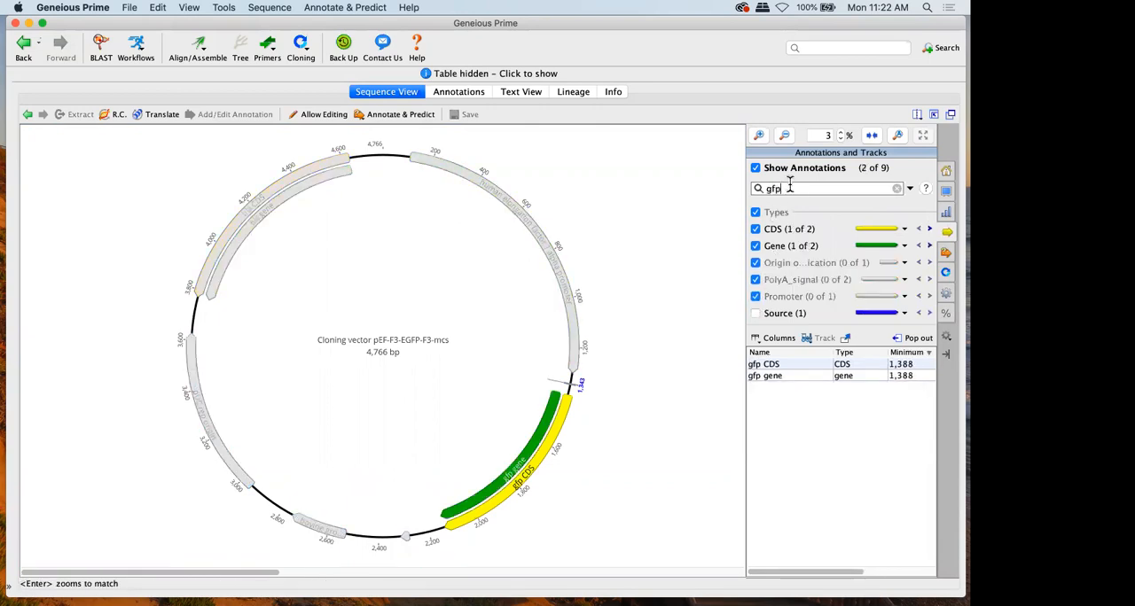
click(896, 188)
Preview live ORF finding with a minimum size of 400 and the Standard genetic code, and switch it off
click(945, 253)
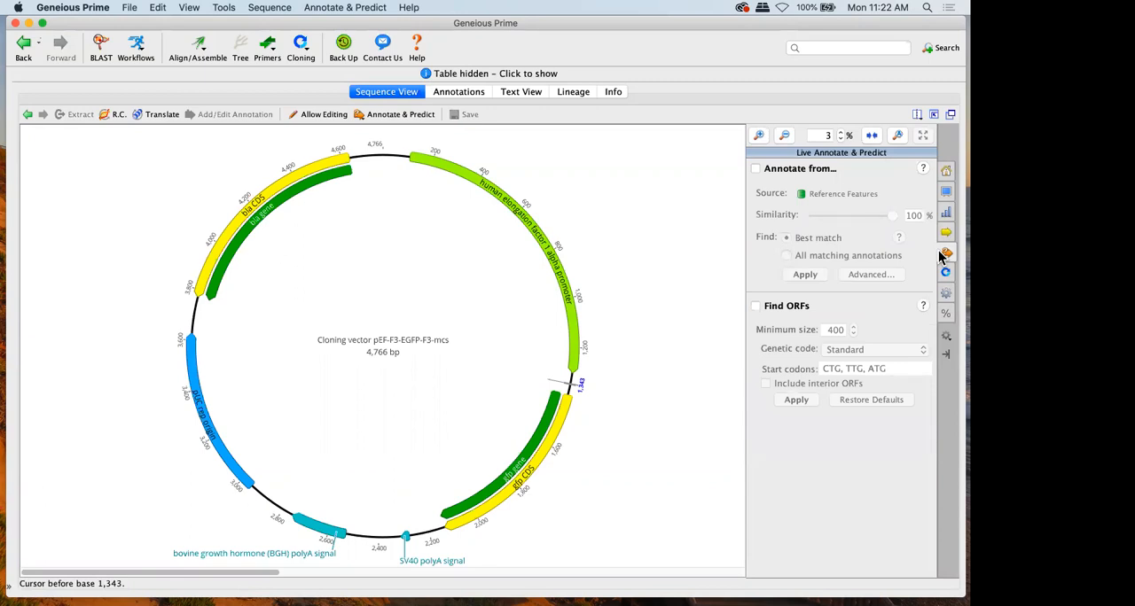
click(797, 306)
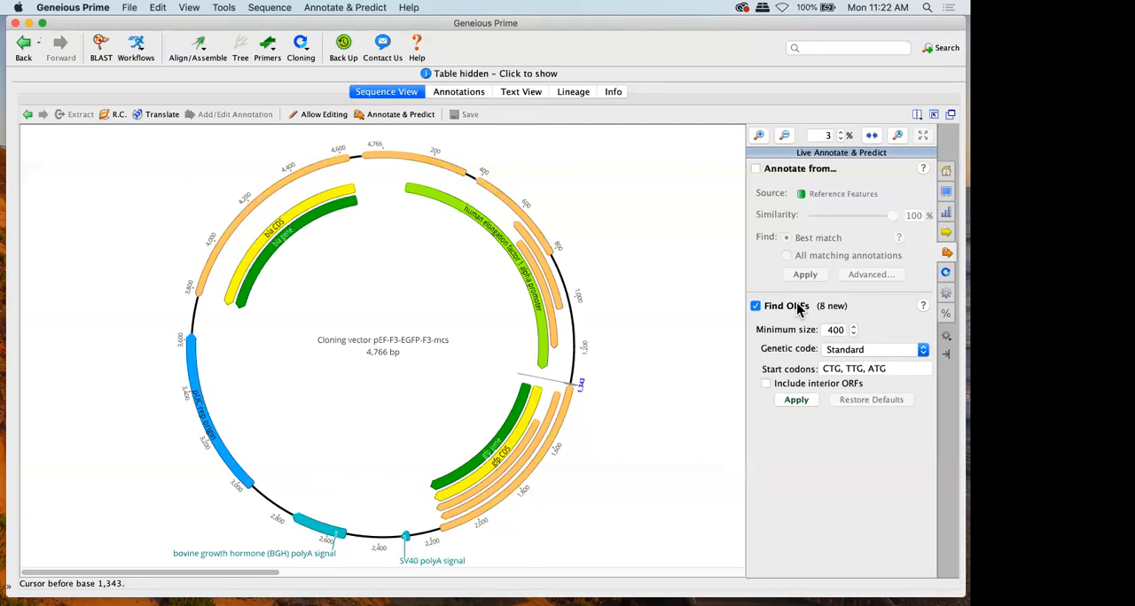
click(797, 307)
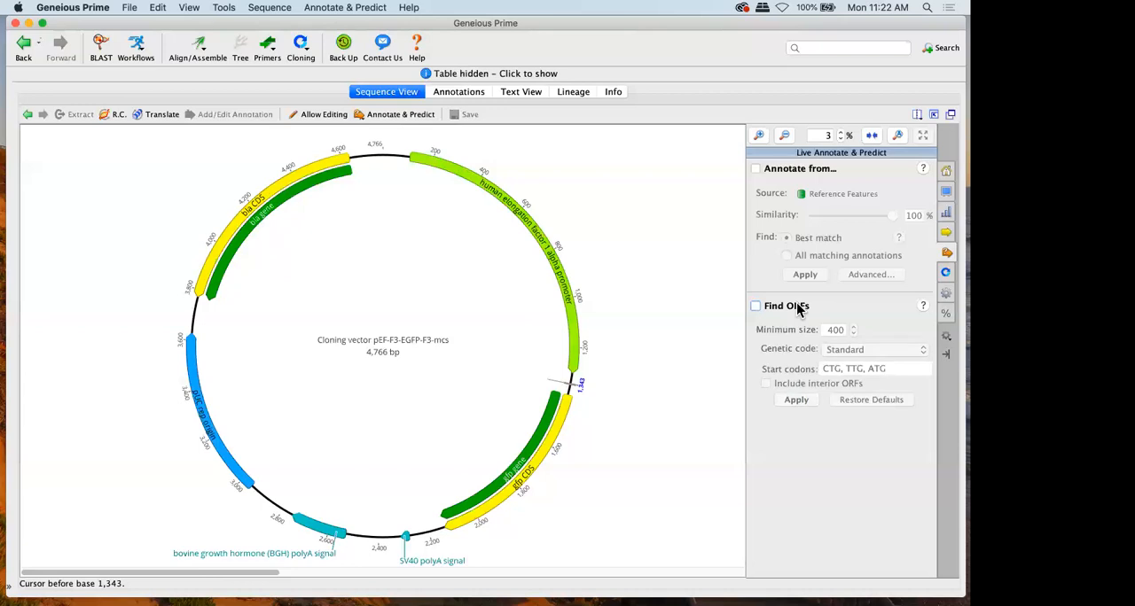
Examine the nucleotide and translation statistics for the whole plasmid and for the selected bases 833 to 1,674
click(945, 323)
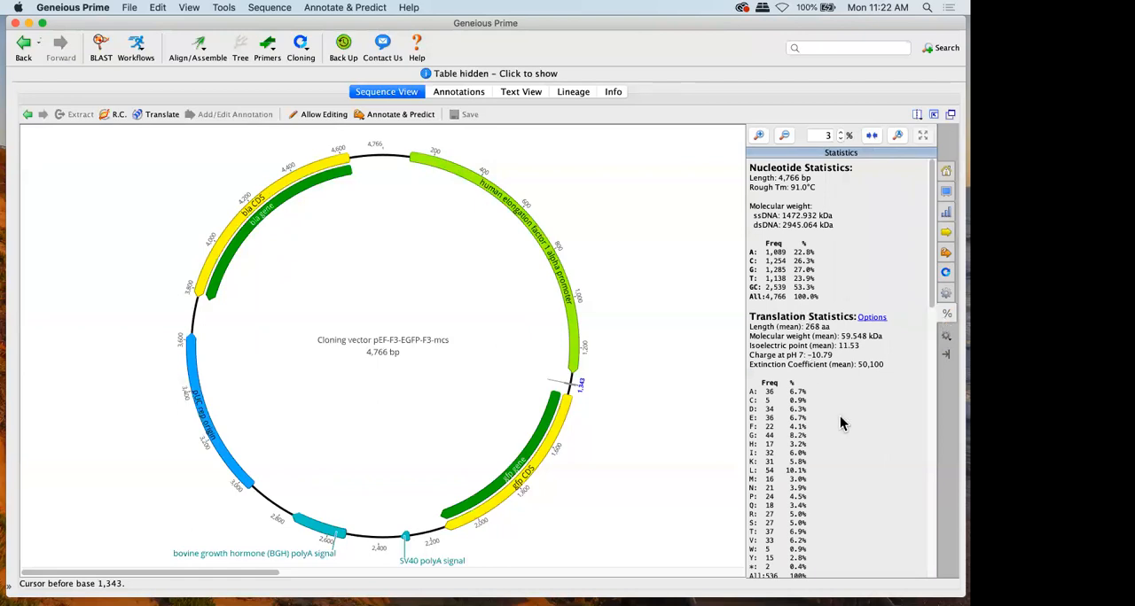
drag(884, 365, 736, 325)
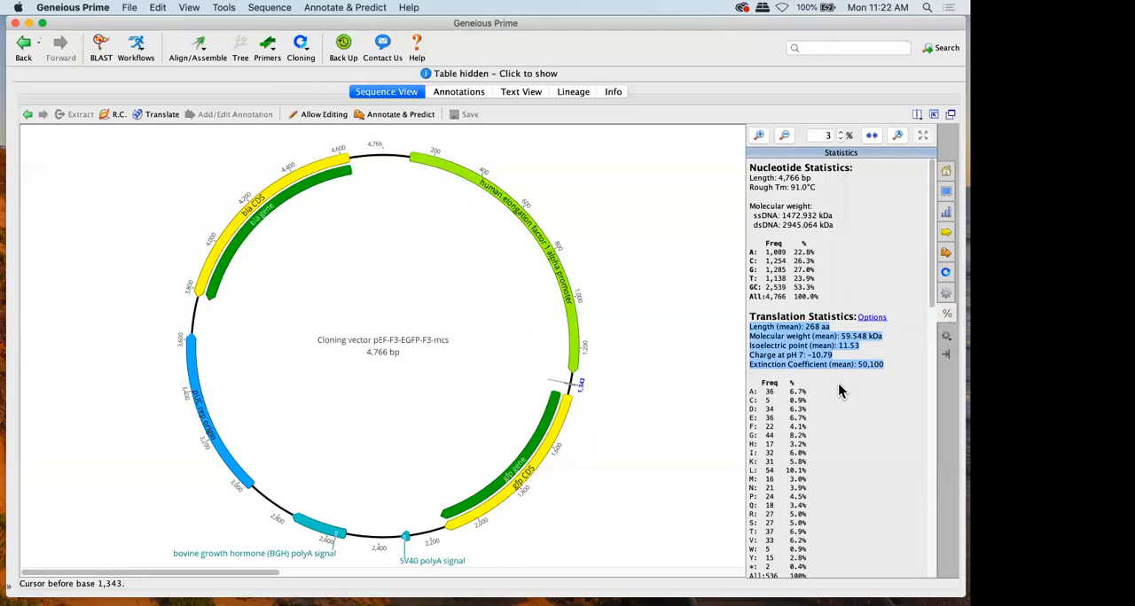
click(673, 307)
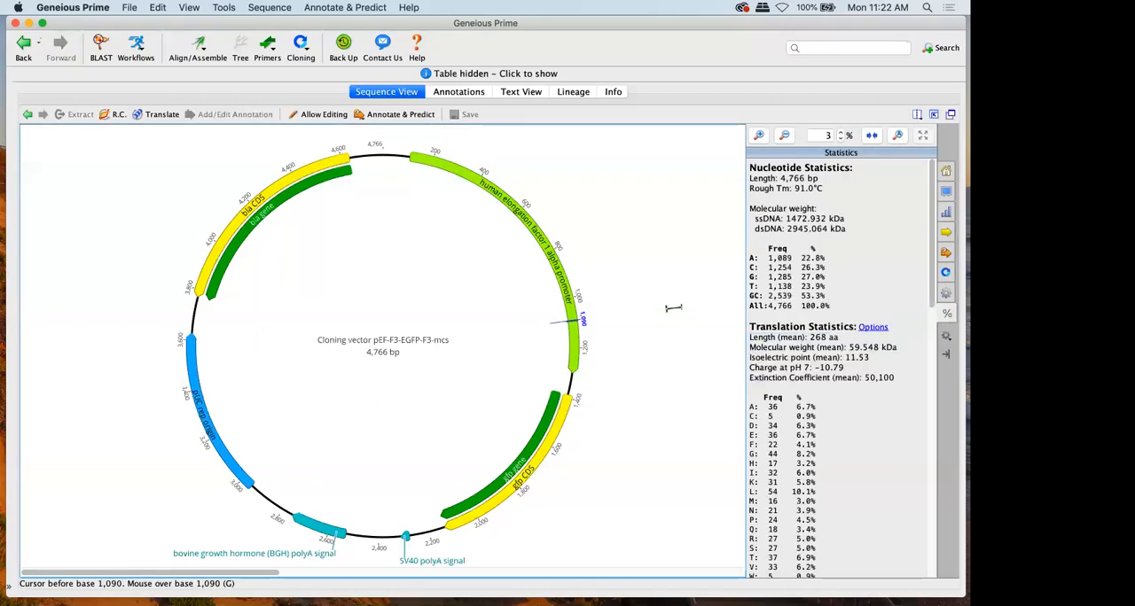
drag(630, 222, 614, 469)
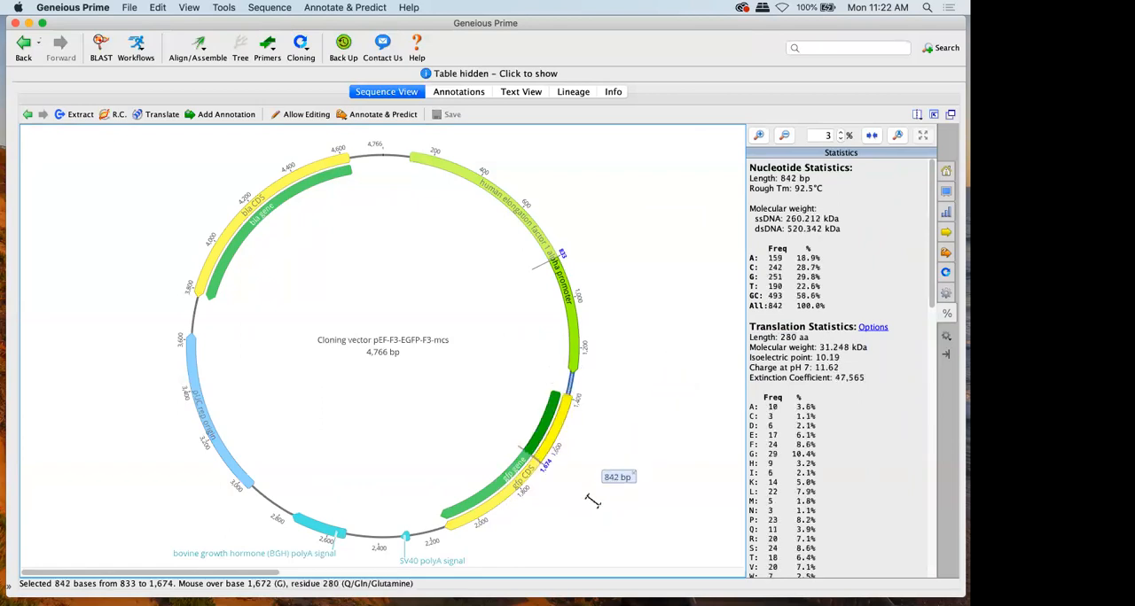
Select the gfp CDS annotation and, with the document table restored, extract it as "Cloning vector pEF-F3-EGFP-F3-mcs - gfp CDS"
click(562, 424)
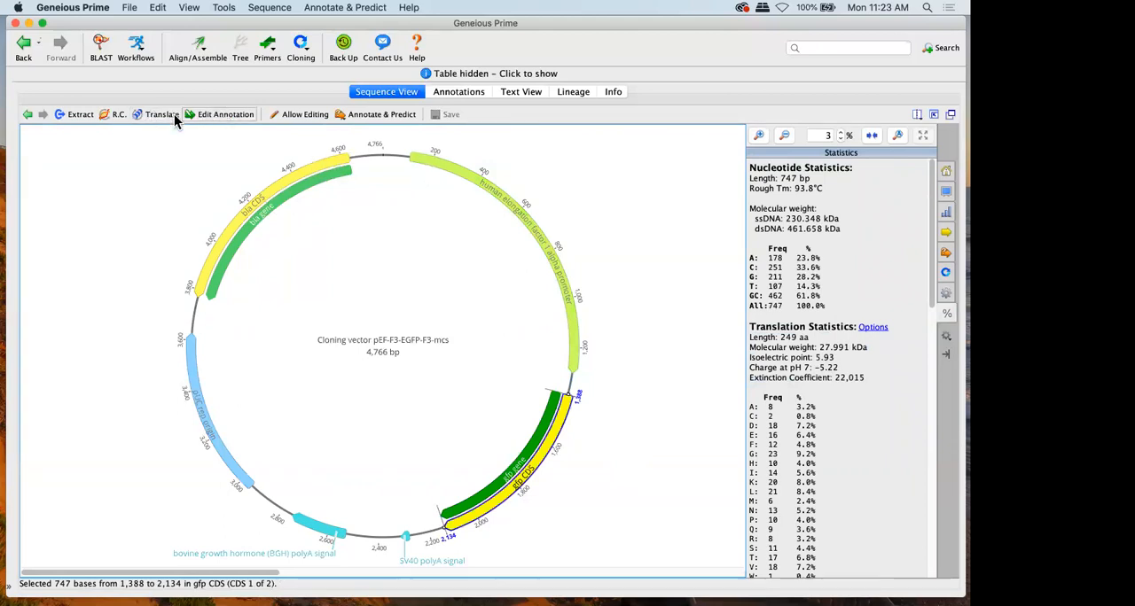
click(932, 113)
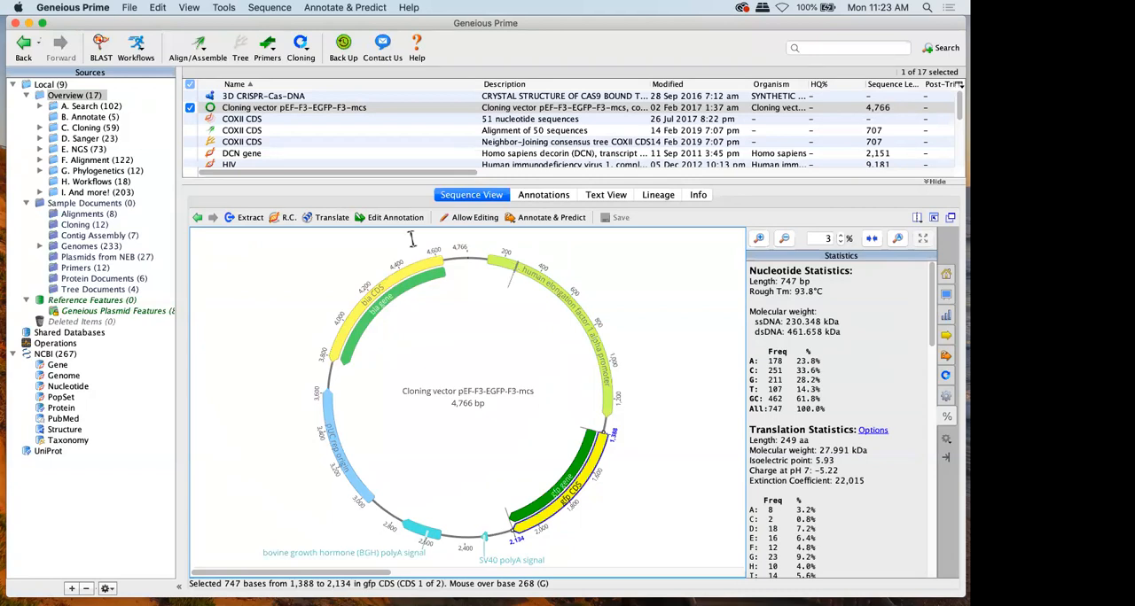
click(229, 219)
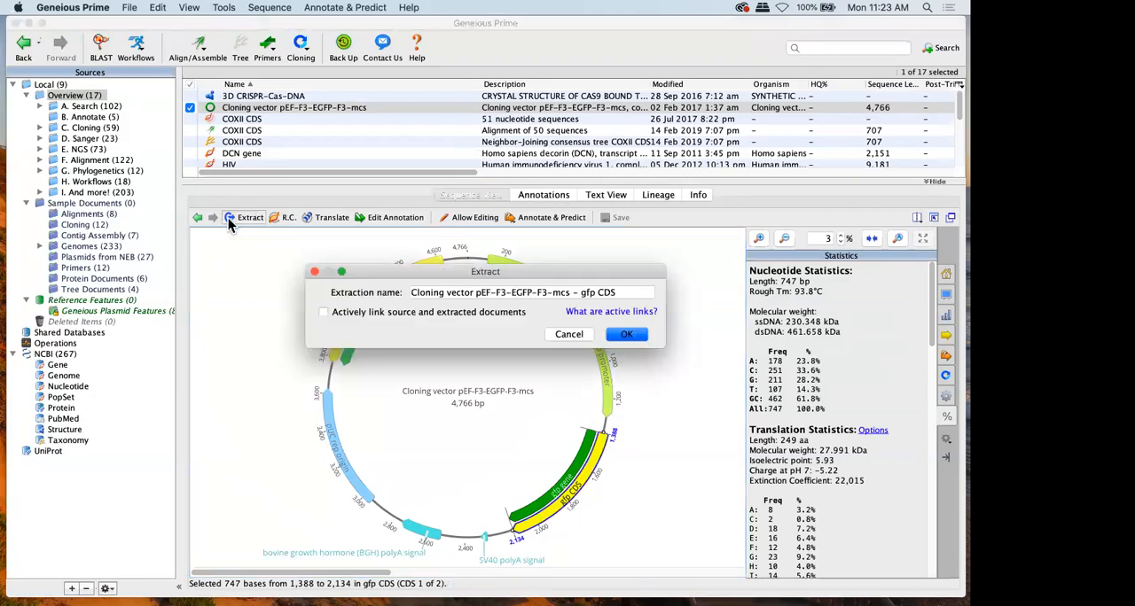
key(Return)
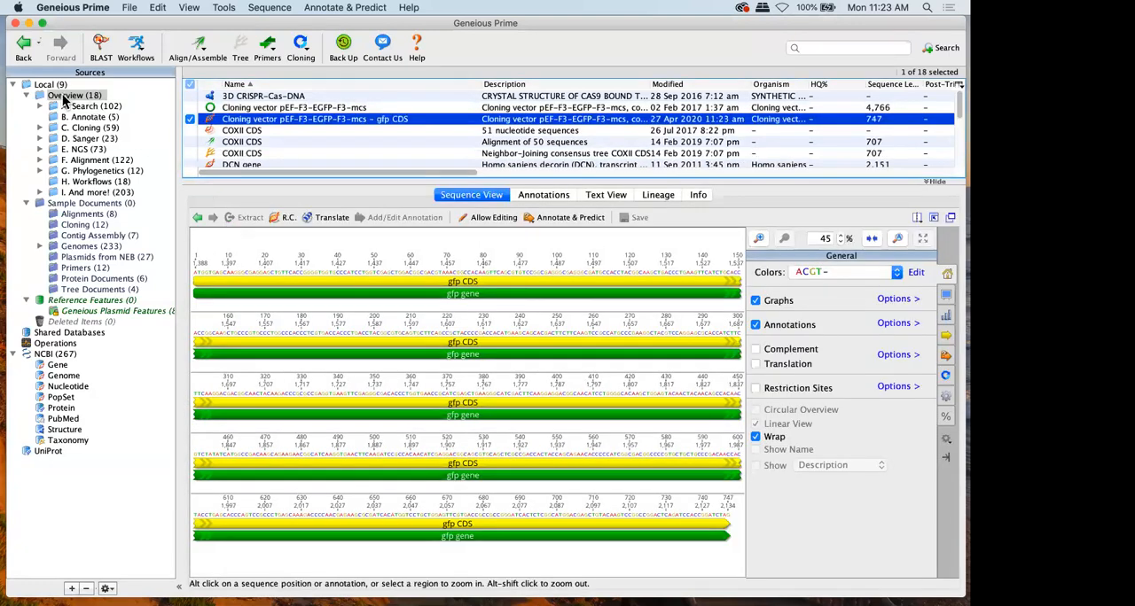
Reverse complement the entire extracted gfp CDS sequence and undo the change
click(289, 222)
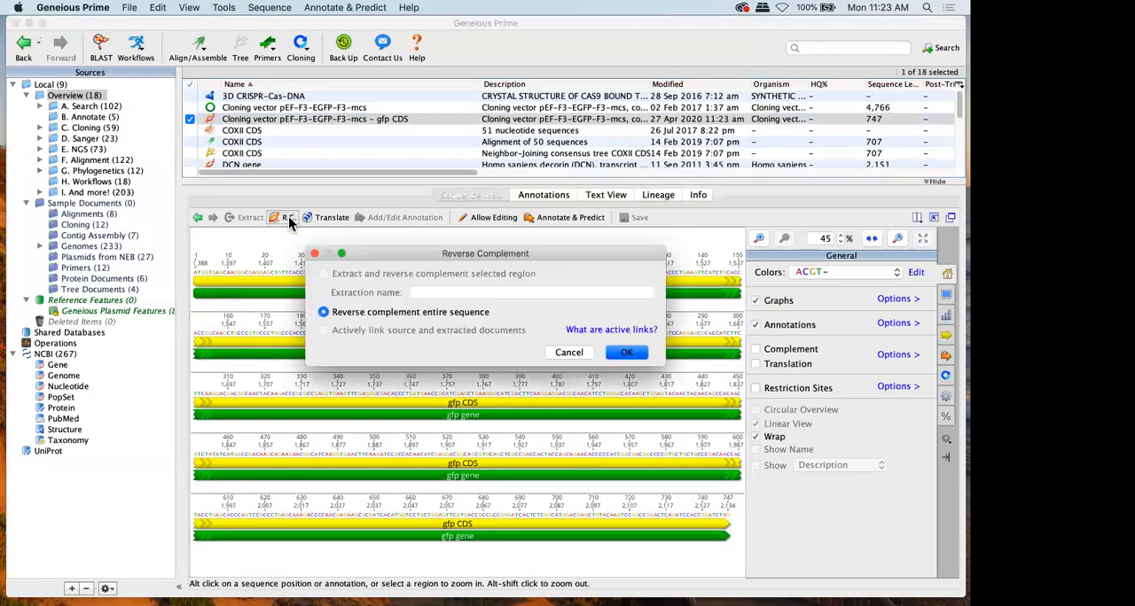
key(Return)
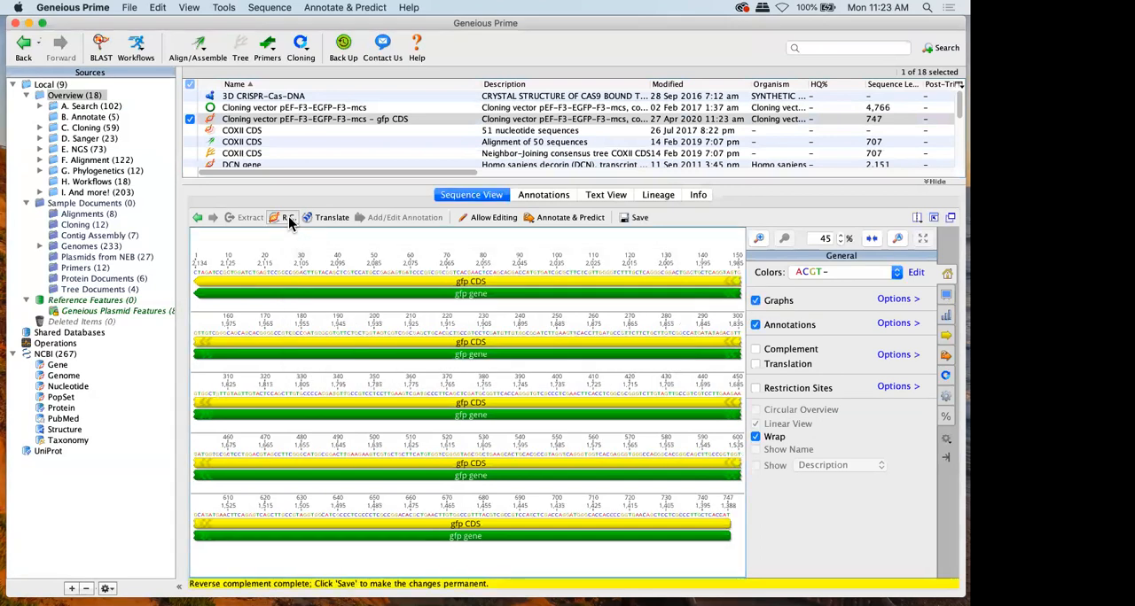
key(super+z)
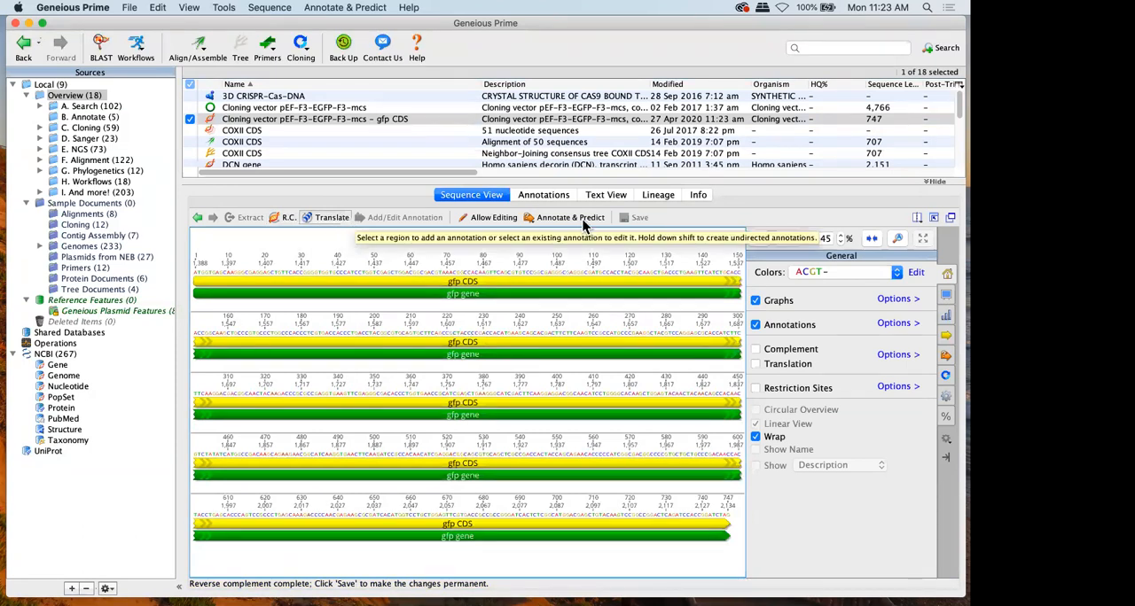
Preview the translation beneath the extracted gfp CDS sequence at 100% zoom, and hide it again
click(814, 366)
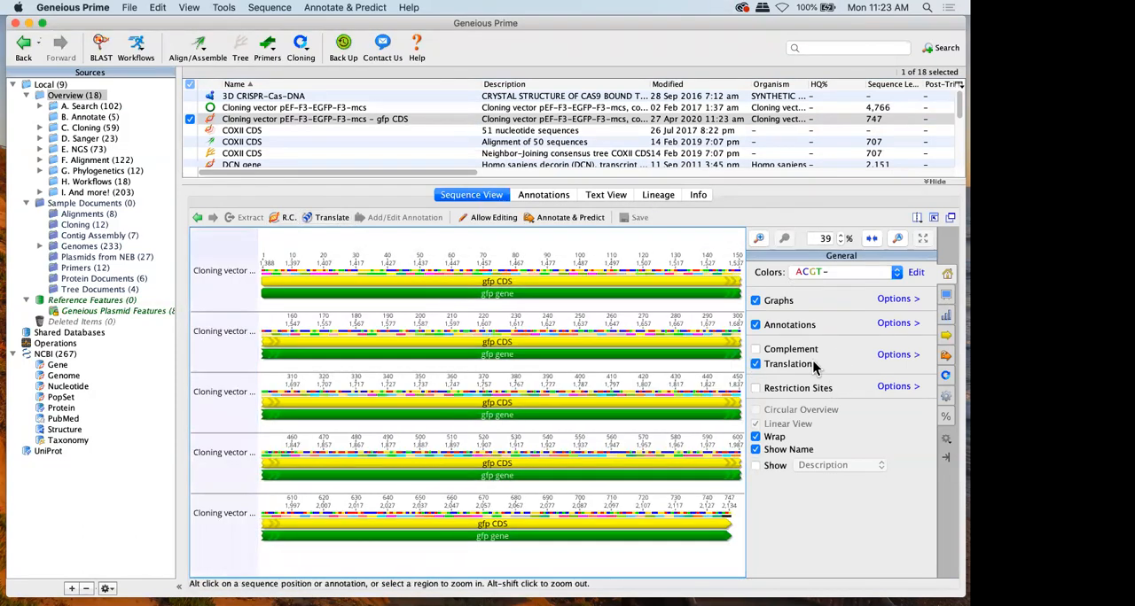
click(897, 238)
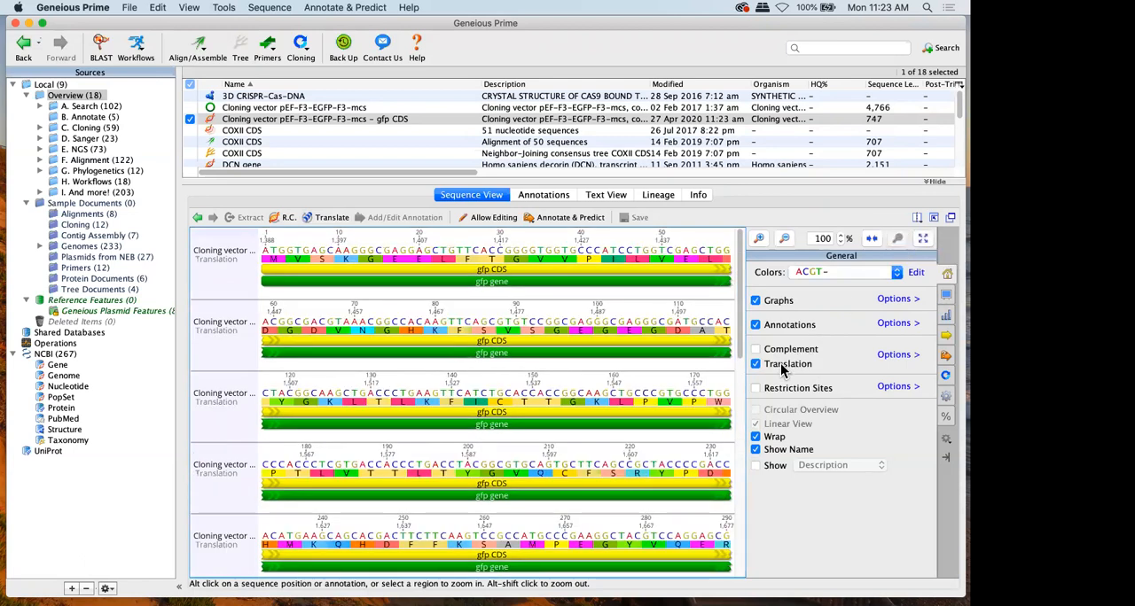
click(756, 364)
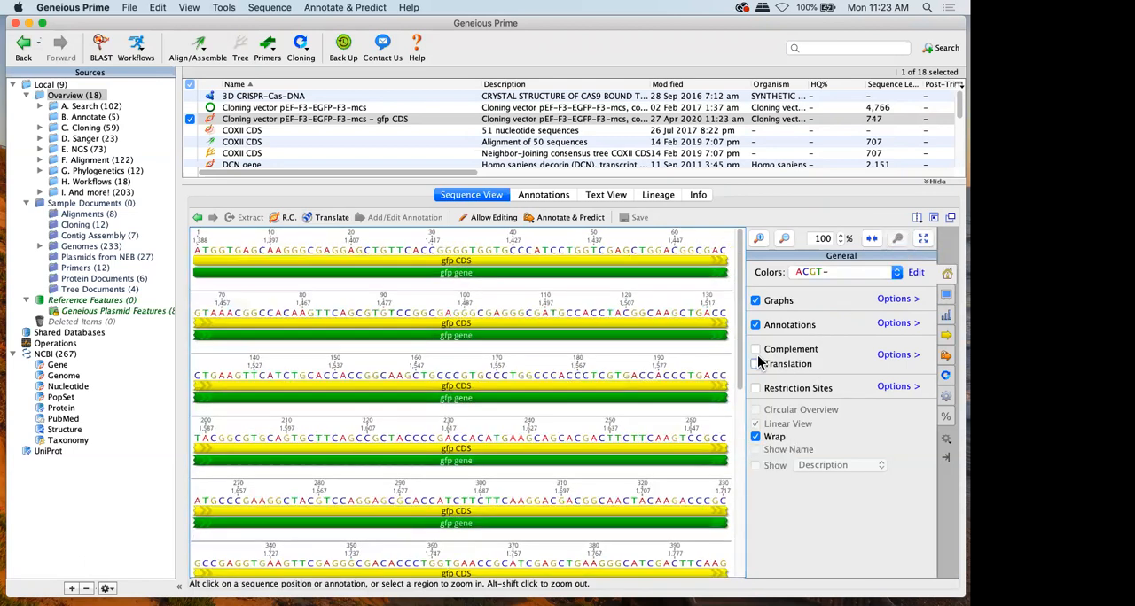
Translate the entire gfp CDS sequence into a new protein document using the Bacterial genetic code and frame 1, and select that document
click(332, 218)
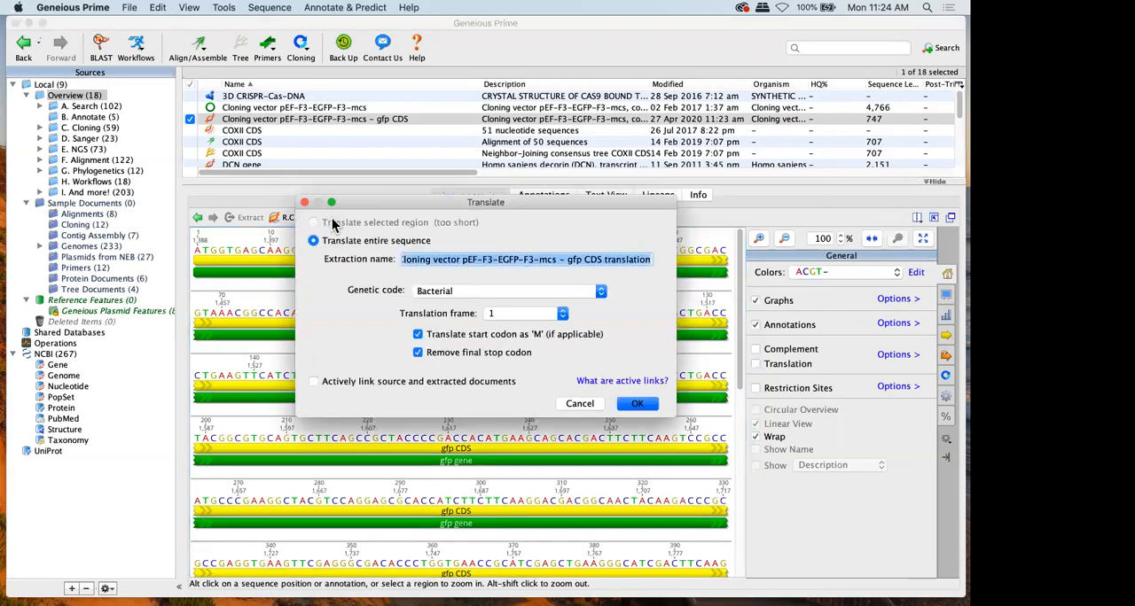
click(627, 406)
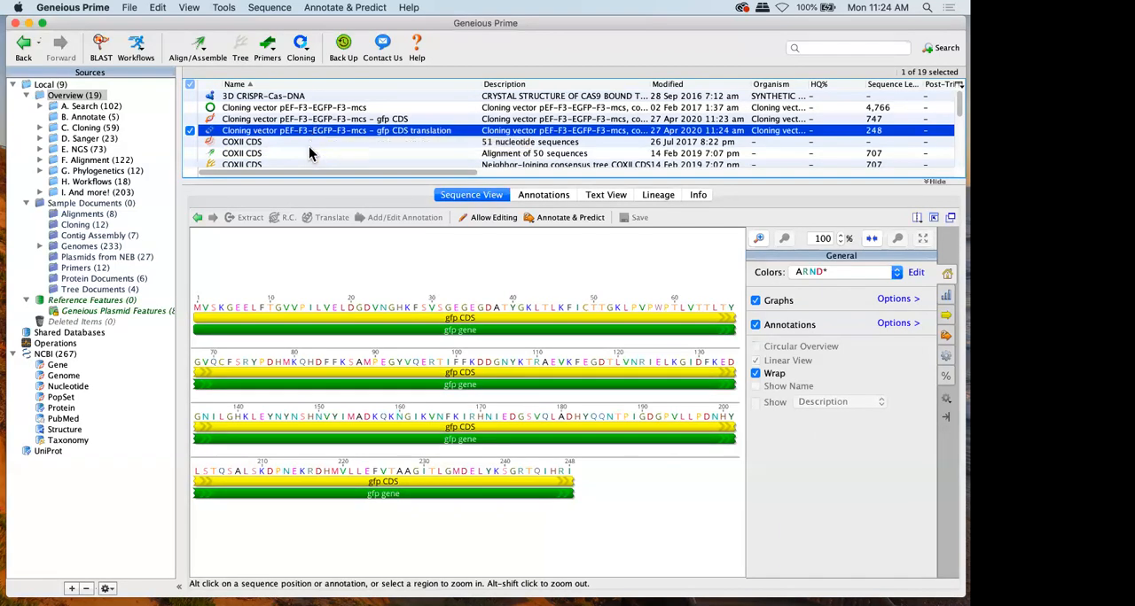
click(308, 153)
click(292, 133)
Replace residues 23 to 40 of the gfp CDS translation with CDULIDFGKH, save the edit and return to the extracted gfp CDS document
drag(377, 307, 520, 303)
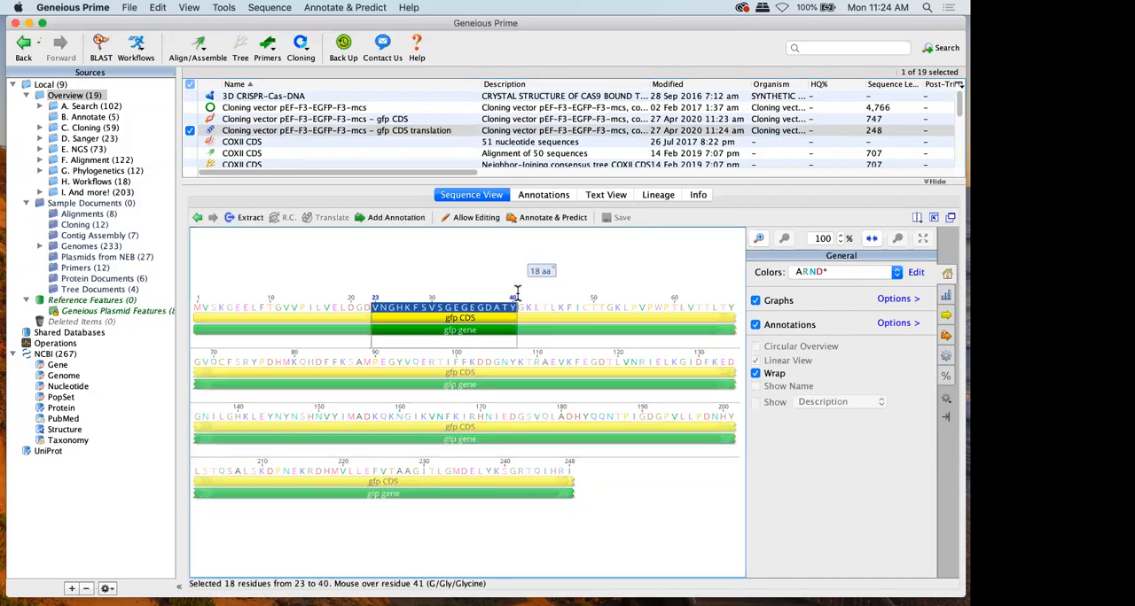
key(BackSpace)
click(606, 338)
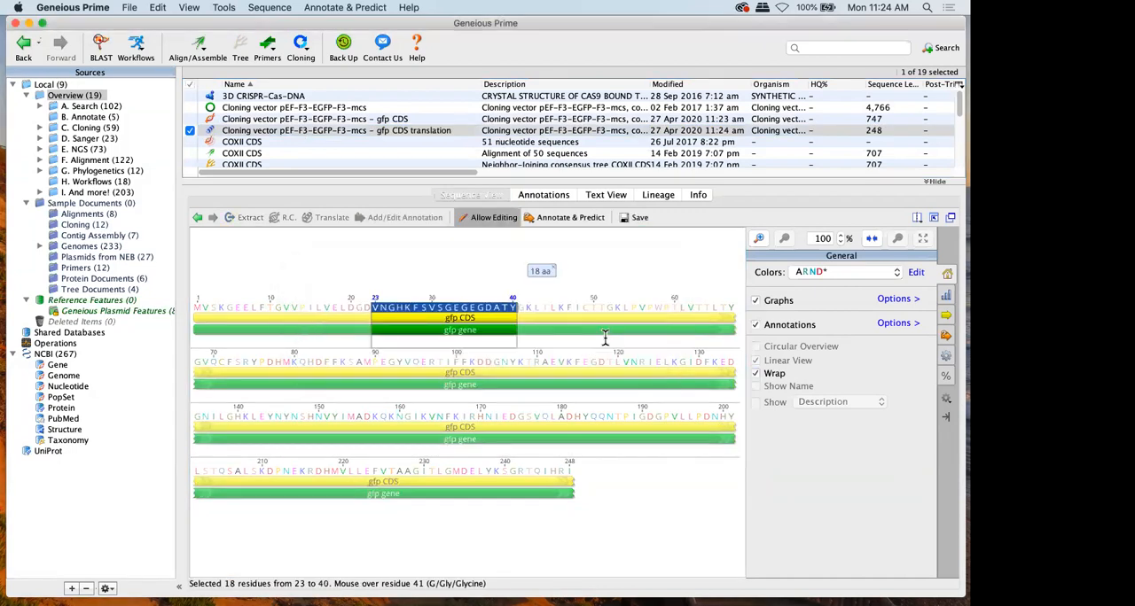
key(BackSpace)
text(CDULISFGKH)
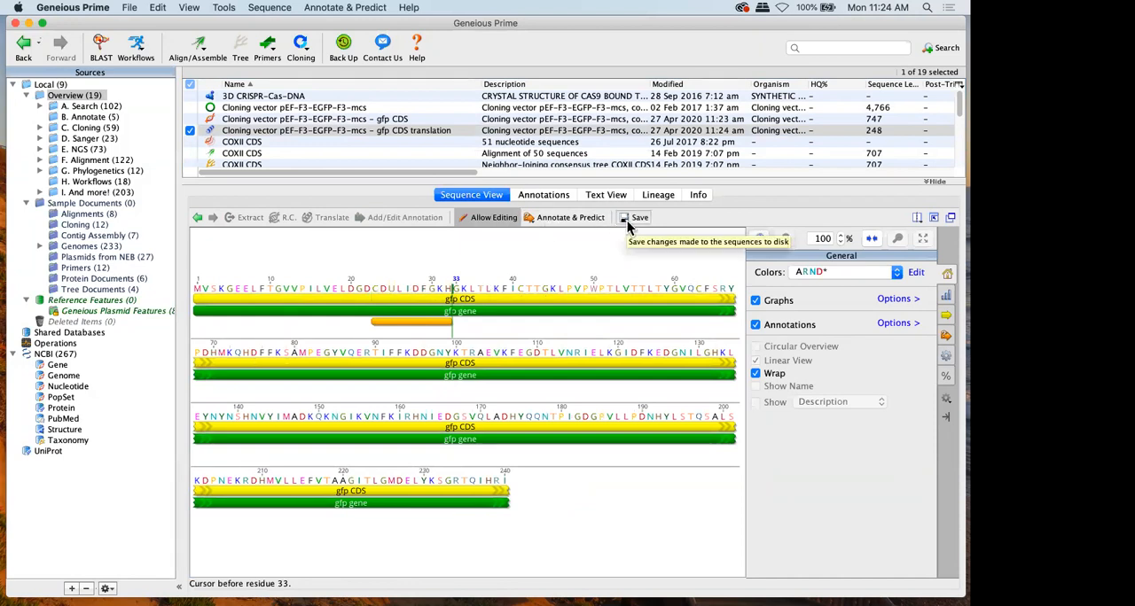
click(364, 119)
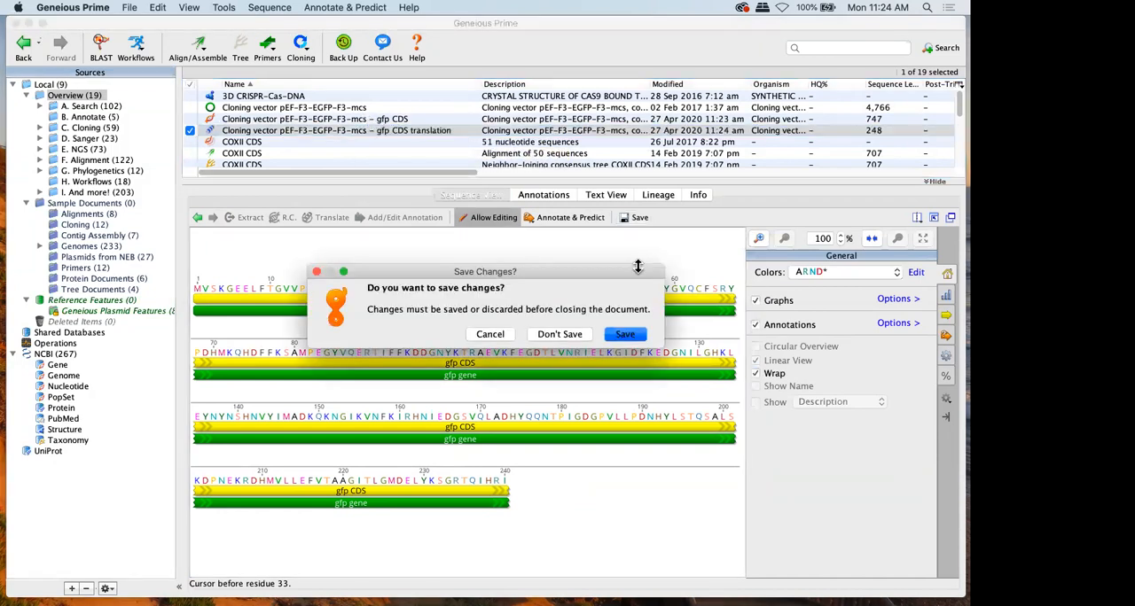
click(626, 334)
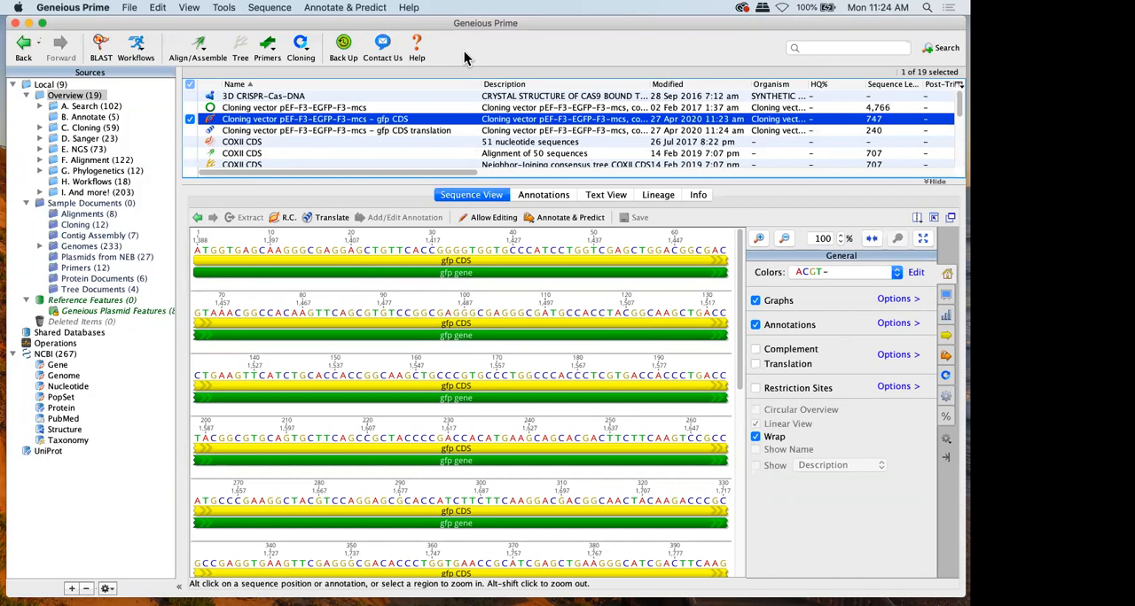
click(266, 49)
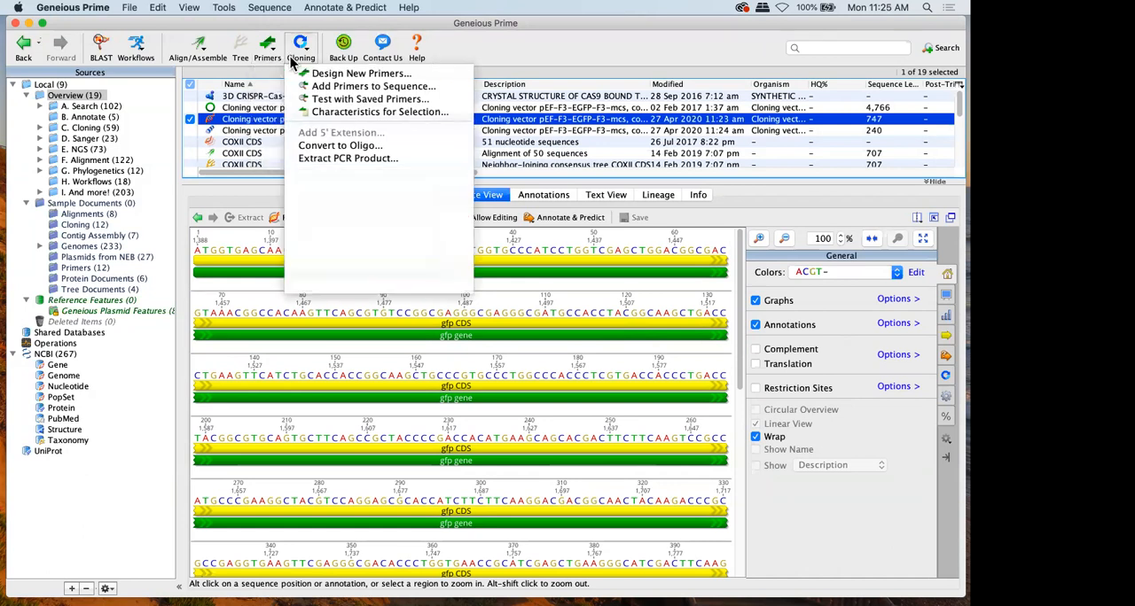
click(301, 53)
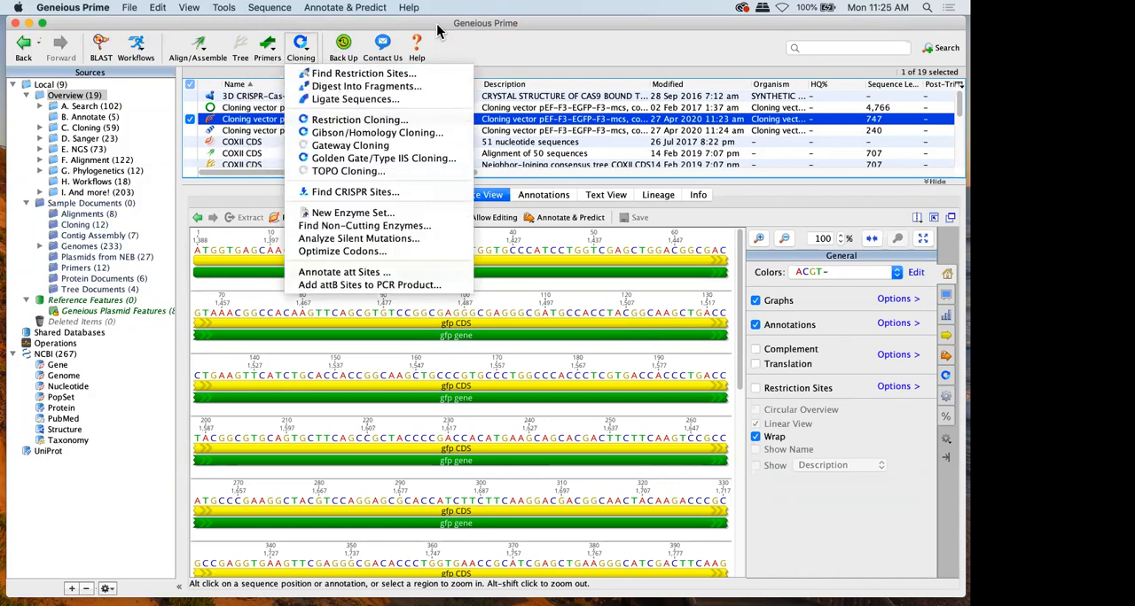
click(491, 56)
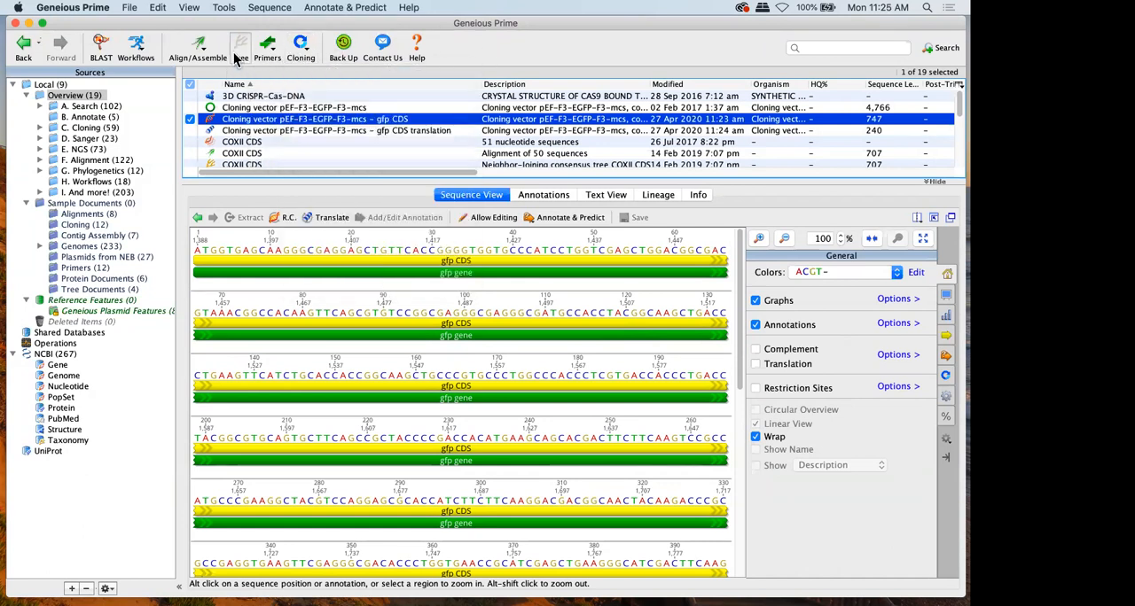
Enlarge the document table and view the pEF-F3-EGFP-F3-mcs vector and HIV sequences together with the extracted gfp CDS
drag(255, 180, 255, 236)
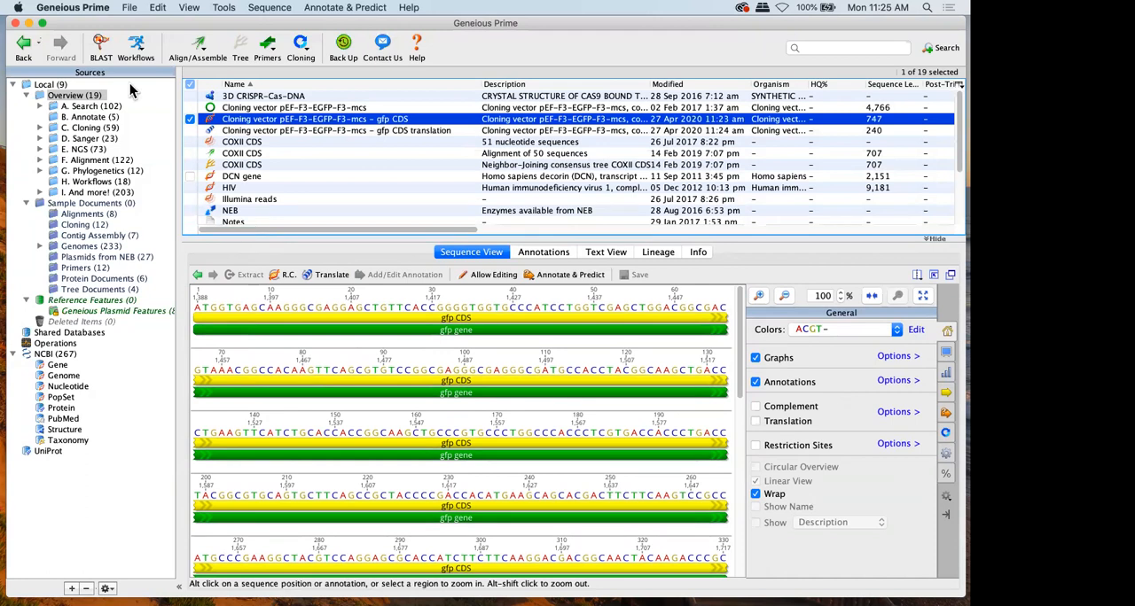
click(190, 108)
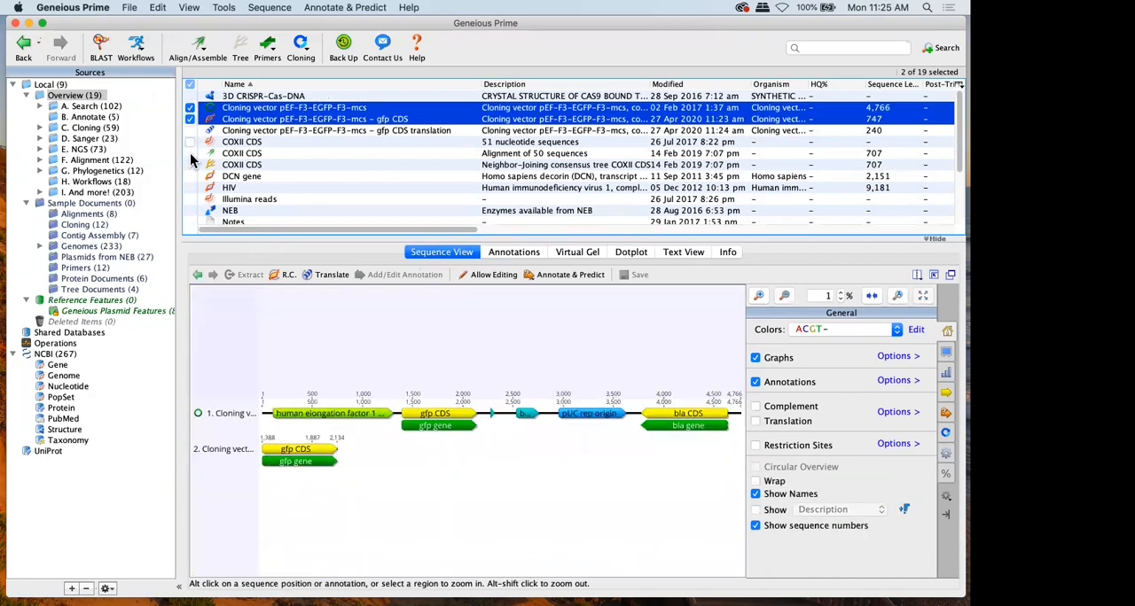
click(189, 187)
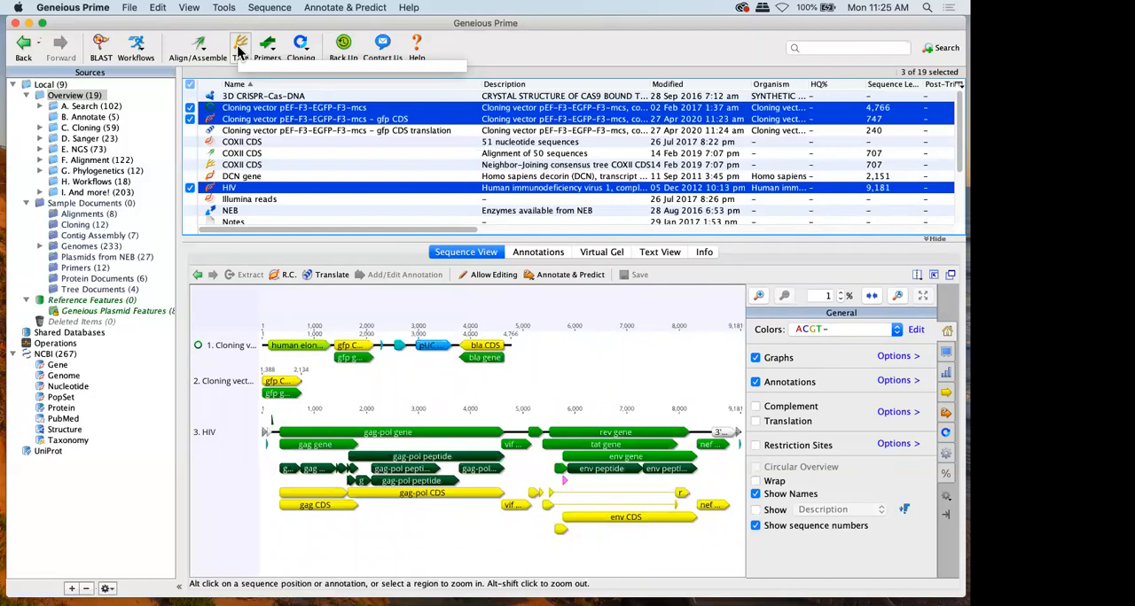
Select only the Cloning vector pEF-F3-EGFP-F3-mcs document and start exporting it in GenBank sequences (flat file) format
click(211, 108)
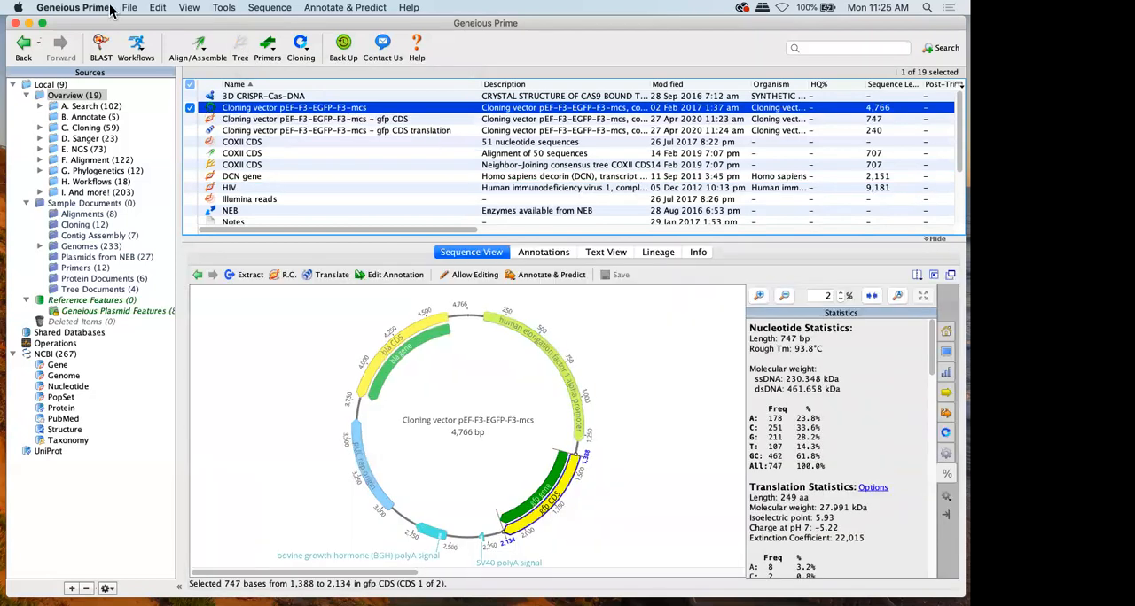
click(127, 8)
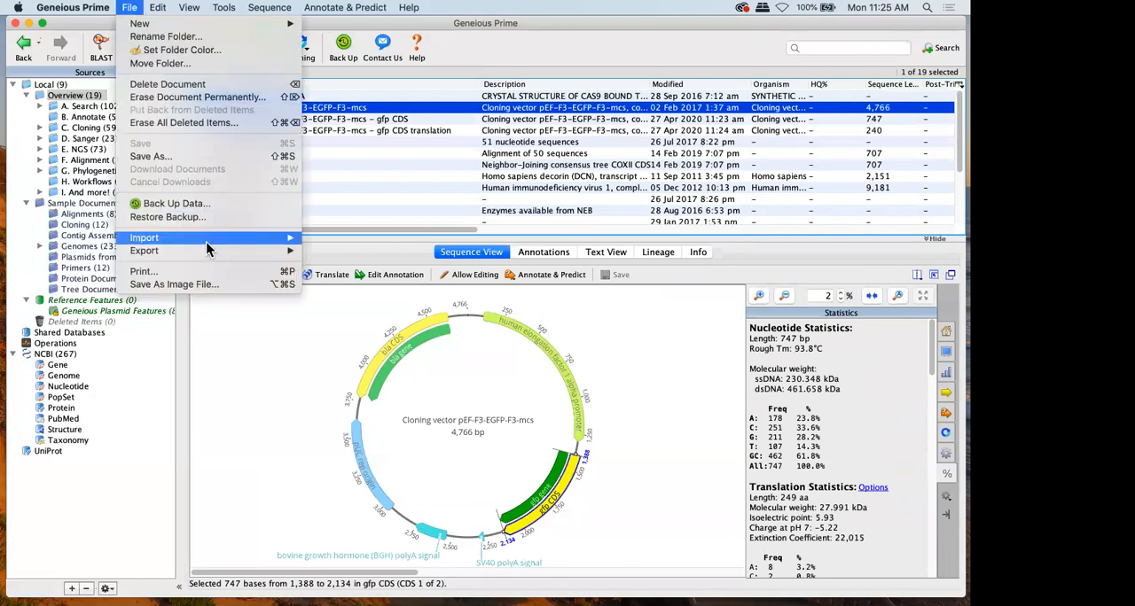
mouse_move(214, 254)
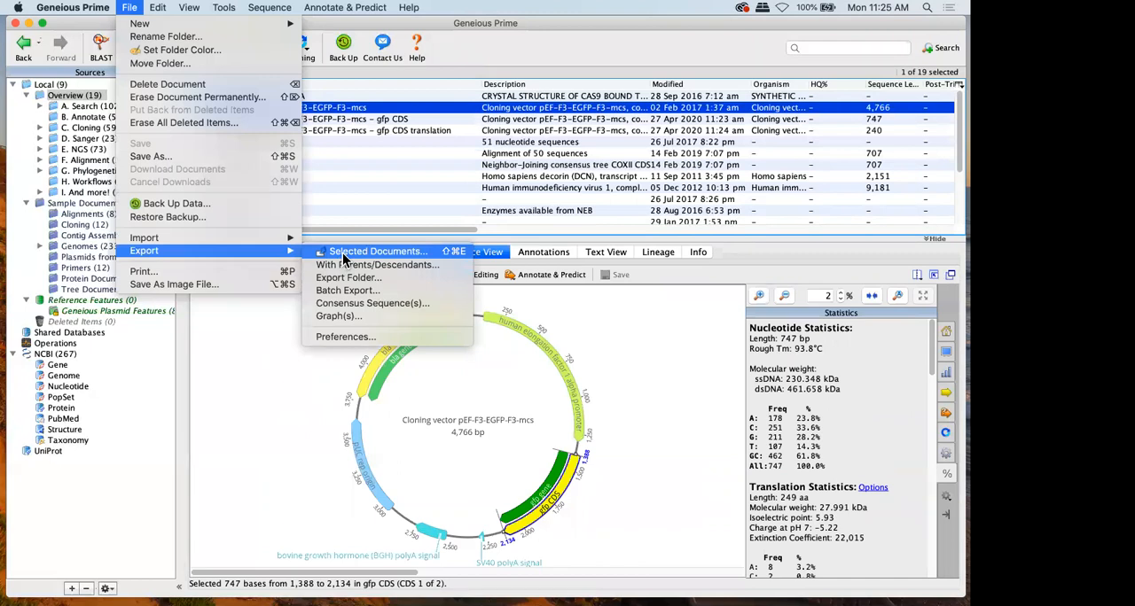
click(343, 253)
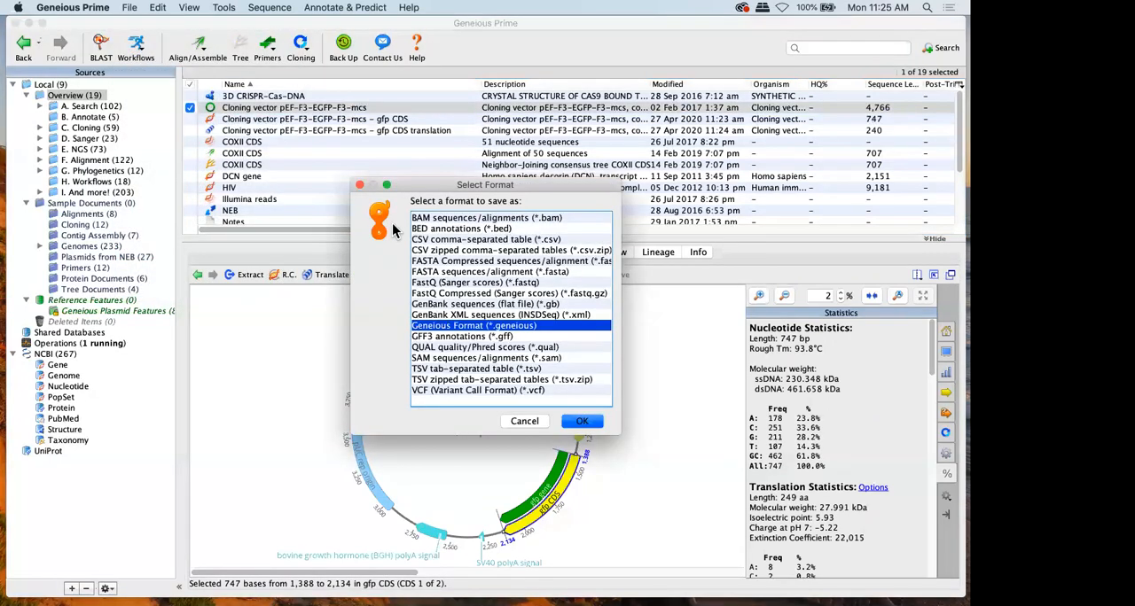
click(438, 260)
click(446, 305)
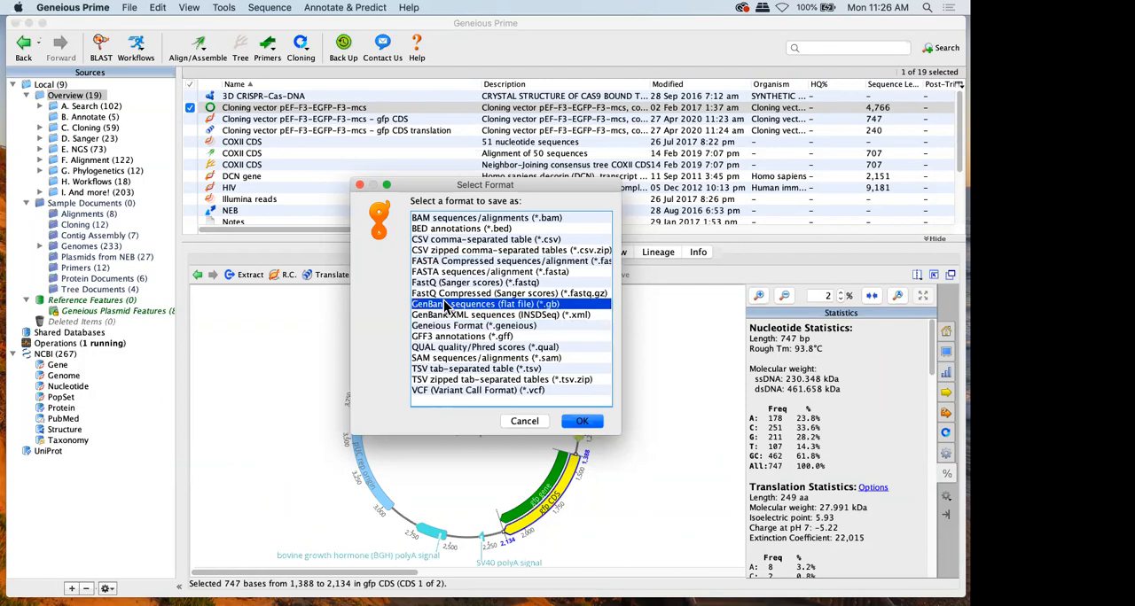
click(443, 337)
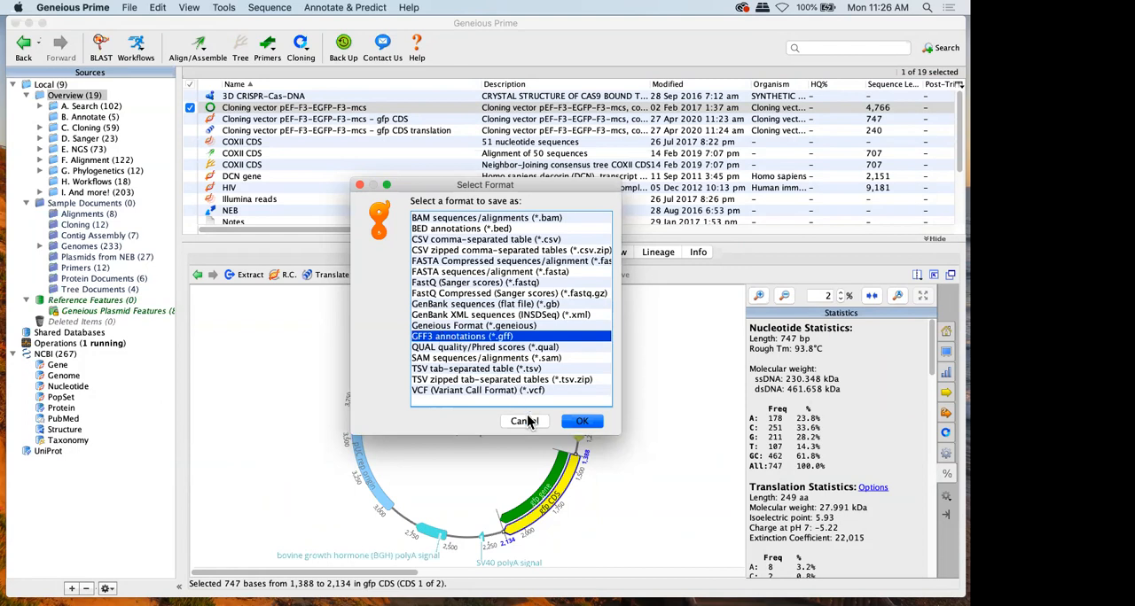
click(435, 304)
click(592, 422)
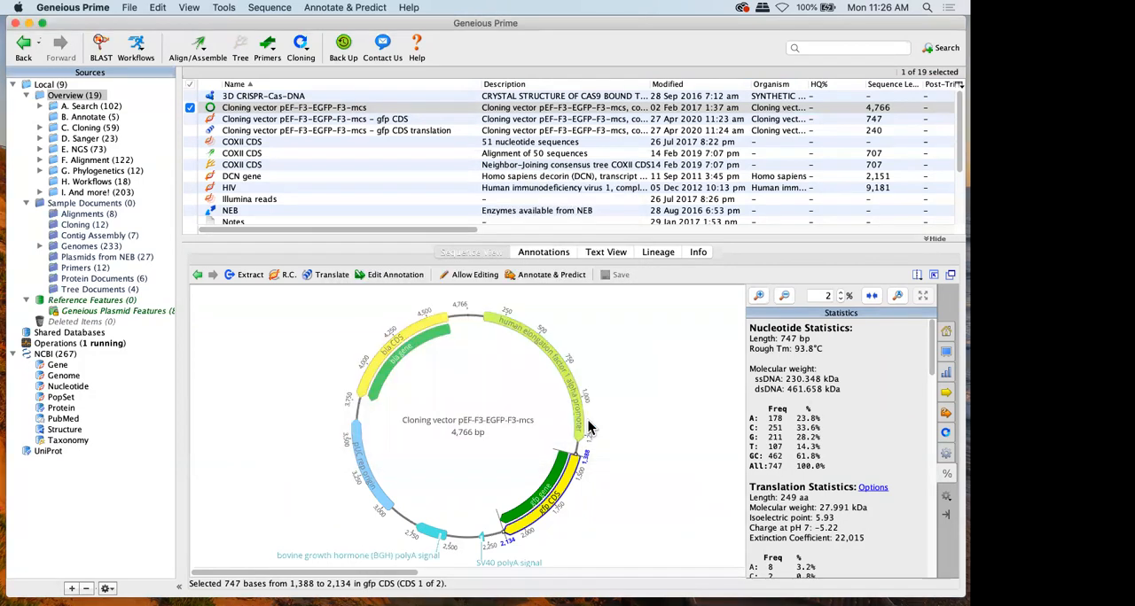
Save the GenBank export to the Desktop as "Cloning vector pEF-F3-EGFP-F3-mcs", exporting annotations as they are
click(256, 225)
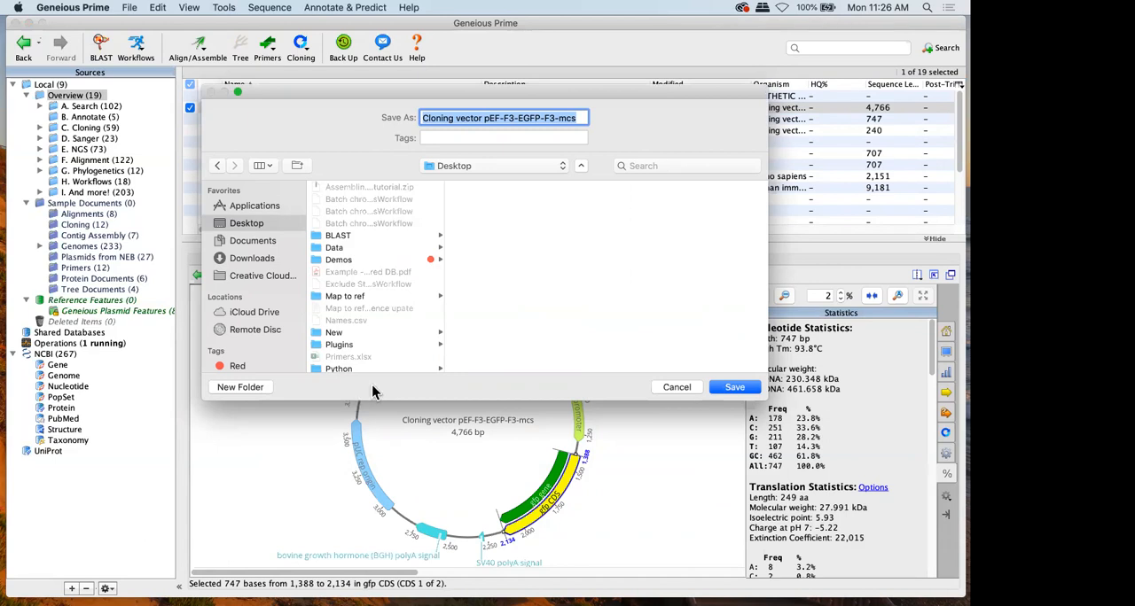
click(719, 388)
click(618, 334)
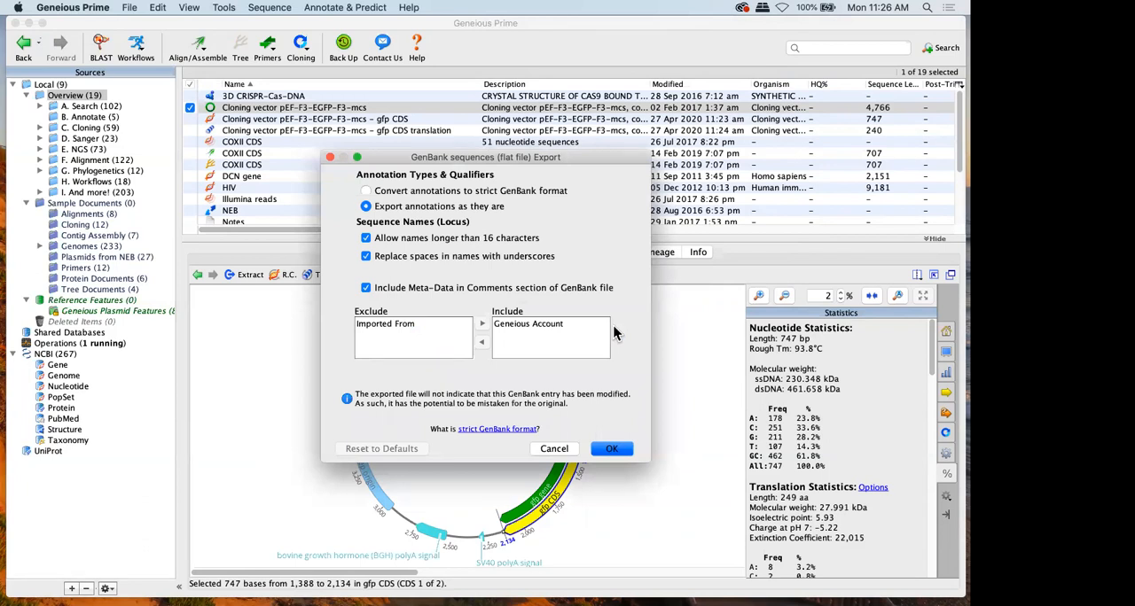
click(610, 448)
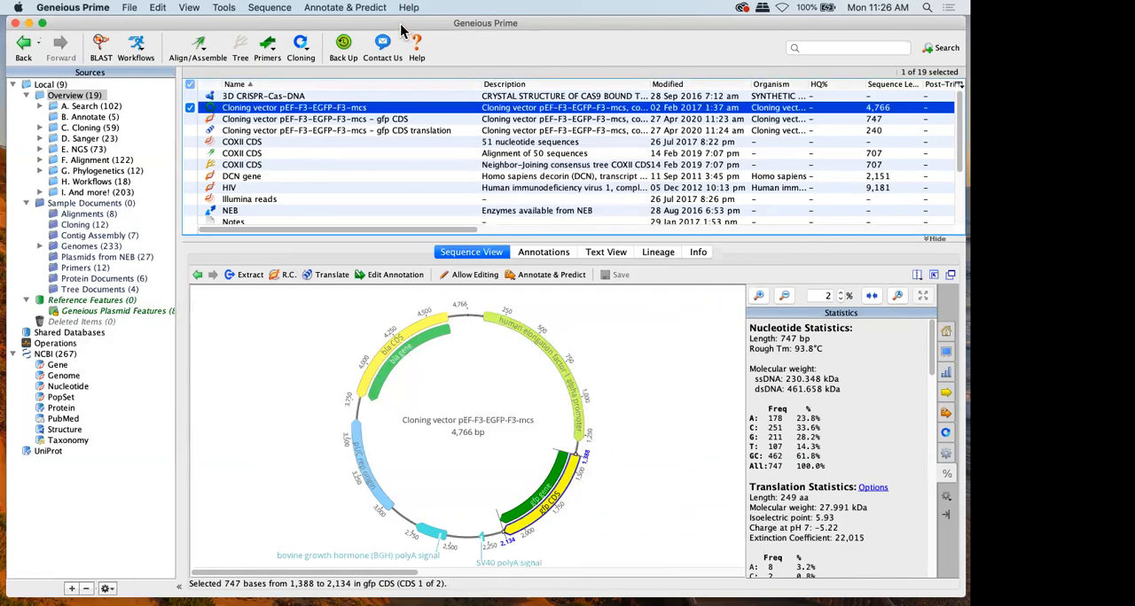
Export the extracted gfp CDS document straight onto the desktop as a GenBank file, moving the window aside and back
drag(401, 27, 410, 131)
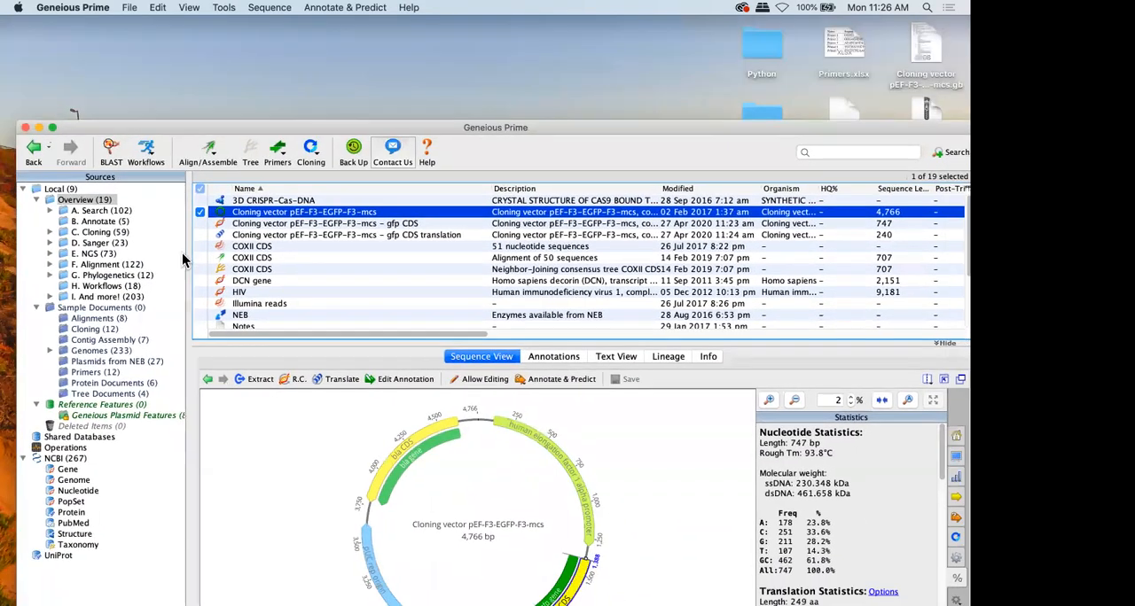
click(238, 224)
drag(238, 228, 248, 64)
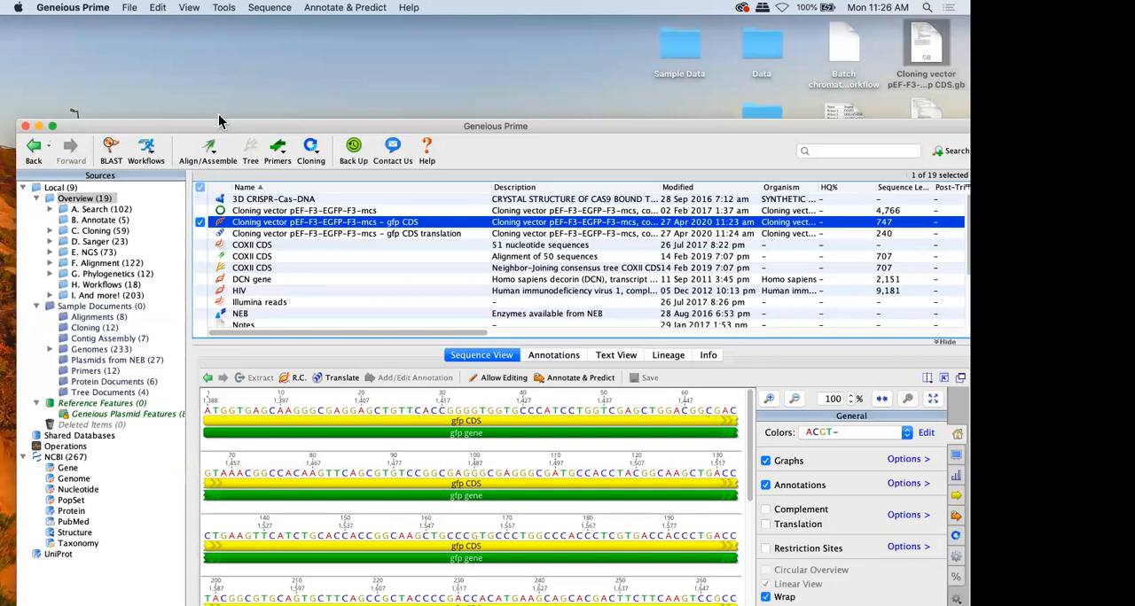
drag(209, 124, 199, 28)
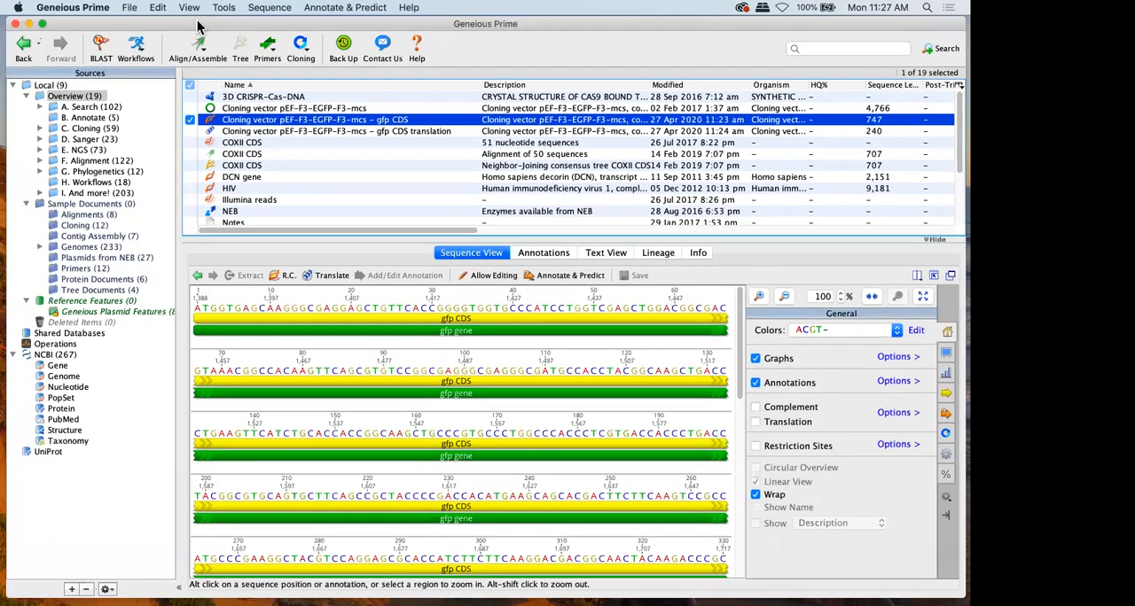
Examine the image formats and save options for exporting the gfp CDS sequence view as an image, without saving
click(130, 9)
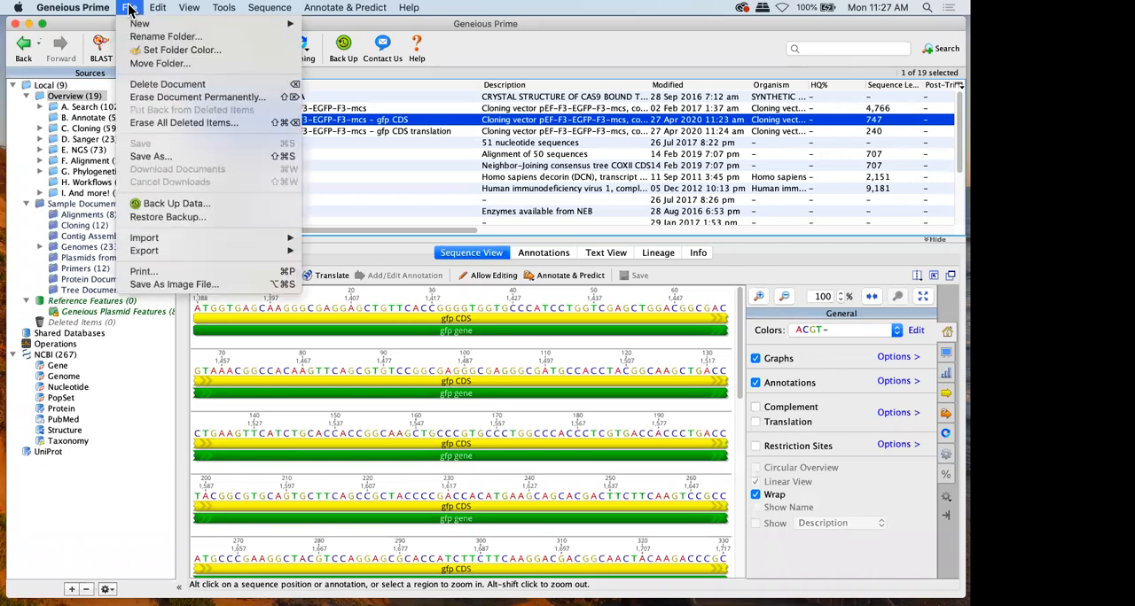
click(220, 284)
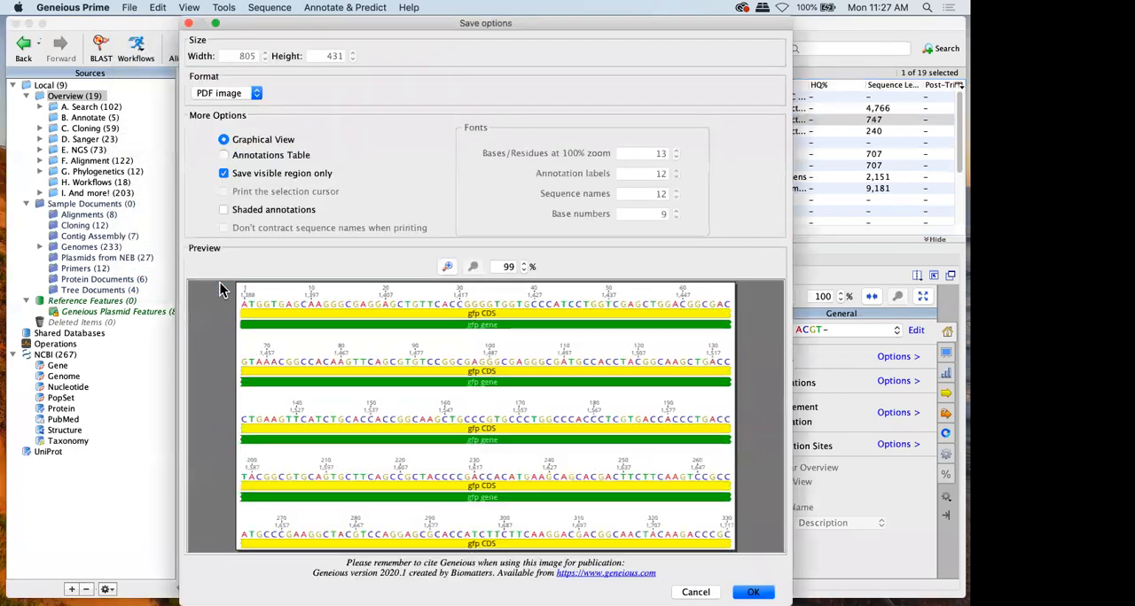
click(231, 95)
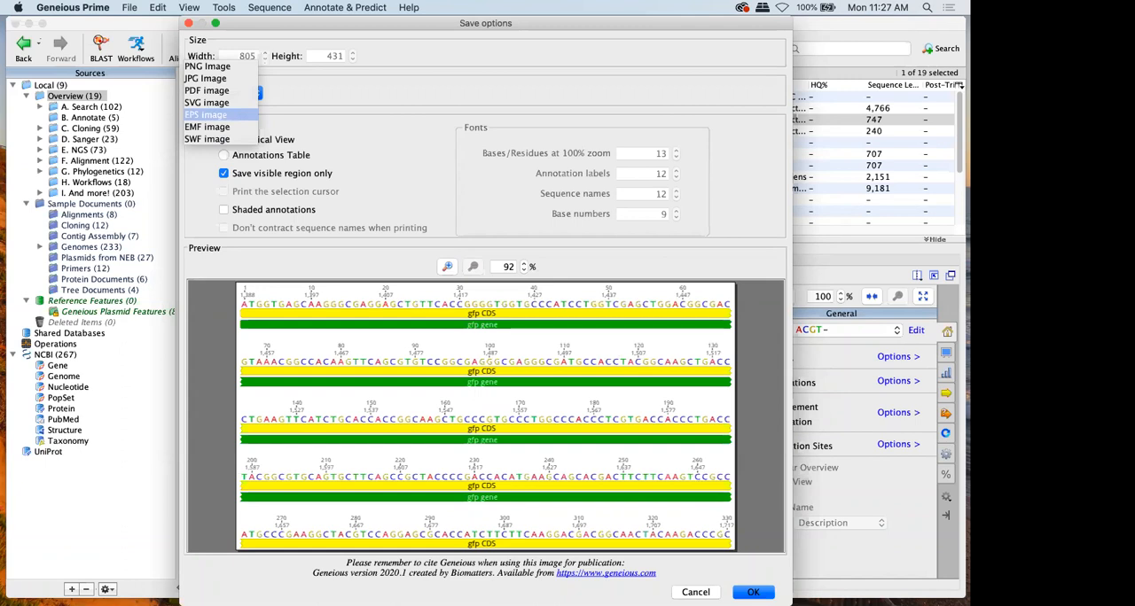
click(696, 592)
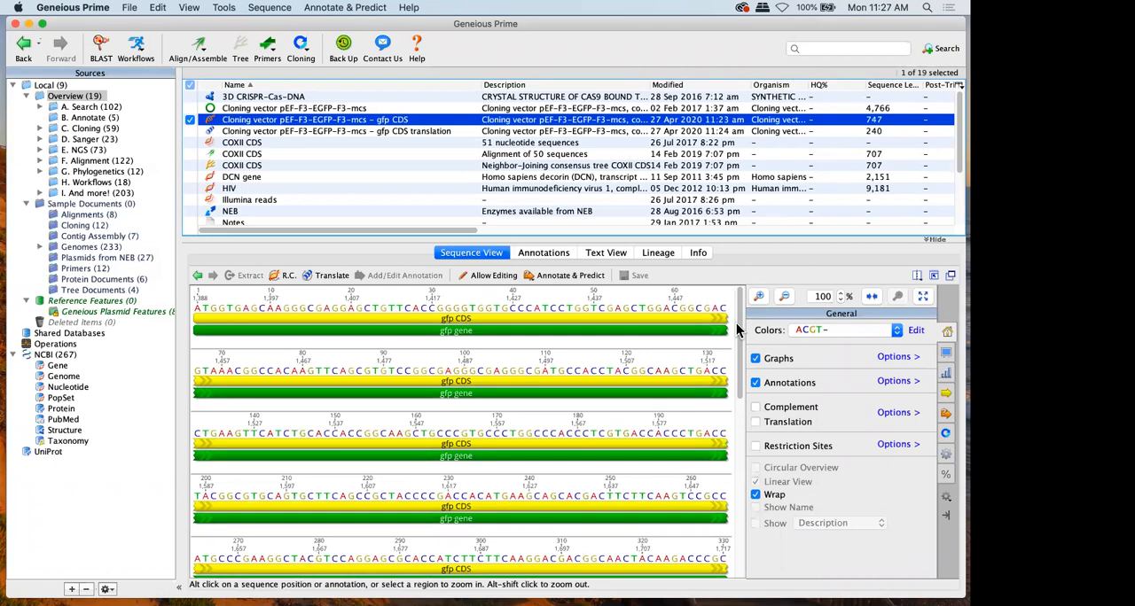
click(129, 9)
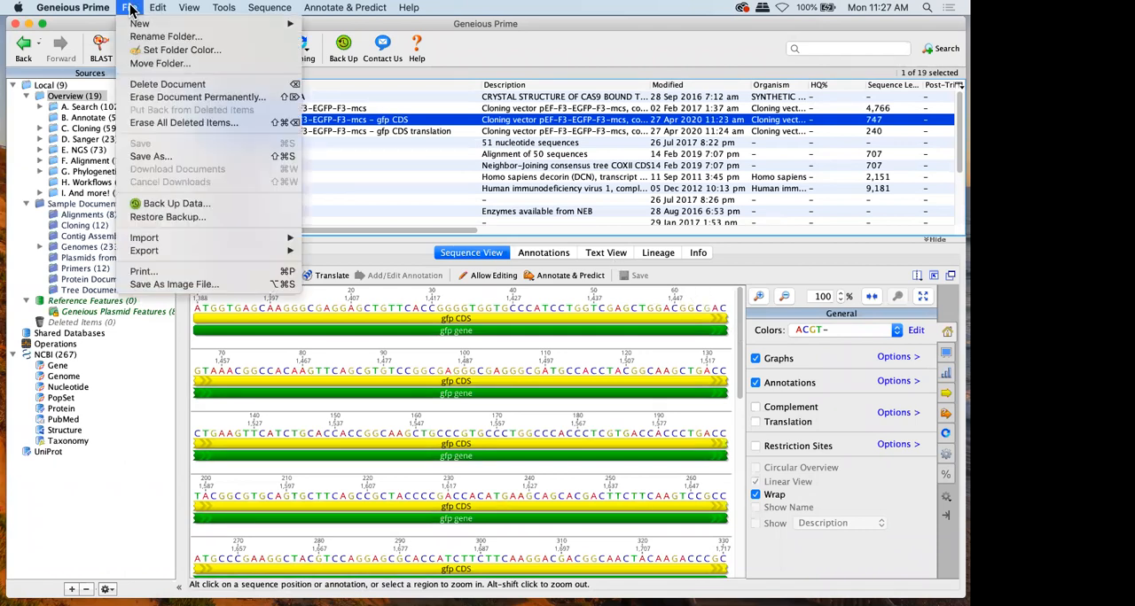
click(179, 285)
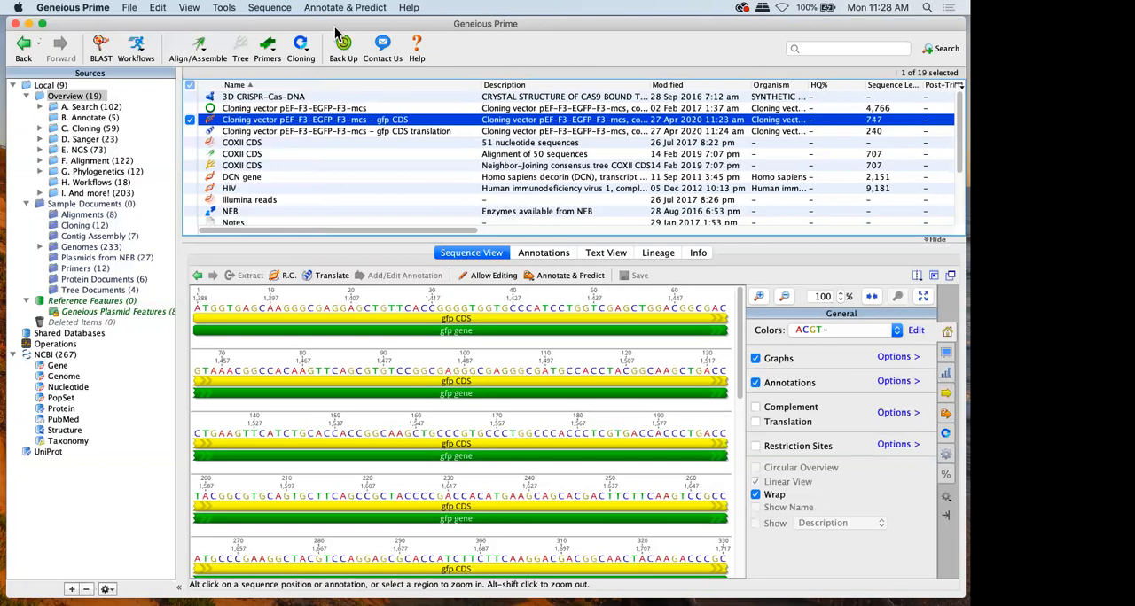
Examine the available and installed plugins in the preferences
click(227, 8)
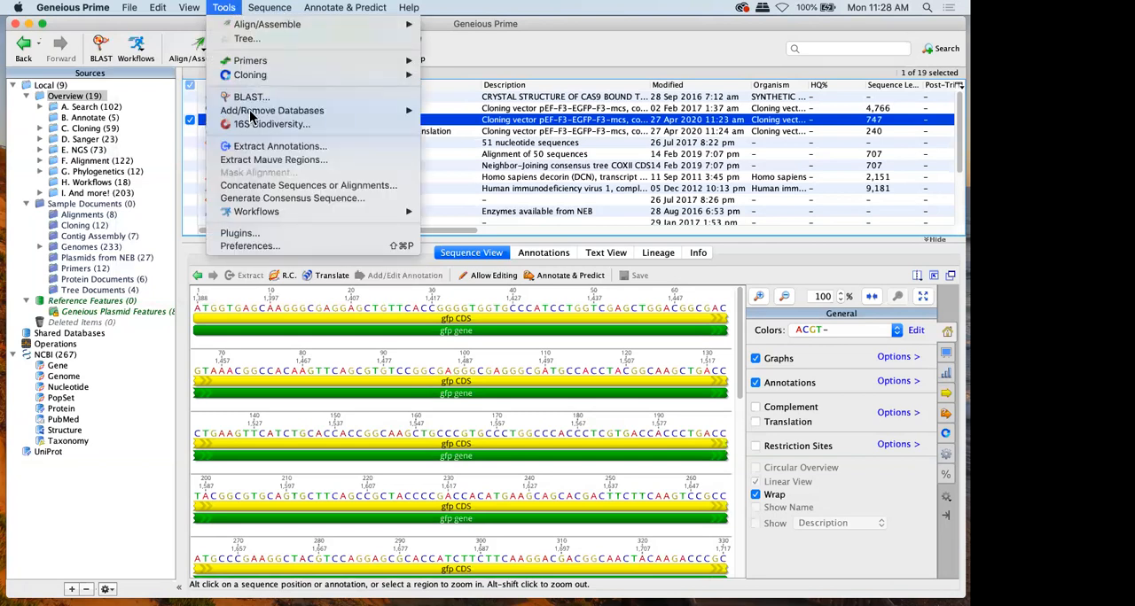
click(285, 234)
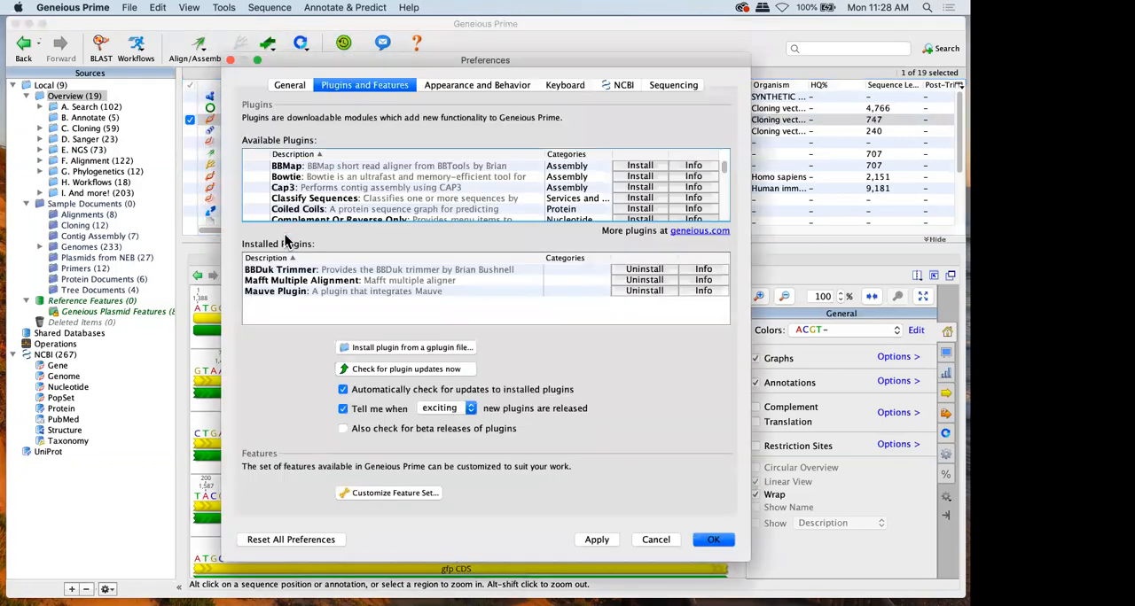
scroll(322, 178, down, 2)
scroll(322, 180, down, 15)
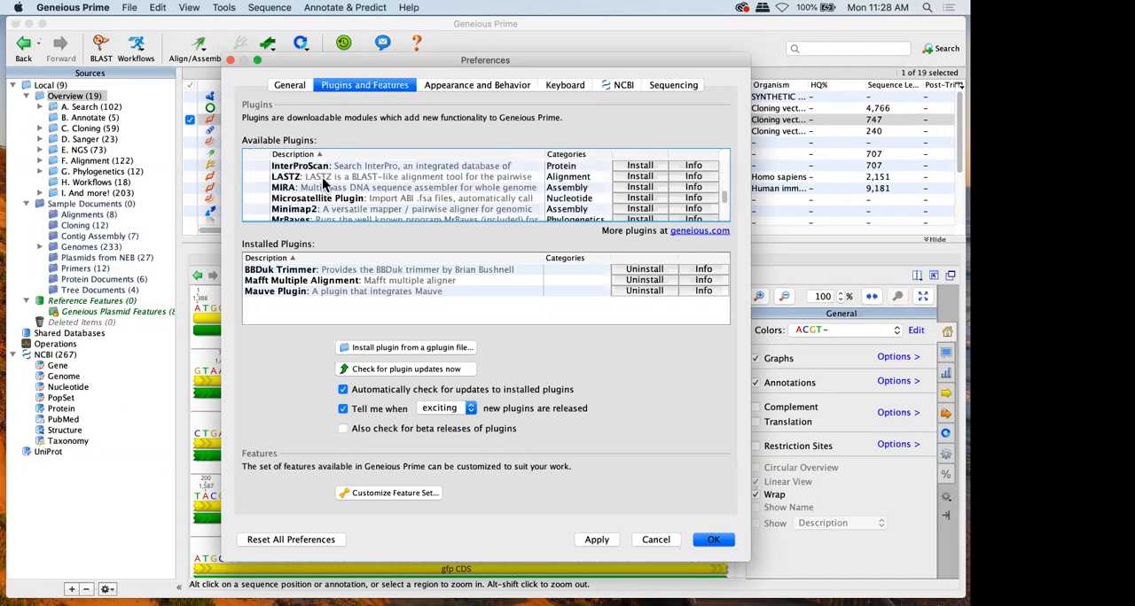
scroll(325, 182, down, 5)
scroll(324, 182, up, 12)
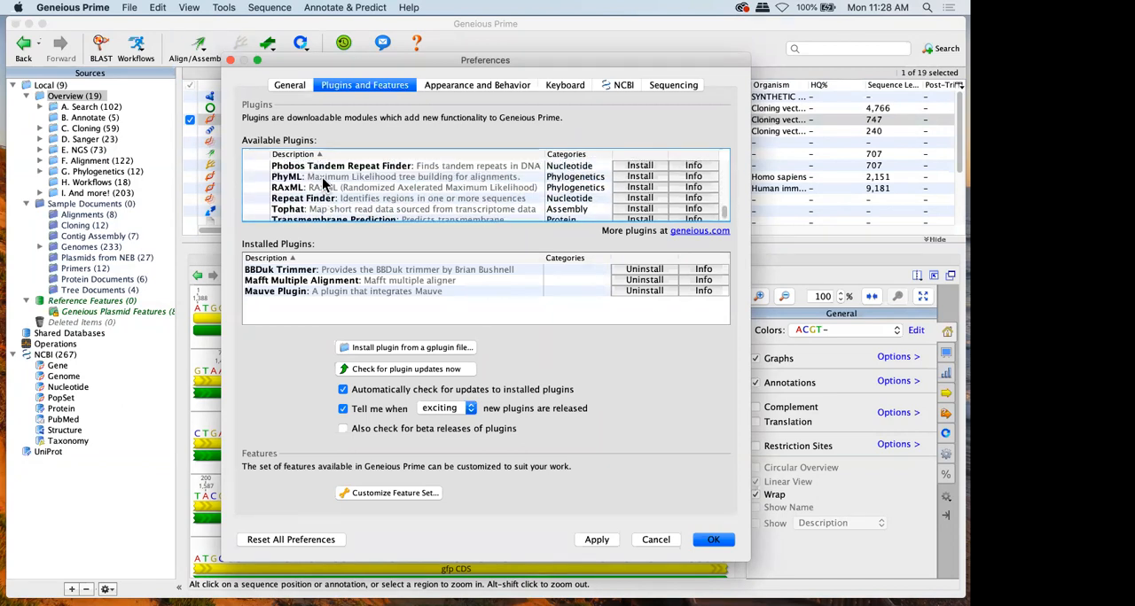
scroll(325, 183, up, 8)
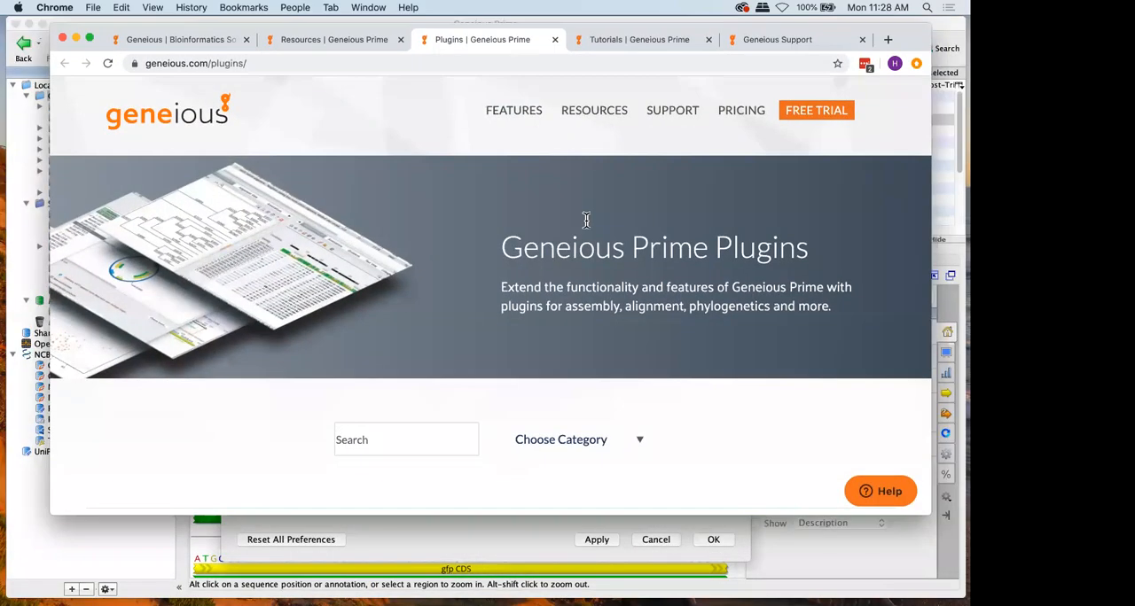
Examine the plugins offered by category on the Geneious Prime Plugins web page
scroll(535, 262, down, 5)
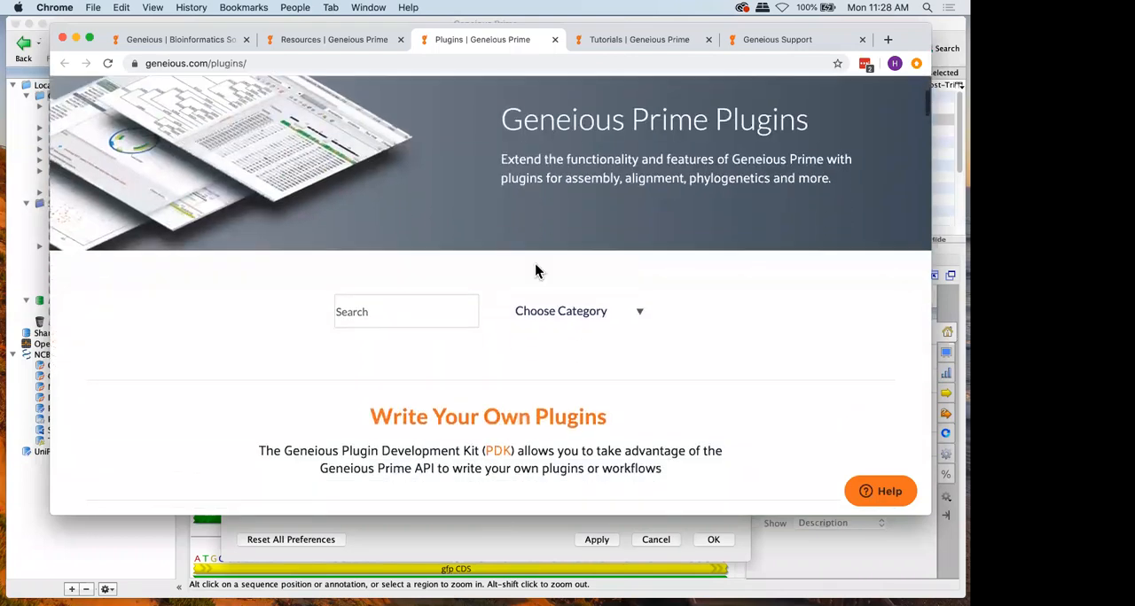
scroll(536, 264, down, 5)
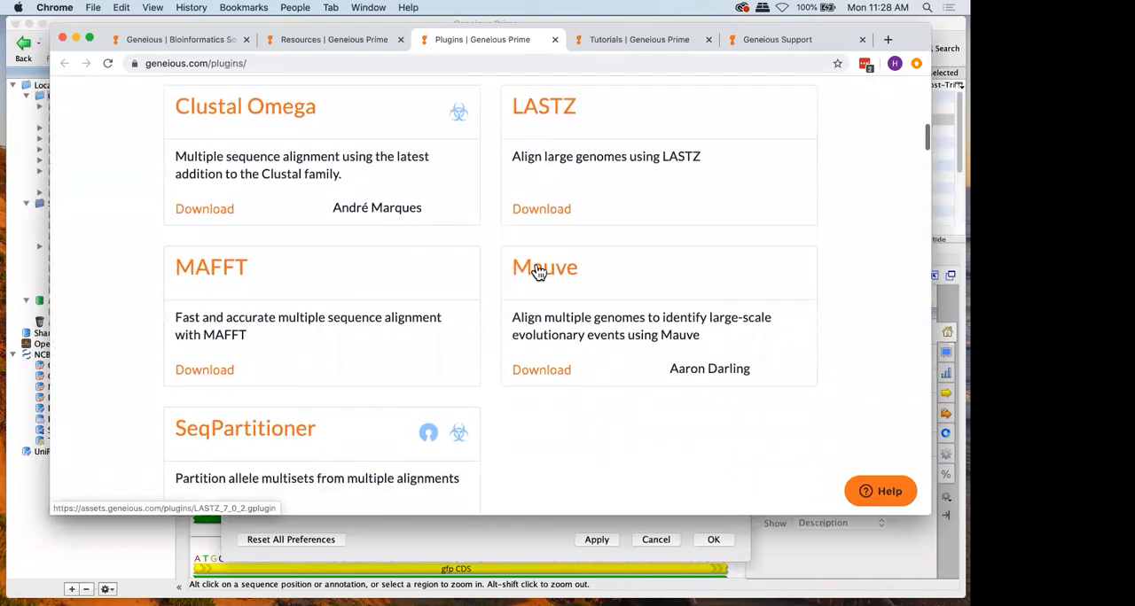
scroll(534, 266, down, 4)
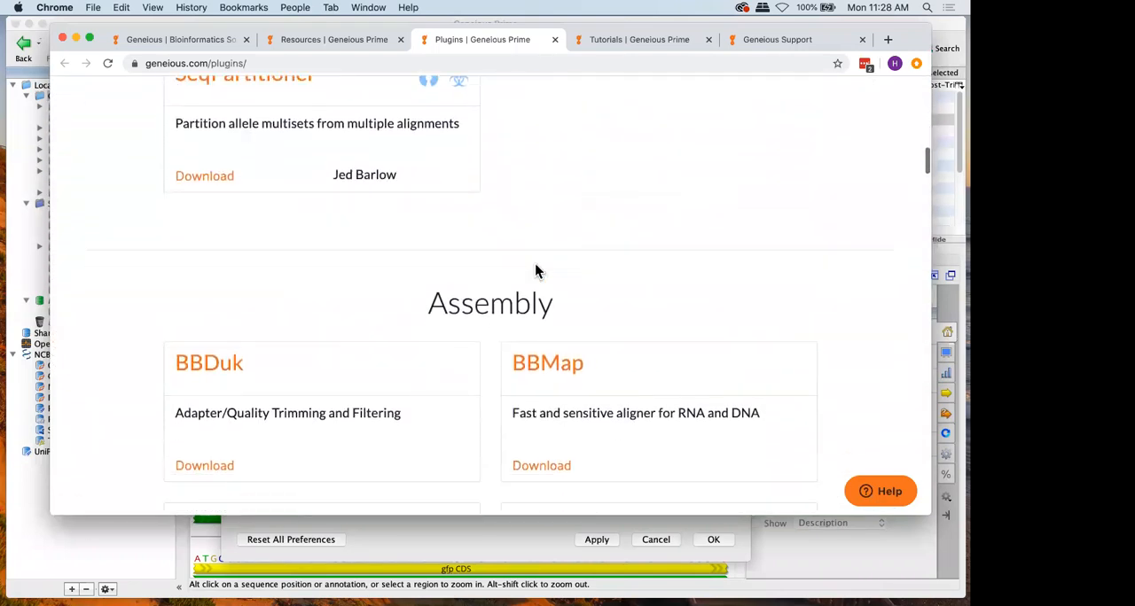
scroll(483, 239, up, 3)
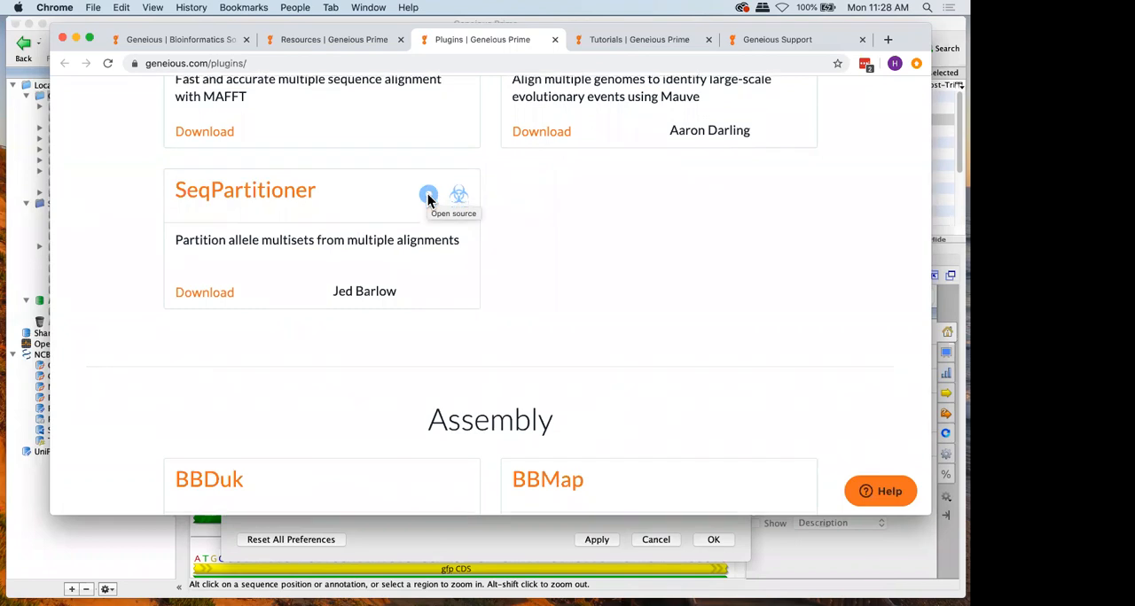
scroll(427, 199, down, 2)
scroll(427, 200, down, 3)
scroll(427, 200, down, 3)
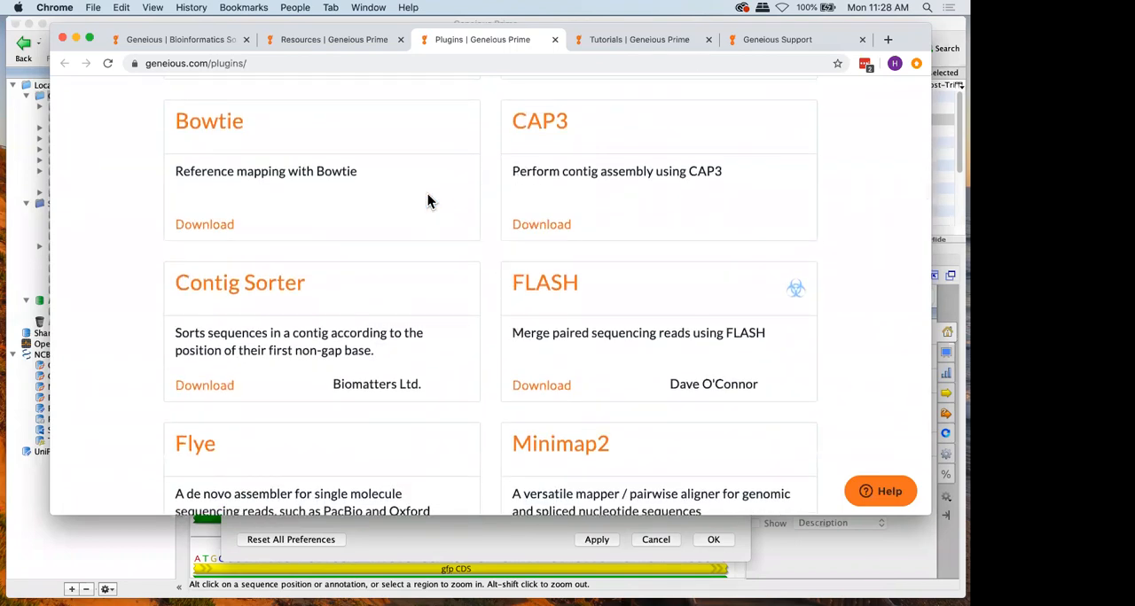
scroll(428, 200, up, 4)
Switch back to Geneious Prime, close the preferences without applying changes, and open the Contact Support form
drag(914, 43, 0, 167)
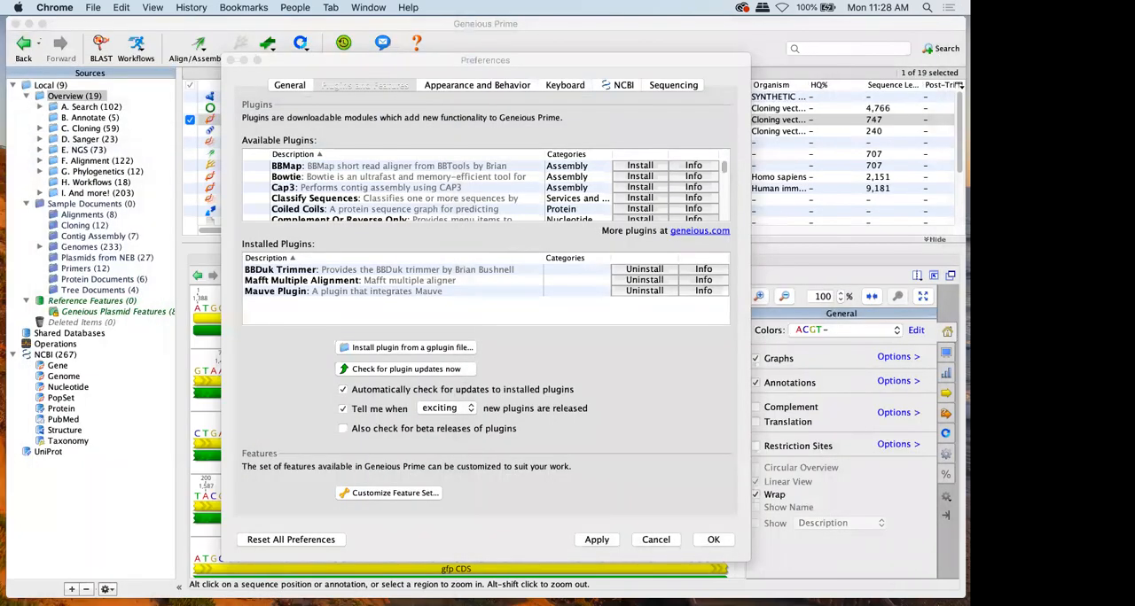
click(648, 541)
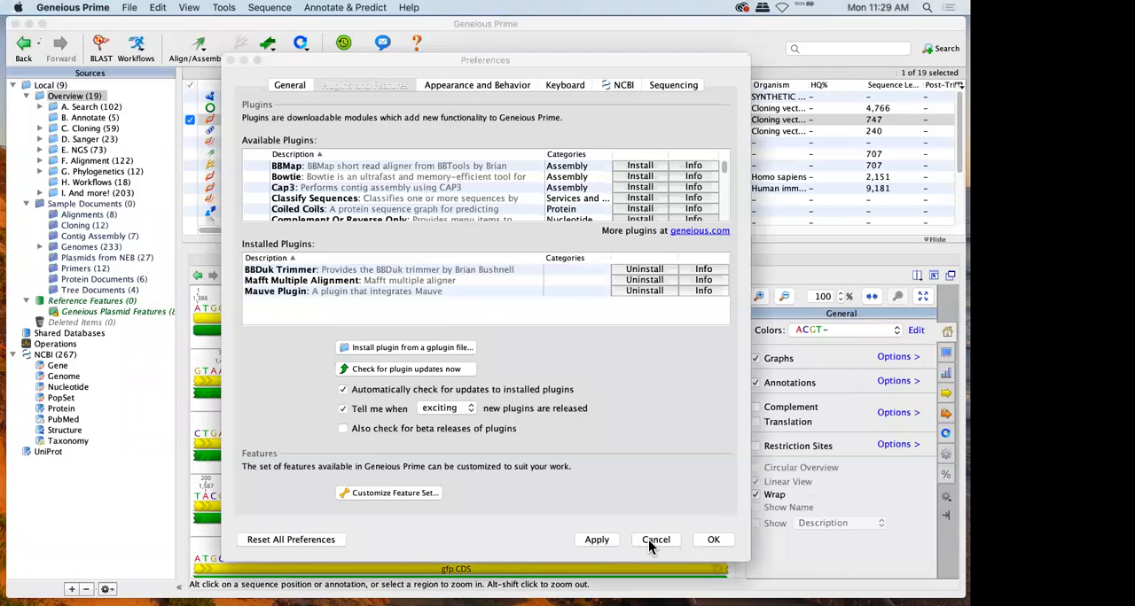
click(651, 540)
click(380, 46)
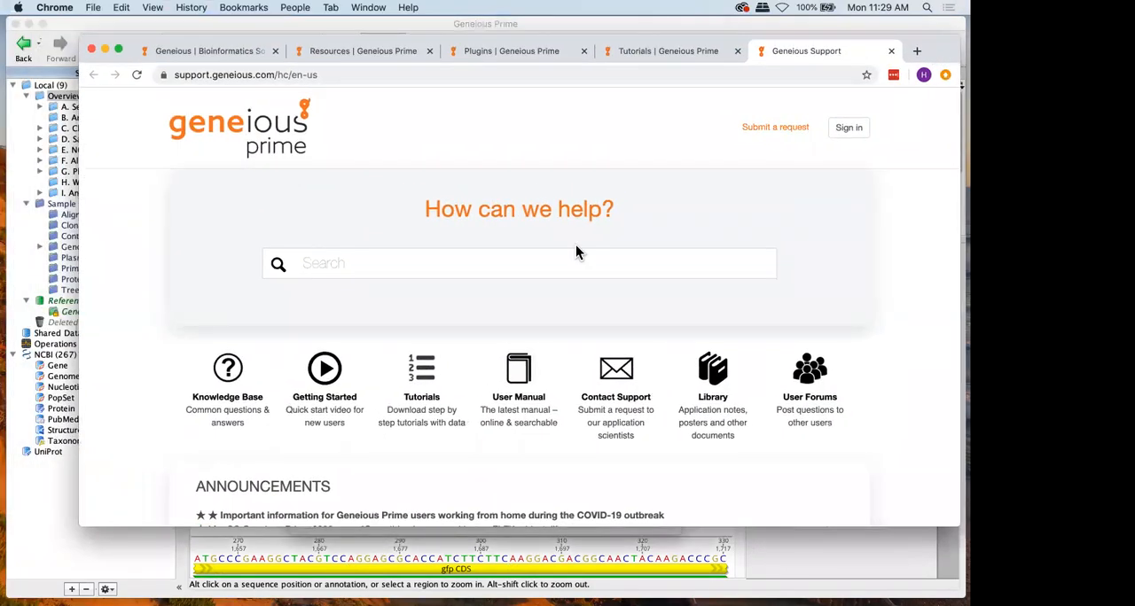
Examine the help resources and announcements on the Geneious Support web page
scroll(575, 252, down, 5)
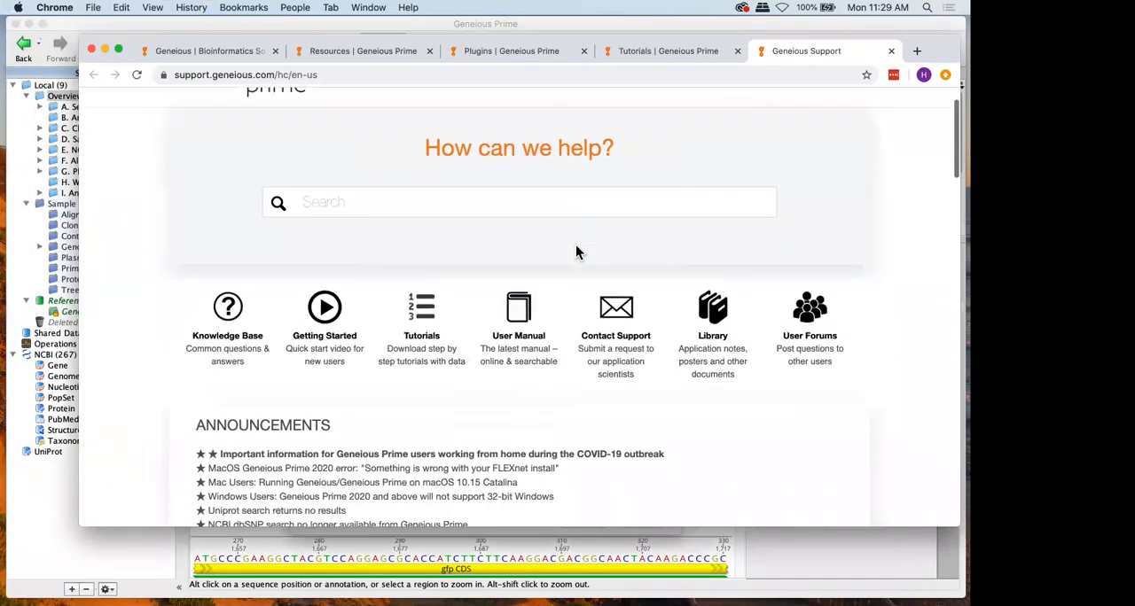
scroll(577, 253, down, 1)
scroll(576, 253, up, 2)
scroll(575, 253, up, 5)
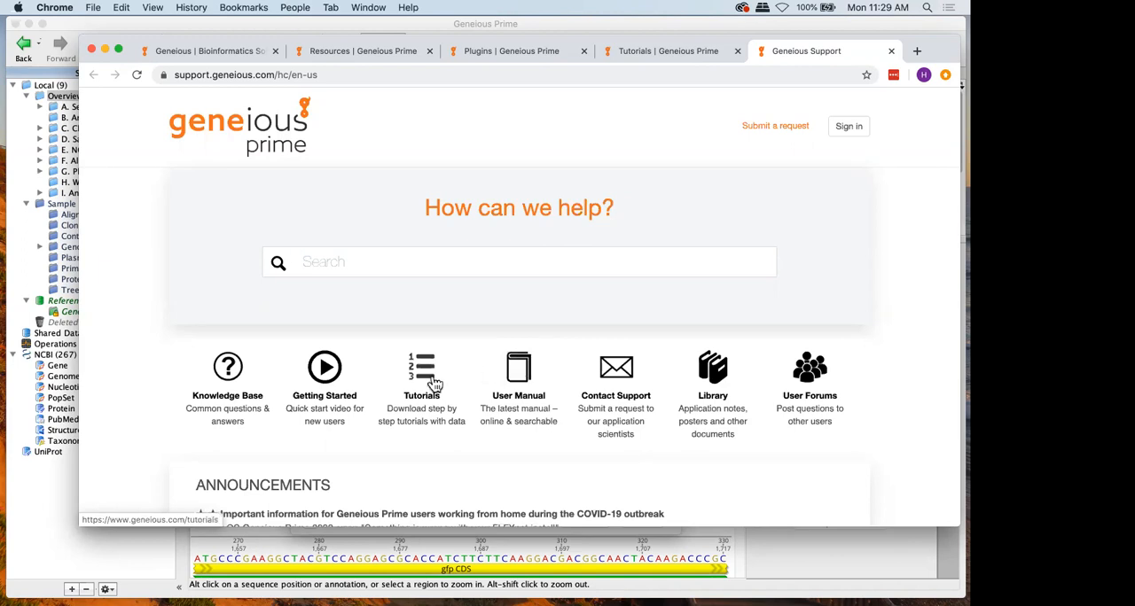
Examine the tutorial categories on the Geneious tutorials page and read through the Creating Workflows tutorial
click(679, 53)
scroll(554, 248, down, 5)
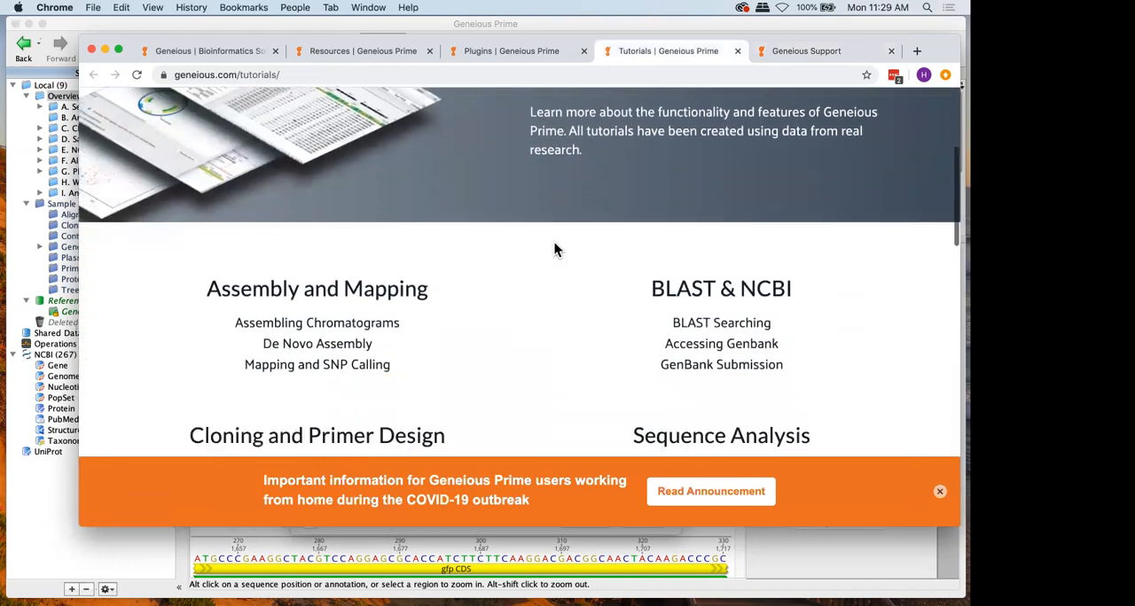
scroll(554, 244, down, 1)
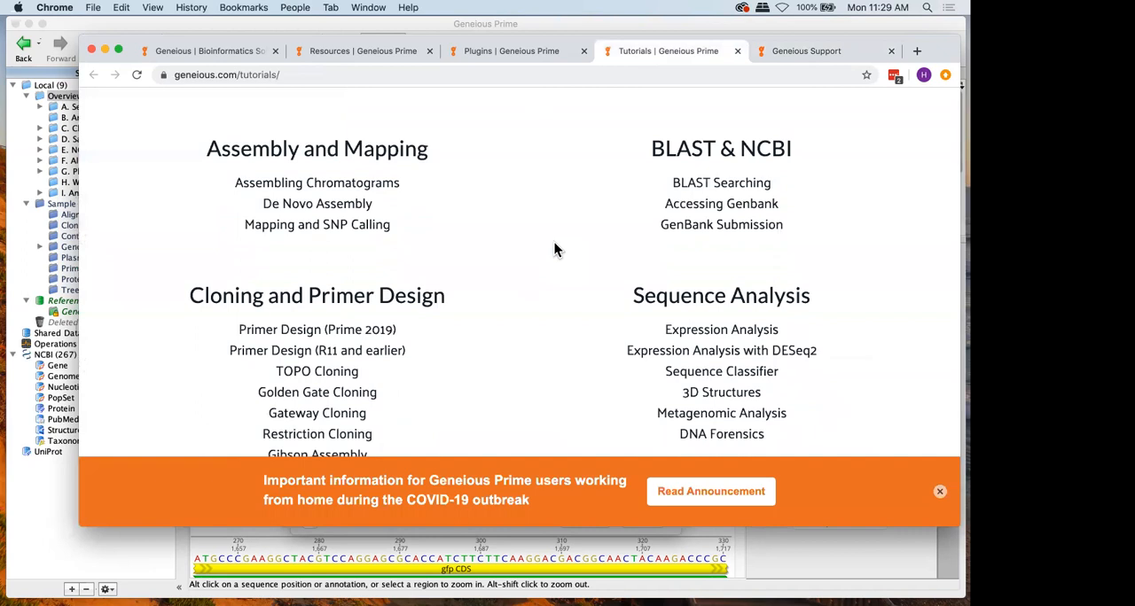
scroll(554, 248, down, 6)
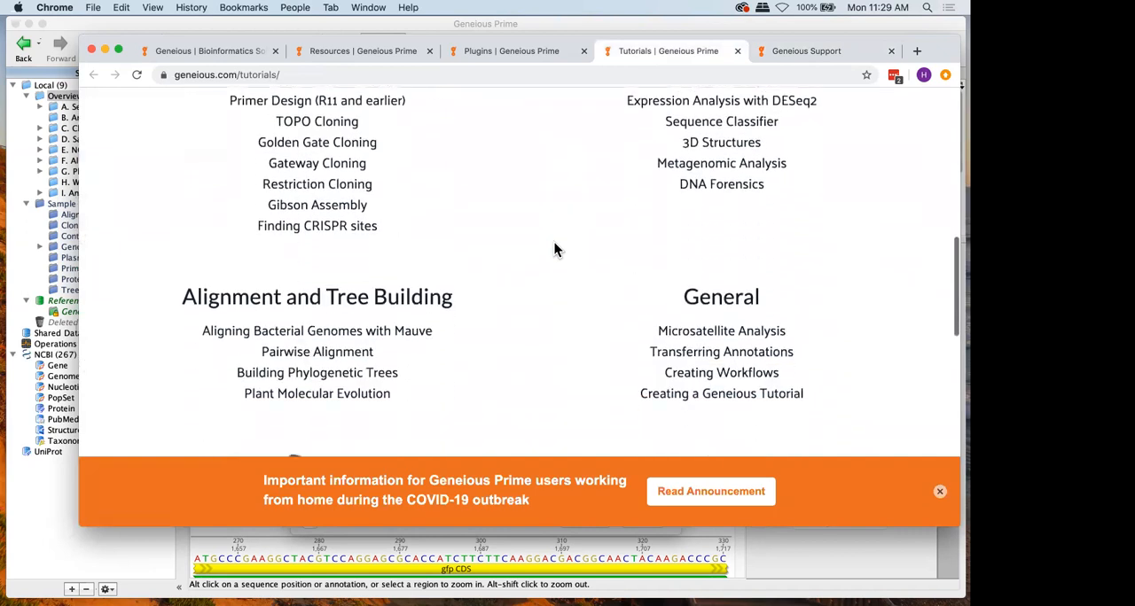
click(692, 348)
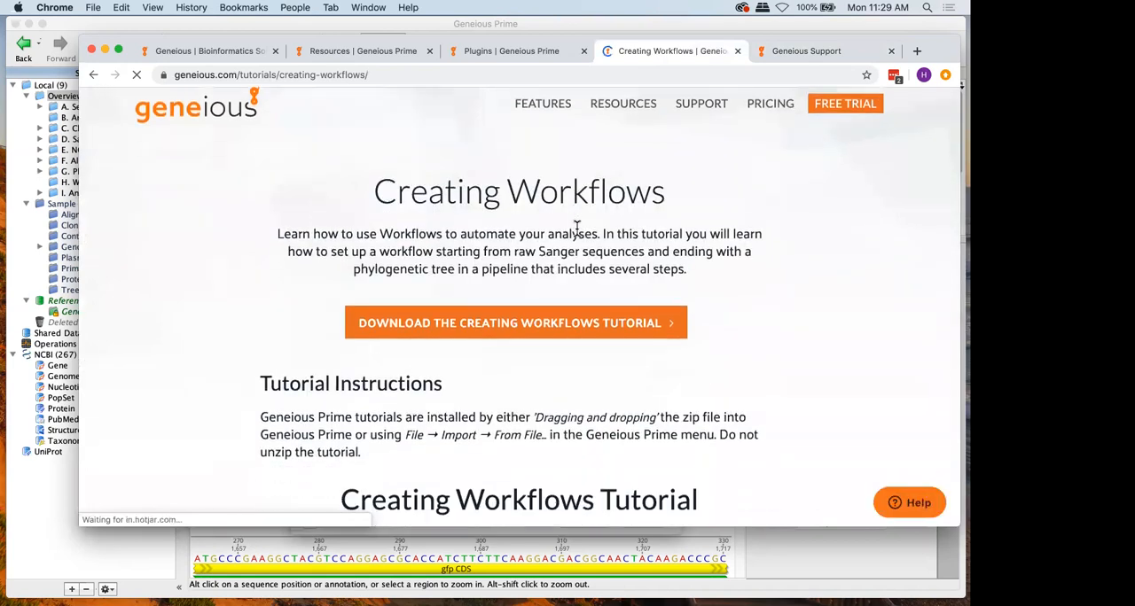
scroll(576, 229, down, 2)
scroll(577, 228, down, 12)
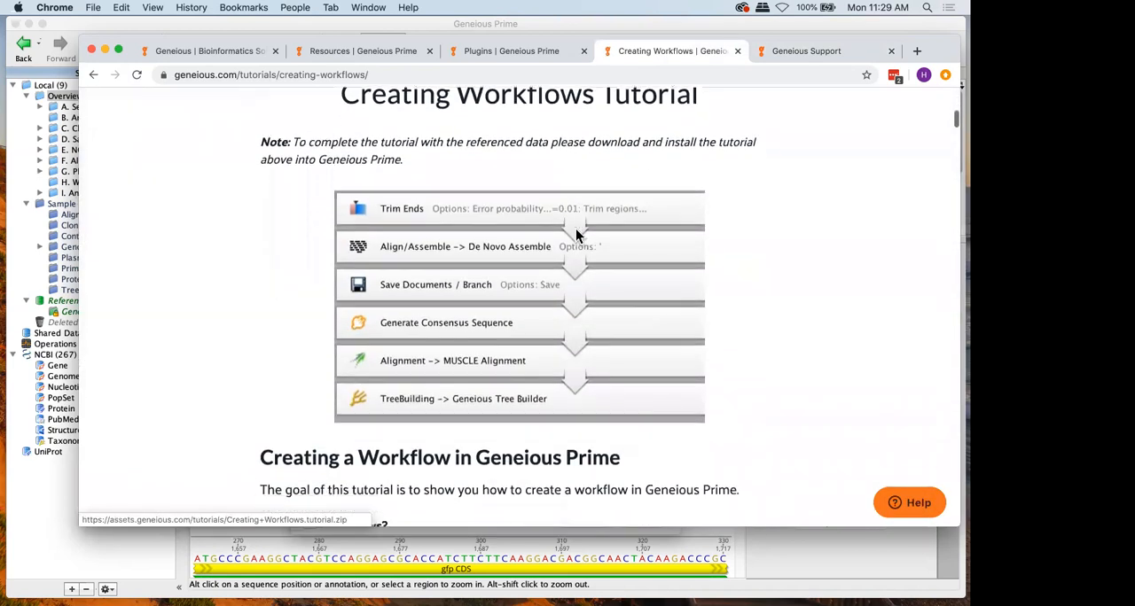
scroll(576, 232, down, 6)
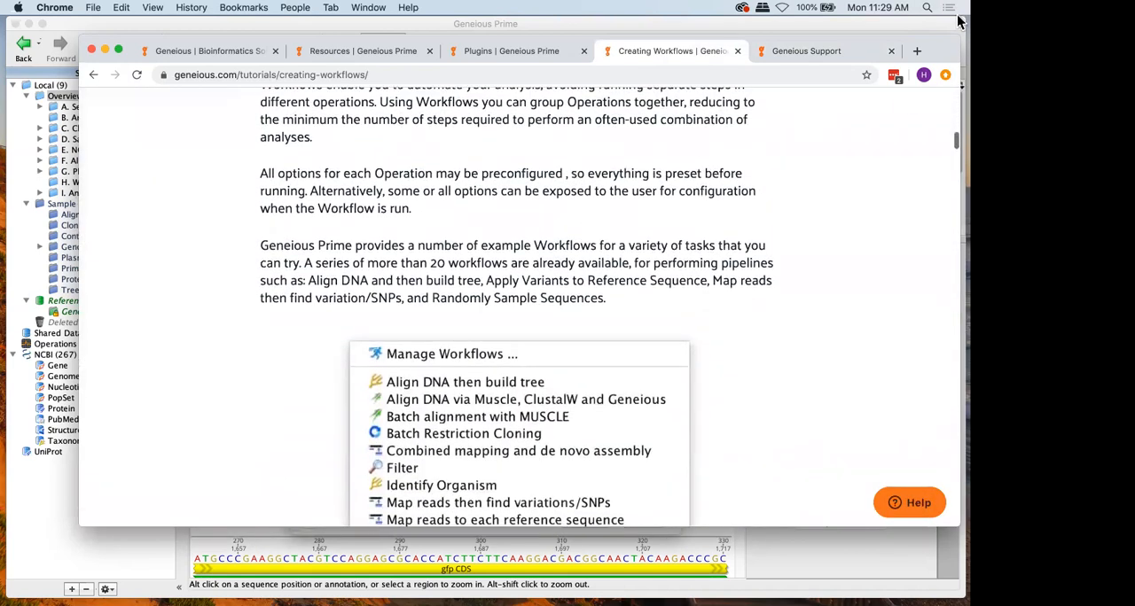
Return to Geneious Prime and dismiss the Contact Support form without sending a request
drag(933, 57, 2, 266)
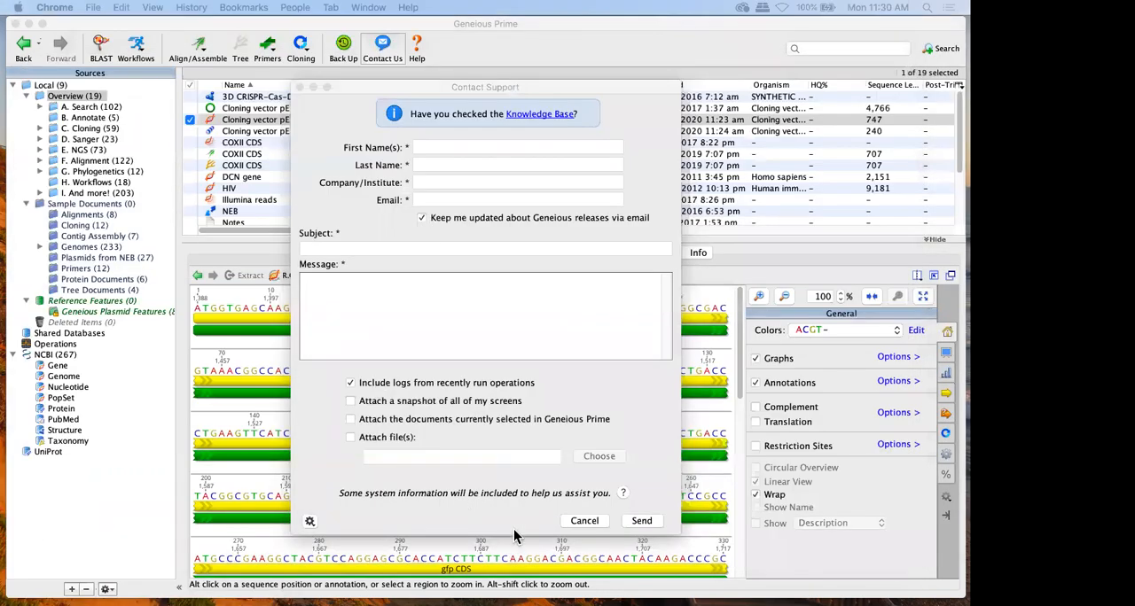
click(581, 523)
click(582, 522)
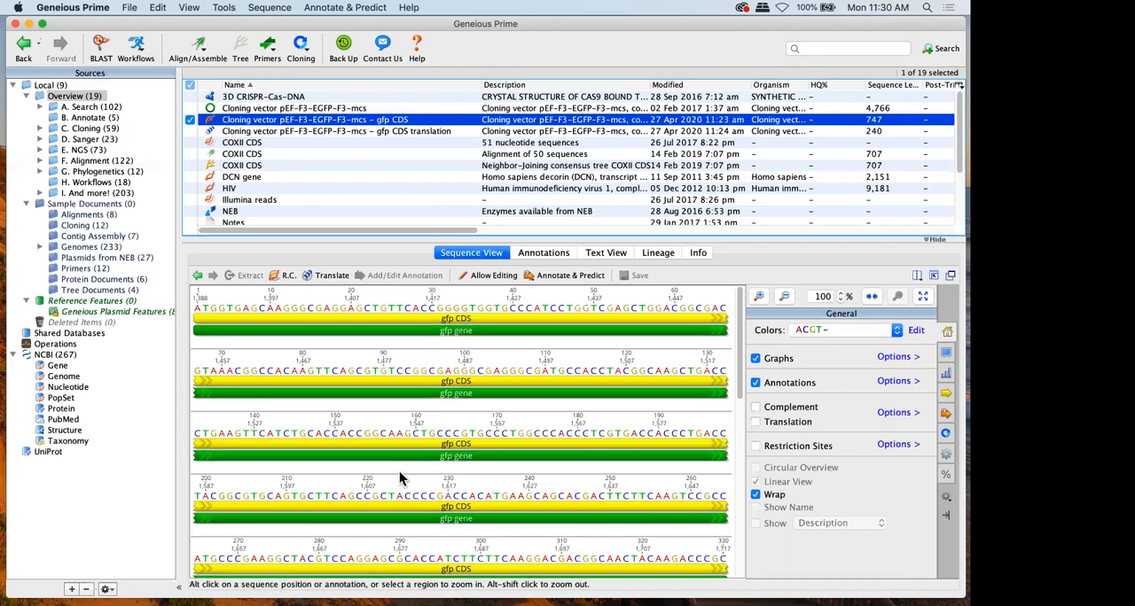
Open the pPROEXHTa plasmid in the B. Annotate folder and turn on live Find ORFs prediction
click(80, 118)
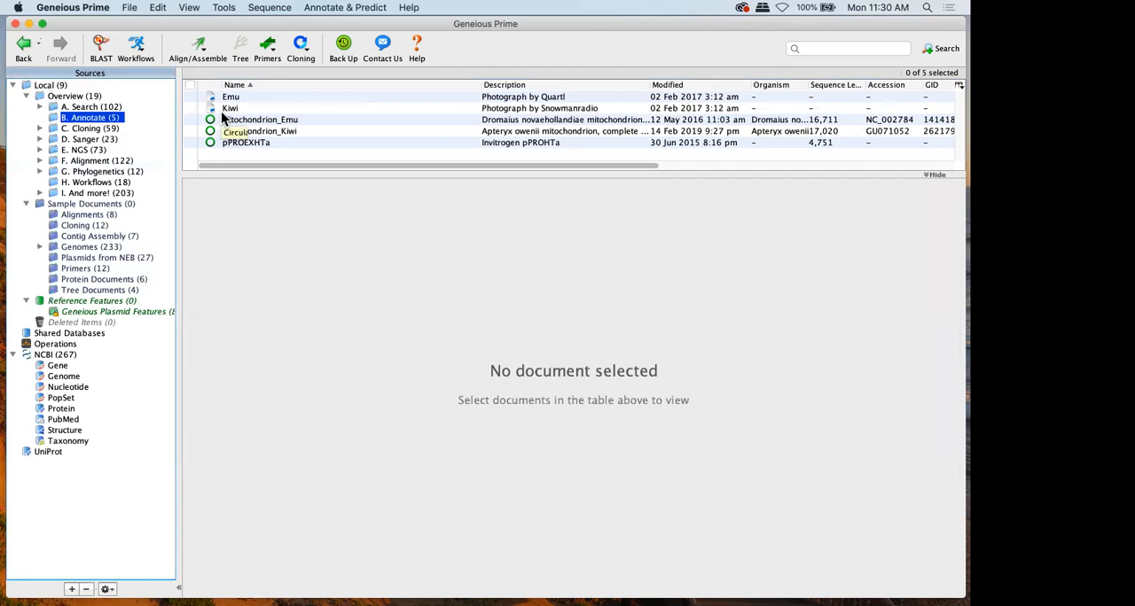
click(253, 145)
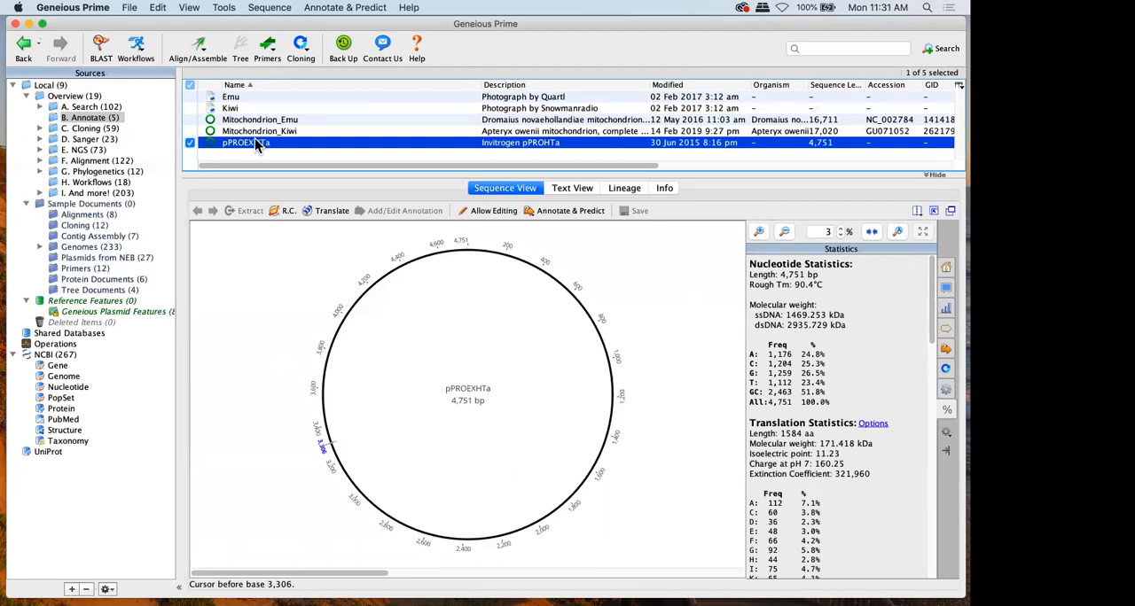
click(946, 350)
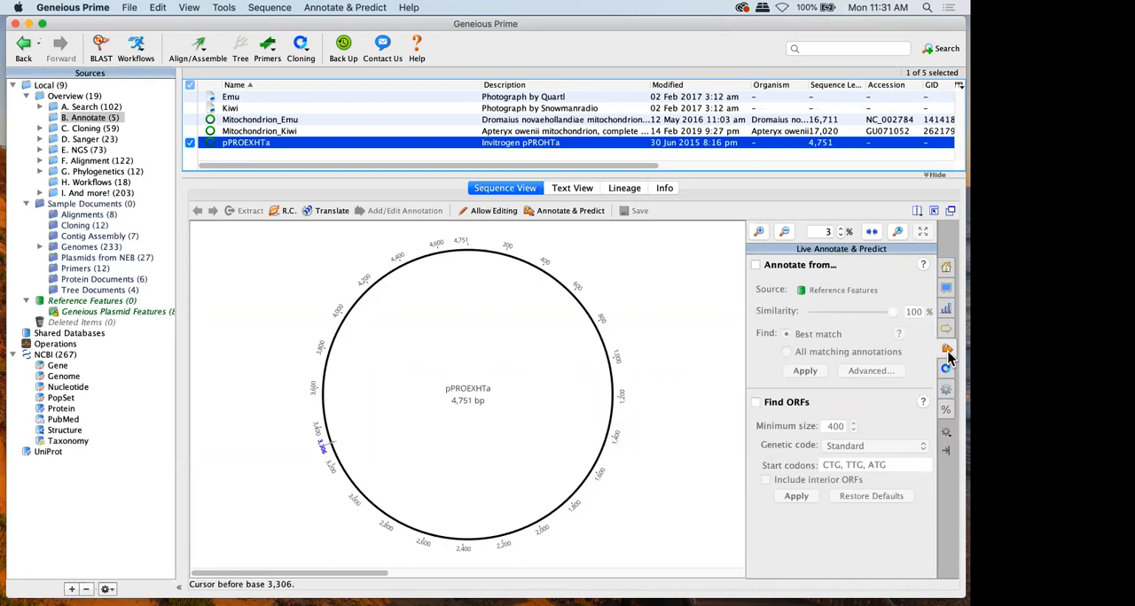
click(787, 401)
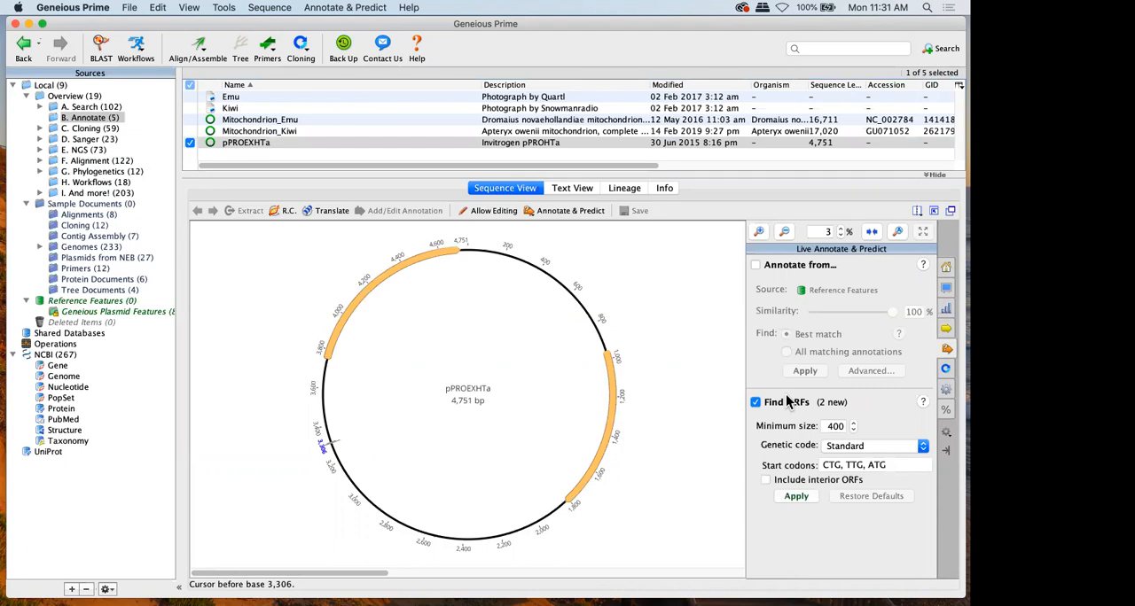
Try a minimum ORF size of 100 for the plasmid, and replace it with 300
double_click(836, 427)
text(100)
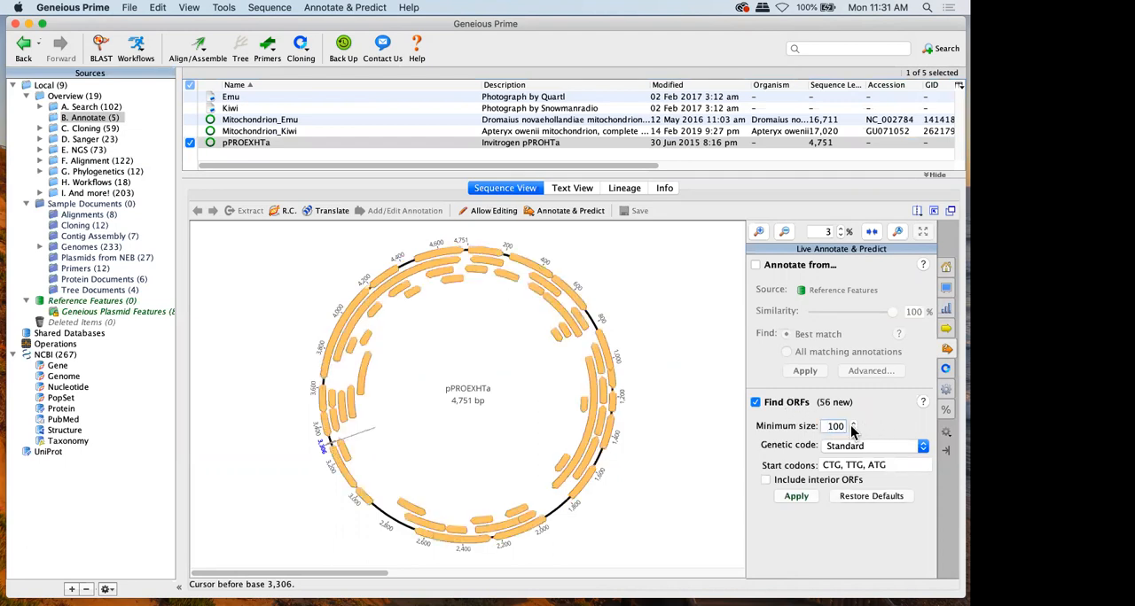
double_click(837, 426)
key(BackSpace)
text(300)
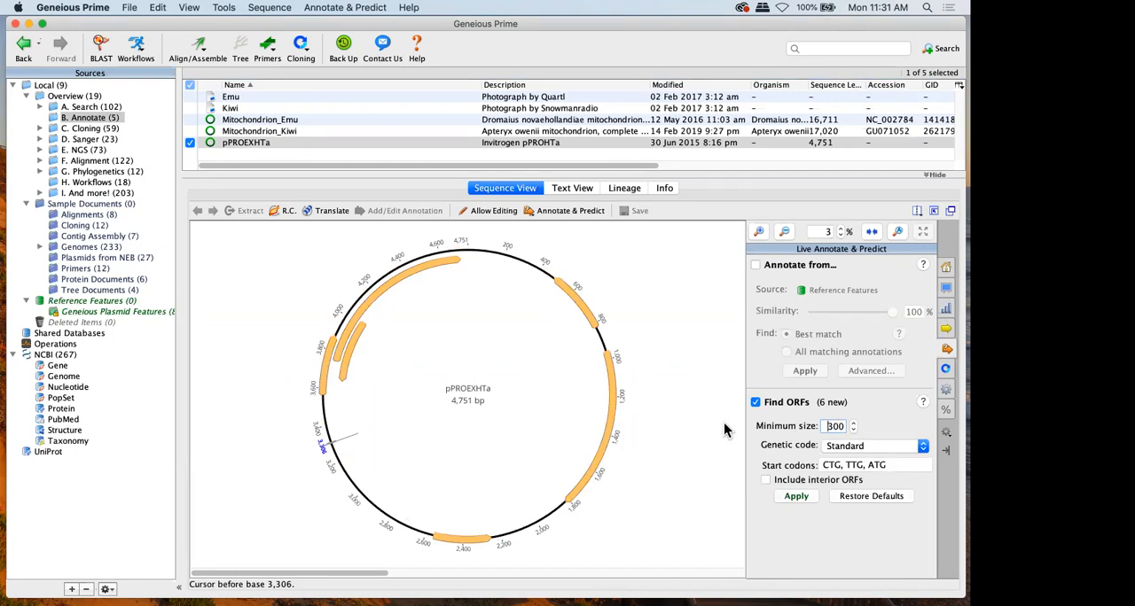
Switch the live ORF predictions off and on to compare the plasmid map with and without them
click(796, 403)
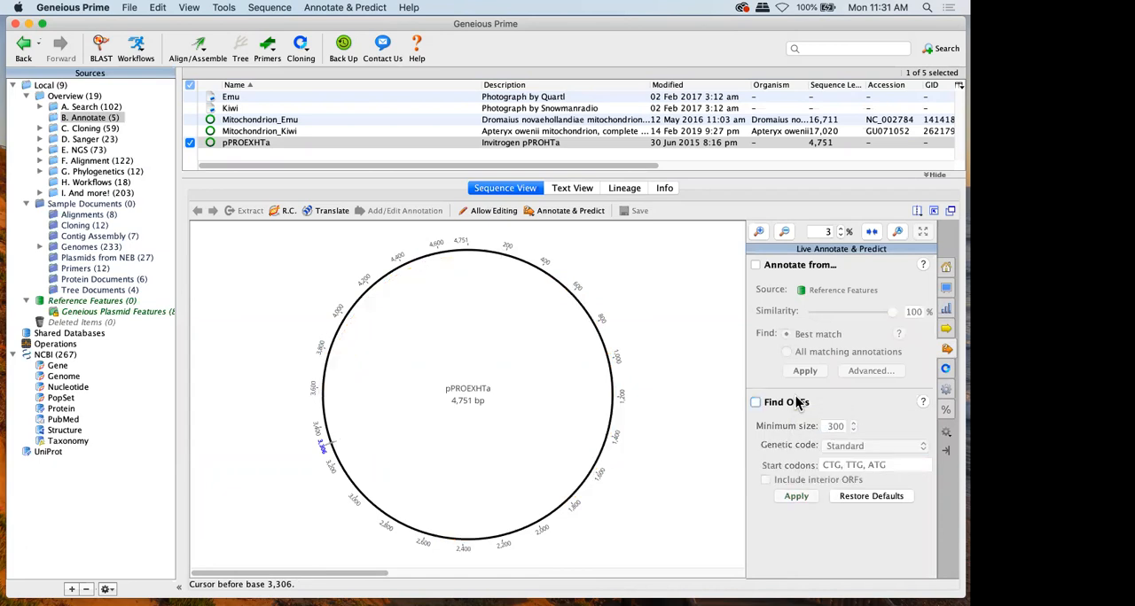
click(797, 403)
click(797, 403)
click(797, 402)
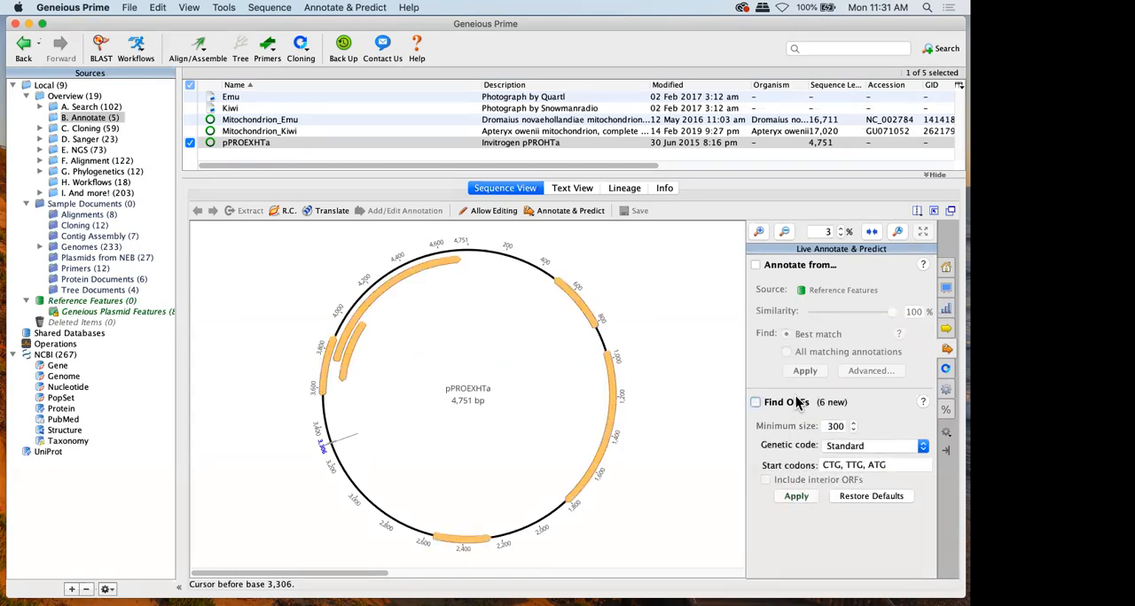
Apply all predicted ORFs as annotations, delete the applied annotations, and turn the live ORF predictions back on
click(798, 496)
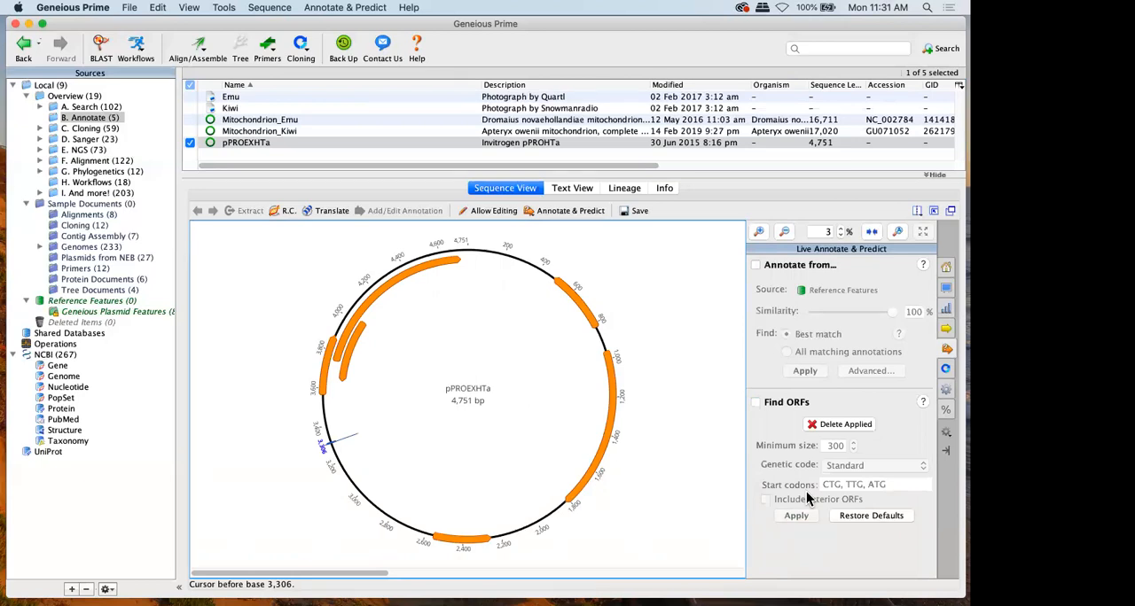
click(838, 420)
click(765, 403)
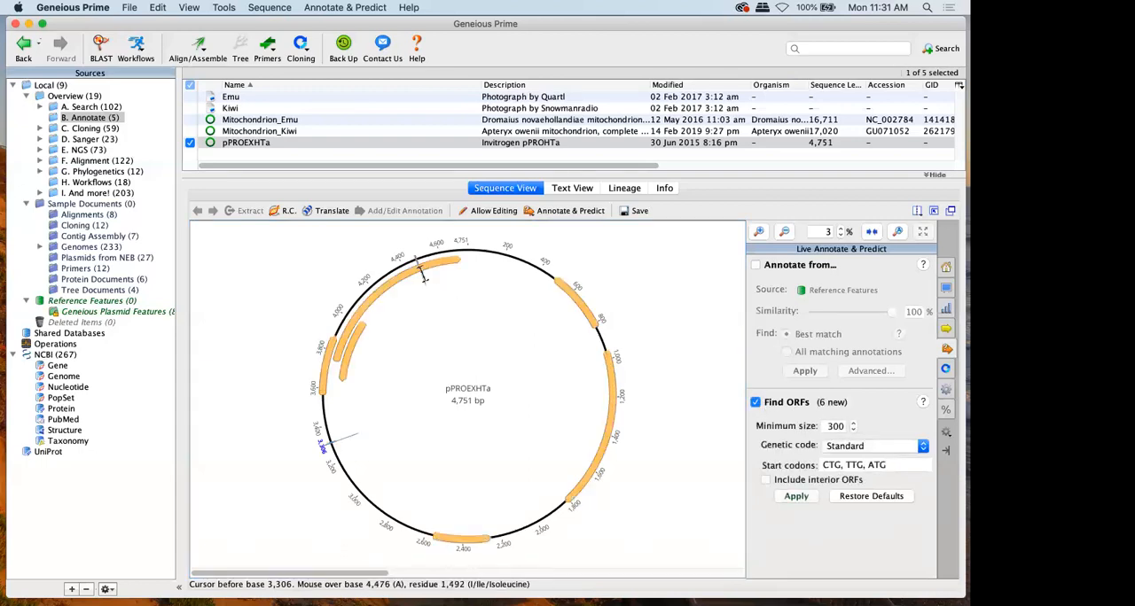
Apply only the predicted ORF spanning bases 3,753 to 4,712 as an annotation and turn off Find ORFs
click(415, 277)
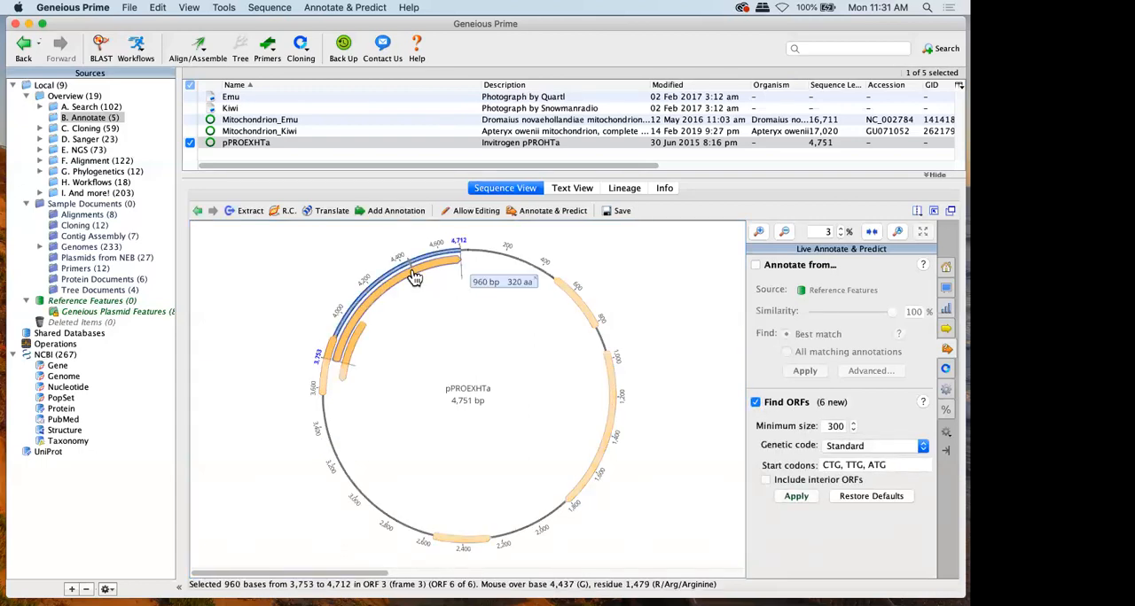
click(791, 496)
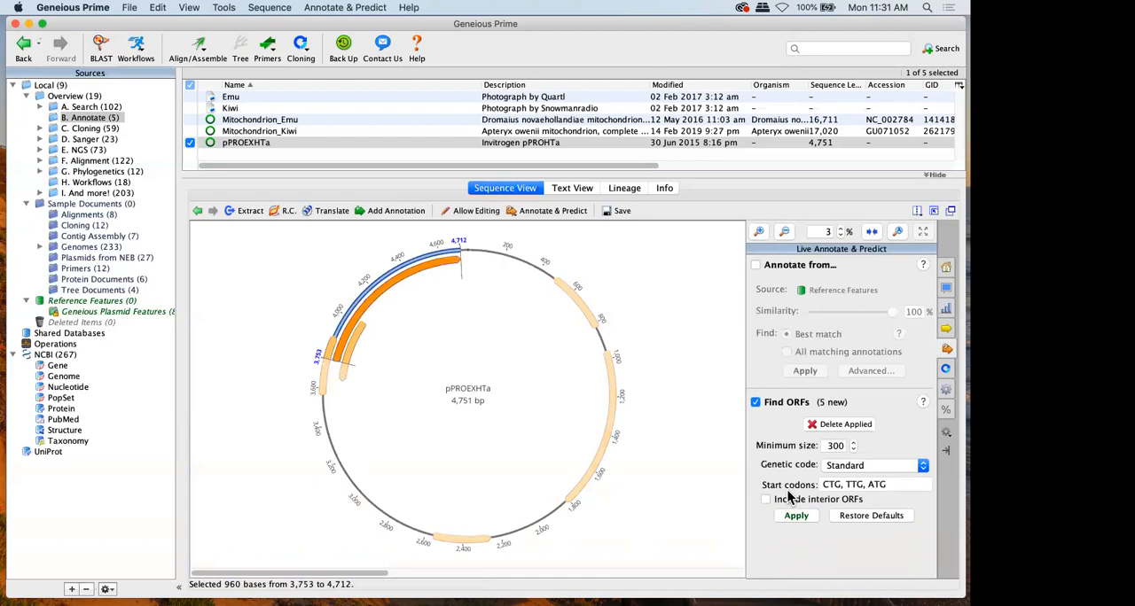
click(788, 404)
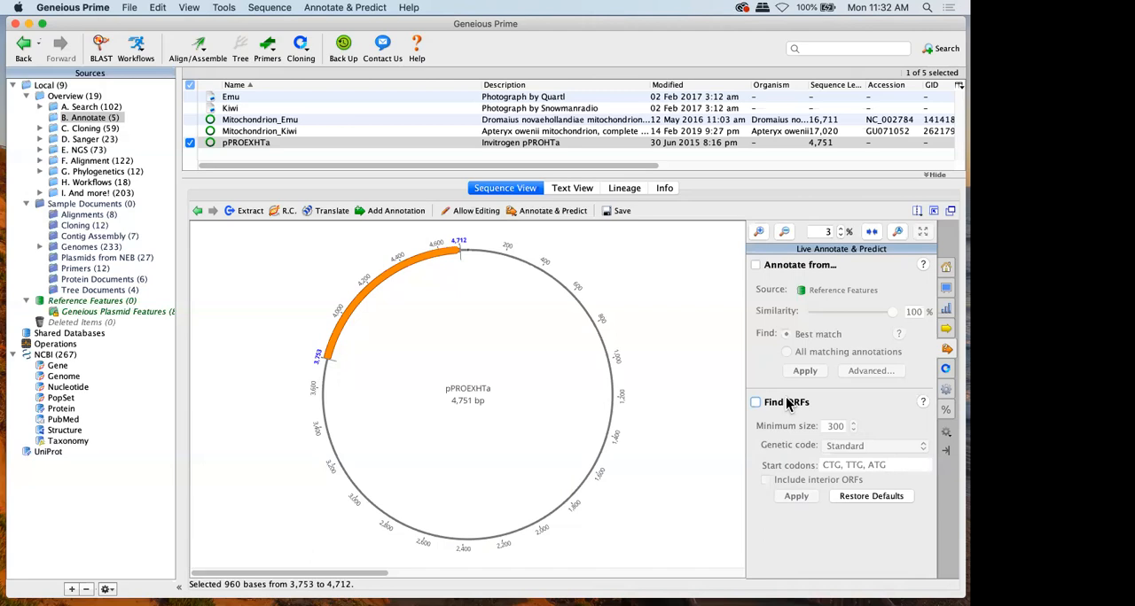
Preview best-match annotations from Reference Features on pPROEXHTa, lowering the similarity to 85% and 79%, and turn the preview off
click(814, 272)
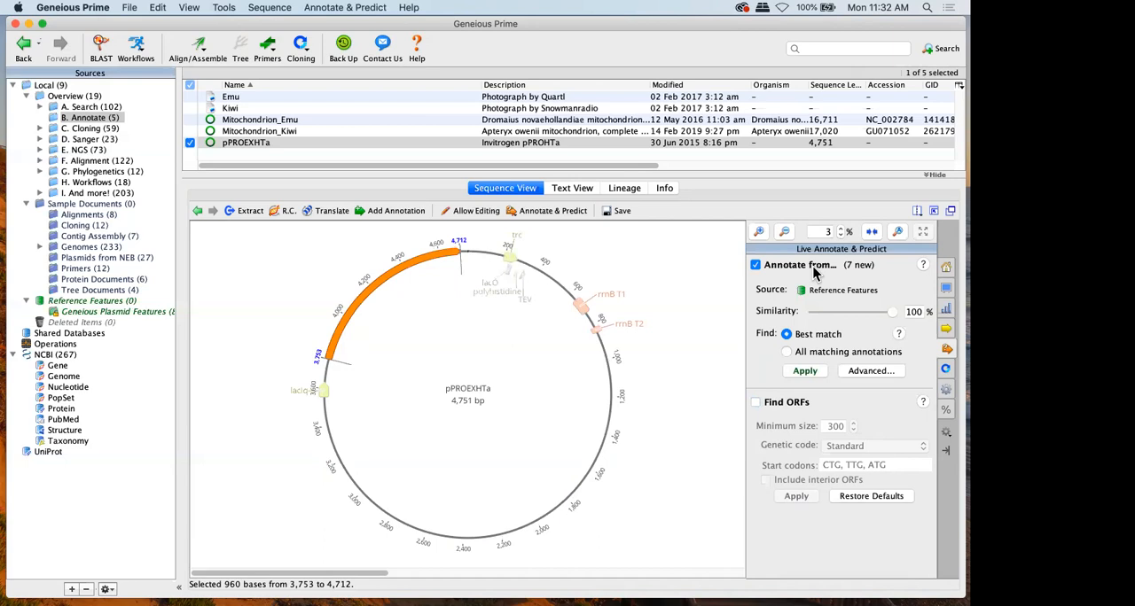
drag(893, 312, 878, 318)
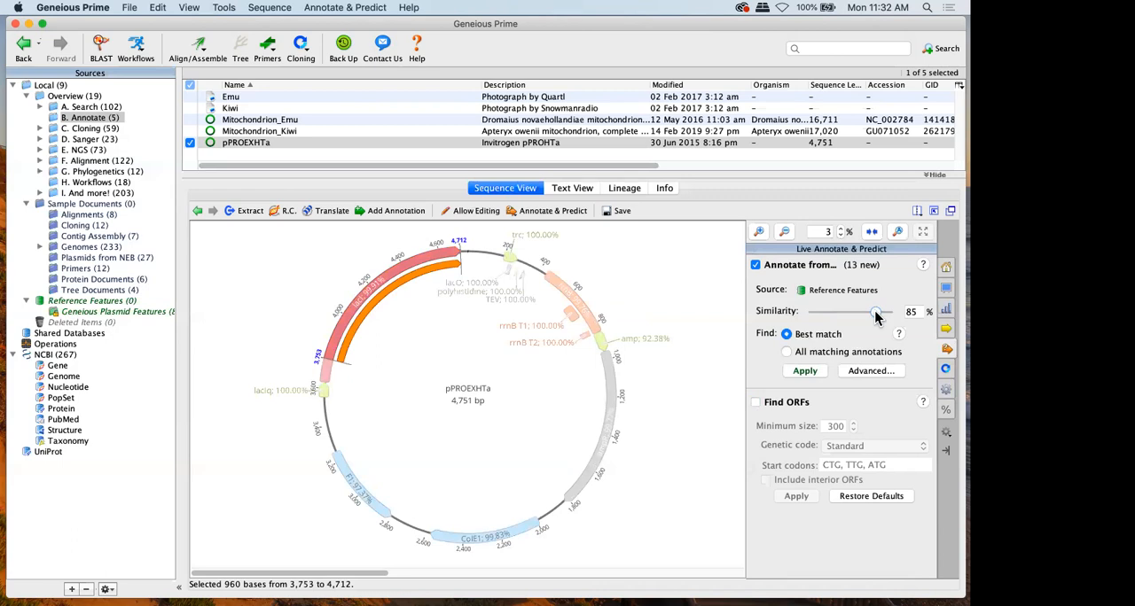
drag(875, 317, 869, 317)
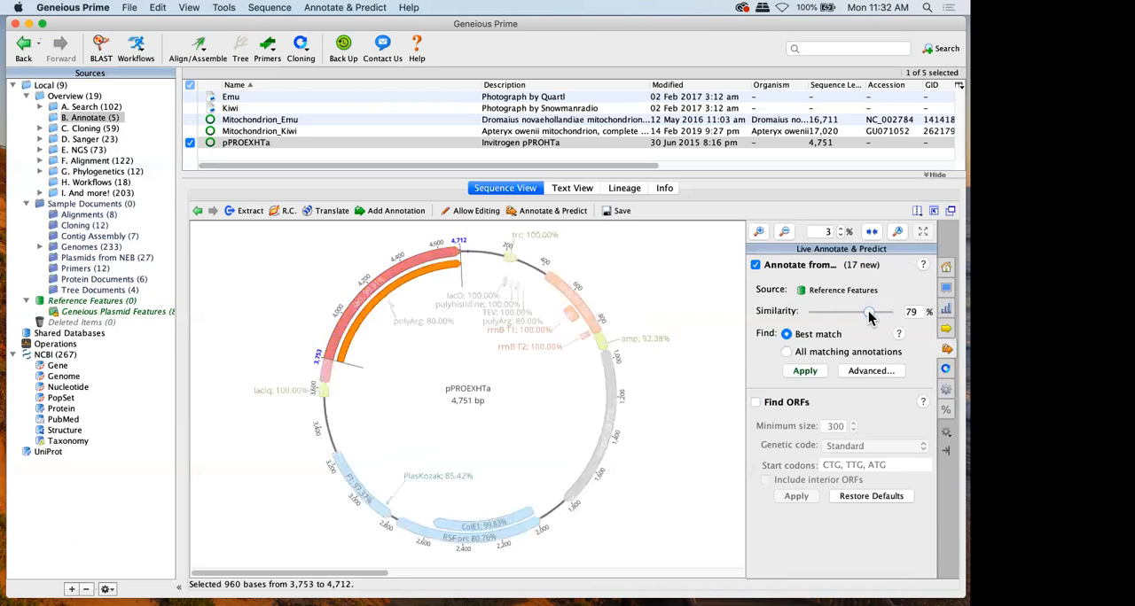
click(803, 265)
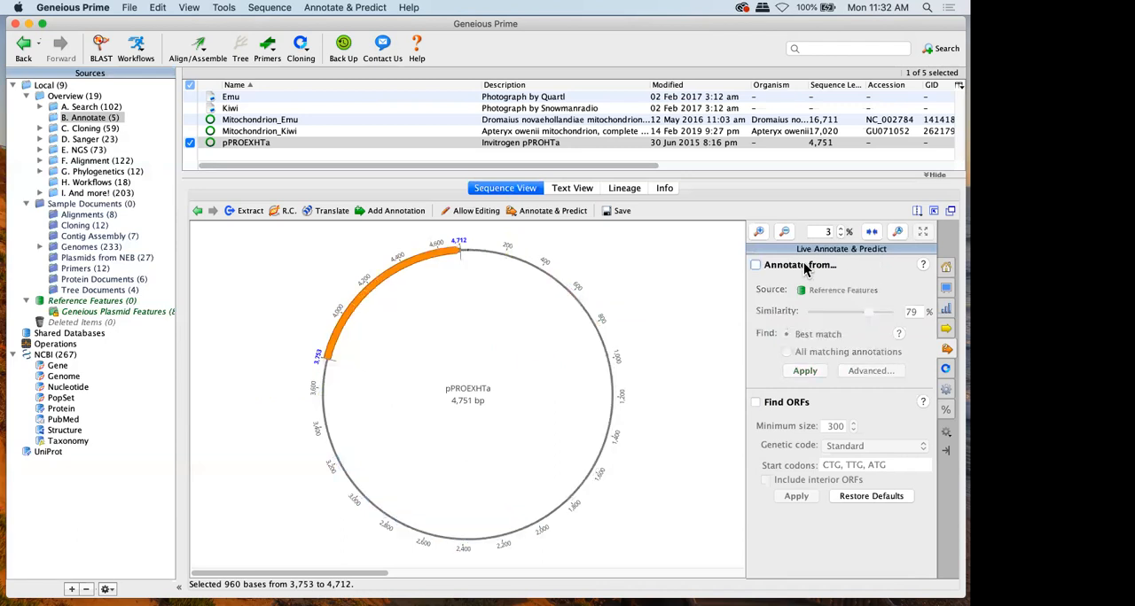
Apply the best-match annotations from Reference Features at 79% similarity to pPROEXHTa and save the document's changes
click(803, 266)
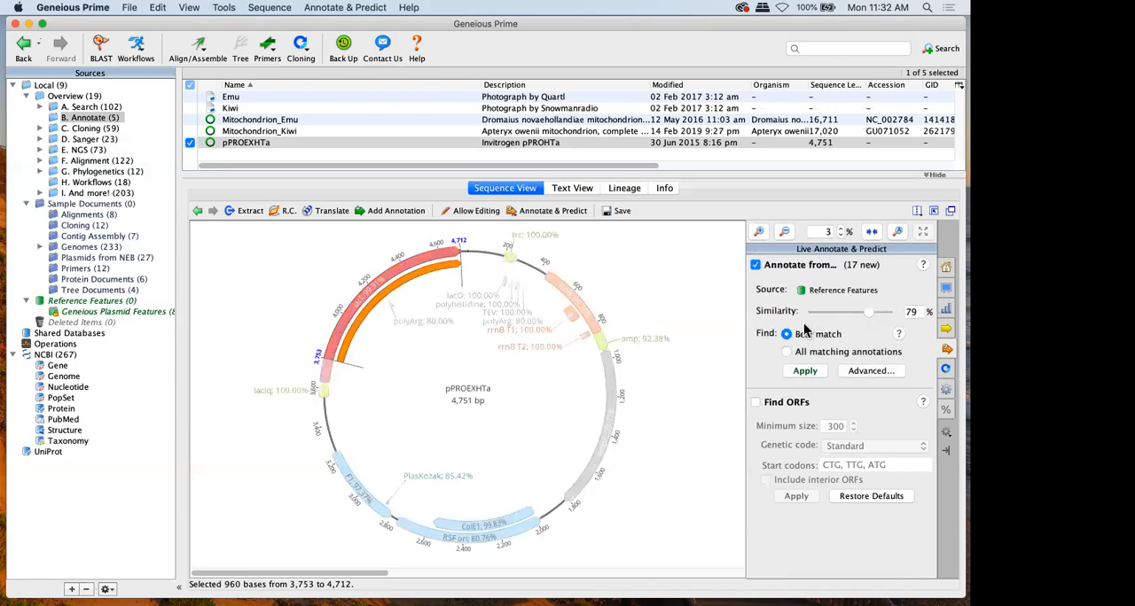
click(802, 372)
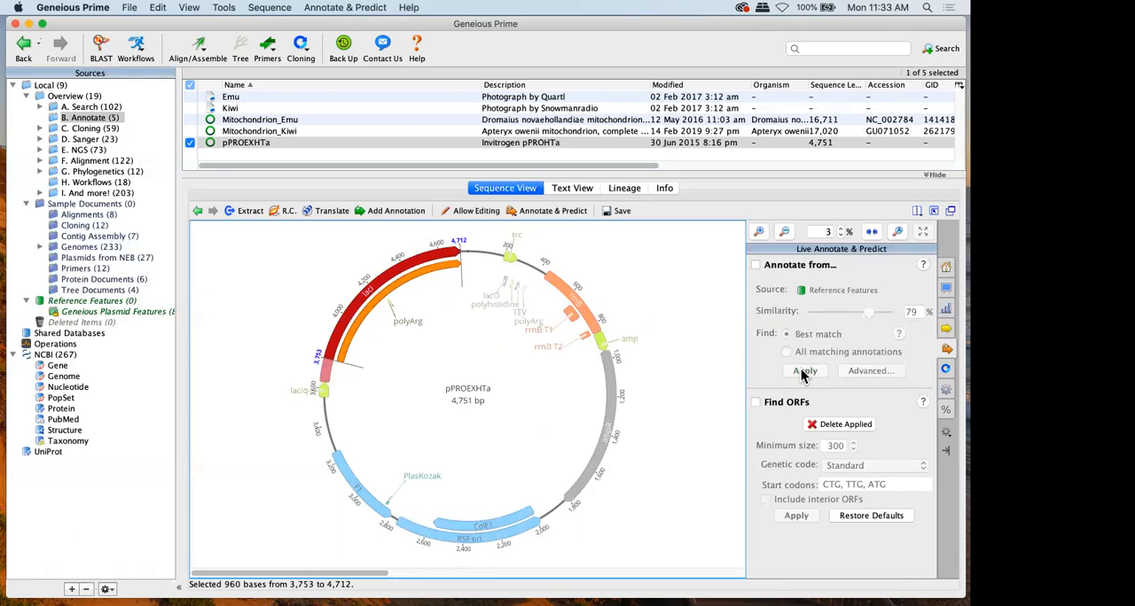
click(814, 265)
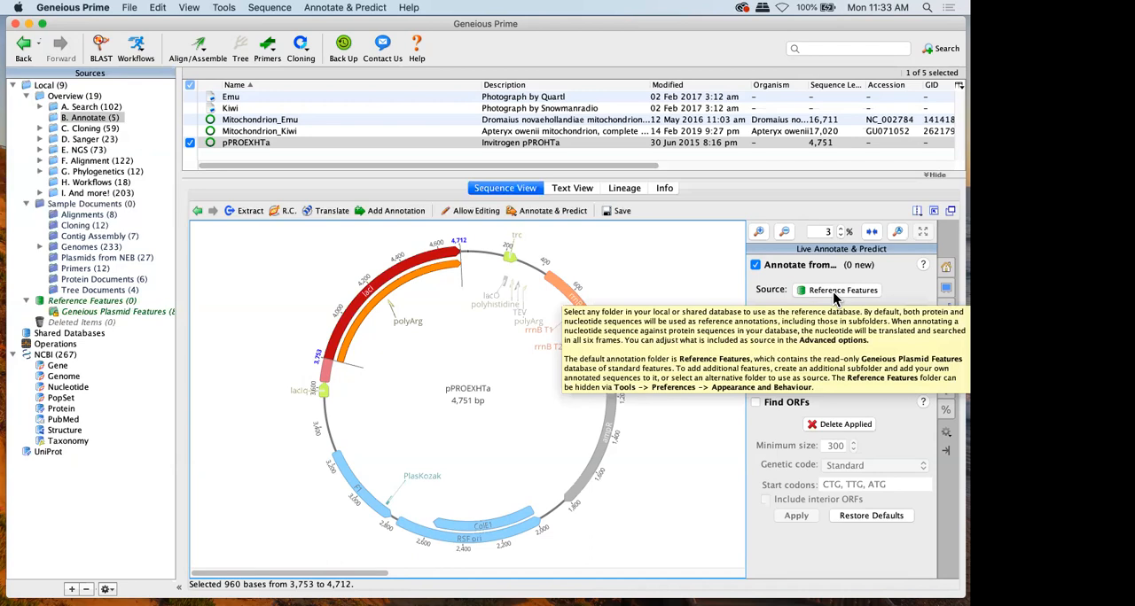
click(101, 303)
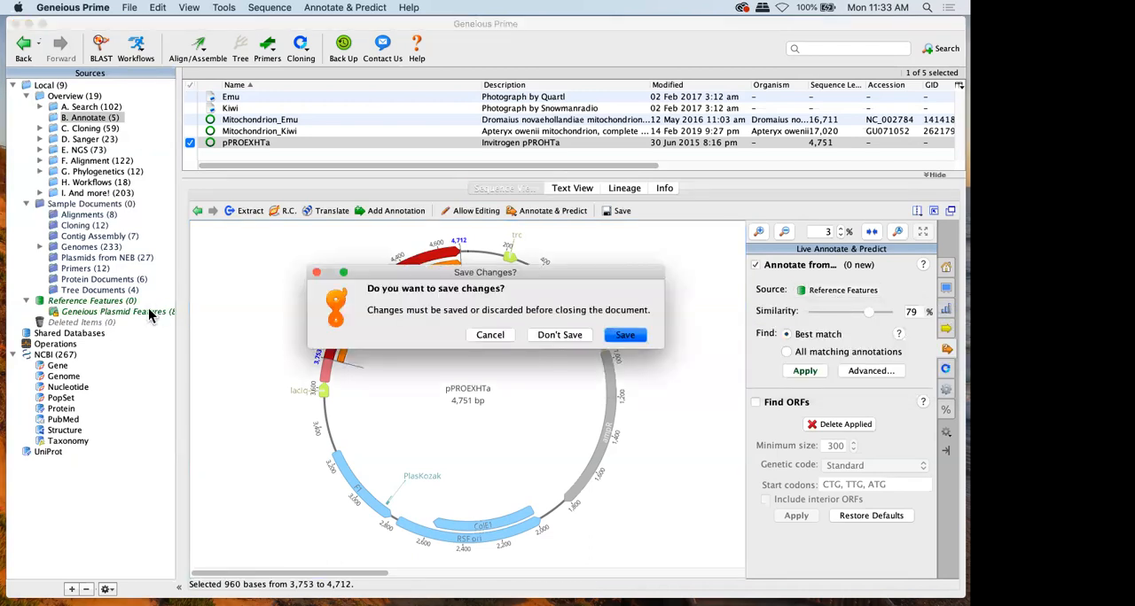
click(618, 332)
Browse sample entries in the Geneious Plasmid Features folder, such as 5' LTR2, 186 int, ABP and alpha, and view the parent Reference Features folder
click(75, 312)
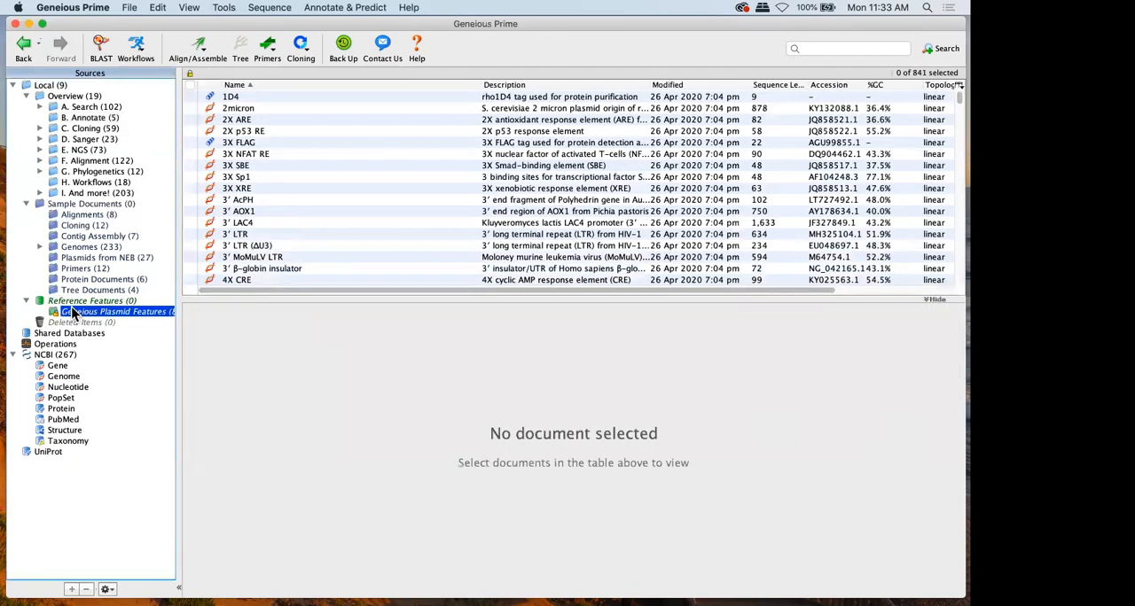
click(296, 165)
scroll(272, 206, down, 2)
scroll(269, 201, down, 6)
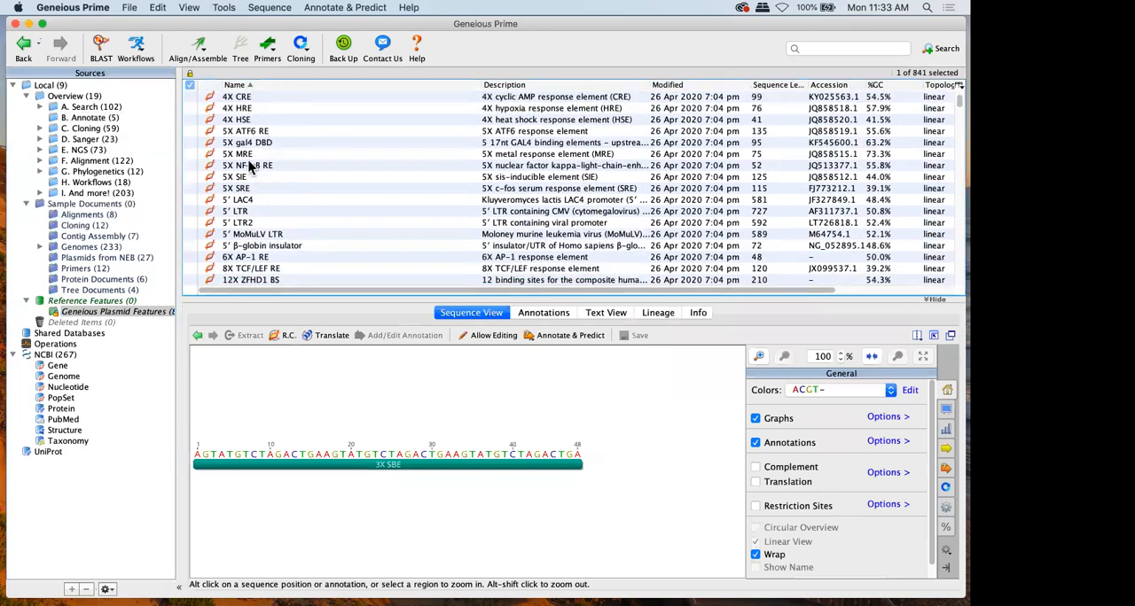
click(252, 166)
click(240, 222)
scroll(238, 224, down, 3)
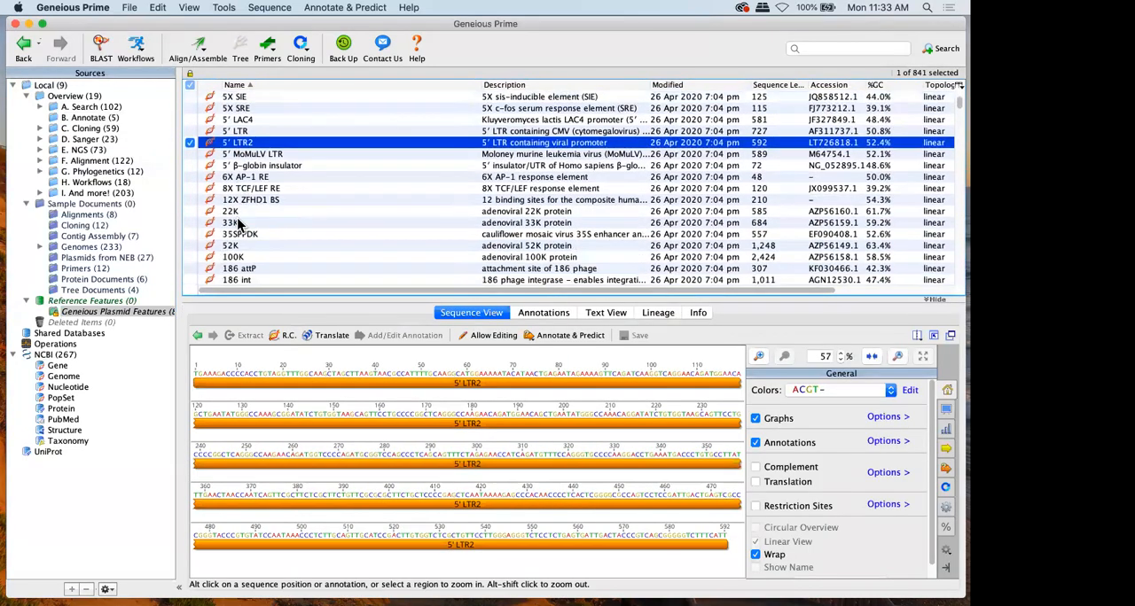
scroll(238, 223, down, 2)
click(236, 222)
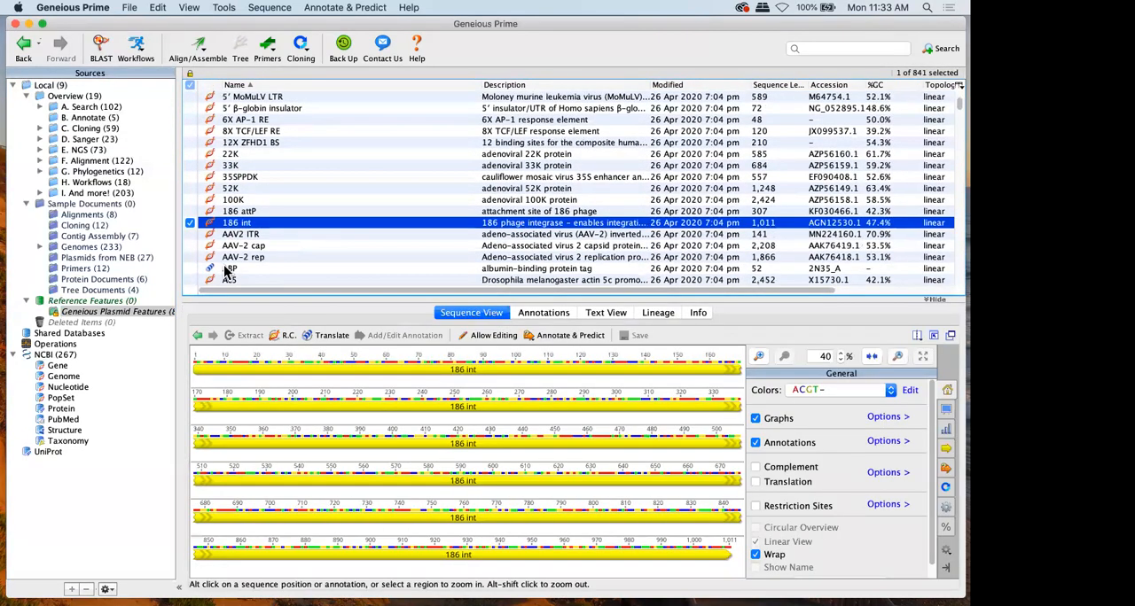
click(227, 269)
scroll(254, 237, down, 4)
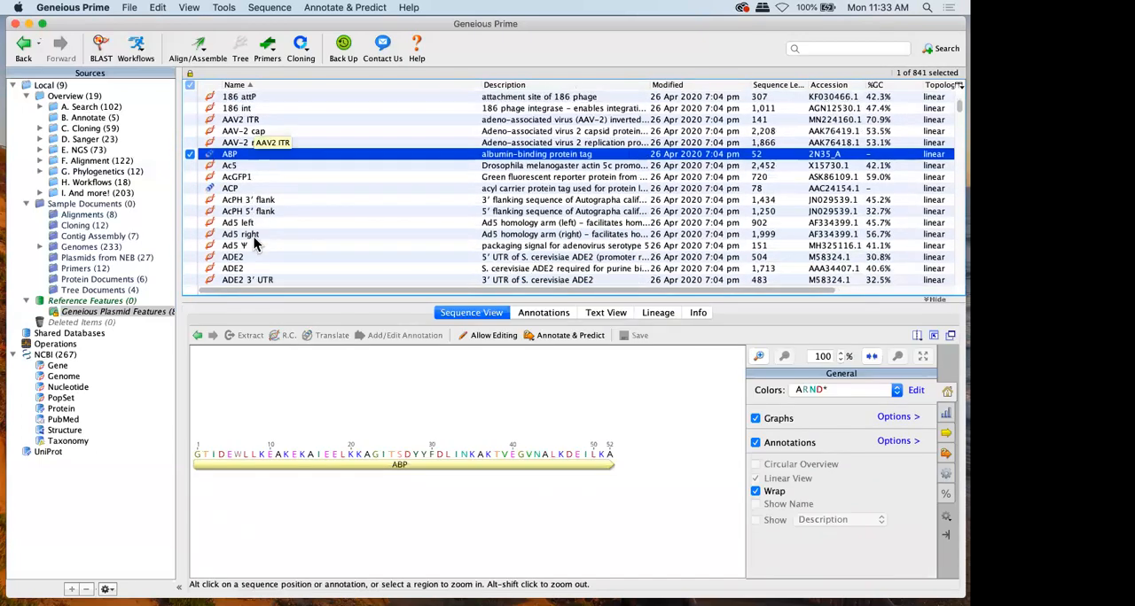
click(253, 237)
click(240, 189)
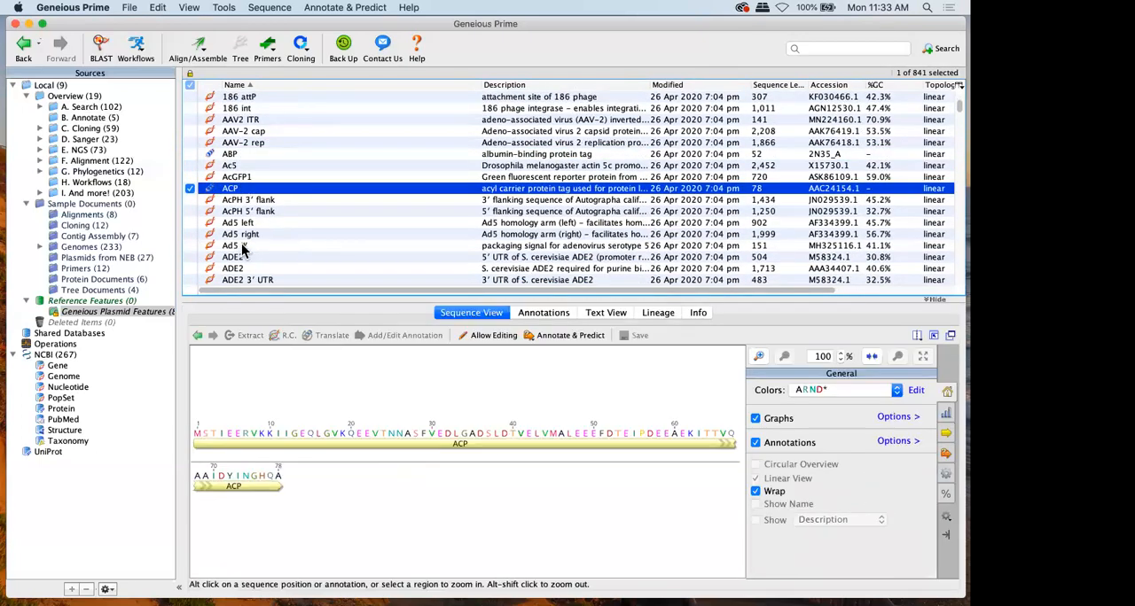
click(242, 248)
scroll(244, 247, down, 3)
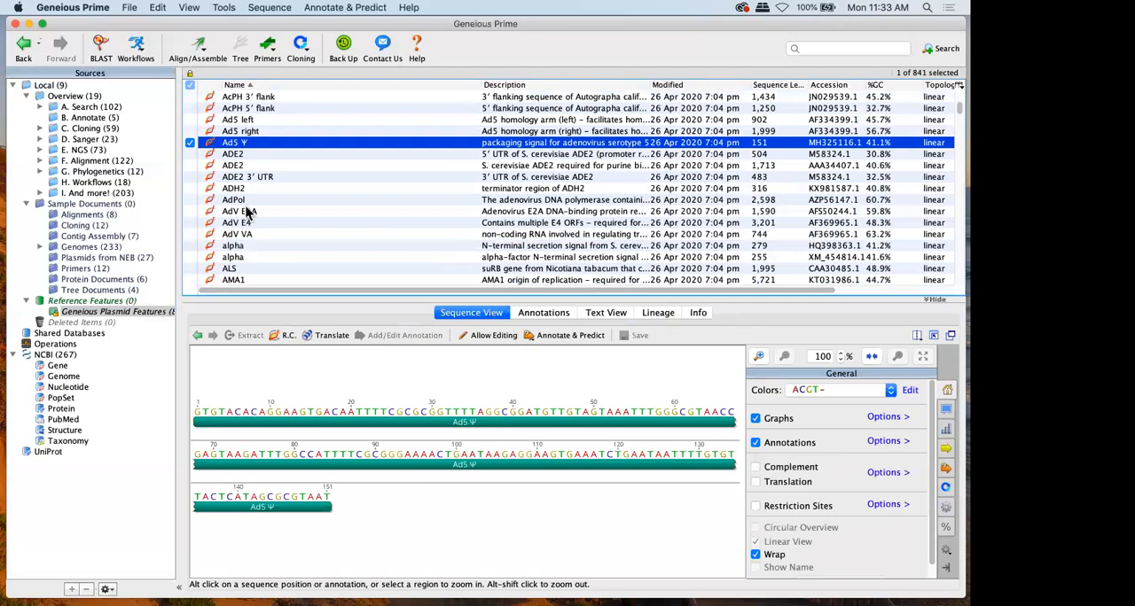
click(244, 213)
click(233, 246)
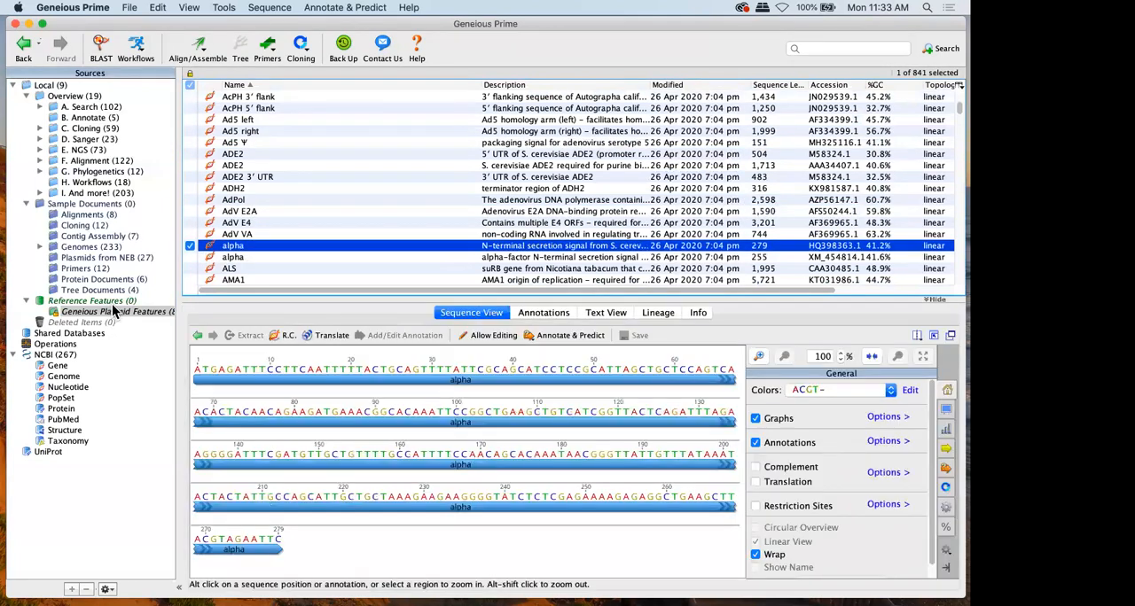
click(114, 302)
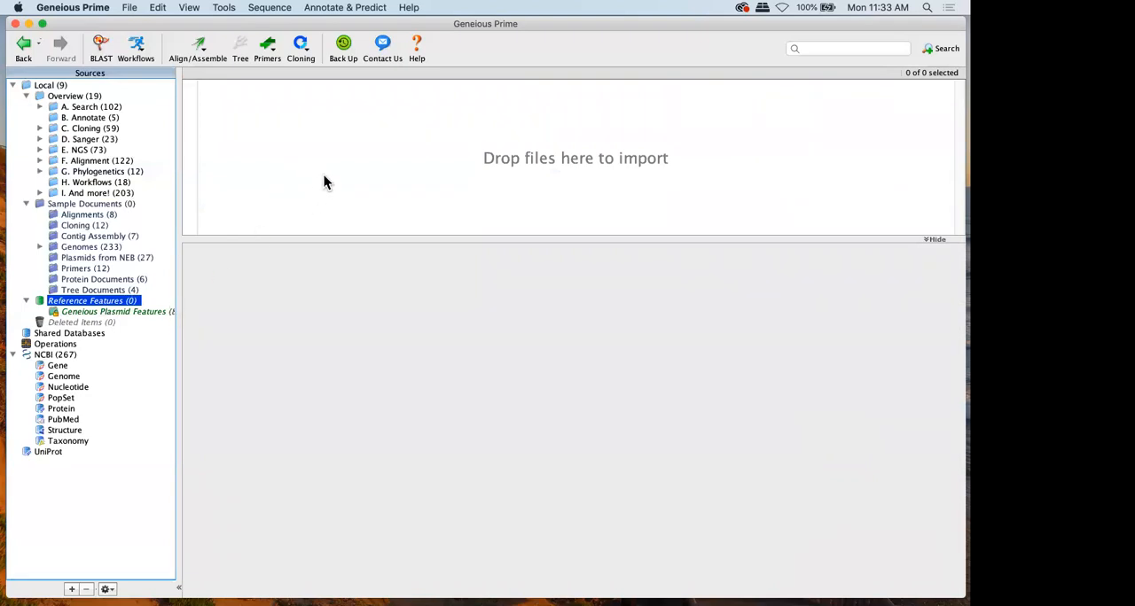
In the B. Annotate folder, view the Emu and Kiwi photos and compare the Mitochondrion_Emu and Mitochondrion_Kiwi sequence maps
click(111, 119)
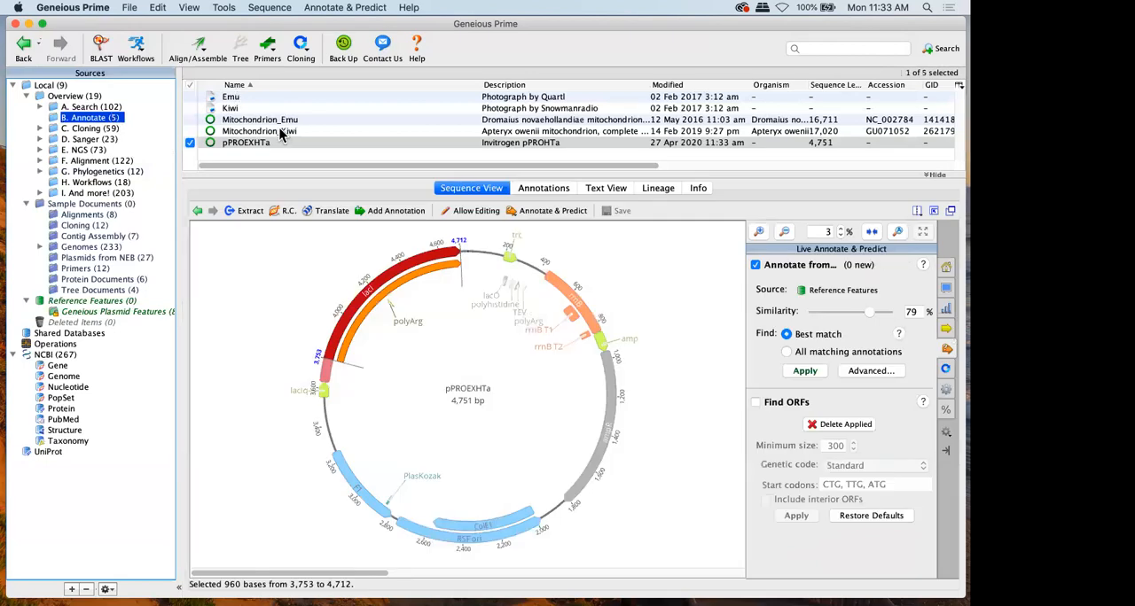
click(287, 131)
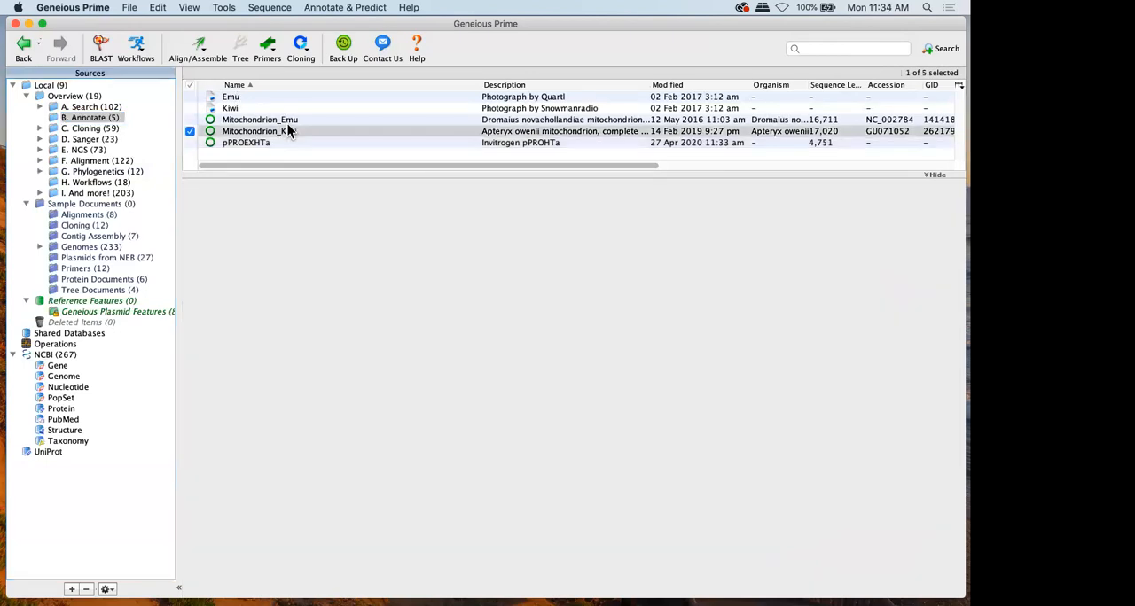
click(284, 121)
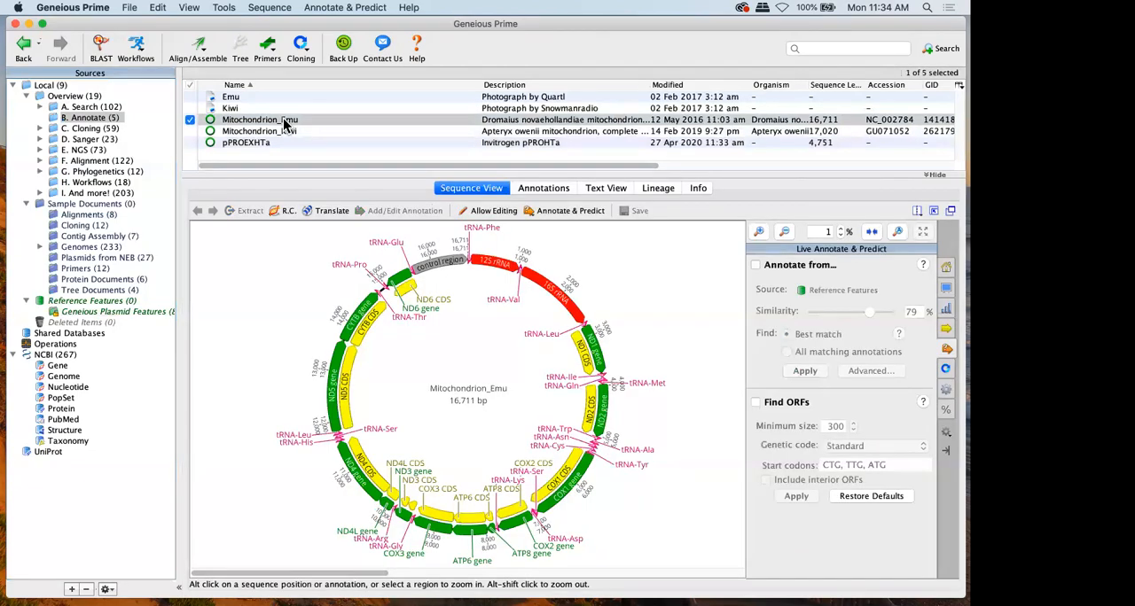
click(222, 99)
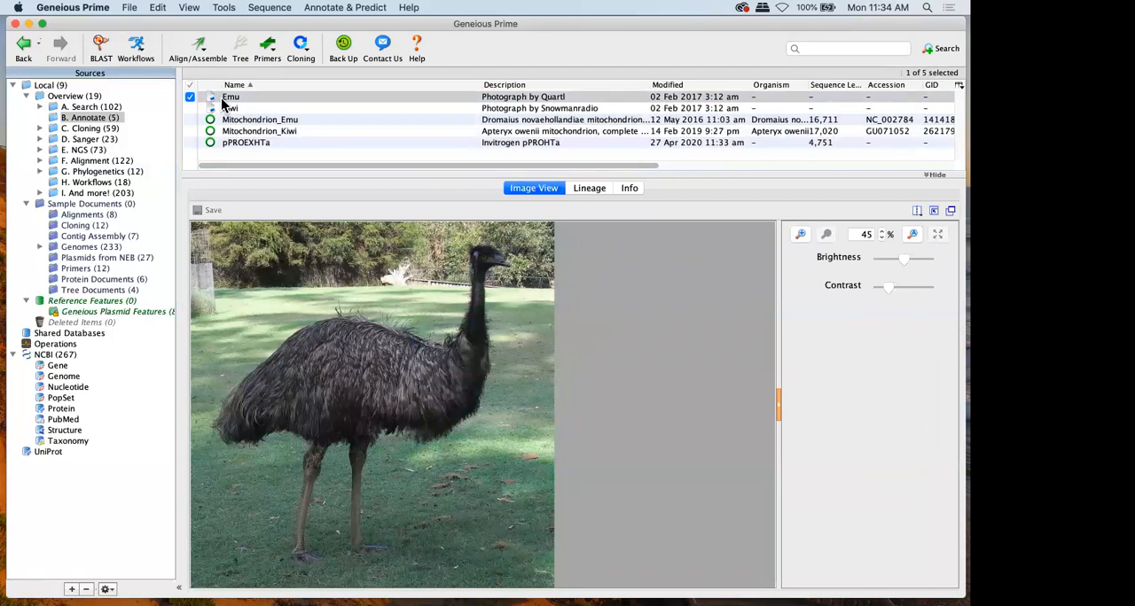
click(253, 133)
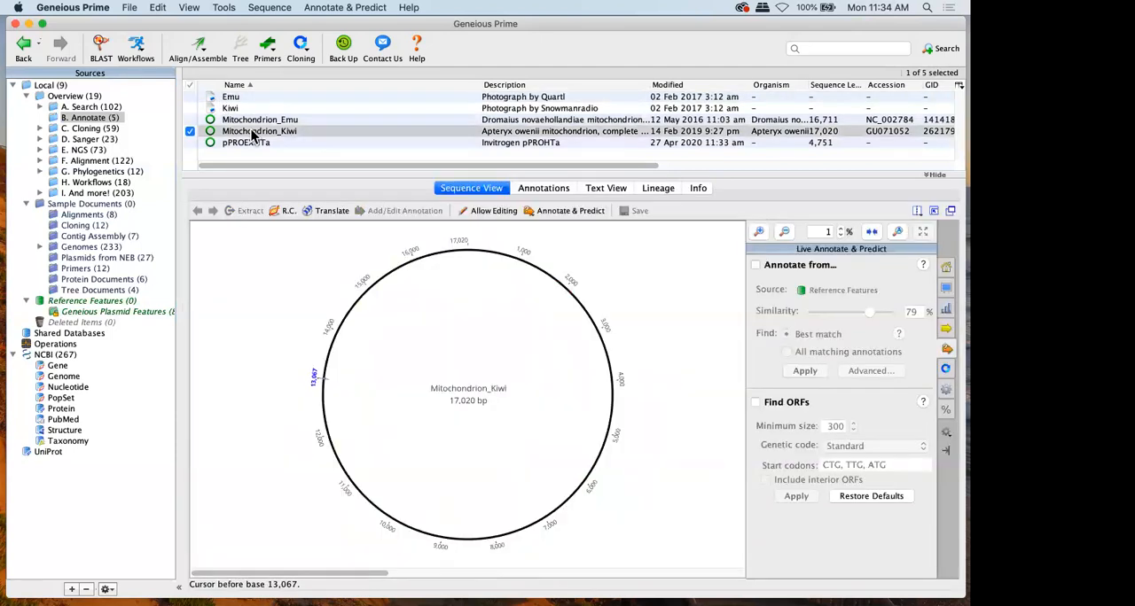
click(241, 107)
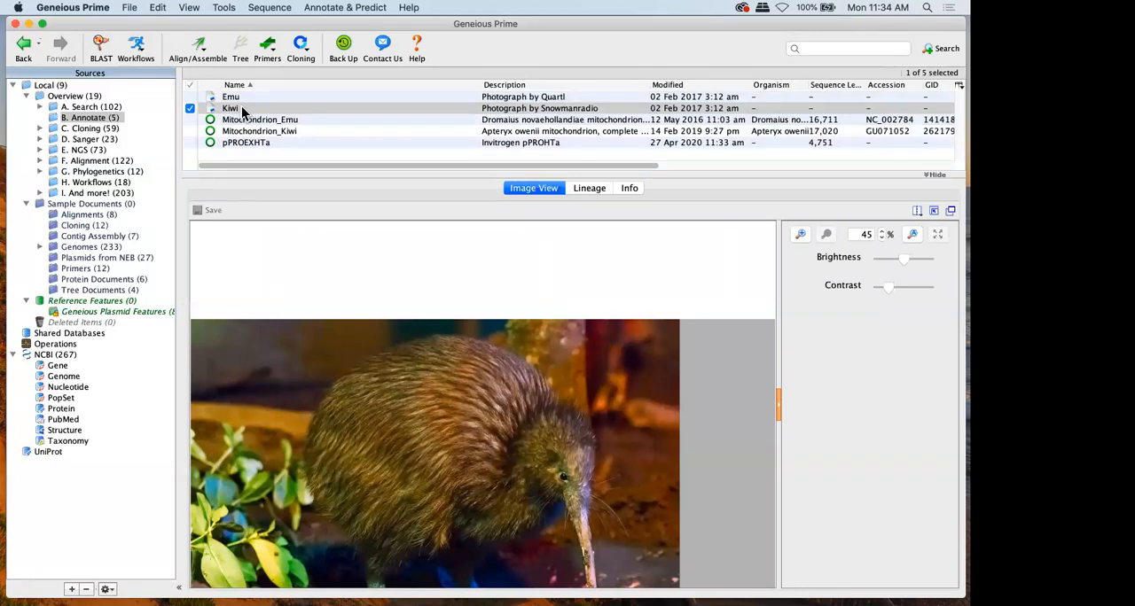
click(189, 96)
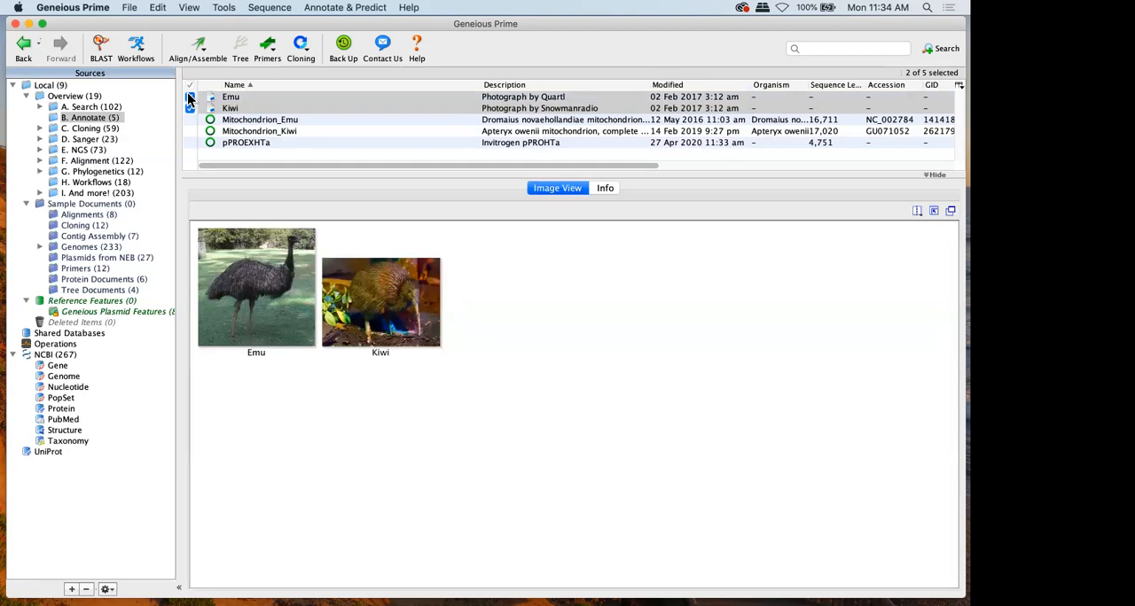
Move the Mitochondrion_Emu document from B. Annotate into the Reference Features folder and open that folder
click(232, 121)
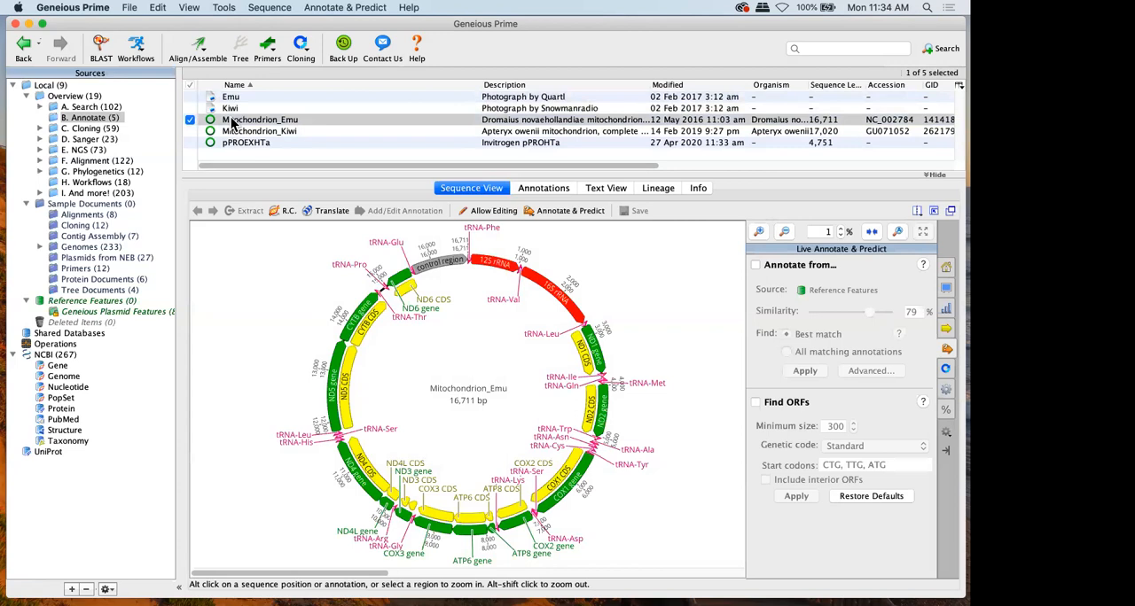
mouse_move(235, 124)
mouse_down()
mouse_move(223, 131)
mouse_move(257, 206)
mouse_move(135, 321)
mouse_move(113, 306)
mouse_up()
click(114, 307)
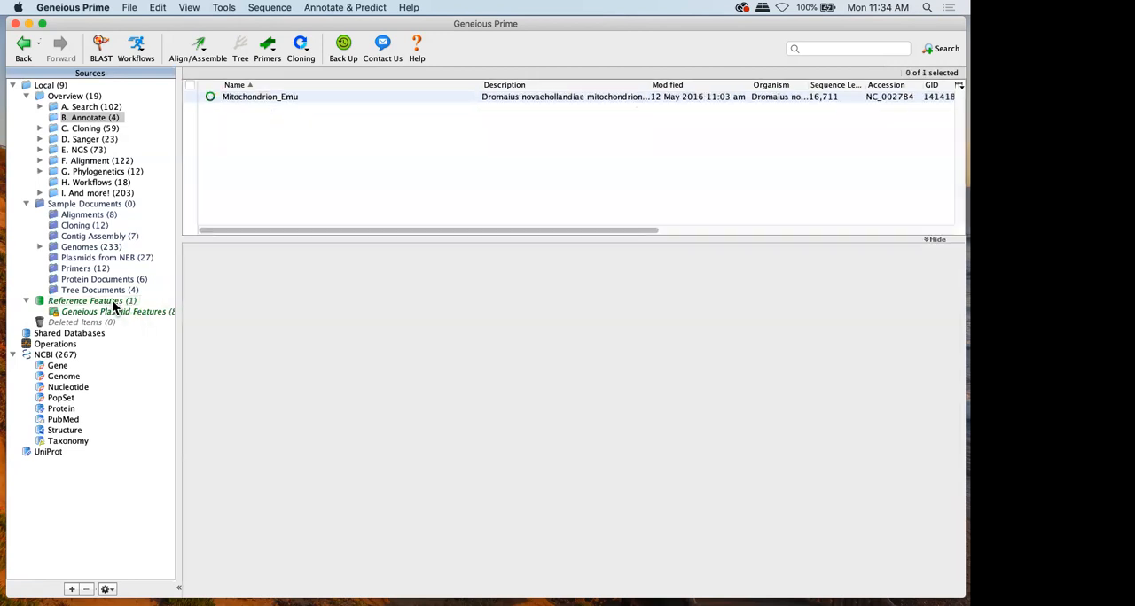
Create a subfolder named Emu under Reference Features and move Mitochondrion_Emu into it
right_click(113, 307)
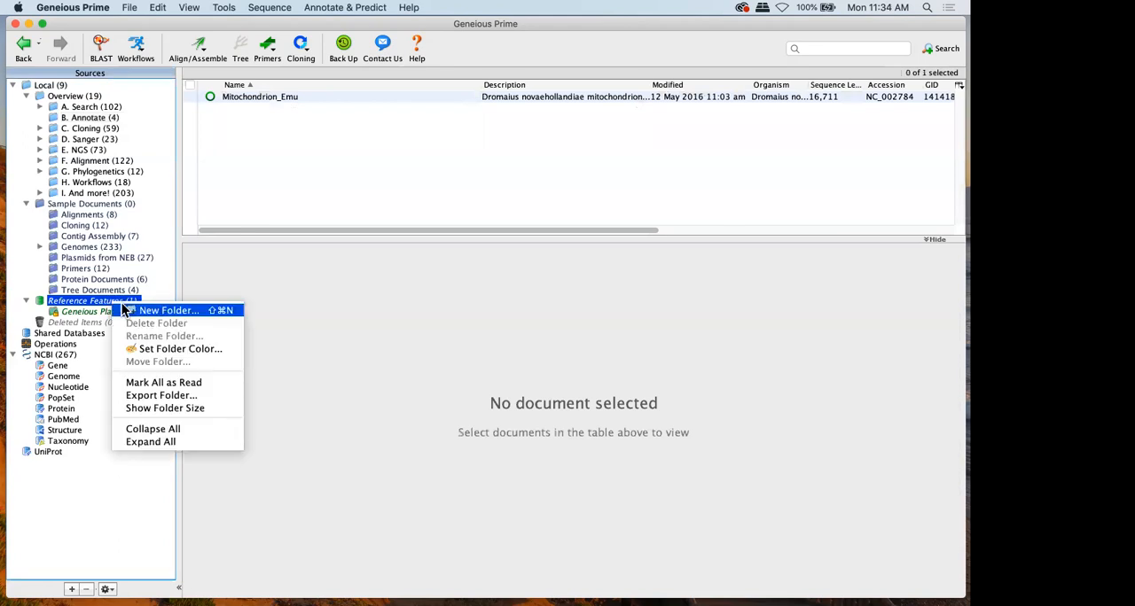
click(124, 304)
text(Emu)
key(Return)
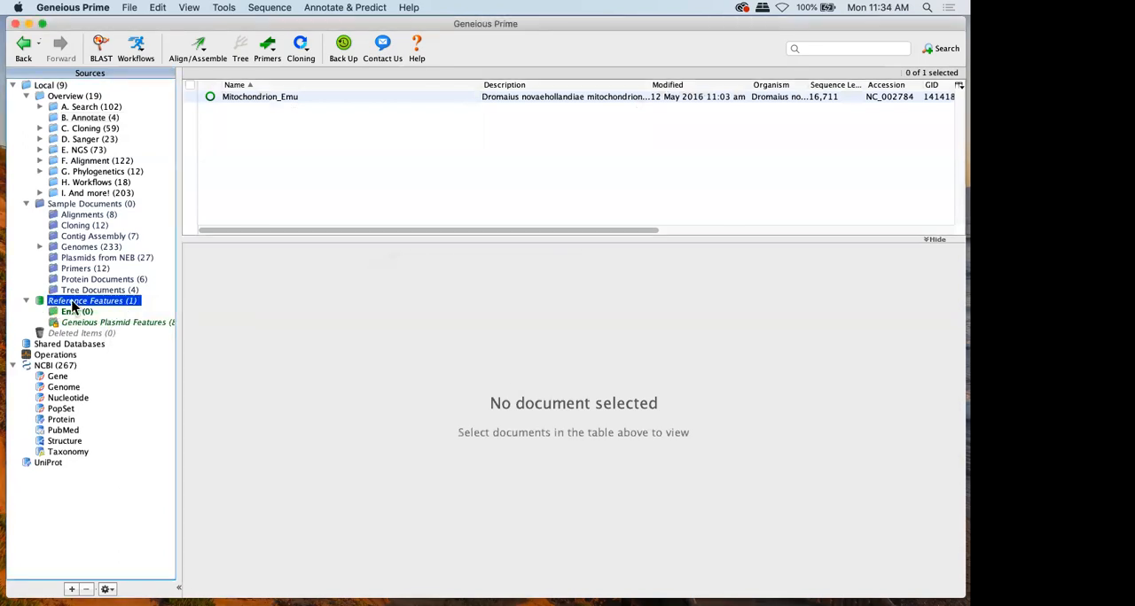
click(286, 97)
drag(285, 98, 78, 312)
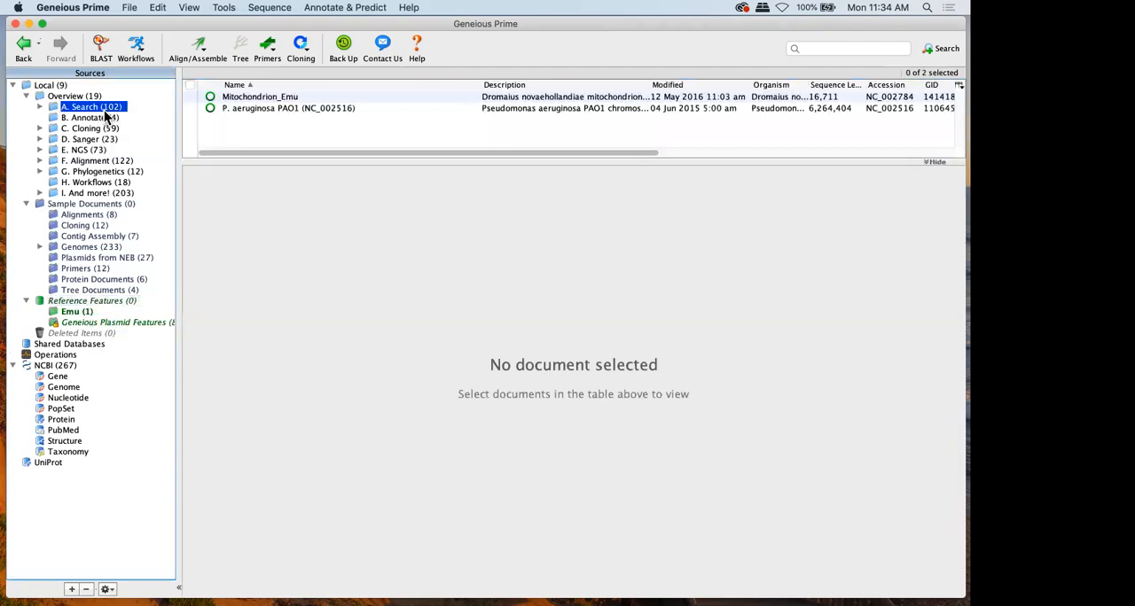
Open Mitochondrion_Kiwi in B. Annotate and turn on the live annotation preview from Reference Features
click(105, 117)
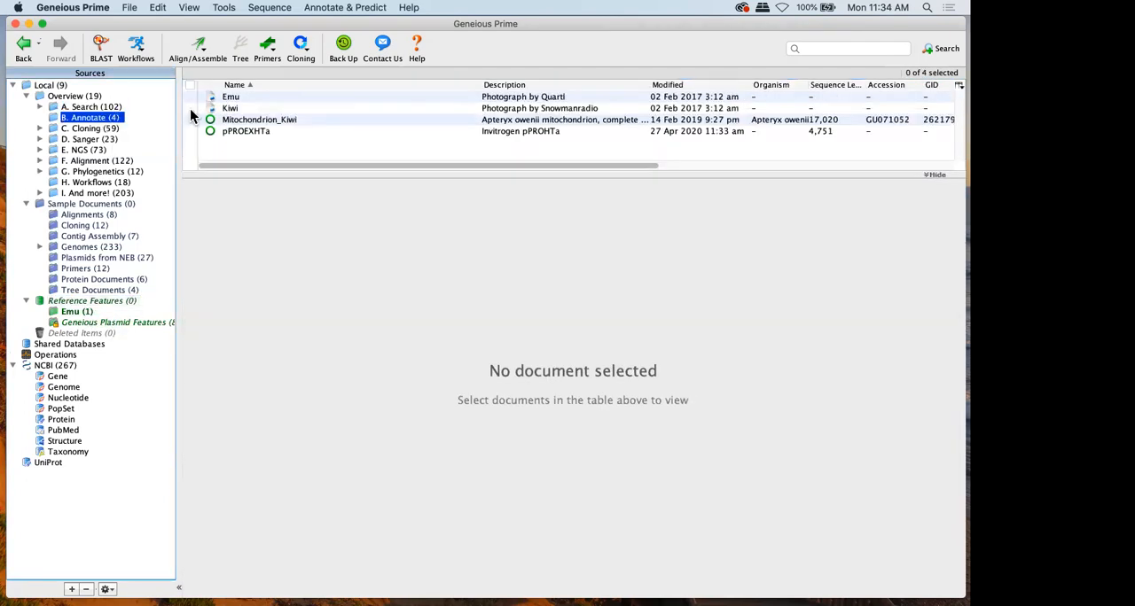
click(276, 120)
click(807, 266)
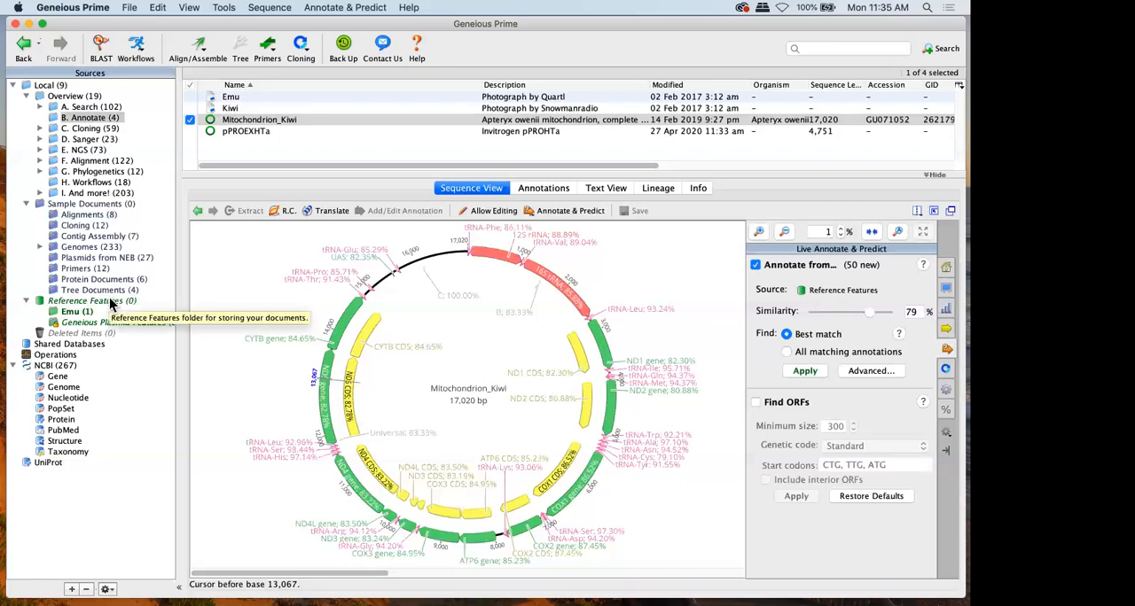
Set the source folder for the live annotations to the Emu folder under Reference Features
click(829, 289)
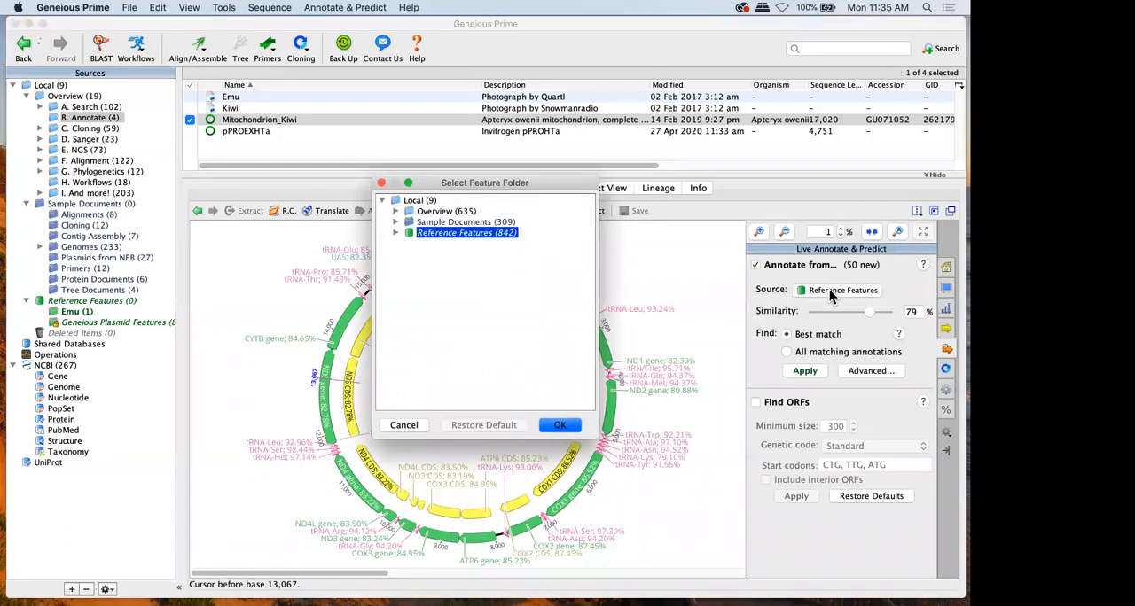
click(397, 232)
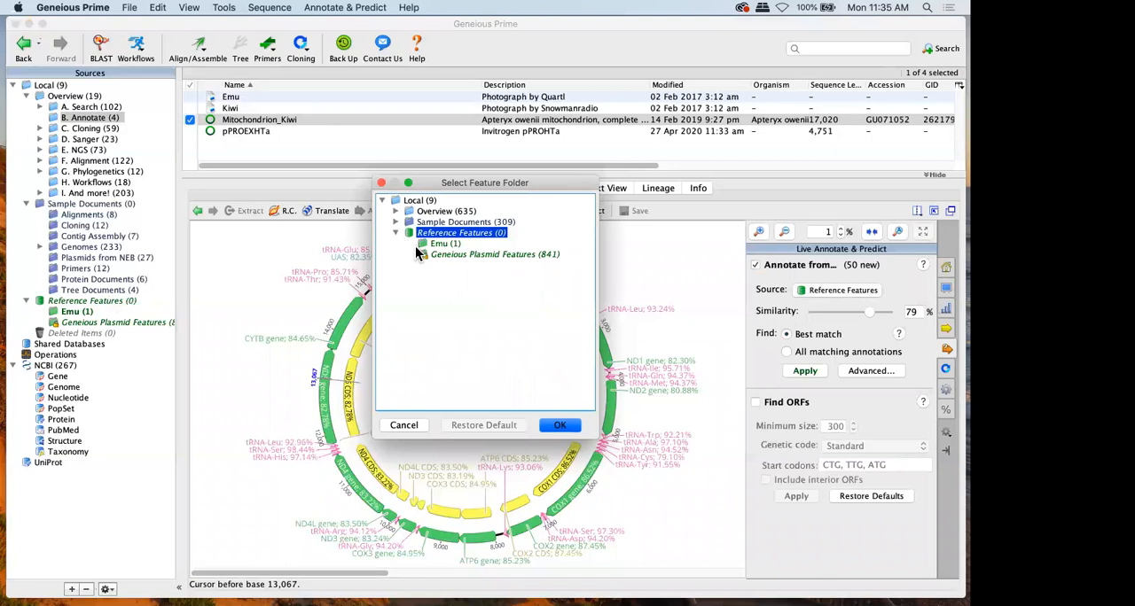
click(434, 244)
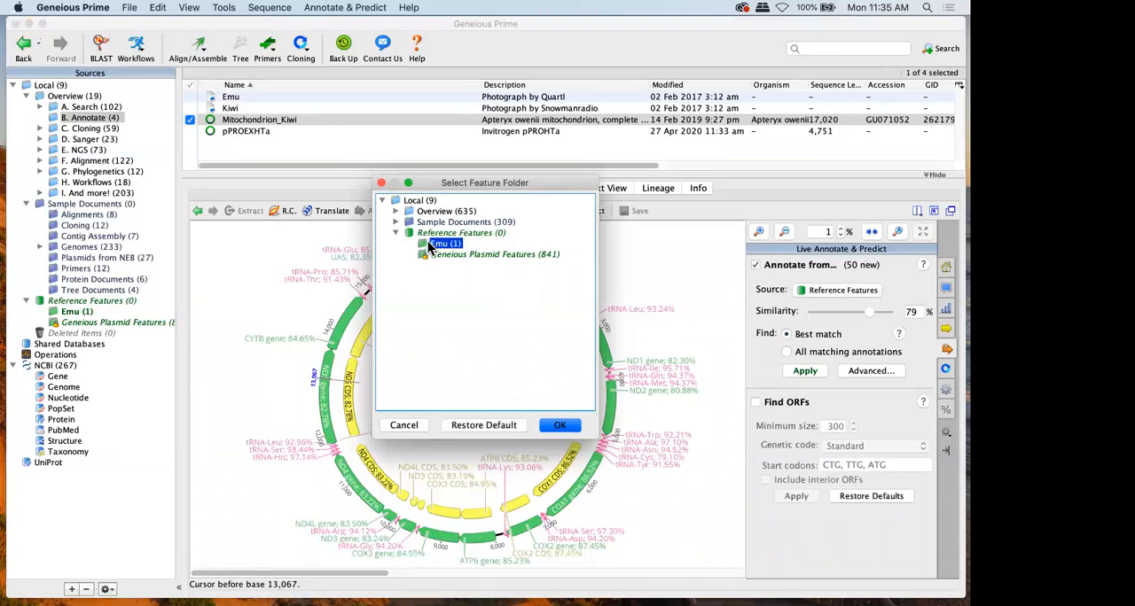
click(396, 221)
click(436, 235)
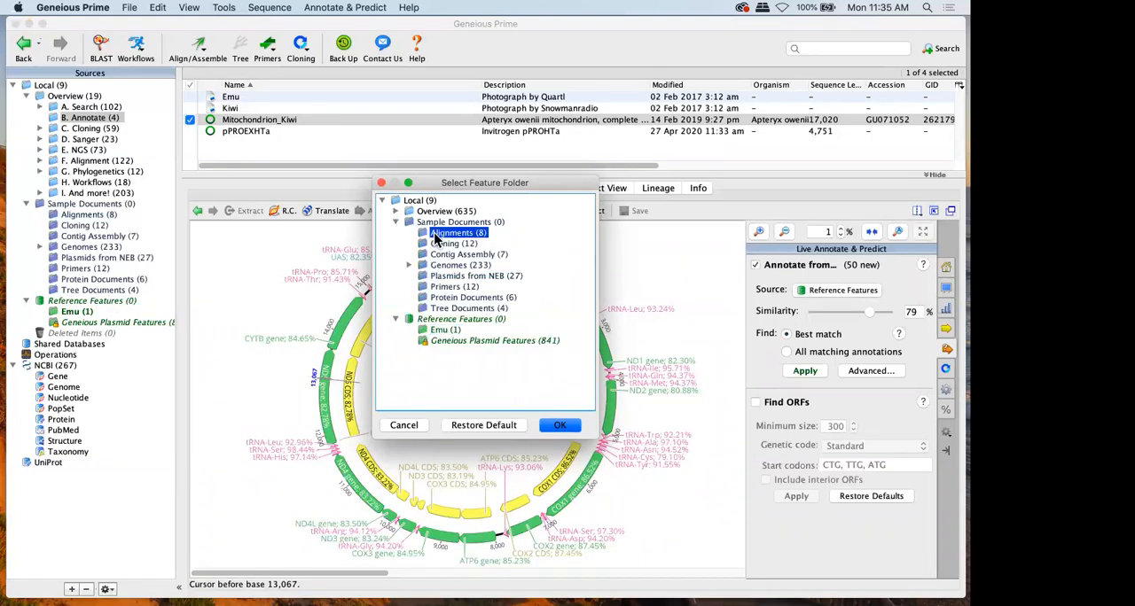
click(434, 265)
click(429, 233)
click(429, 329)
click(571, 425)
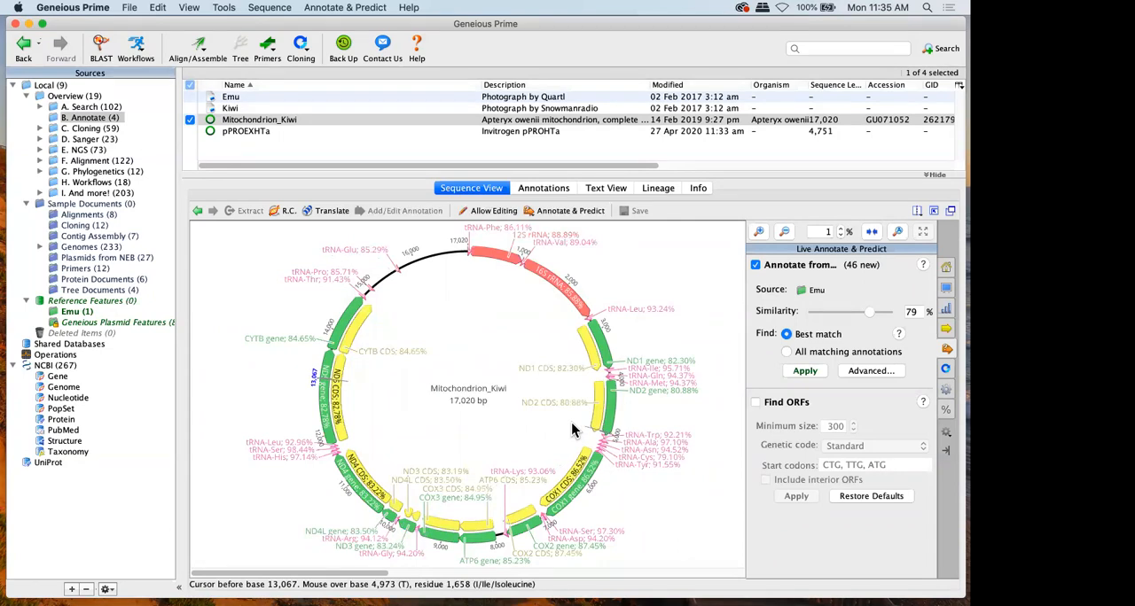
Switch the live annotation preview off and on to compare the maps, and apply the Emu matches to Mitochondrion_Kiwi
click(810, 268)
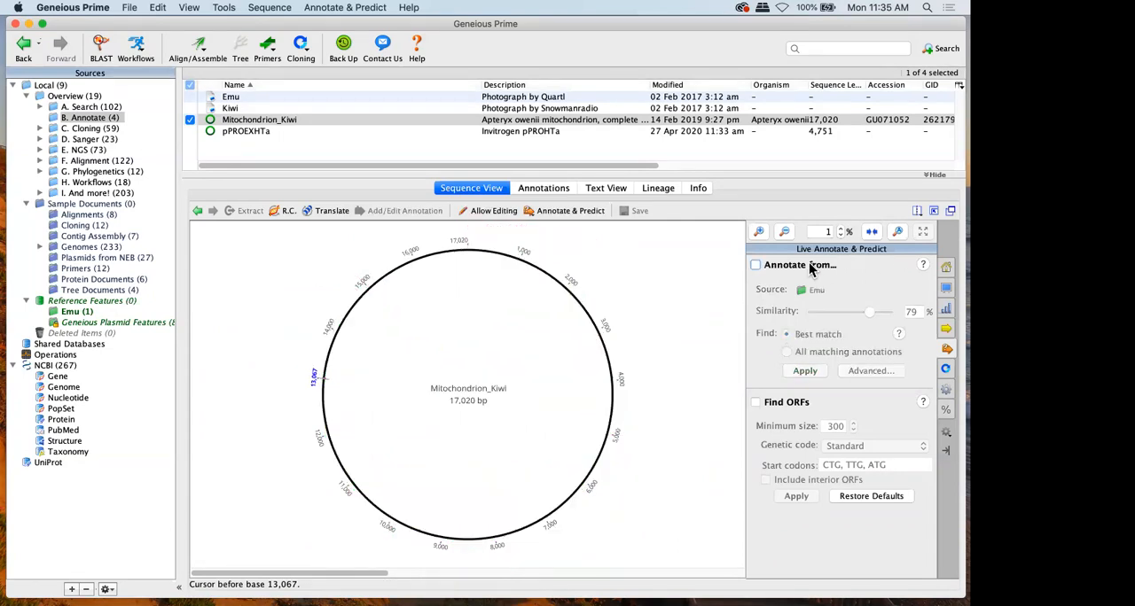
click(760, 268)
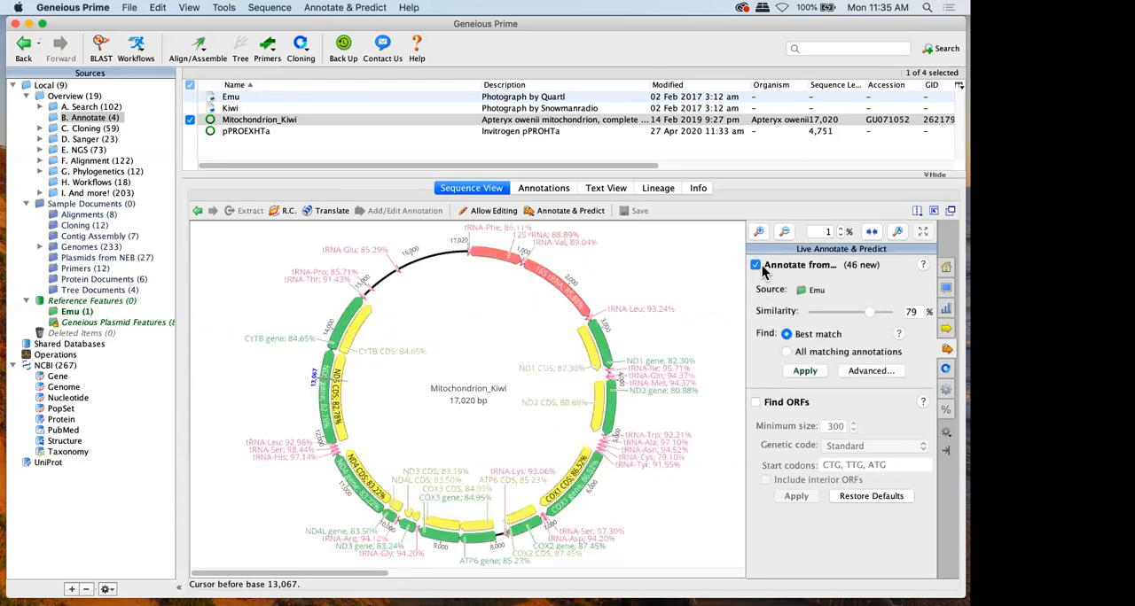
click(795, 377)
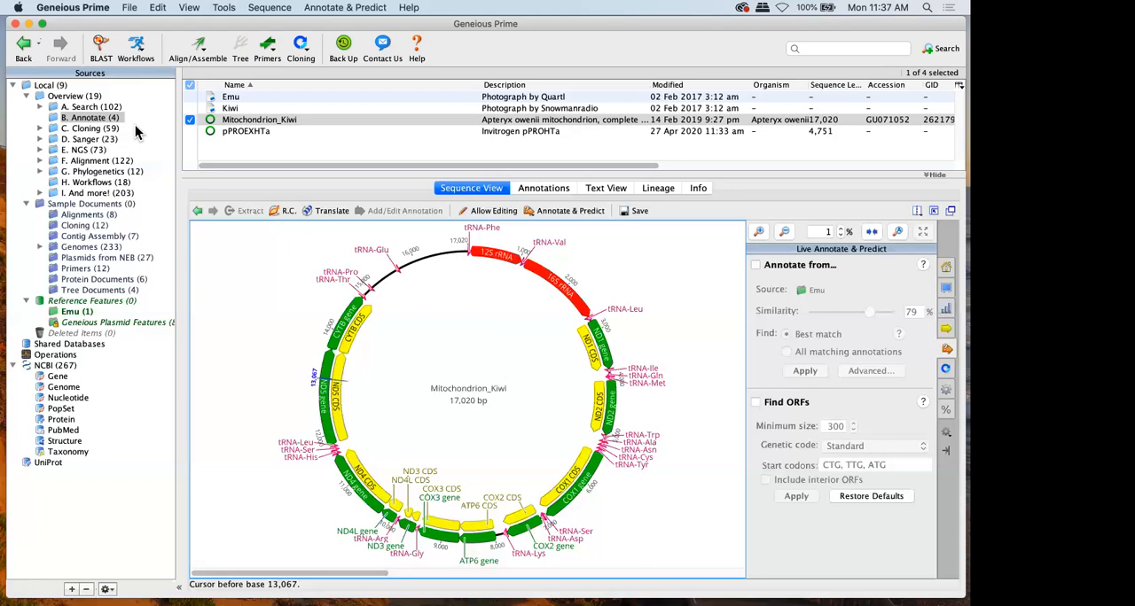
Expand the C. Cloning folder and open the DCN gene sequence in Primer design
click(83, 130)
key(Return)
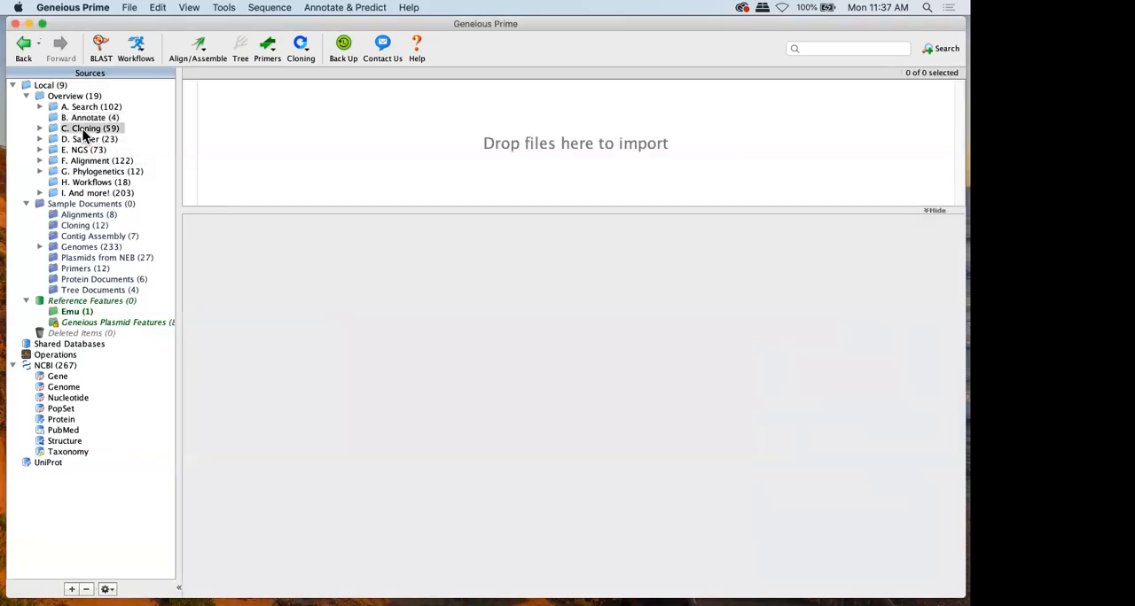
click(39, 129)
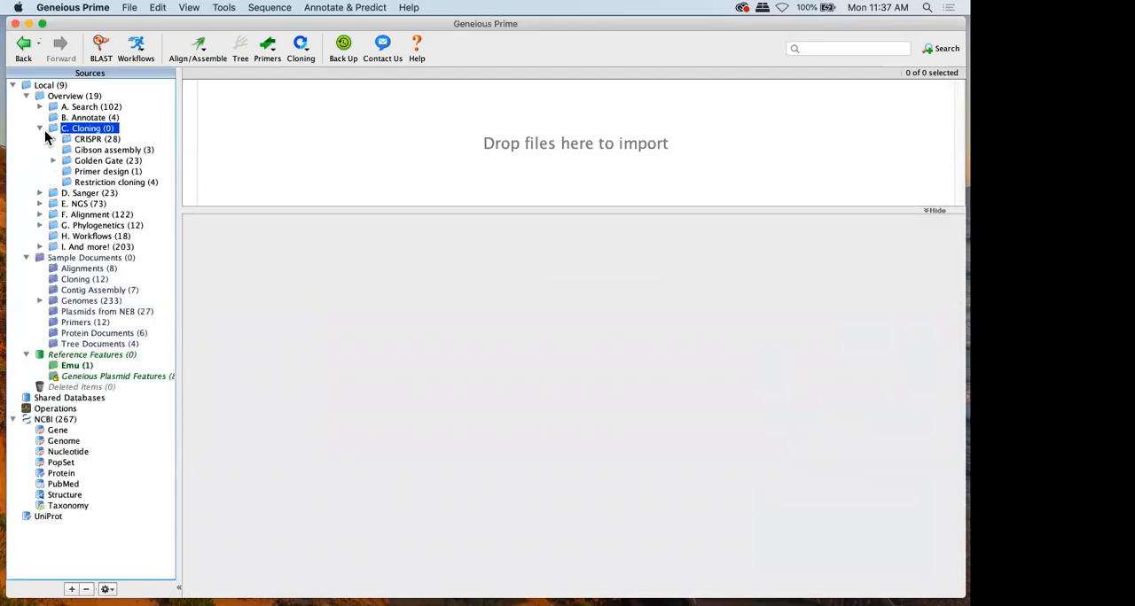
click(104, 171)
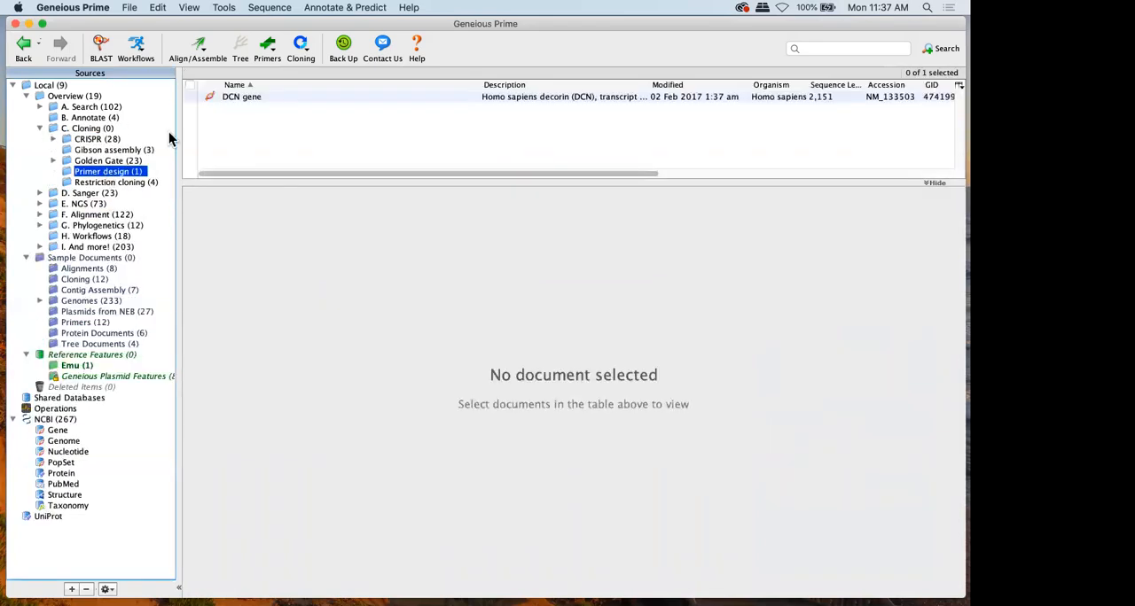
click(244, 97)
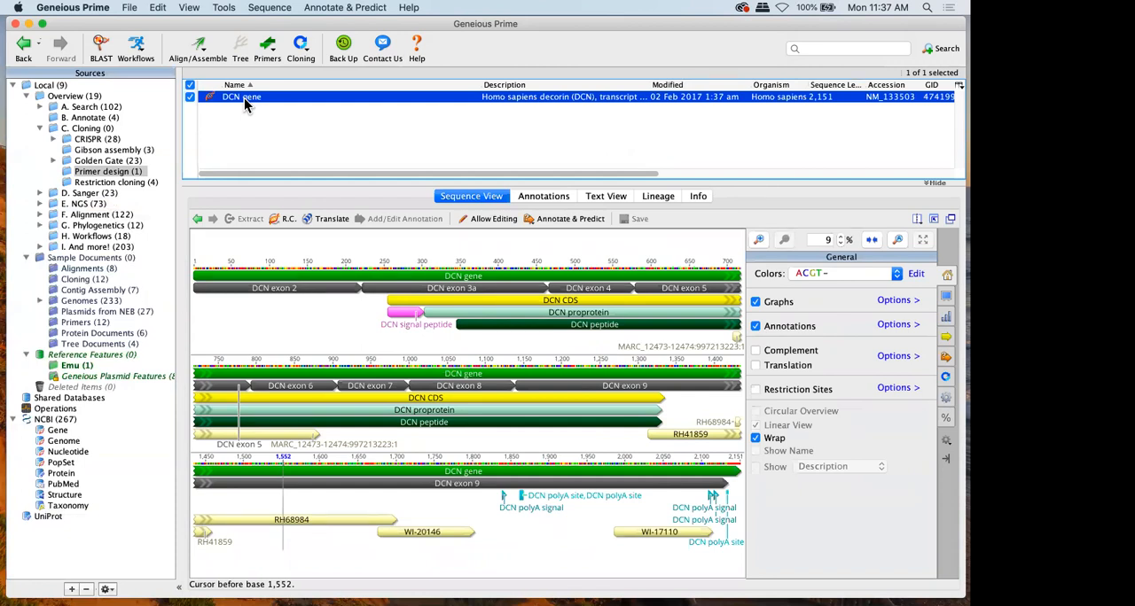
Show only the CDS annotation type on the DCN gene sequence and turn off wrapping
click(945, 337)
click(754, 317)
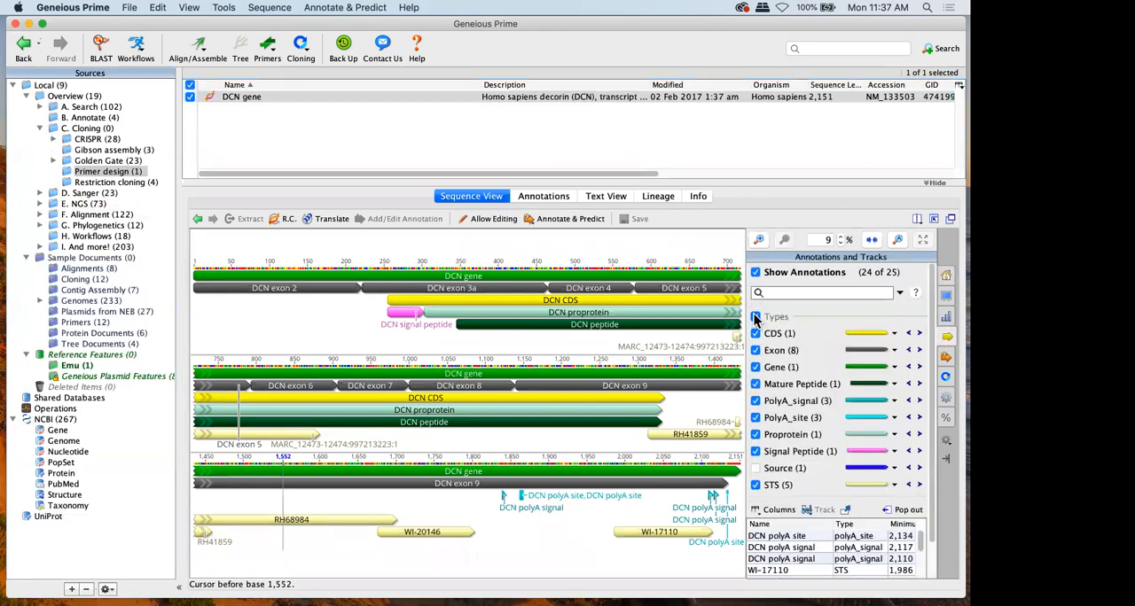
click(754, 334)
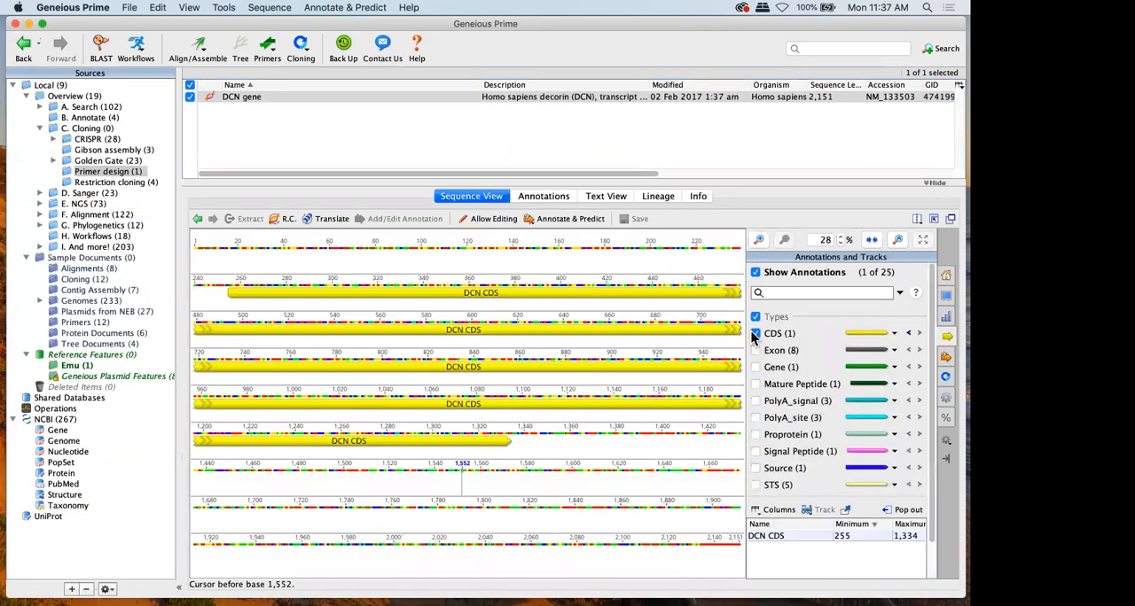
click(943, 275)
click(755, 438)
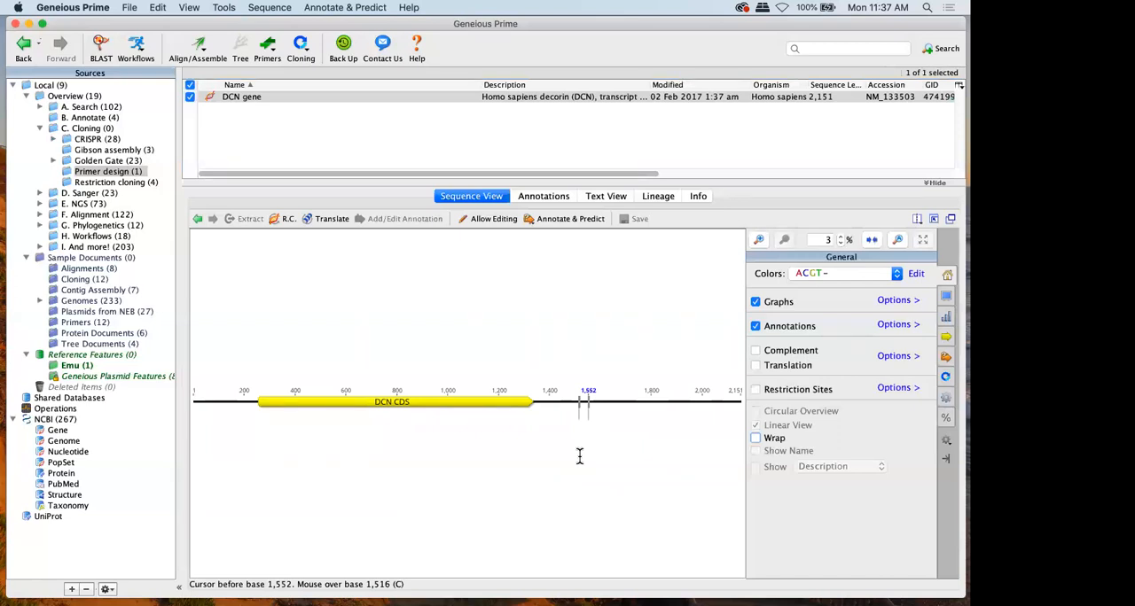
Select the DCN CDS annotation and open Design New Primers for it, keeping the dialog clear of the sequence
click(460, 372)
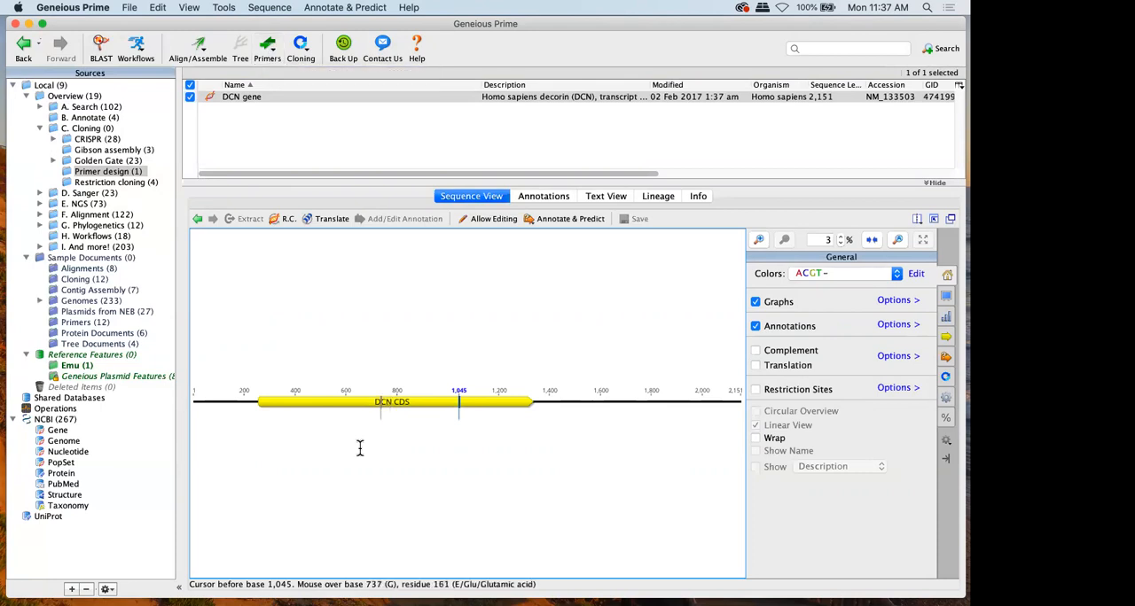
click(339, 407)
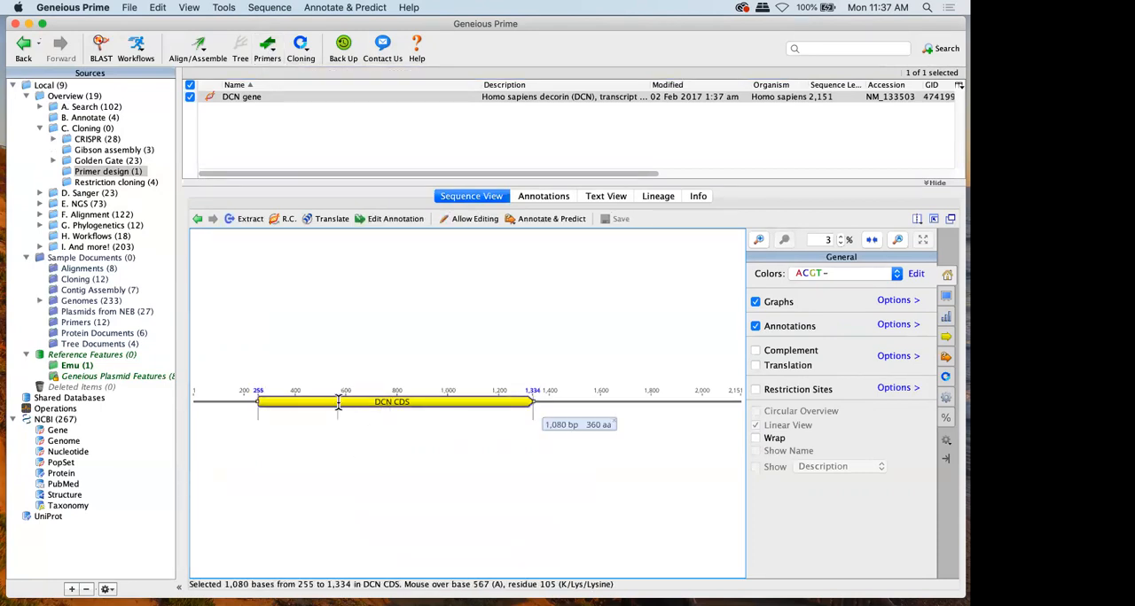
click(267, 54)
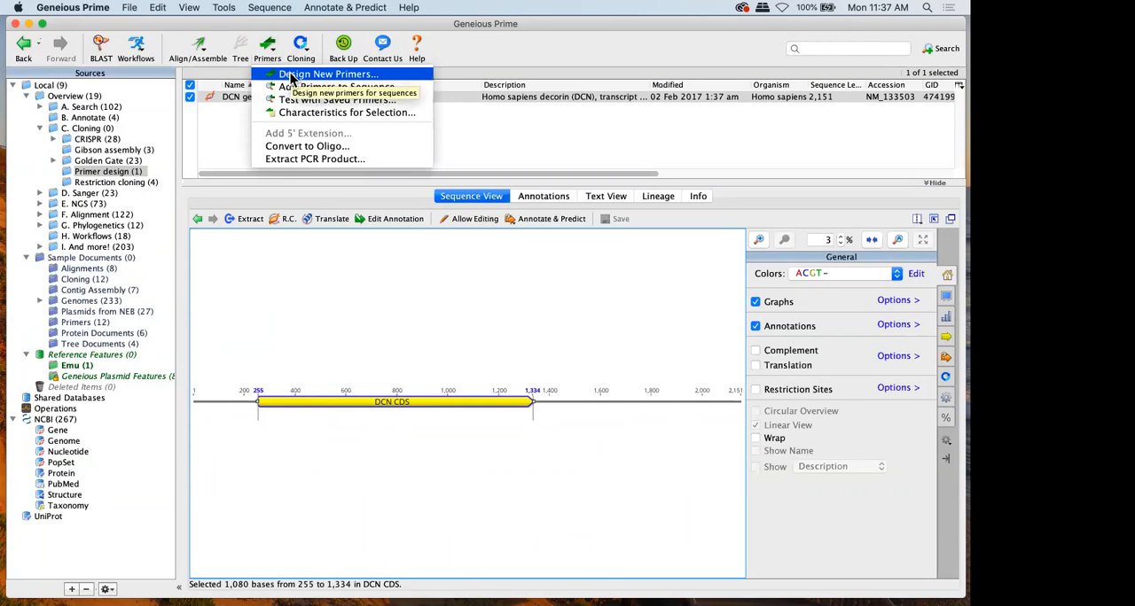
click(290, 76)
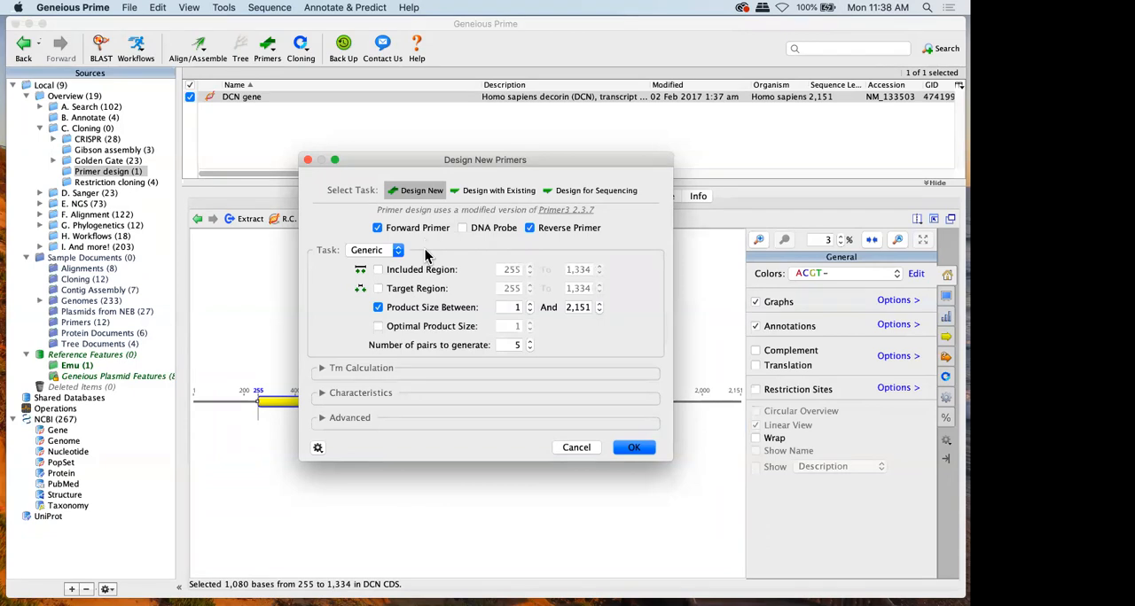
drag(423, 166, 436, 47)
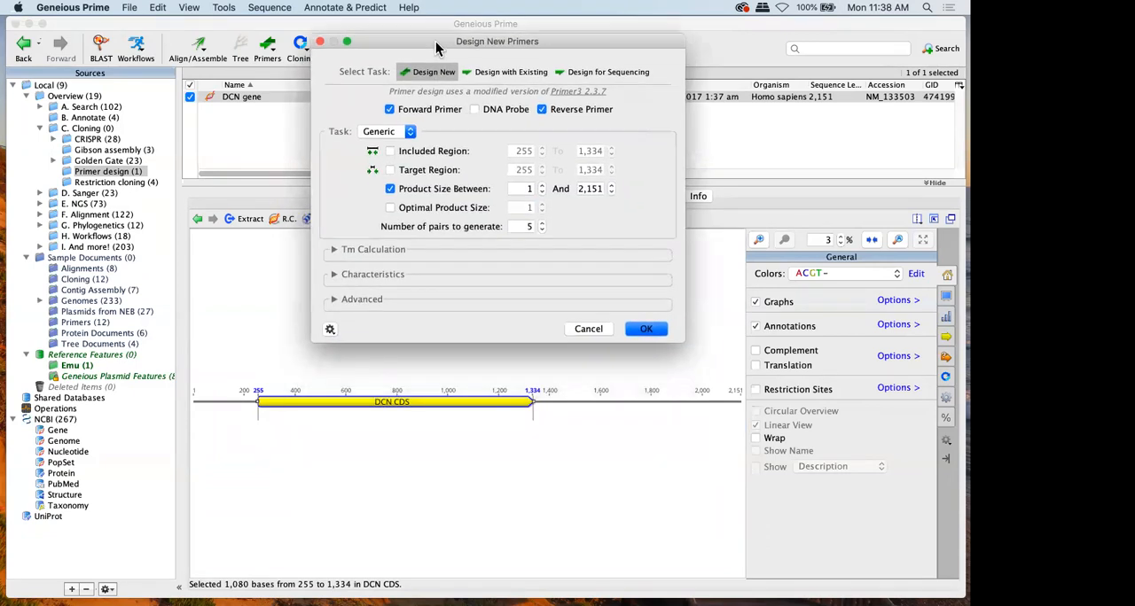
Enable both the included region and the target region for the generic primer design task
click(418, 152)
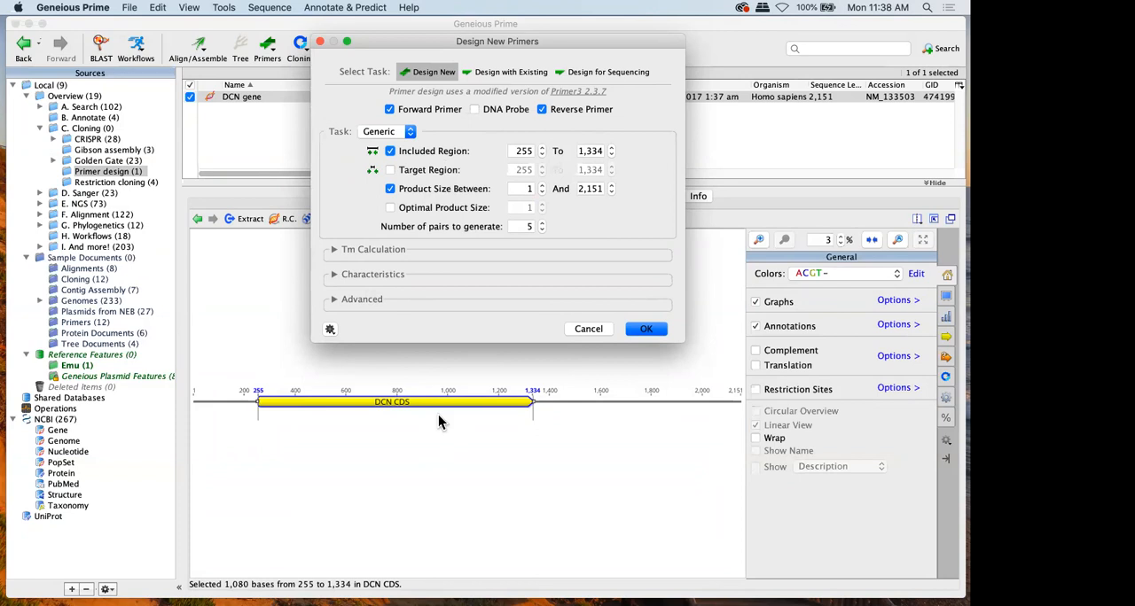
click(401, 151)
click(407, 171)
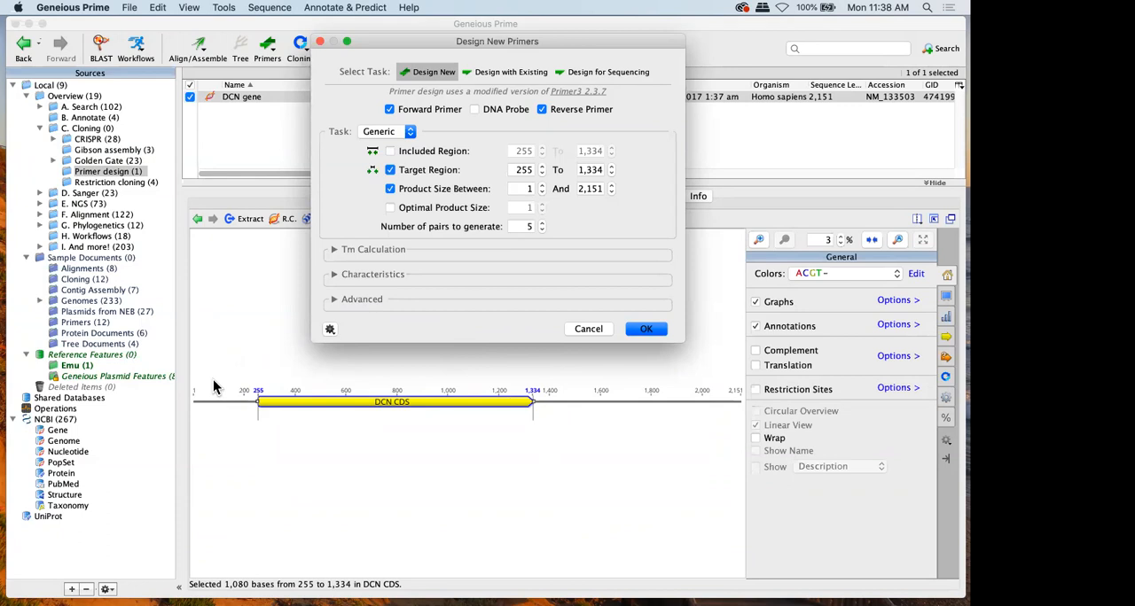
click(389, 152)
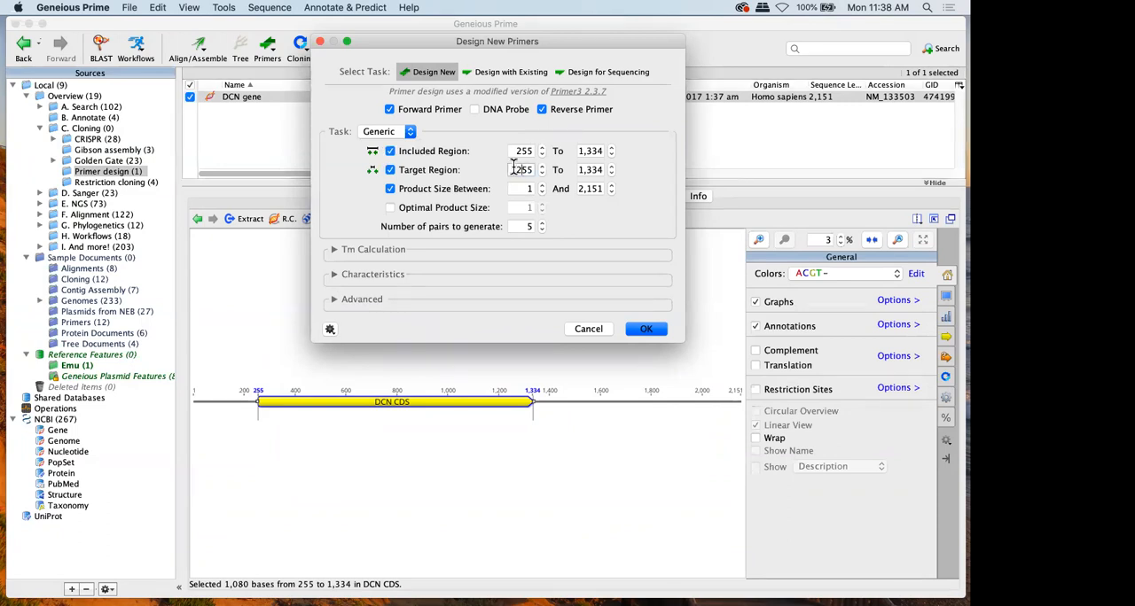
Try to design primers with the target region set to 155 to 1,434
key(BackSpace)
text(1)
click(598, 169)
key(BackSpace)
text(4)
click(645, 328)
click(592, 217)
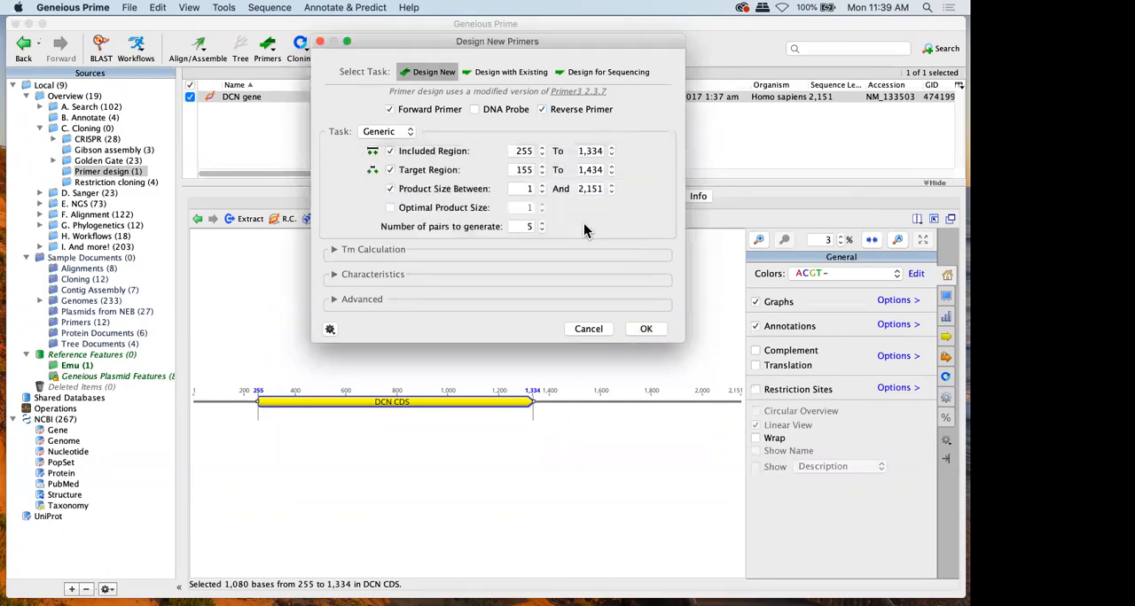
Set the target region for primer design to 255 to 1,334
click(522, 168)
key(BackSpace)
text(2)
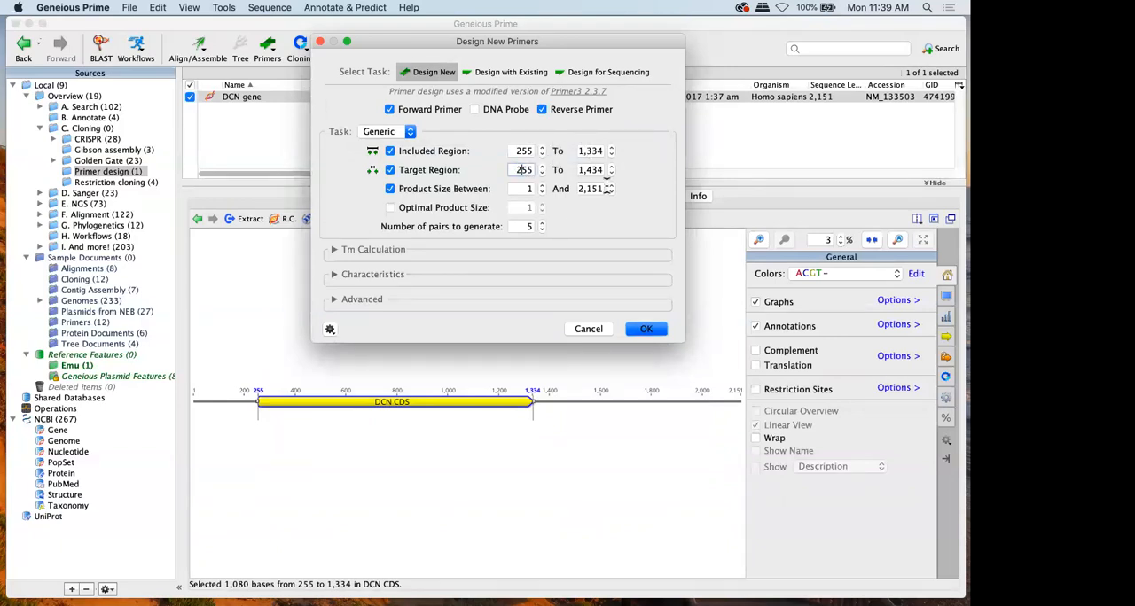
click(592, 169)
key(BackSpace)
text(3)
Set the included region to 155 to 1,434 and generate the primer pairs
click(592, 151)
key(BackSpace)
text(4)
click(522, 151)
key(BackSpace)
text(1)
click(646, 329)
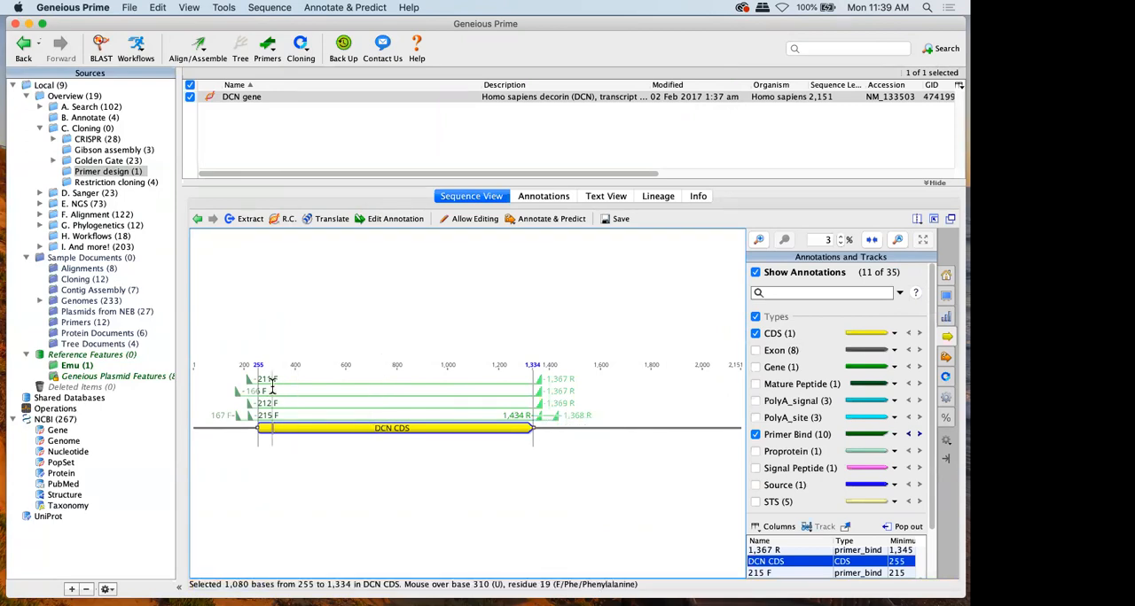
Examine the details of primer 211 F, including its melting temperatures and number of off-target sites
mouse_move(249, 385)
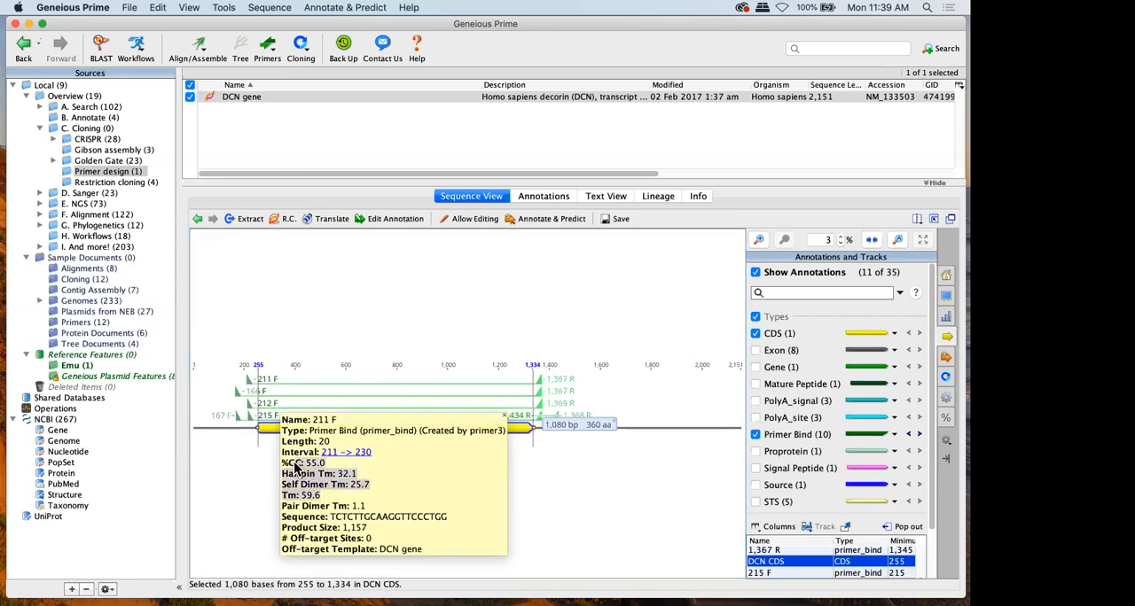
click(386, 536)
drag(386, 542, 295, 540)
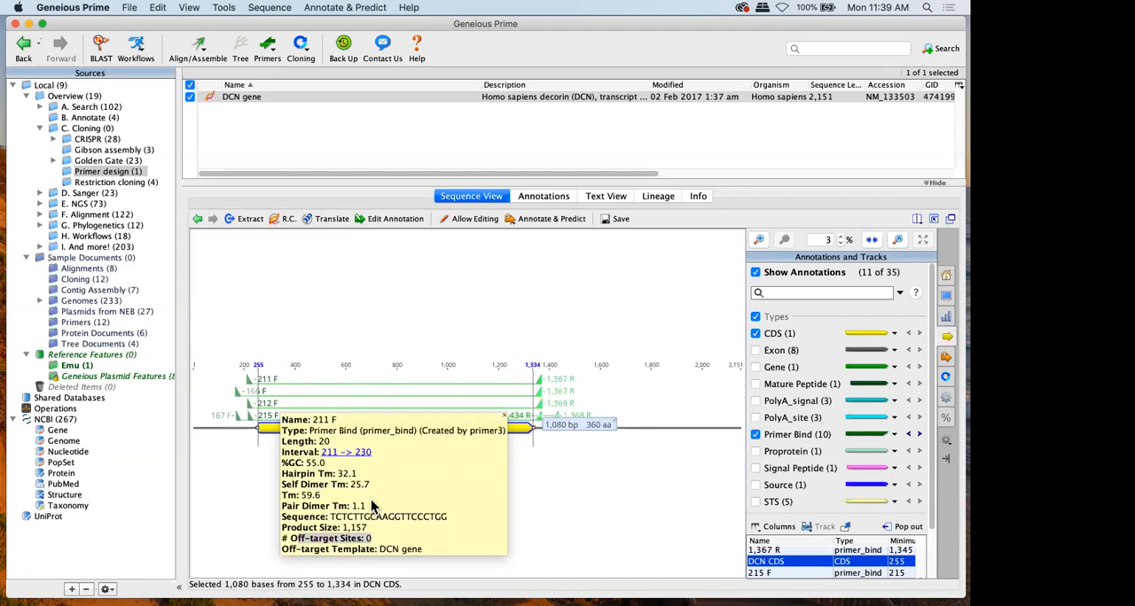
click(399, 320)
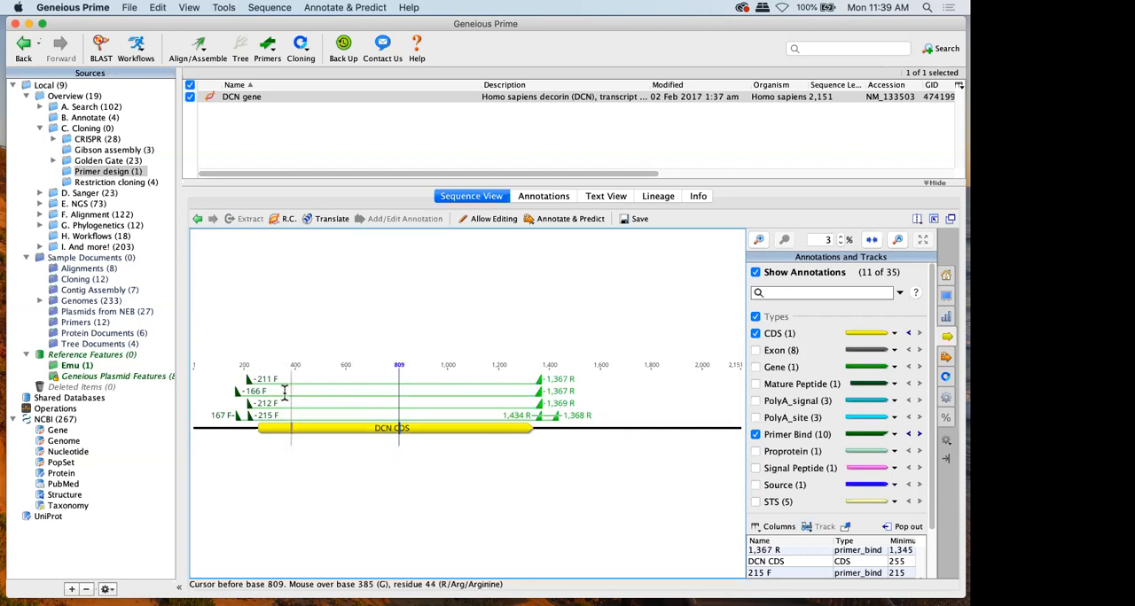
Delete primers 211 F and 166 F together with their associated reverse primer annotations
click(252, 380)
click(253, 383)
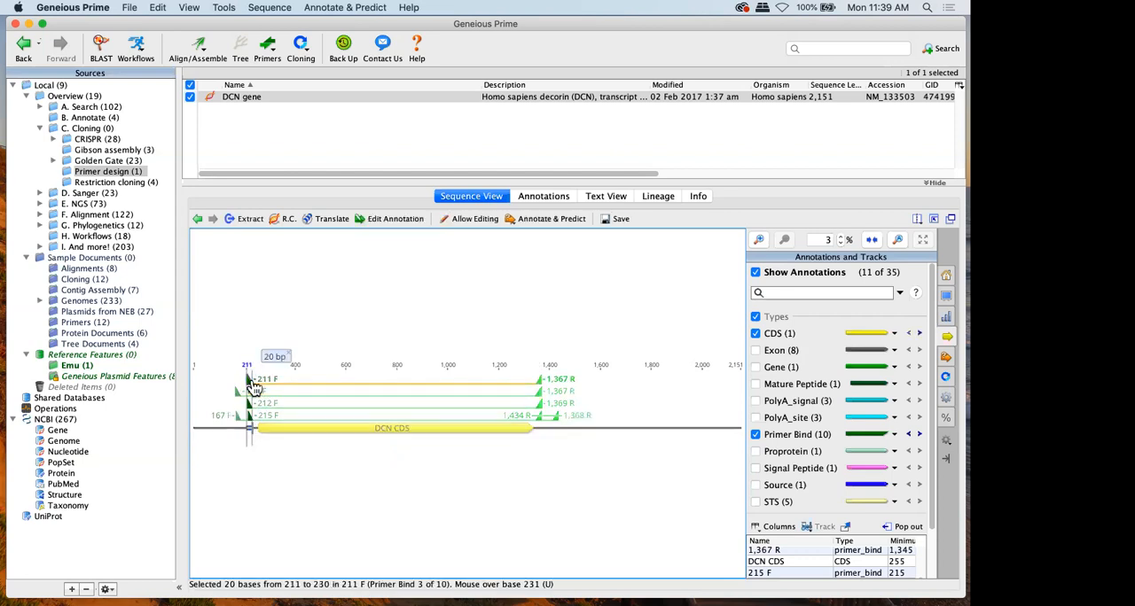
mouse_move(254, 388)
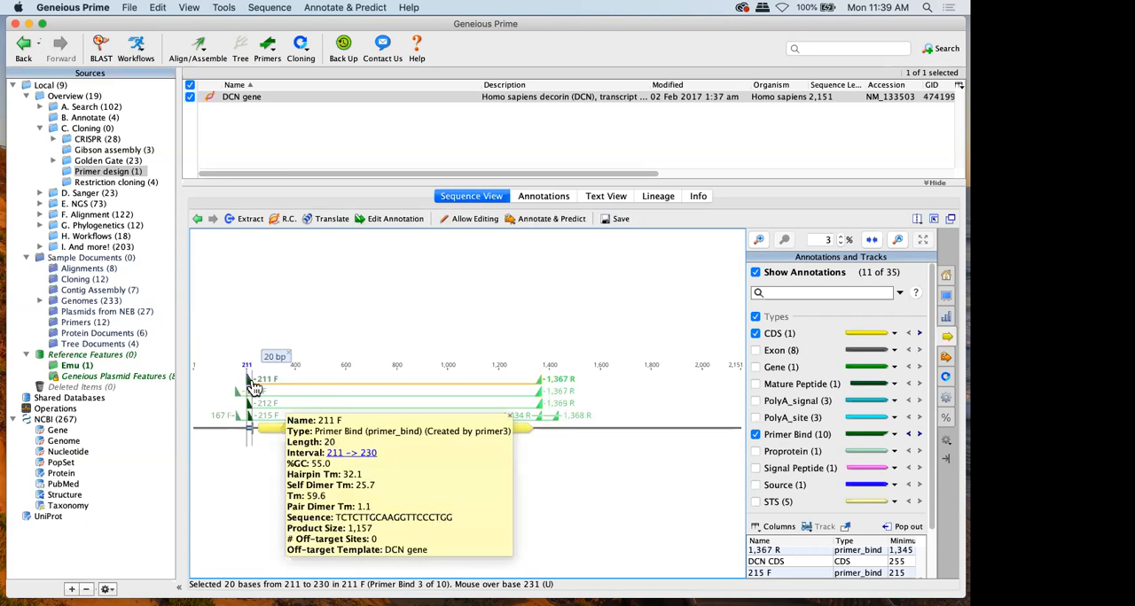
key(Delete)
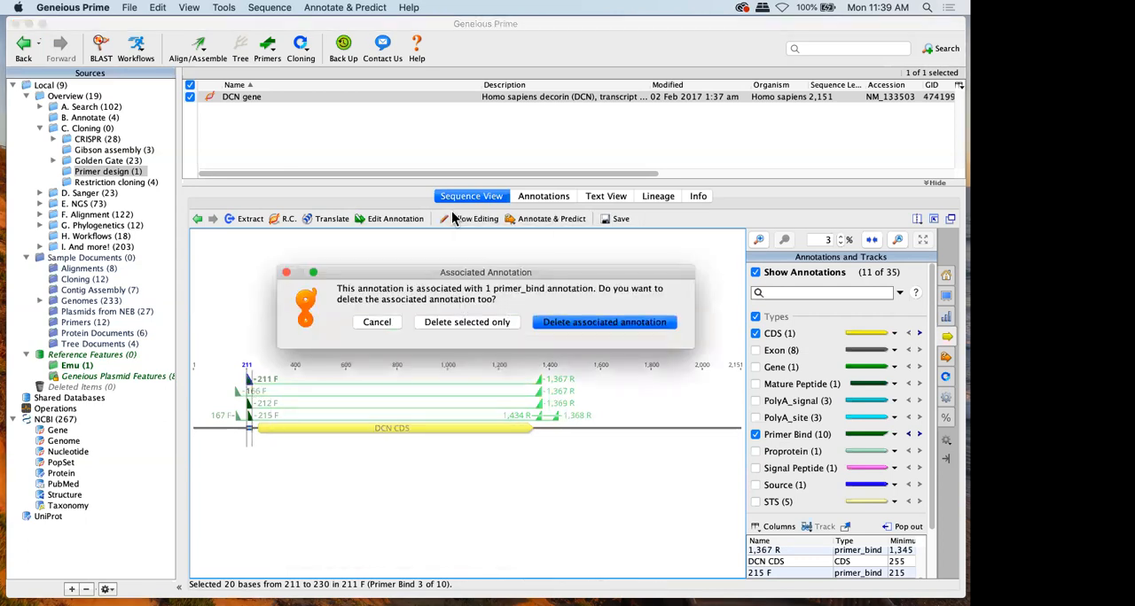
click(546, 337)
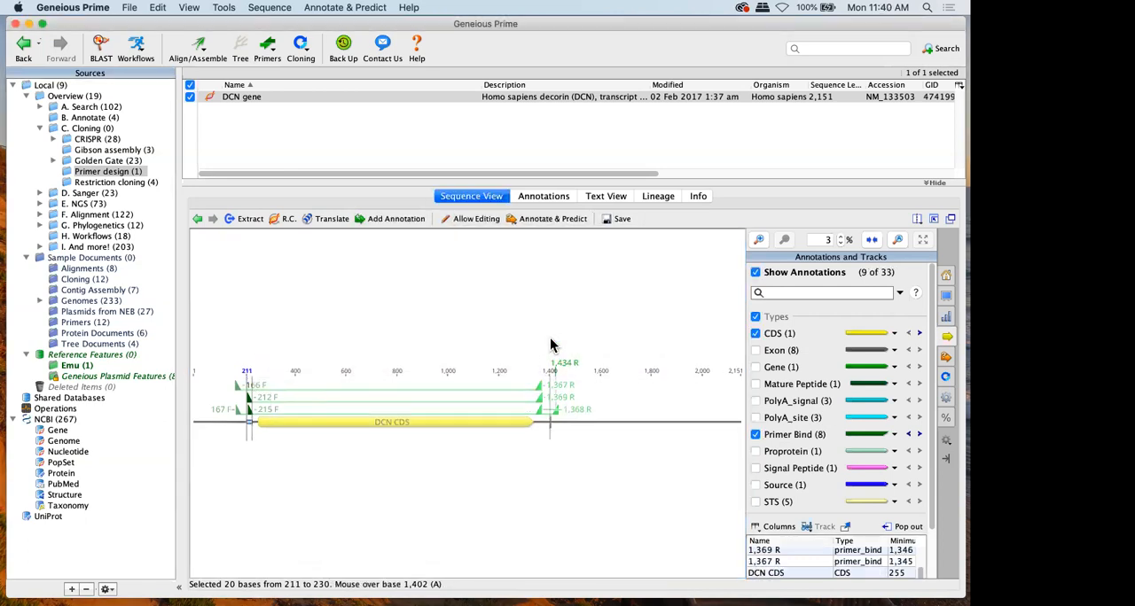
click(240, 387)
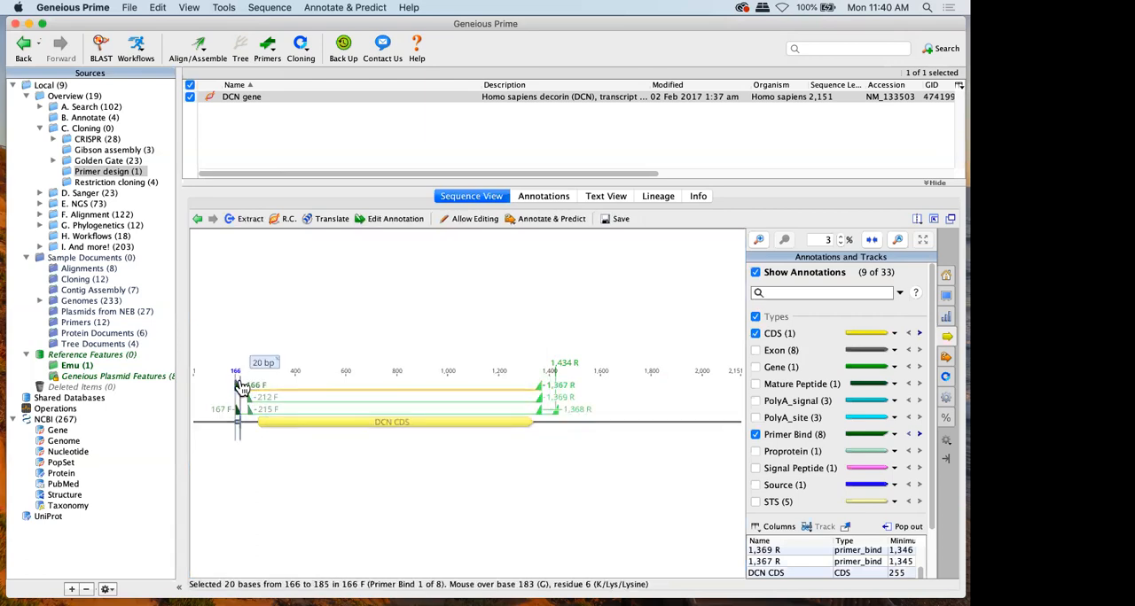
key(Delete)
click(569, 341)
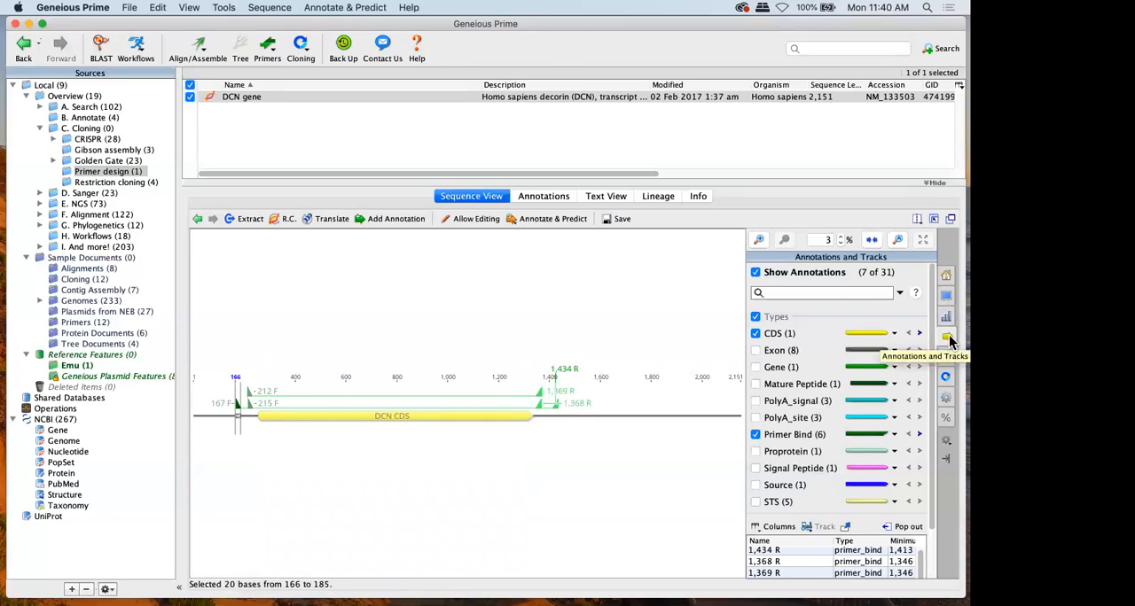
Delete all primer_bind annotations from the DCN gene sequence and save the document
click(872, 436)
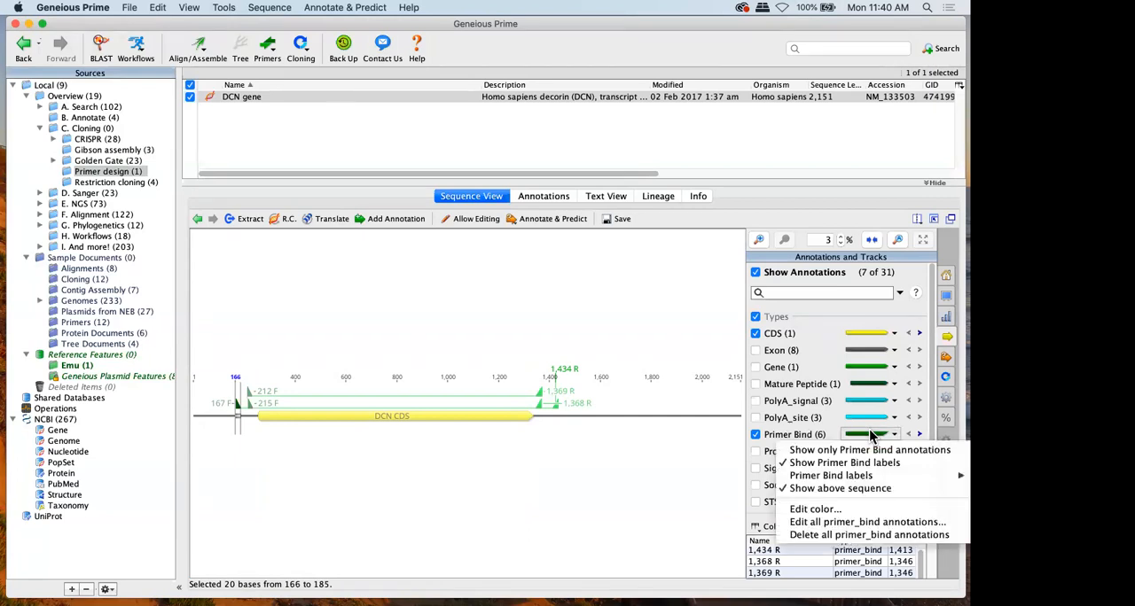
click(862, 536)
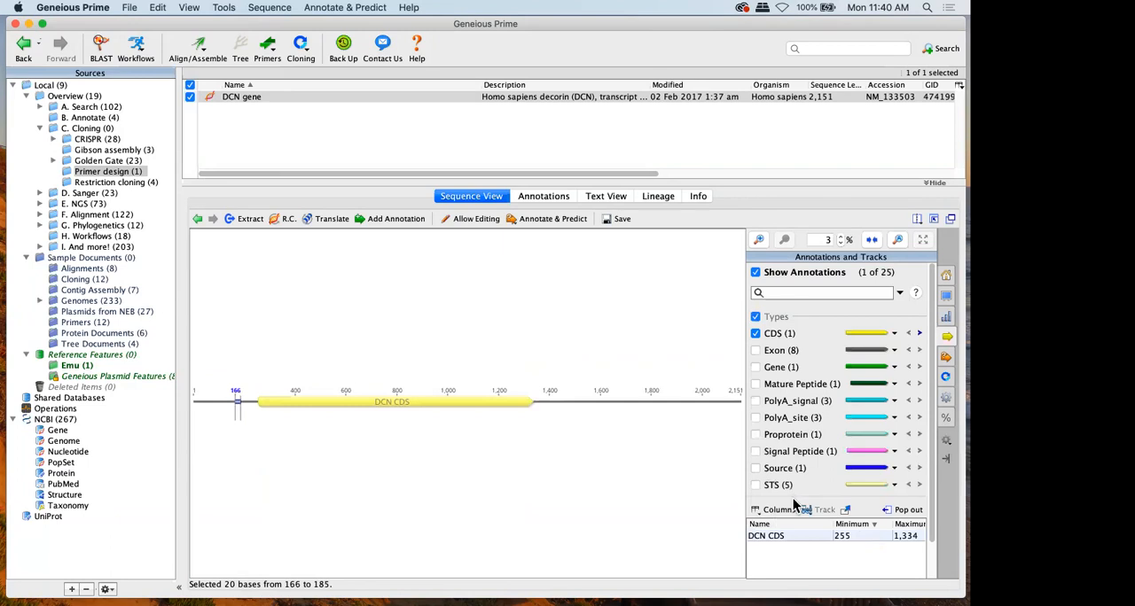
click(625, 229)
click(635, 220)
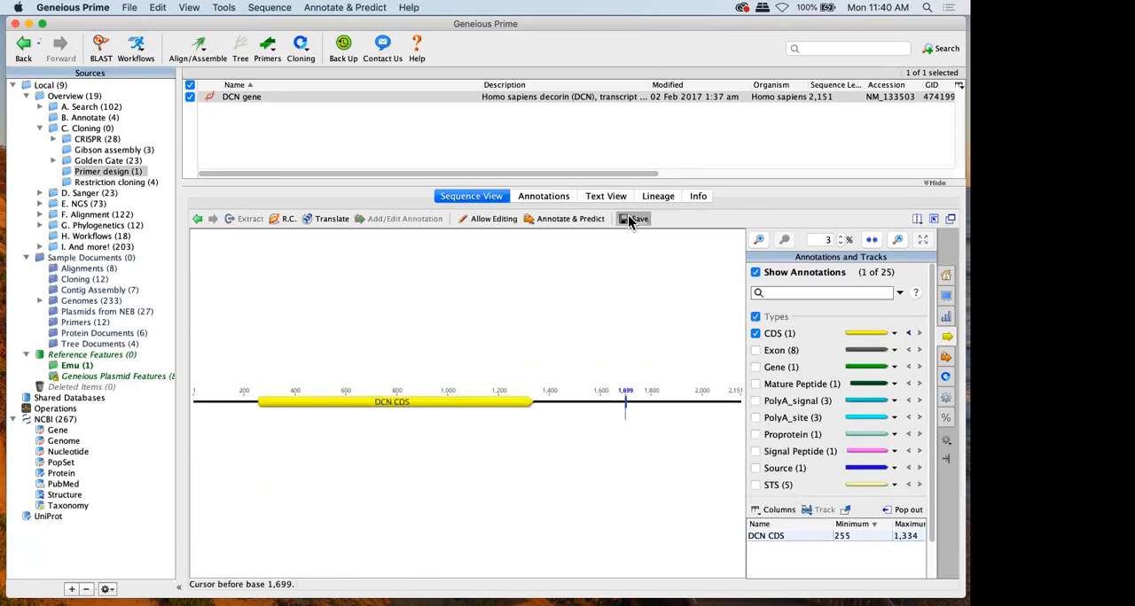
Design one primer pair for the DCN CDS using the Precise task with included region 255 to 1,334
click(333, 407)
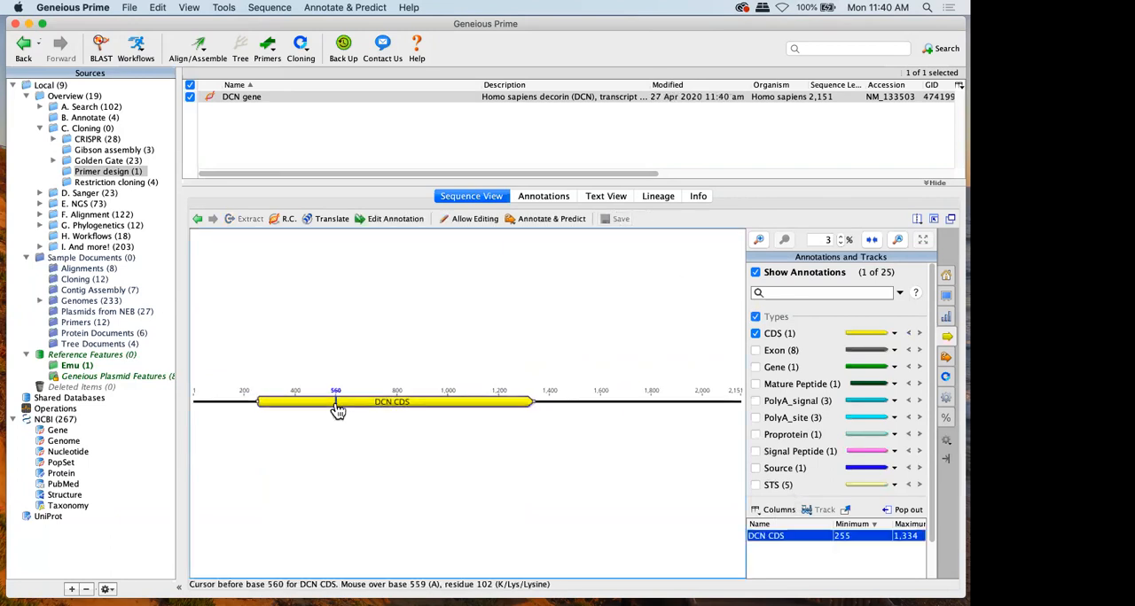
click(269, 53)
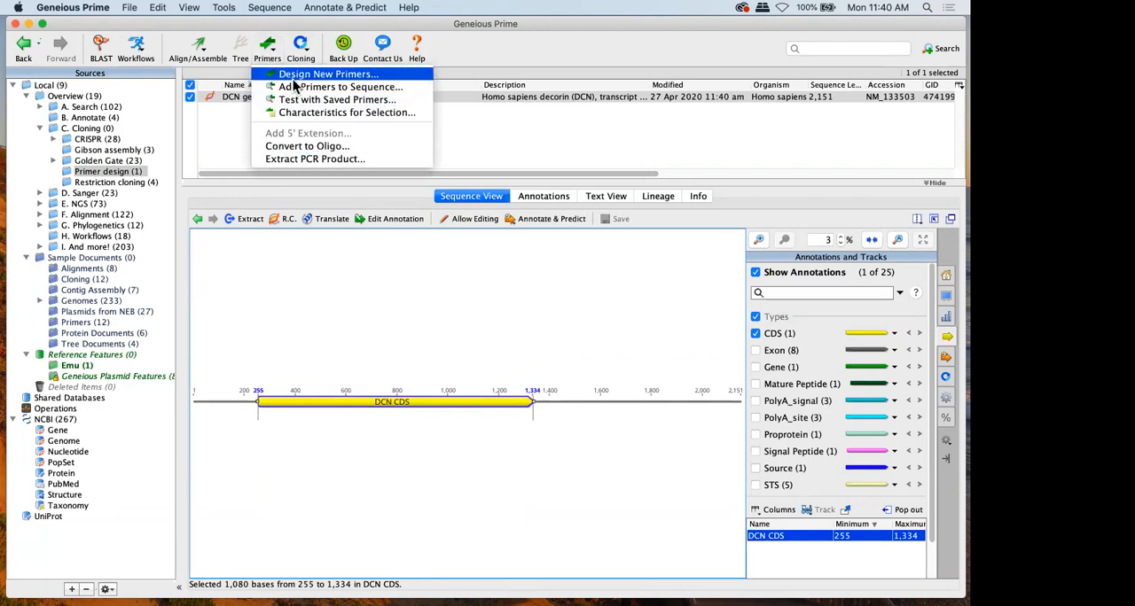
click(297, 76)
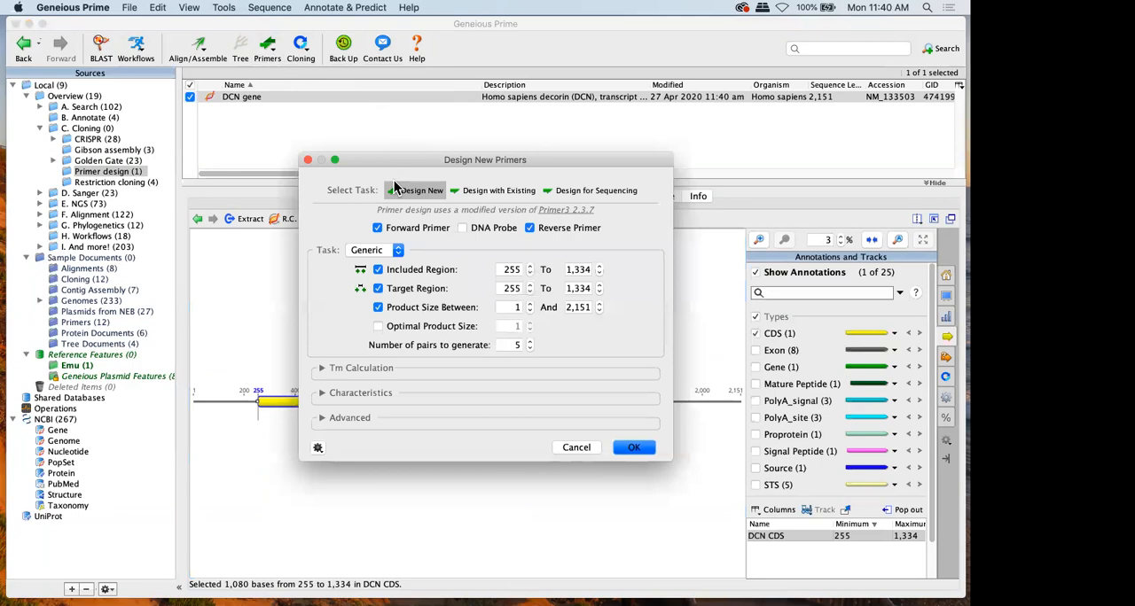
click(371, 253)
click(370, 260)
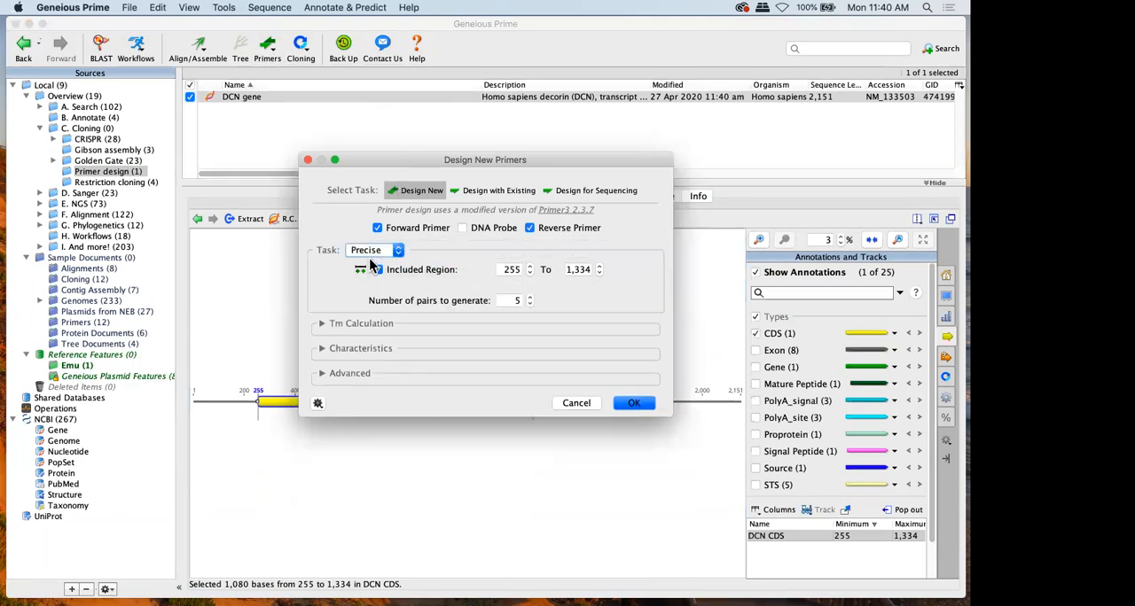
click(514, 300)
text(1)
click(628, 404)
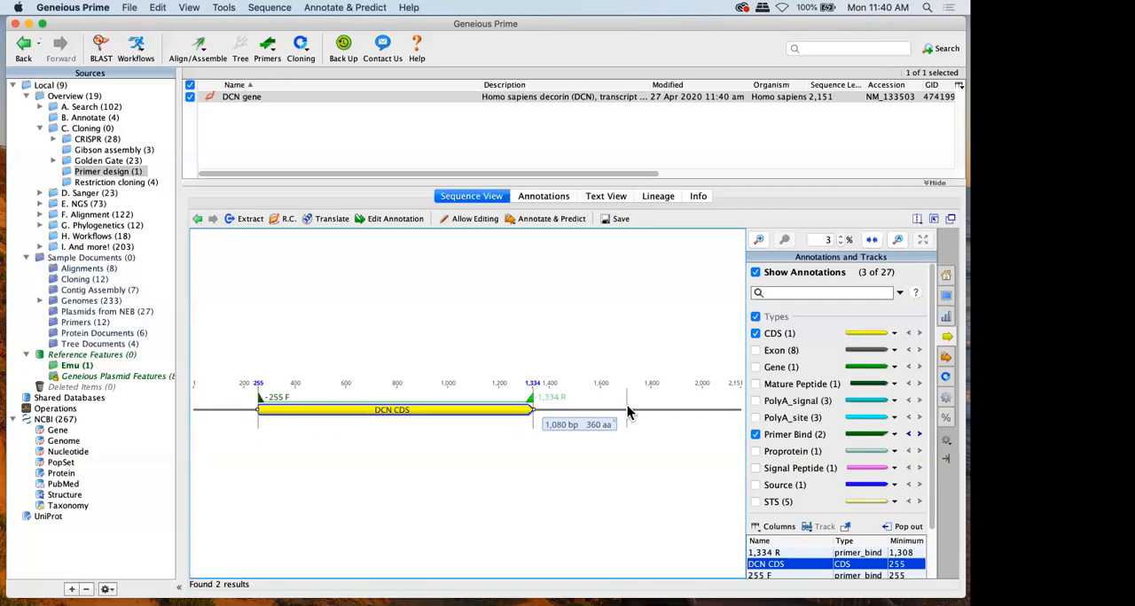
Try to design one primer pair for the DCN CDS using the Precise task with the included region turned off
click(266, 47)
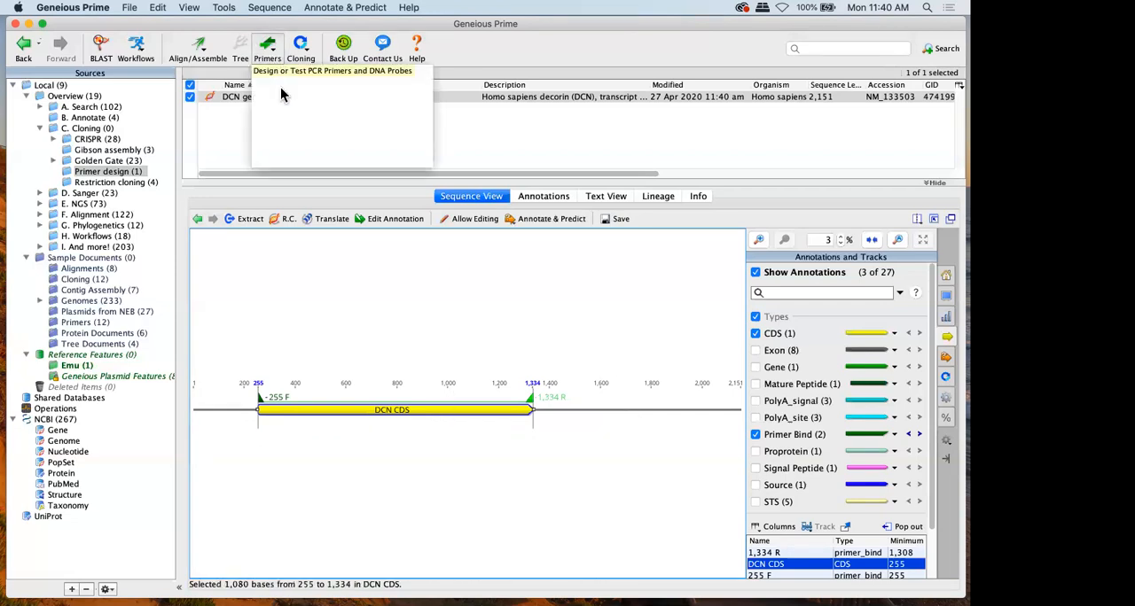
click(345, 73)
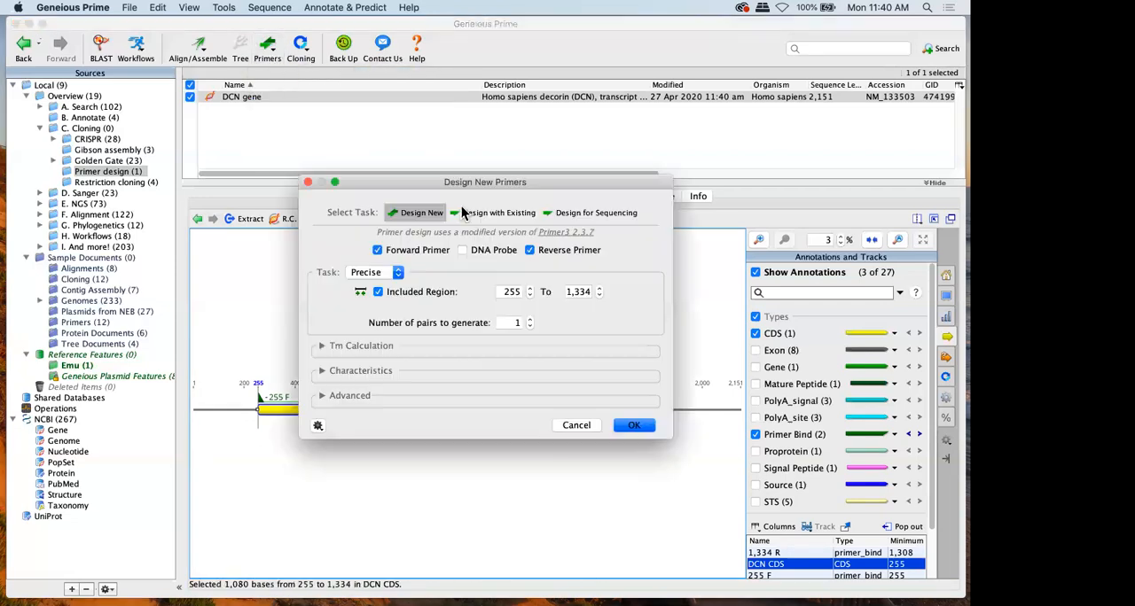
click(396, 292)
key(Return)
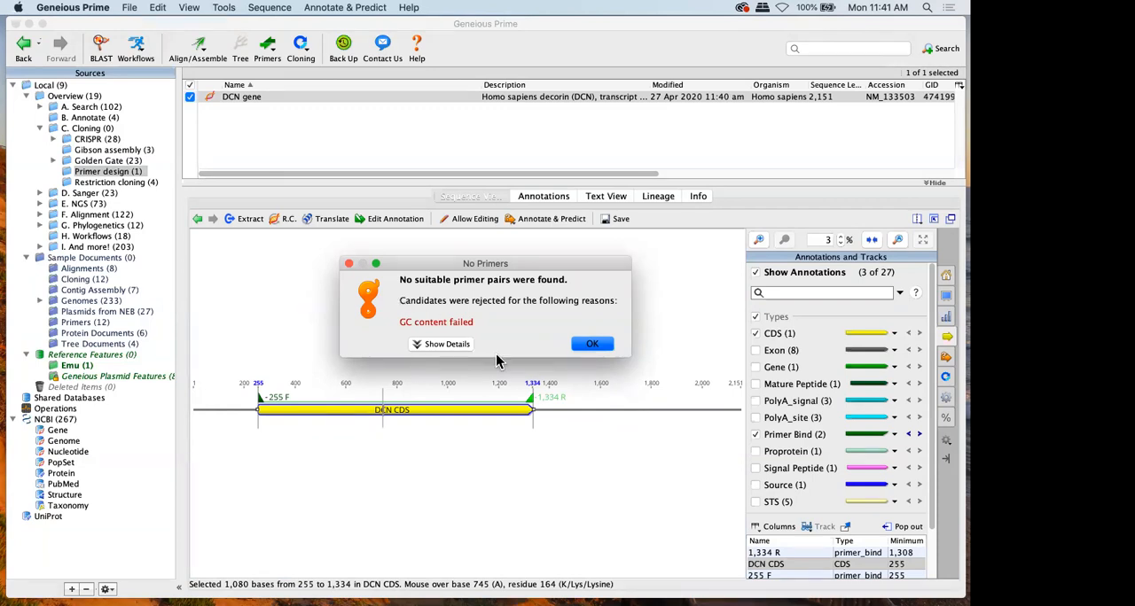
click(578, 345)
Start another primer design and widen the allowed primer GC content to a minimum of 10% and a maximum of 90%
click(264, 53)
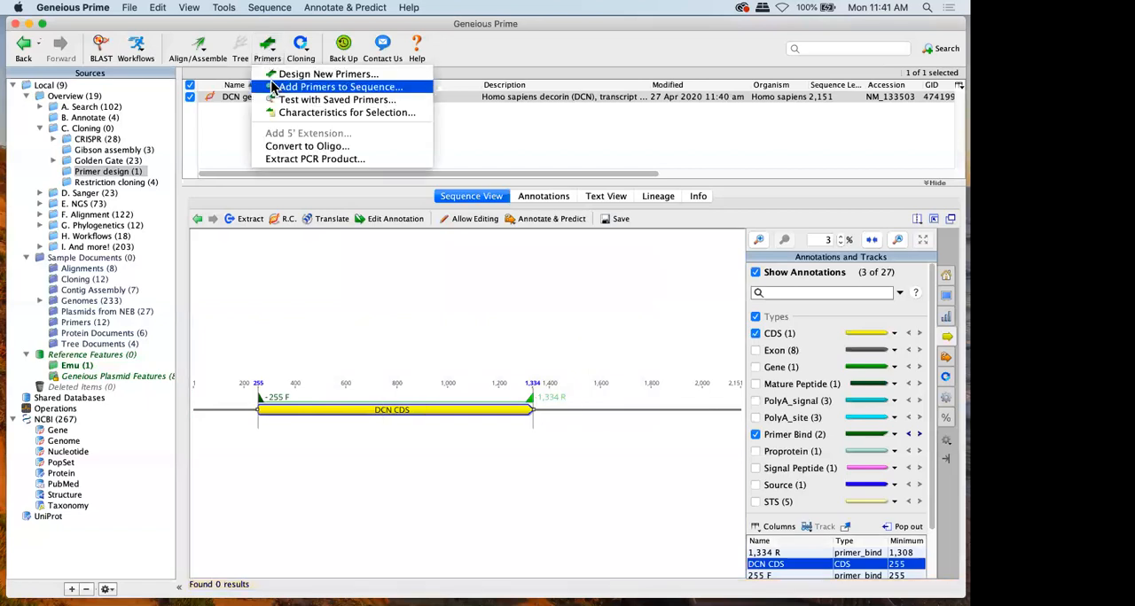
click(328, 74)
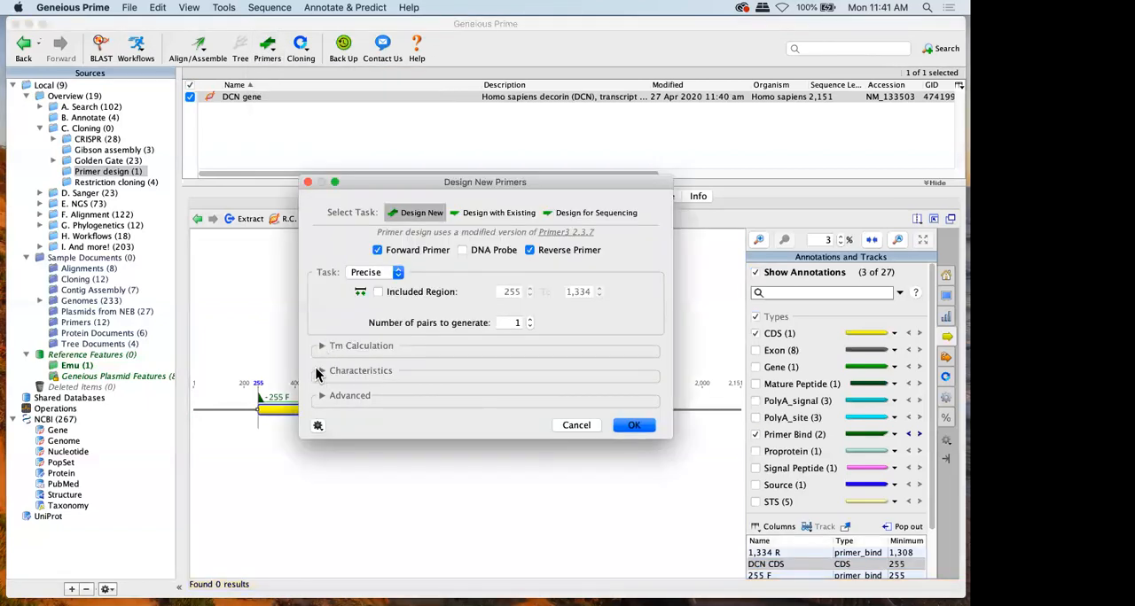
click(322, 371)
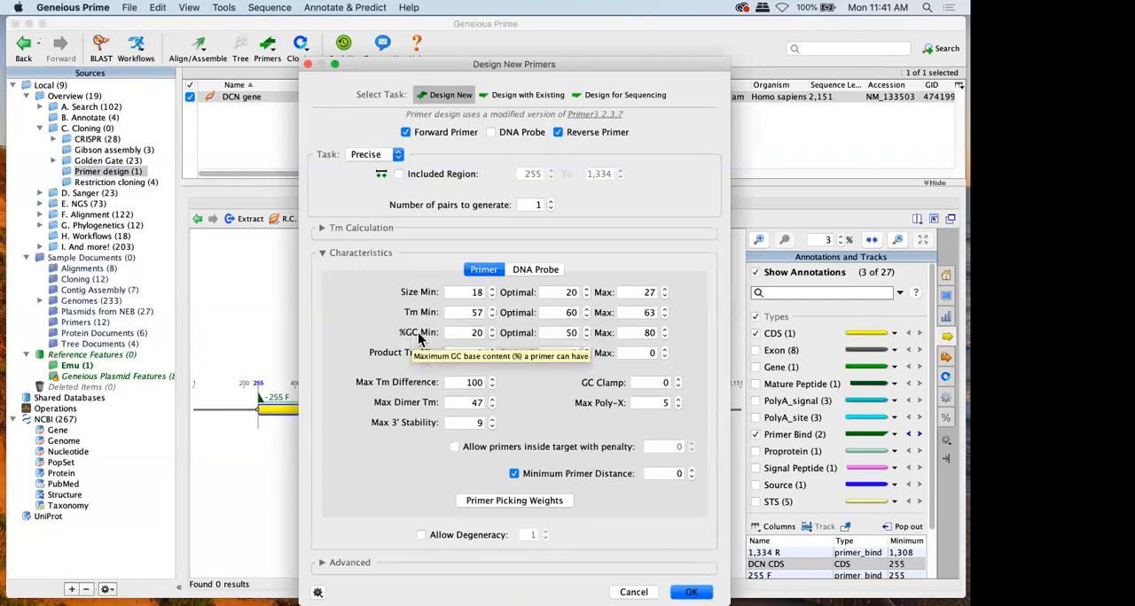
double_click(472, 340)
text(10)
click(629, 332)
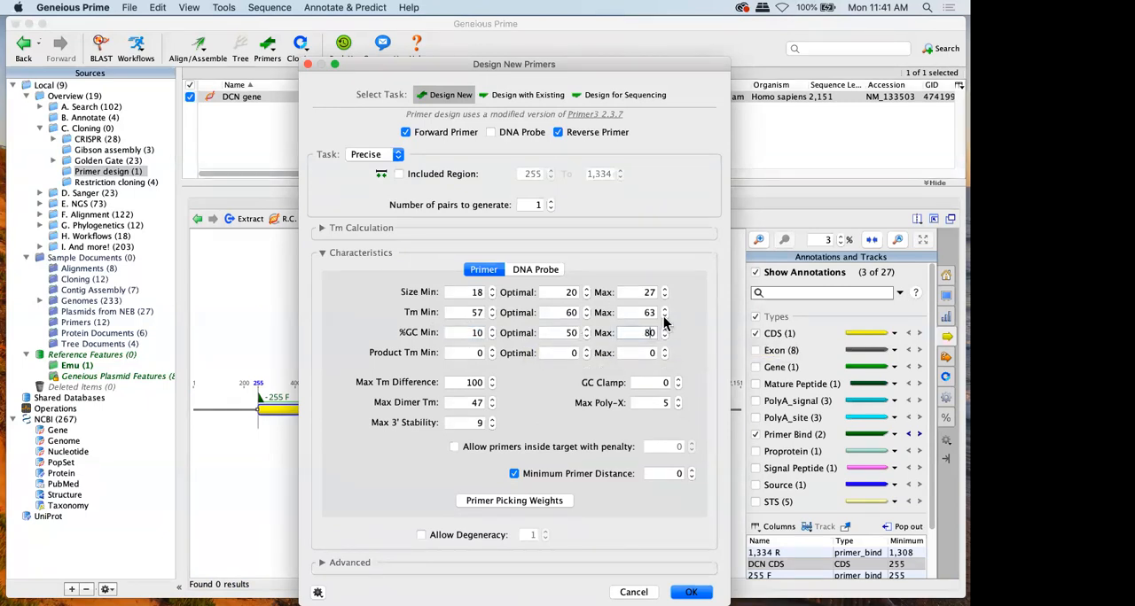
key(BackSpace)
text(9)
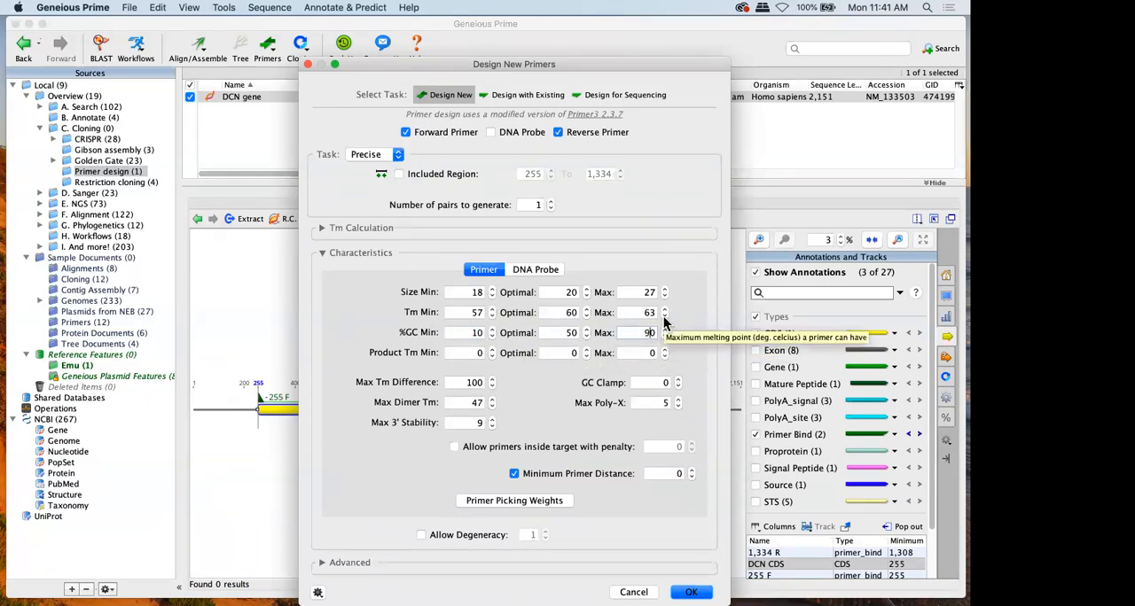
Set the primer size to a minimum of 15 and a maximum of 35, and try the Precise primer design again
double_click(470, 293)
text(15)
click(647, 292)
key(BackSpace)
key(BackSpace)
text(3)
click(693, 592)
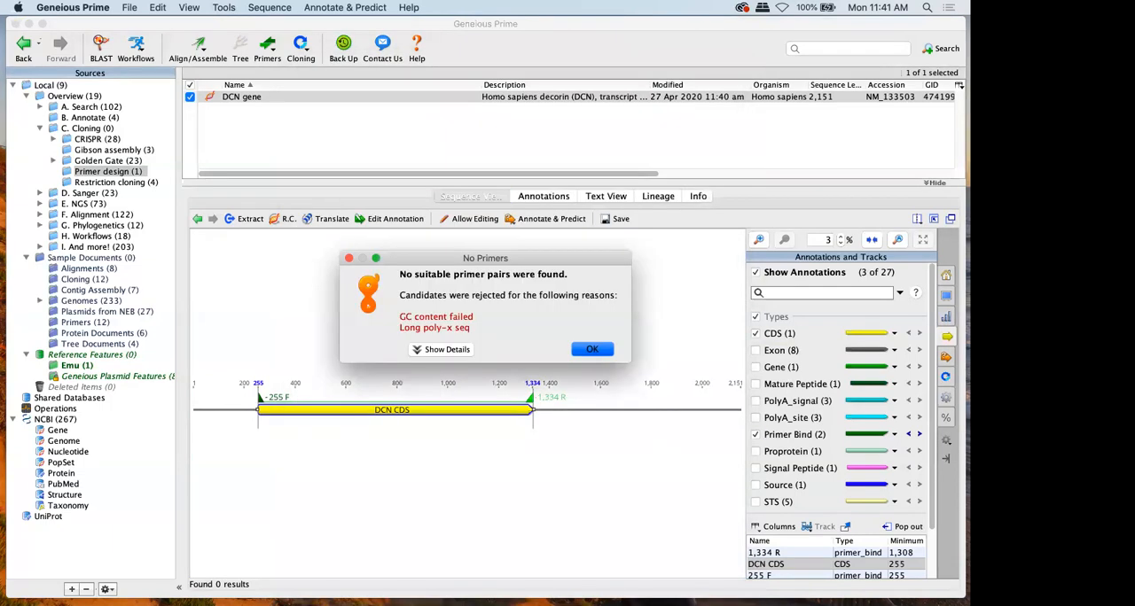
click(604, 353)
Select bases 768 to 793 within the DCN CDS at 100% zoom and show their nucleotide statistics
click(898, 240)
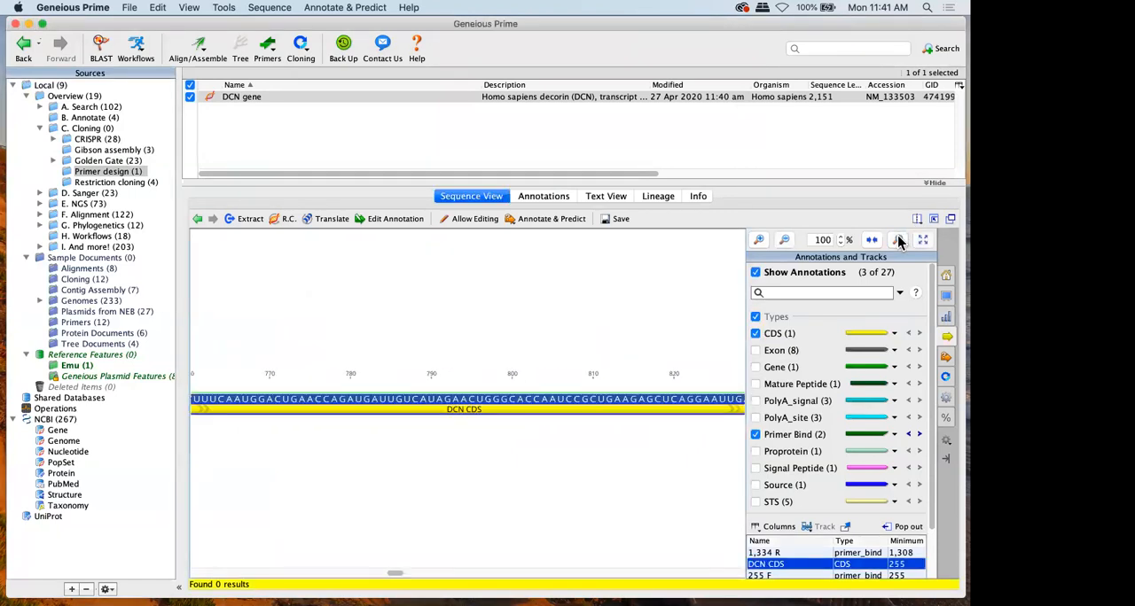
click(451, 399)
mouse_move(257, 371)
mouse_down()
mouse_move(479, 376)
mouse_move(430, 379)
mouse_up()
click(945, 417)
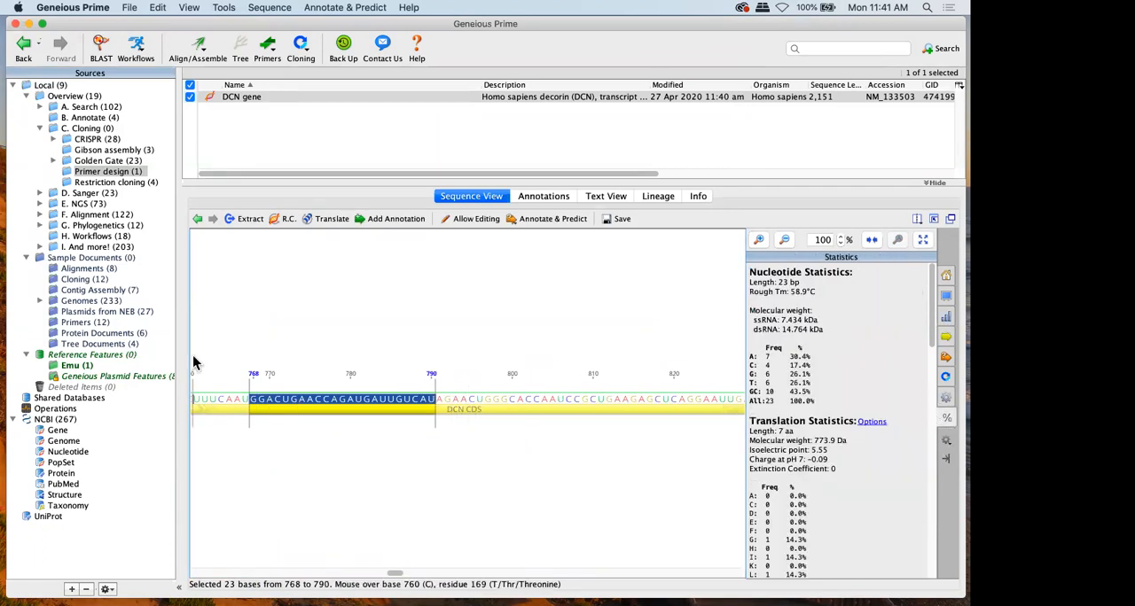
drag(254, 374, 458, 353)
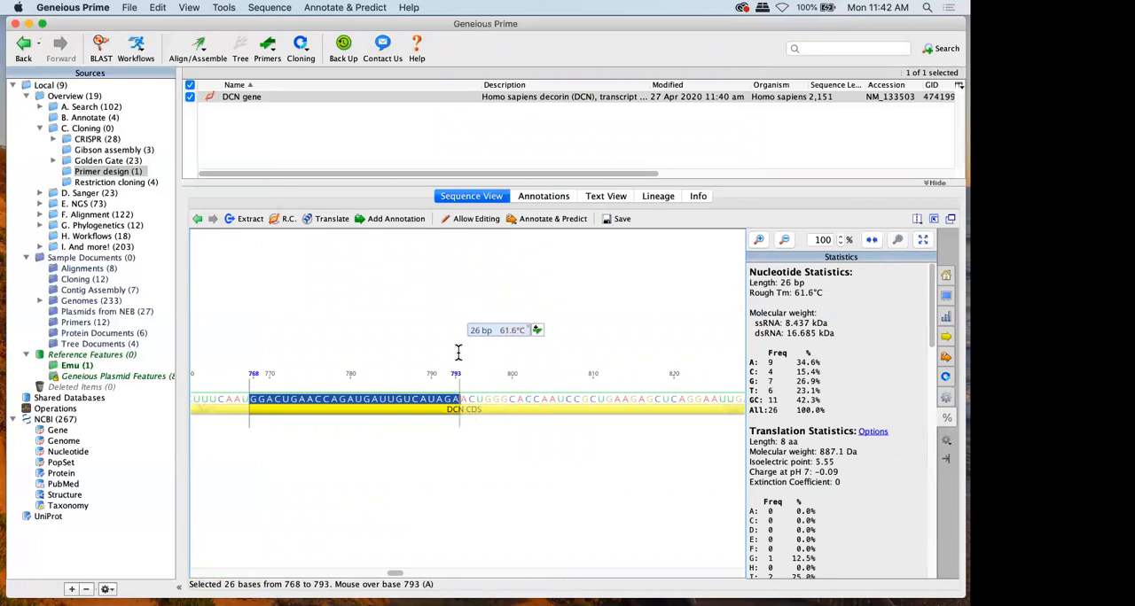
Add a forward Primer Bind annotation named Primer on the selected bases
click(537, 332)
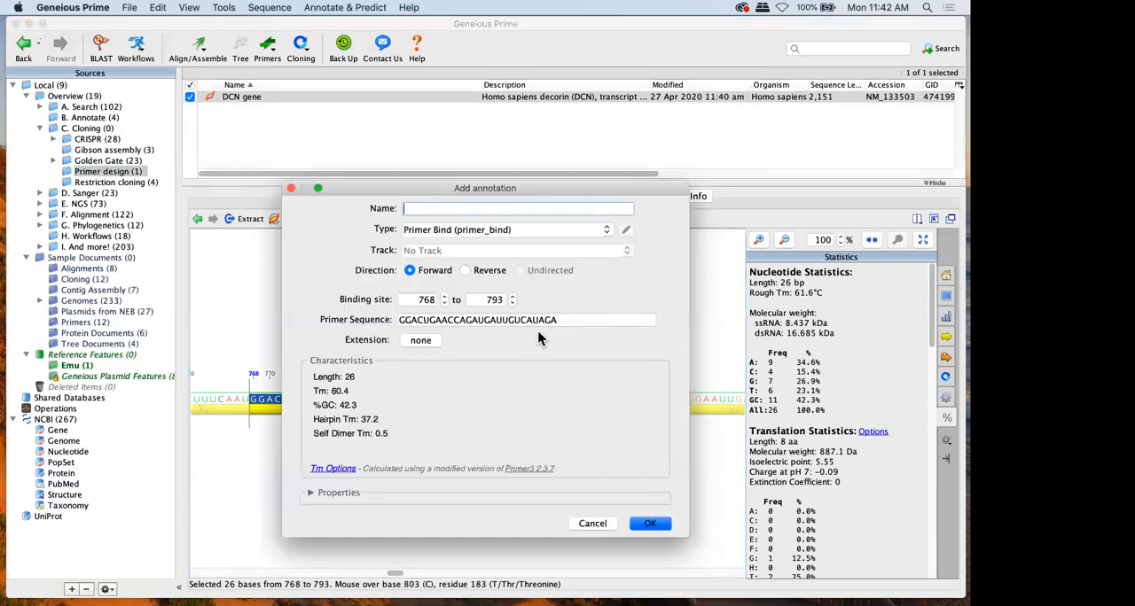
text(Primer)
key(Return)
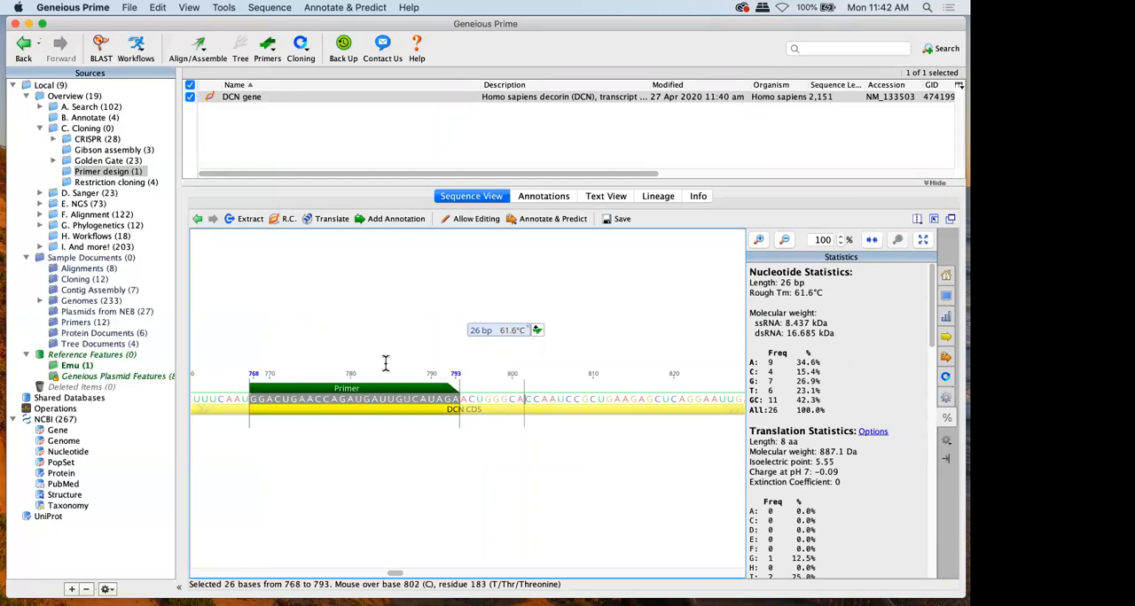
Check the new primer's details and add an AcaII restriction site (GGATCC) to its 5' extension
click(356, 393)
mouse_move(359, 396)
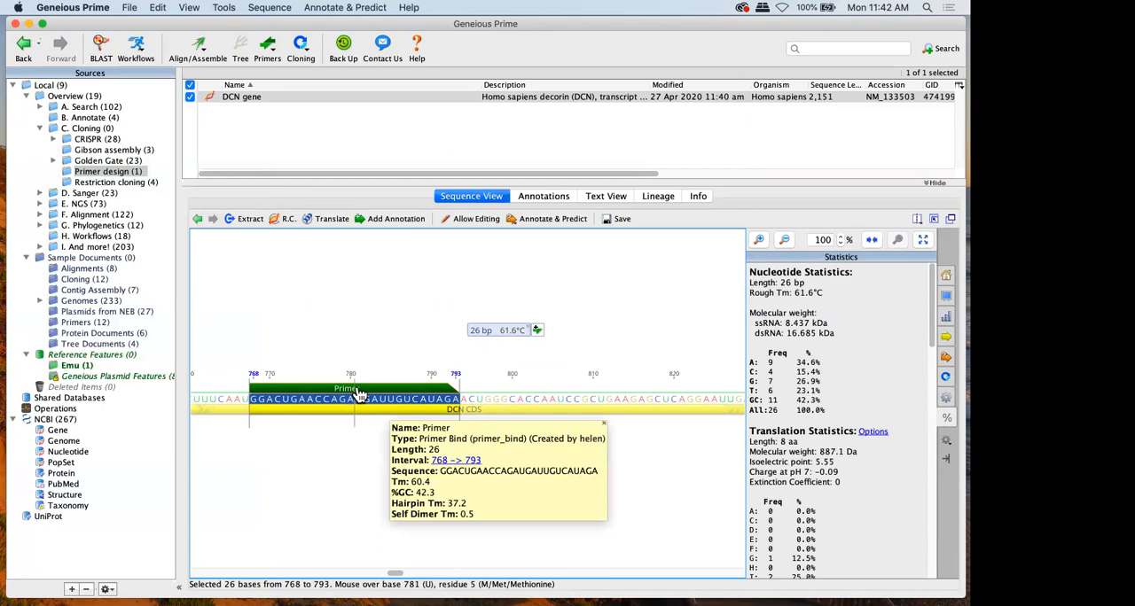
double_click(358, 395)
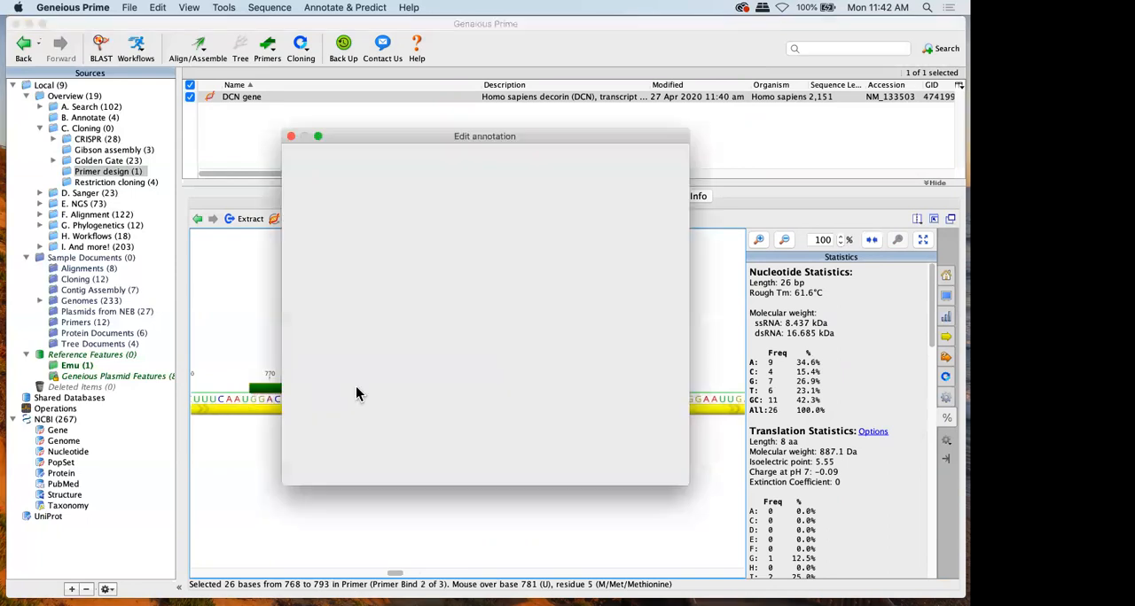
click(421, 299)
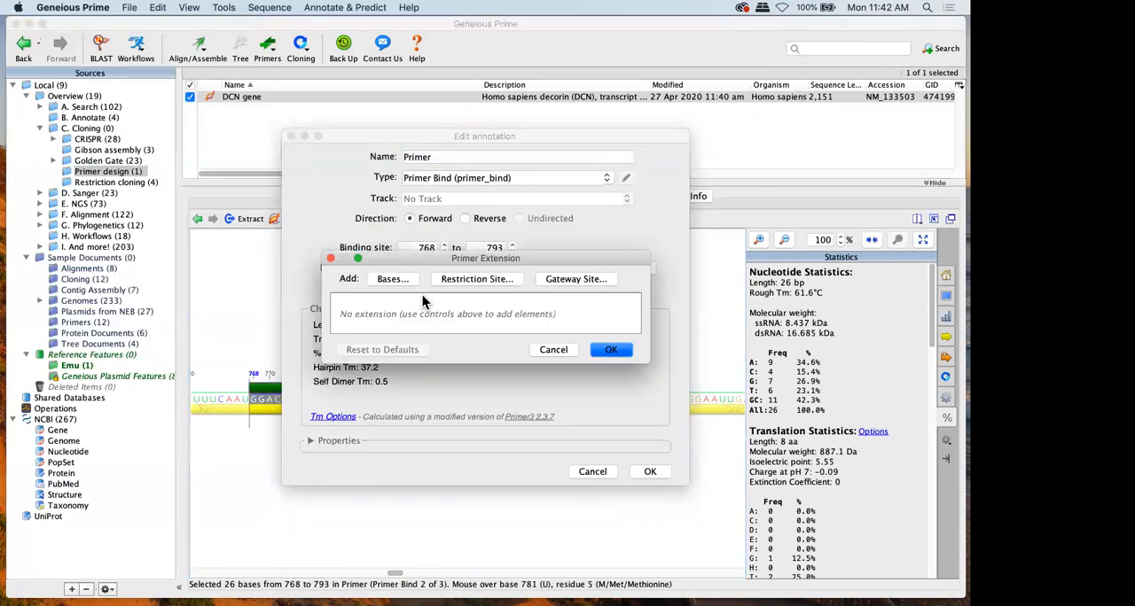
click(441, 277)
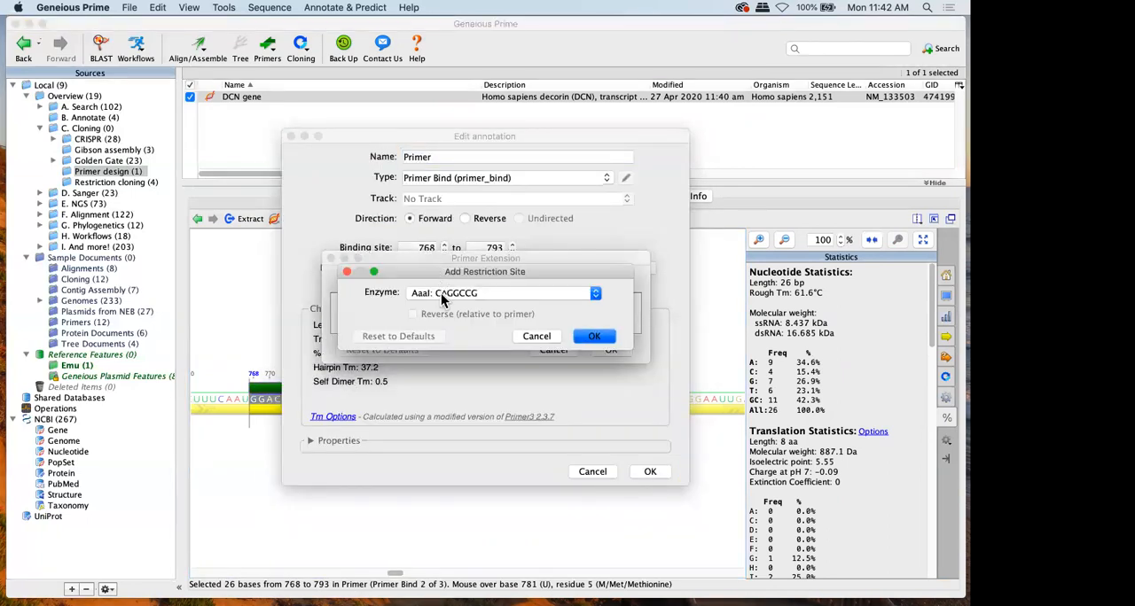
click(441, 293)
click(476, 453)
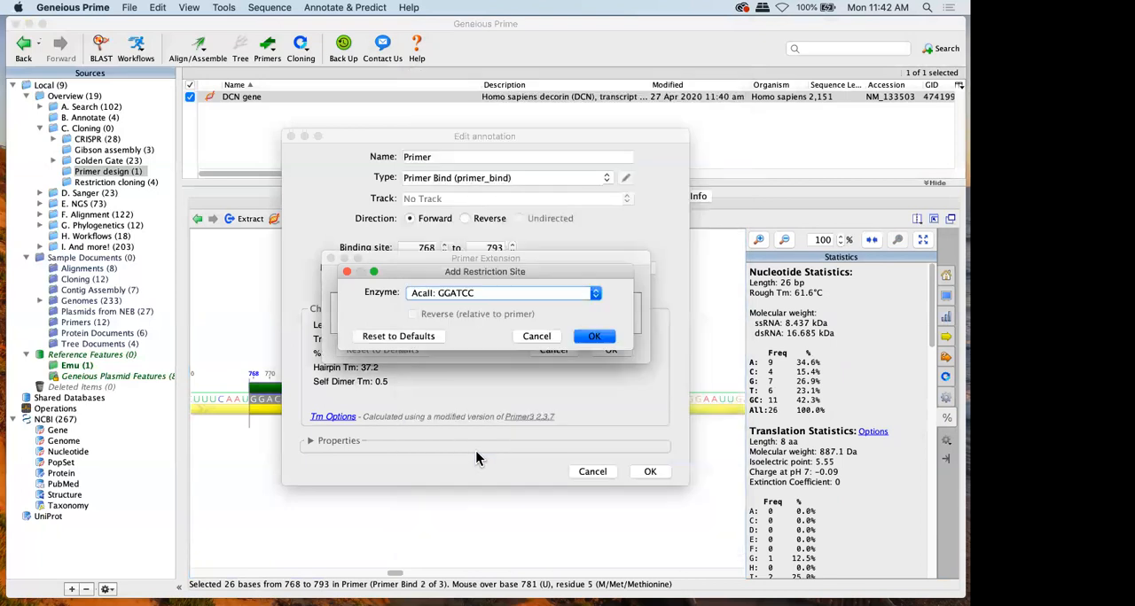
click(592, 336)
Add the bases GGGG to the primer extension, place them before the AcaII site, and apply the extension
click(375, 278)
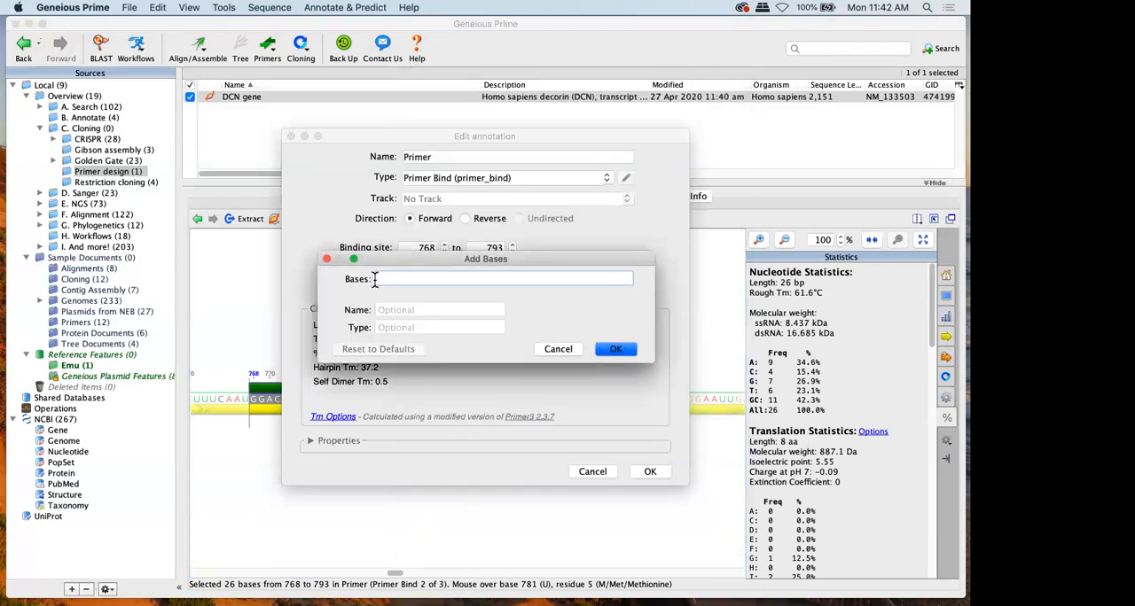
text(CCGG)
key(Return)
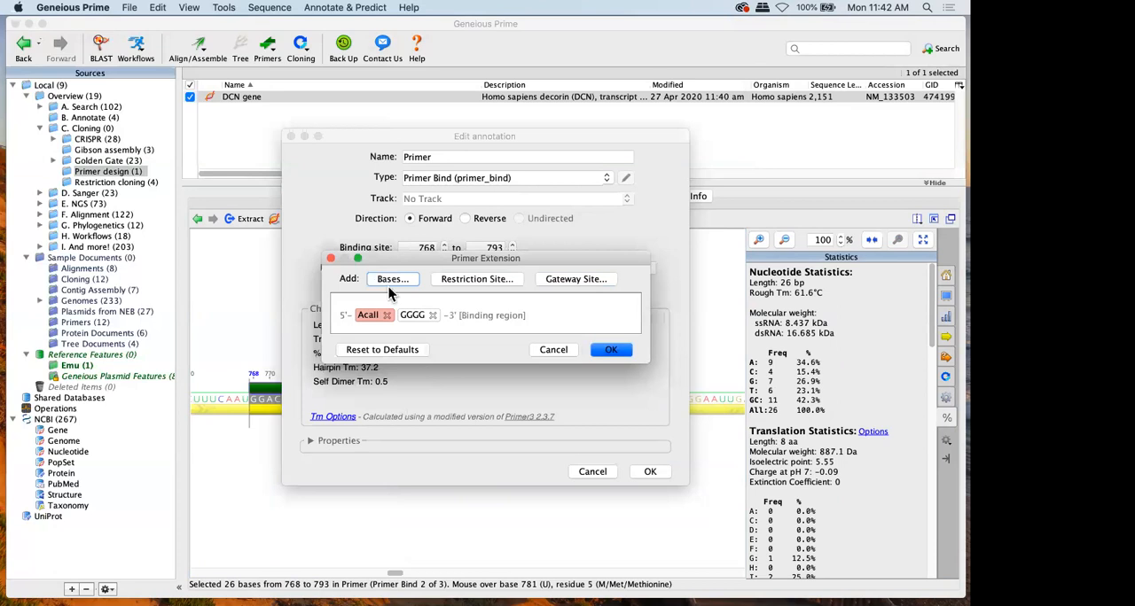
drag(406, 319, 365, 317)
click(610, 350)
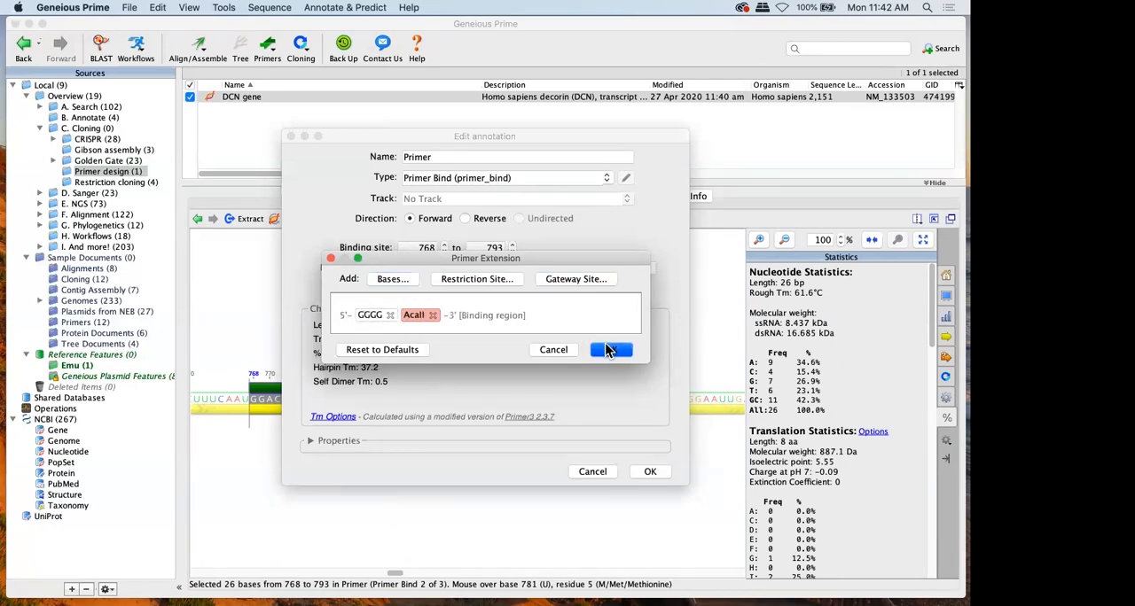
click(649, 471)
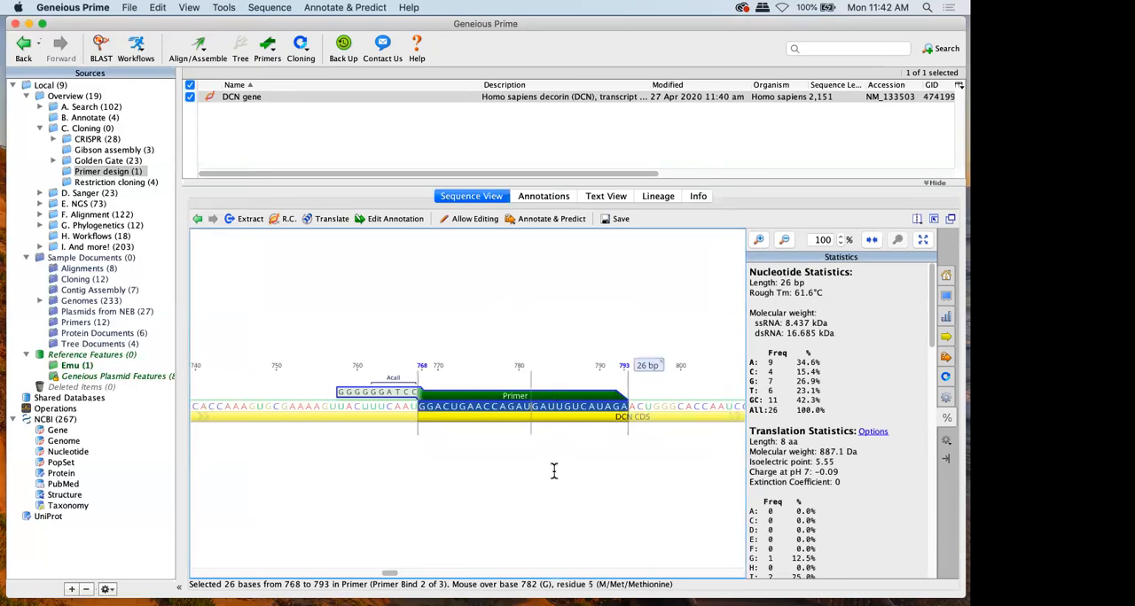
Examine the advanced 5' extension options for designing new primers, without running a design
click(271, 50)
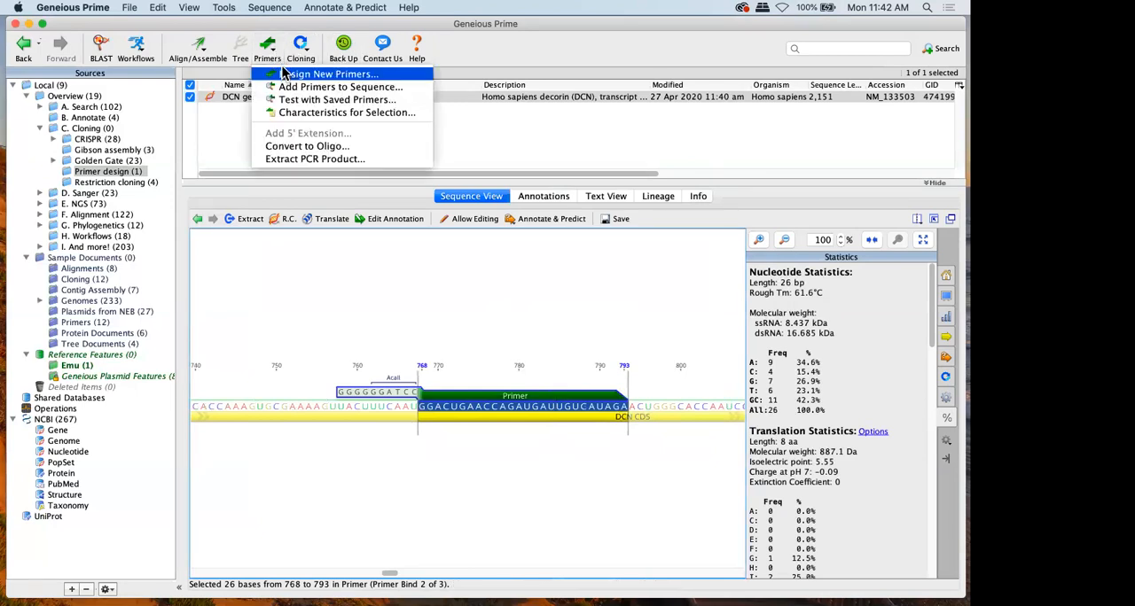
click(284, 74)
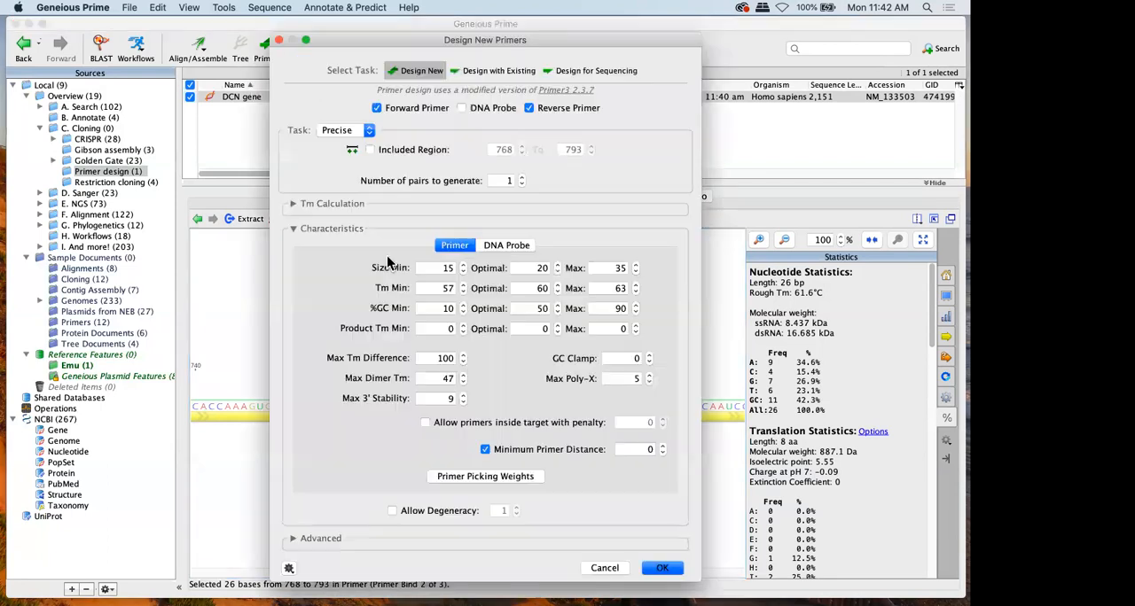
click(294, 232)
click(294, 255)
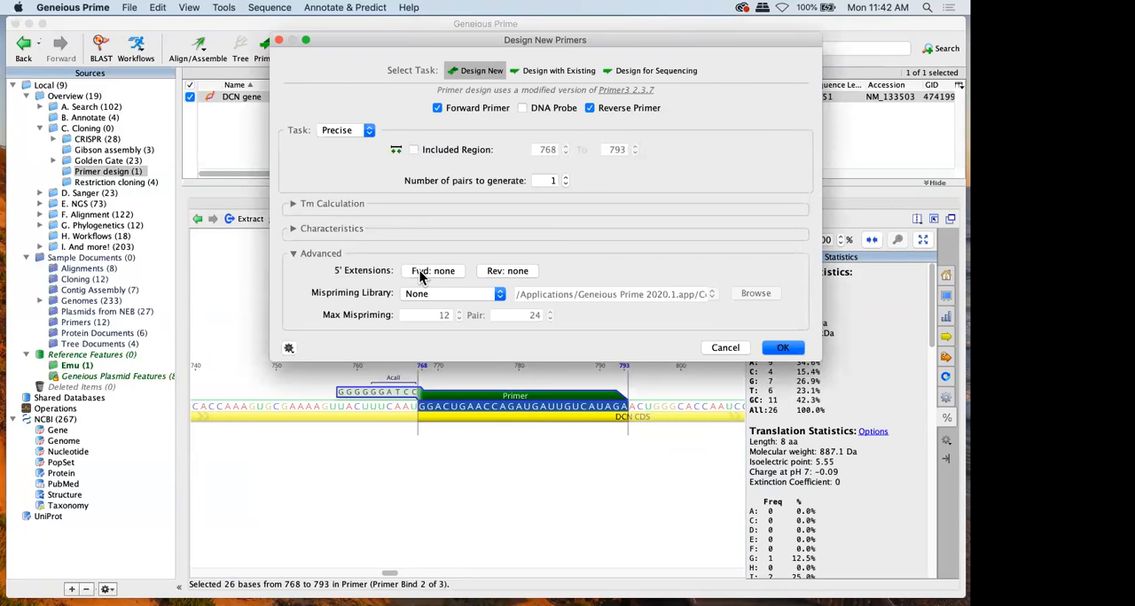
click(725, 348)
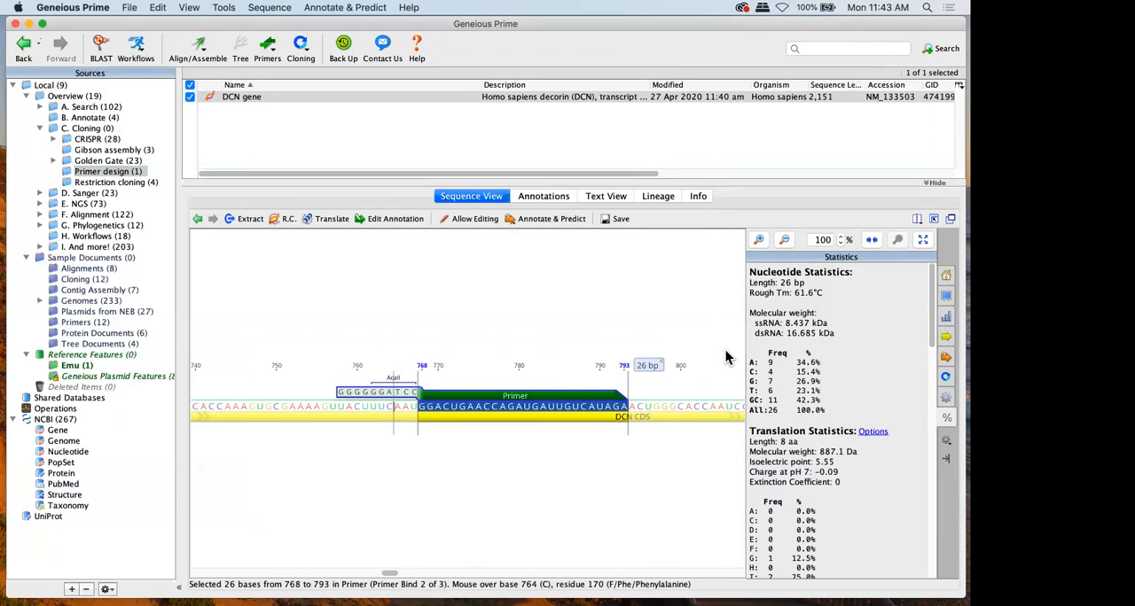
Check the available primer commands, clear the selection, and save the DCN gene document
click(266, 49)
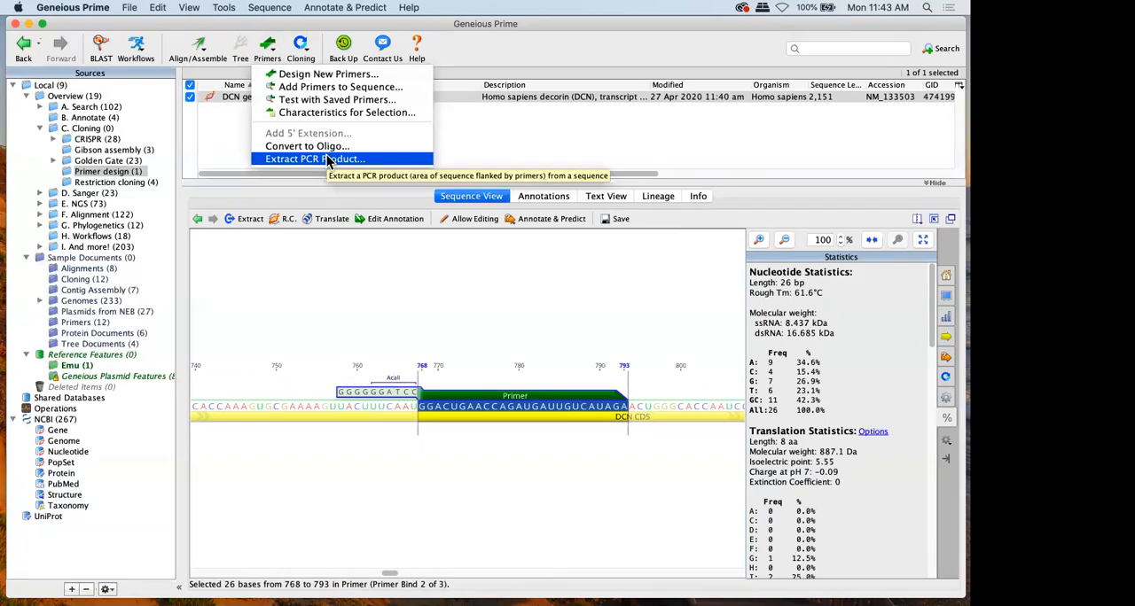
click(369, 329)
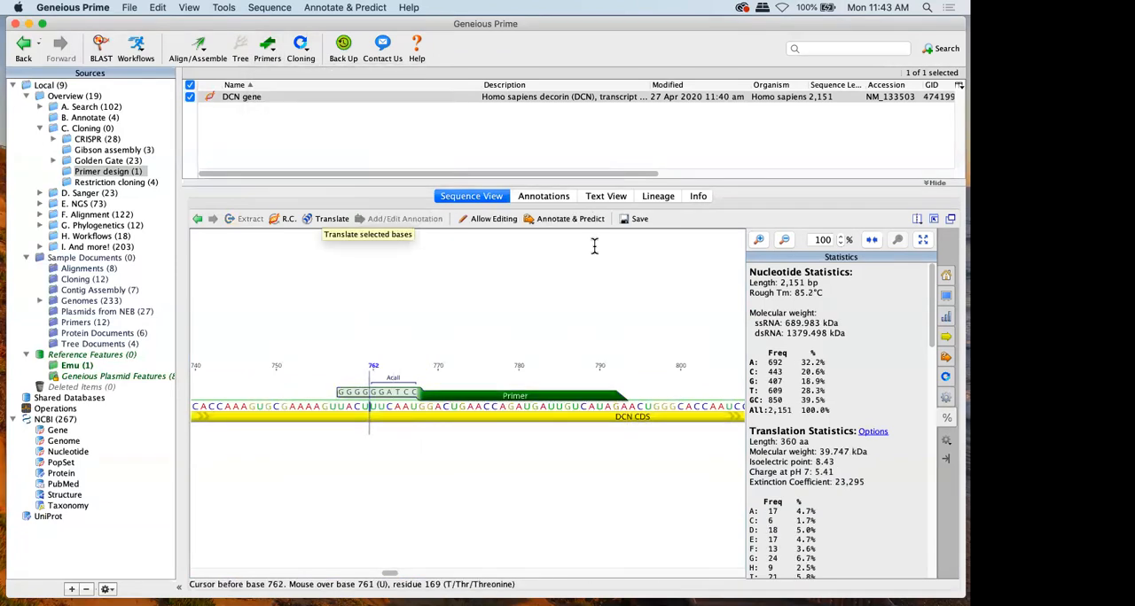
click(631, 223)
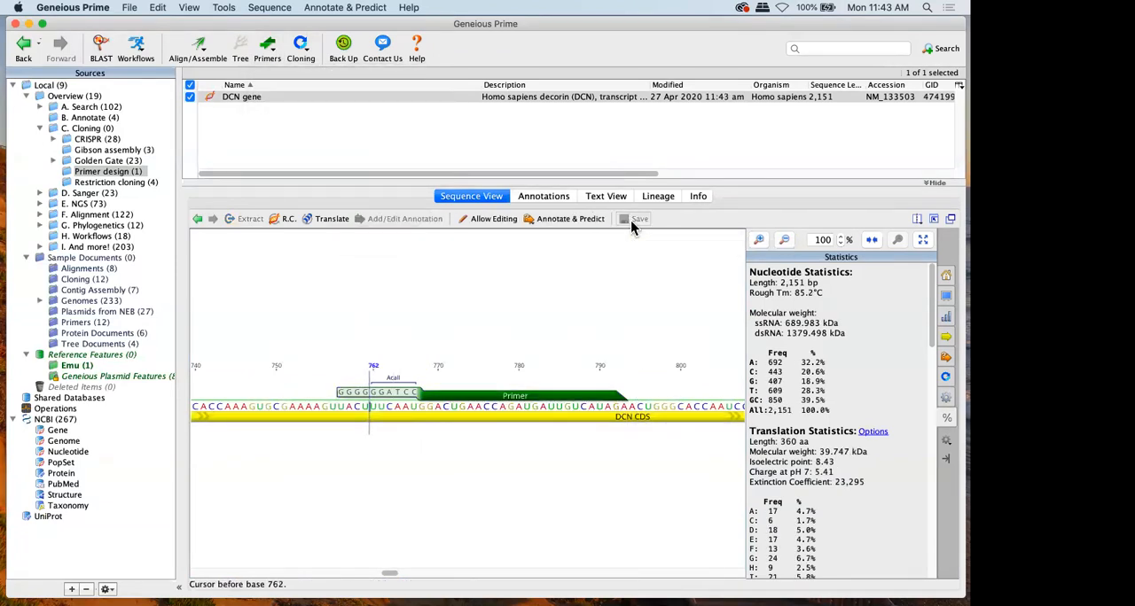
List only the Primer Bind annotations of the DCN gene and view the formats available for exporting the table
click(531, 196)
click(223, 218)
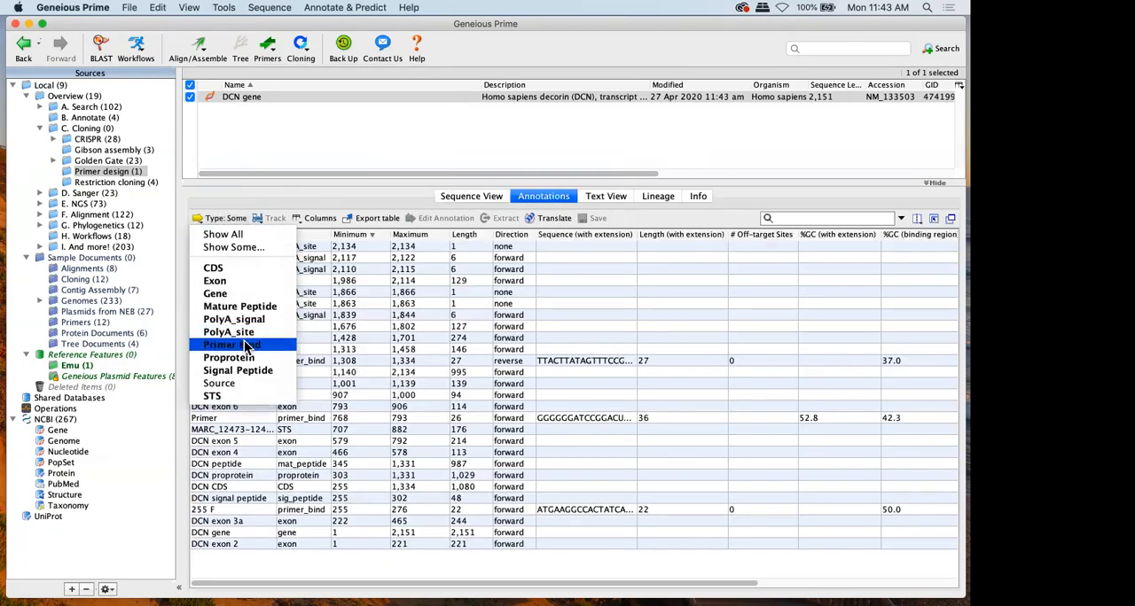
click(247, 345)
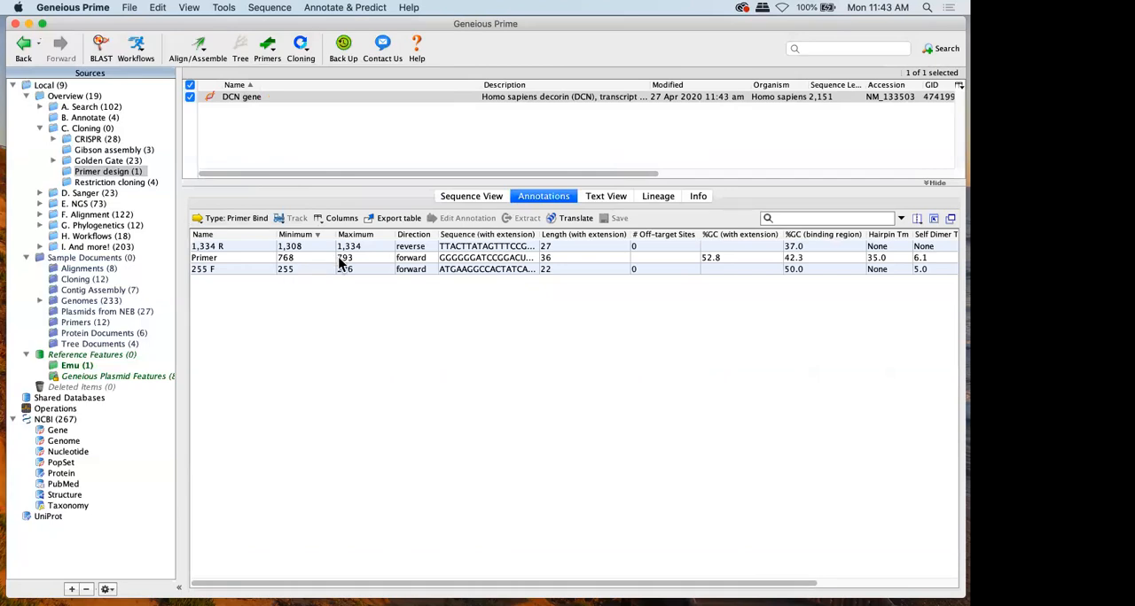
click(417, 217)
click(528, 341)
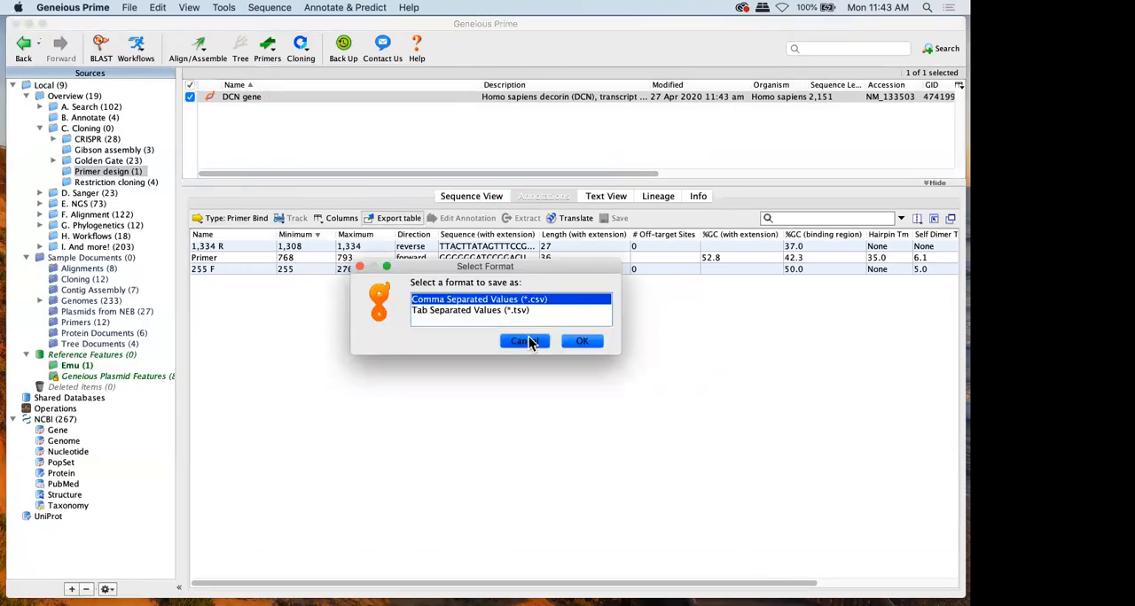
Extract the 255 F primer from the DCN gene's sequence view into its own primer document
click(470, 197)
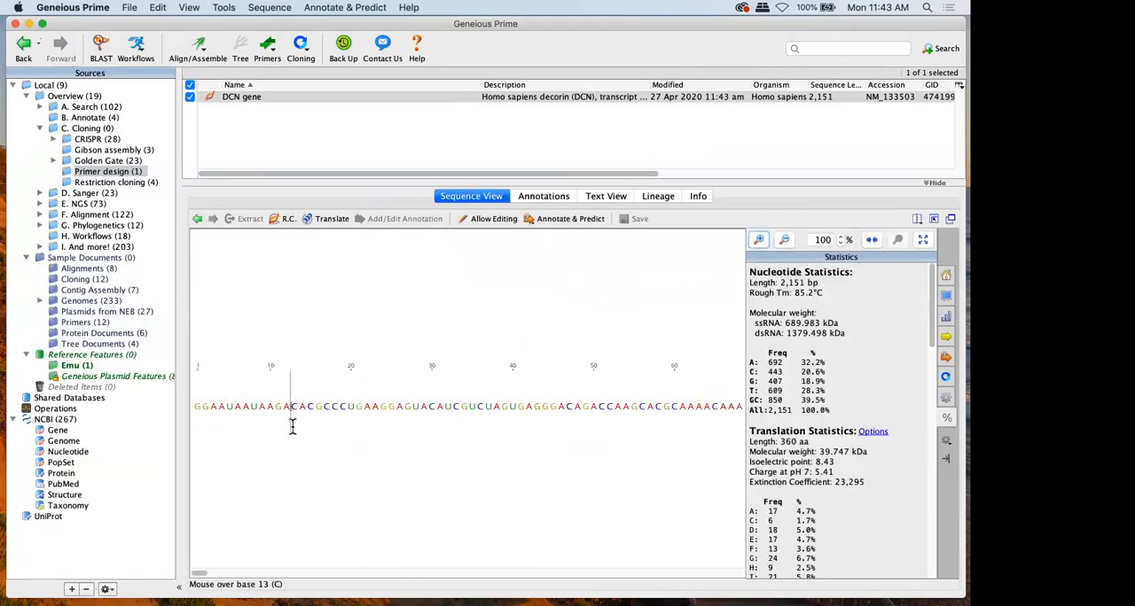
scroll(292, 426, right, 15)
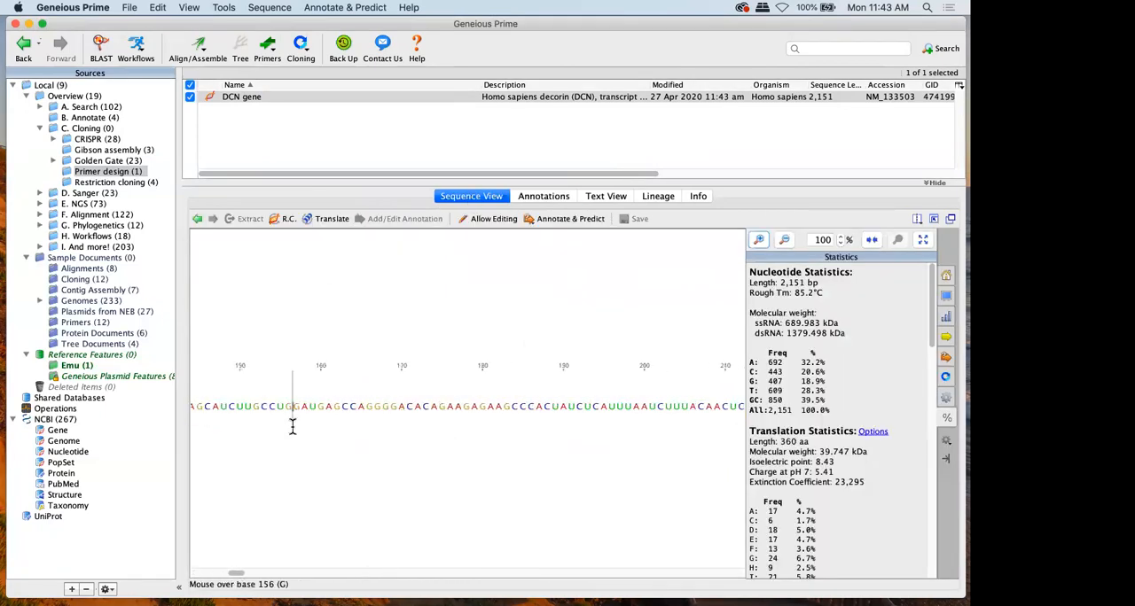
click(333, 400)
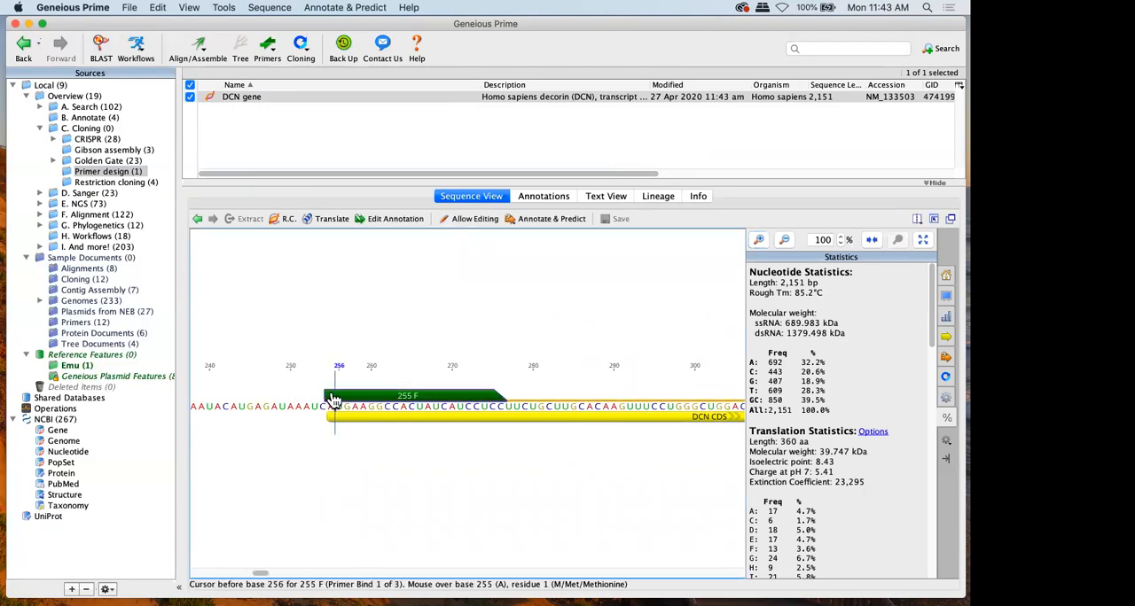
click(249, 219)
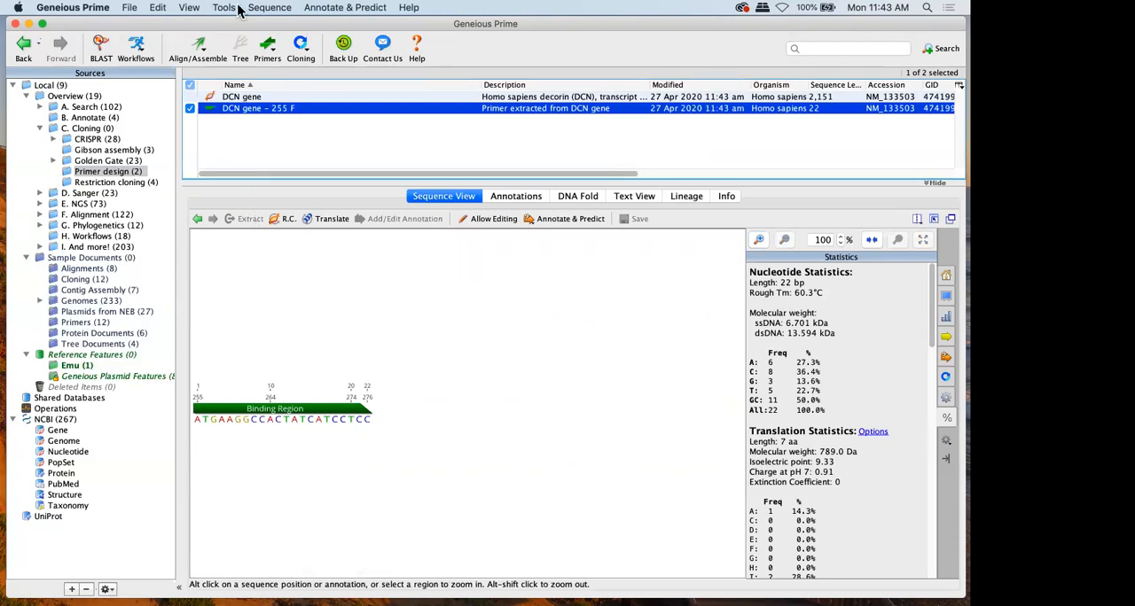
Start a test with saved primers on the DCN gene in the Restriction cloning folder and open the primer chooser
click(109, 183)
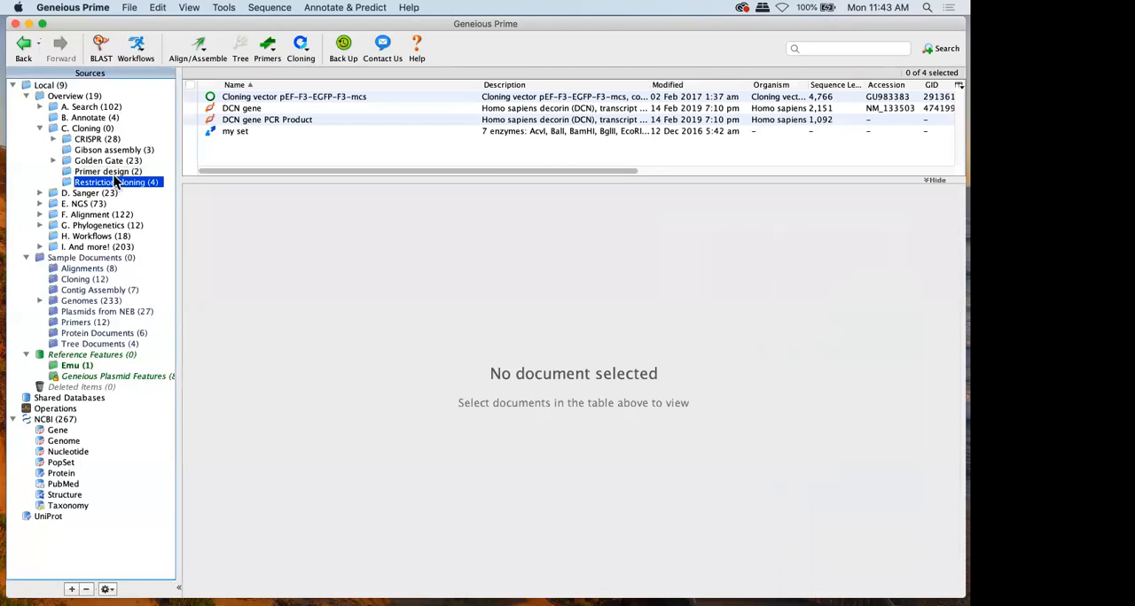
click(256, 108)
click(279, 56)
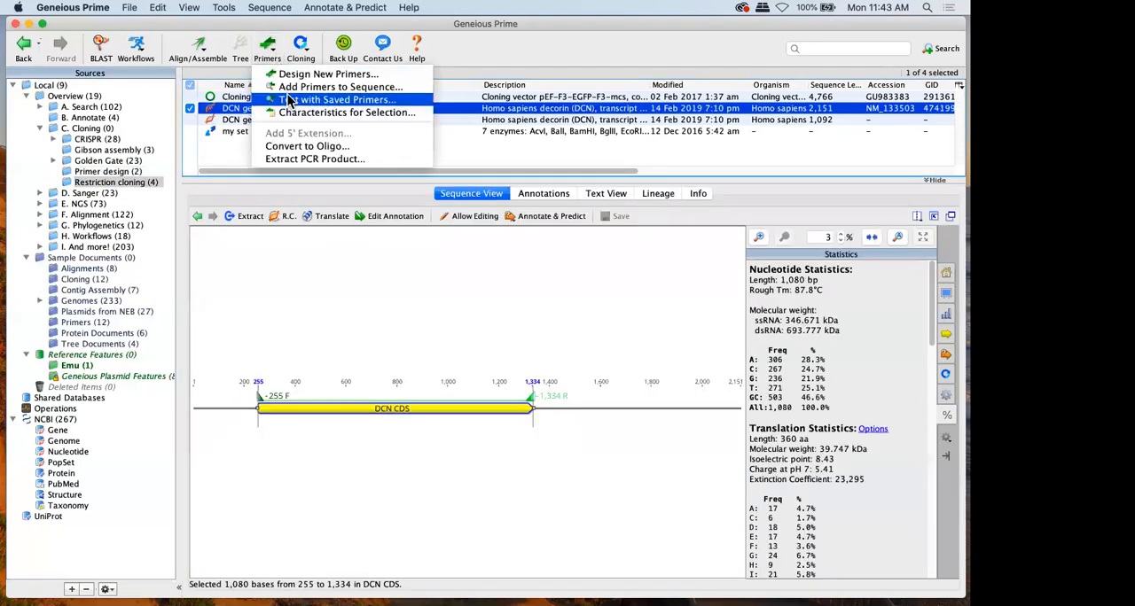
click(327, 98)
click(613, 227)
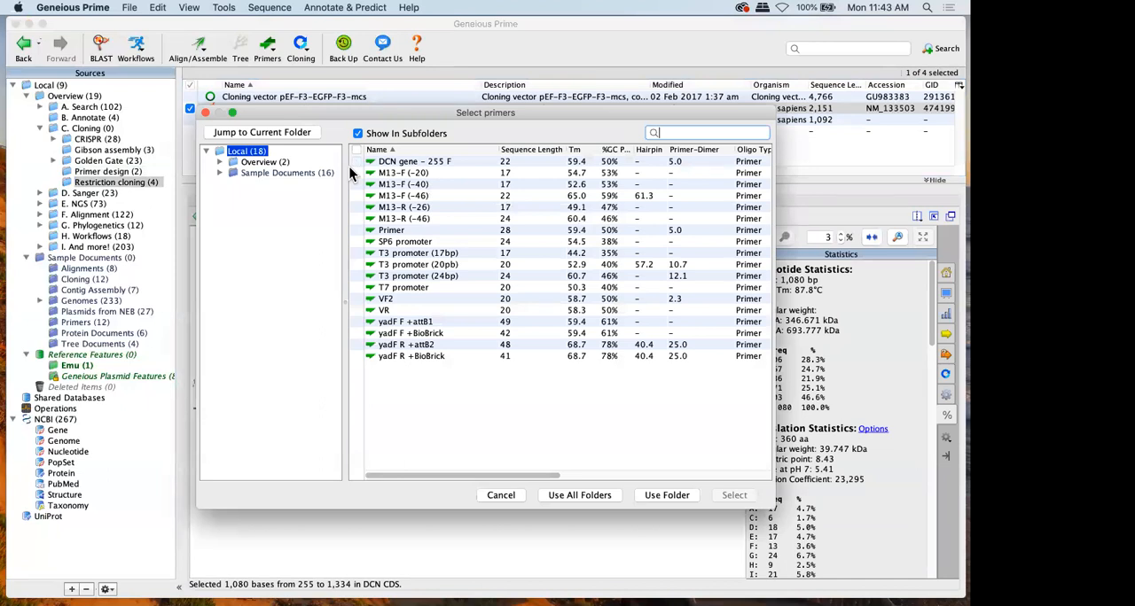
Choose the DCN gene - 255 F primer from the C. Cloning folder and run the saved primer test
click(266, 163)
click(218, 162)
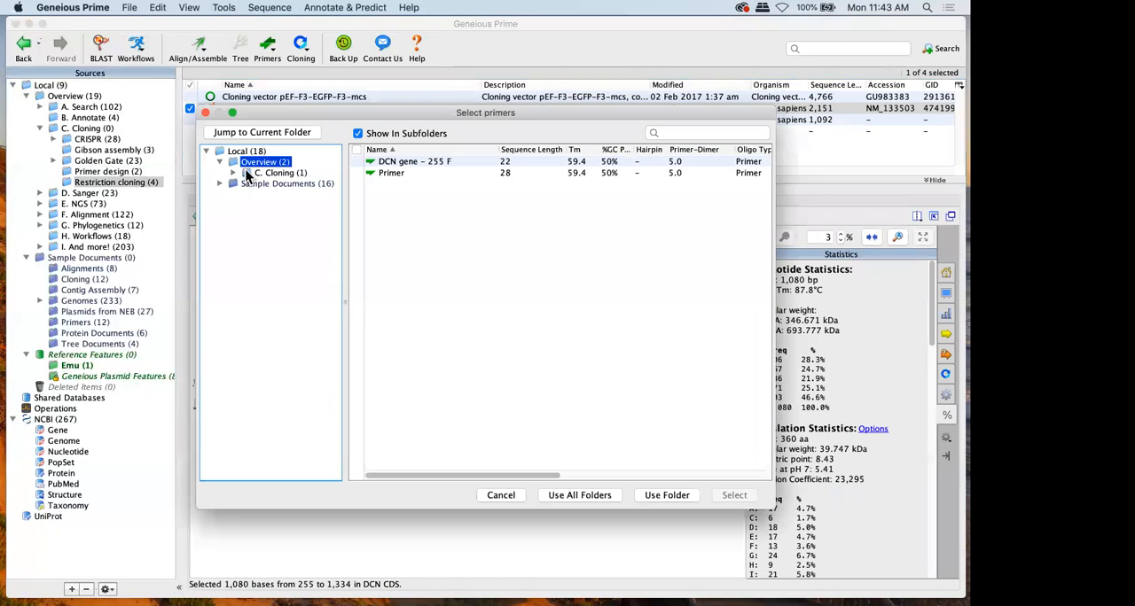
click(233, 173)
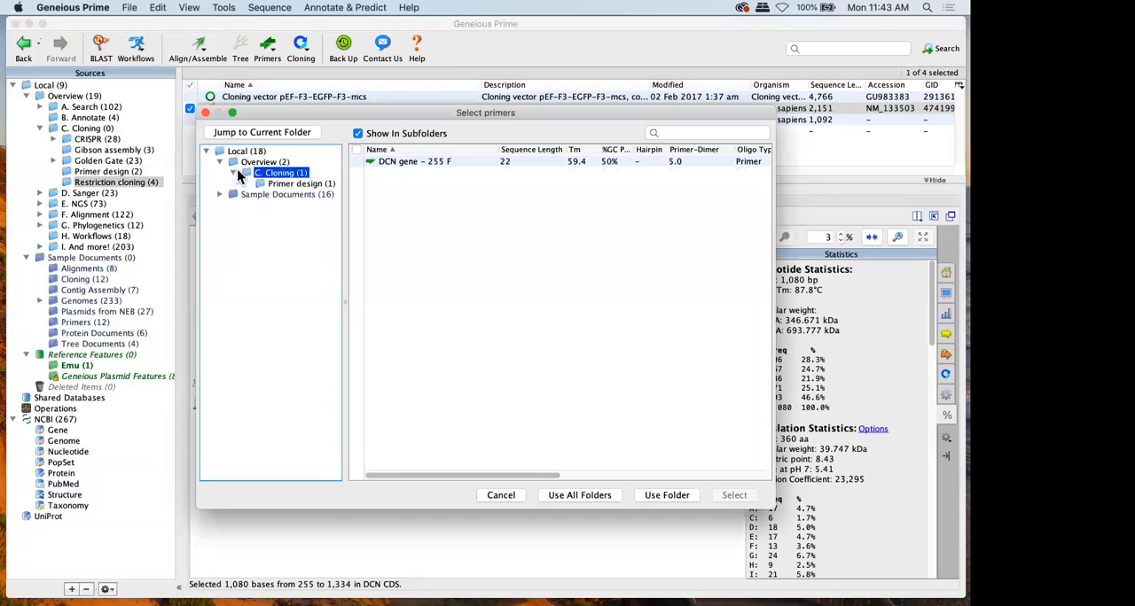
click(246, 153)
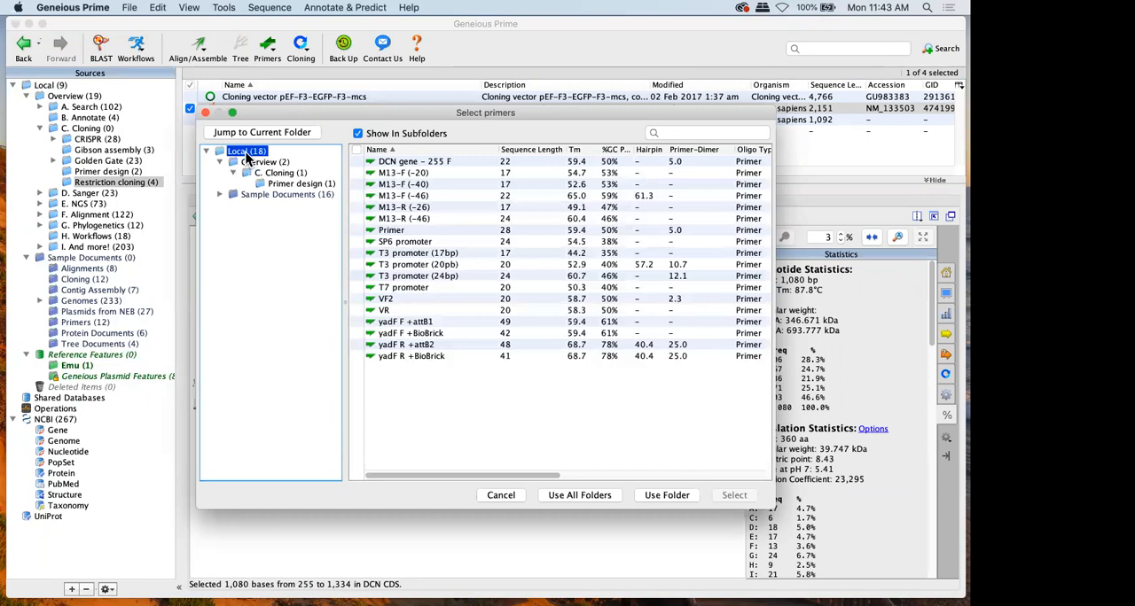
click(276, 173)
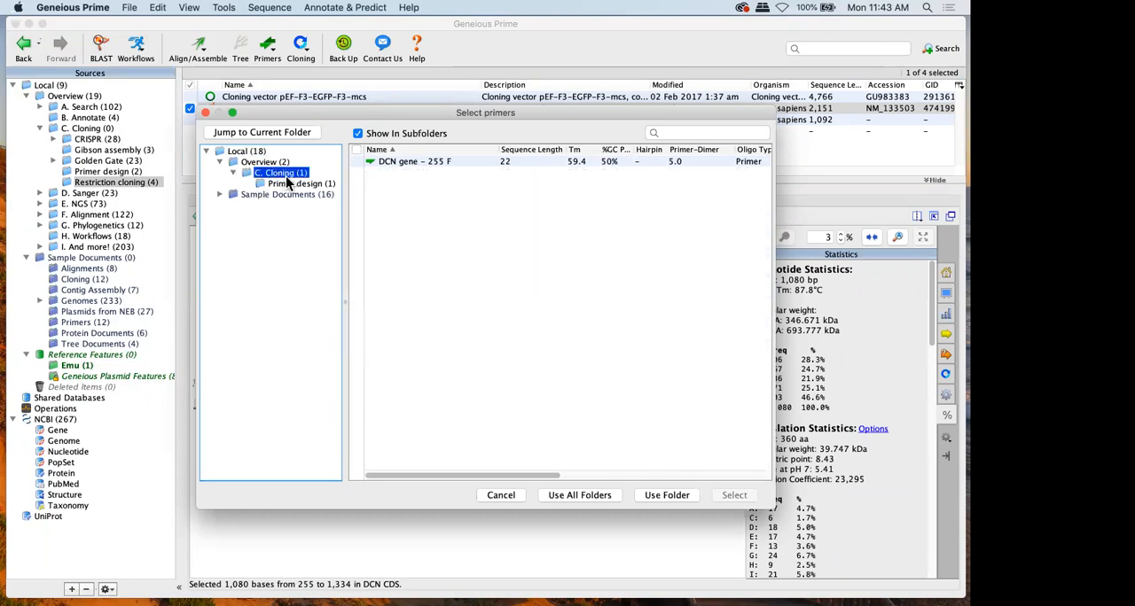
click(447, 164)
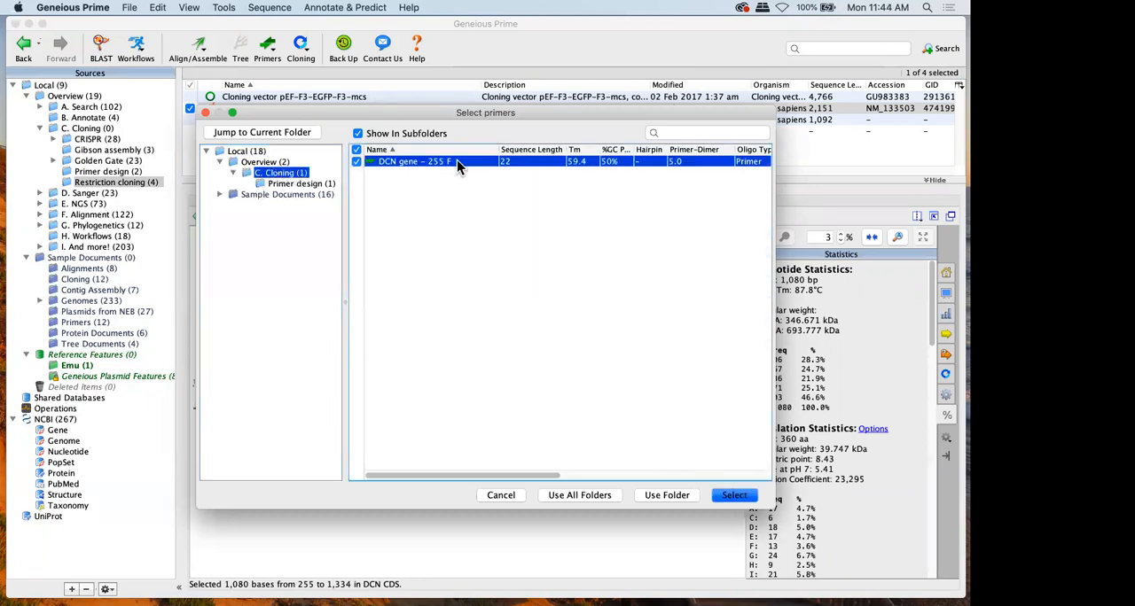
click(734, 497)
click(652, 414)
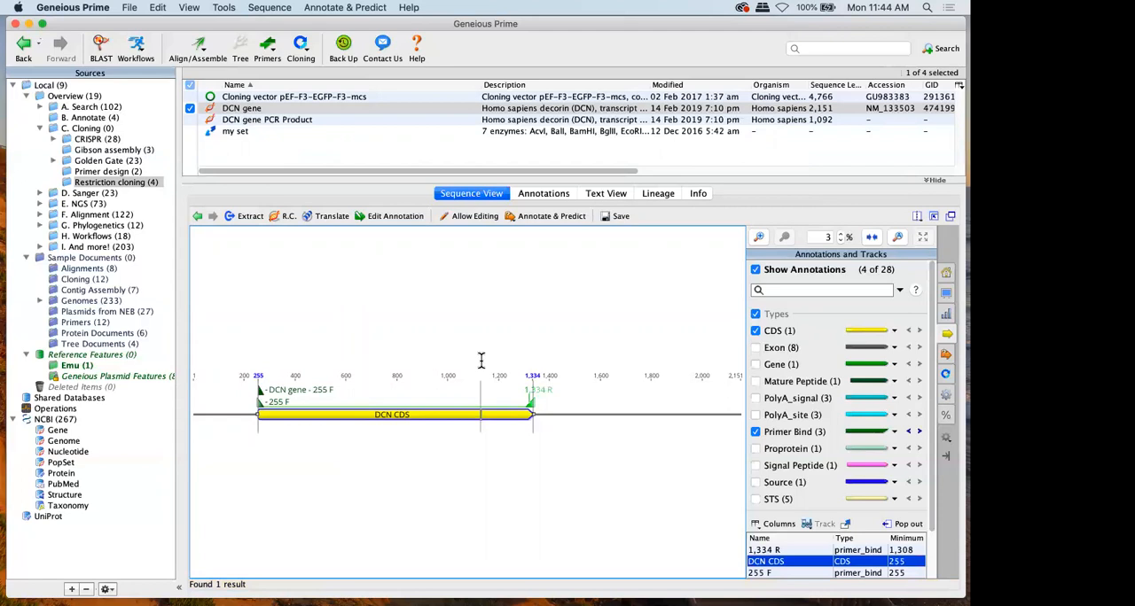
Design unidirectional sequencing primers every 500 bp across the selected DCN CDS region
click(481, 414)
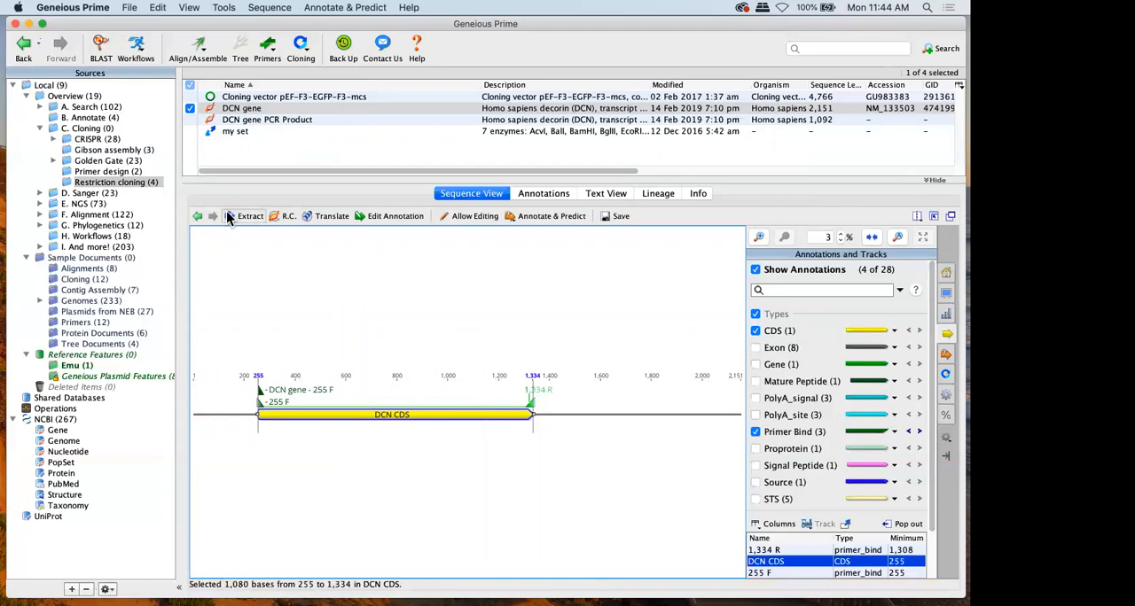
click(267, 50)
click(301, 74)
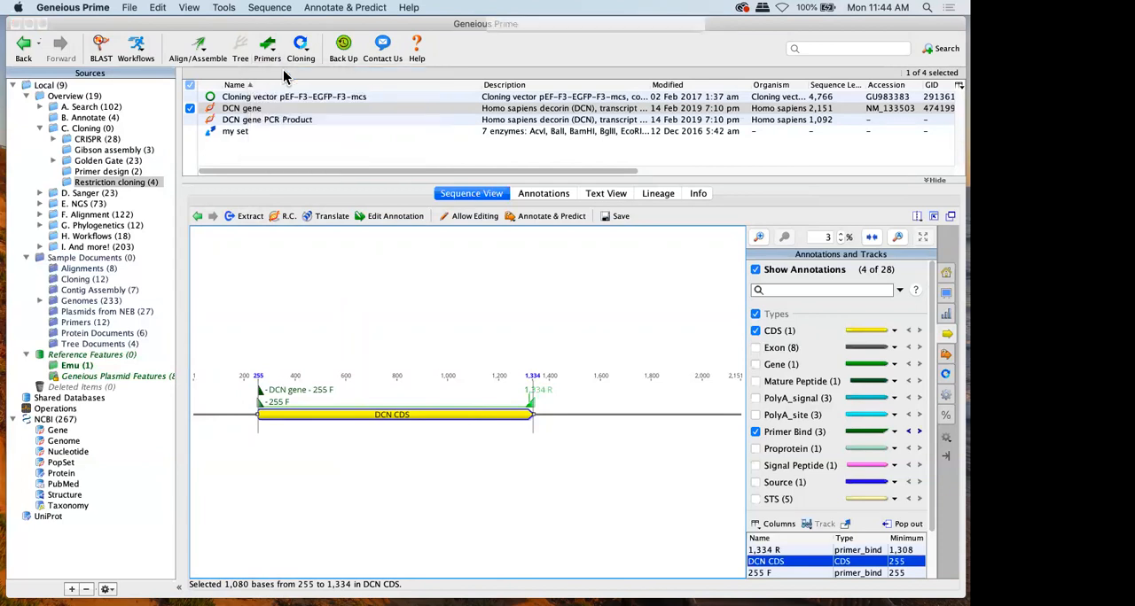
click(294, 231)
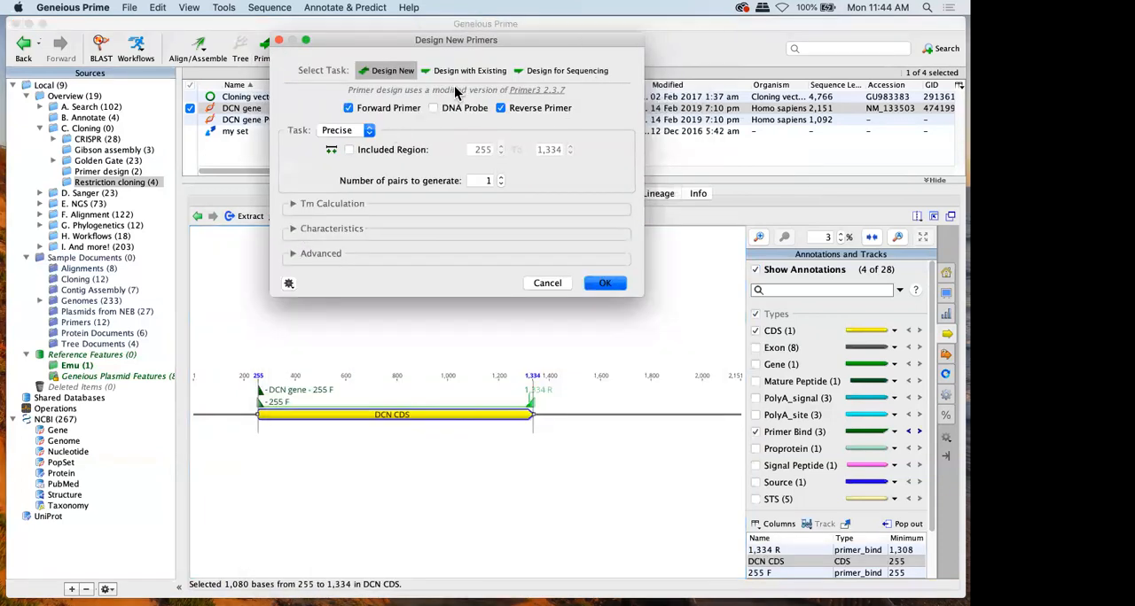
click(547, 70)
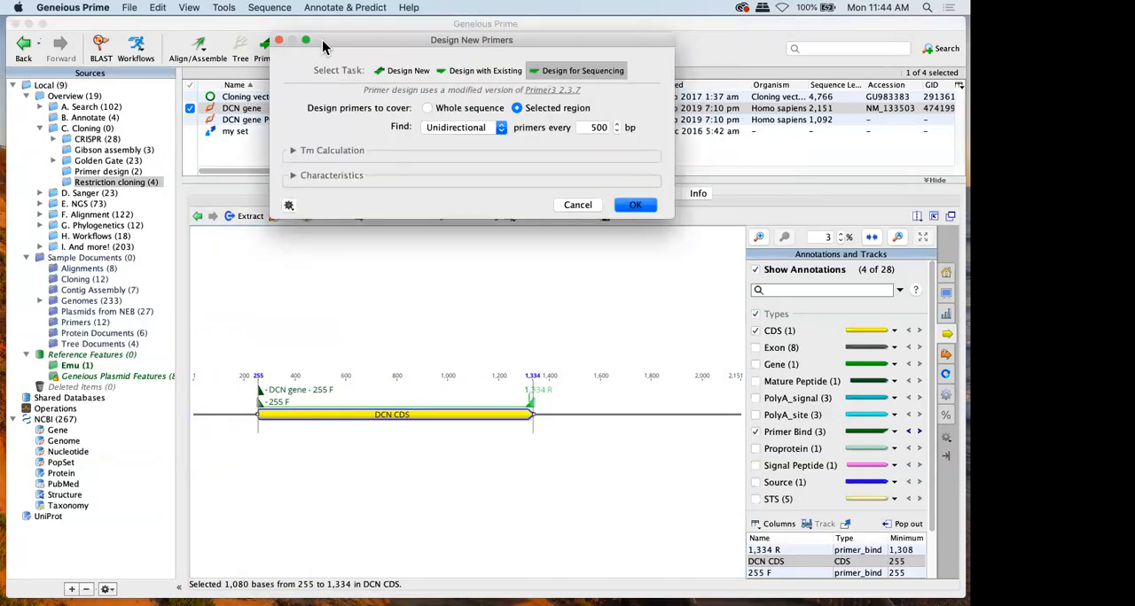
drag(334, 49, 330, 111)
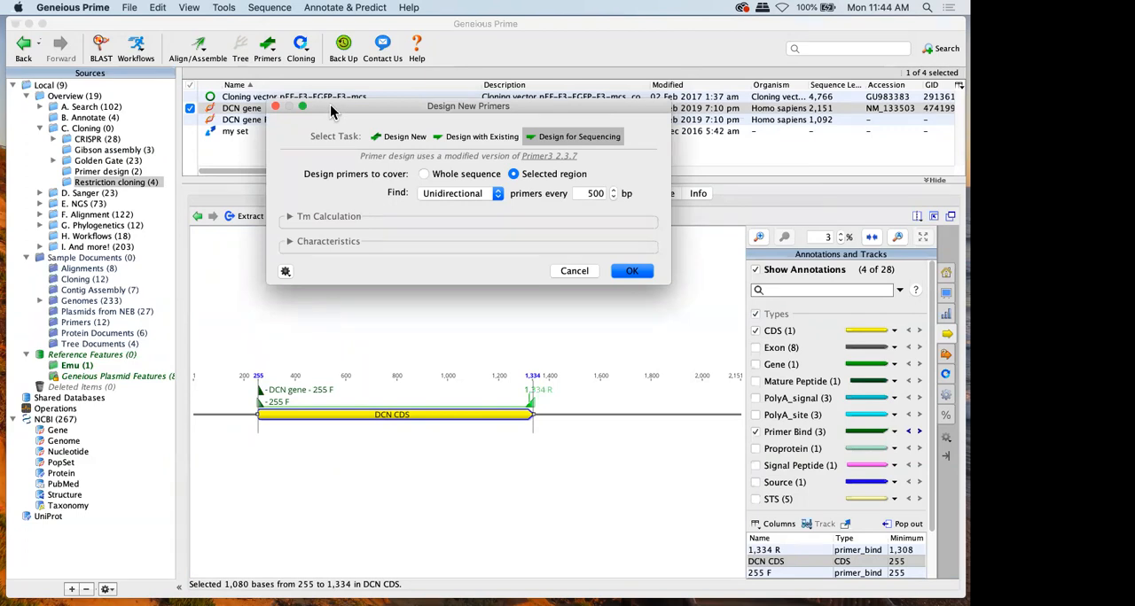
click(631, 270)
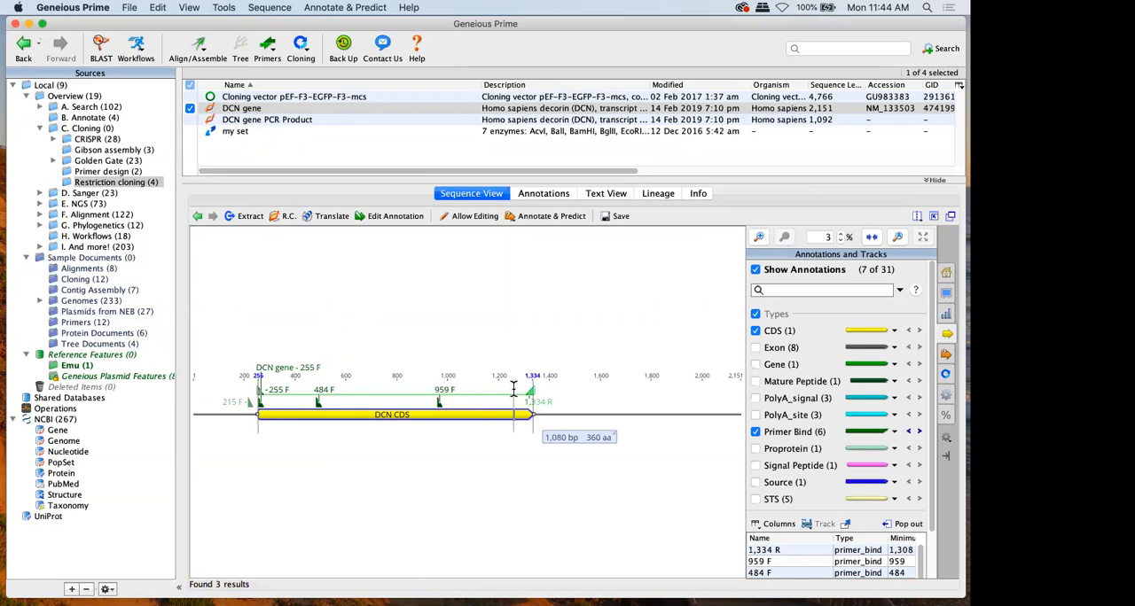
Examine the Design New primer options and the Primer3 note for the DCN CDS, without running a design
click(266, 40)
click(283, 75)
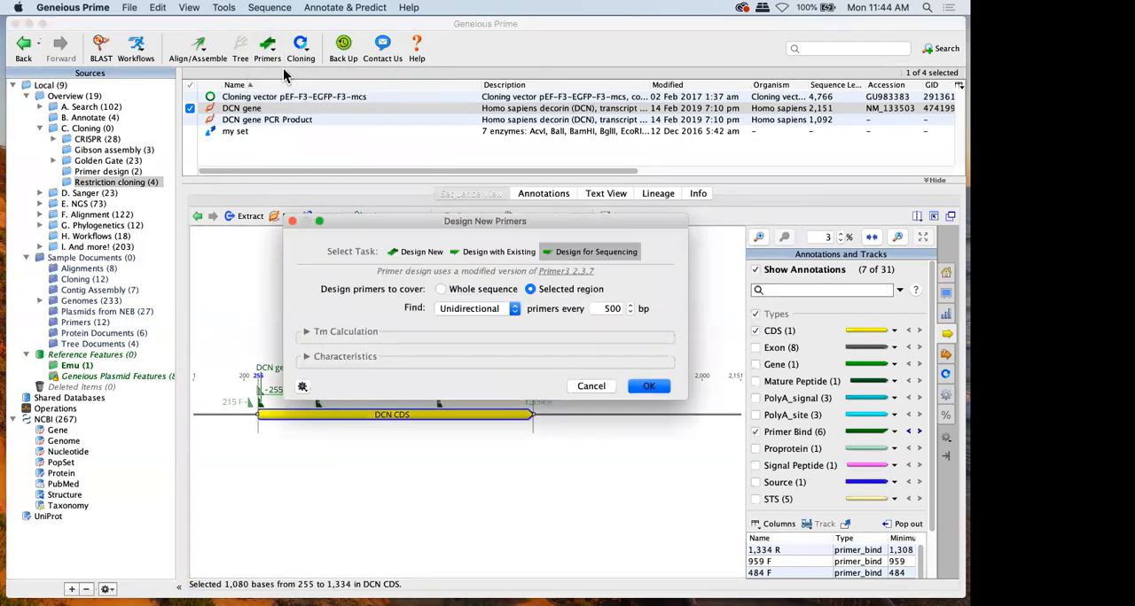
click(401, 251)
drag(399, 233, 408, 183)
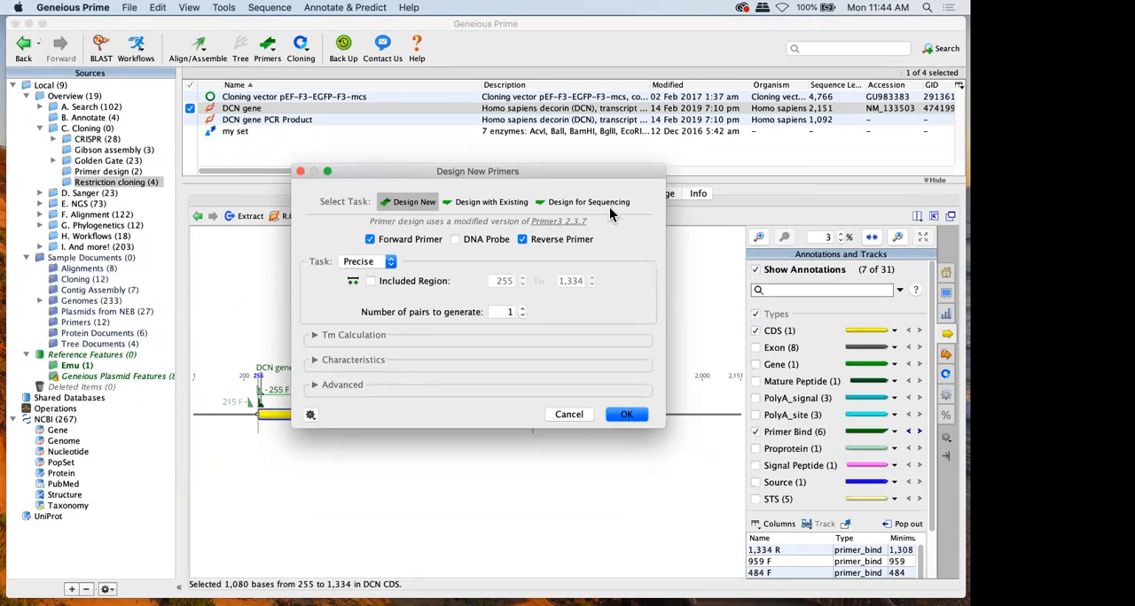
drag(608, 221, 377, 219)
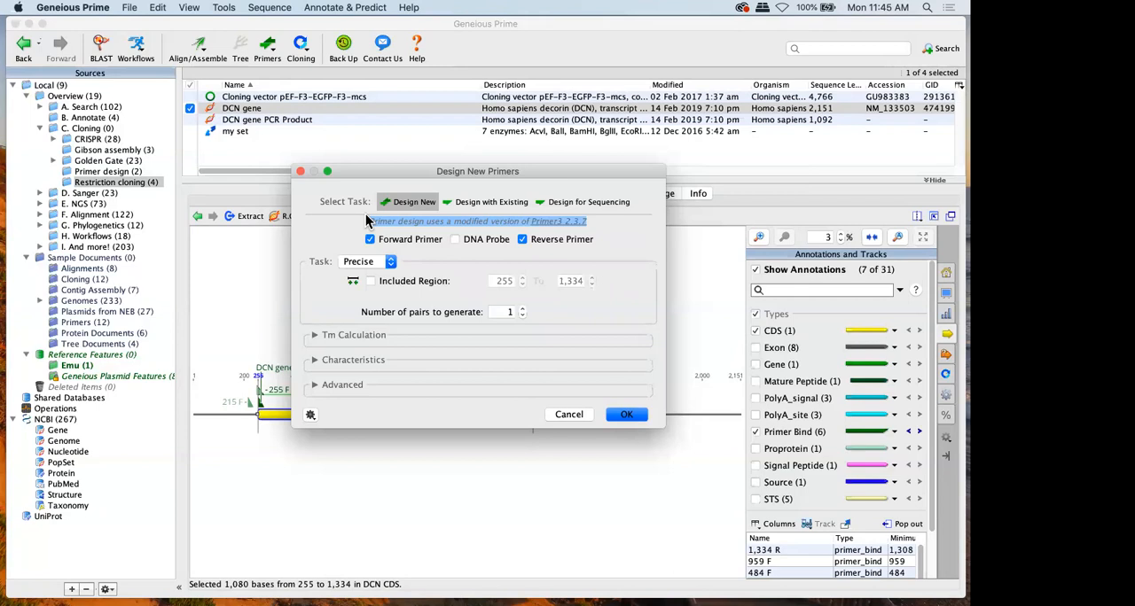
click(595, 224)
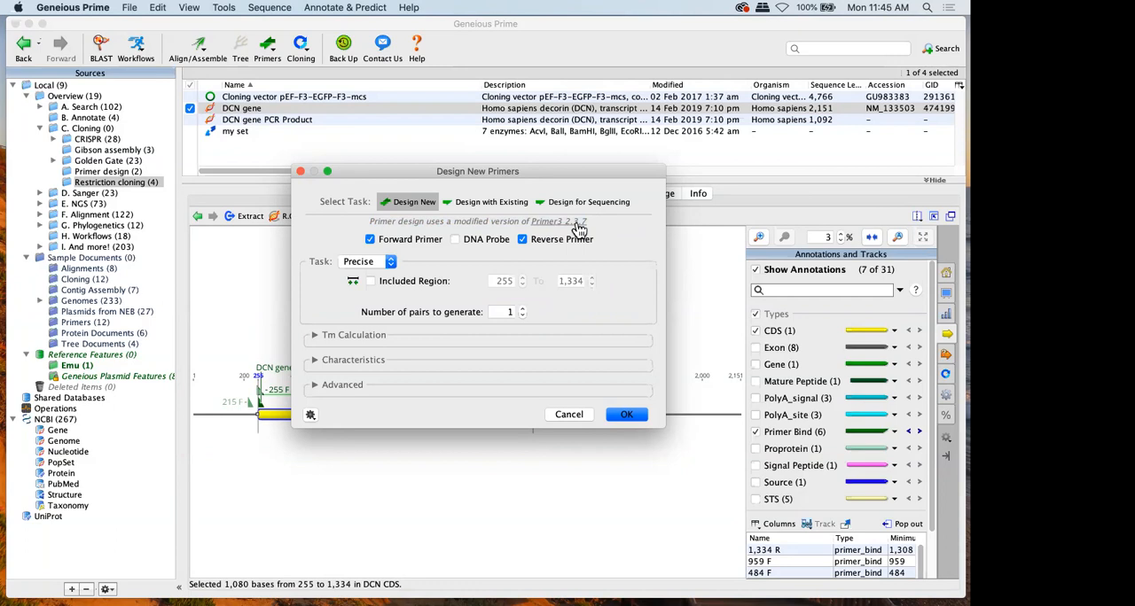
click(568, 415)
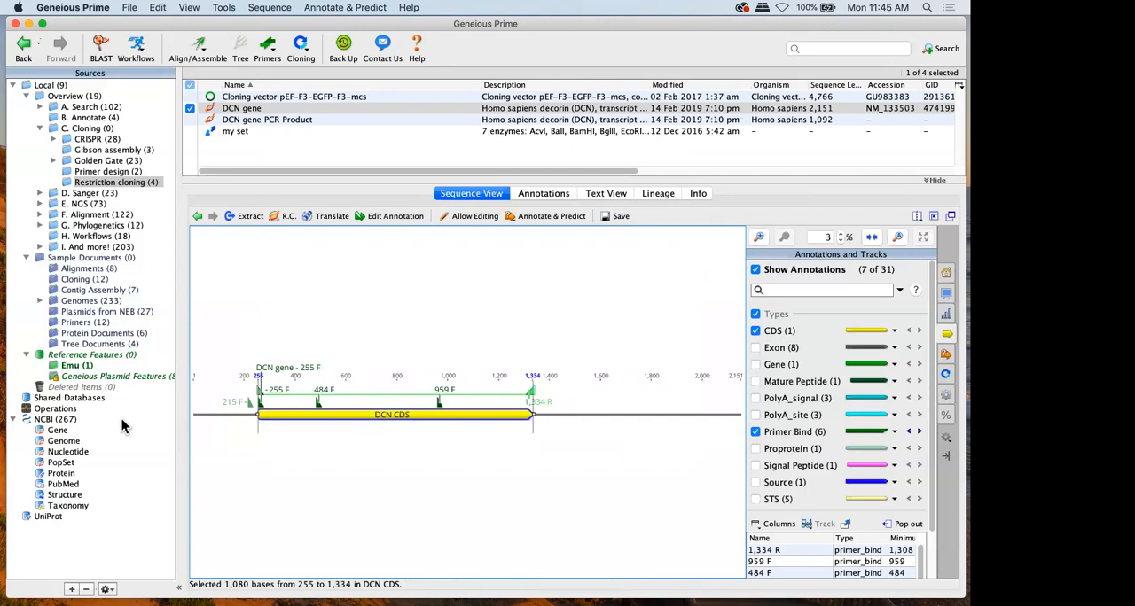
Leave the DCN gene without saving its changes and open the Plasmids from NEB sample folder
click(82, 268)
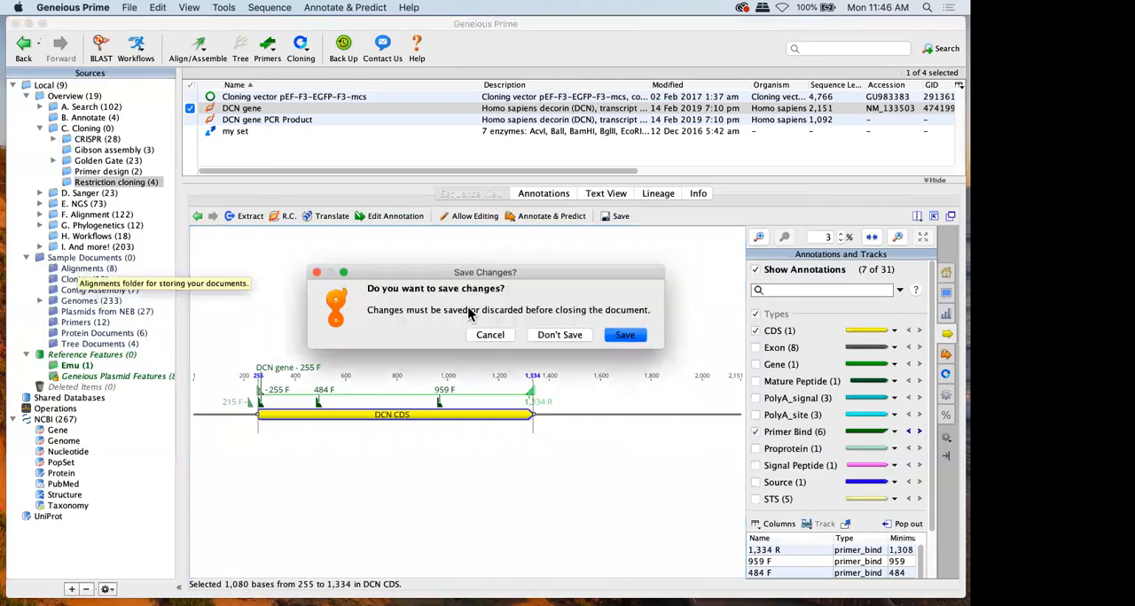
click(549, 335)
click(107, 311)
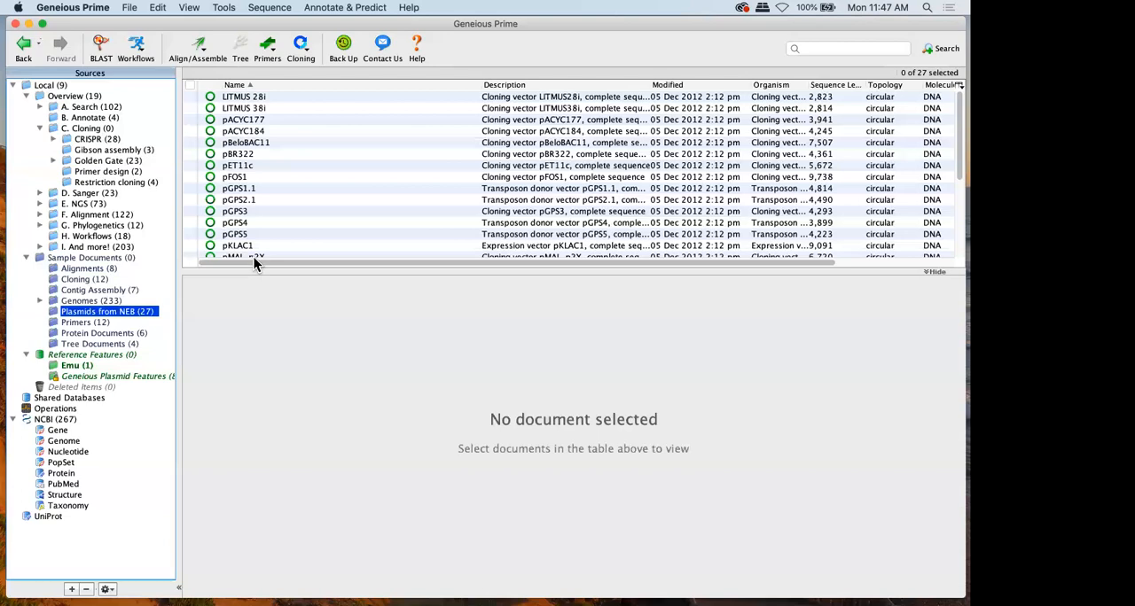
Collapse the C. Cloning folder, open the F. Alignment folder and view the available Align/Assemble commands
click(48, 126)
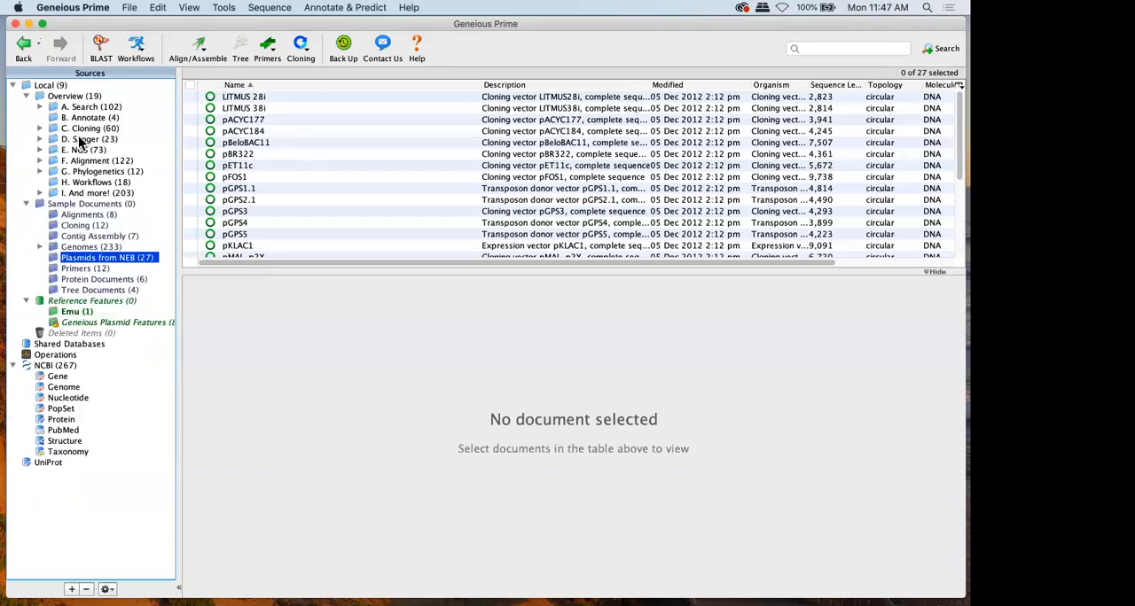
click(95, 161)
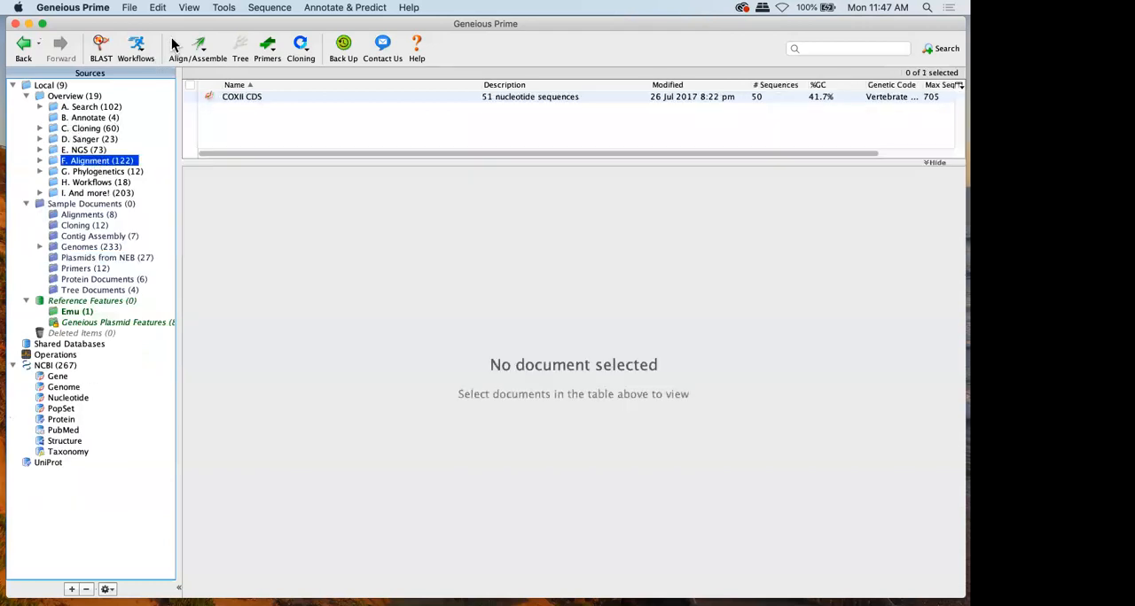
click(197, 46)
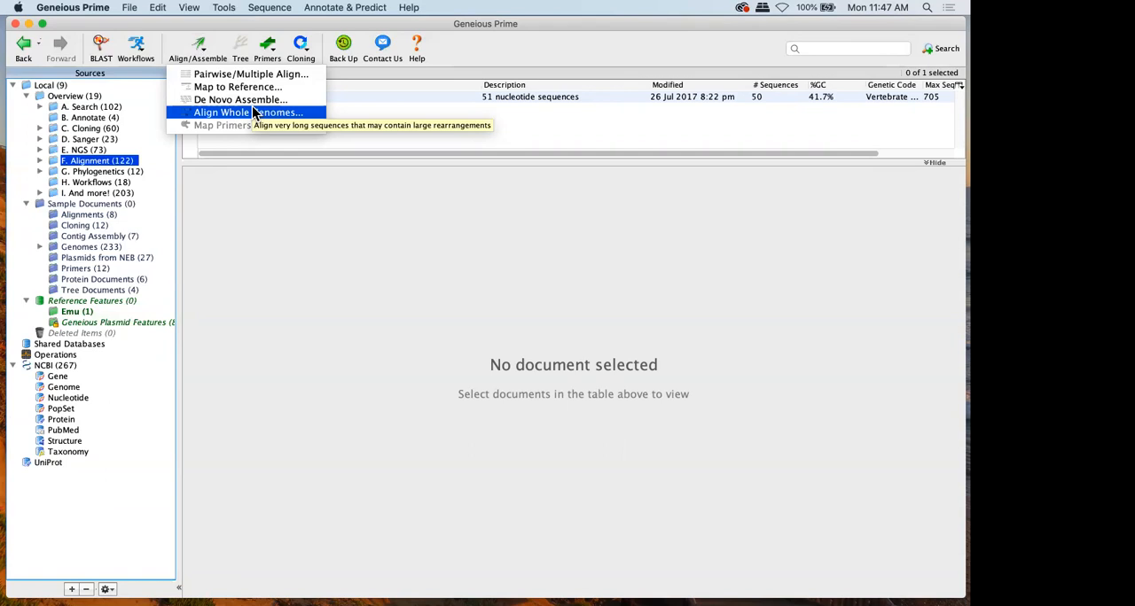
click(39, 167)
Expand the F. Alignment folder, then open and expand its Align Assemble options subfolder
click(39, 160)
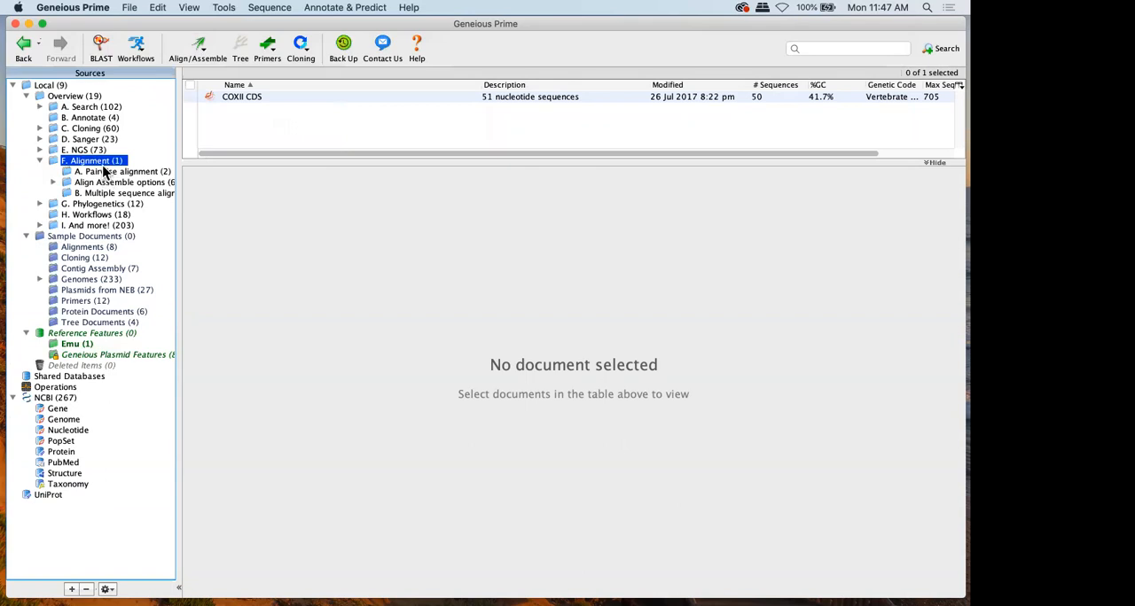
click(104, 181)
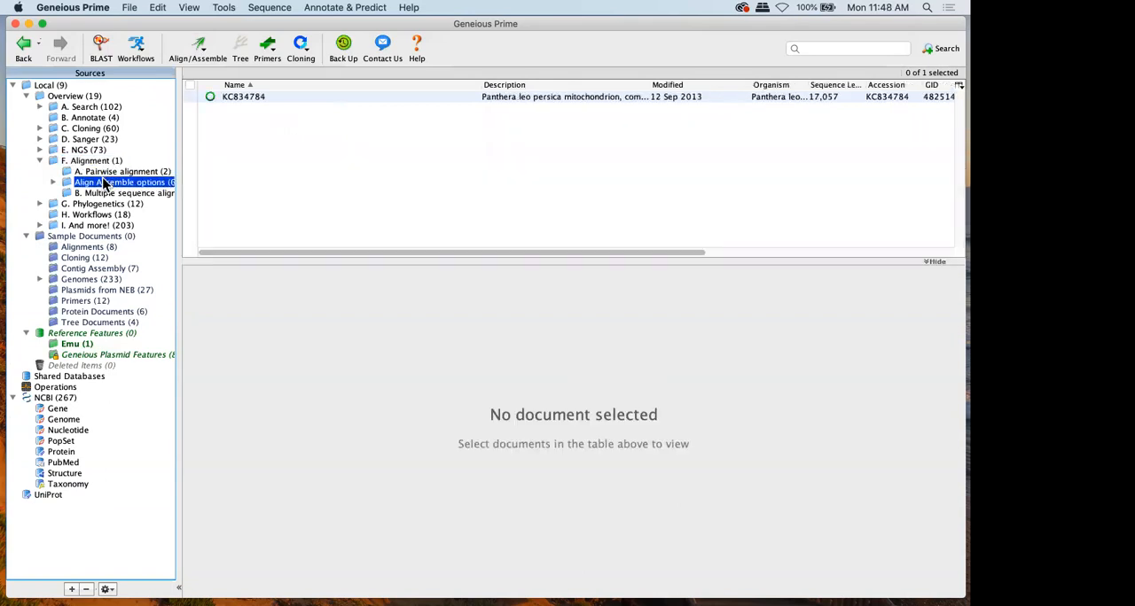
click(53, 182)
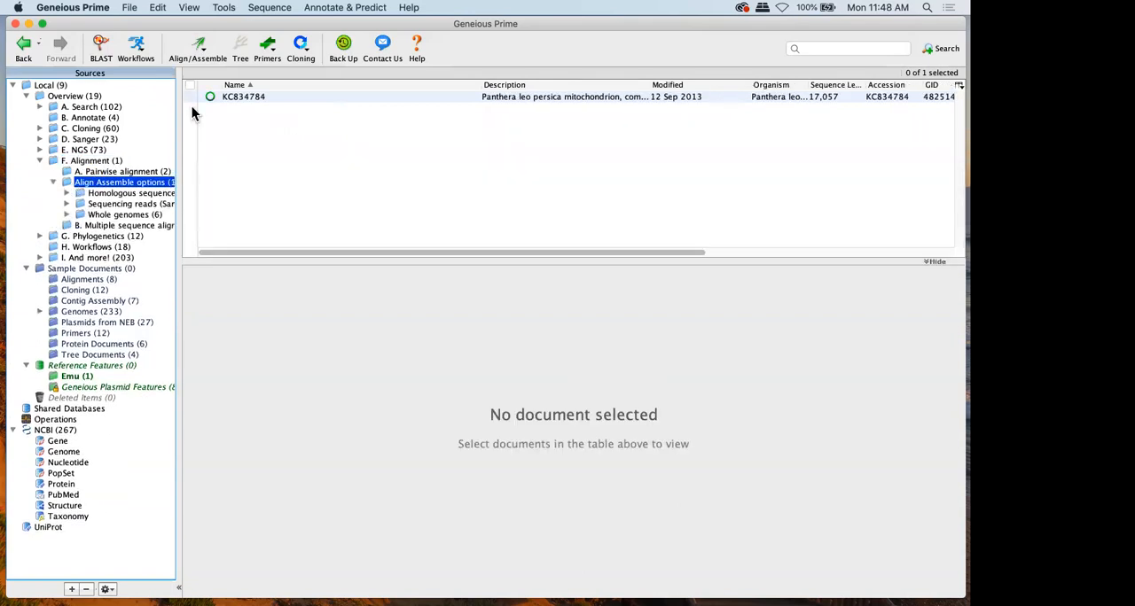
Extract the COX2 CDS from the circular KC834784 mitochondrial genome as a separate sequence document
click(262, 96)
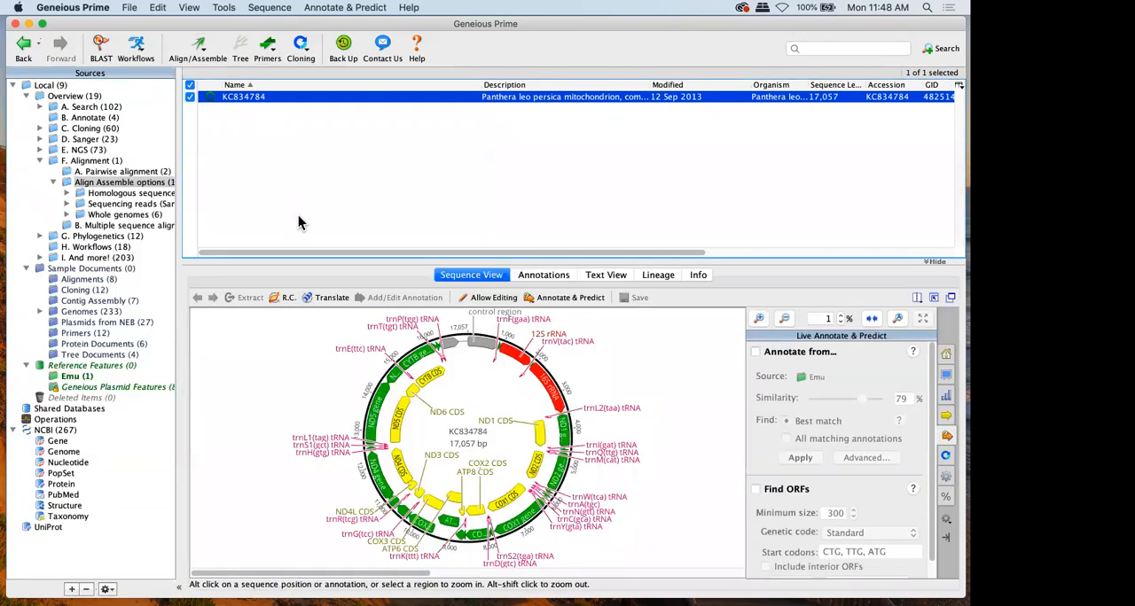
drag(305, 263, 322, 160)
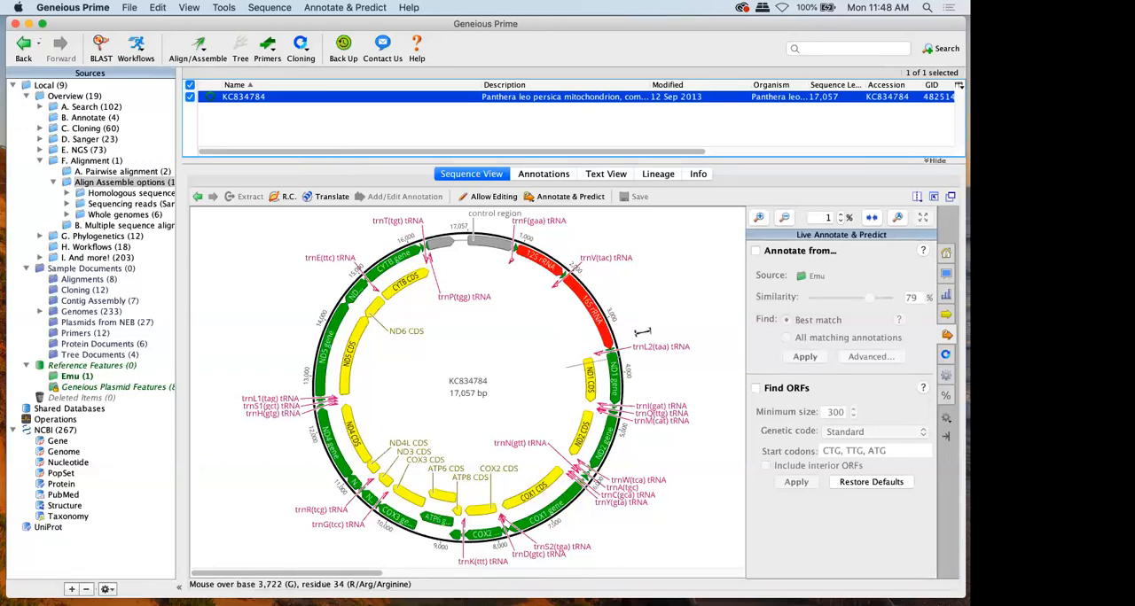
click(484, 517)
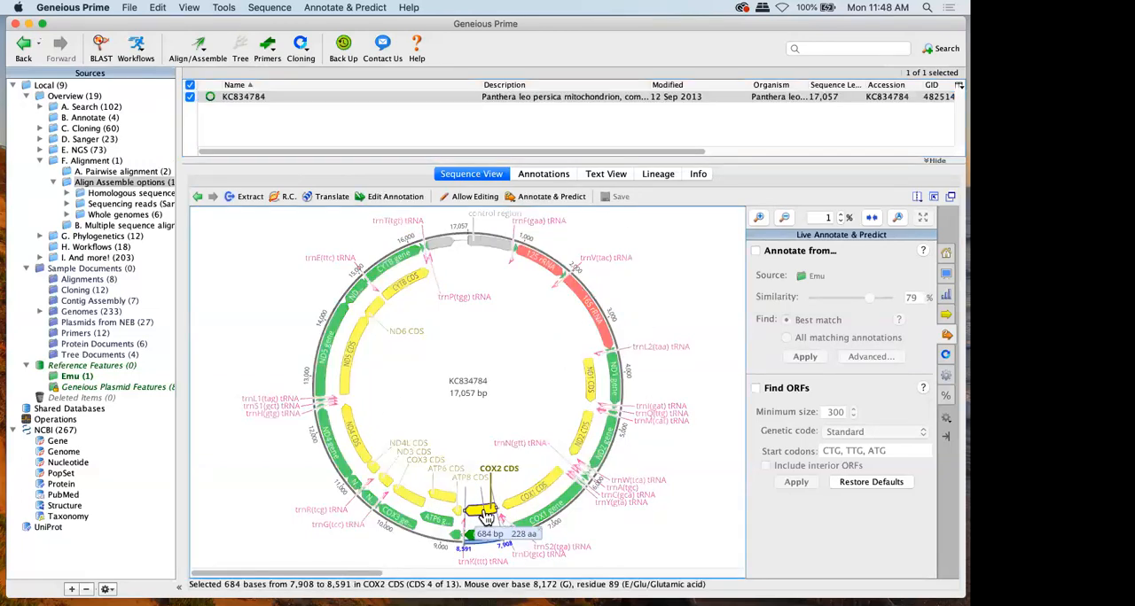
click(249, 197)
key(Return)
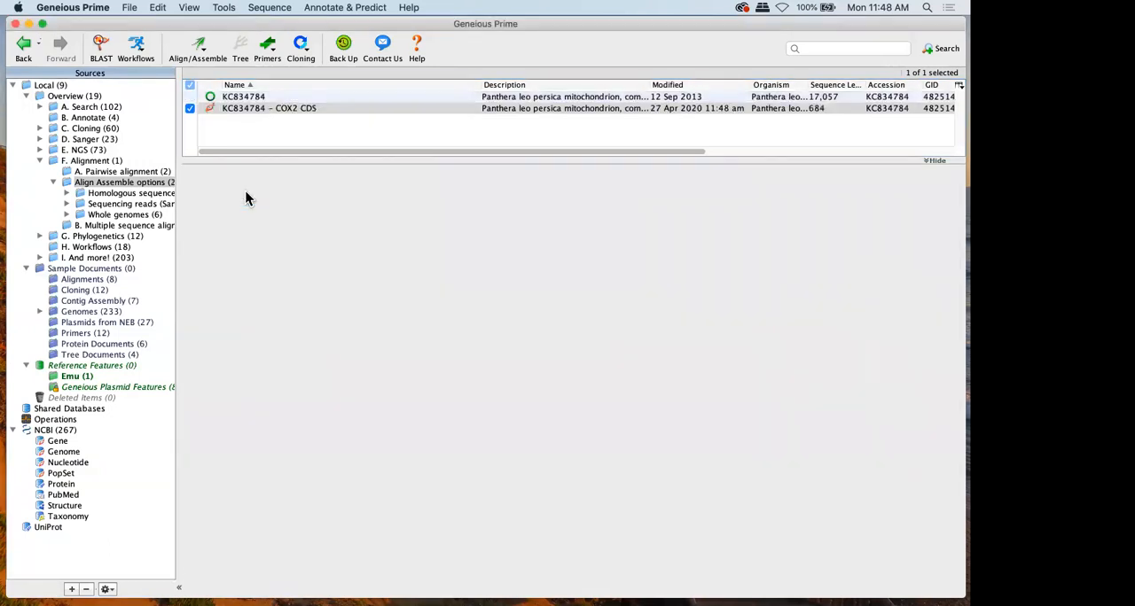
List the Homologous sequences folder together with Align Assemble options and select every document except the full KC834784 genome
shift+click(145, 193)
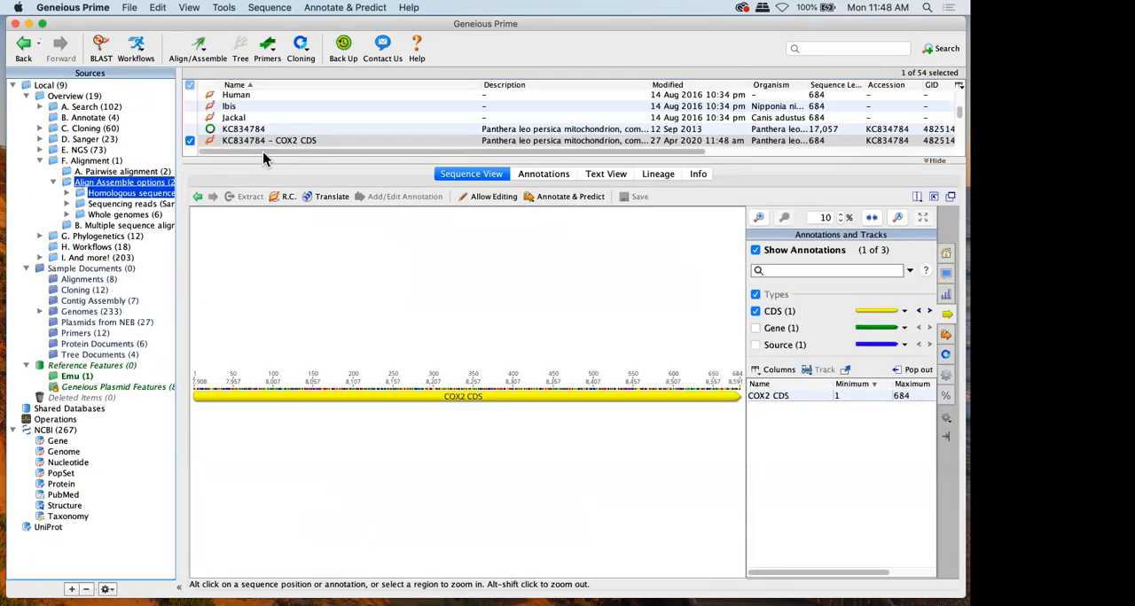
drag(263, 154, 278, 307)
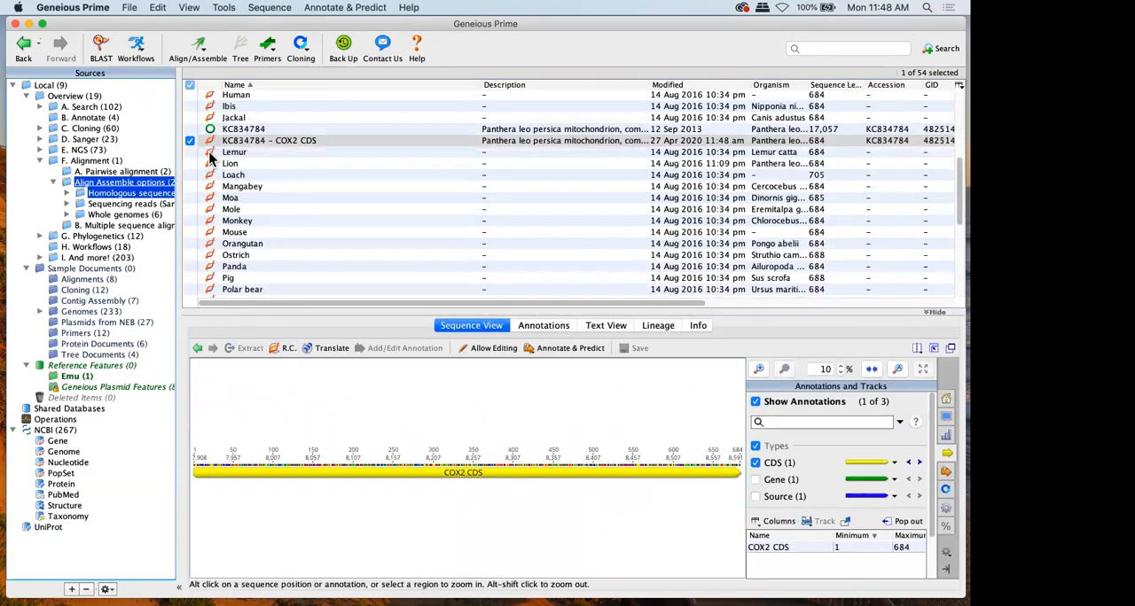
click(228, 186)
click(230, 256)
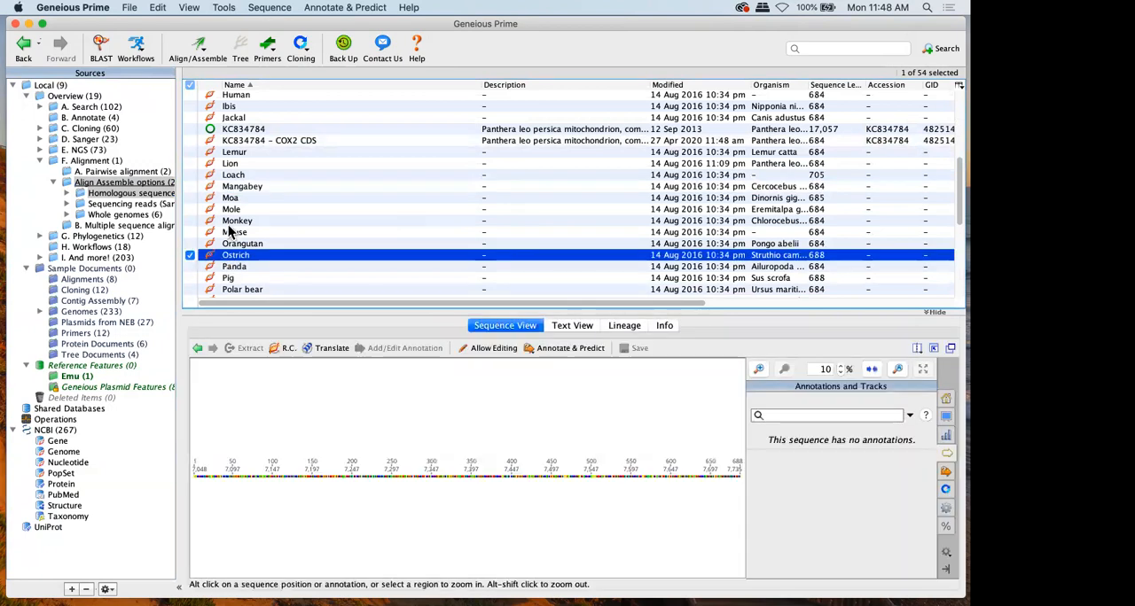
click(229, 266)
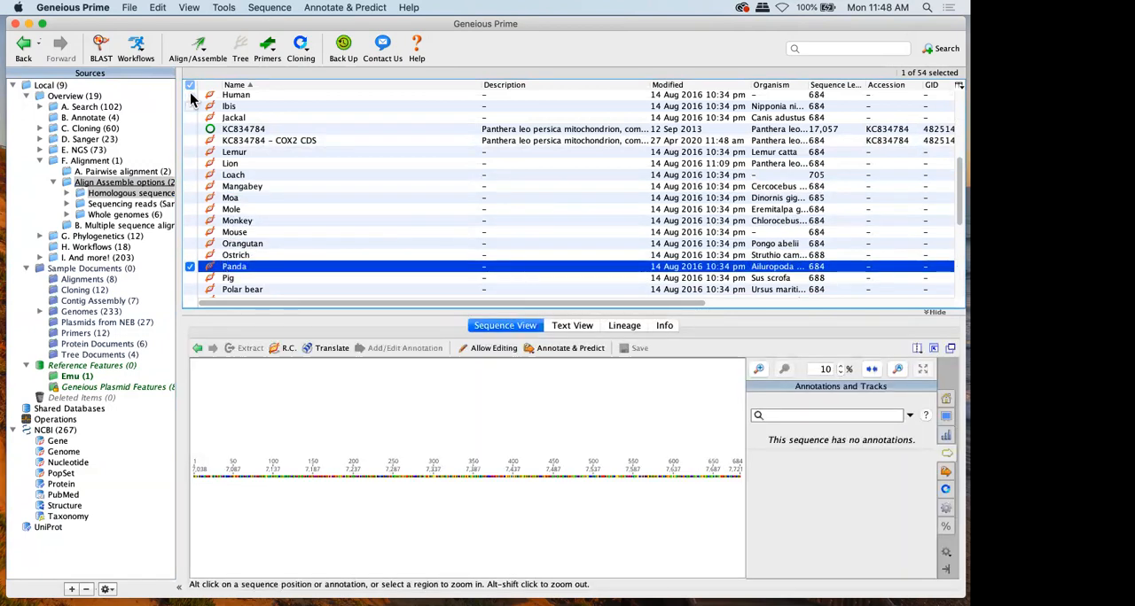
click(189, 84)
click(189, 85)
scroll(202, 155, up, 7)
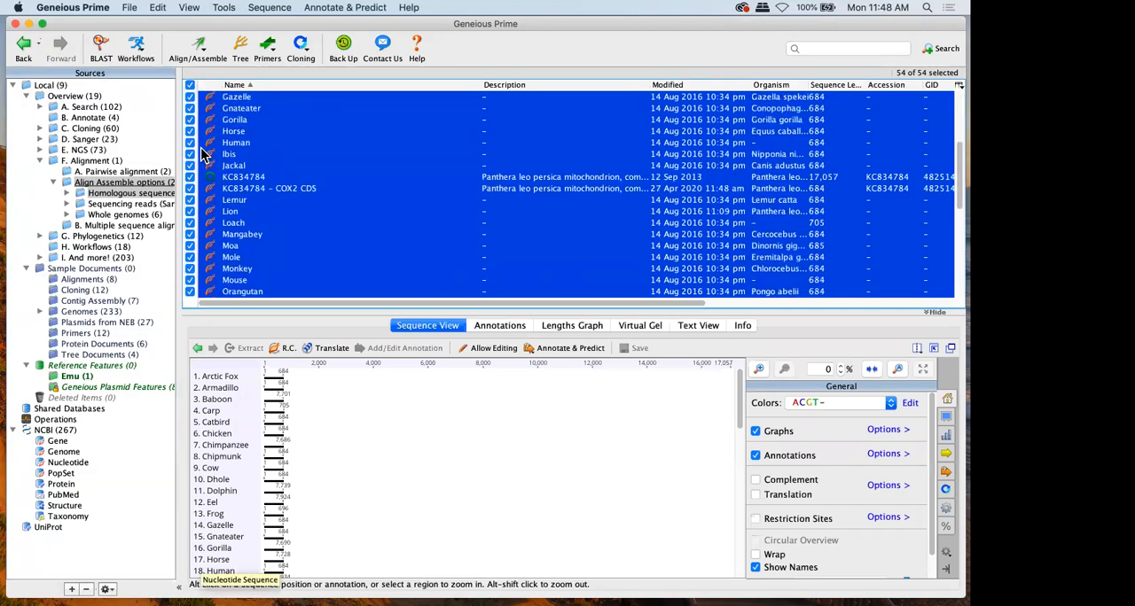
click(191, 176)
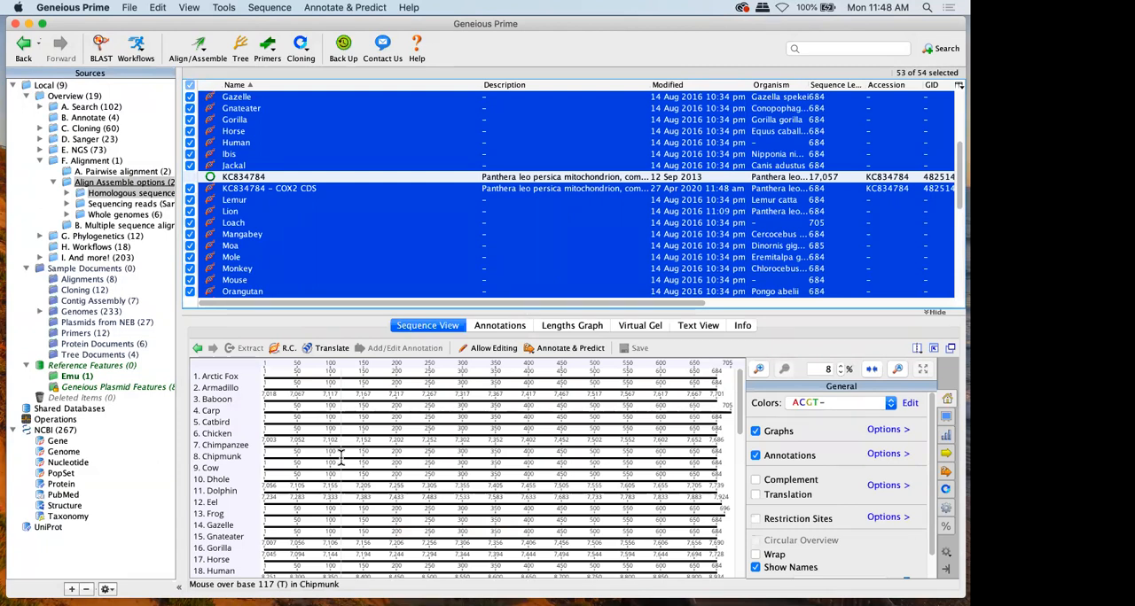
Look through individual sequences such as Chimpanzee and Eel, and view the Multiple Align command without running it
click(236, 446)
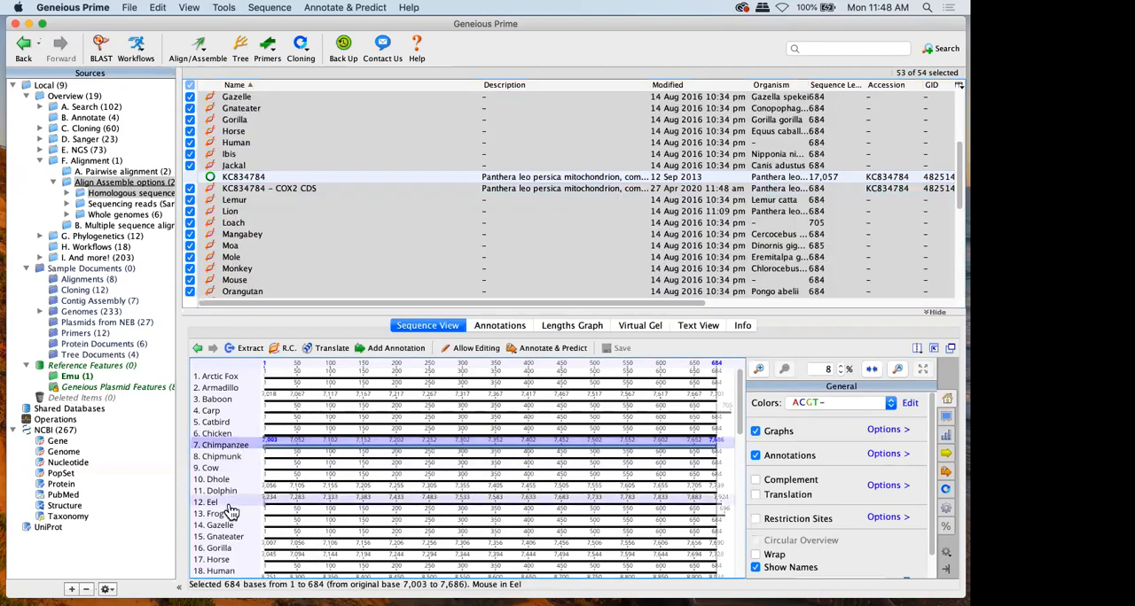
click(227, 507)
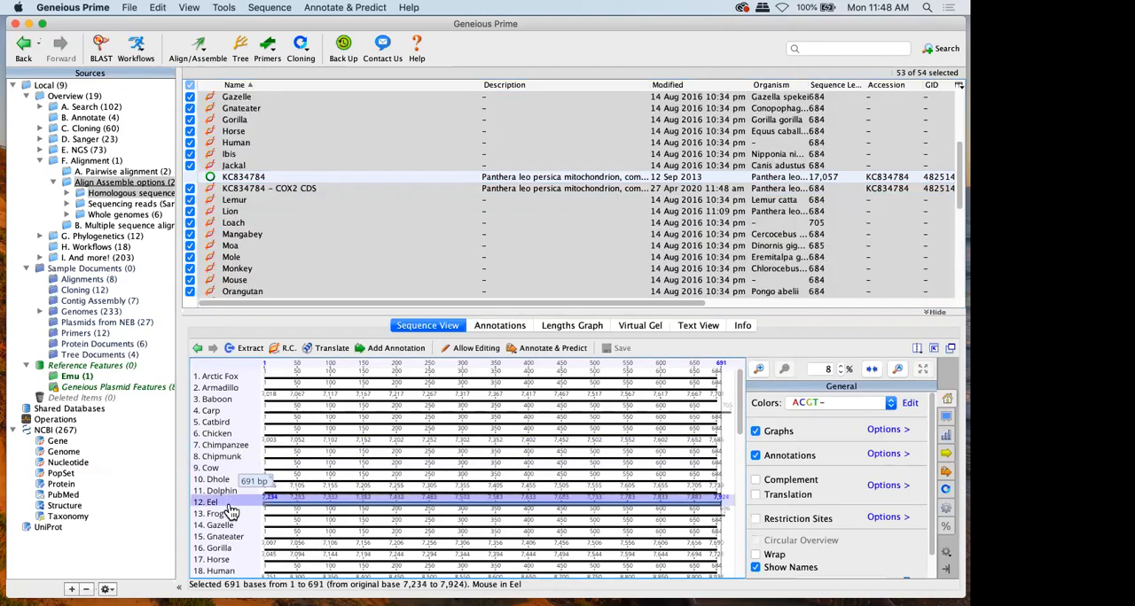
click(218, 400)
scroll(225, 523, down, 3)
click(216, 459)
scroll(261, 372, up, 4)
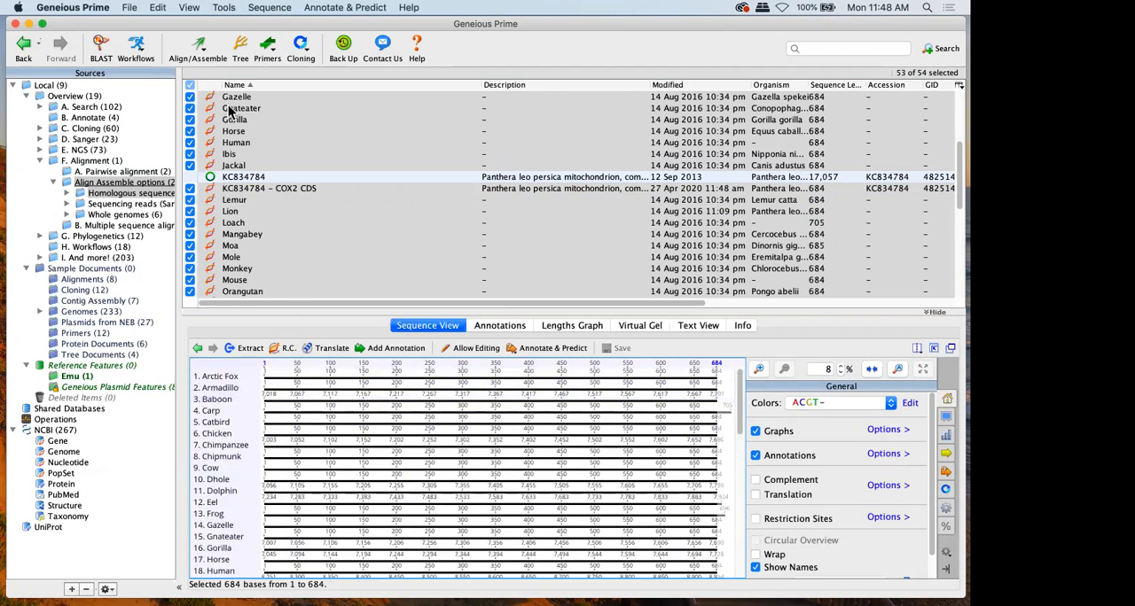
click(196, 46)
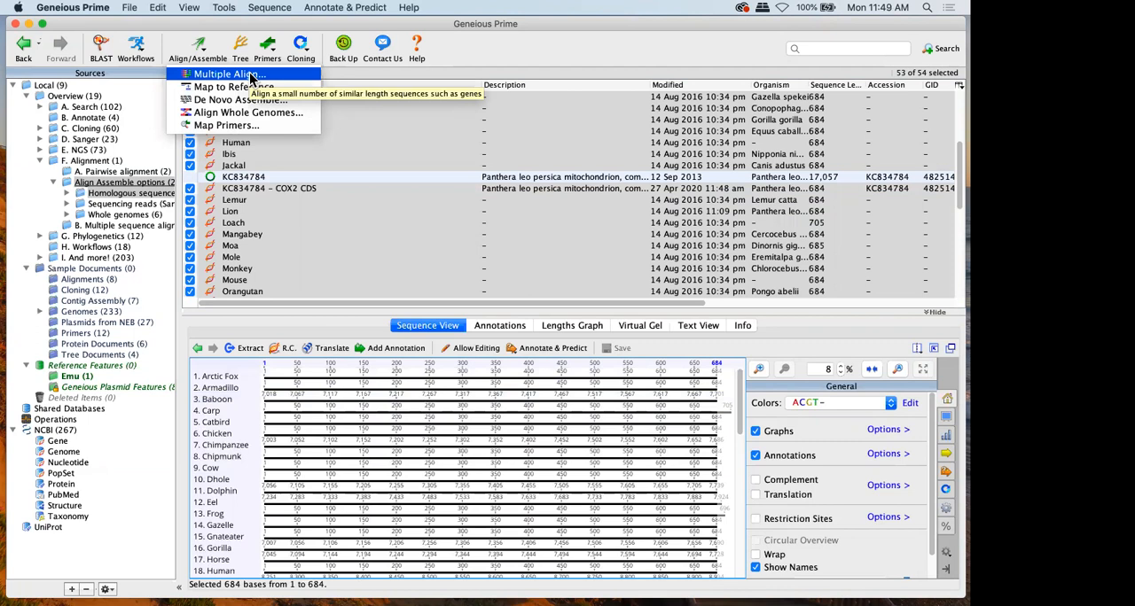
click(363, 106)
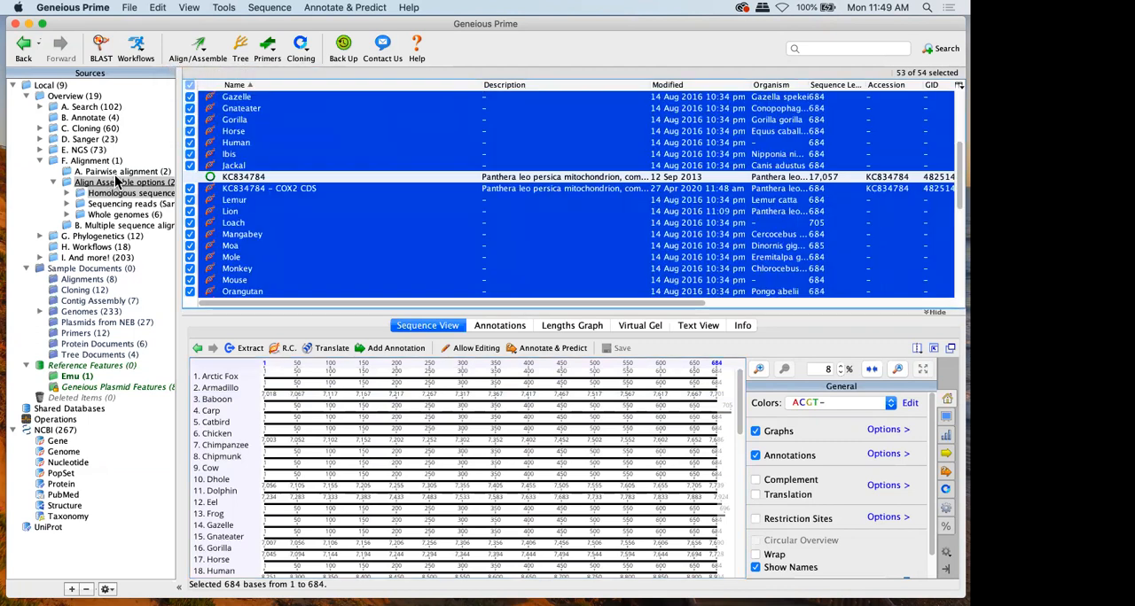
Return to the Align Assemble options folder alone and view the full KC834784 genome
click(115, 172)
click(118, 183)
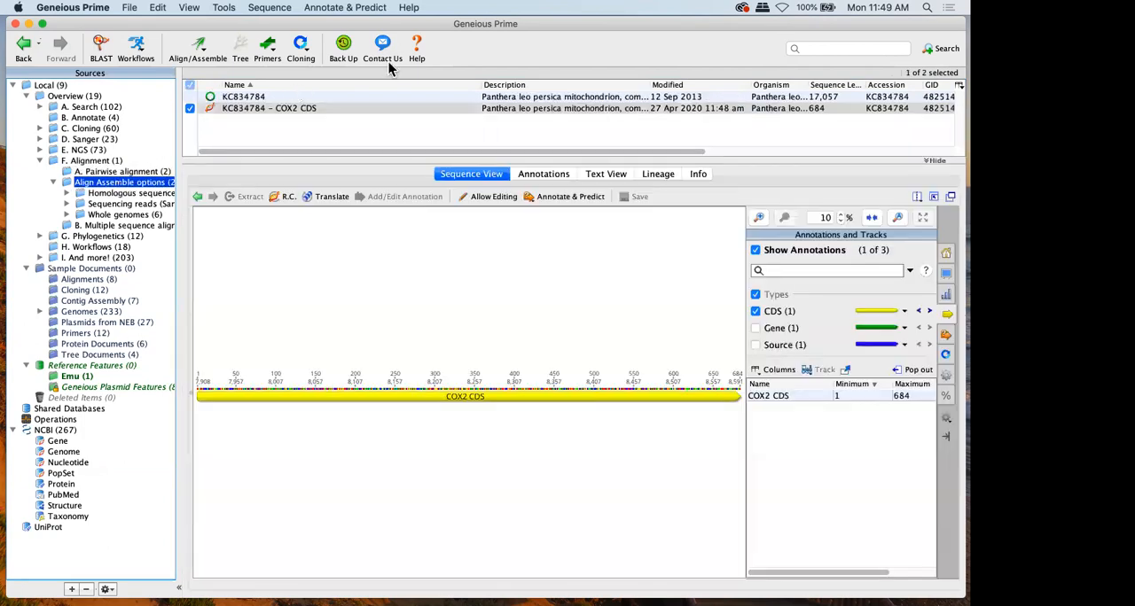
click(257, 98)
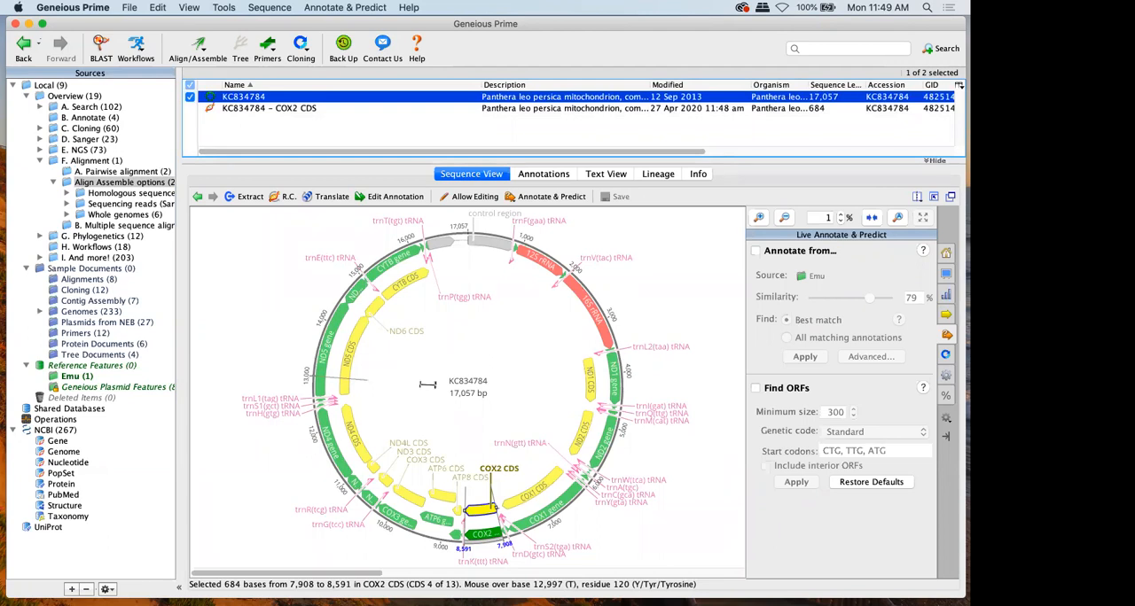
Open the SRR821548 read list in the Sequencing reads folder and view read 9 at 100% zoom
click(128, 204)
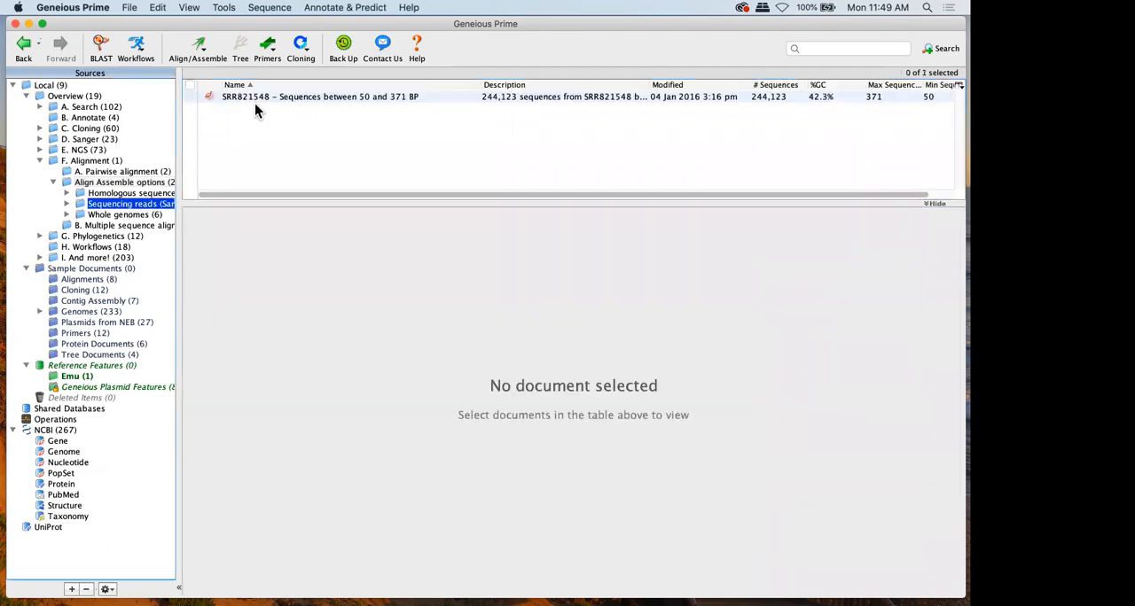
click(254, 98)
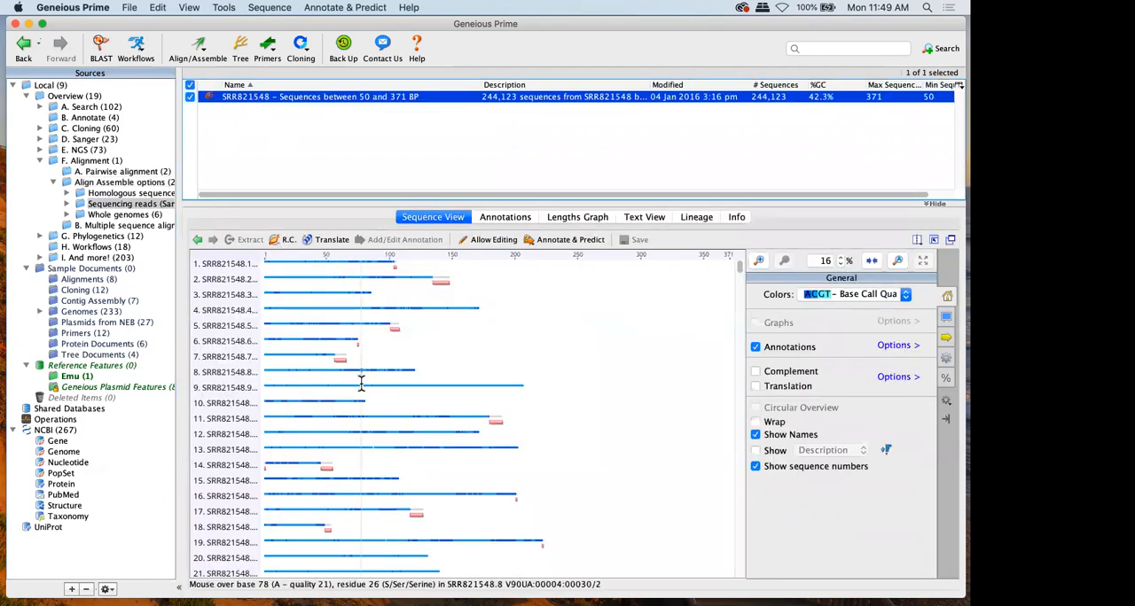
scroll(361, 383, down, 2)
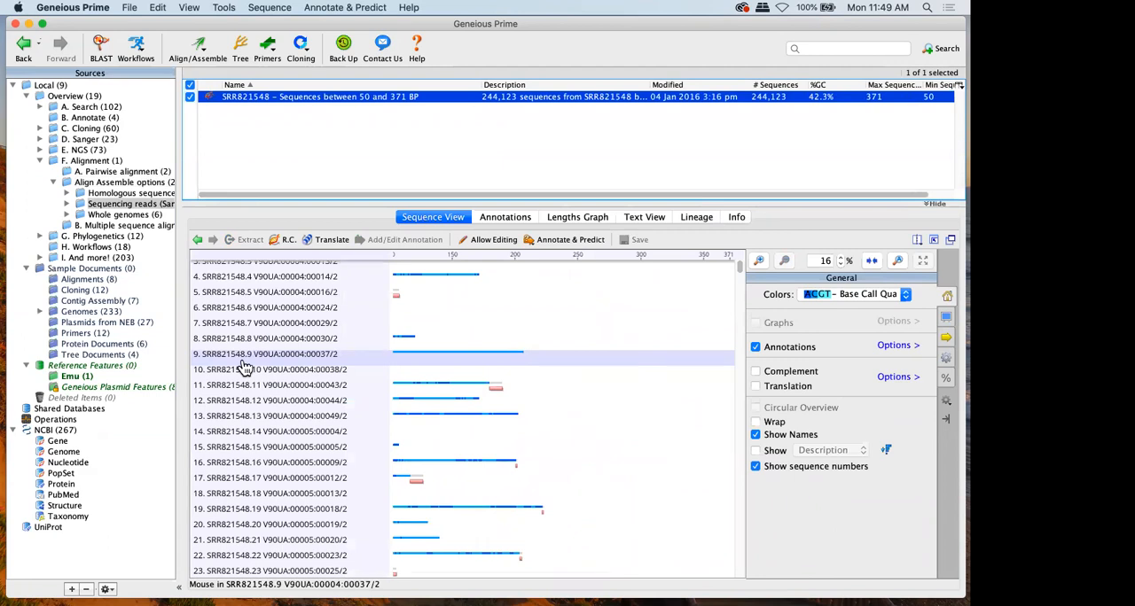
click(243, 359)
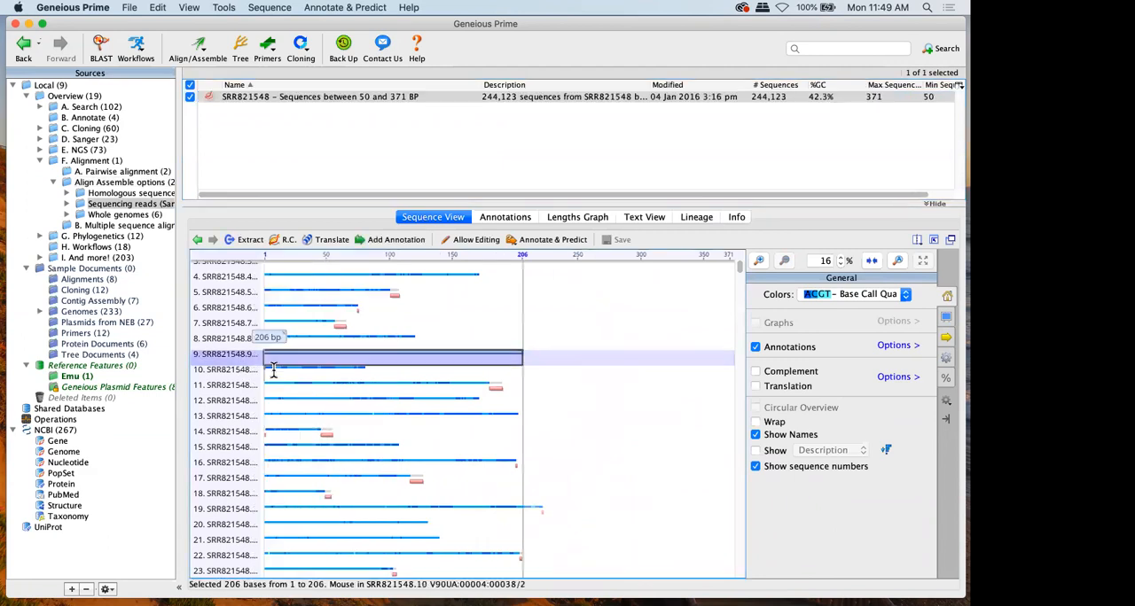
click(892, 259)
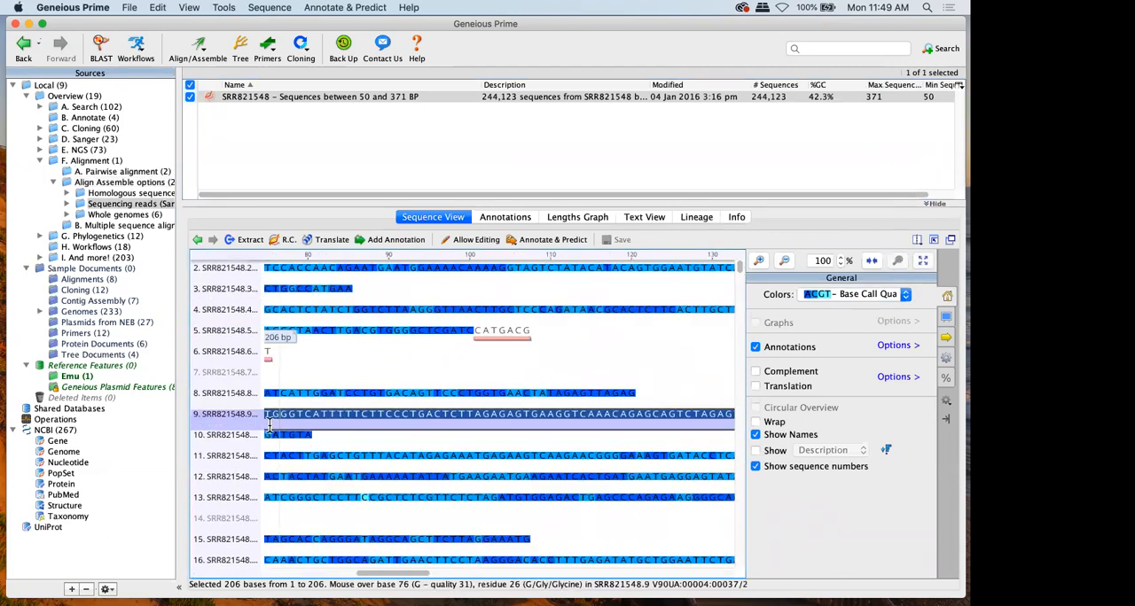
Hide annotations while inspecting individual reads at base level, and view the Align/Assemble commands up to De Novo Assemble
click(226, 456)
click(796, 344)
click(203, 470)
click(215, 544)
scroll(216, 551, down, 3)
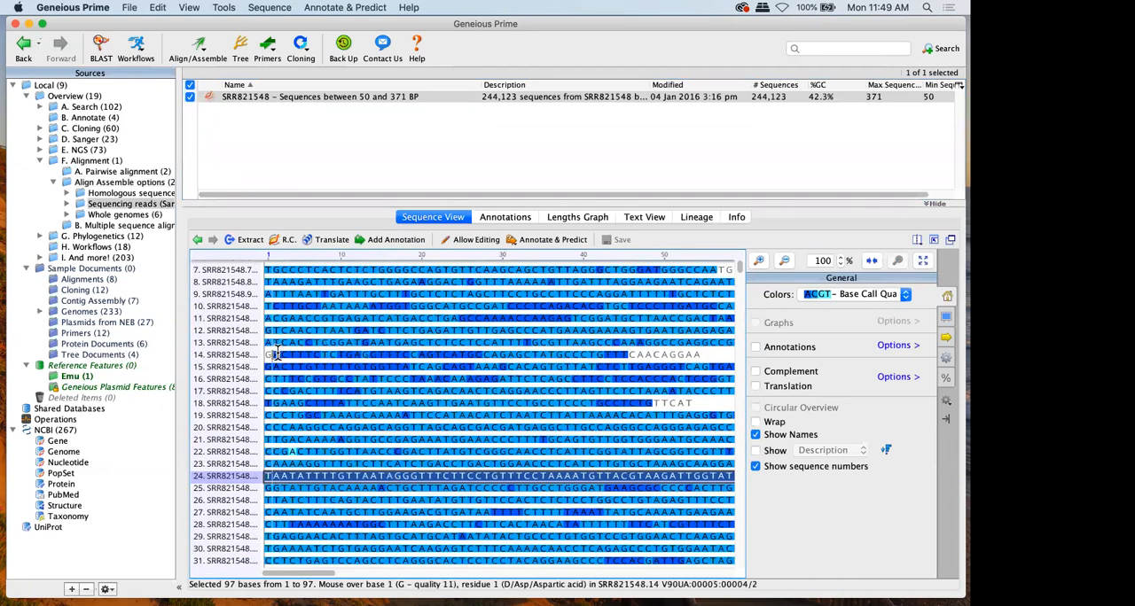
click(195, 59)
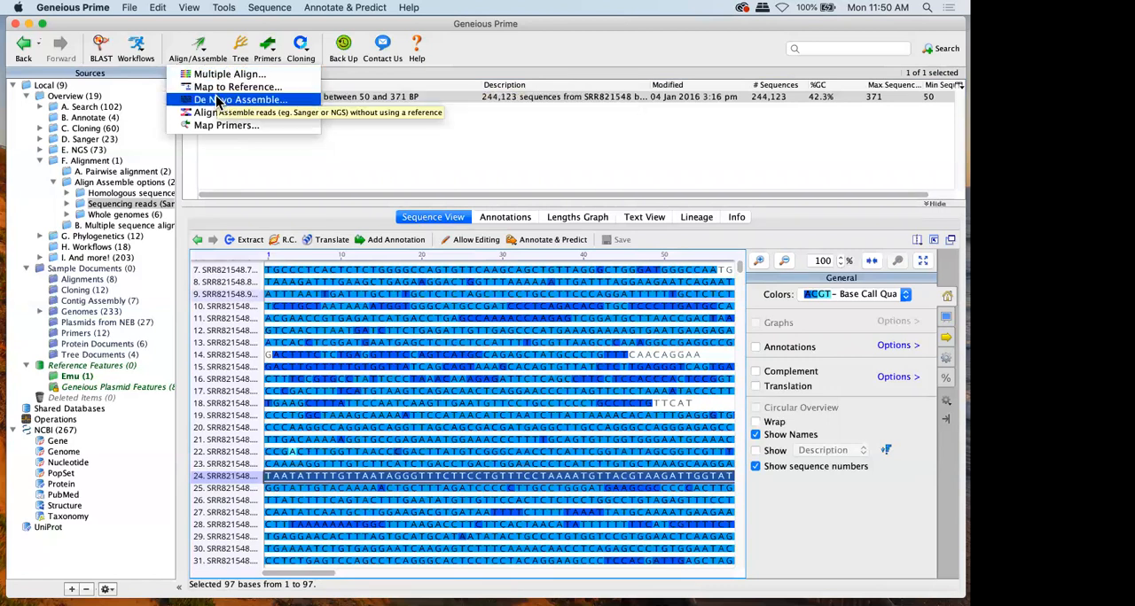
click(66, 204)
Open the SRR821548 results subfolder under Sequencing reads > Map to reference and view its Contig
click(67, 204)
double_click(113, 228)
click(112, 238)
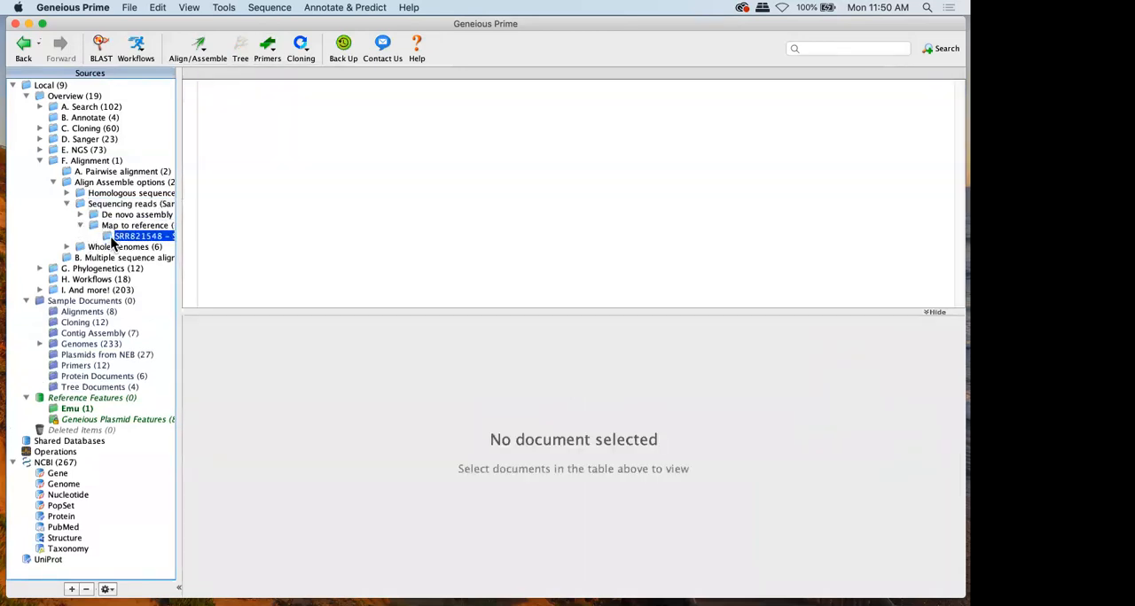
click(210, 109)
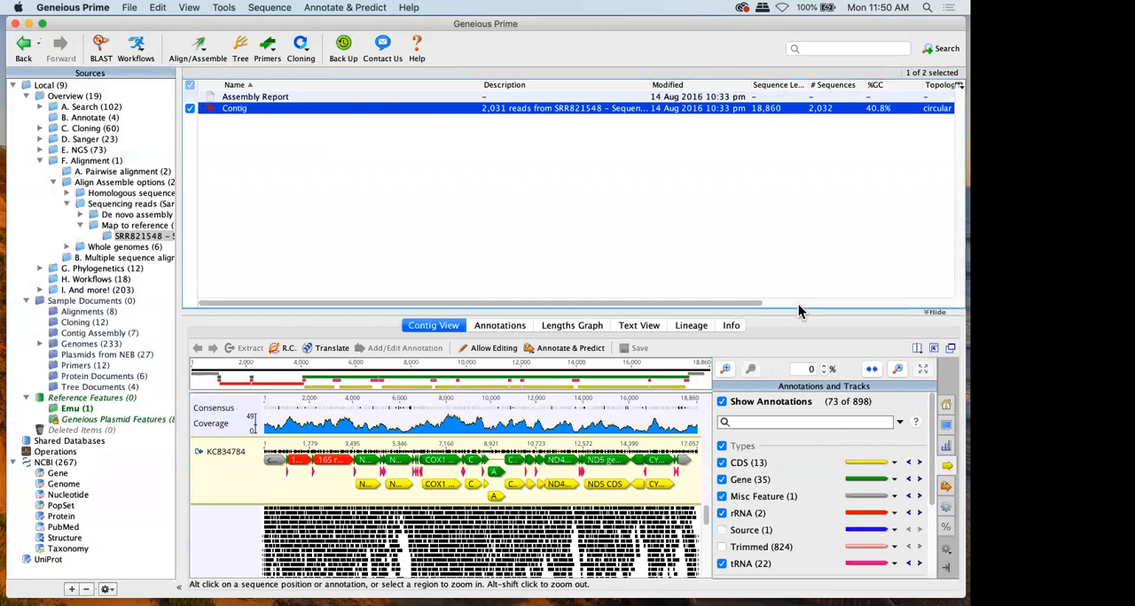
click(786, 251)
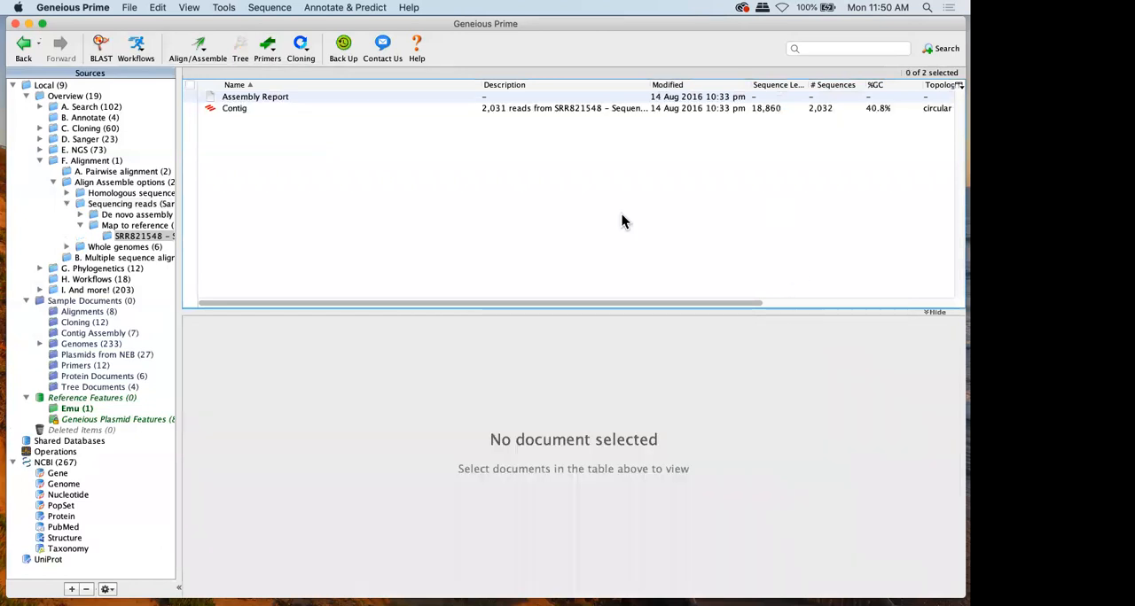
click(334, 108)
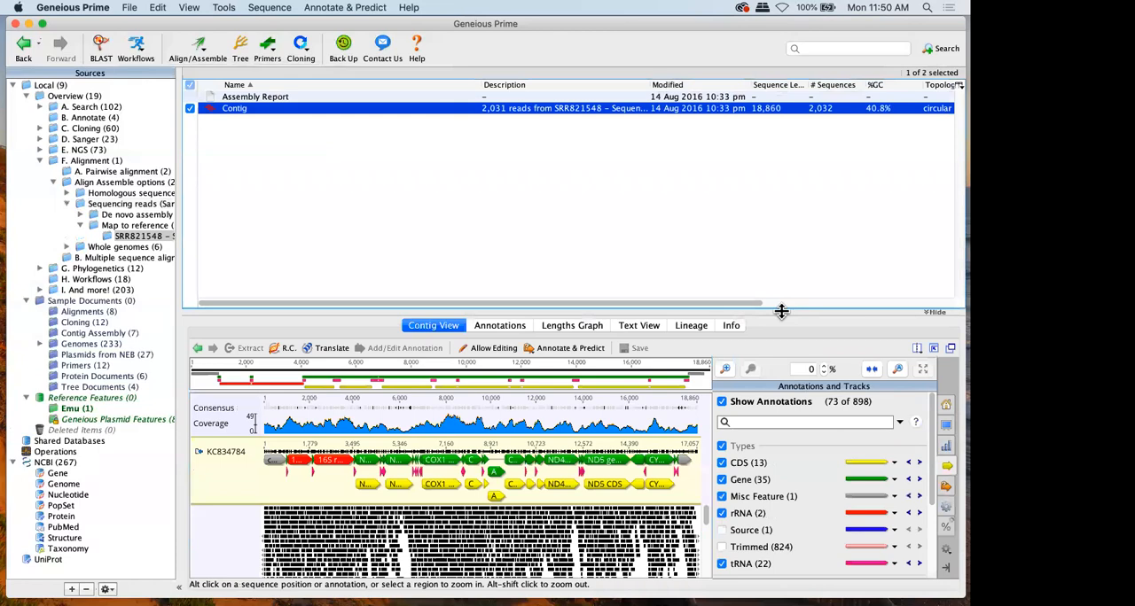
Enlarge the contig viewer and magnify the mapped reads to 20%
drag(750, 155, 750, 148)
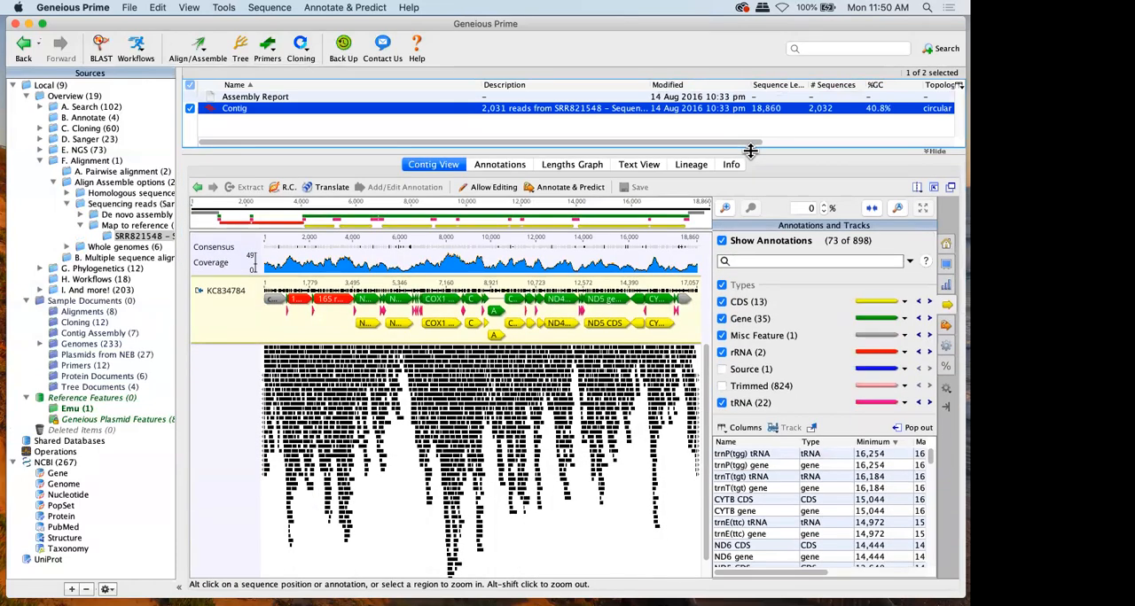
click(824, 206)
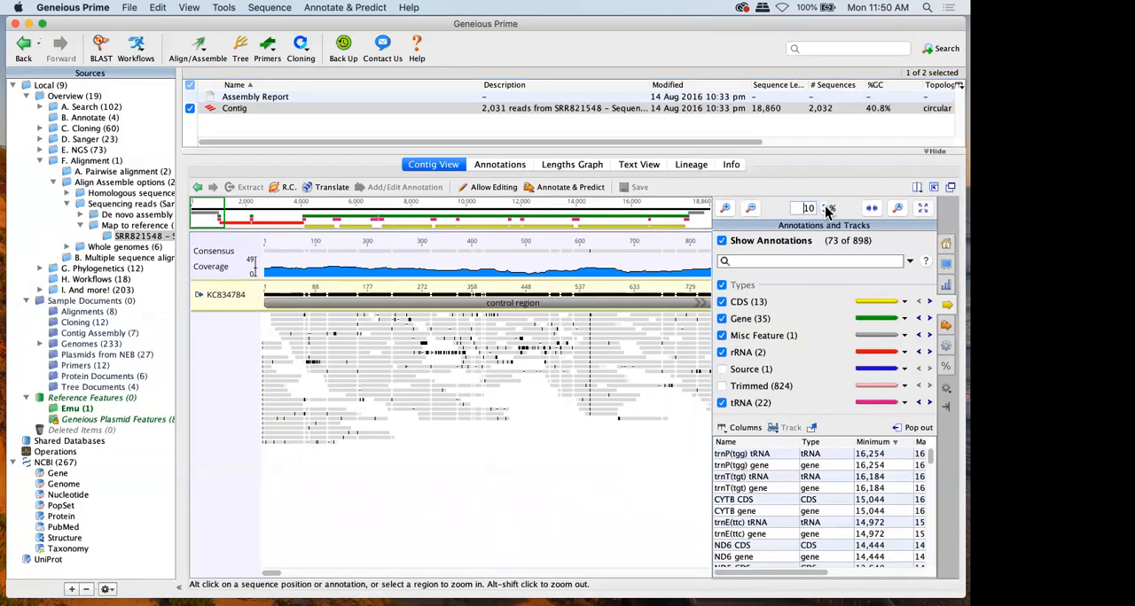
click(825, 206)
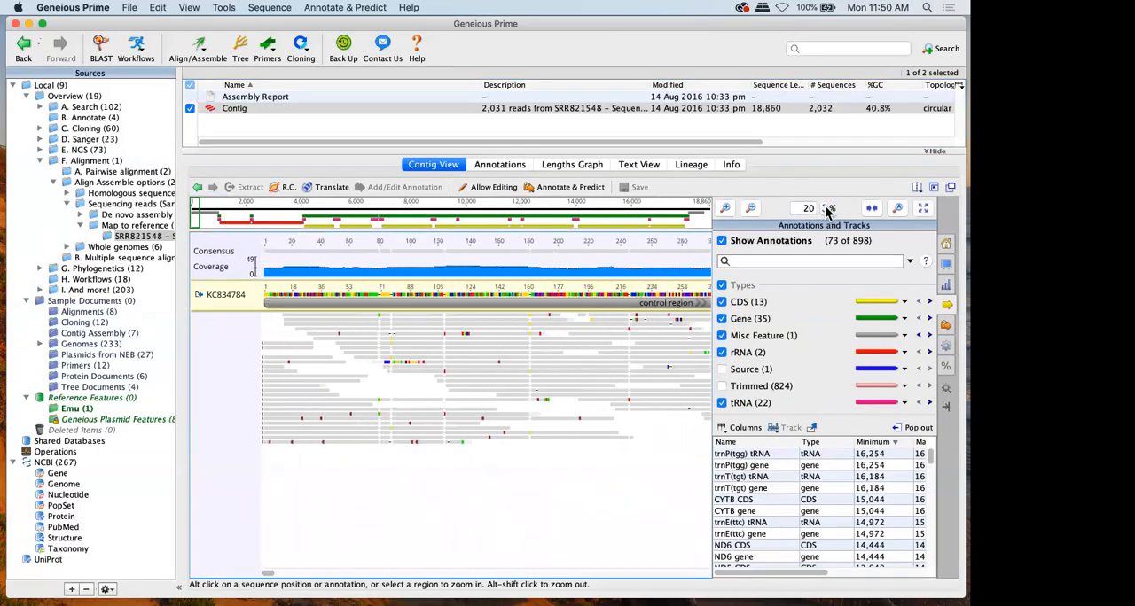
Open the Whole genomes folder and view the KC834784, NC_005278 and NC_010967 mitochondrial genomes individually
click(106, 248)
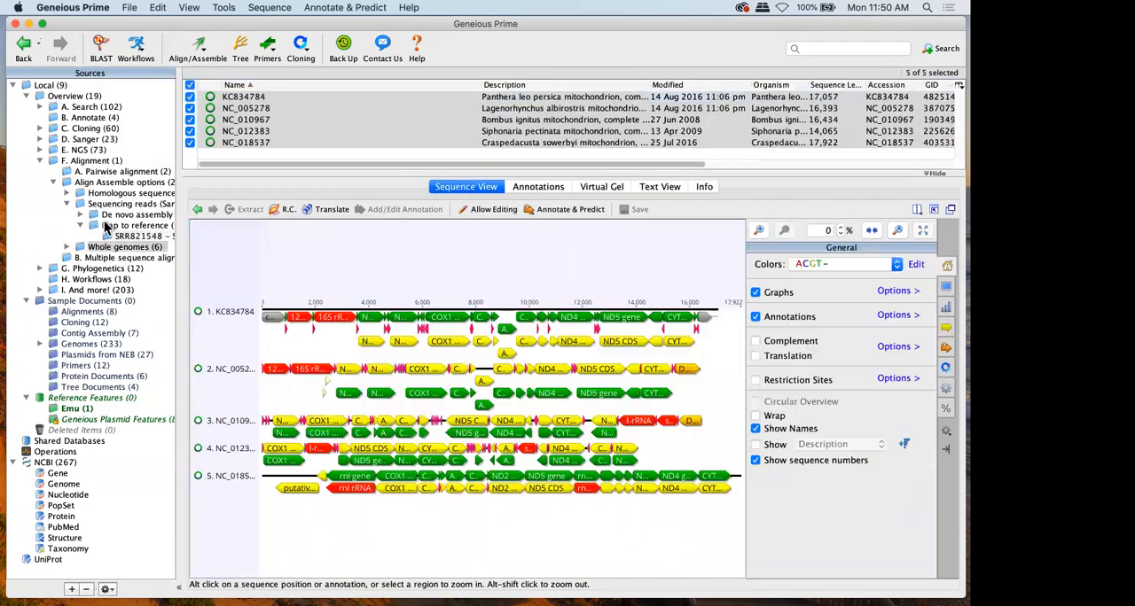
click(234, 115)
click(232, 108)
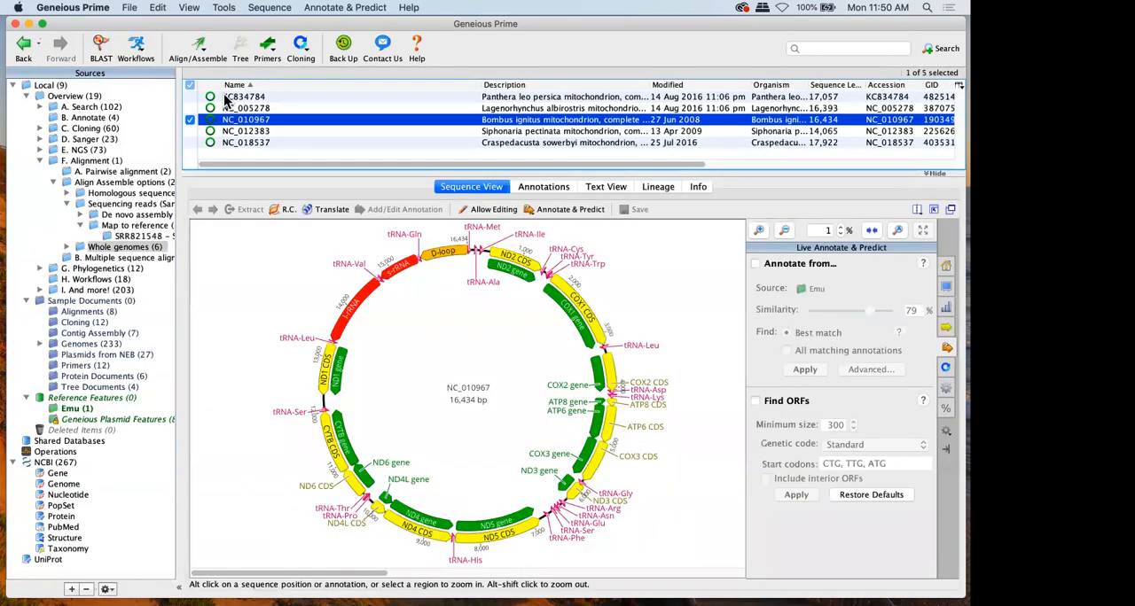
click(227, 97)
click(243, 109)
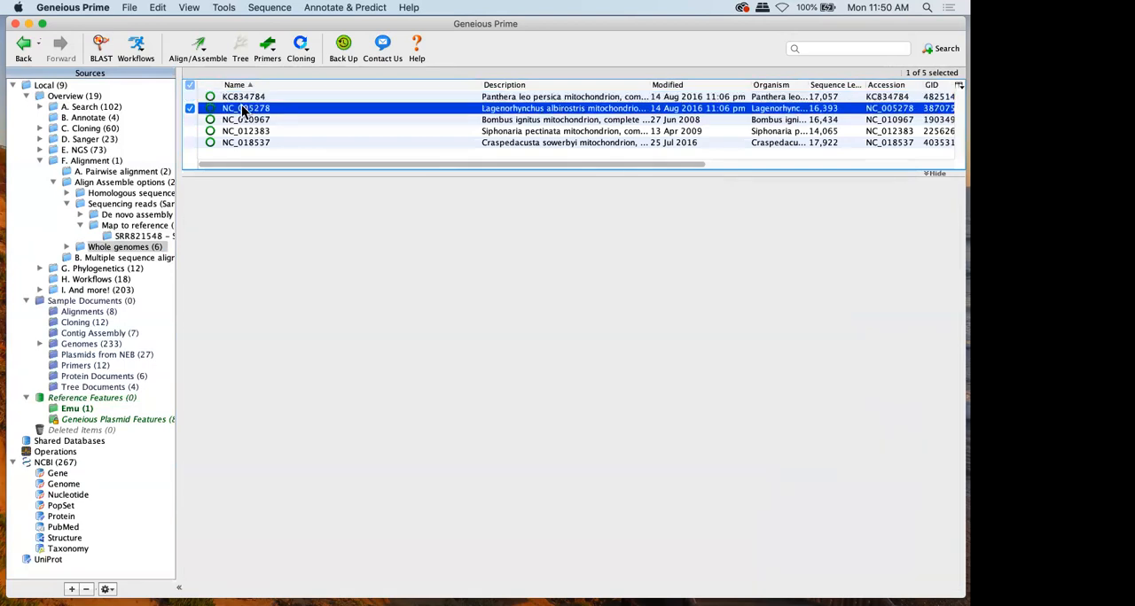
click(250, 121)
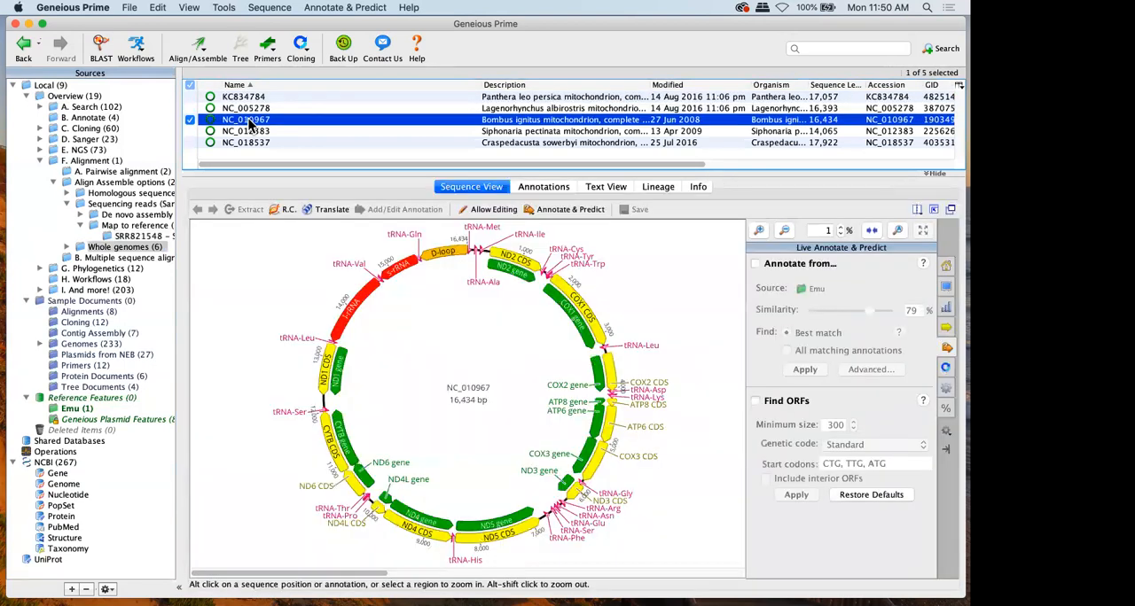
View the NC_012383 and NC_018537 genomes, then return to KC834784 and examine its ND2, COX1 and COX2 coding regions
click(244, 133)
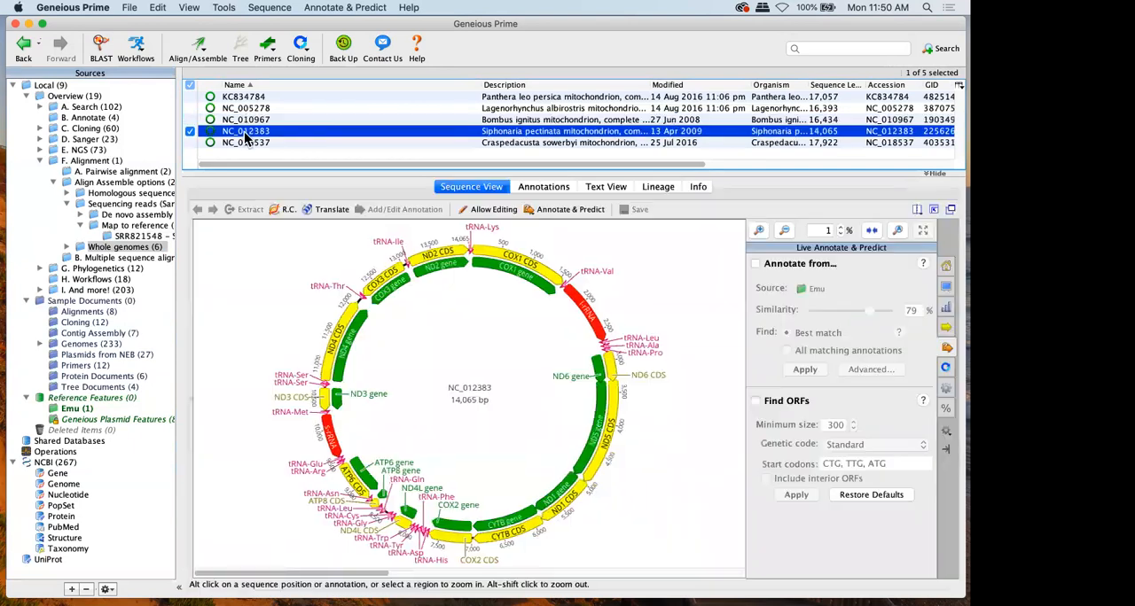
click(242, 143)
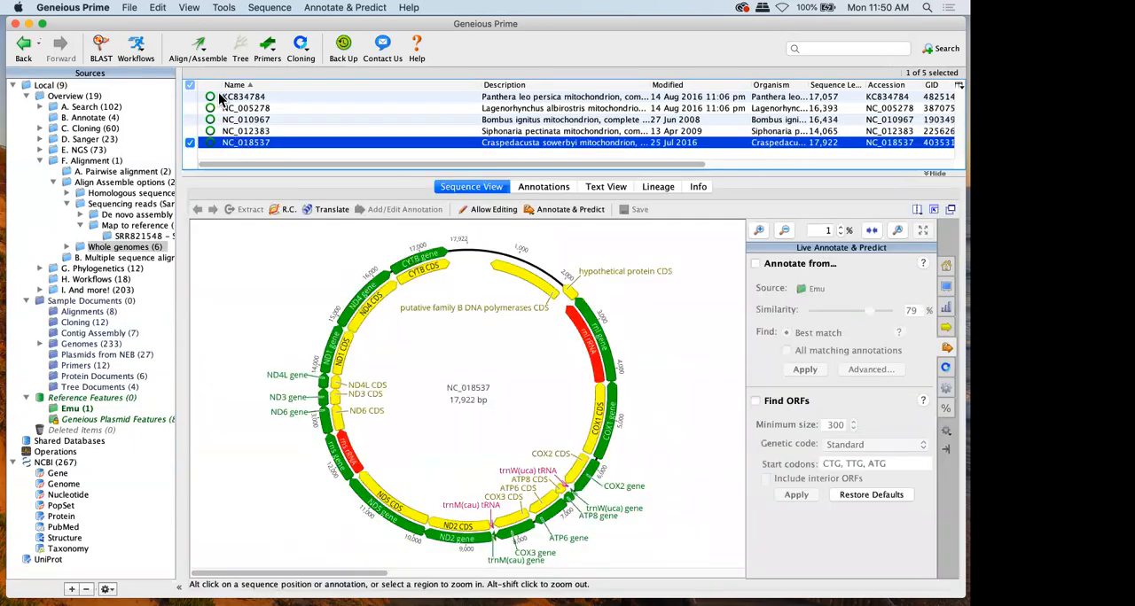
click(219, 98)
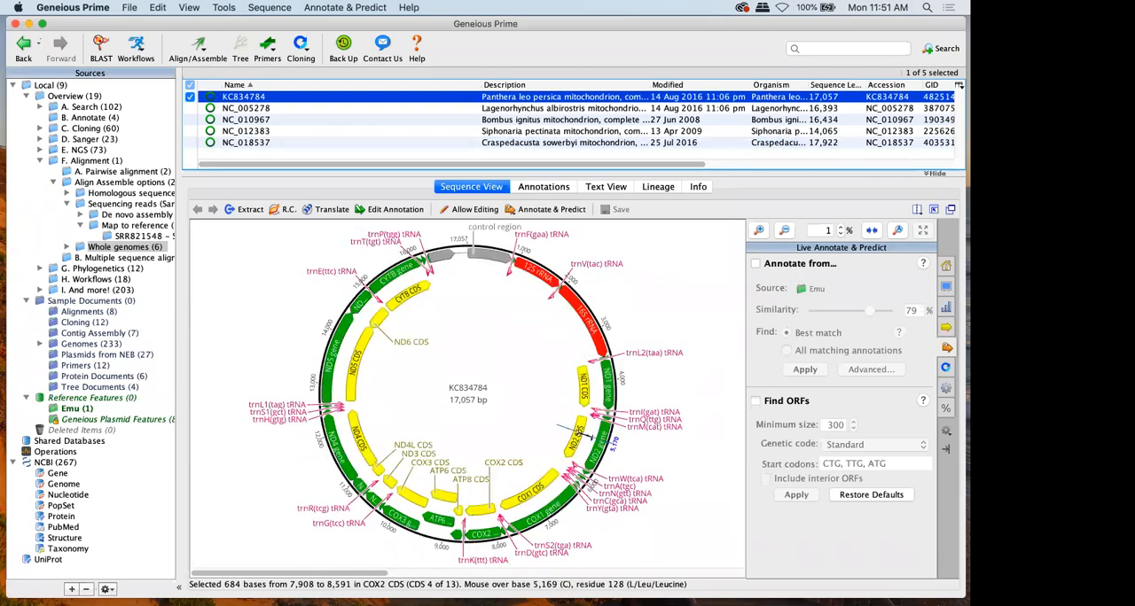
click(580, 433)
click(546, 481)
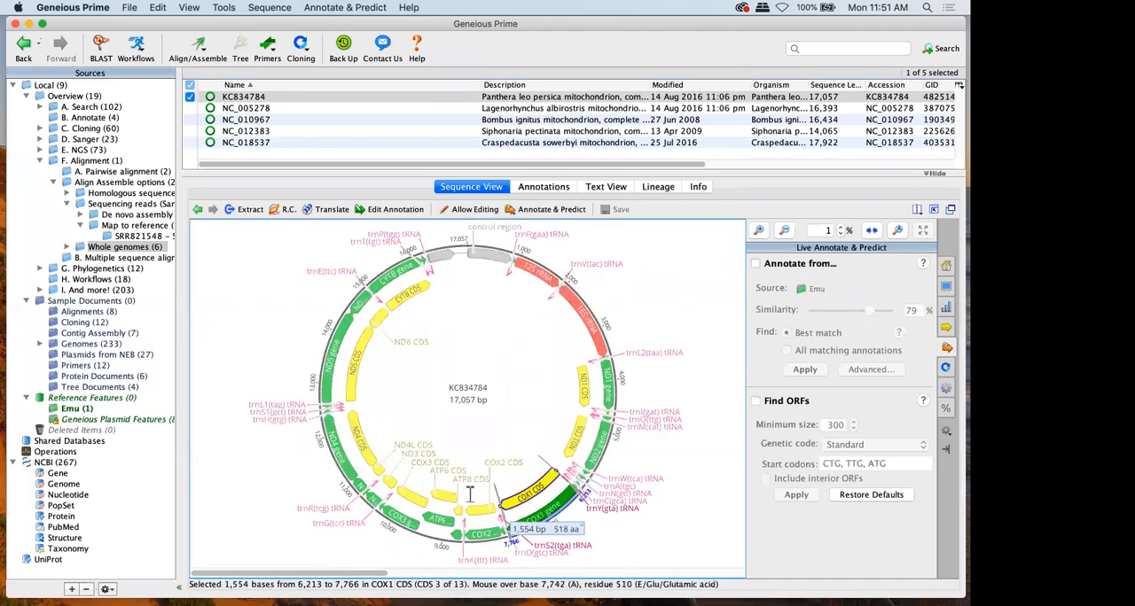
click(470, 497)
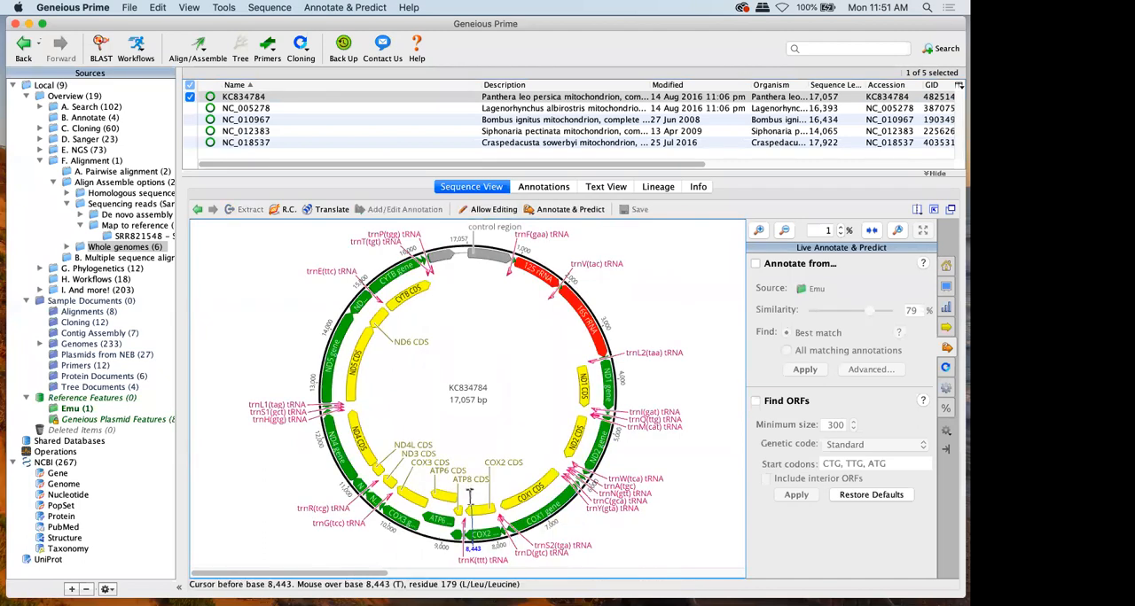
Find the Align Whole Genomes command, then view the Mauve Alignment in the Results subfolder of Whole genomes
click(190, 53)
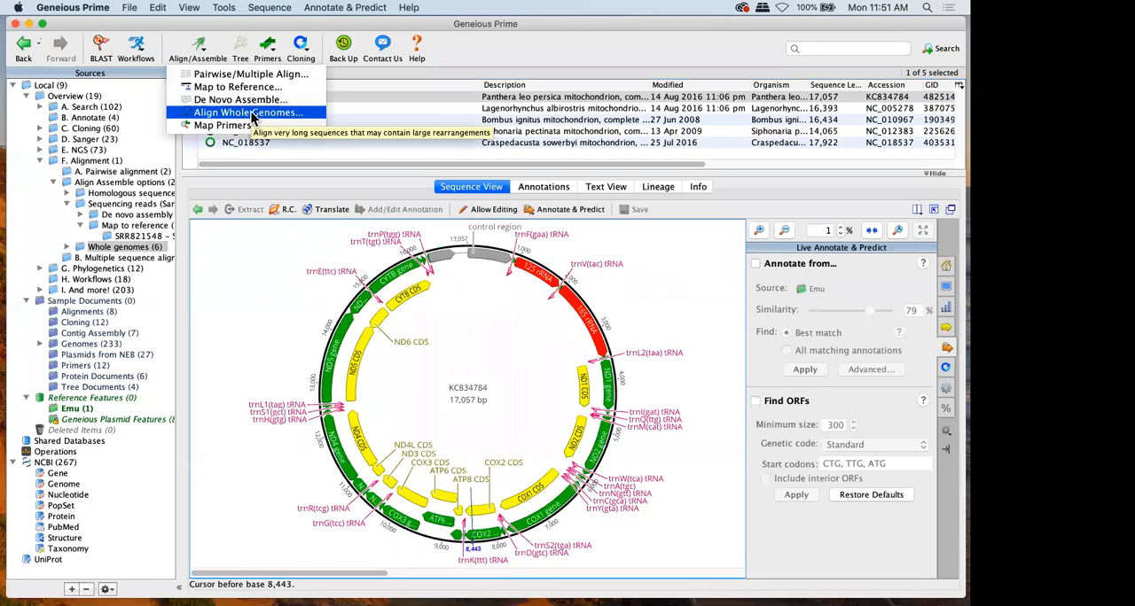
click(66, 247)
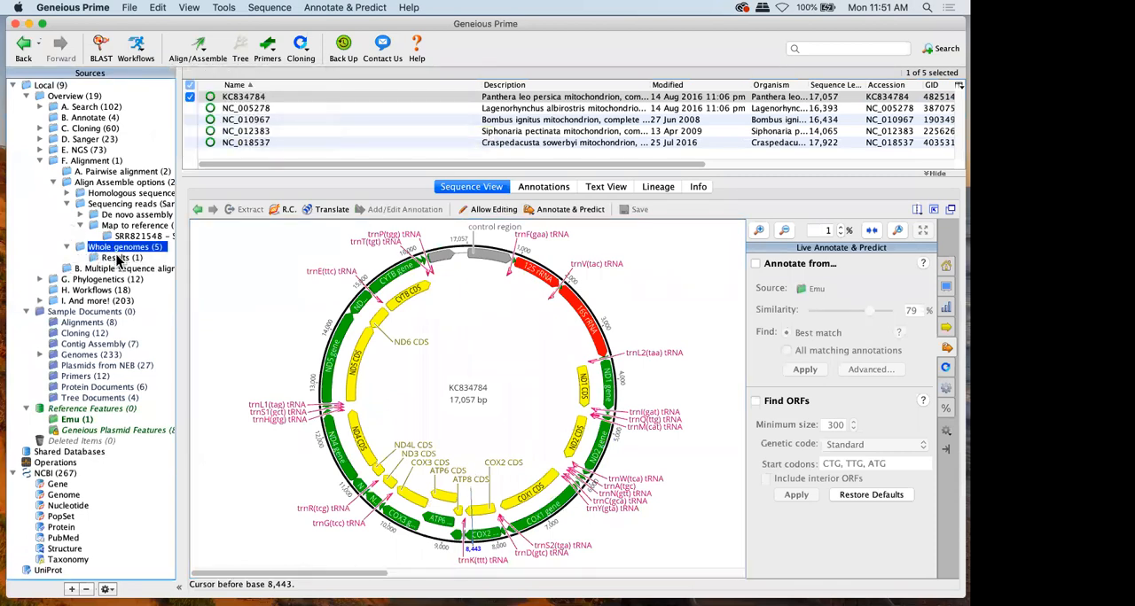
click(118, 257)
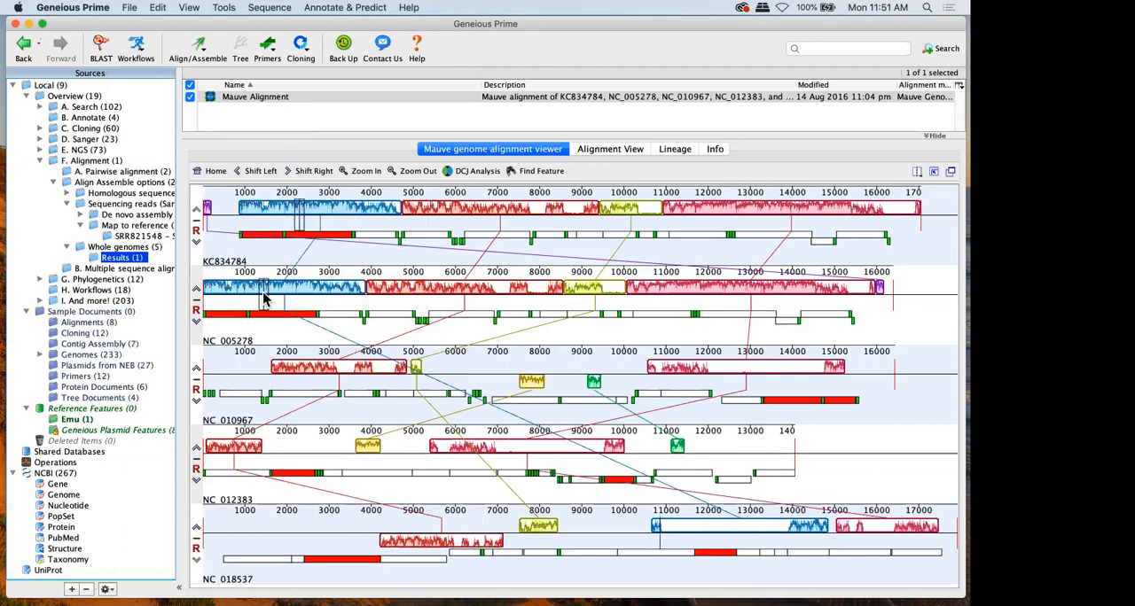
Collapse the Whole genomes and Sequencing reads folders, select all documents in the Homologous sequences folder, and enlarge the viewer slightly
click(73, 183)
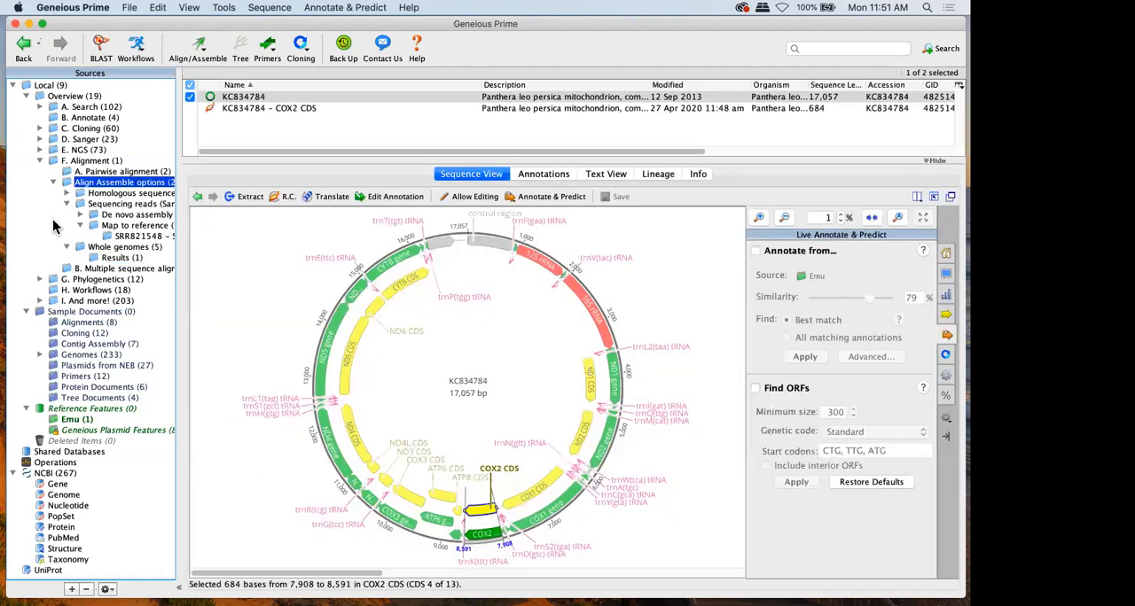
click(68, 247)
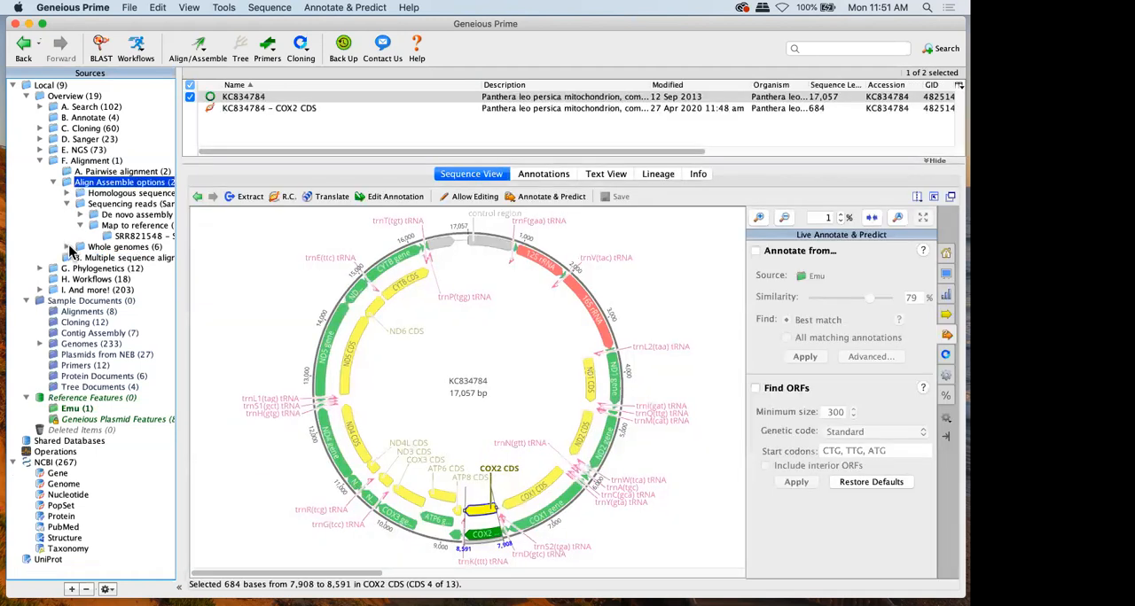
click(111, 194)
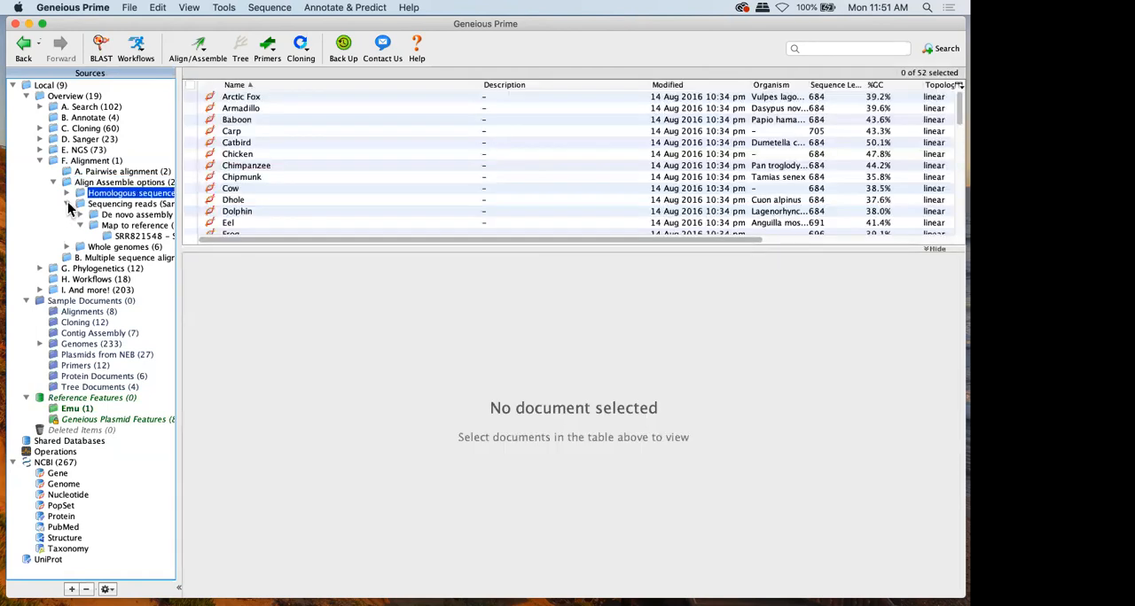
click(67, 204)
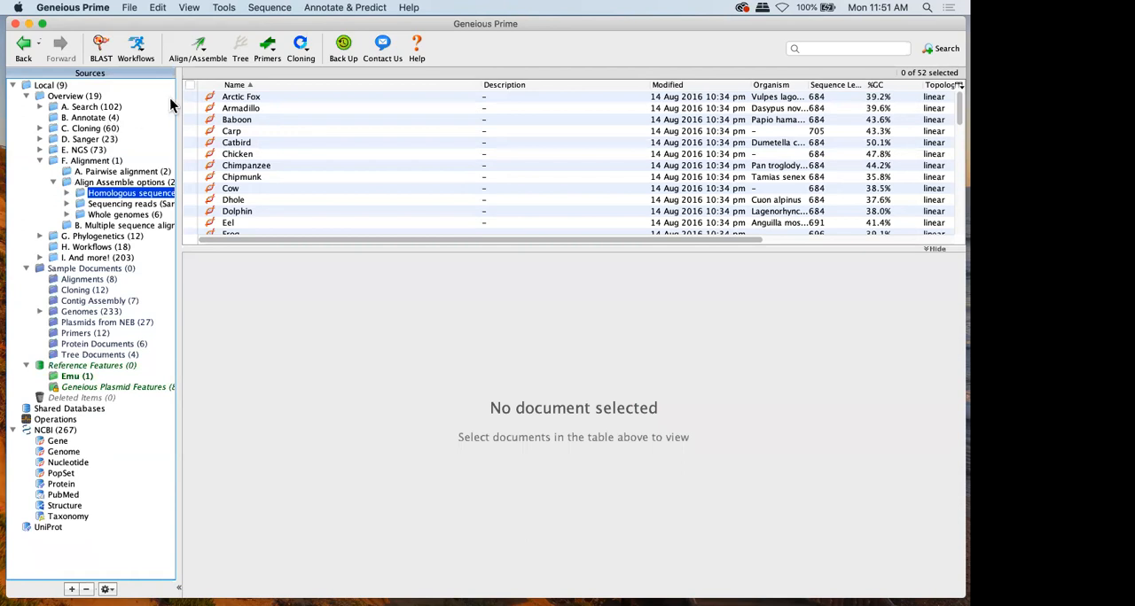
click(190, 85)
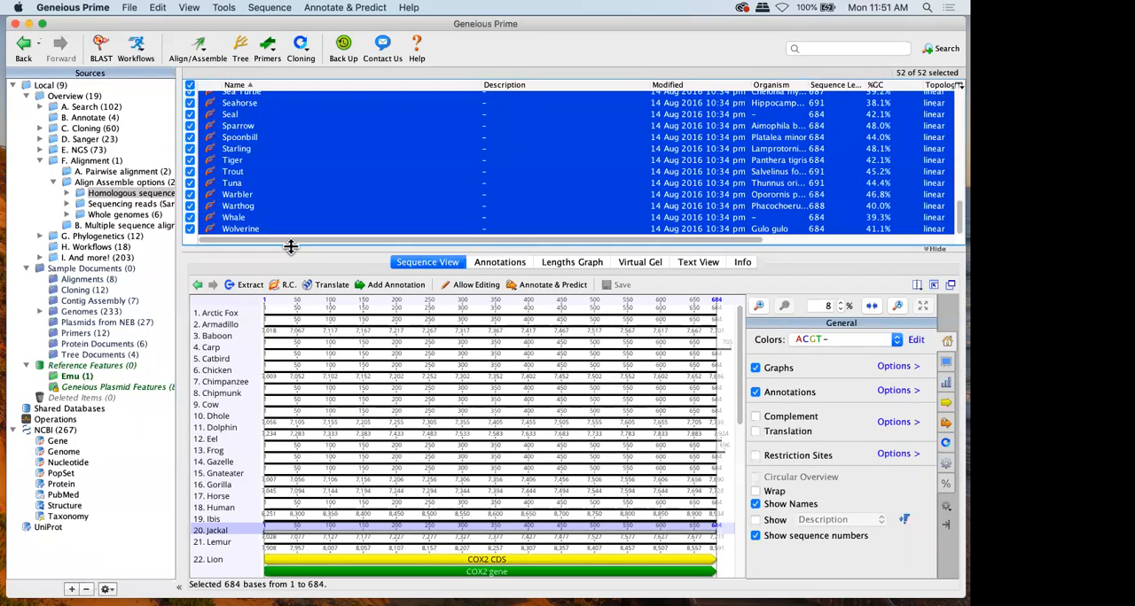
drag(290, 252, 296, 220)
Start a multiple alignment of the selected sequences and compare the Geneious, MUSCLE, Clustal Omega, MAFFT and Translation Align options
click(203, 53)
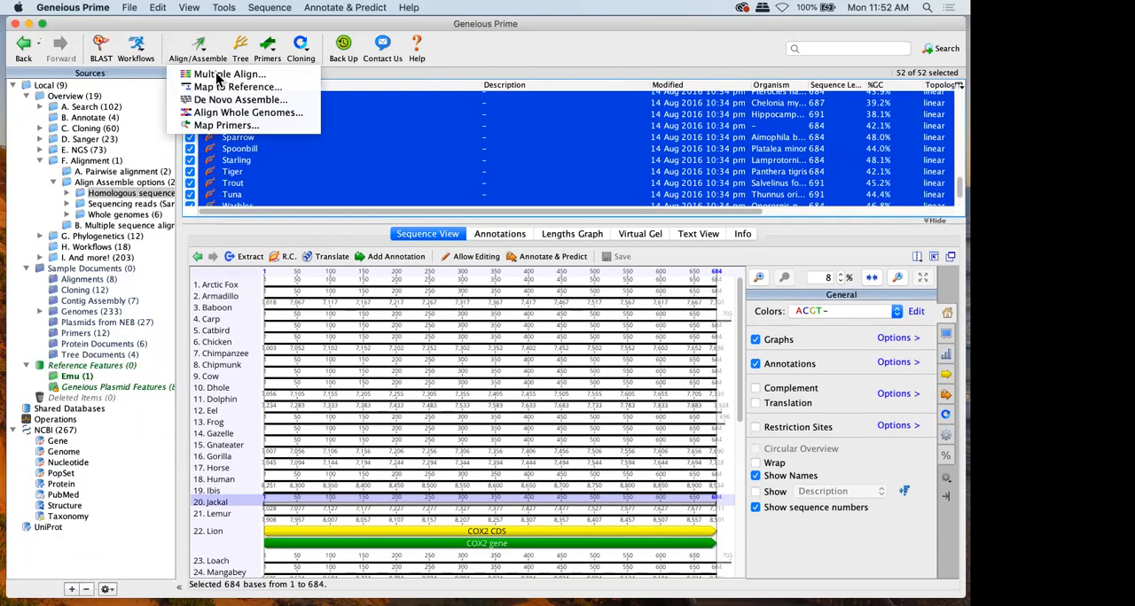
click(223, 75)
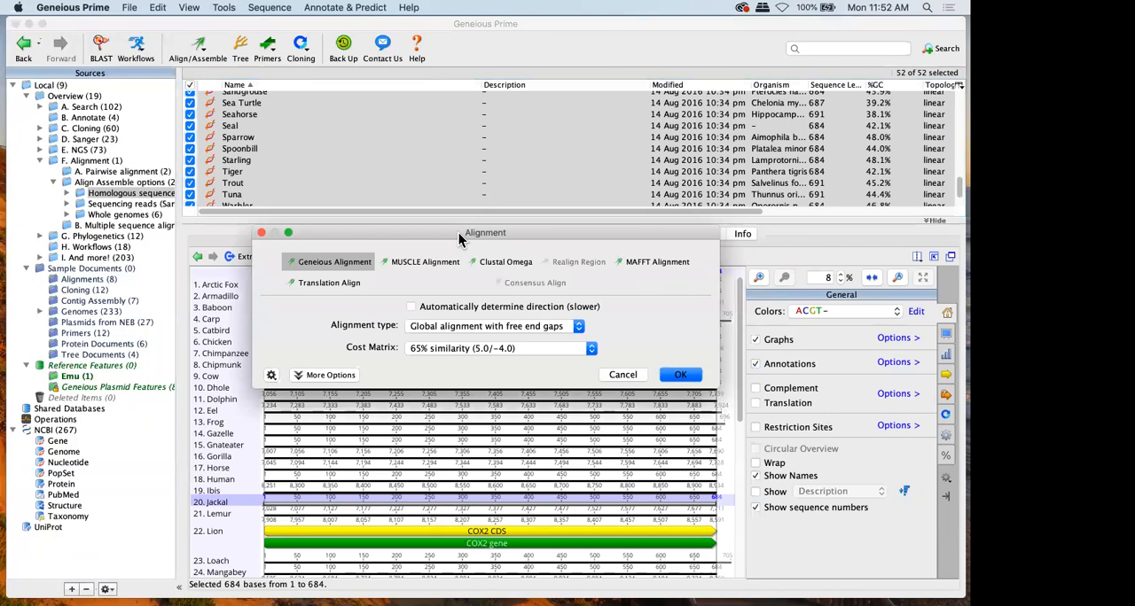
drag(460, 239, 454, 165)
click(429, 188)
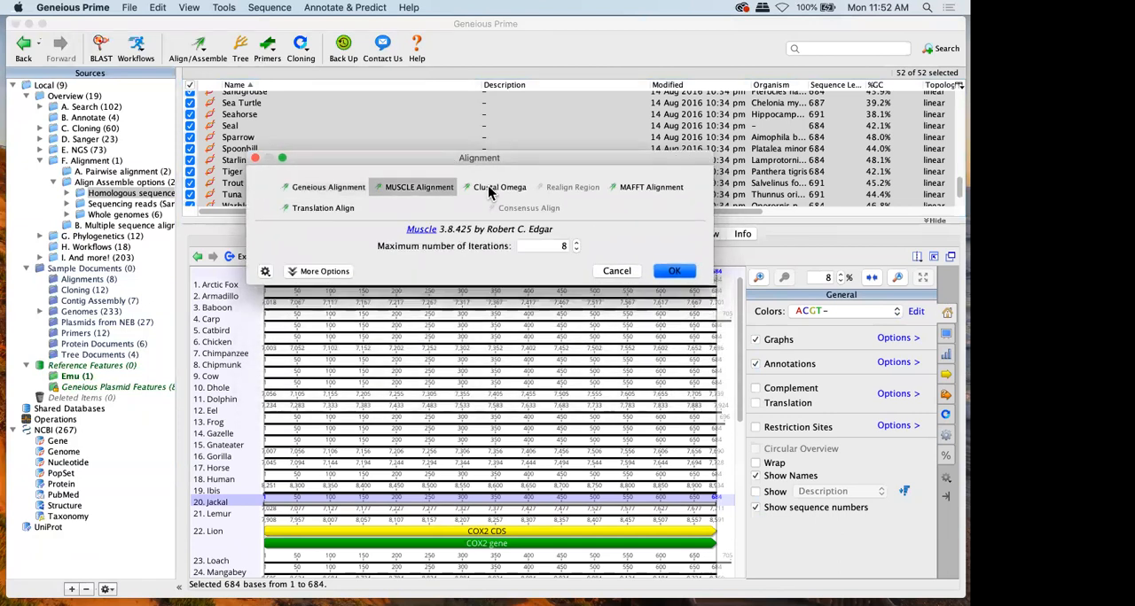
click(488, 189)
click(645, 186)
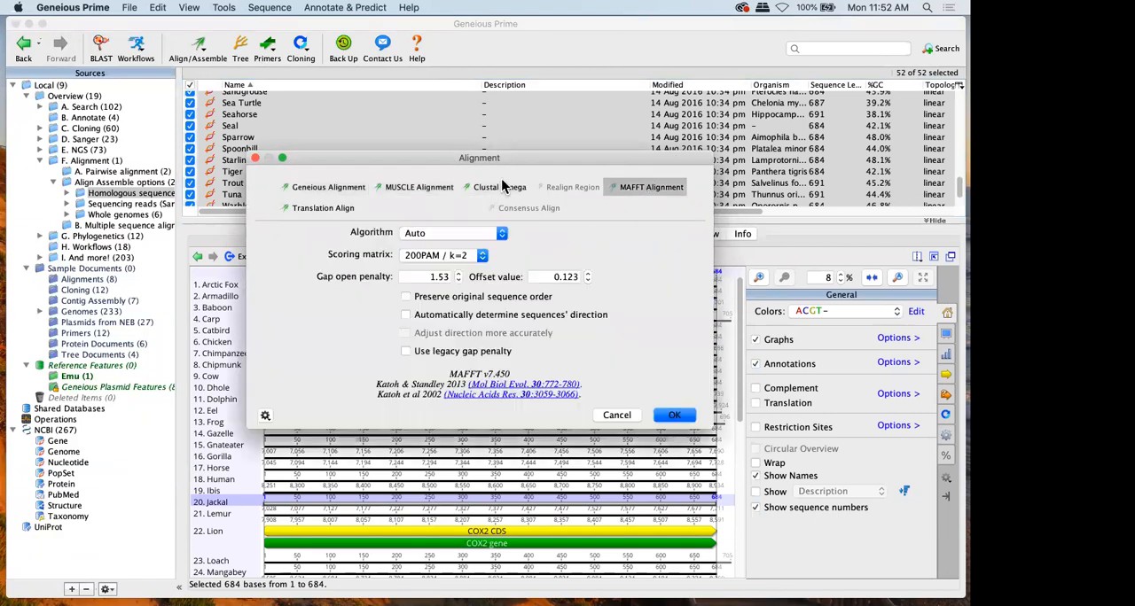
click(353, 207)
click(342, 191)
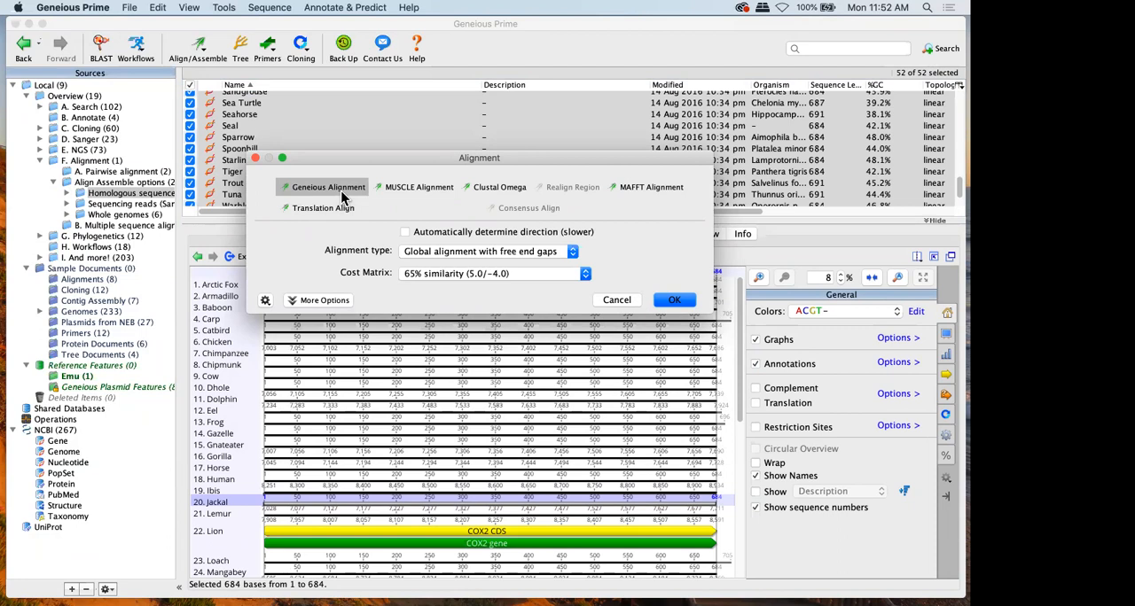
click(391, 189)
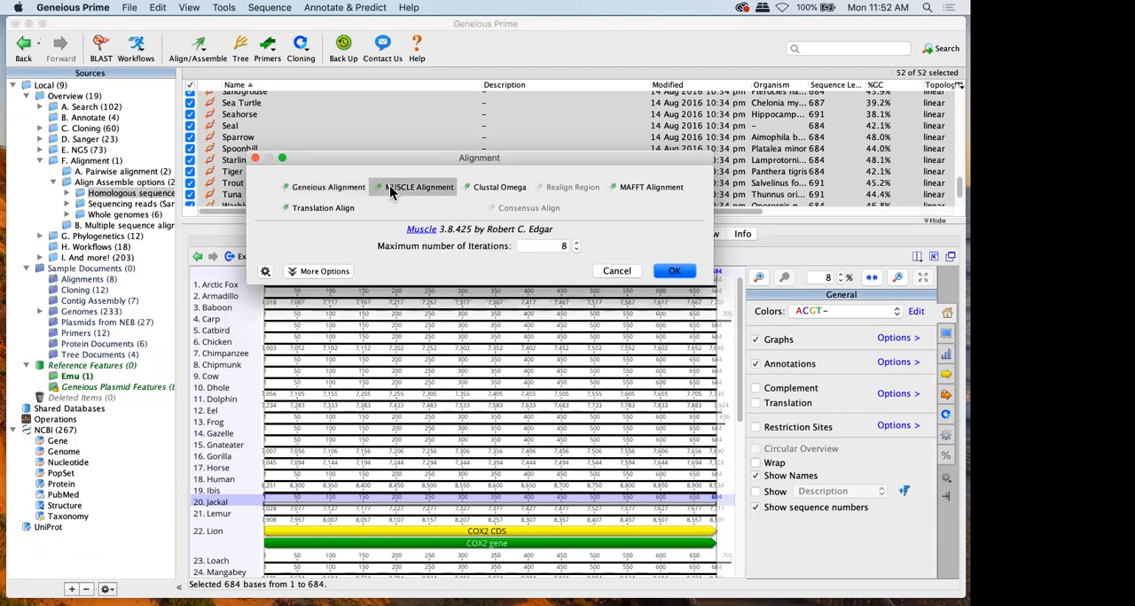
click(312, 188)
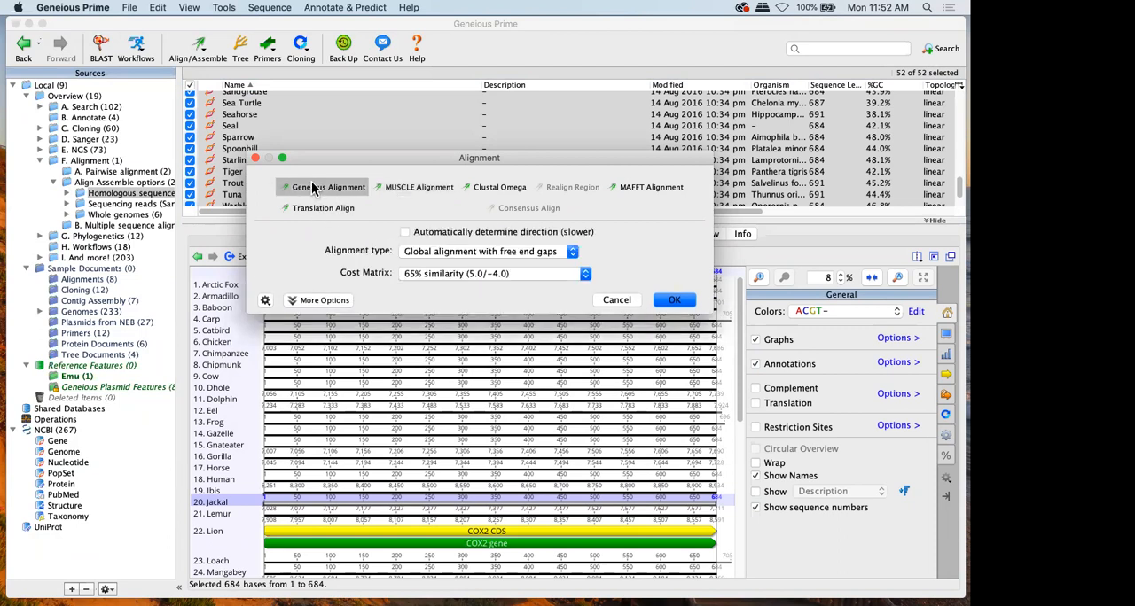
click(404, 187)
click(461, 187)
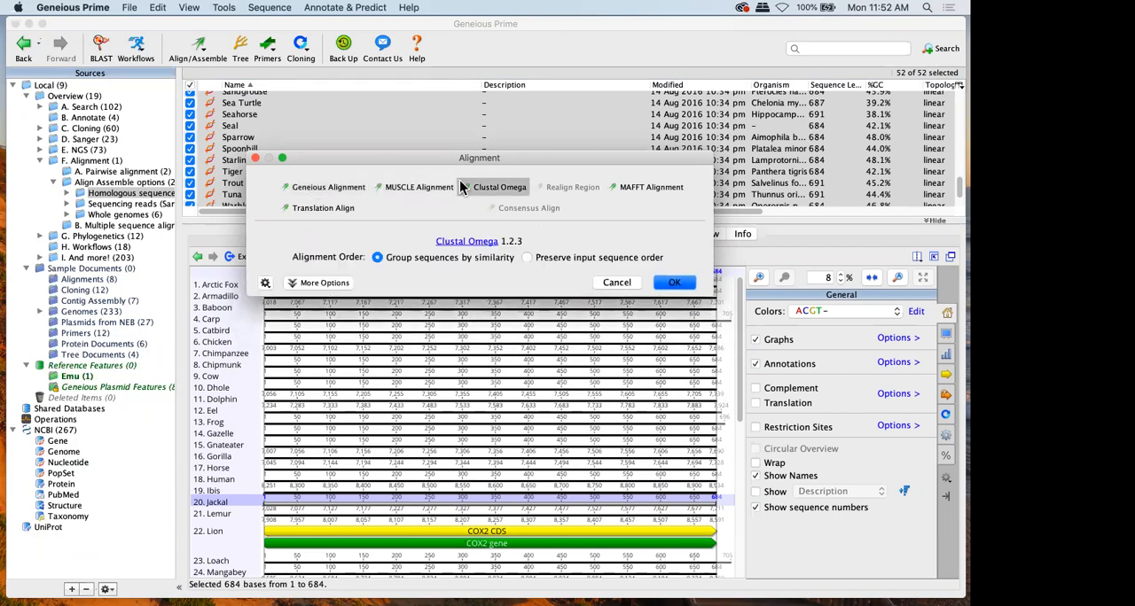
Align the selected sequences with MAFFT, automatically determining the sequences' direction
click(640, 195)
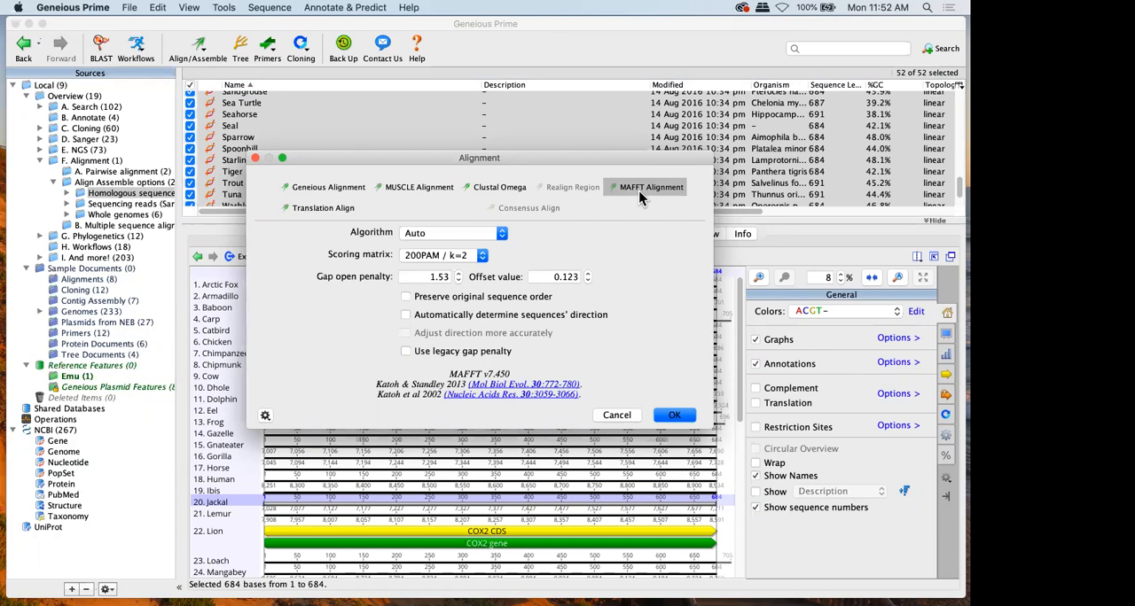
click(500, 321)
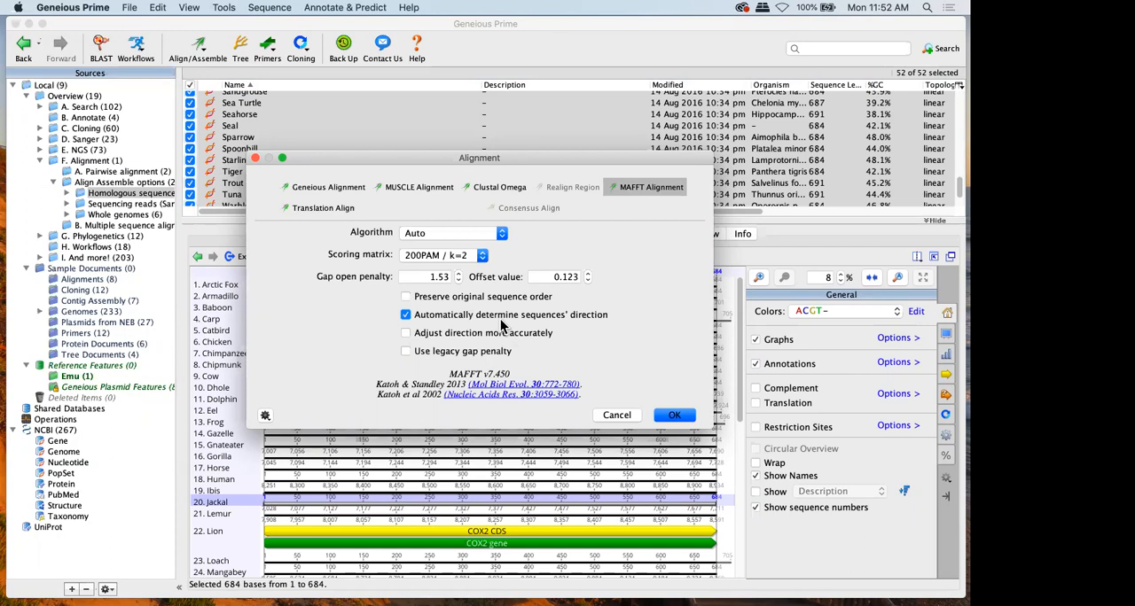
click(661, 413)
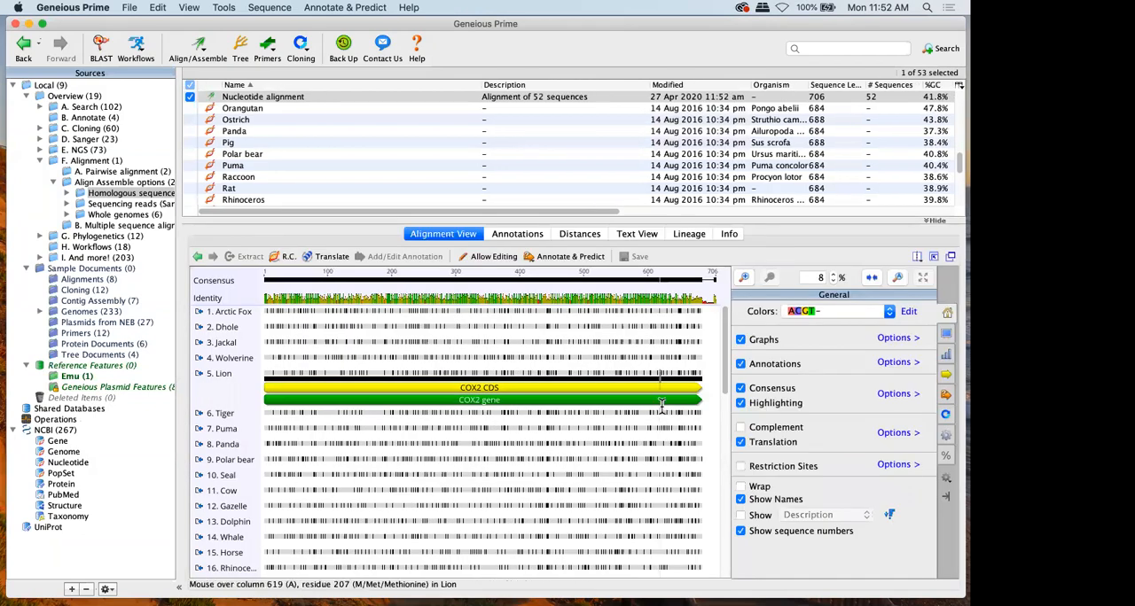
Expand the nucleotide alignment viewer, hide annotations and translation, and show the consensus and highlighting display settings
click(934, 256)
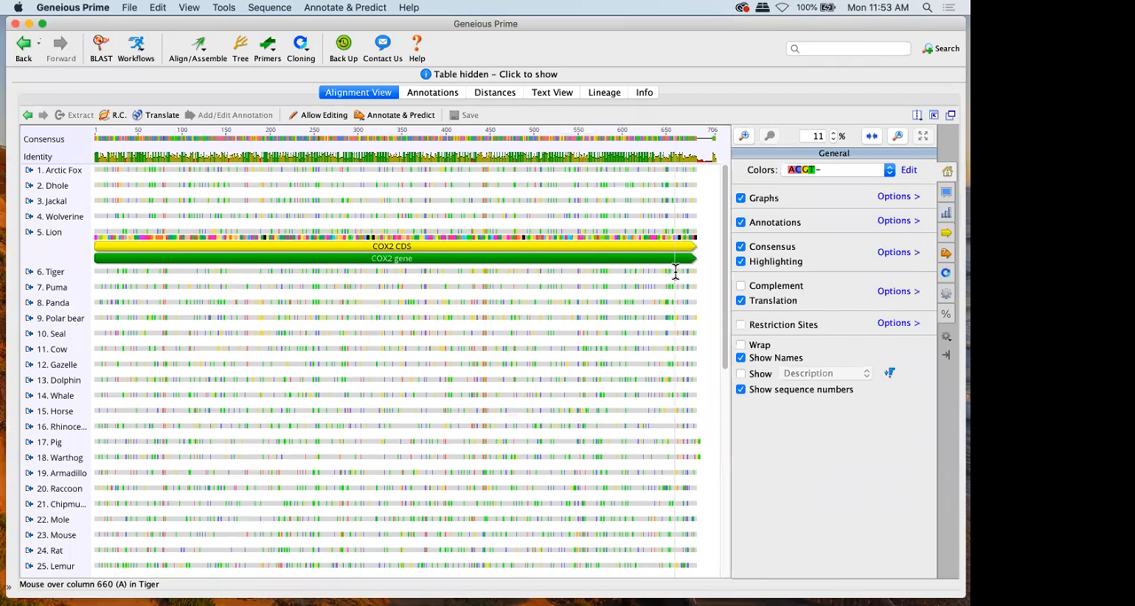
click(777, 223)
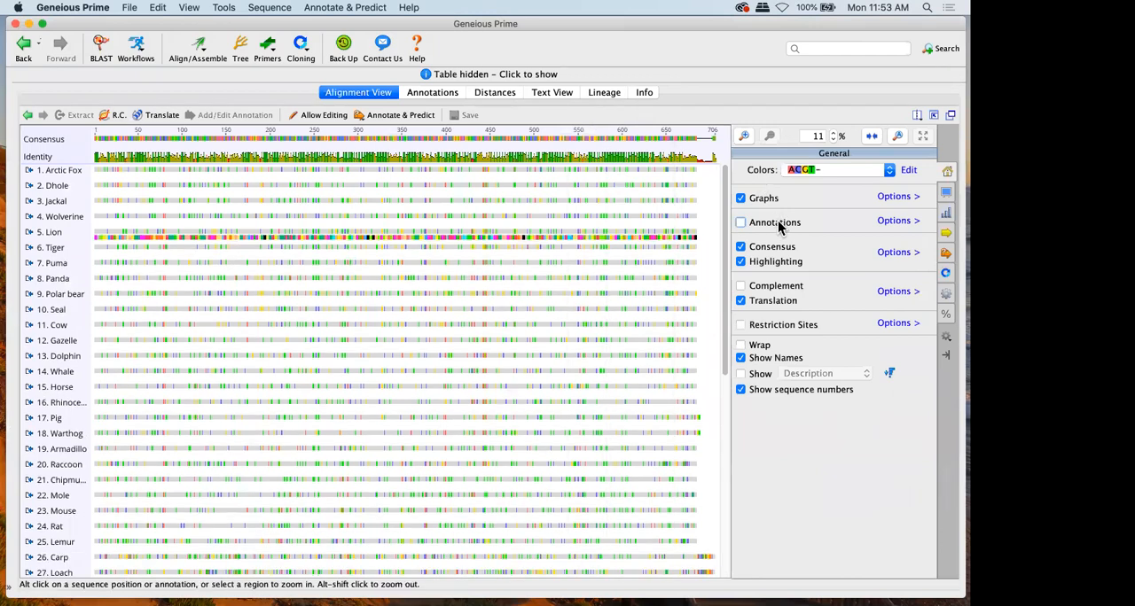
click(764, 301)
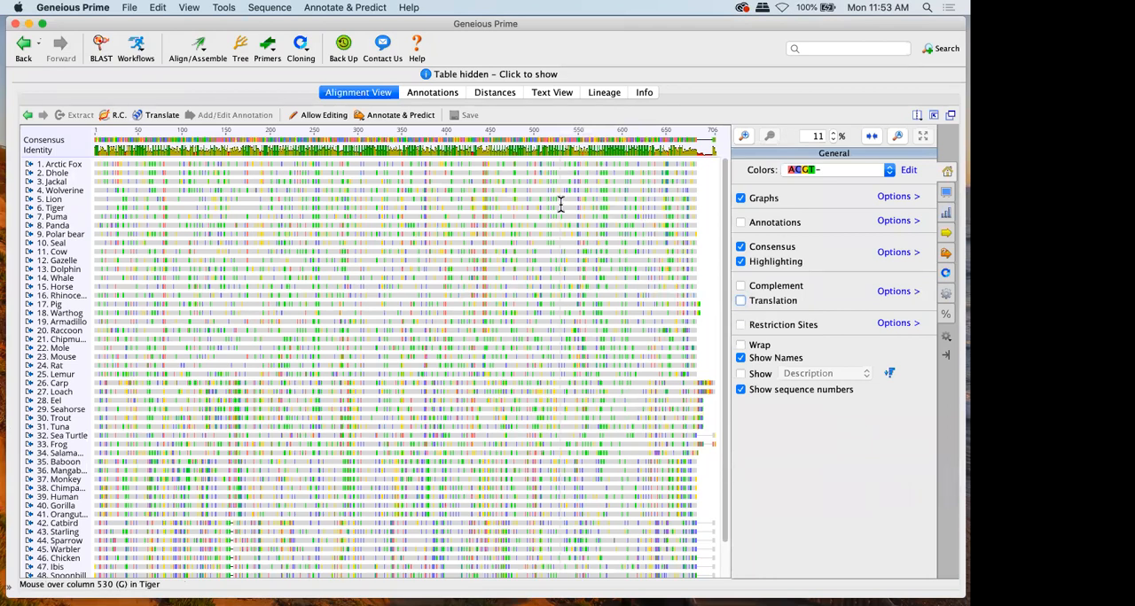
click(945, 194)
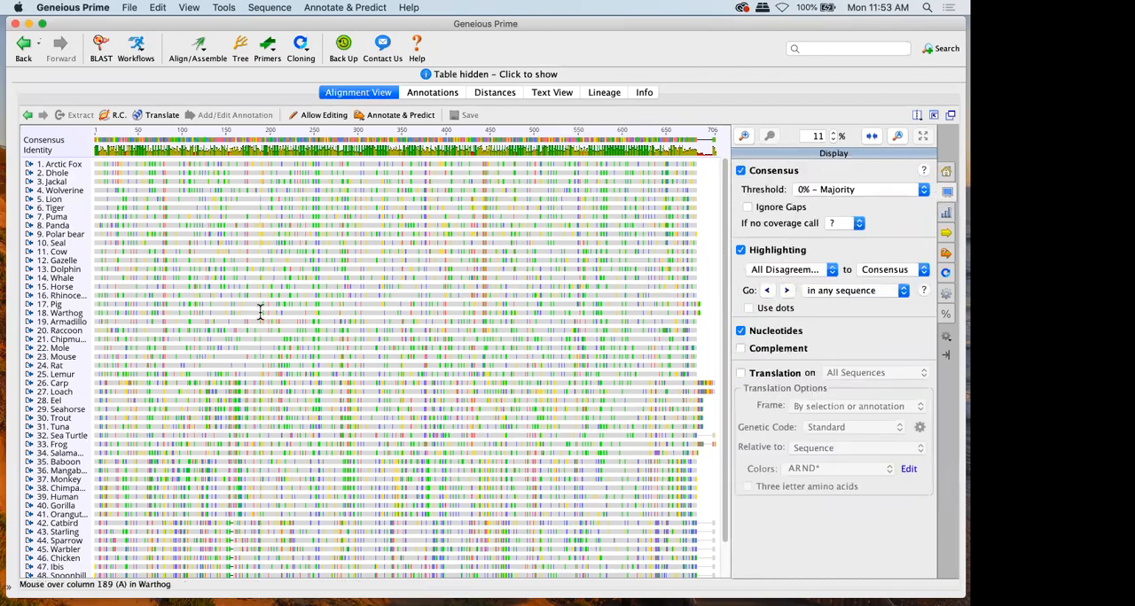
click(189, 56)
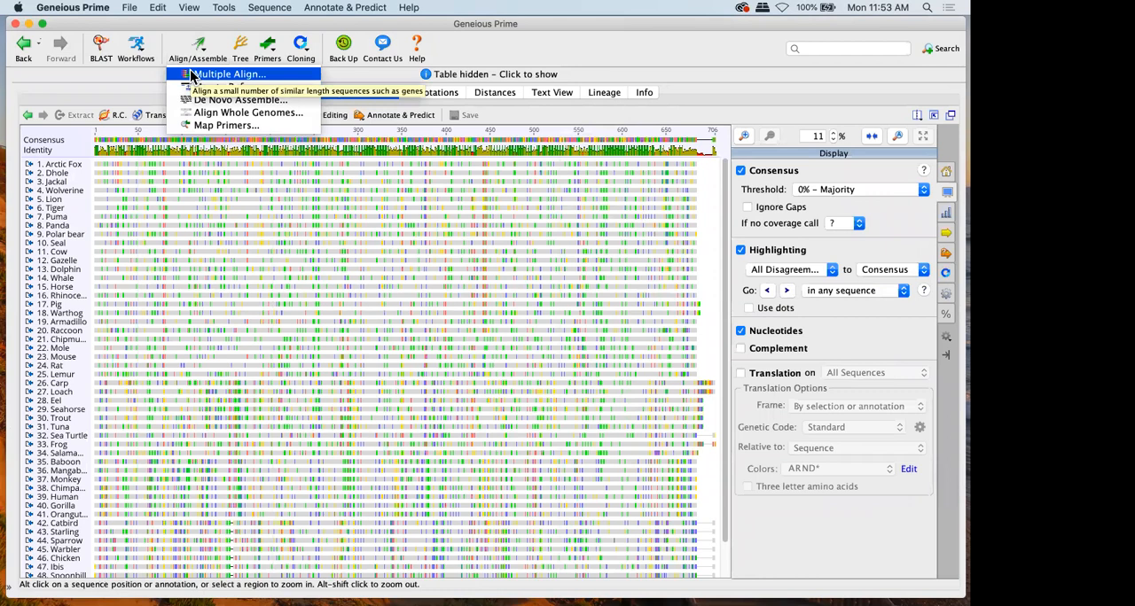
click(162, 255)
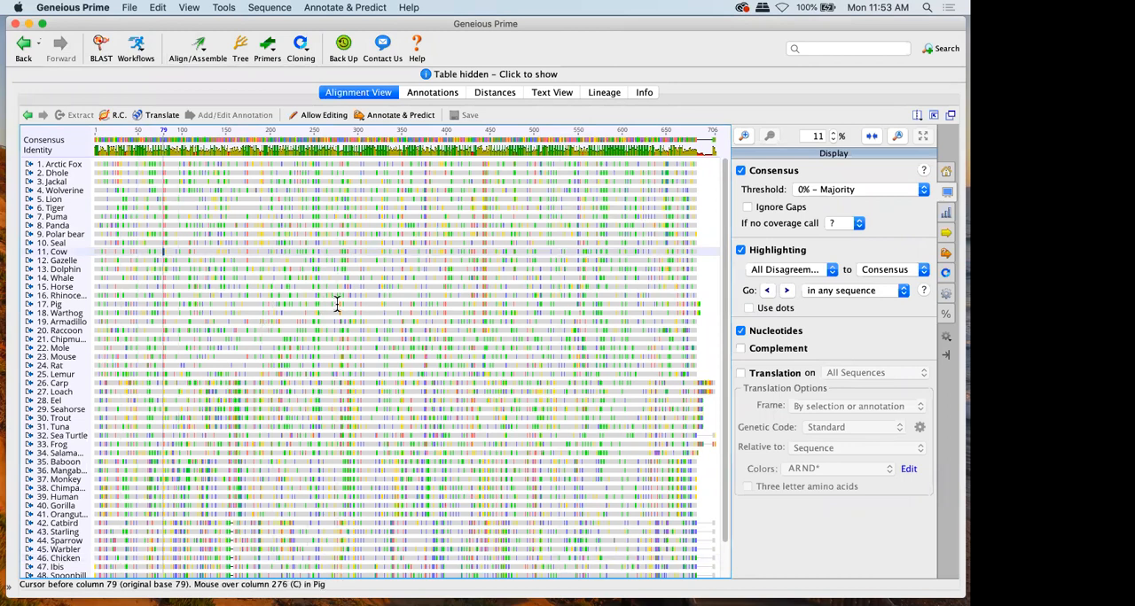
Set Lion as the alignment's reference sequence and move it above all other sequences
click(71, 199)
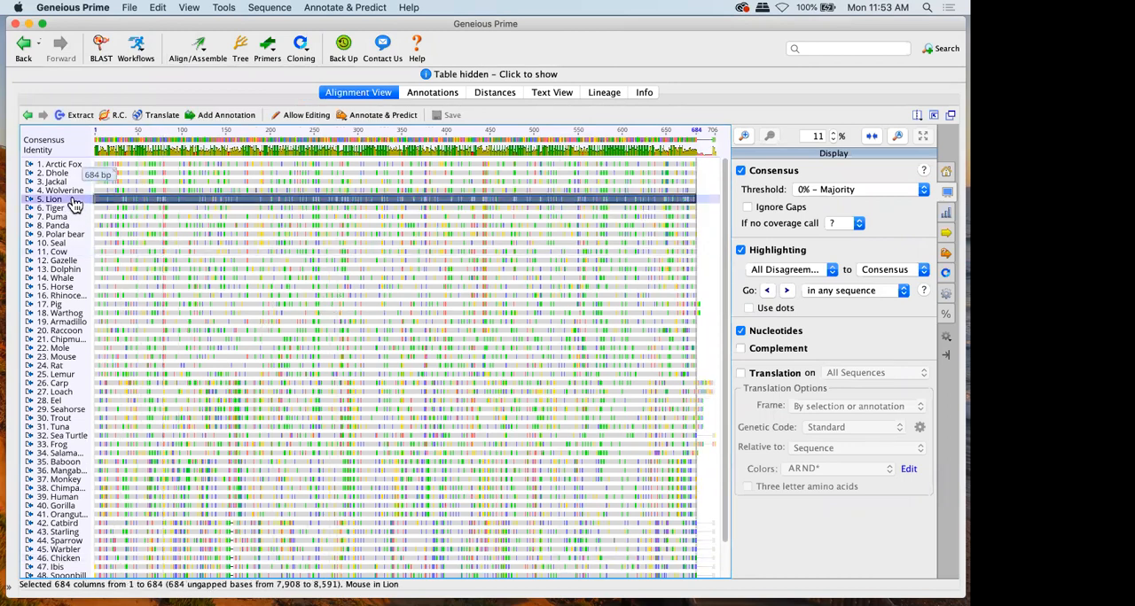
right_click(75, 203)
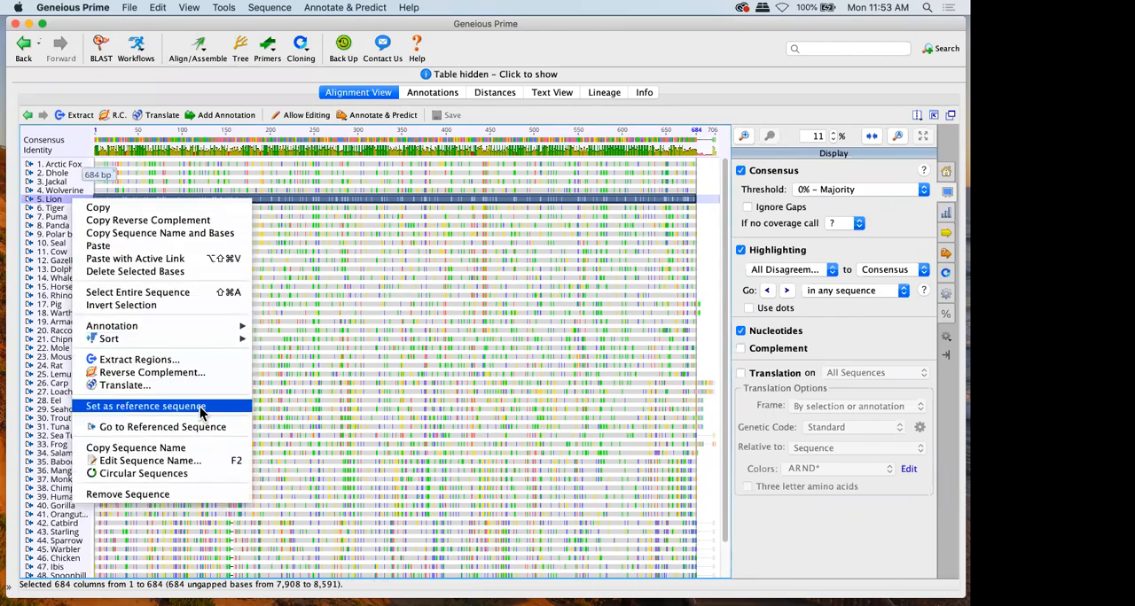
click(200, 407)
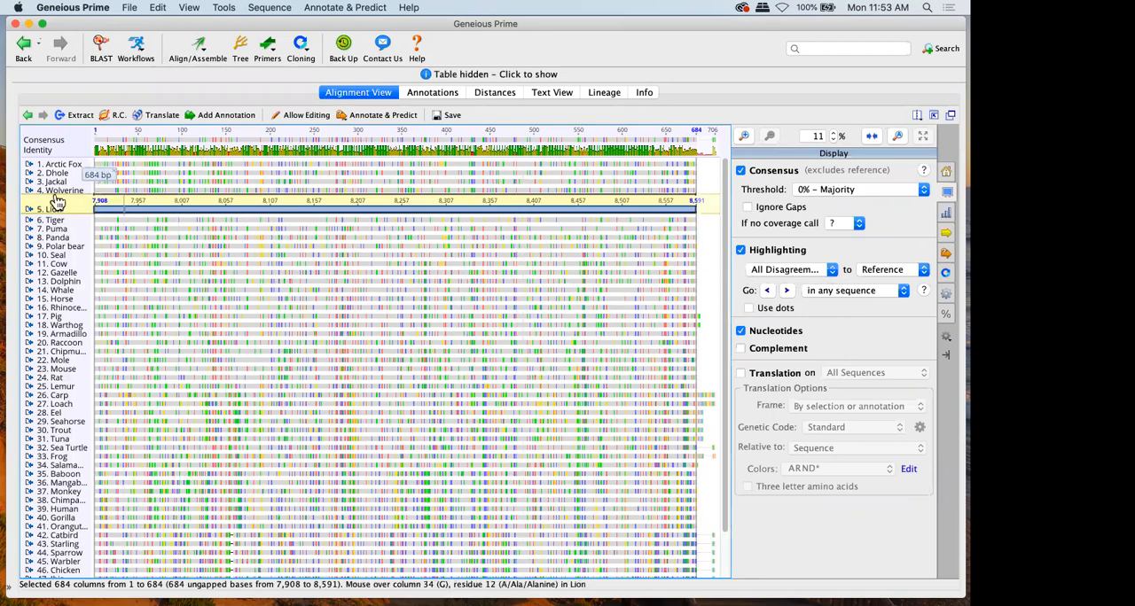
drag(51, 213, 51, 148)
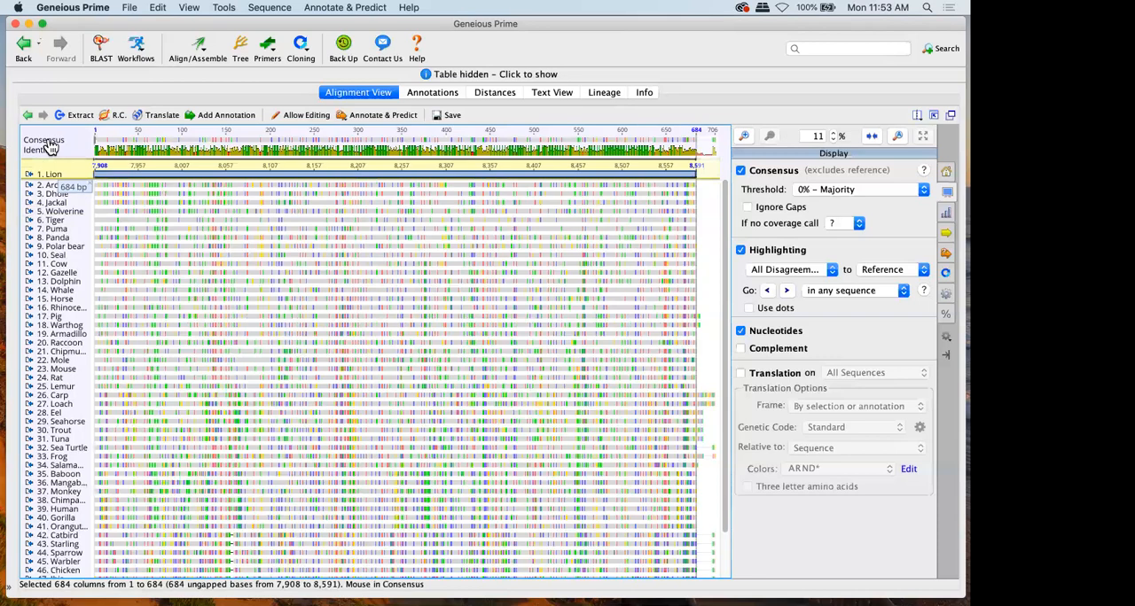
Reorder the alignment so that Seal sits directly above Polar bear and Rhinoceros directly below Cow
click(61, 256)
mouse_move(67, 259)
mouse_down()
mouse_move(56, 337)
mouse_move(56, 247)
mouse_up()
drag(57, 315, 55, 276)
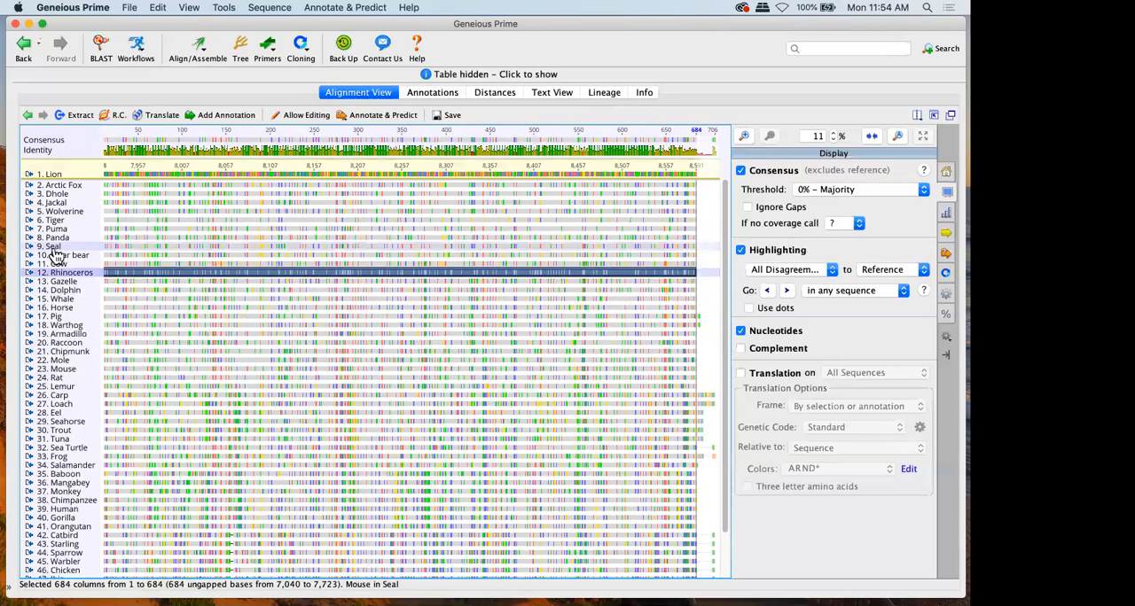
Sort the aligned sequences by their number of differences to the reference sequence
right_click(55, 248)
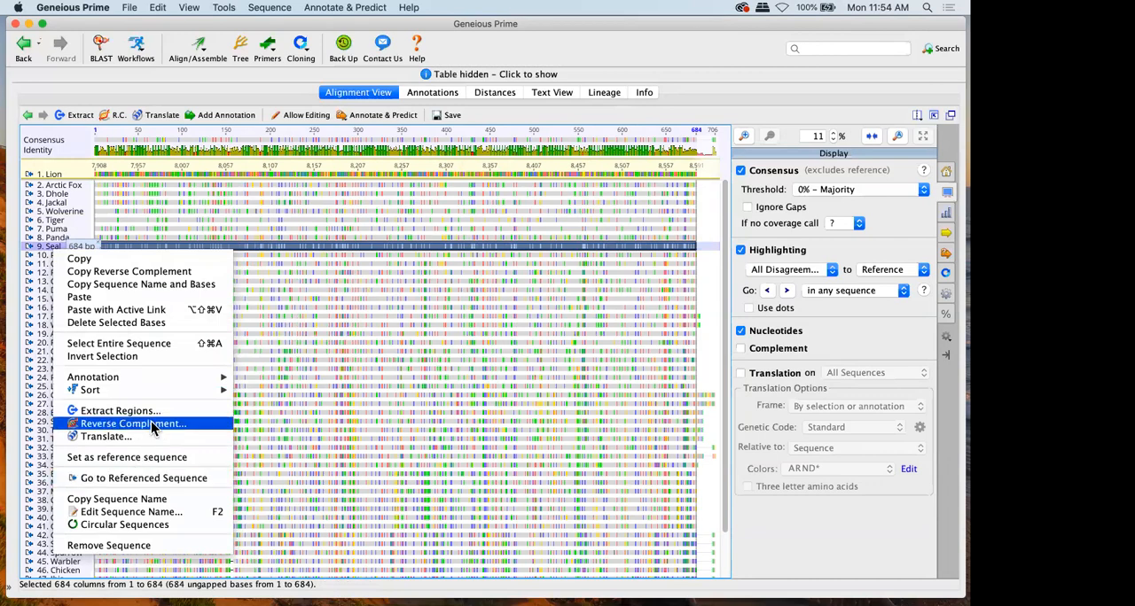
mouse_move(175, 390)
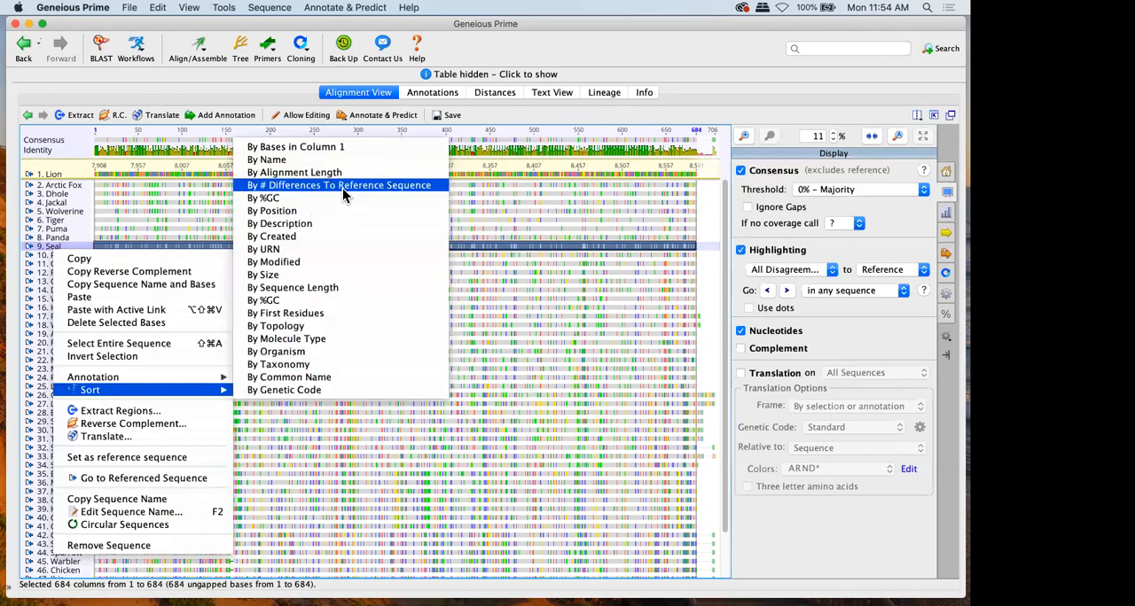
click(342, 188)
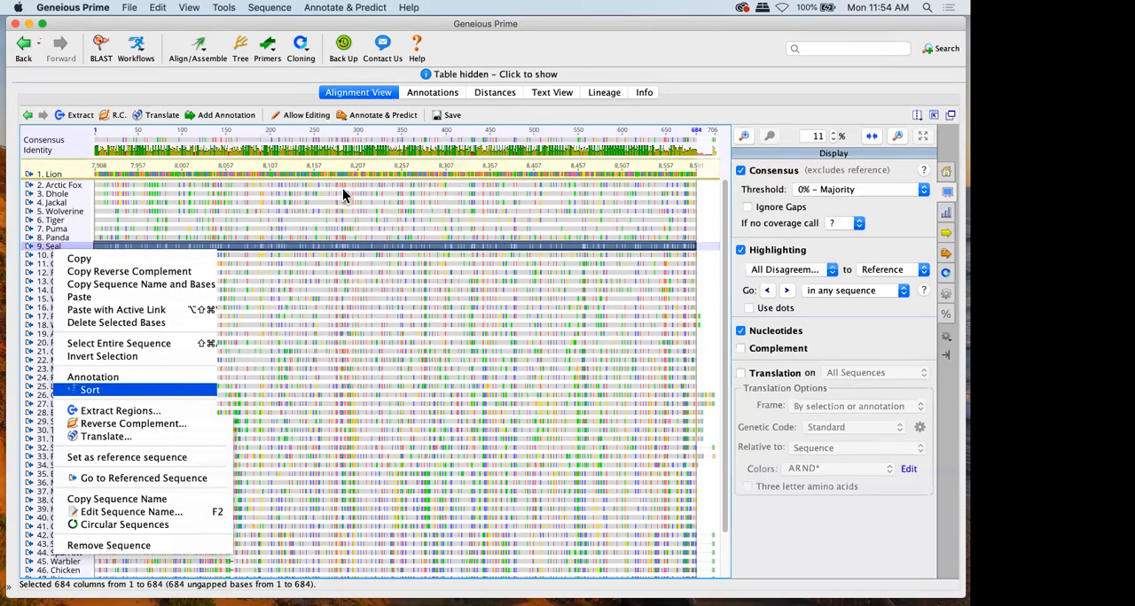
Compare the alignment at 100% zoom with highlighting off and on, and show bases matching the reference as dots
click(898, 136)
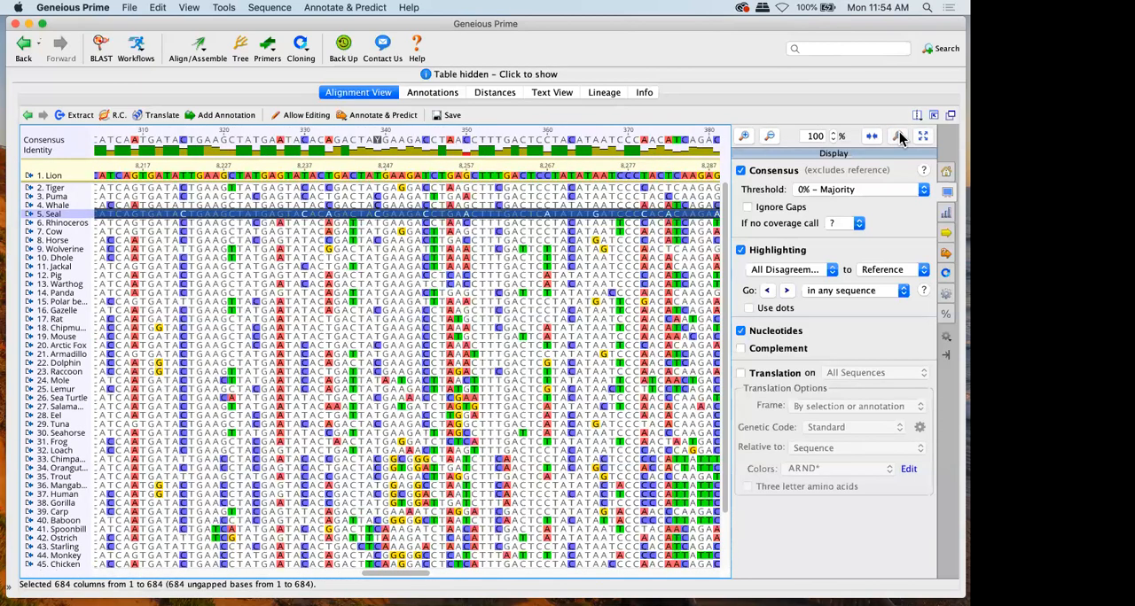
click(790, 252)
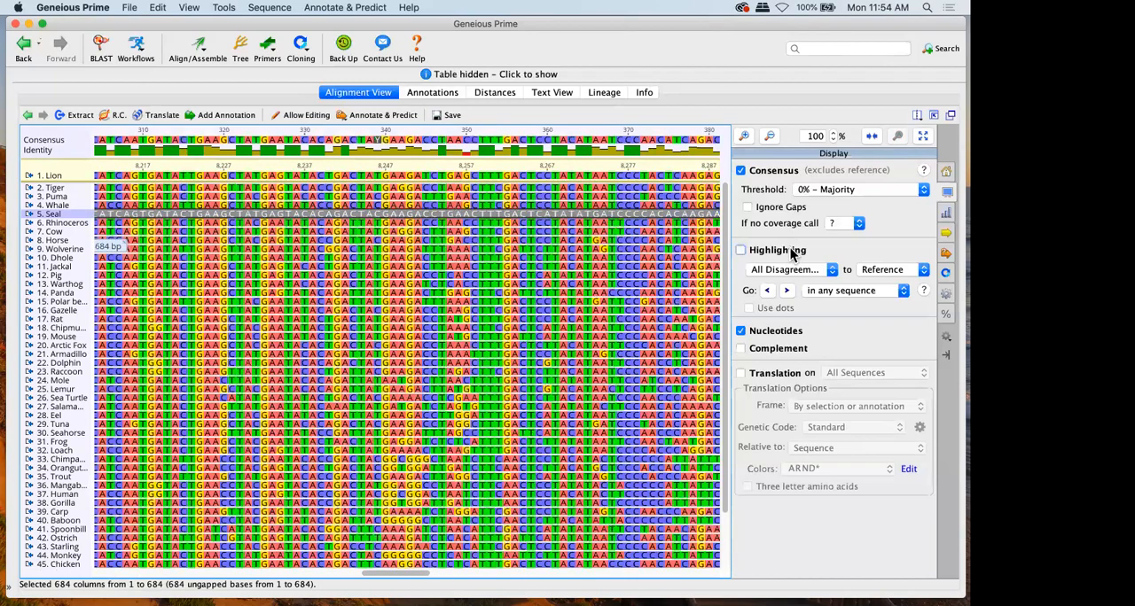
click(791, 252)
click(791, 252)
click(791, 252)
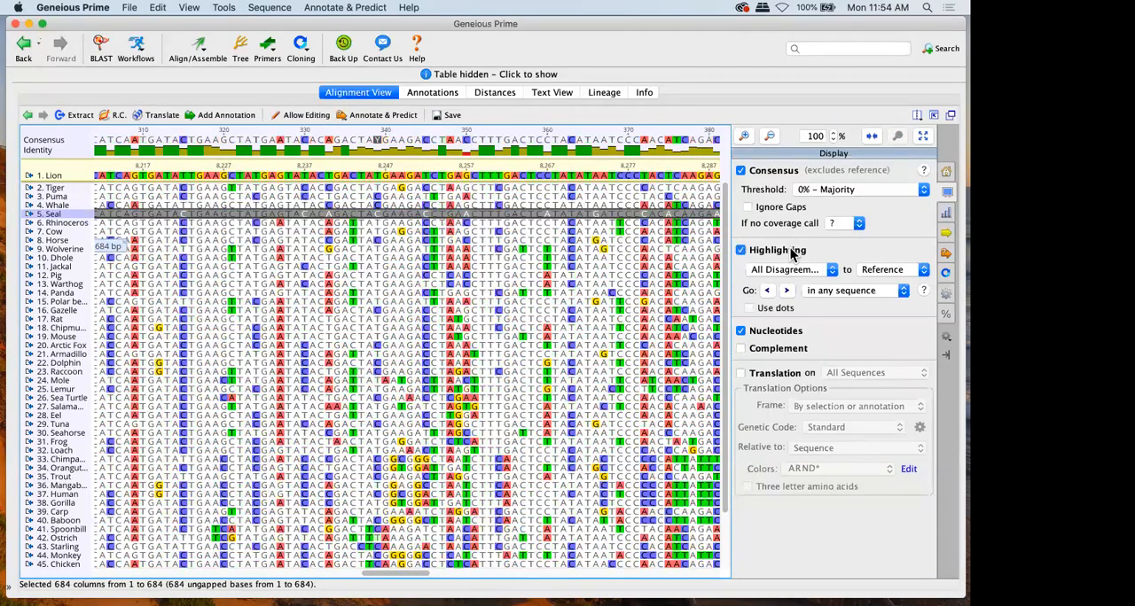
click(767, 307)
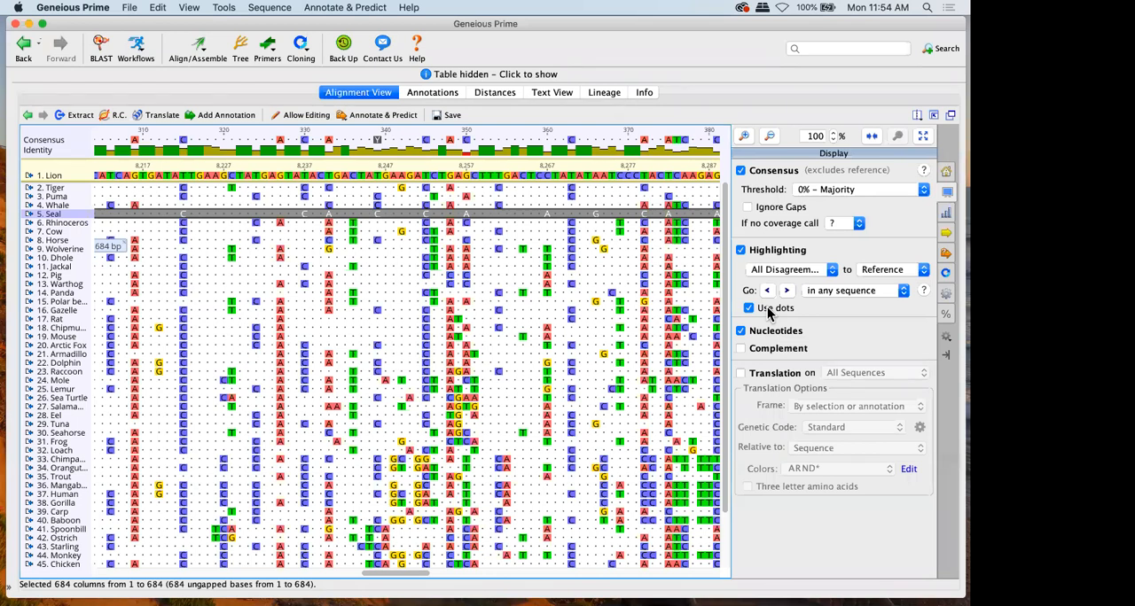
Display frame 1 translations on all sequences with dots turned off, and hide the nucleotides
click(751, 374)
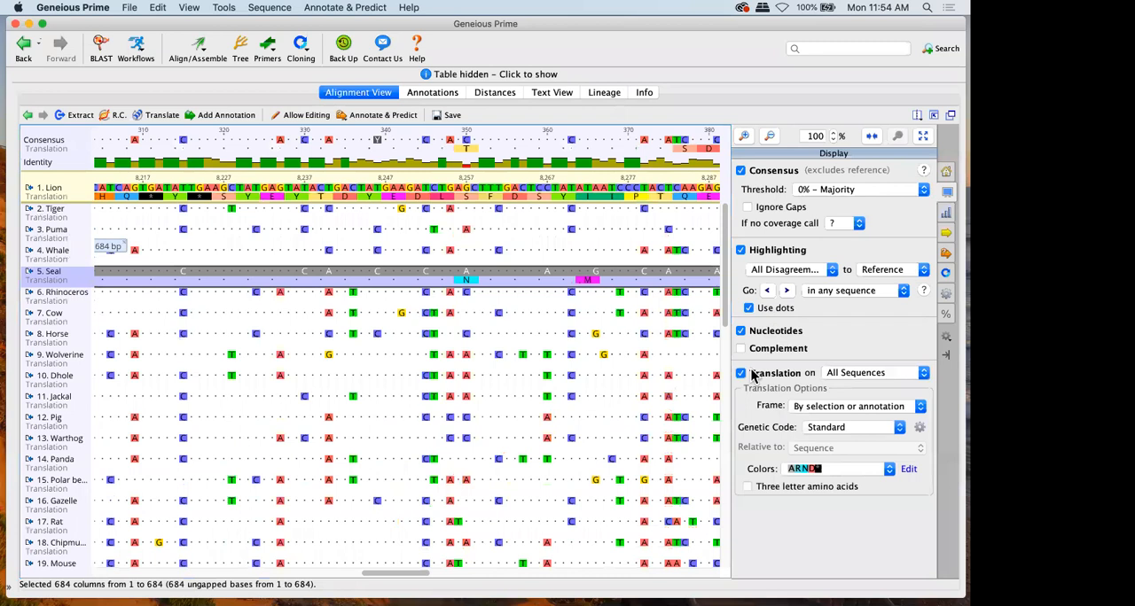
click(748, 308)
click(816, 409)
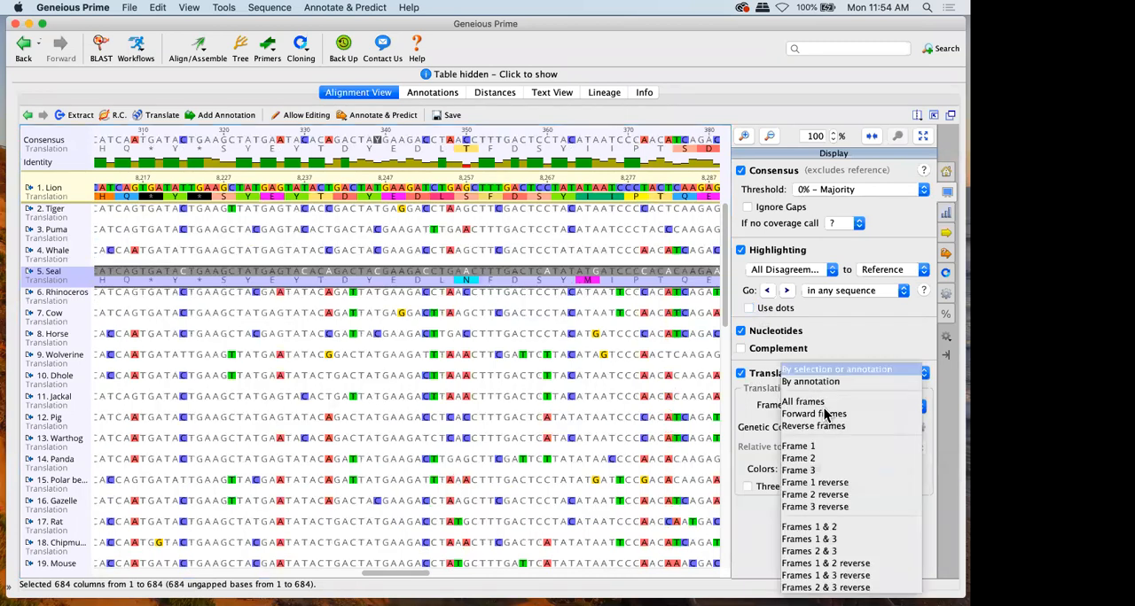
click(812, 446)
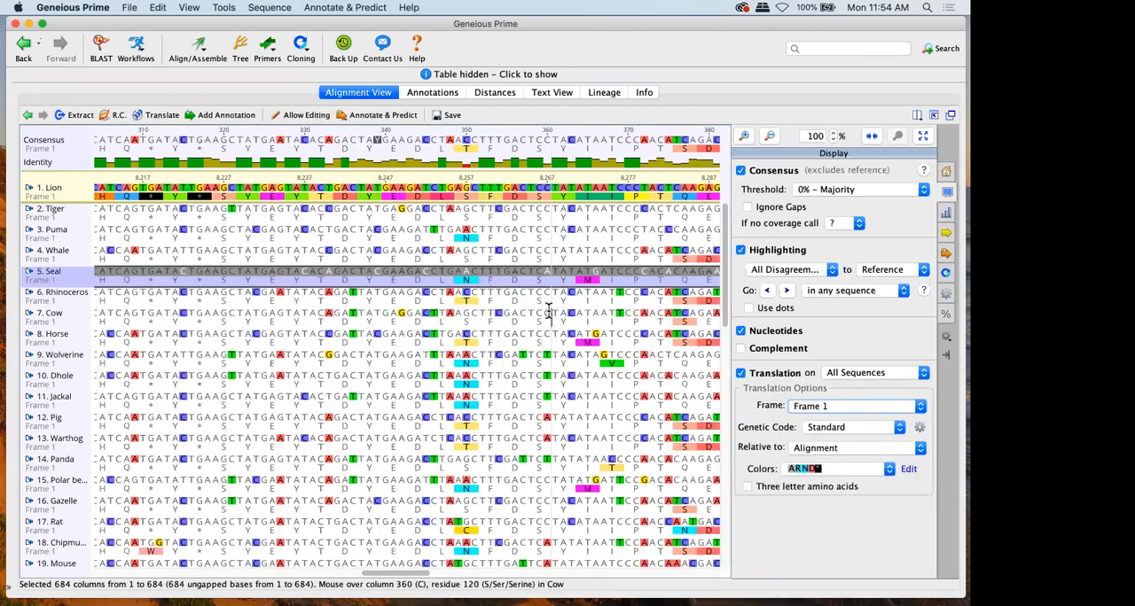
click(755, 334)
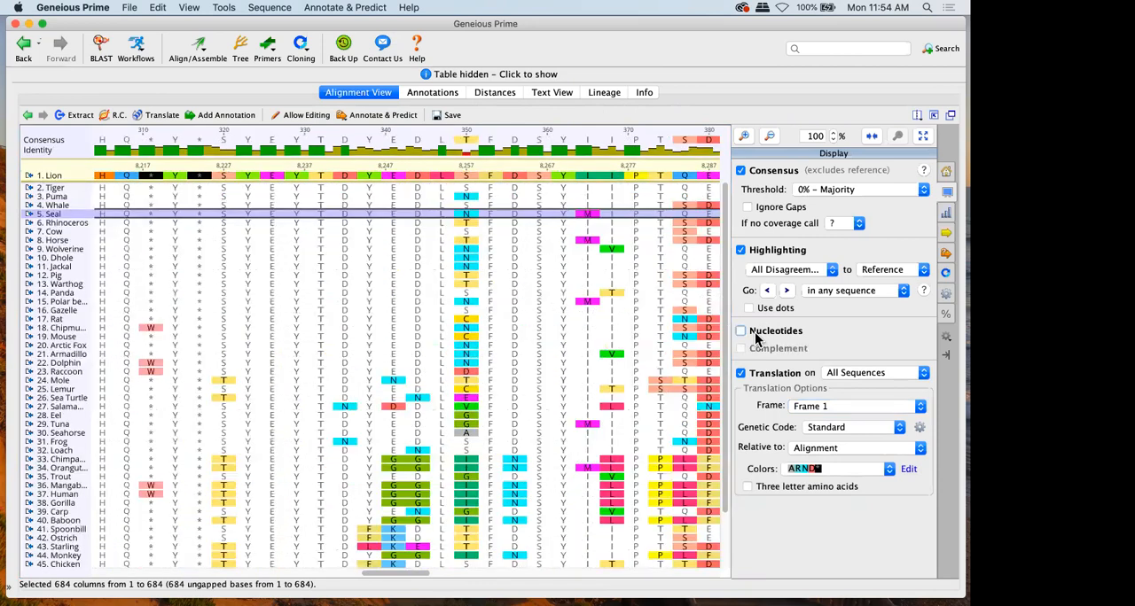
Set the displayed translation's genetic code to Vertebrate Mitochondrial
scroll(463, 375, left, 5)
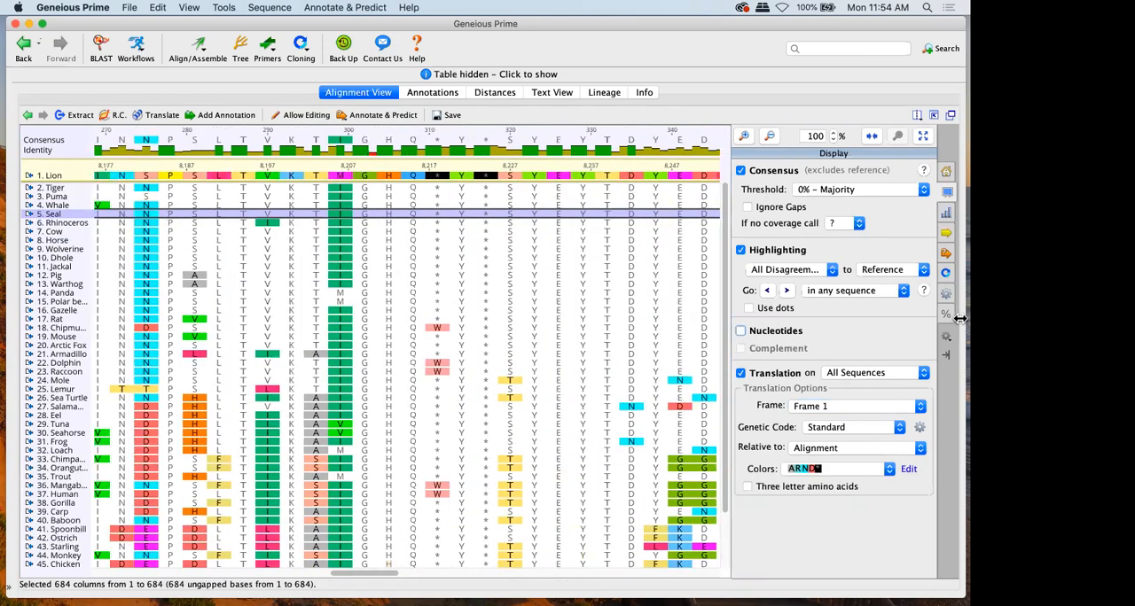
click(946, 317)
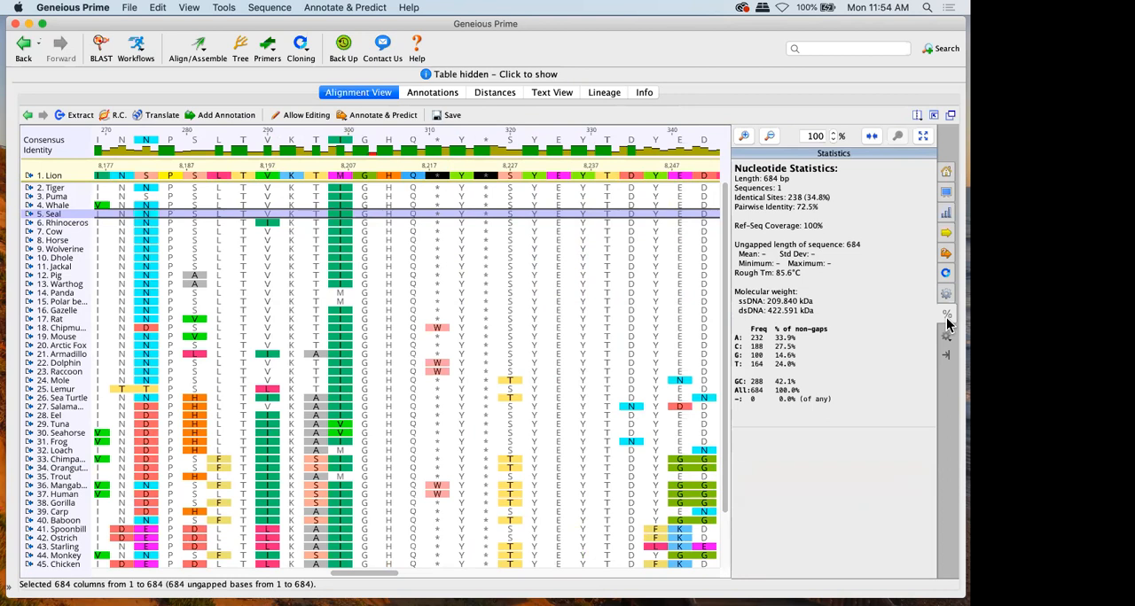
click(945, 193)
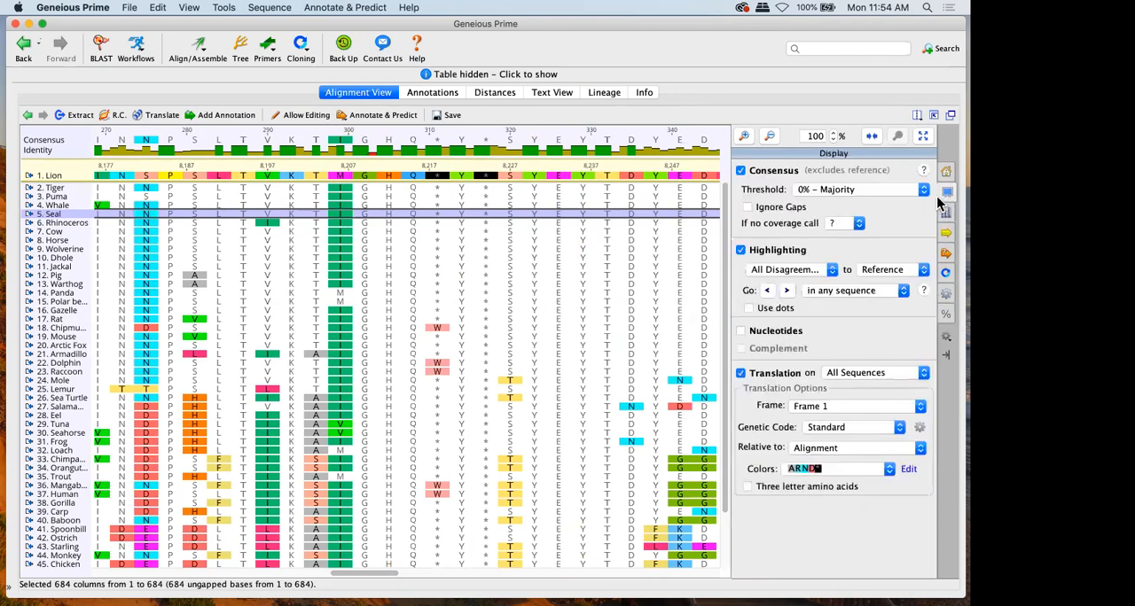
click(845, 429)
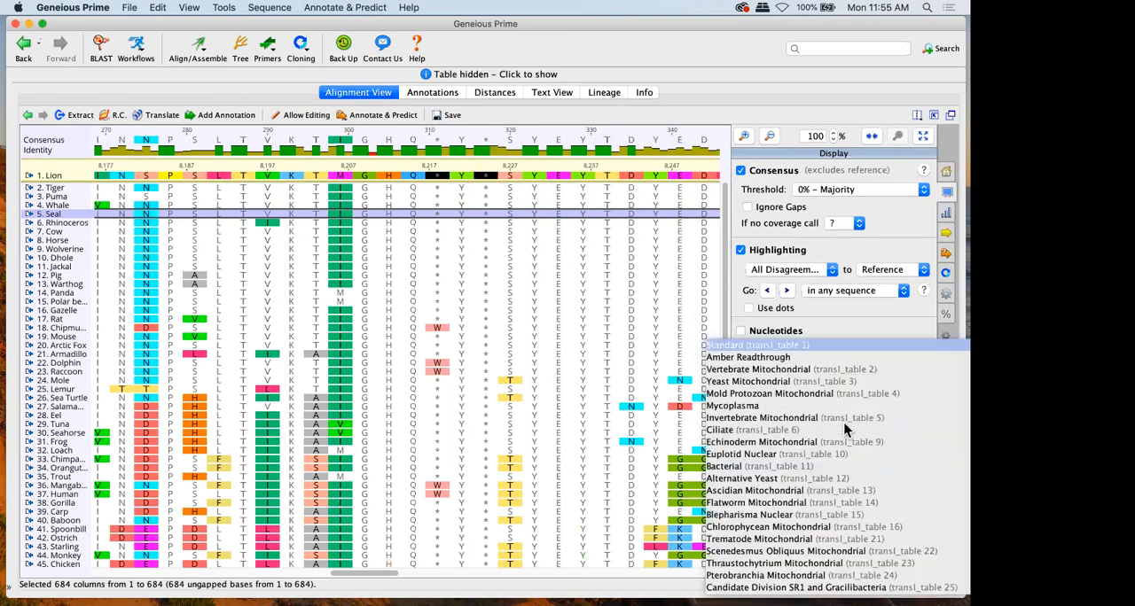
click(725, 369)
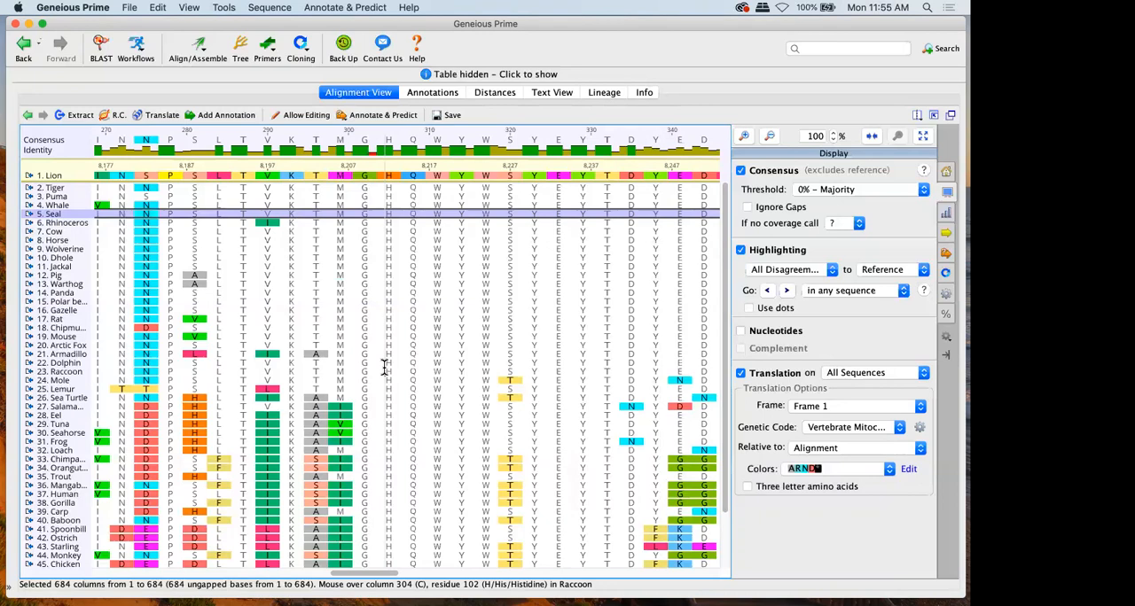
Examine the translated alignment for gaps in the bird sequences, placing the cursor before column 156 in Moa
scroll(384, 366, left, 10)
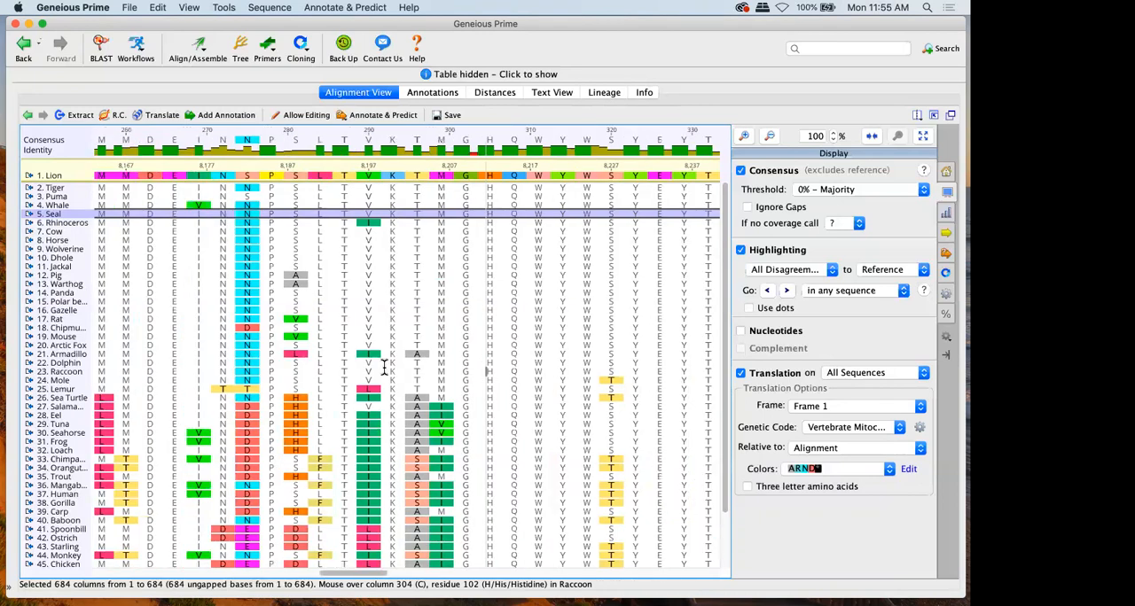
scroll(383, 366, left, 10)
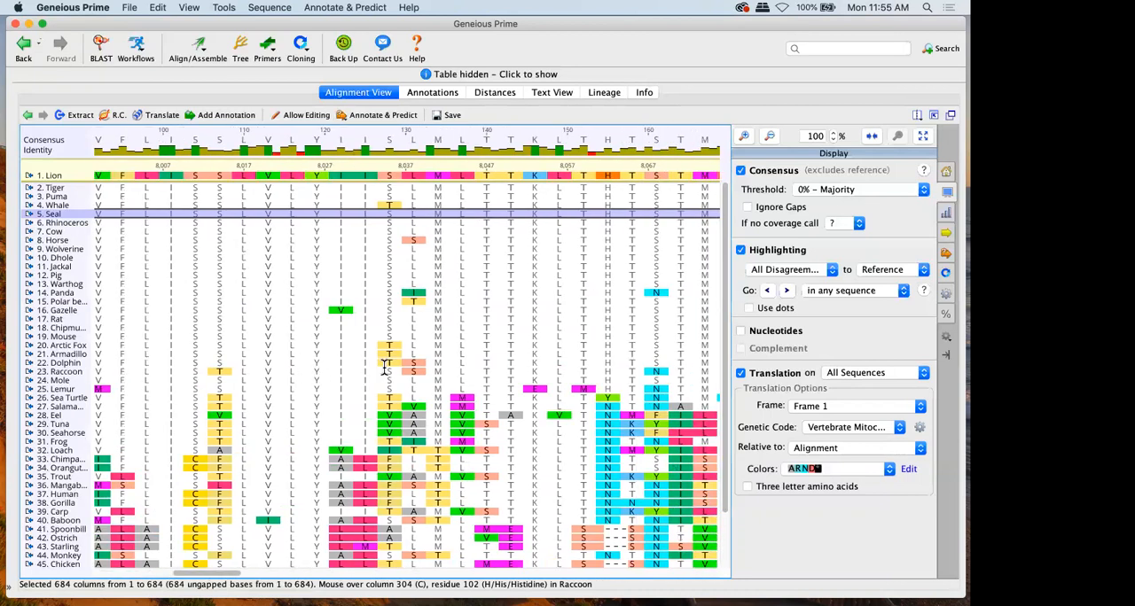
scroll(384, 367, down, 5)
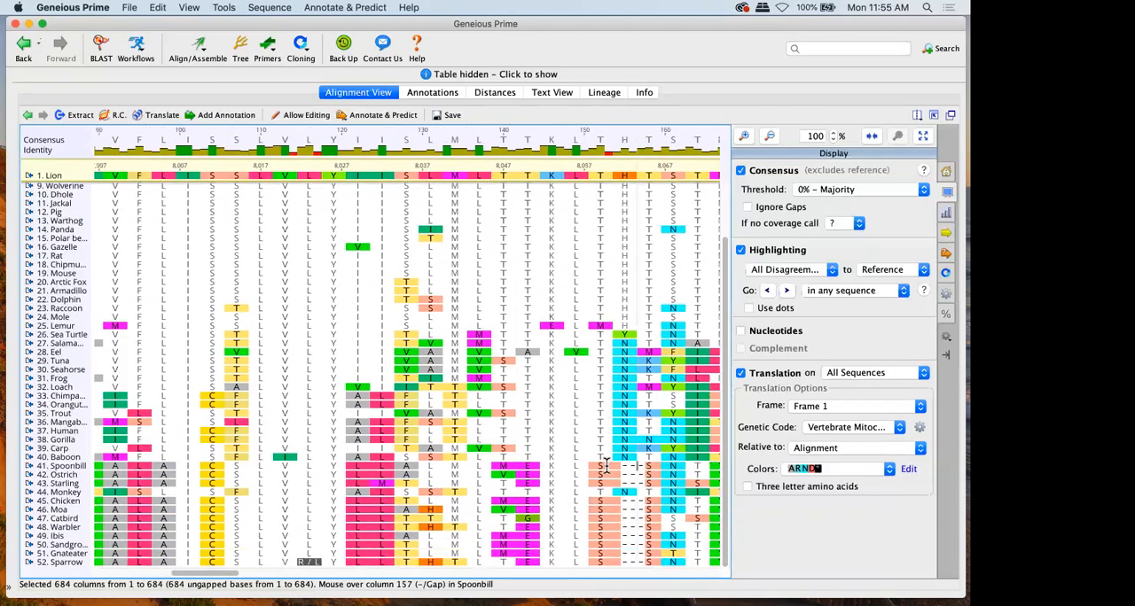
scroll(617, 505, up, 3)
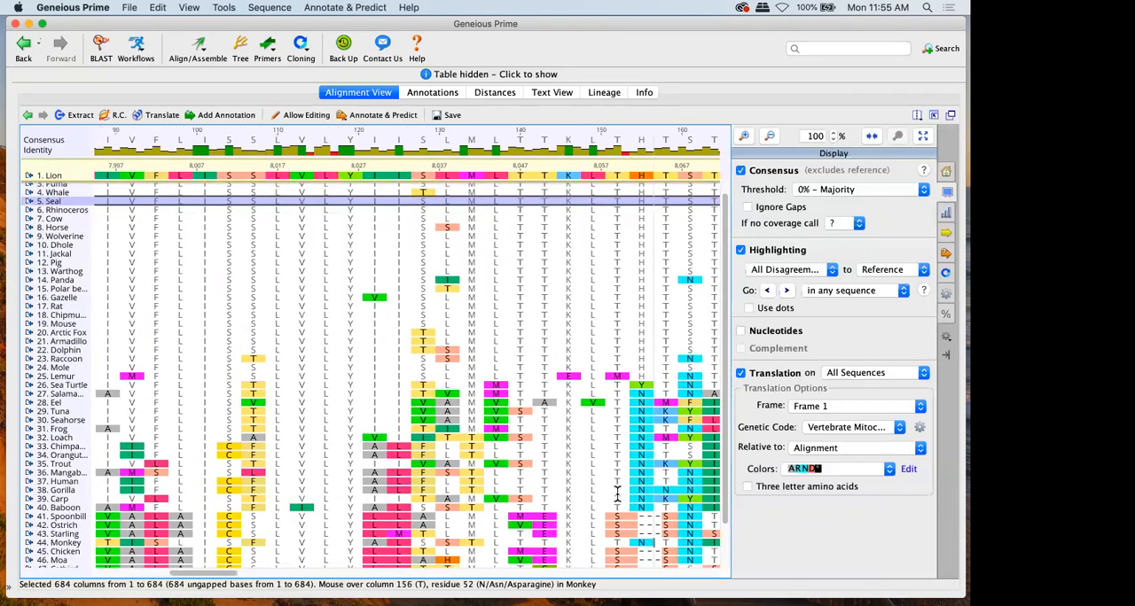
scroll(617, 493, down, 3)
click(627, 507)
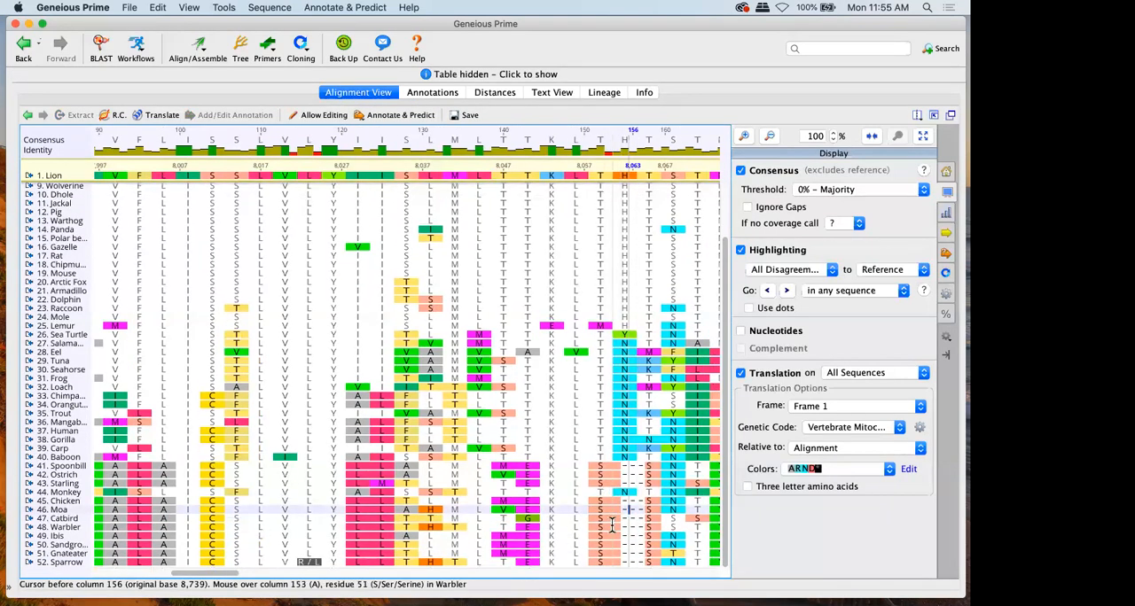
Show the document table again and open the Multiple Align settings for the nucleotide alignment, saving its changes
click(458, 76)
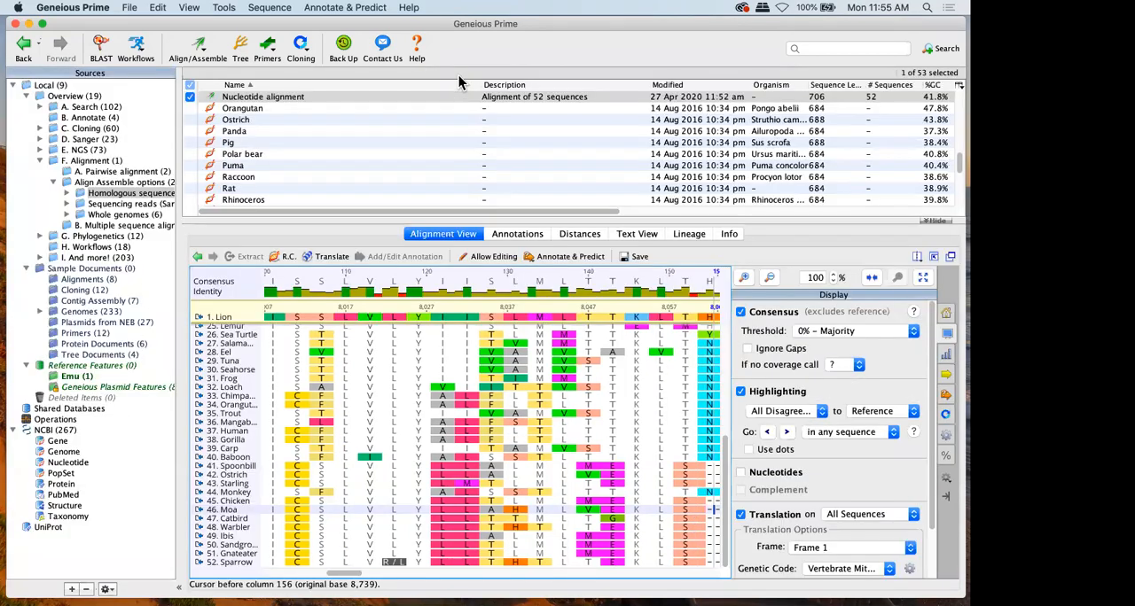
click(199, 44)
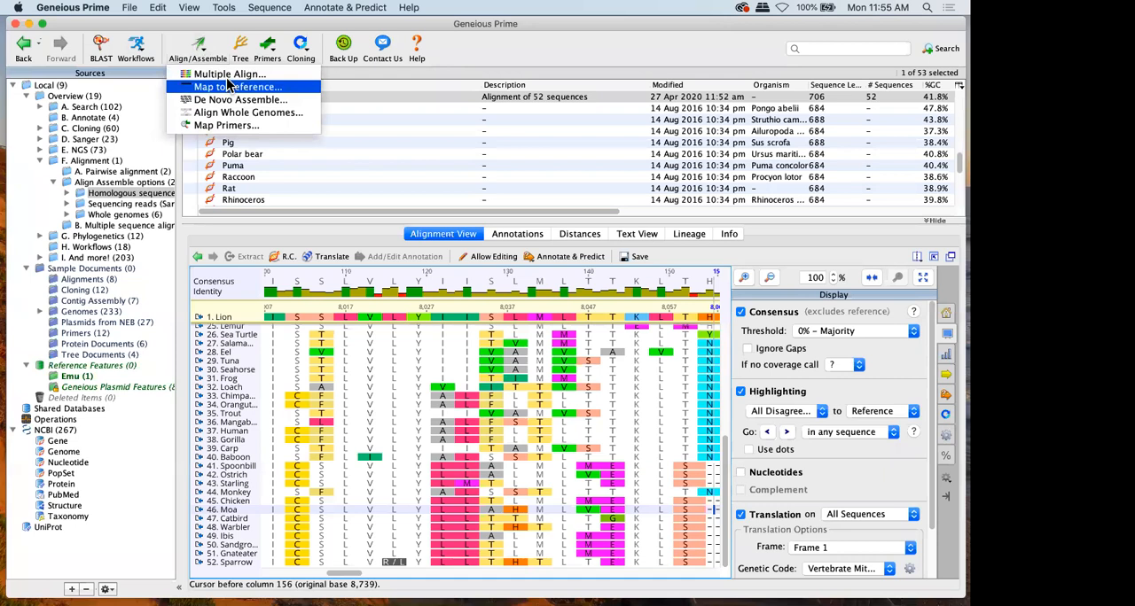
click(229, 82)
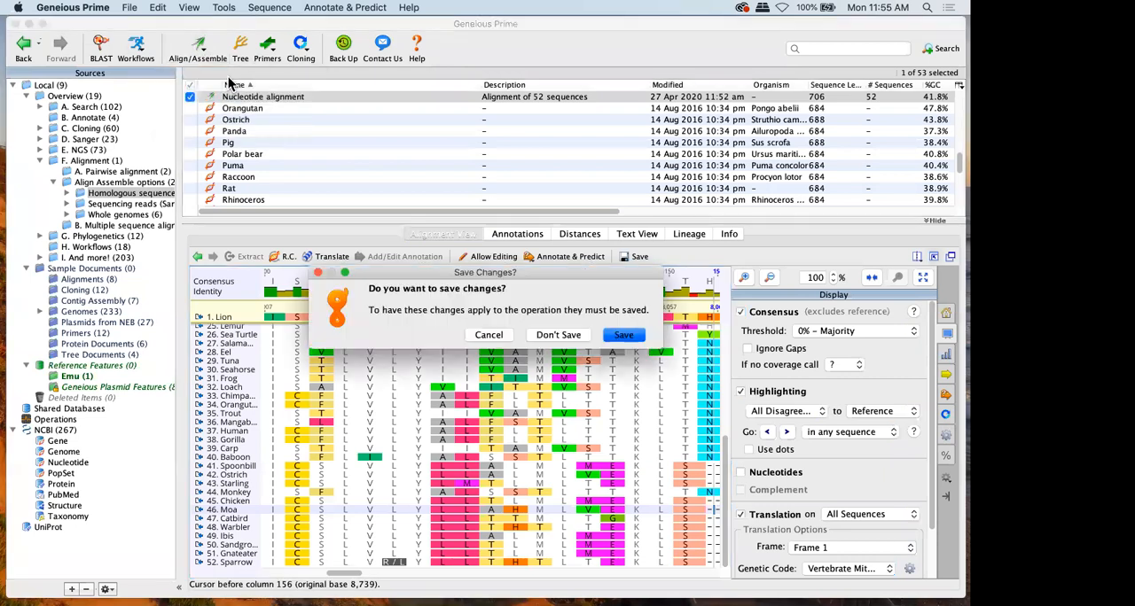
click(626, 335)
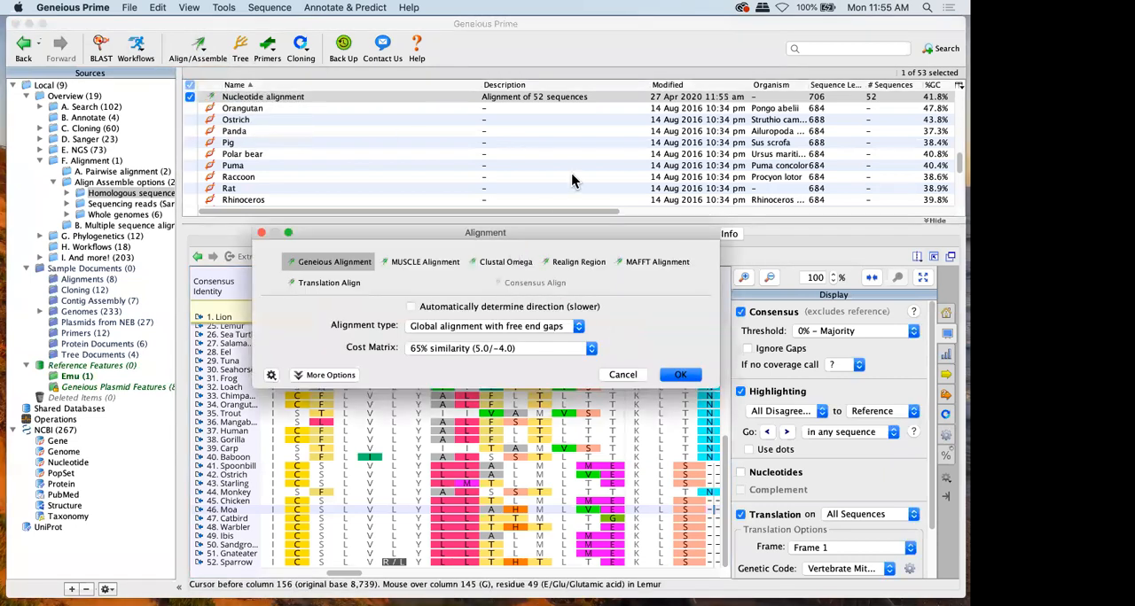
Realign the nucleotide alignment with Translation Align, using the Vertebrate Mitochondrial genetic code and MUSCLE for the protein alignment
click(325, 284)
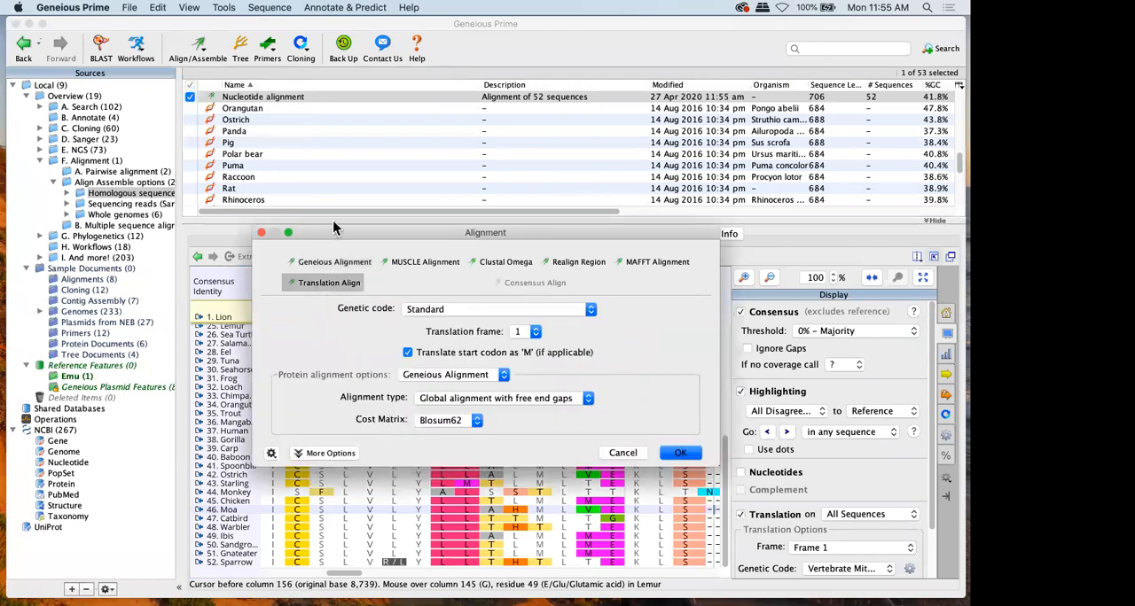
drag(333, 233, 333, 140)
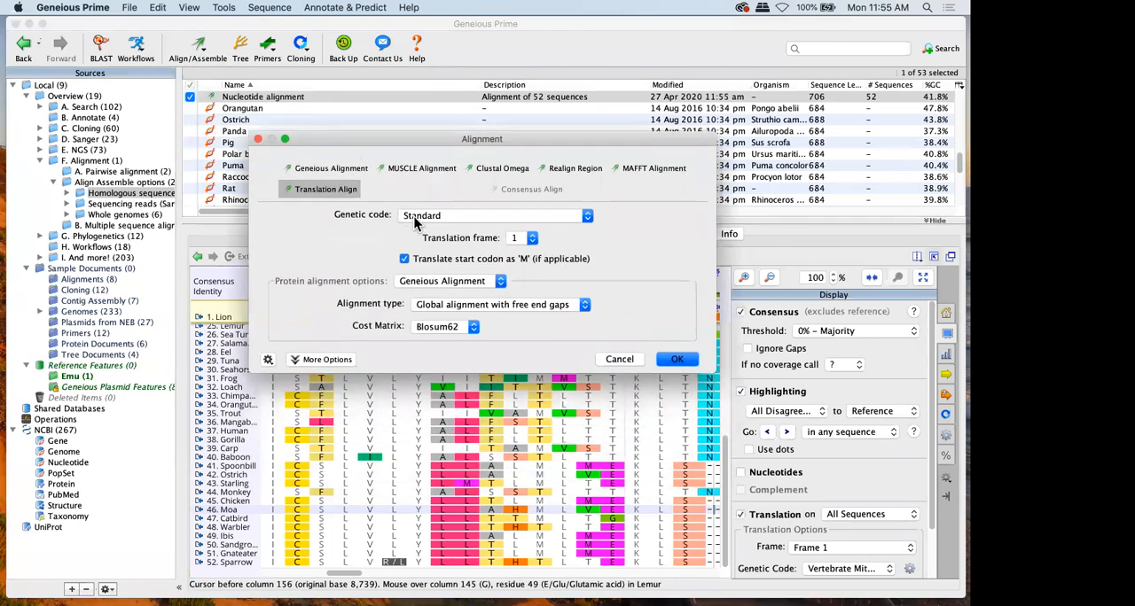
click(414, 222)
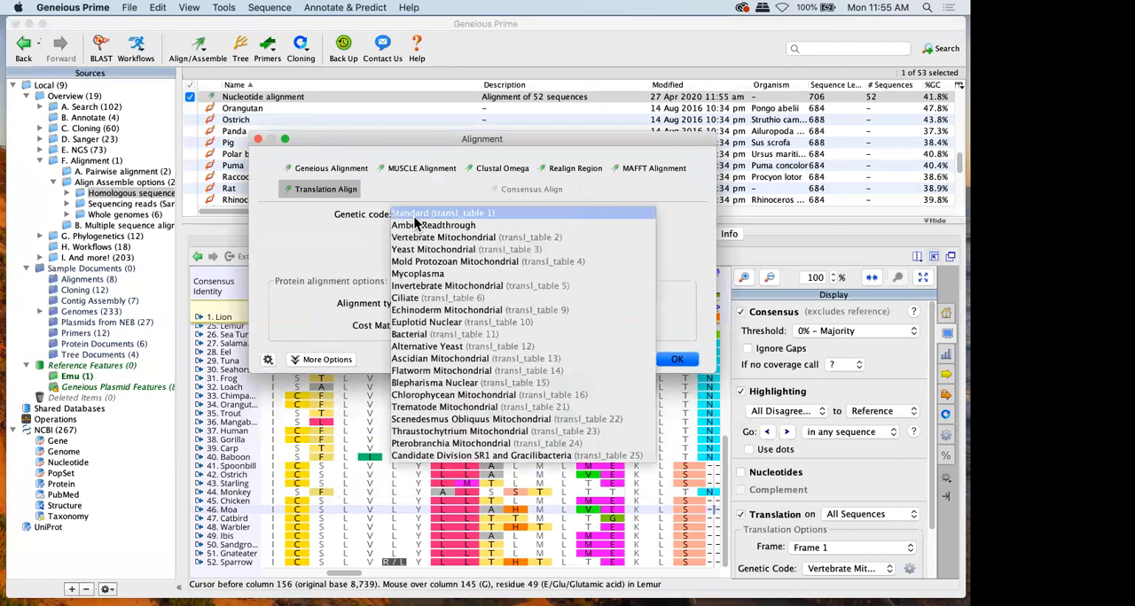
click(423, 240)
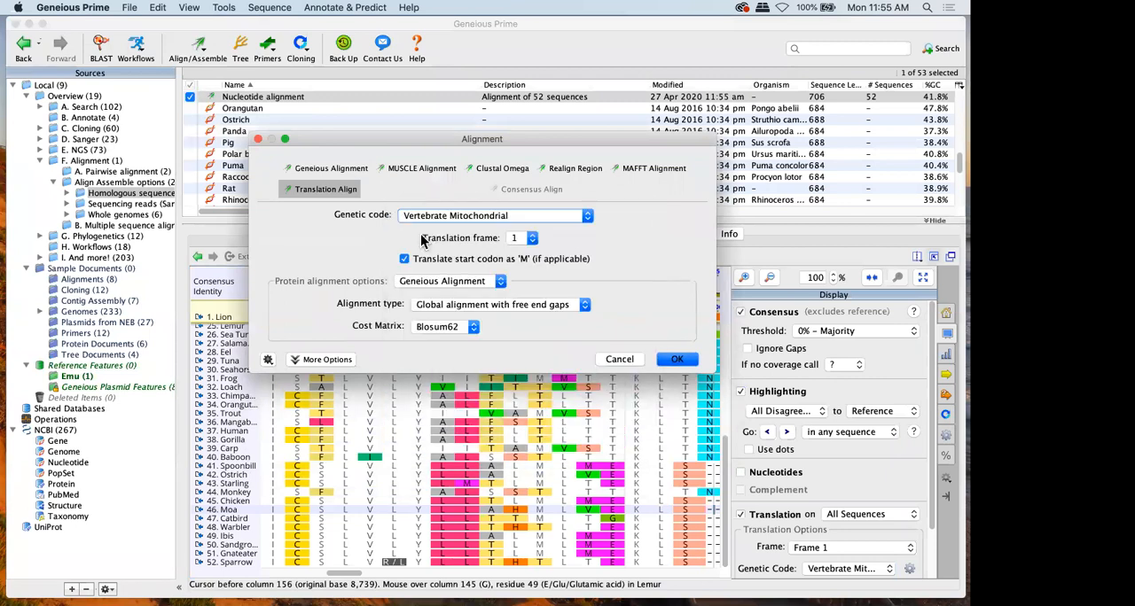
click(403, 282)
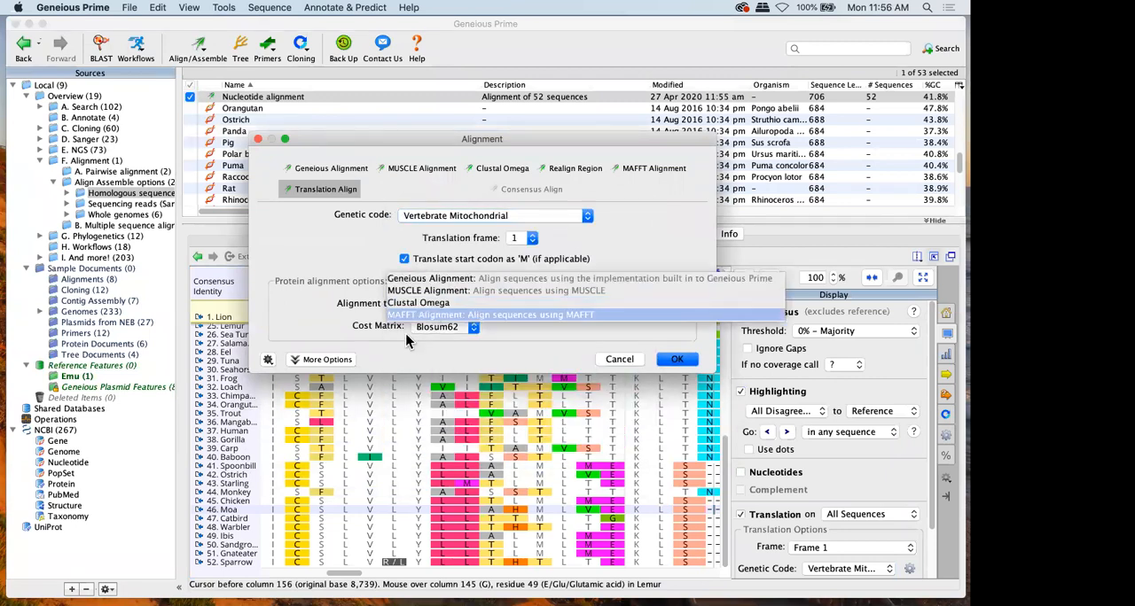
click(415, 291)
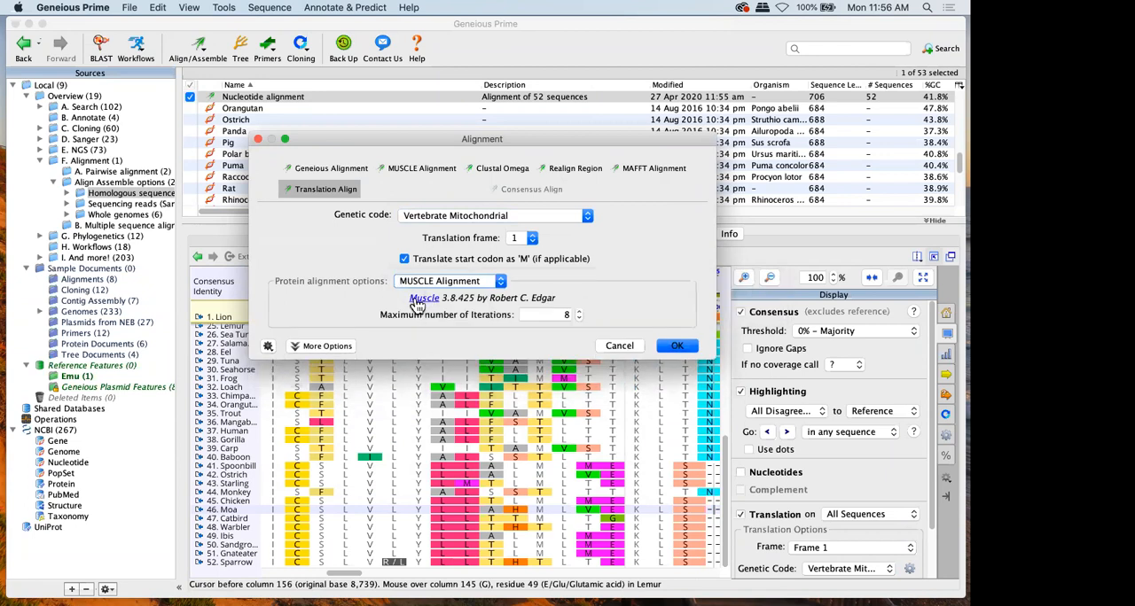
click(669, 346)
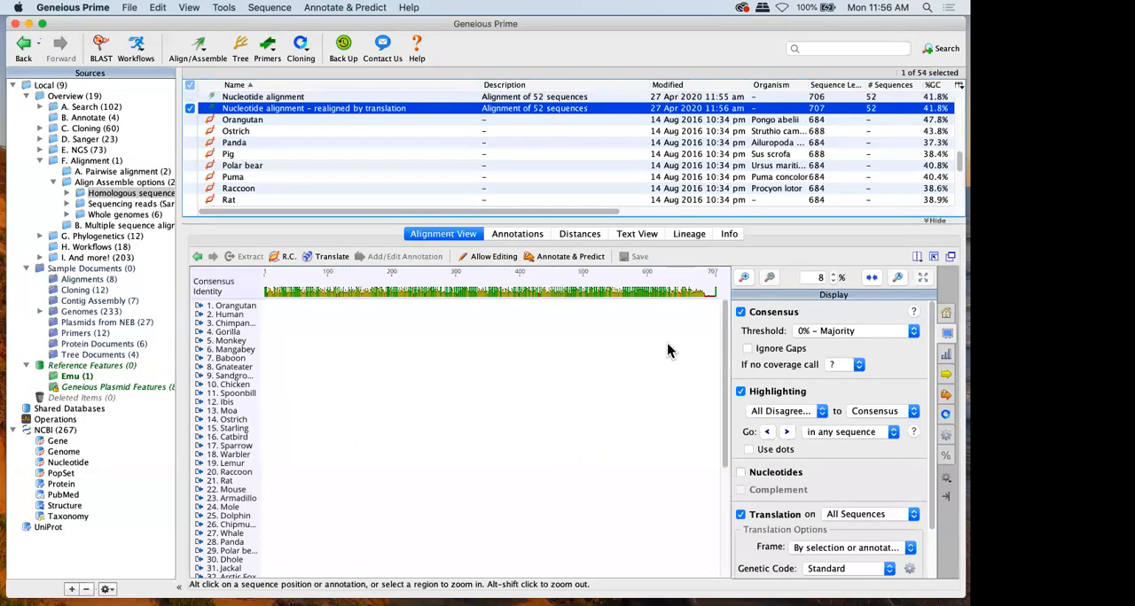
Hide the displayed translation and translate the entire realigned sequences in frame 1 with the Vertebrate Mitochondrial genetic code
click(773, 514)
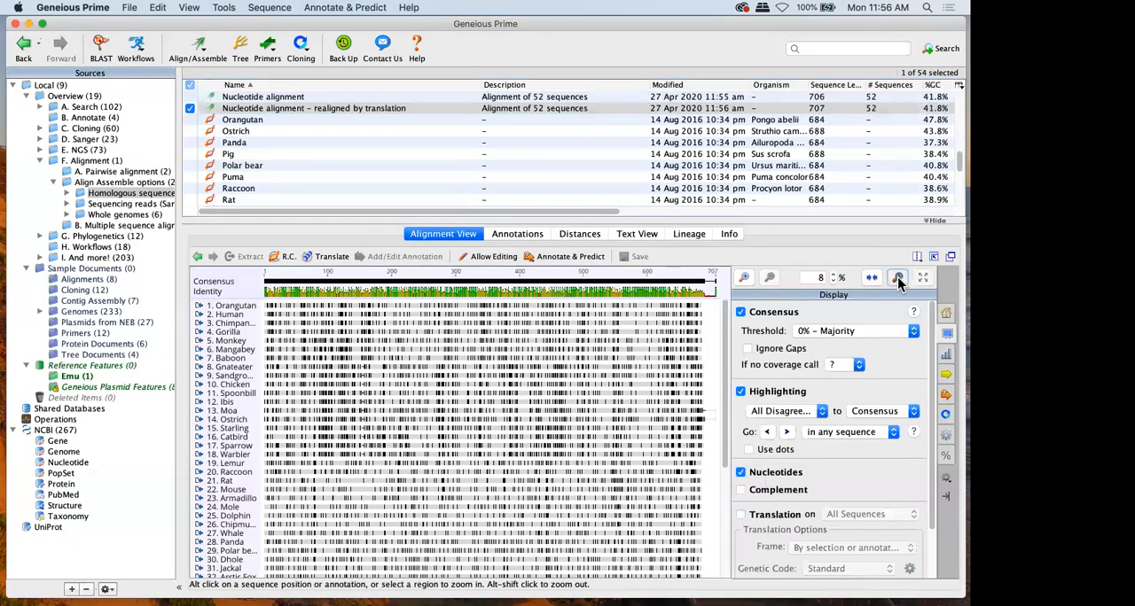
click(897, 277)
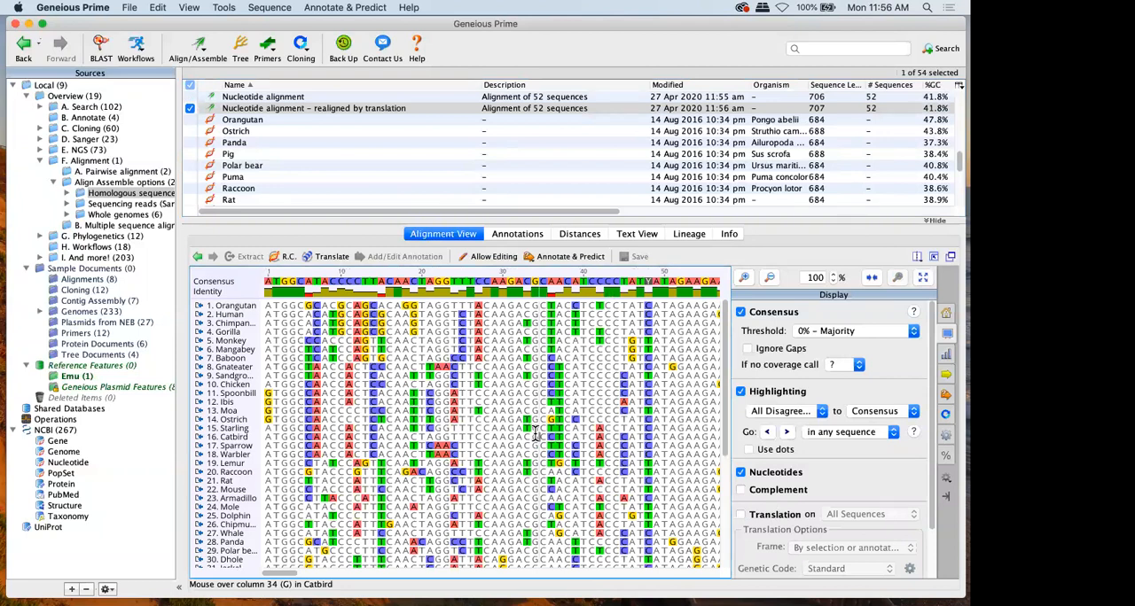
click(330, 256)
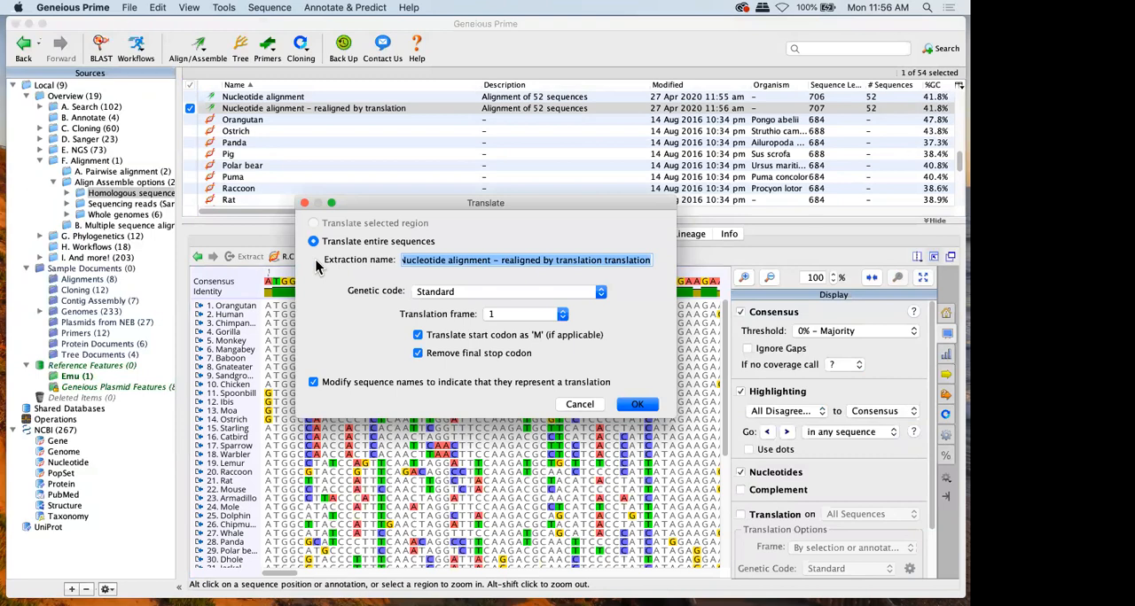
click(507, 293)
click(500, 318)
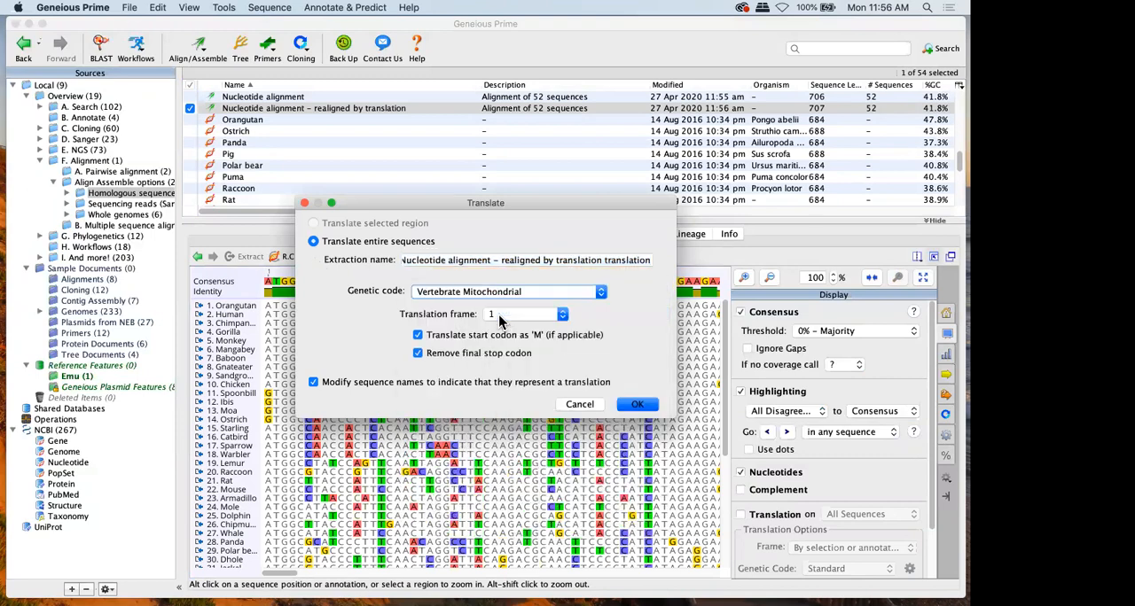
click(635, 405)
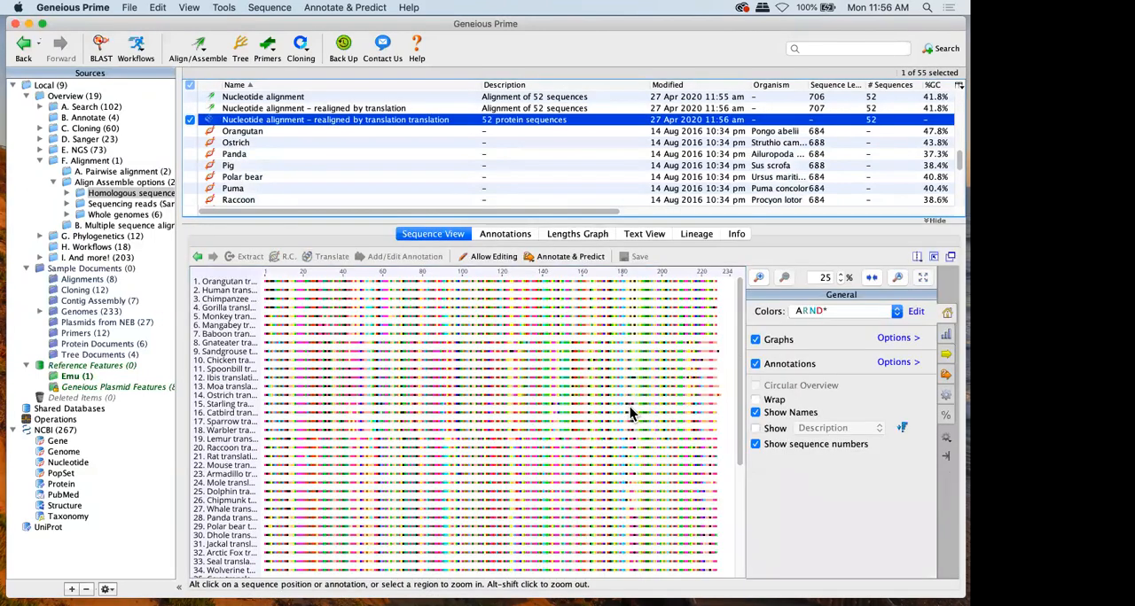
Align the translated protein sequences with Geneious Alignment, using global alignment with free end gaps and the Blosum62 cost matrix
click(897, 278)
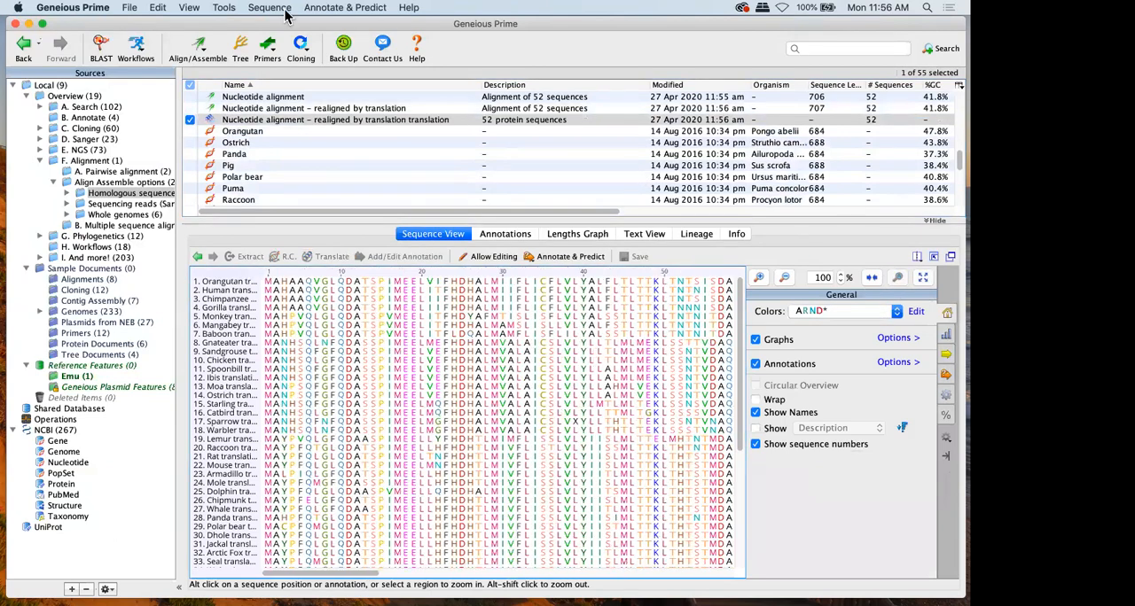
click(203, 43)
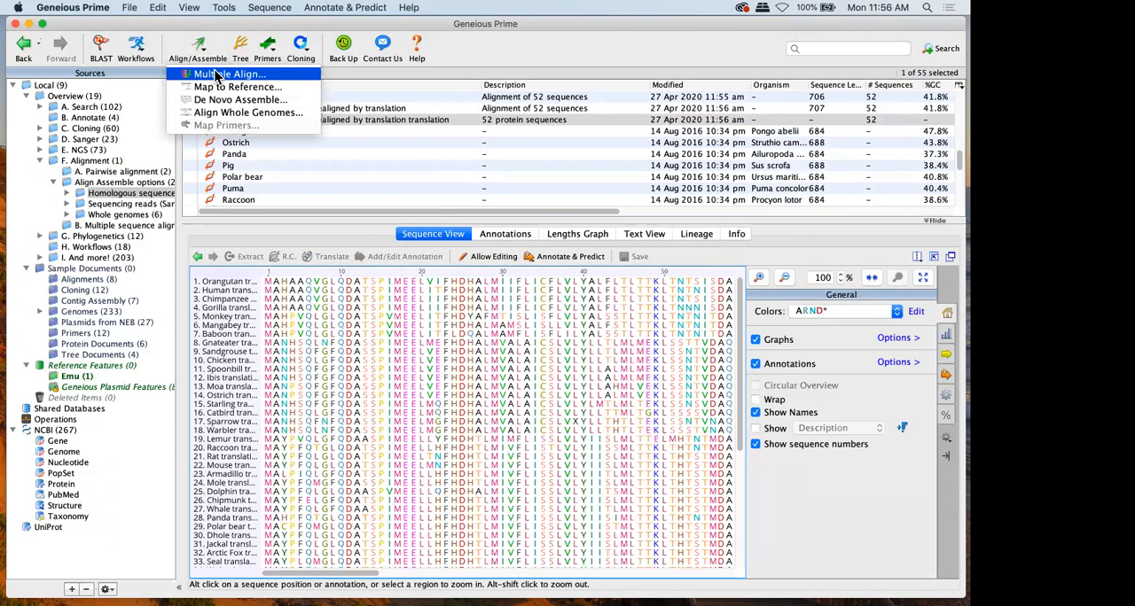
click(216, 75)
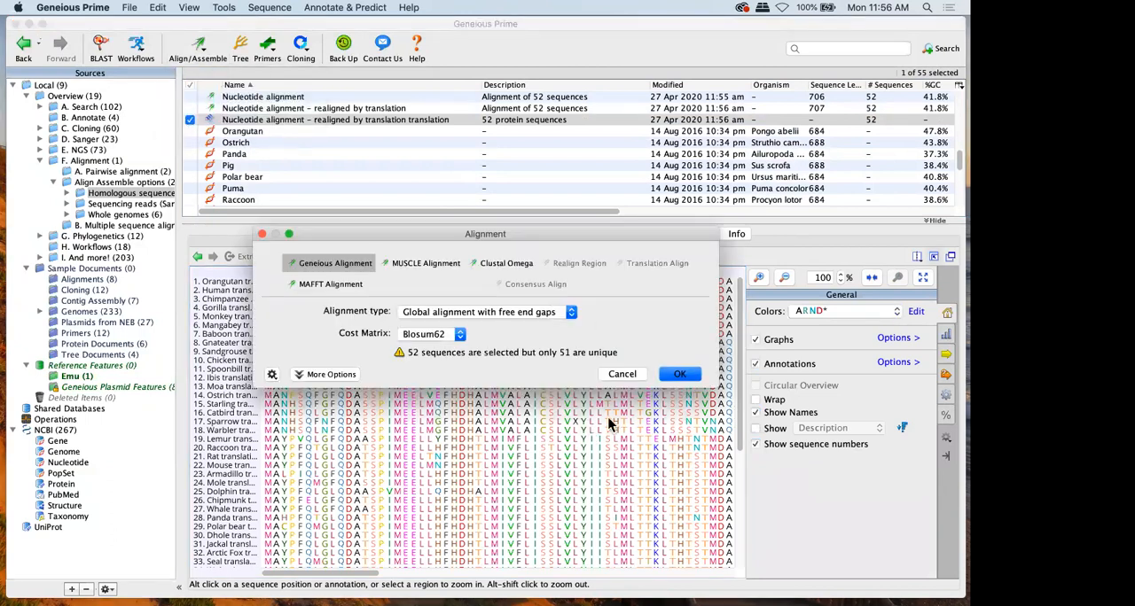
click(670, 373)
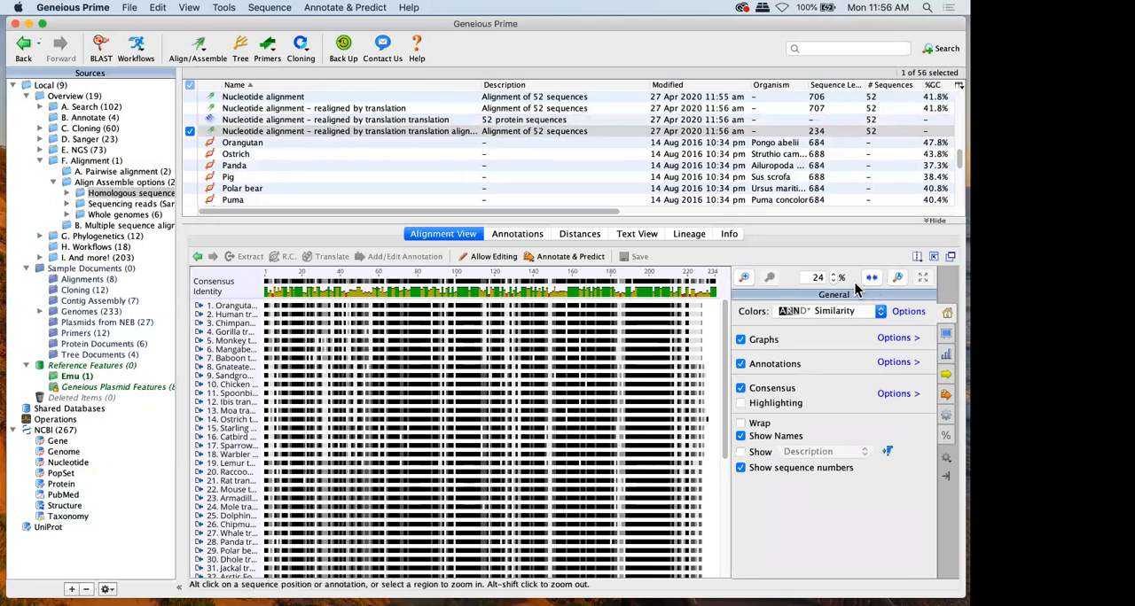
Display the protein alignment in the colored-letter ARND* scheme with highlighting on, and show its protein statistics
click(898, 279)
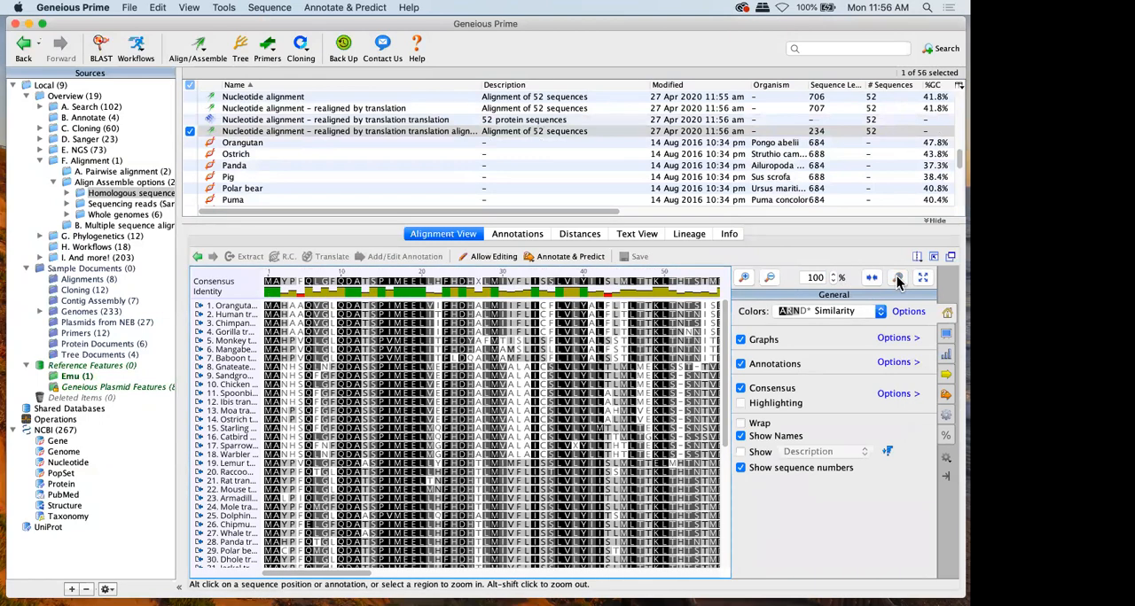
click(837, 312)
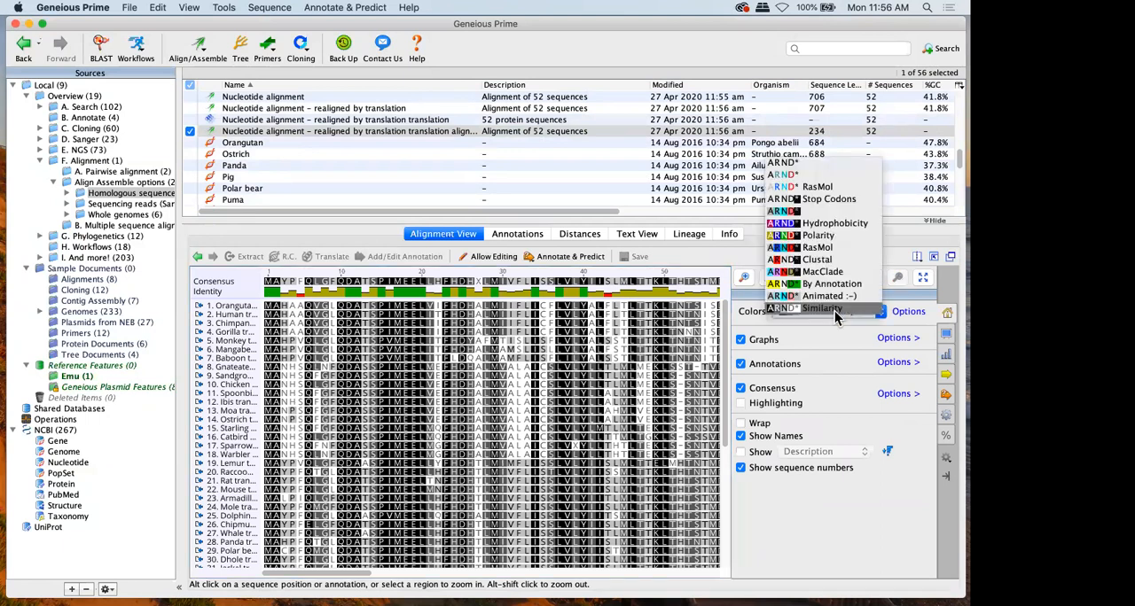
click(790, 175)
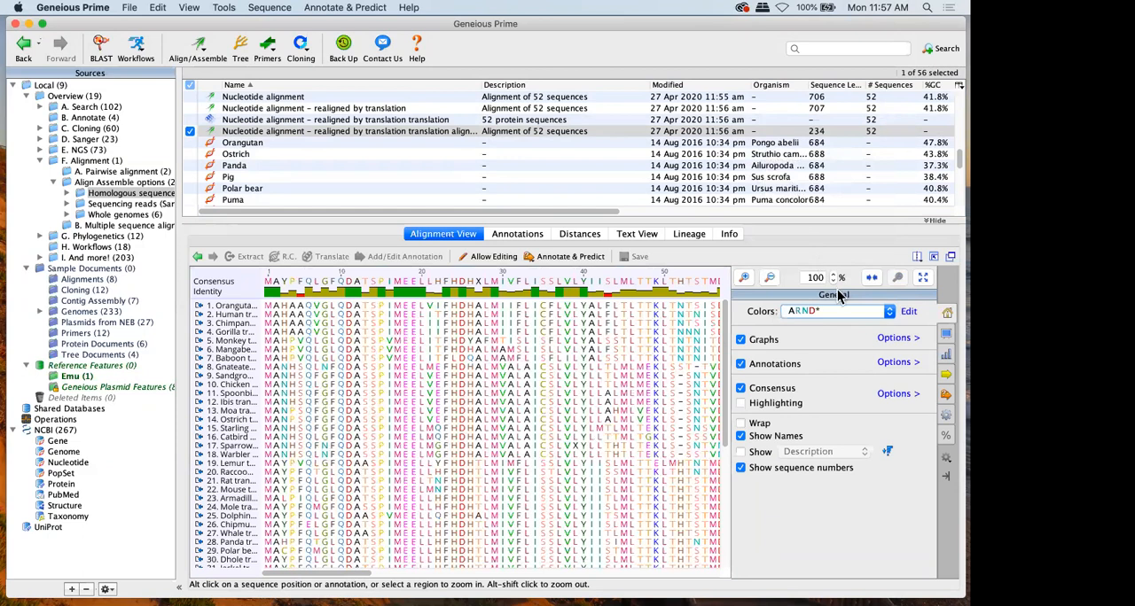
click(775, 404)
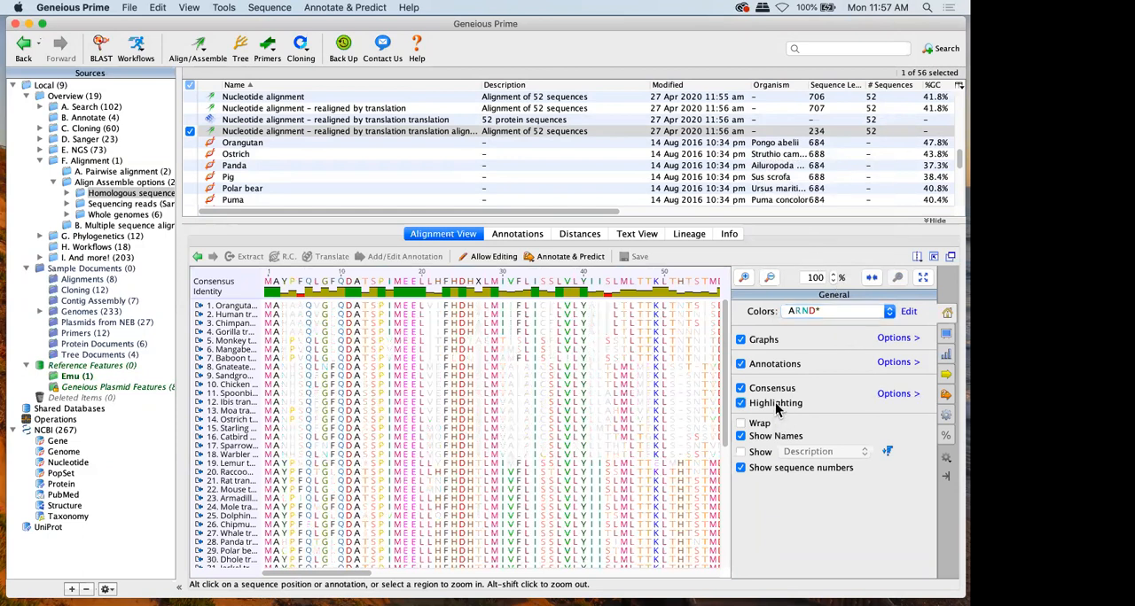
click(947, 434)
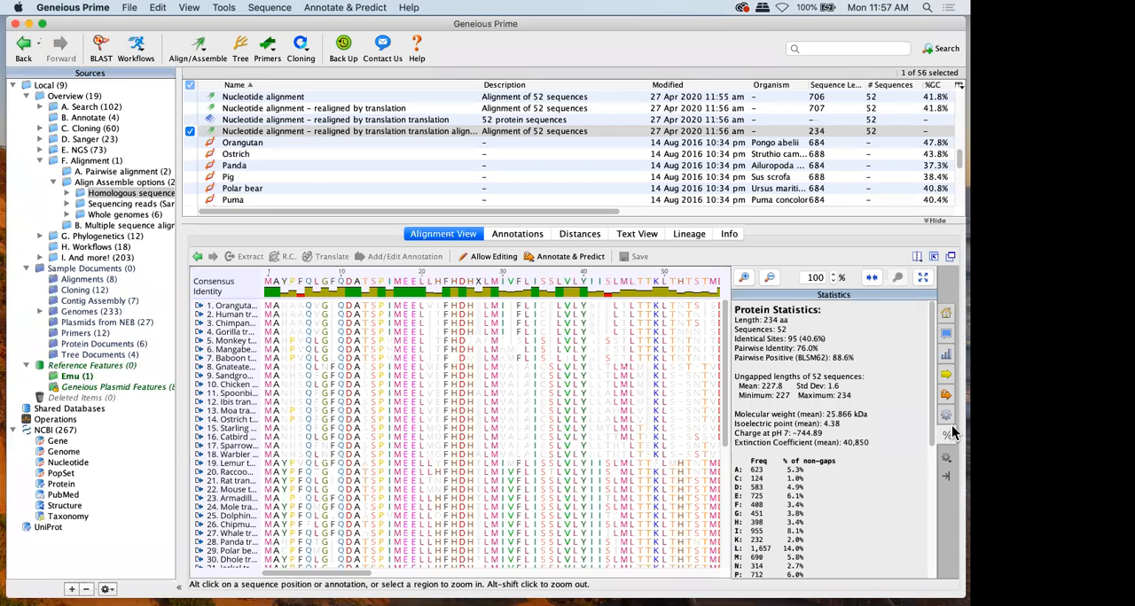
Examine the Pairwise Align options for the Ostrich and Panda sequences without running an alignment
click(188, 130)
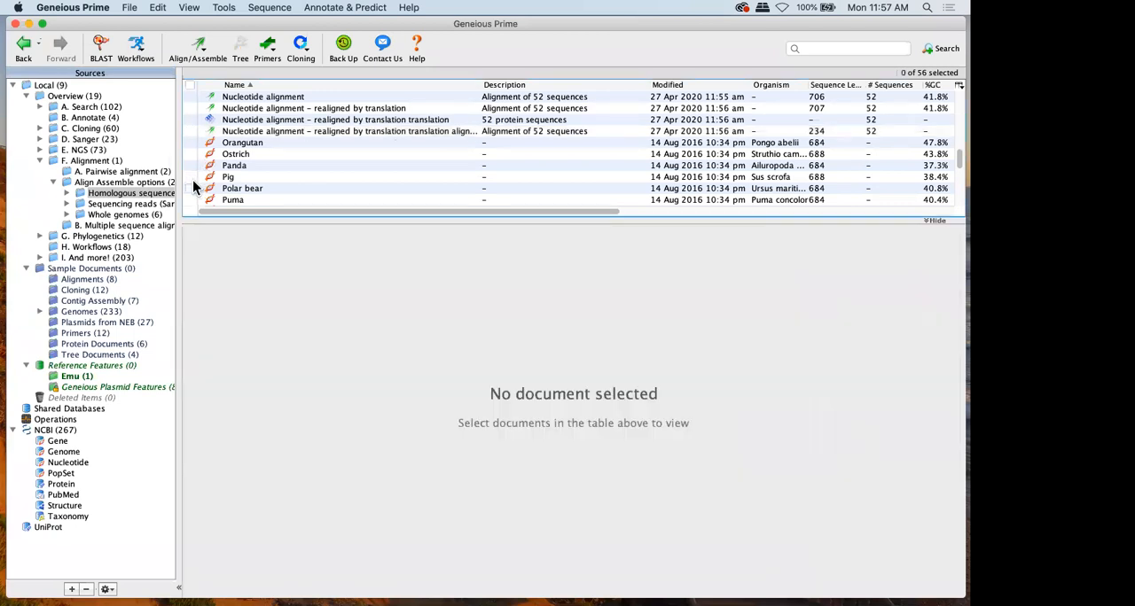
click(191, 154)
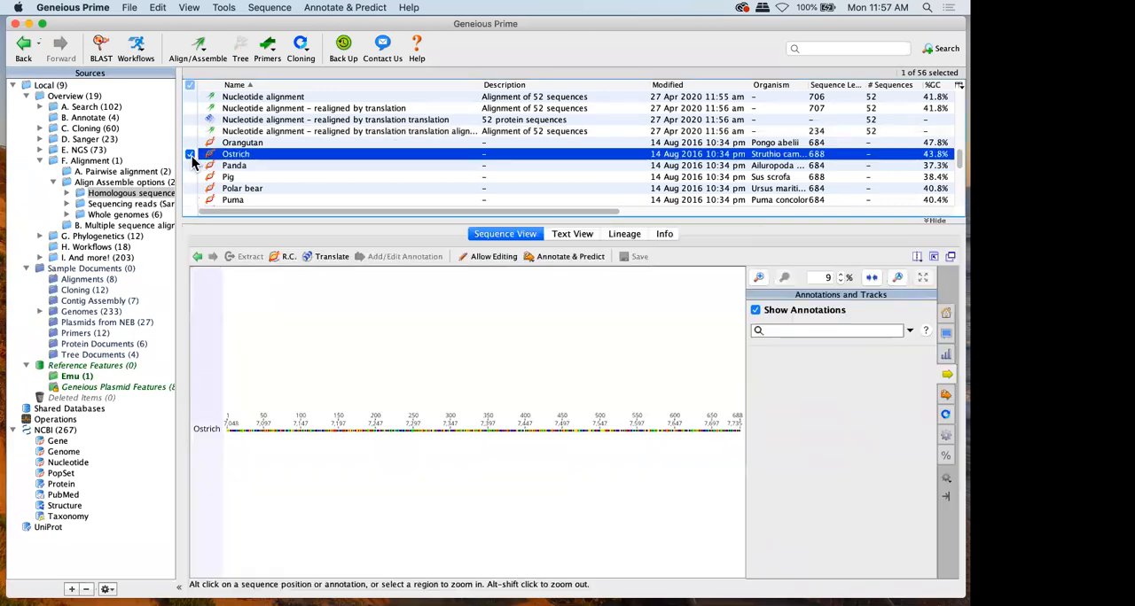
click(190, 165)
click(198, 49)
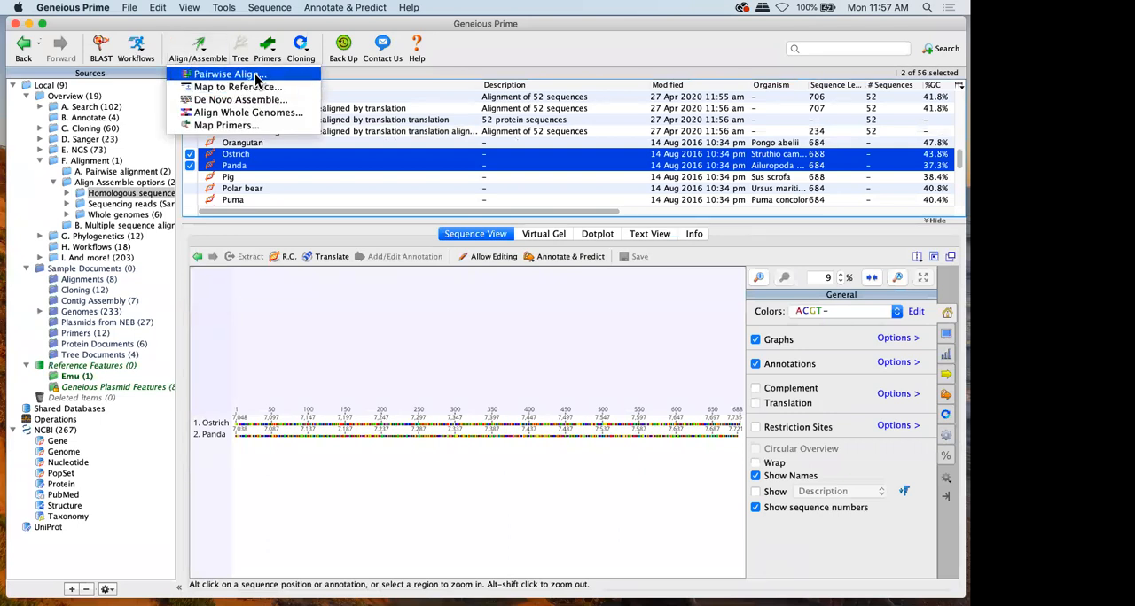
click(255, 76)
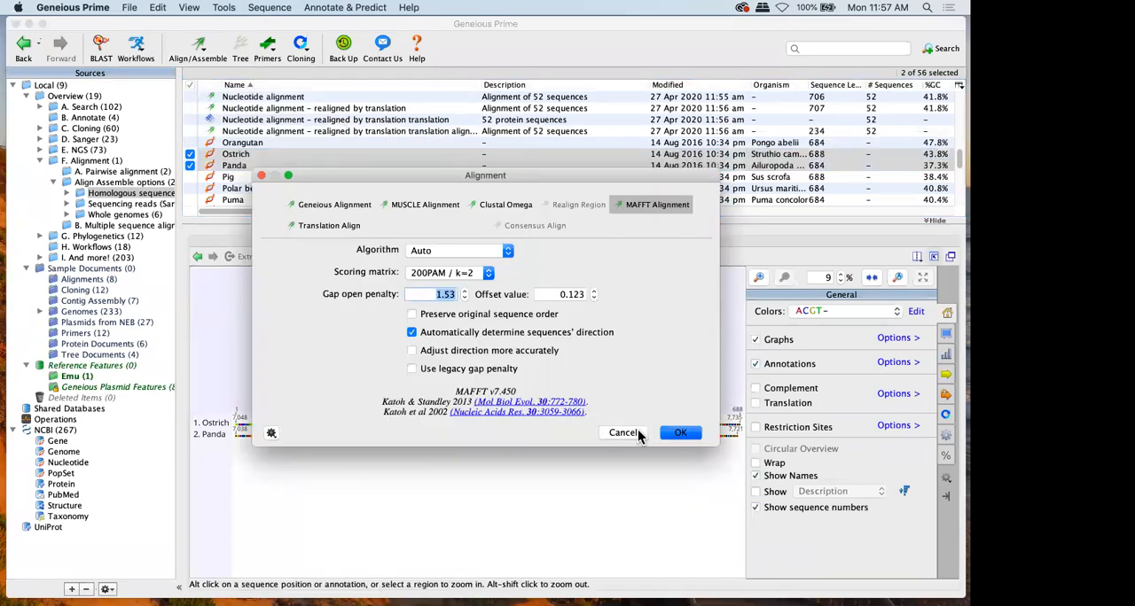
click(635, 433)
Build a Neighbor-Joining consensus tree from the nucleotide alignment with the Tamura-Nei model and bootstrap resampling at 100 replicates
click(235, 96)
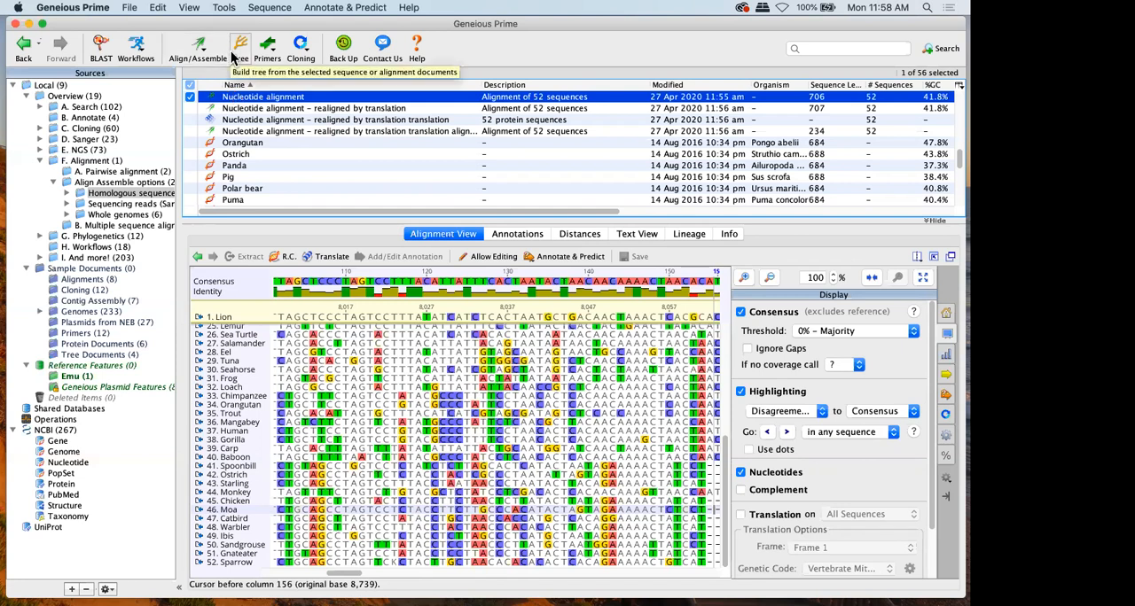
click(236, 51)
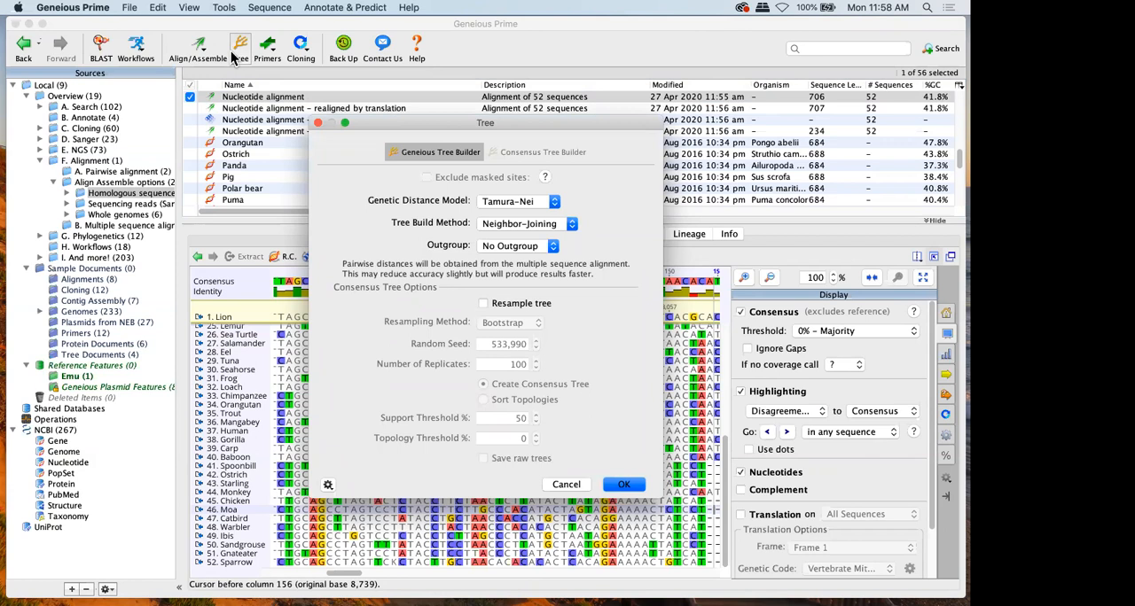
click(495, 223)
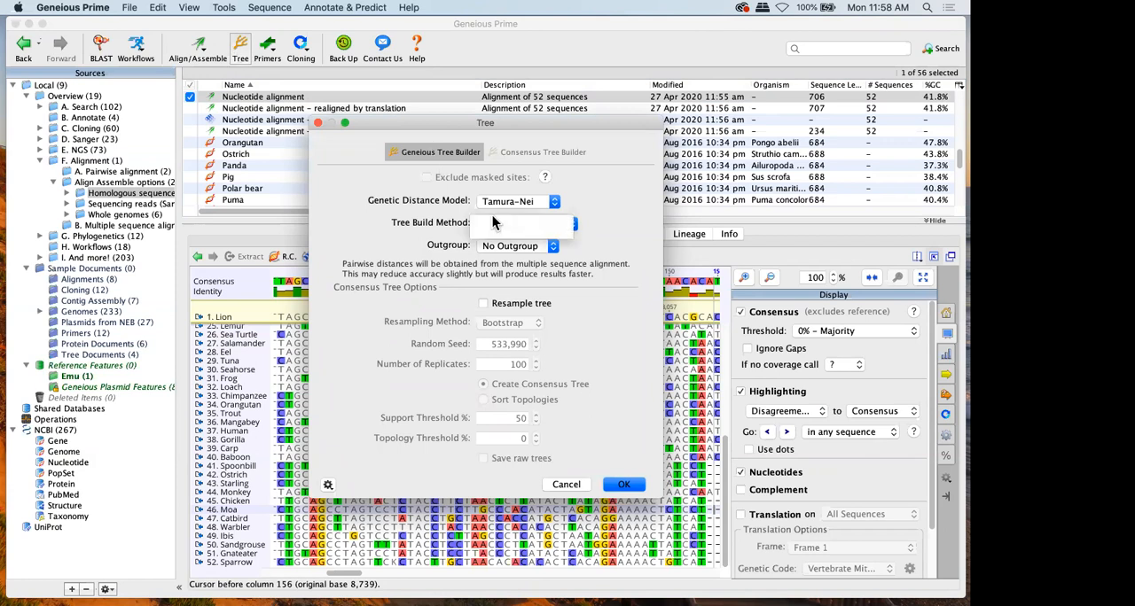
click(493, 223)
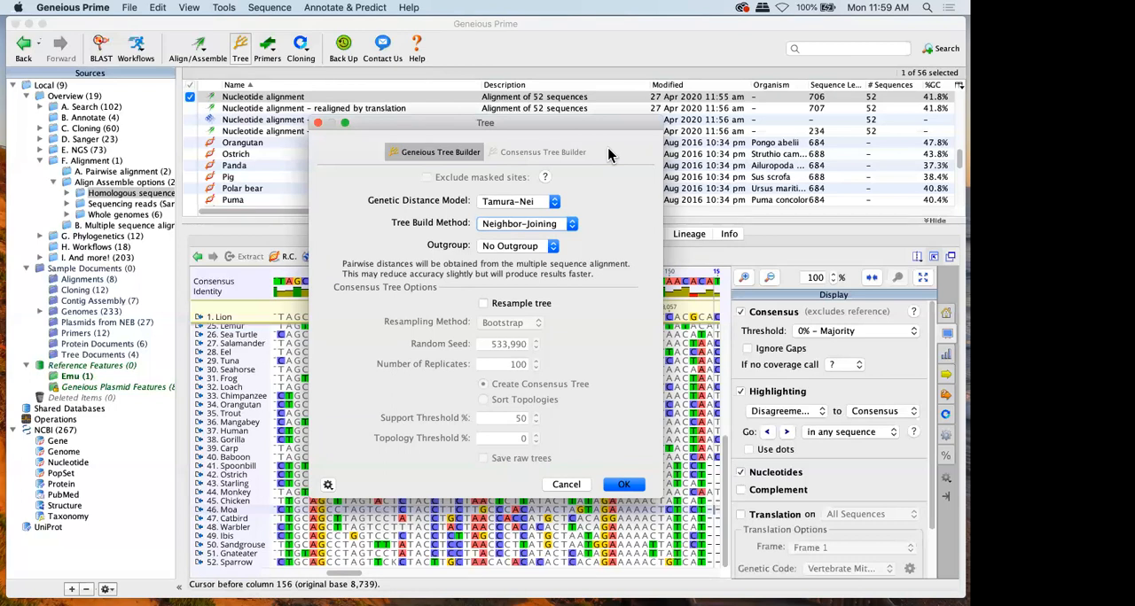
click(542, 304)
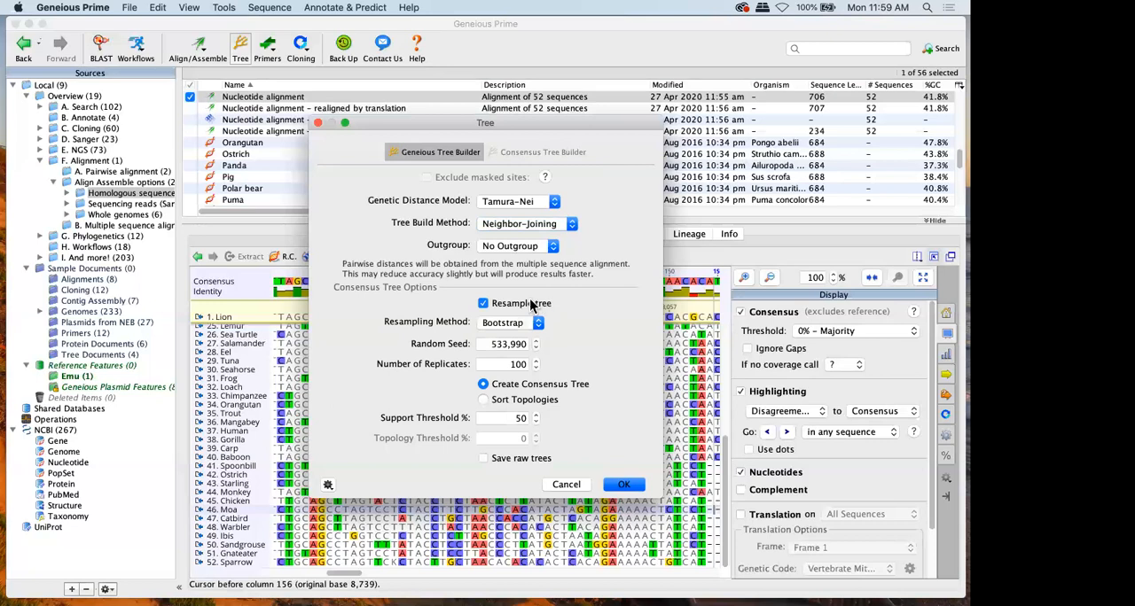
click(638, 485)
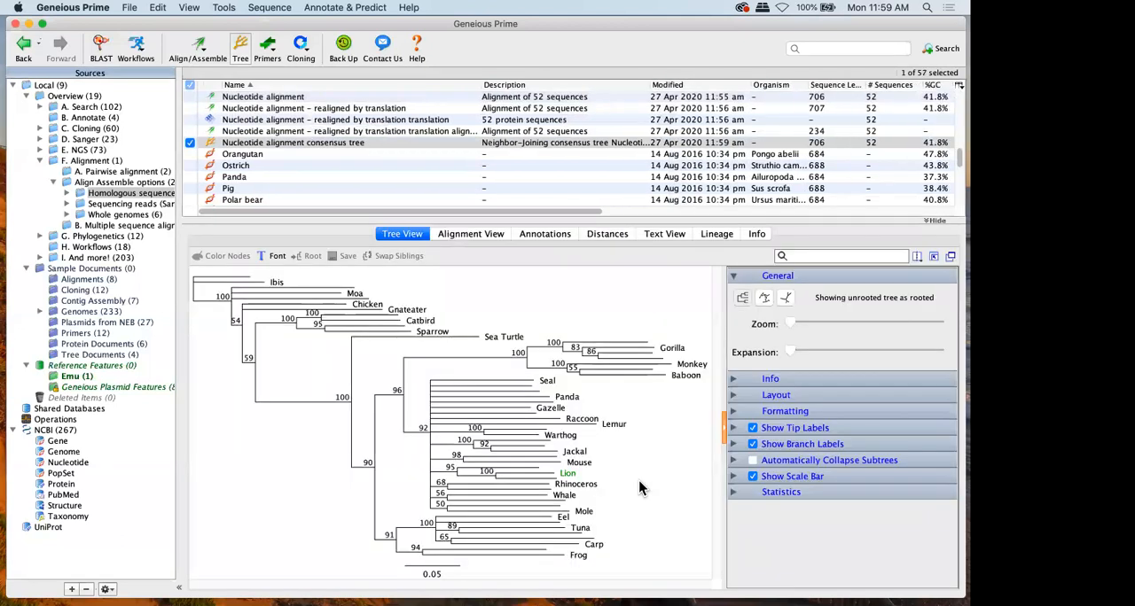
Expand the tree view by hiding the document table, and turn off the branch labels
click(933, 255)
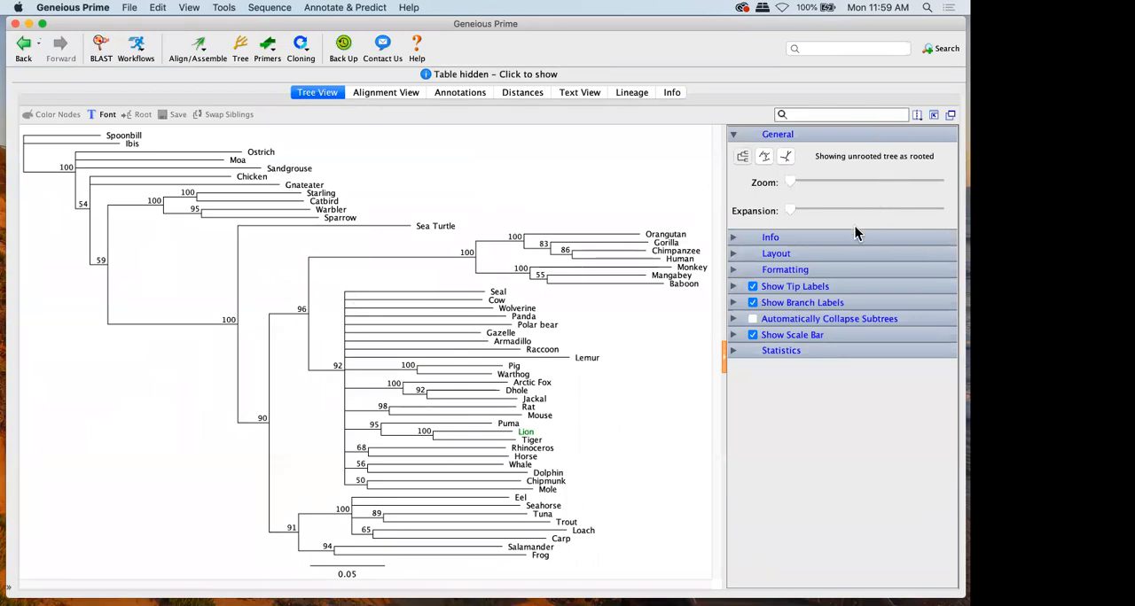
click(752, 302)
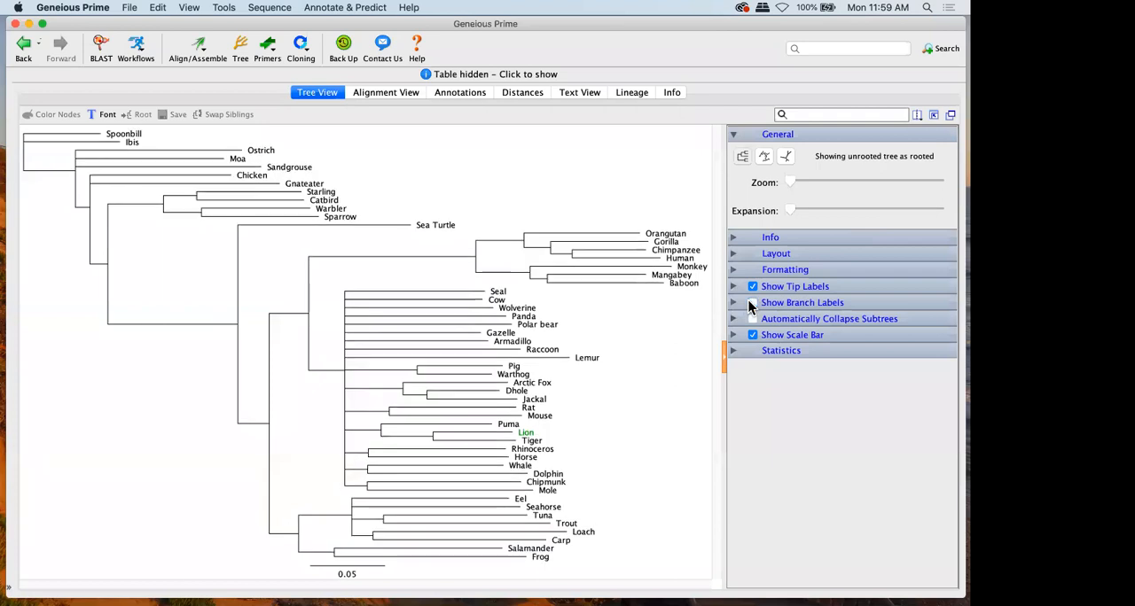
Search the tree for "spa" and clear the search text
click(811, 113)
text(spa)
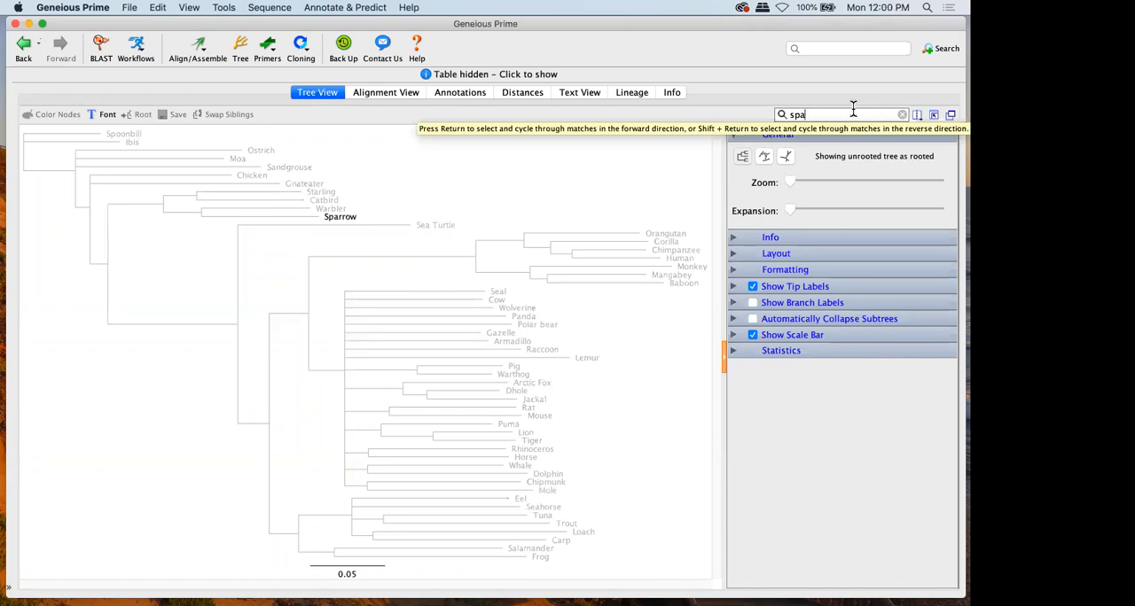
key(BackSpace)
key(BackSpace)
key(BackSpace)
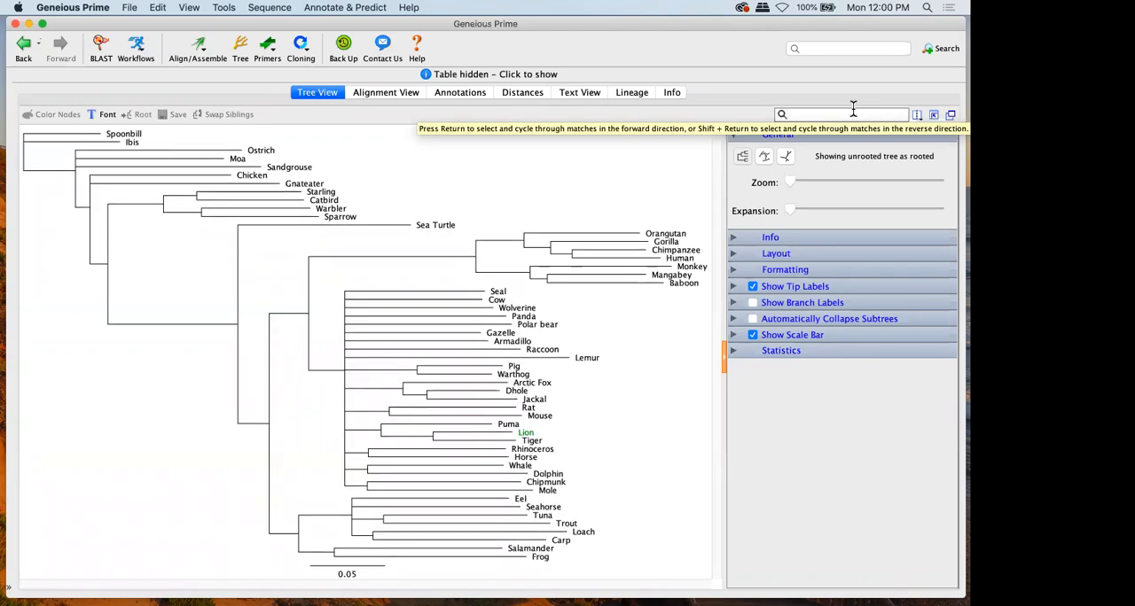
Select the primate clade and the Seal-to-Mole mammal clade in turn, and show the branch labels again
click(476, 258)
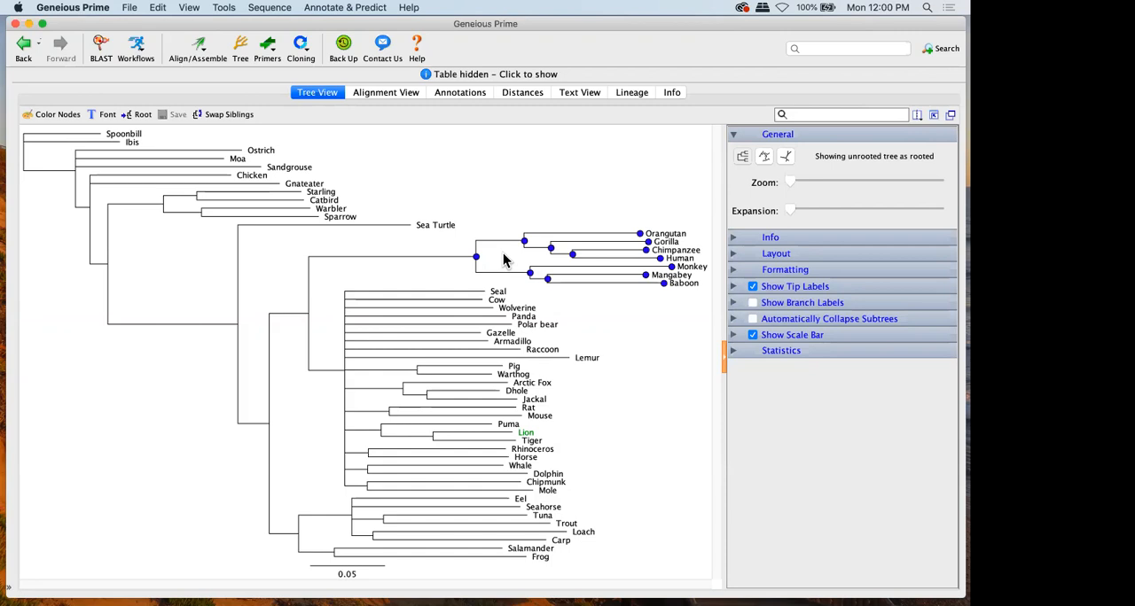
click(344, 373)
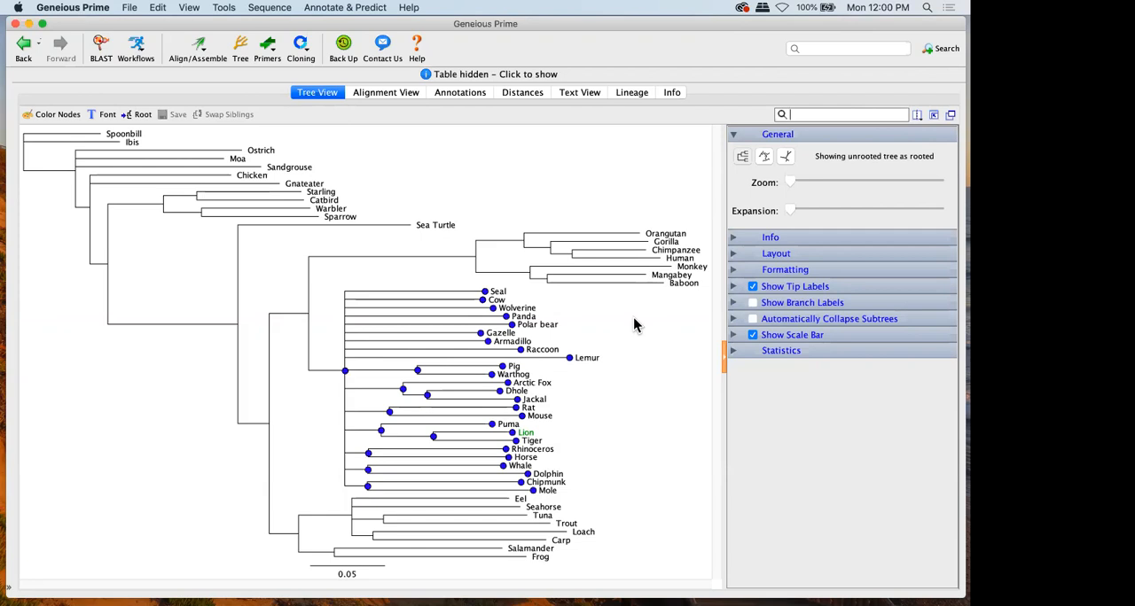
click(753, 303)
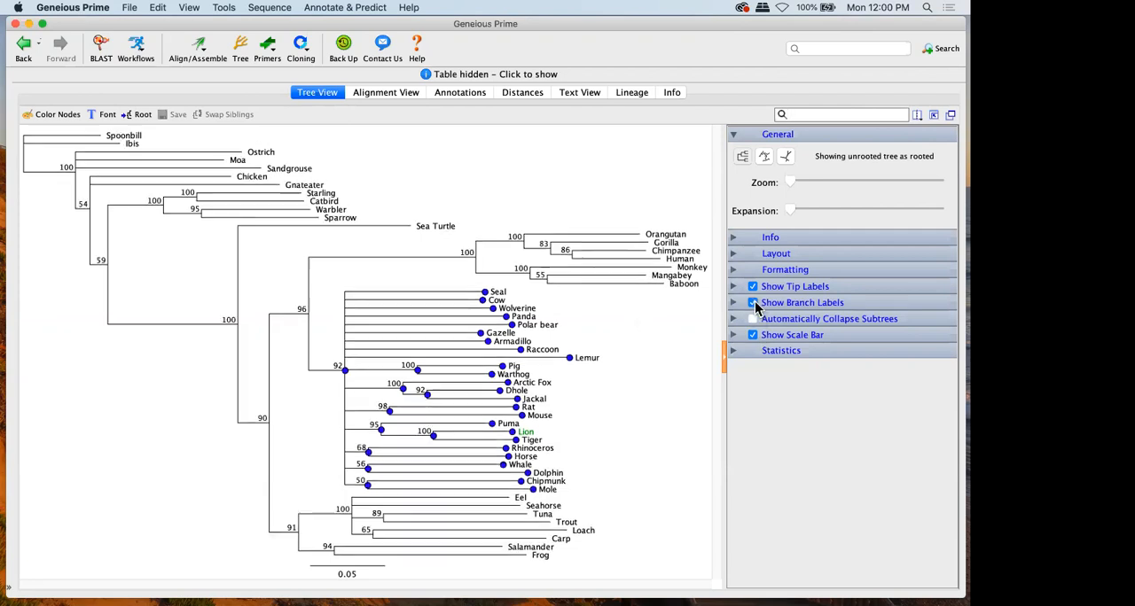
Select Raccoon, the Sea Turtle-to-Frog clade, the Mangabey–Baboon pair and the Whale–Dolphin pair in turn, and show the last selection in the alignment
click(537, 350)
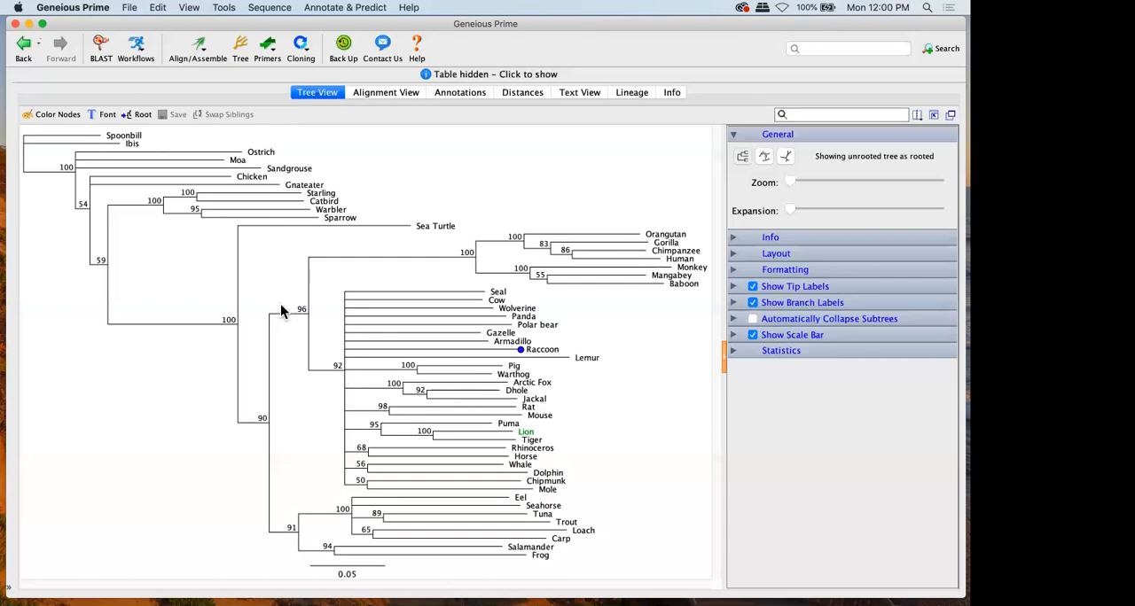
click(237, 325)
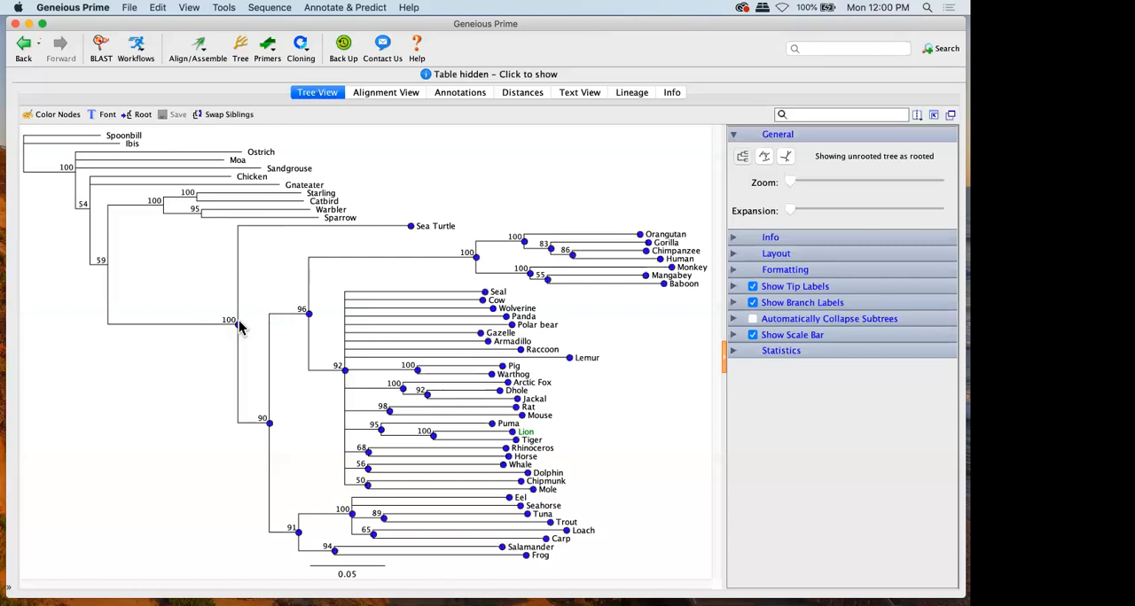
click(547, 280)
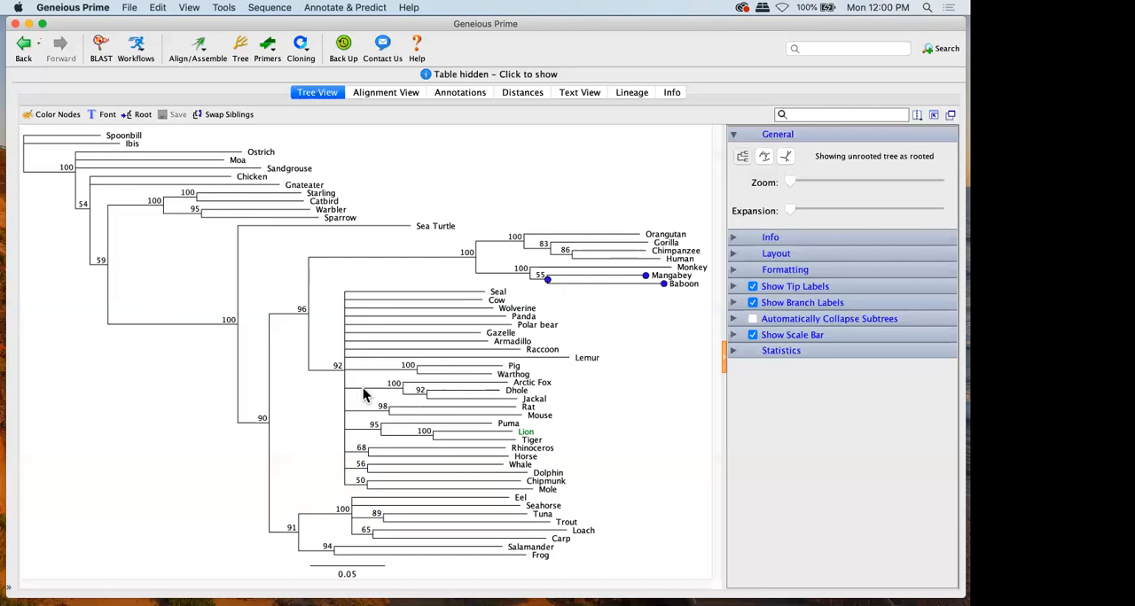
click(368, 468)
click(369, 94)
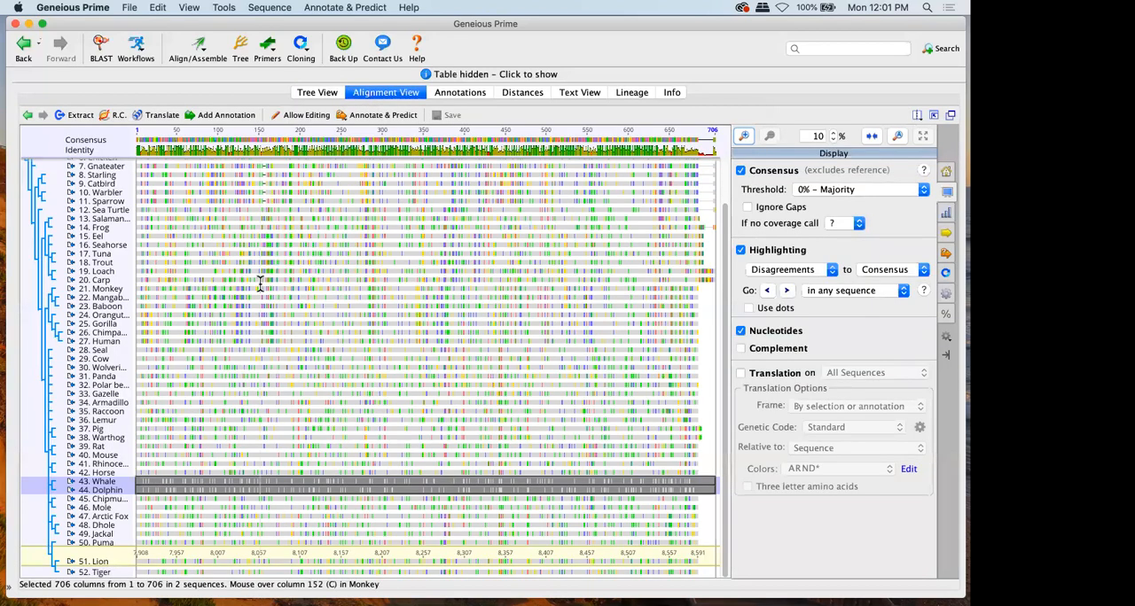
Clear the Whale and Dolphin selection in the alignment and look over the tree beside the sequence names
click(260, 283)
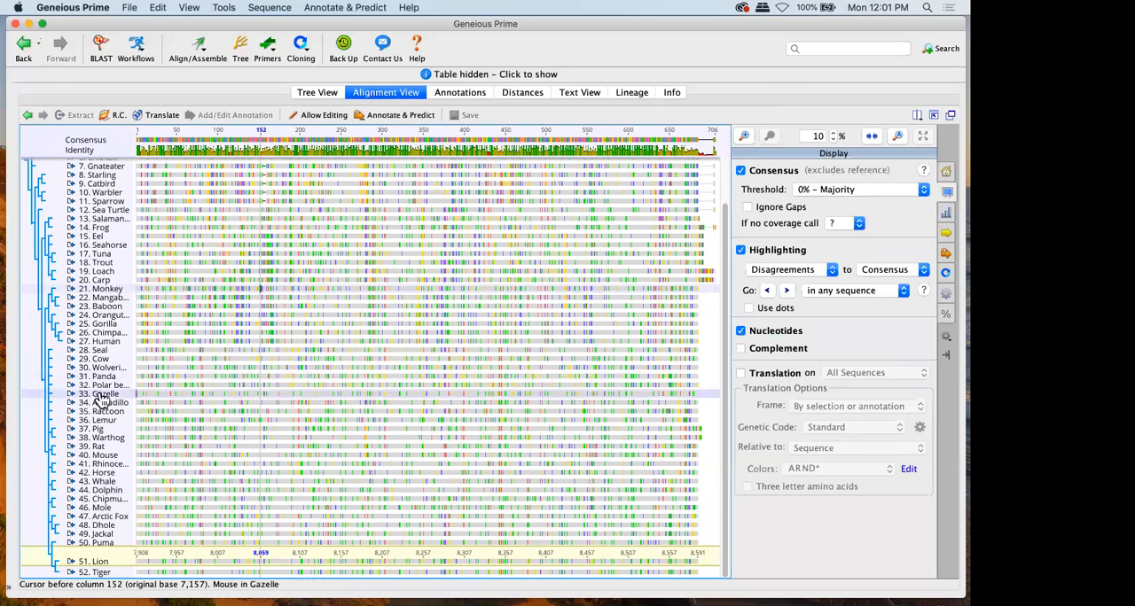
scroll(100, 399, up, 2)
scroll(100, 399, down, 2)
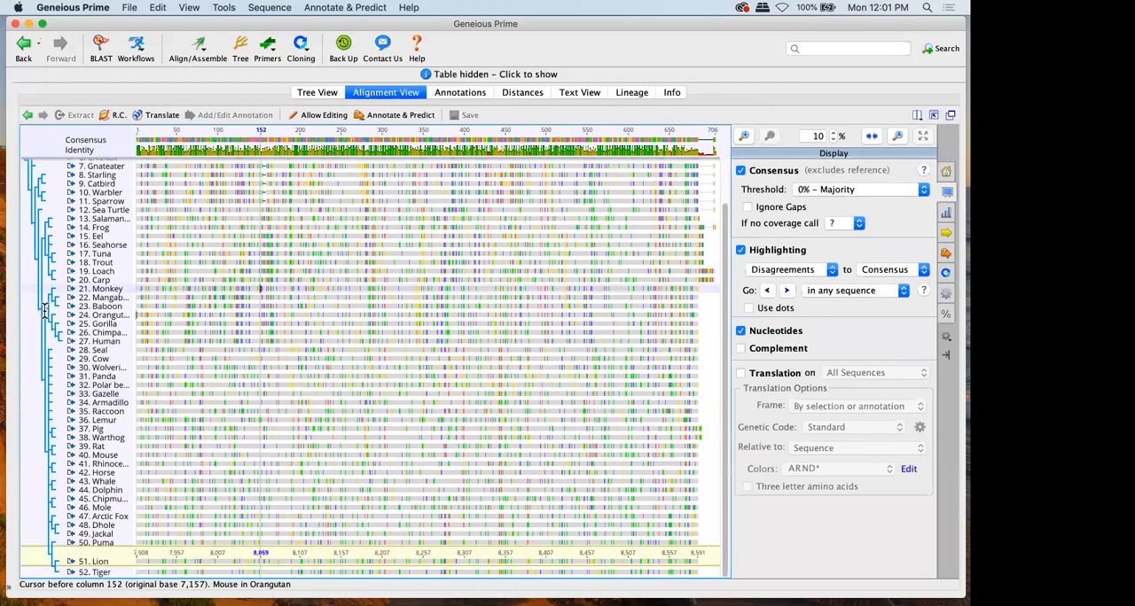
Show the distance matrix for the tree's sequences as % Identity
click(522, 94)
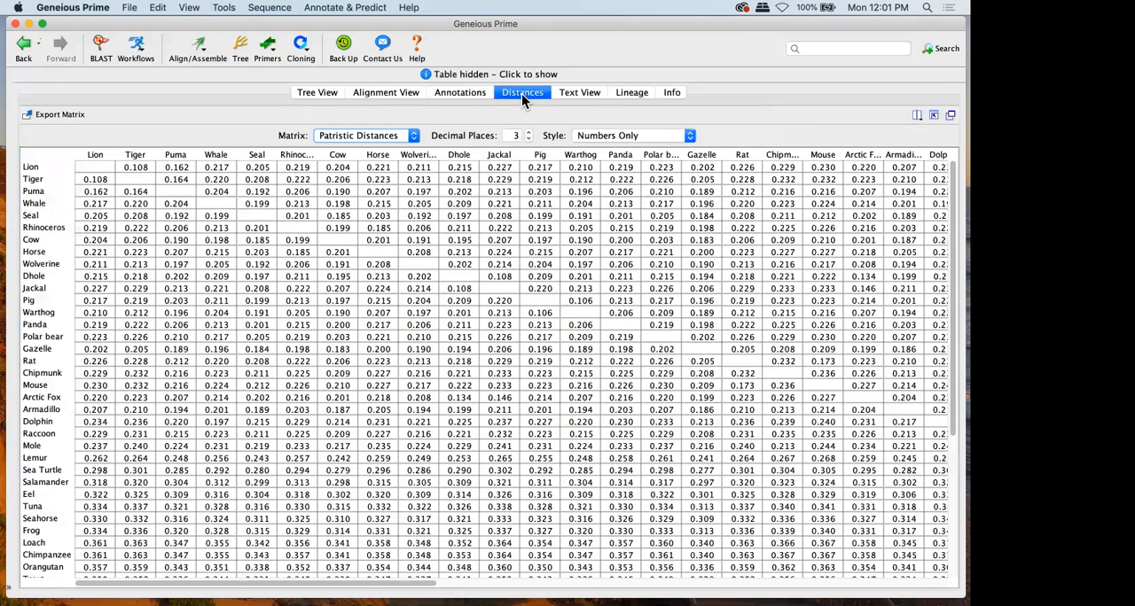
click(398, 133)
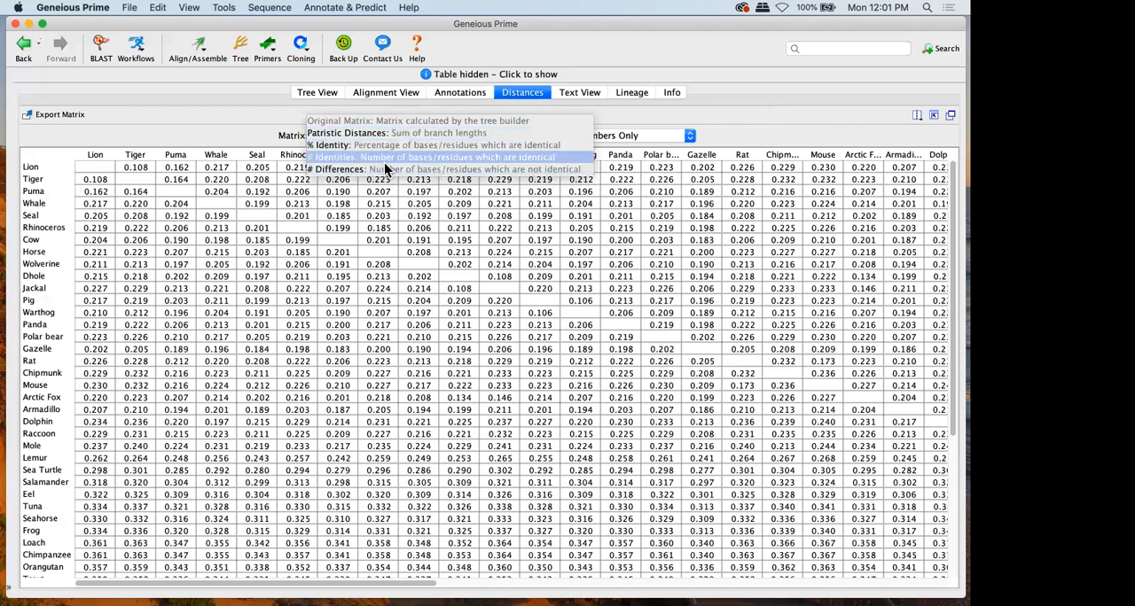
click(389, 143)
scroll(538, 302, right, 5)
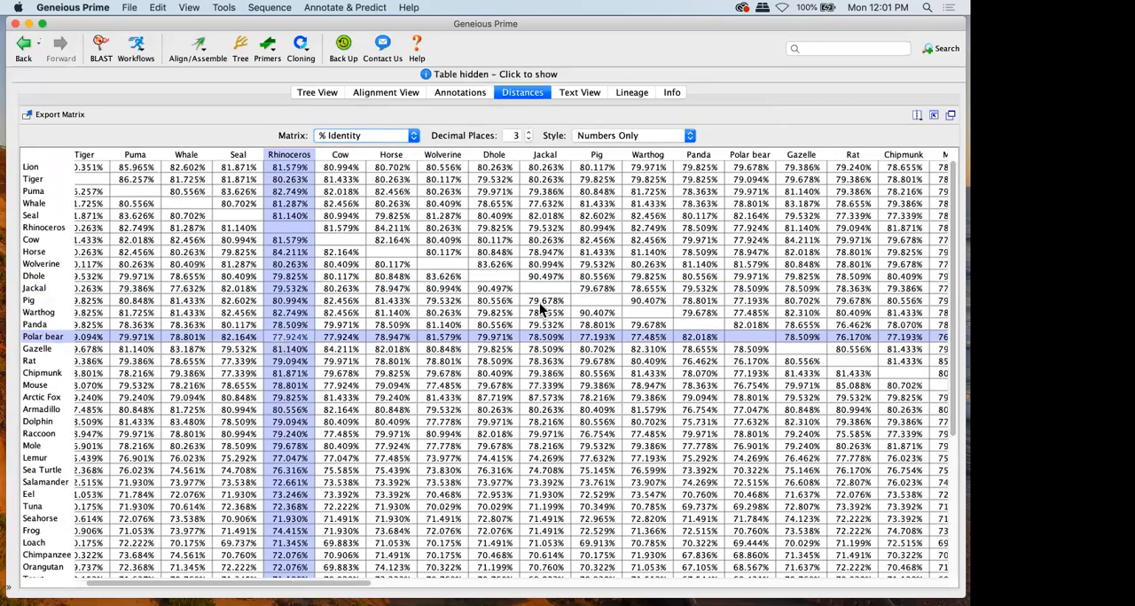
Set the identity matrix style to Heatmap and Numbers and look over the shaded values
click(610, 135)
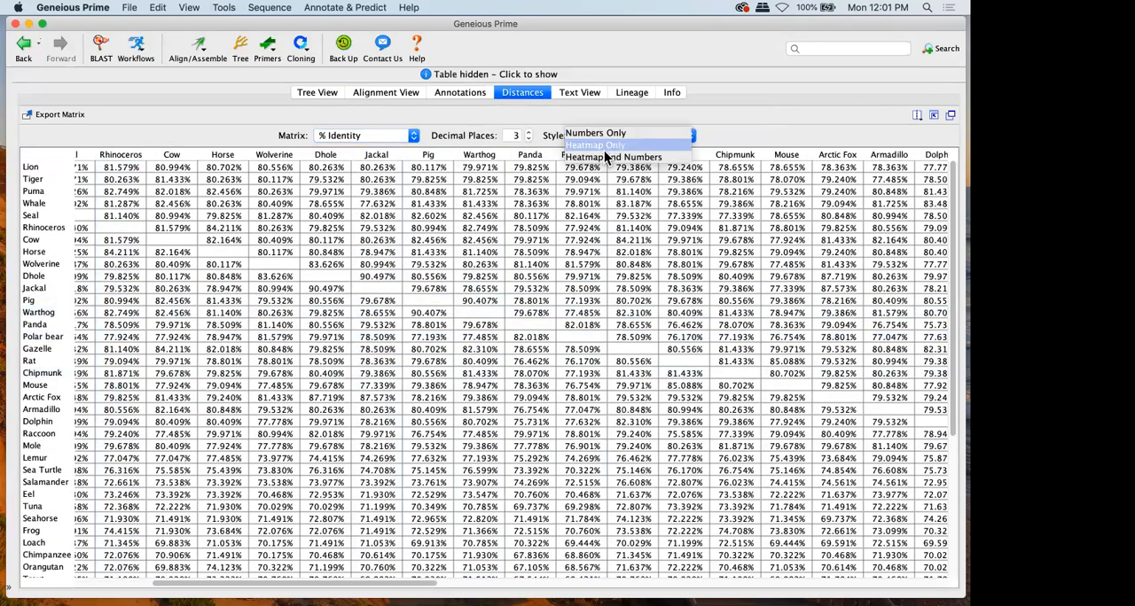
click(598, 156)
click(488, 288)
scroll(488, 288, down, 3)
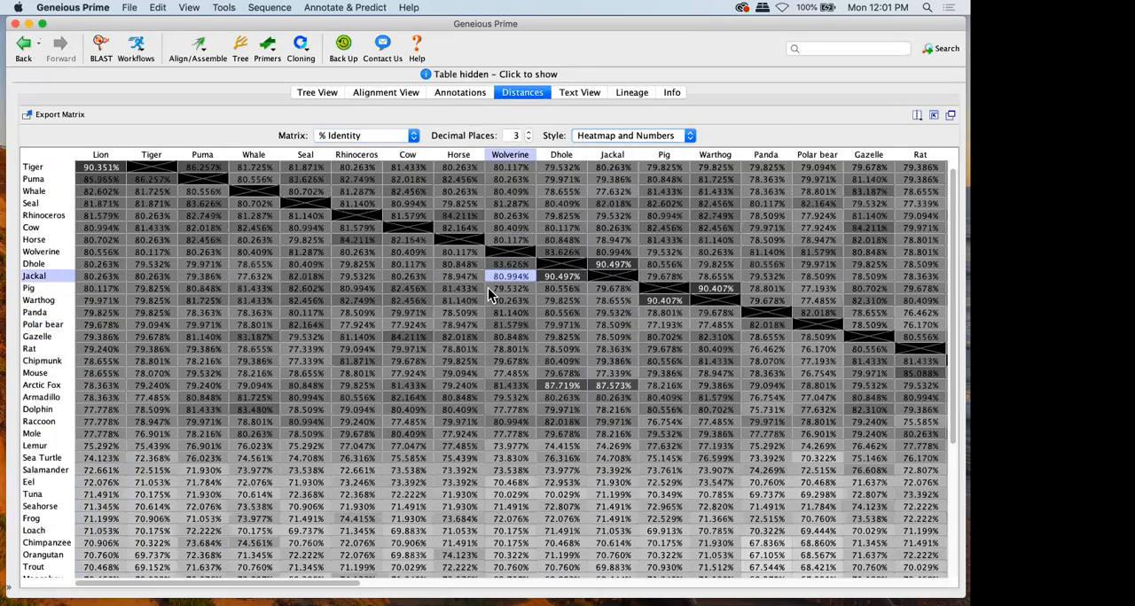
click(465, 300)
scroll(470, 322, down, 4)
scroll(470, 326, up, 7)
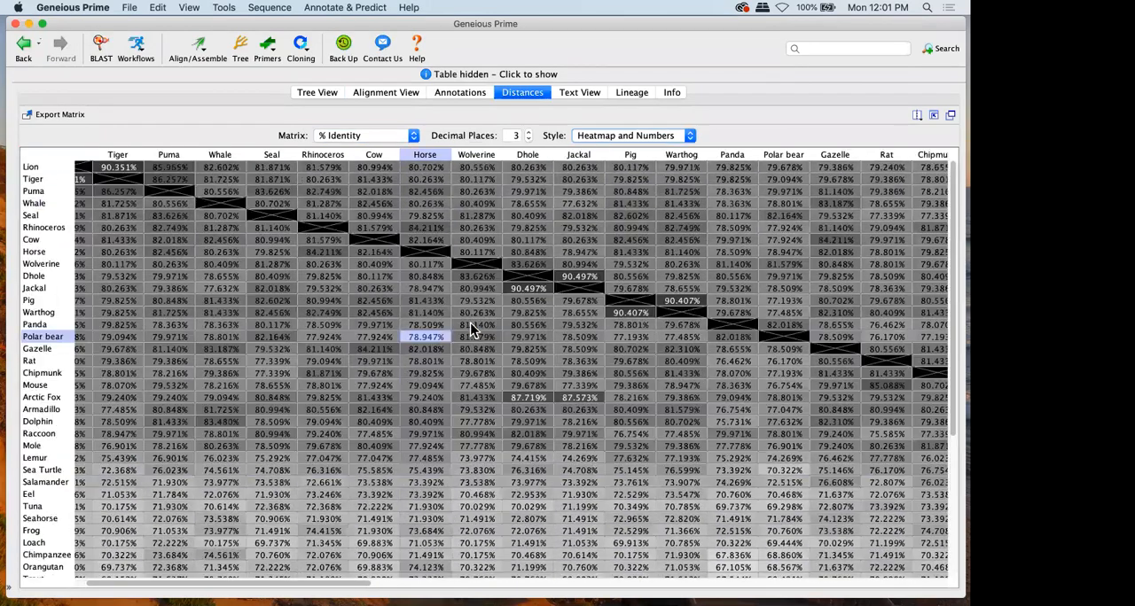
scroll(470, 326, left, 1)
Return to the tree with the document table shown again, and deselect the consensus tree document
click(340, 97)
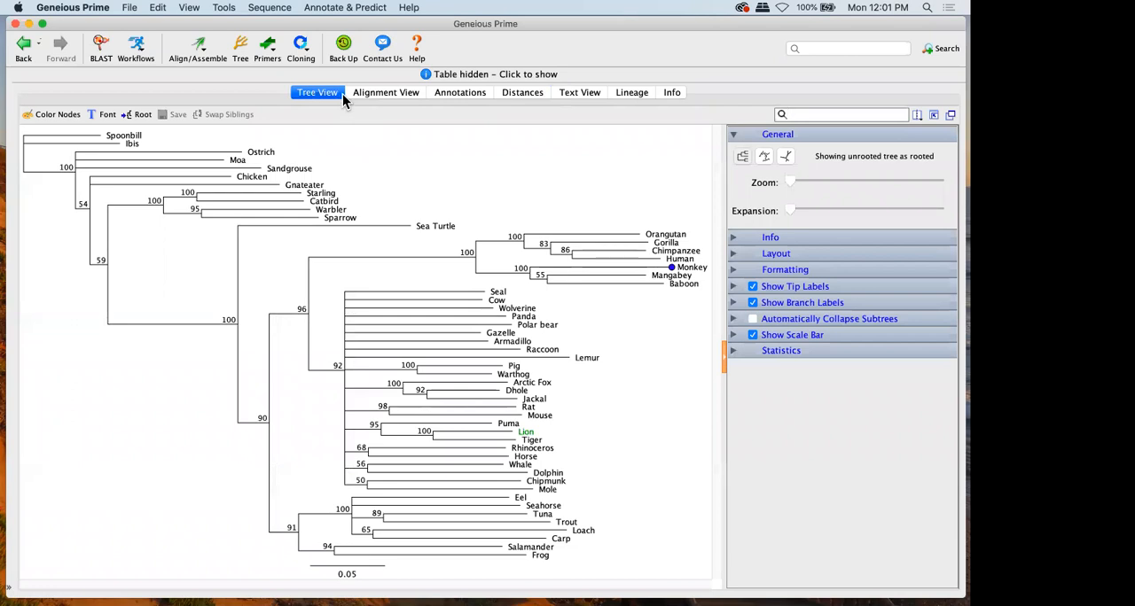
click(469, 75)
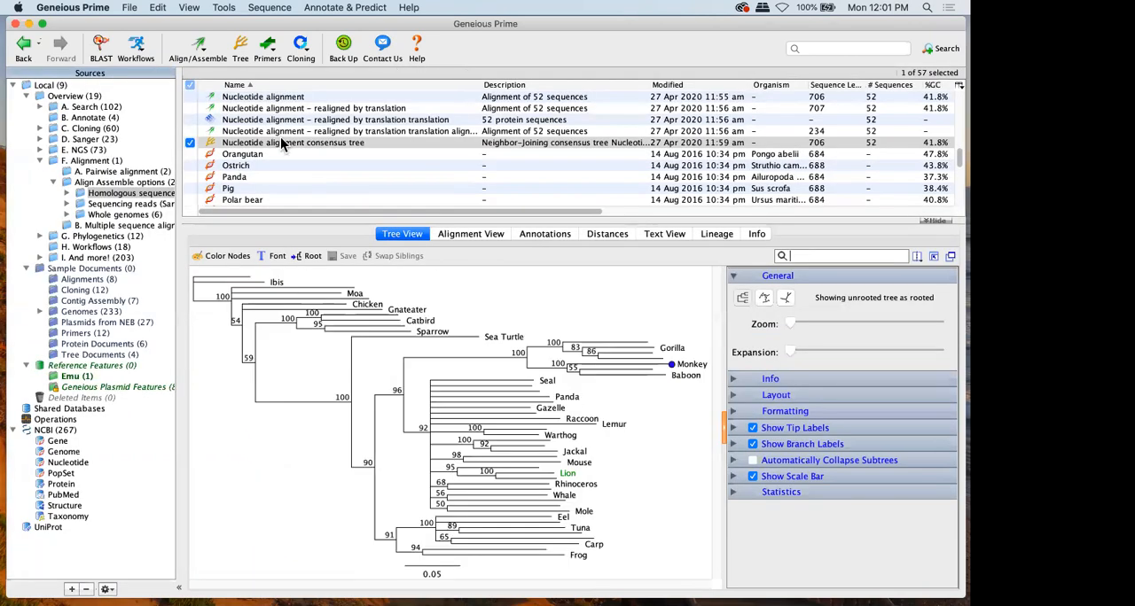
click(189, 143)
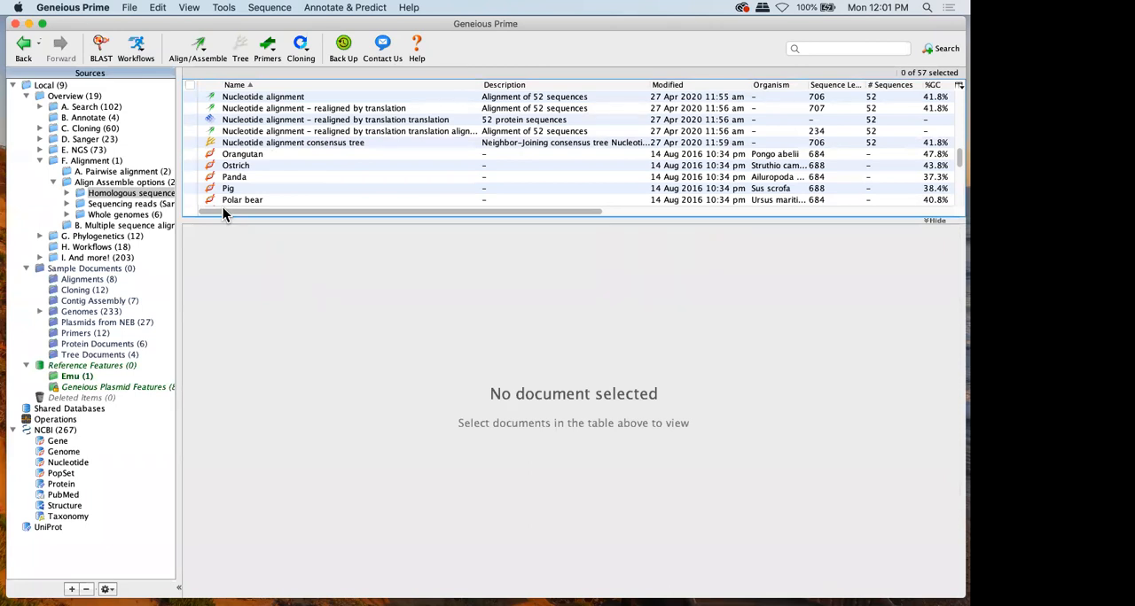
Select the sequences from Orangutan to Rhinoceros, review the tree-building options for unaligned sequences, and cancel
click(198, 47)
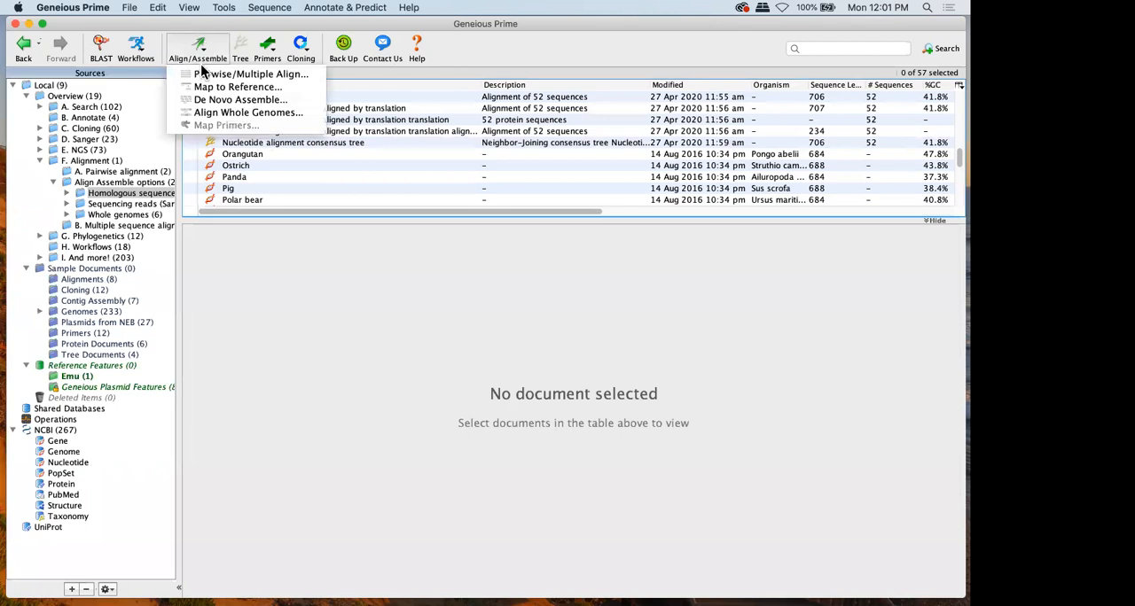
click(236, 30)
drag(190, 157, 193, 248)
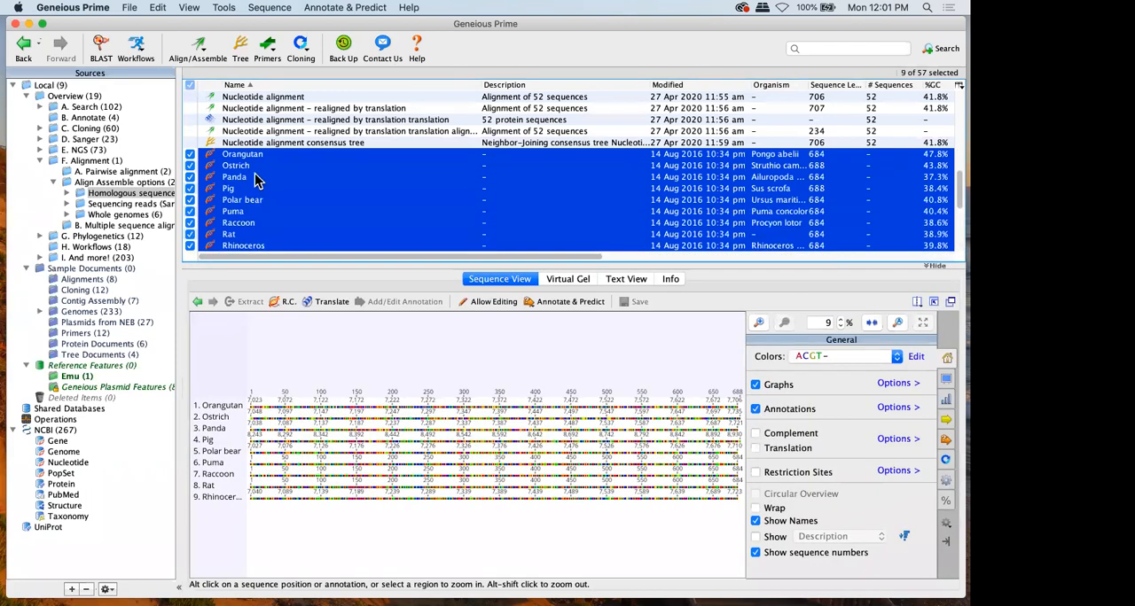
click(239, 52)
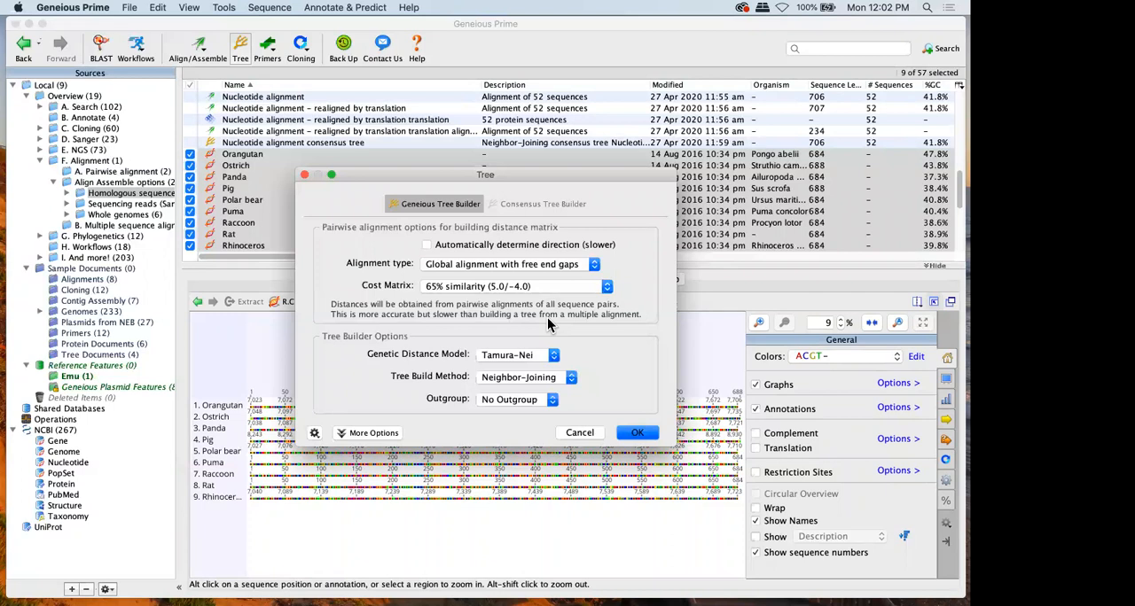
drag(512, 176, 626, 37)
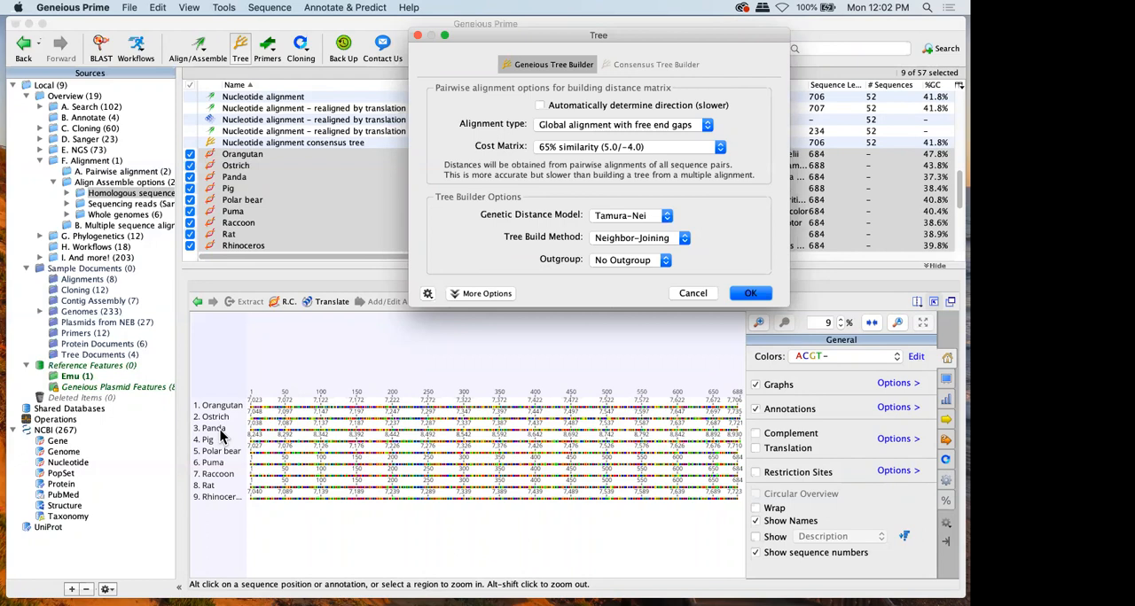
click(693, 293)
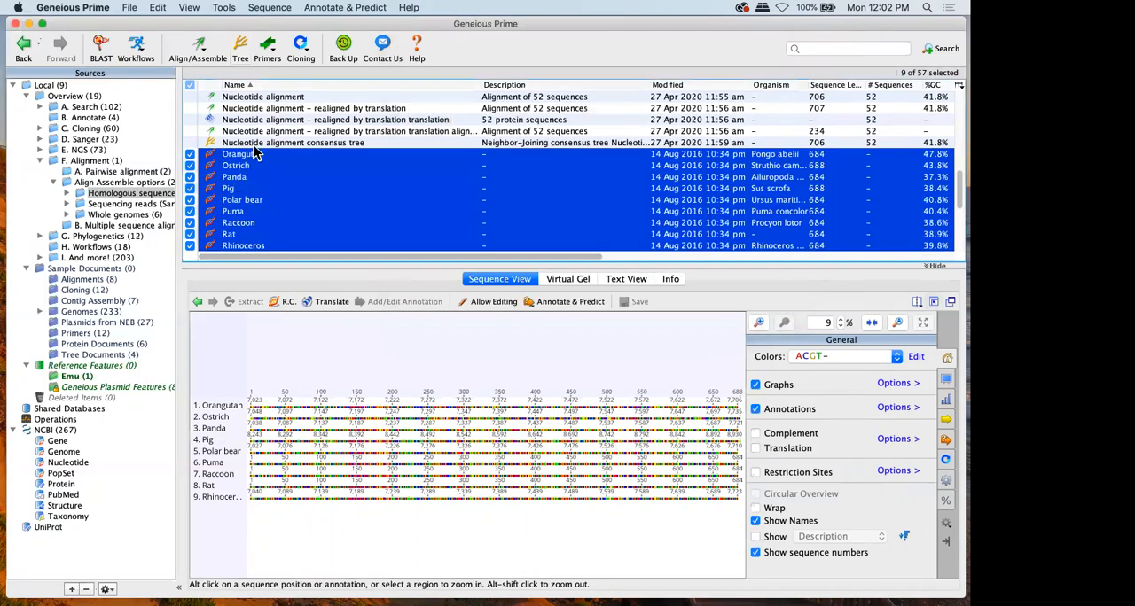
Select the primate clade in the nucleotide alignment consensus tree, and select the Orangutan-to-Rat sequences before clearing the document selection
click(253, 141)
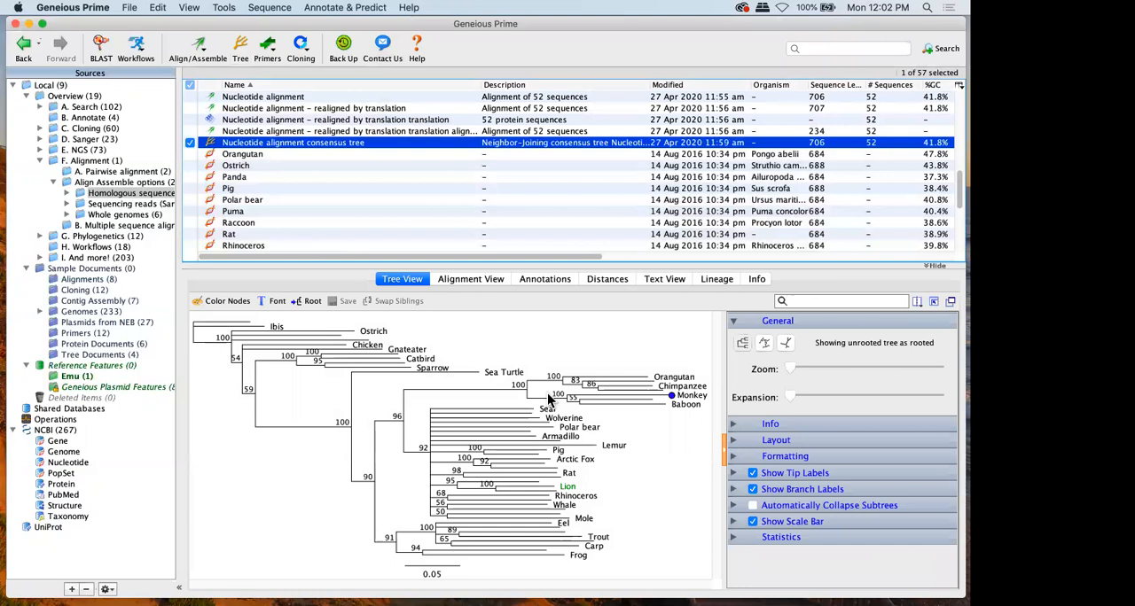
click(527, 391)
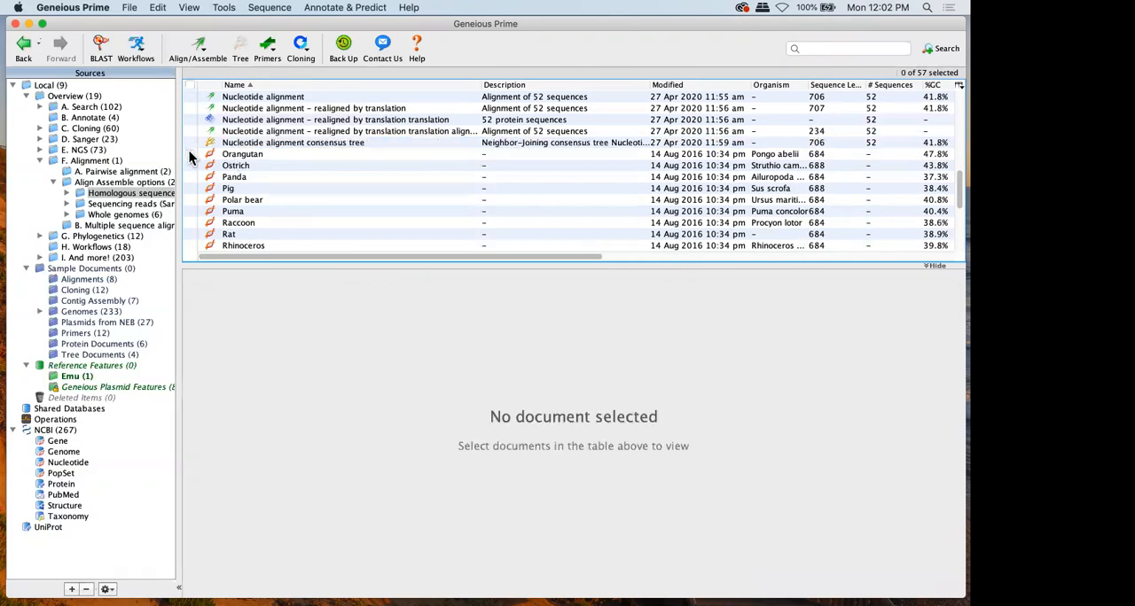
drag(189, 154, 190, 234)
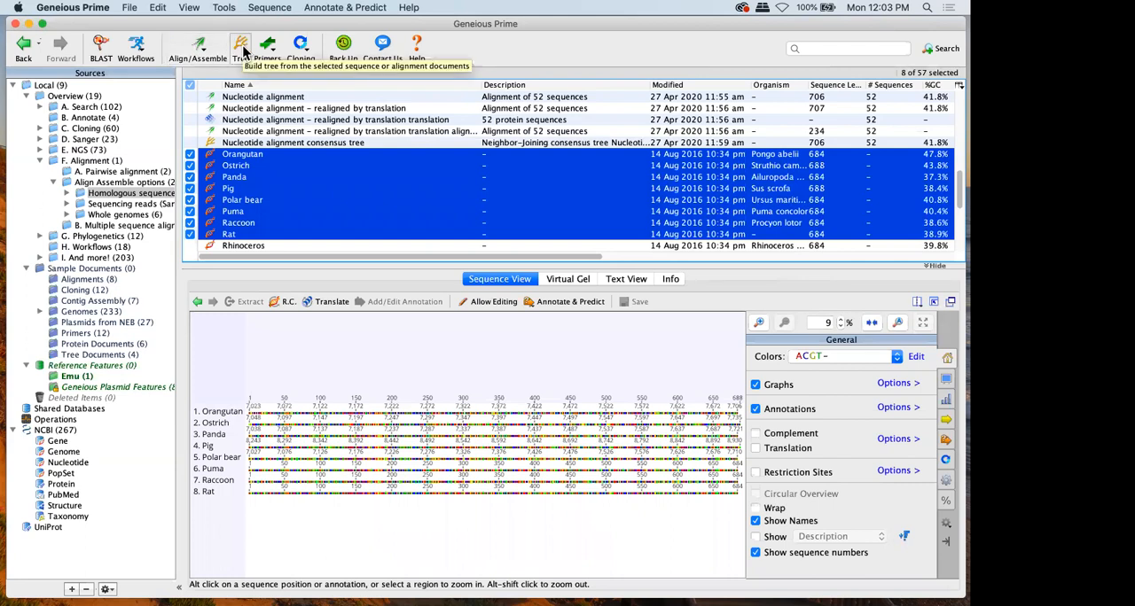
click(193, 226)
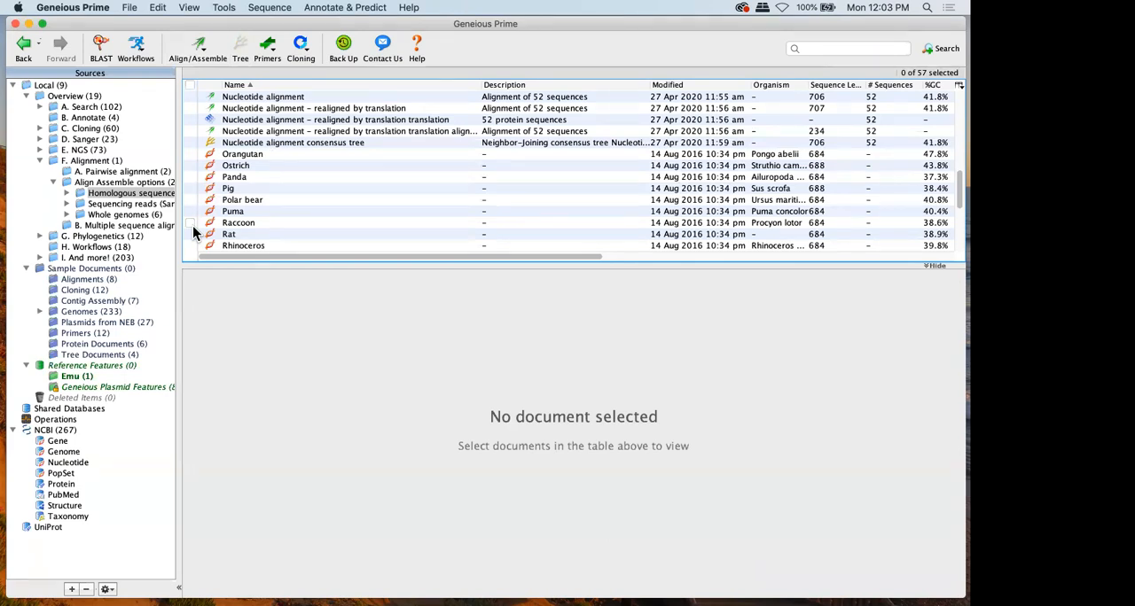
Open the workflow manager and view the steps of the bundled "Align DNA then build tree" workflow
click(125, 51)
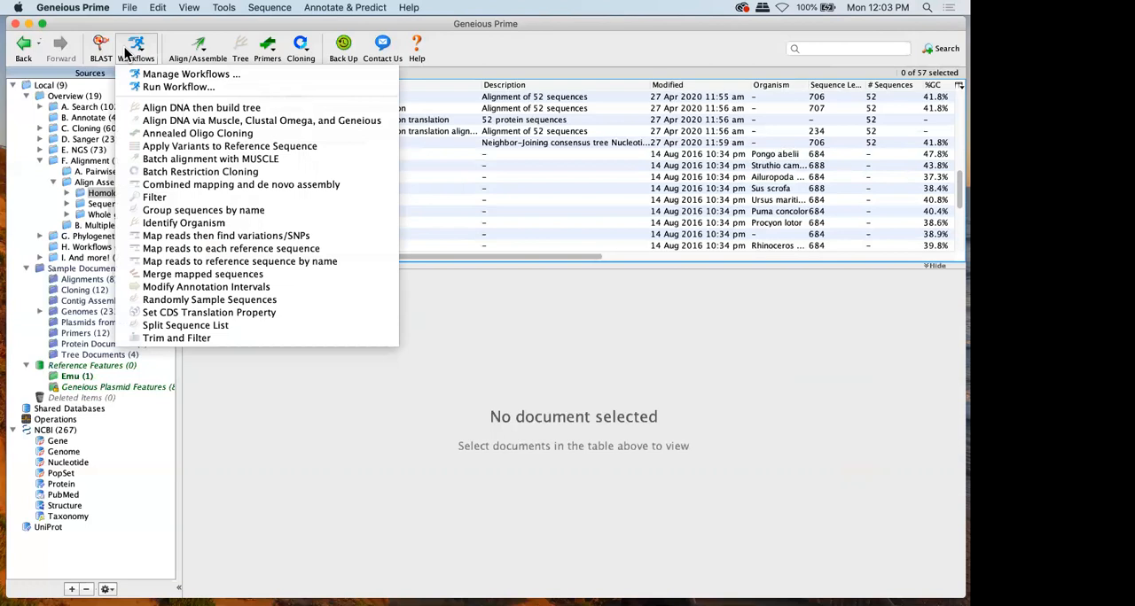
click(147, 73)
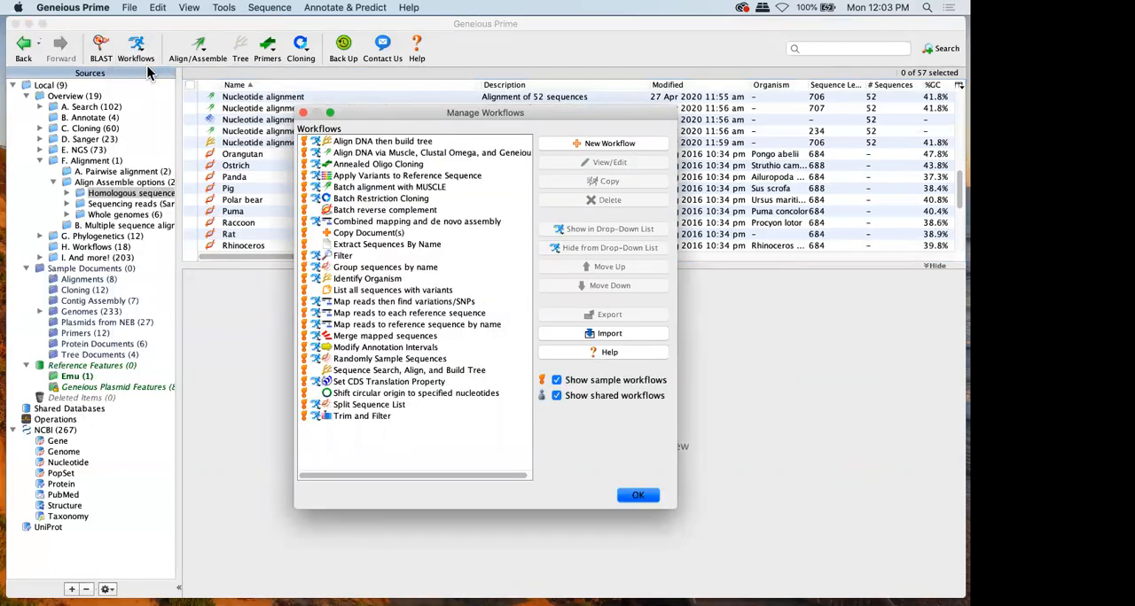
double_click(366, 146)
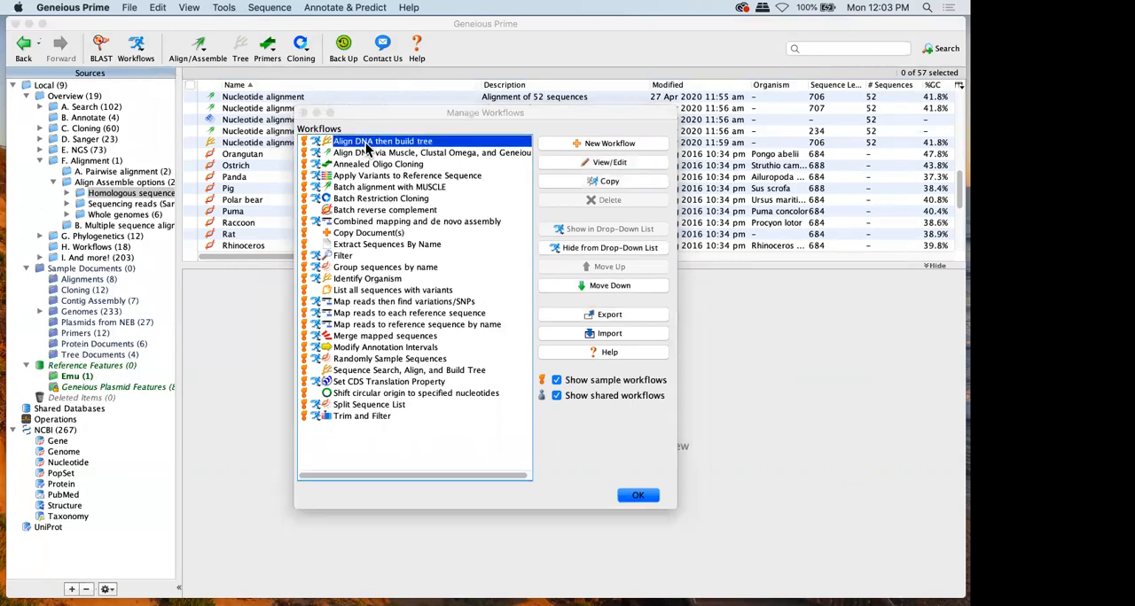
click(591, 338)
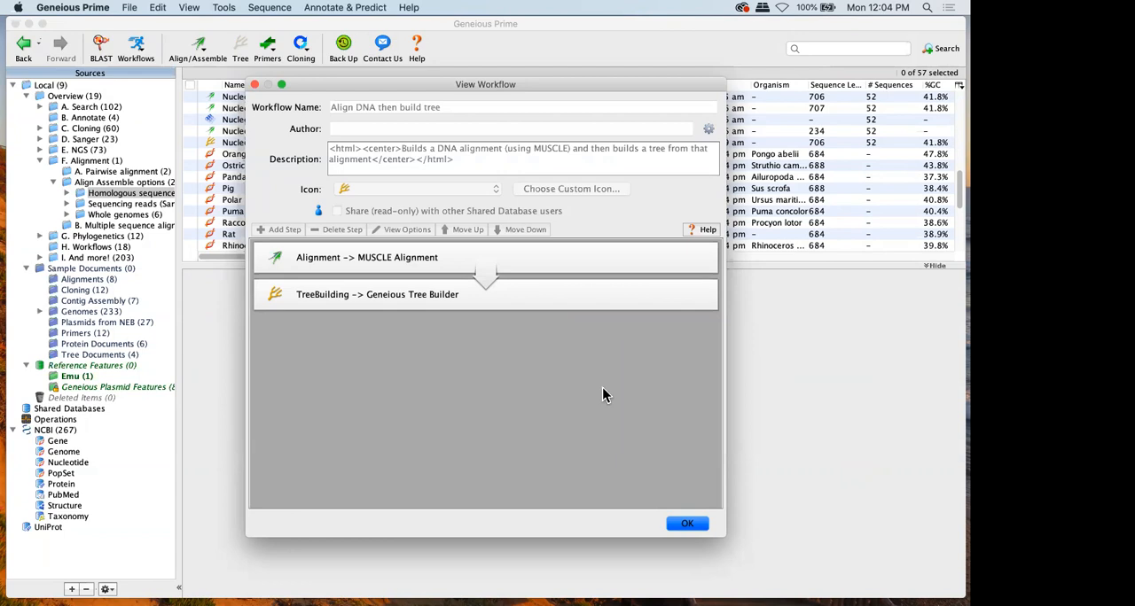
click(688, 523)
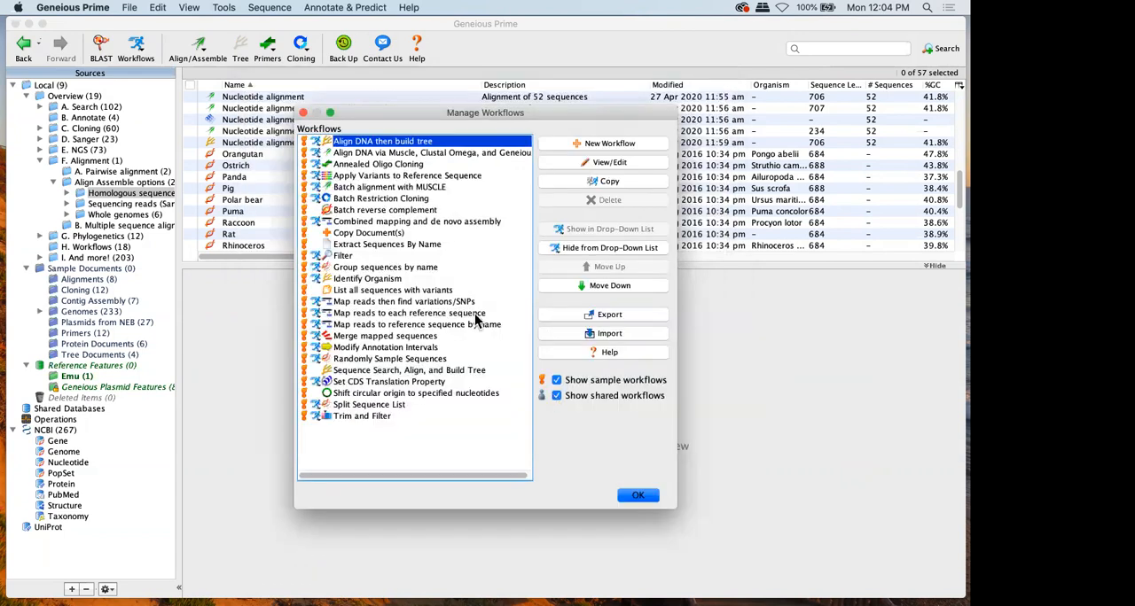
View the steps of the bundled "Combined mapping and de novo assembly" workflow and return to the workflow list
double_click(376, 225)
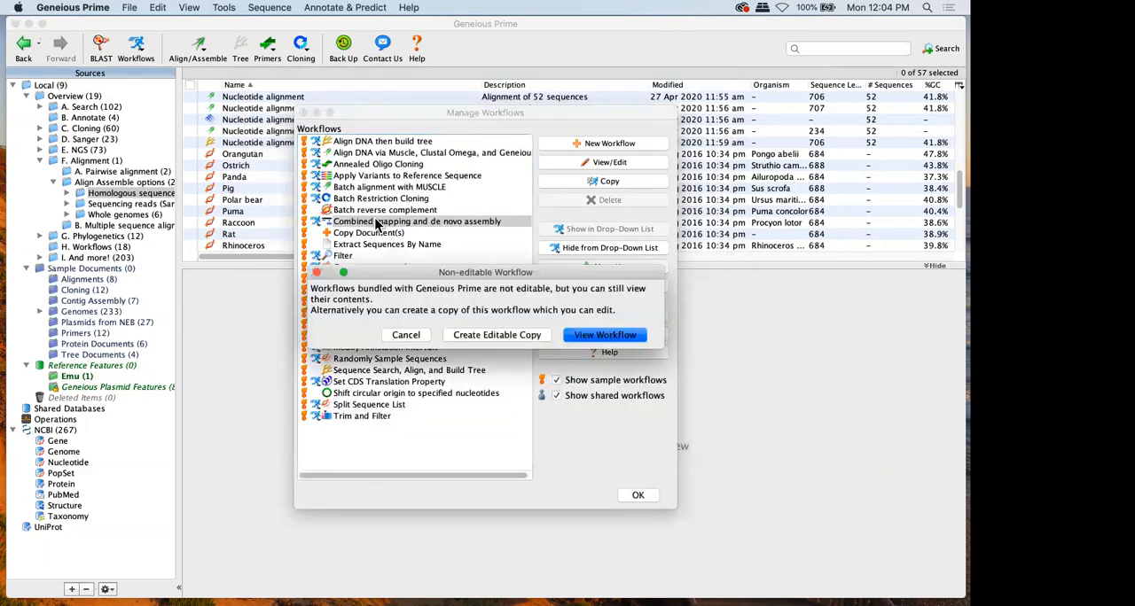
click(570, 330)
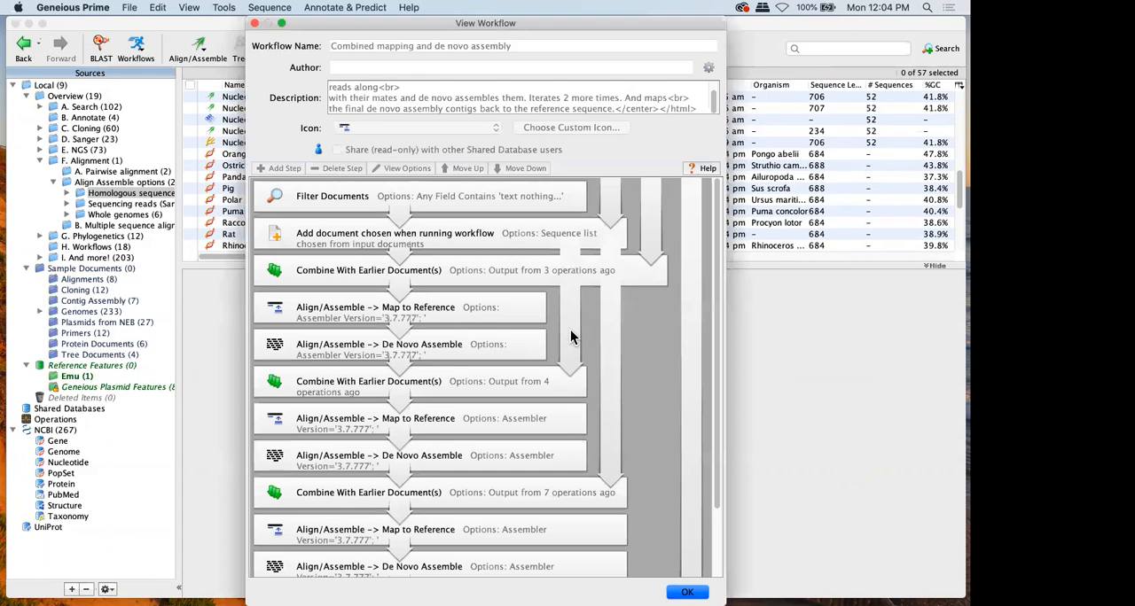
scroll(570, 336, down, 5)
scroll(570, 337, up, 5)
scroll(570, 337, down, 5)
scroll(570, 337, up, 5)
click(685, 592)
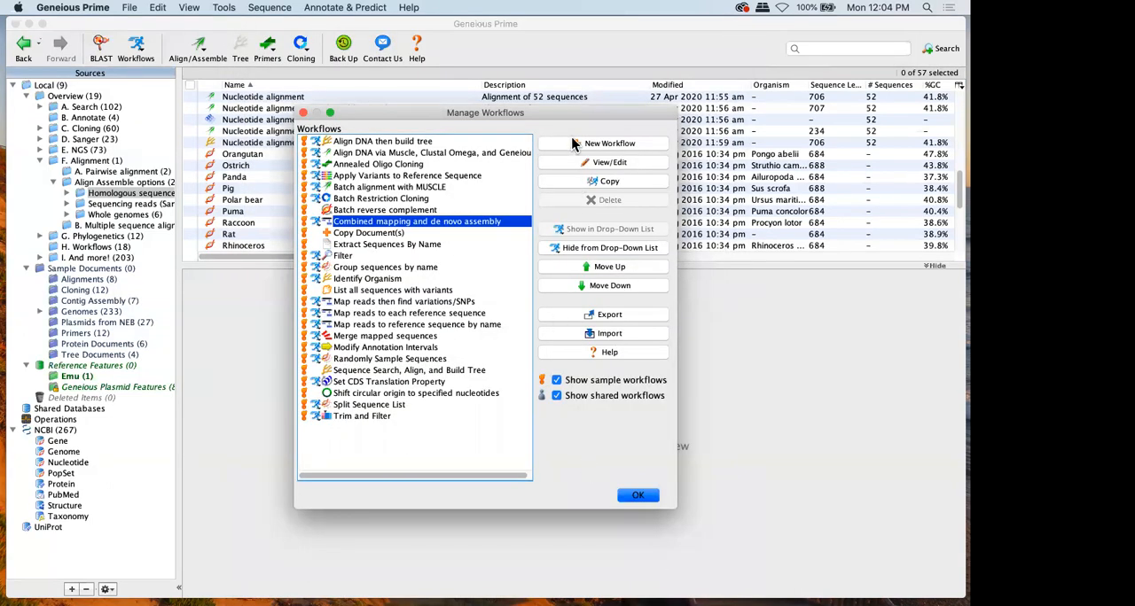
Create a new workflow and add the MAFFT Alignment operation as its first step
click(608, 144)
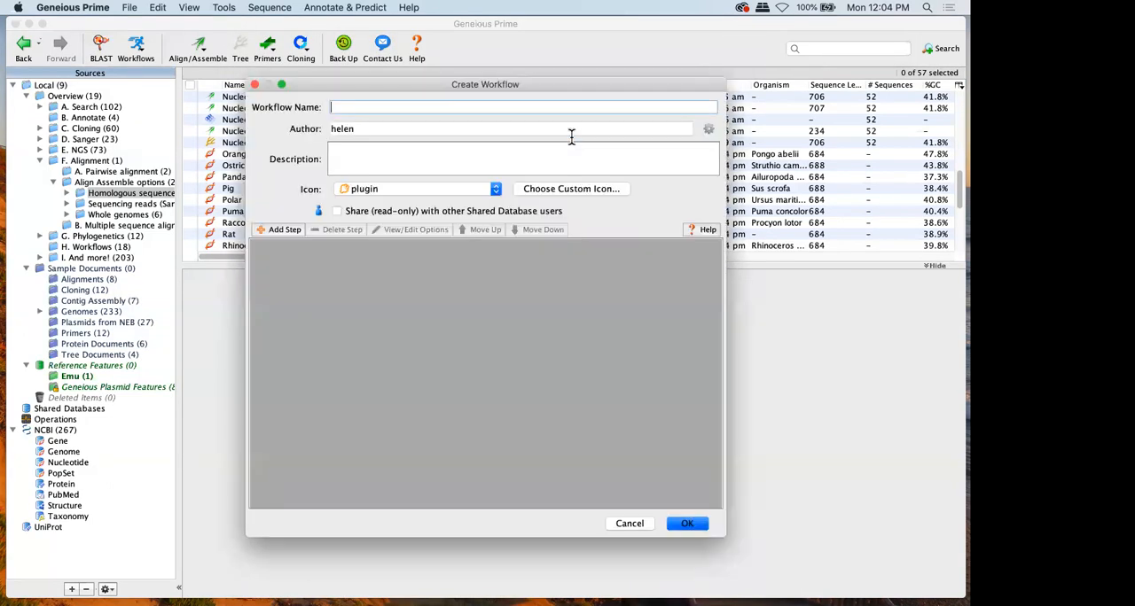
click(281, 232)
click(283, 245)
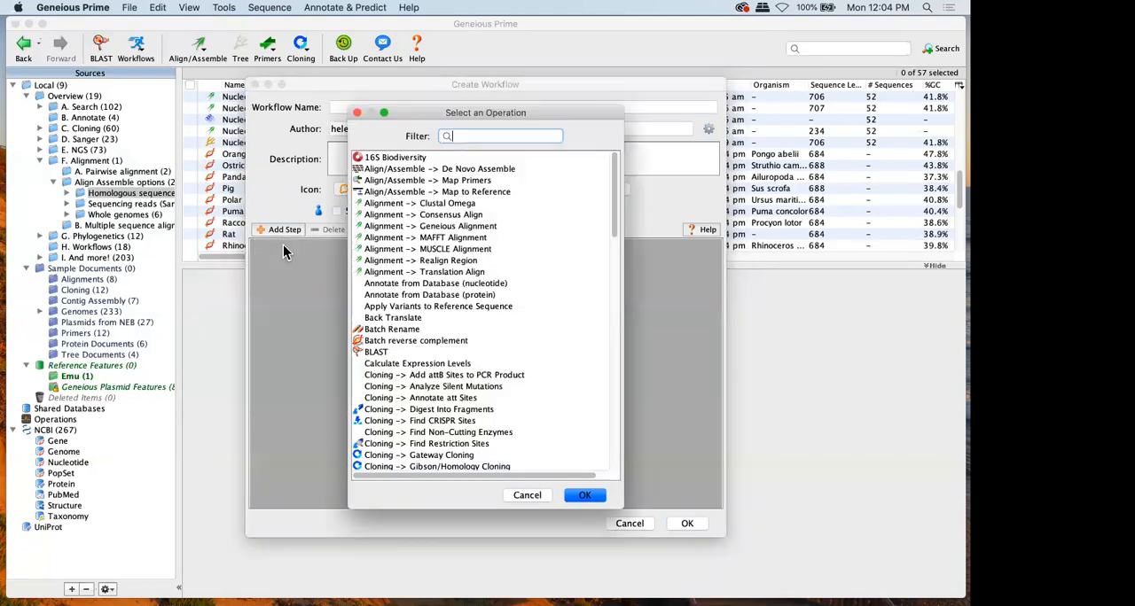
text(mafft)
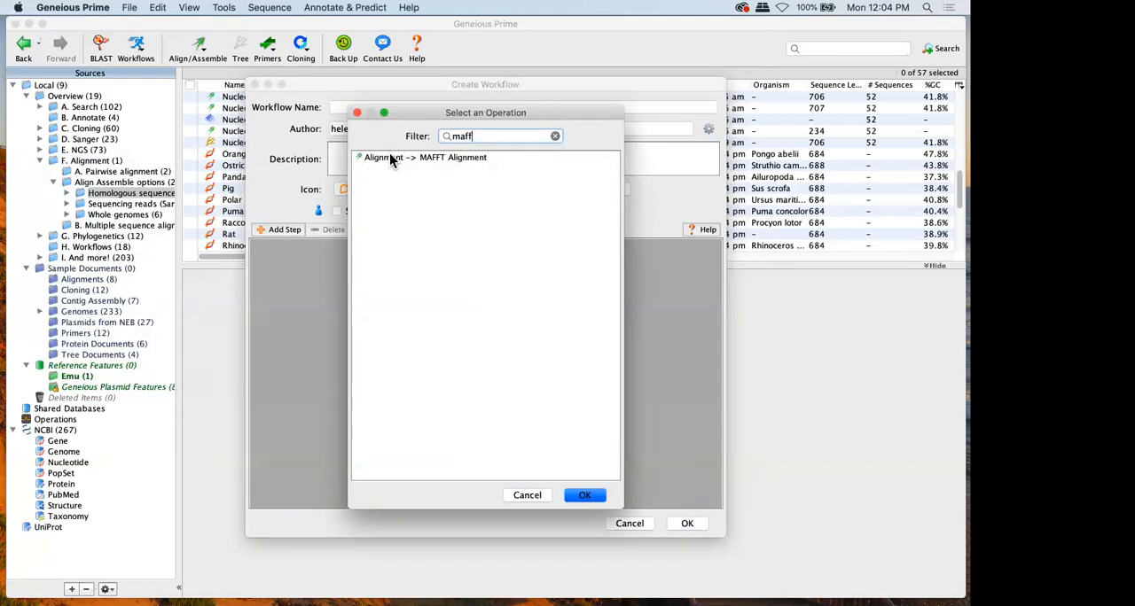
double_click(390, 158)
Add the Geneious Tree Builder (nucleotide) operation as the workflow's second step
click(278, 229)
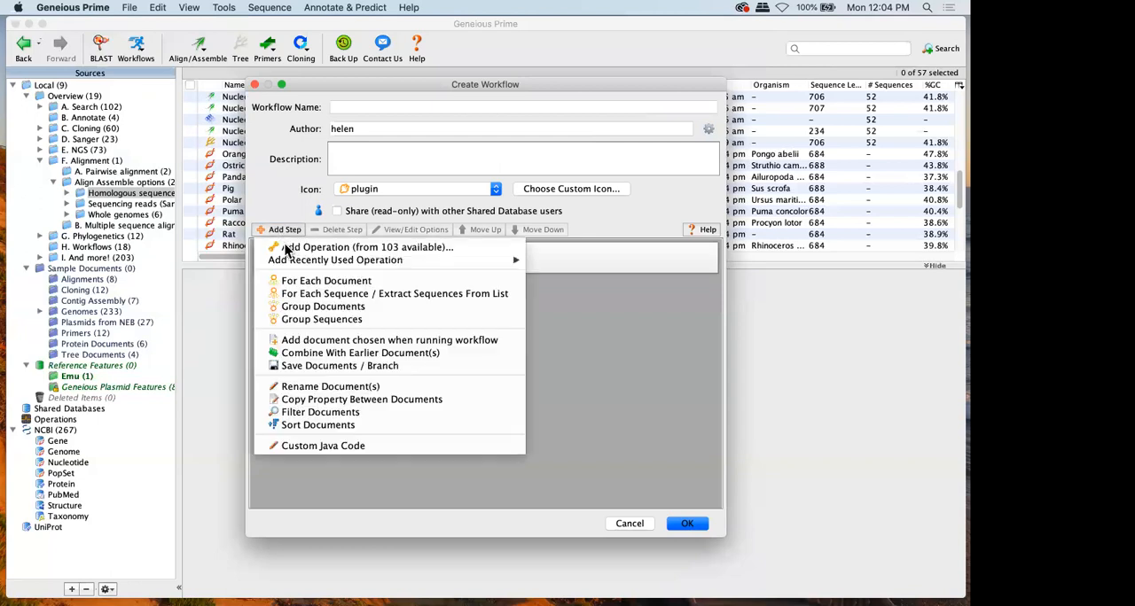
click(285, 244)
text(tree)
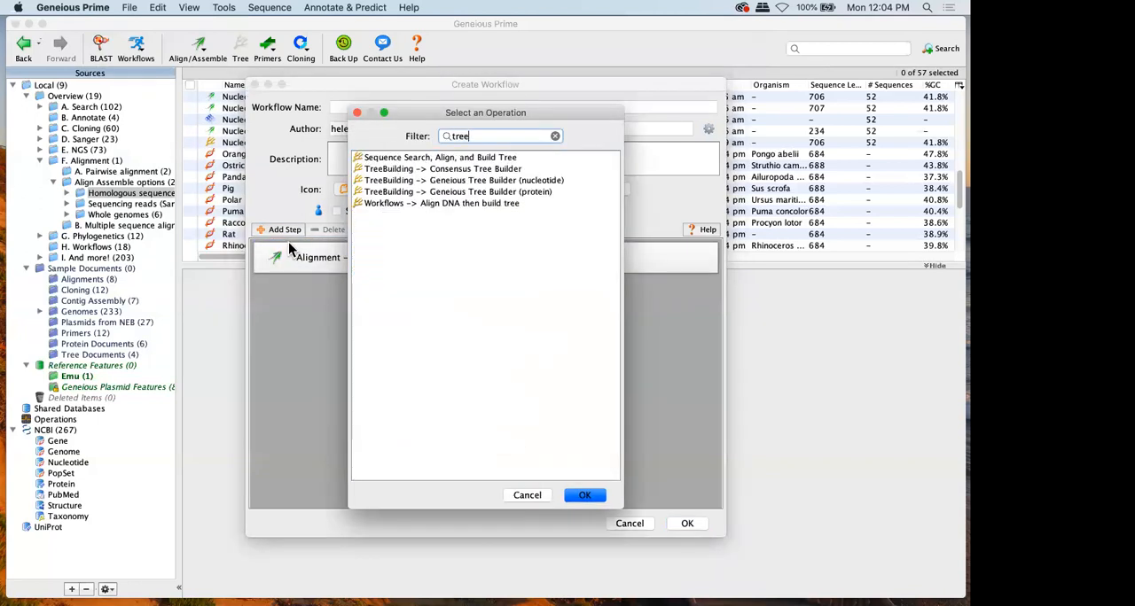
double_click(404, 182)
View the tree-building step's settings for exposing all or only some options to the workflow user, and close them without saving
double_click(396, 295)
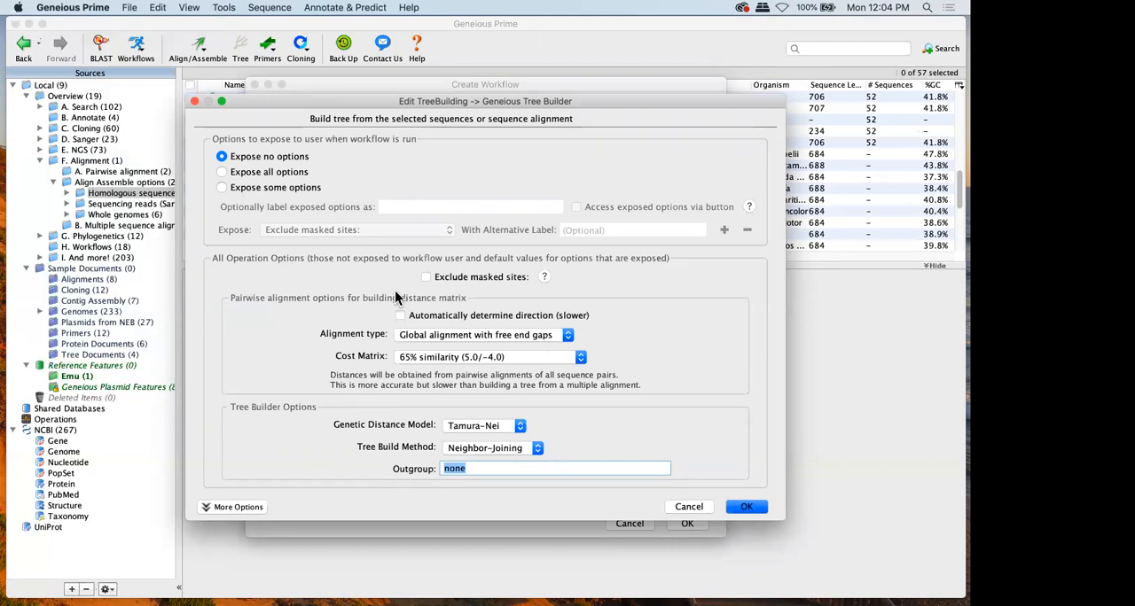
click(222, 172)
click(224, 188)
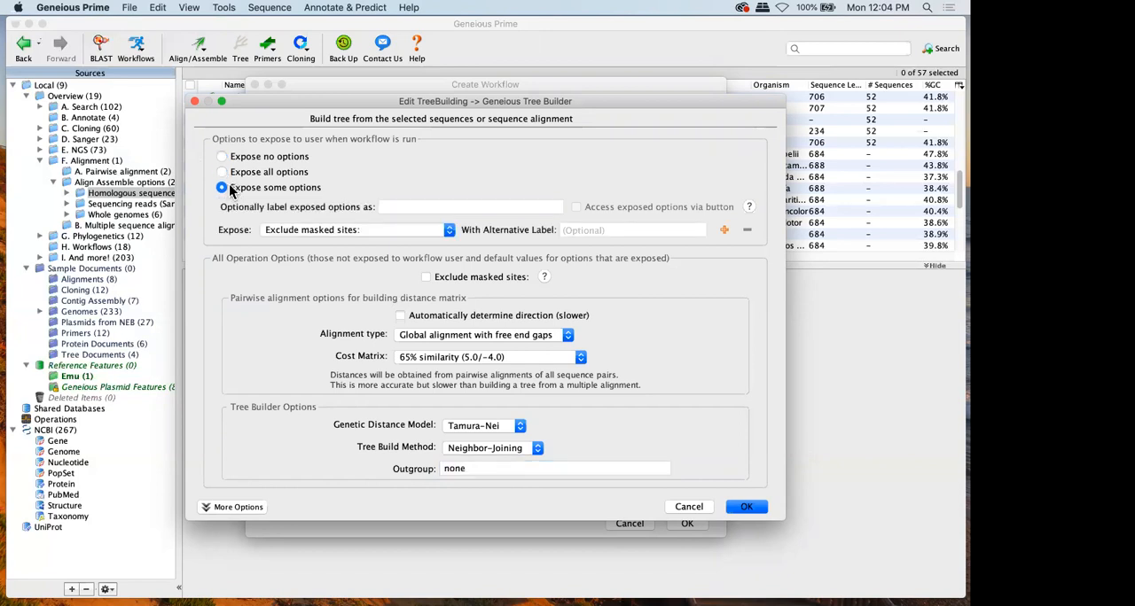
click(683, 508)
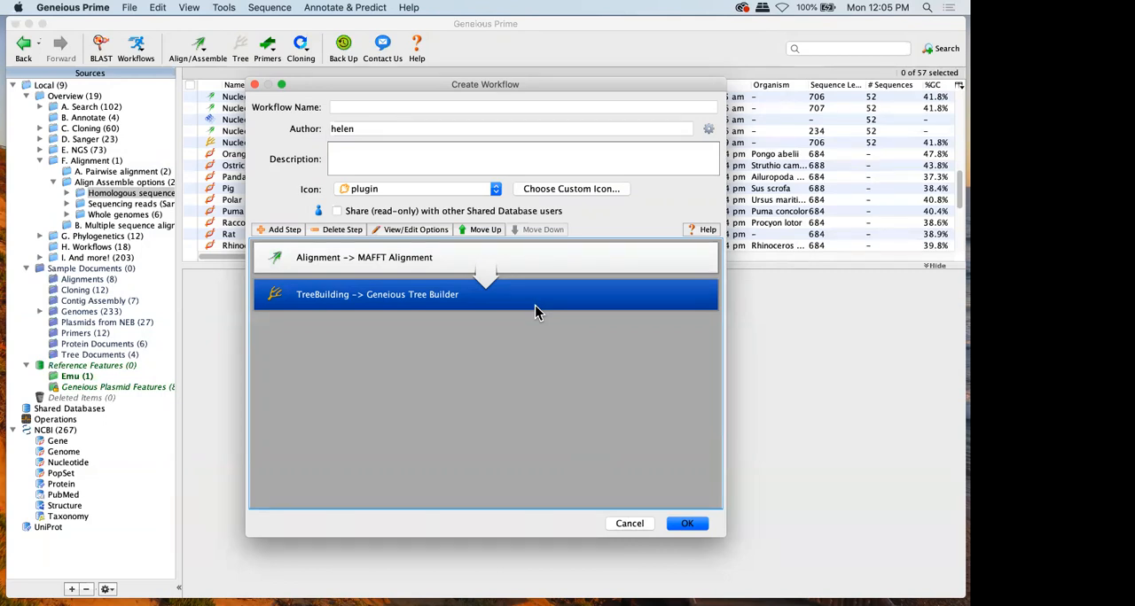
Examine the Custom Java Code workflow step with its Reverse Complement example code, and leave it without adding the step
click(272, 233)
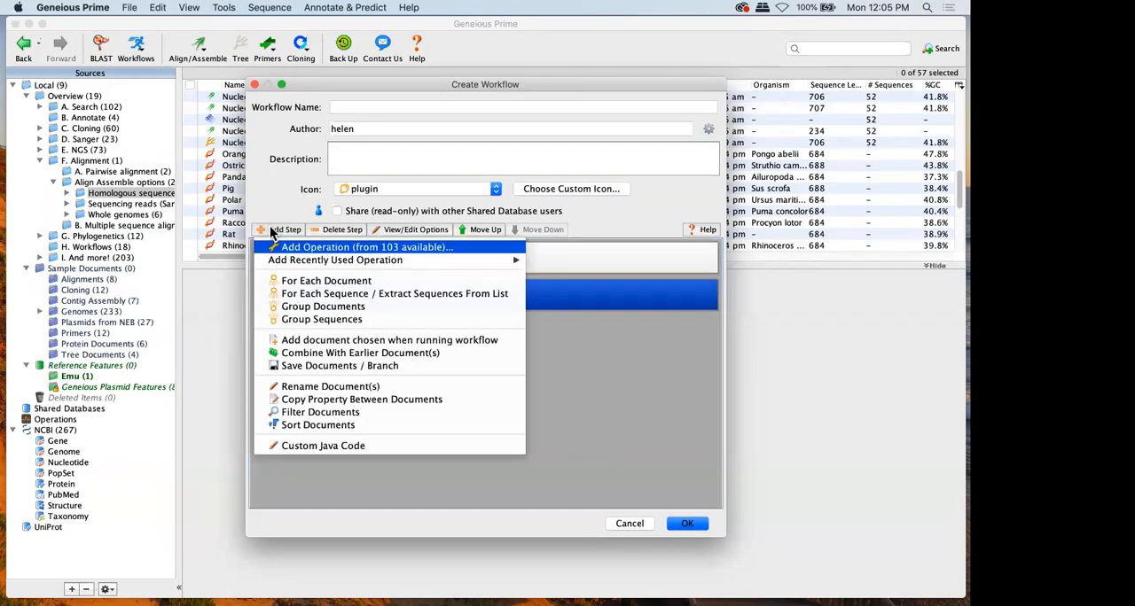
click(457, 440)
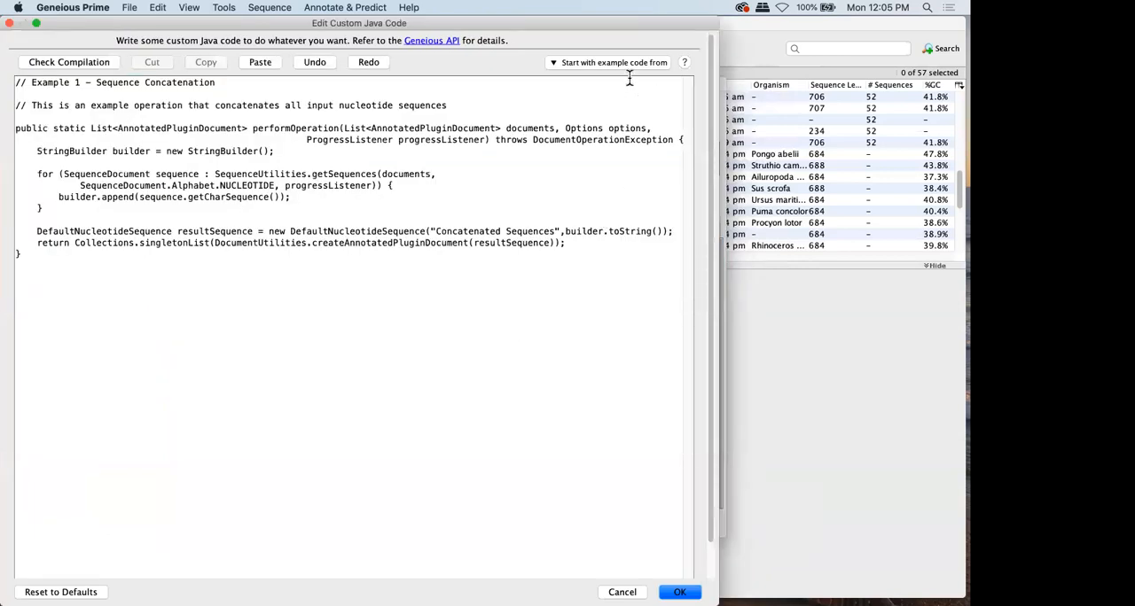
click(624, 67)
click(617, 110)
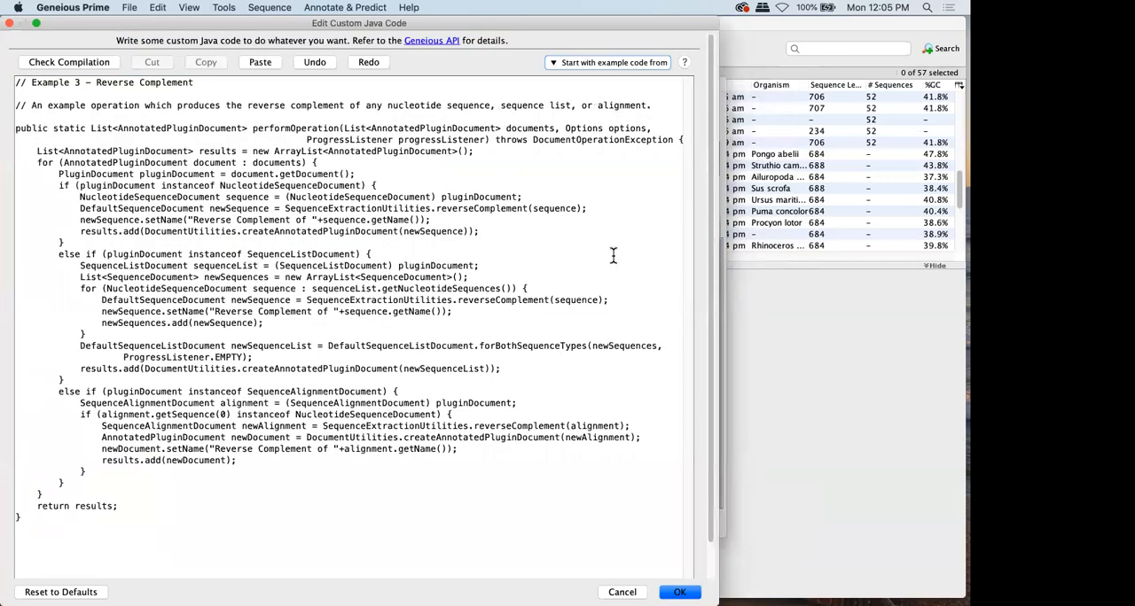
click(622, 592)
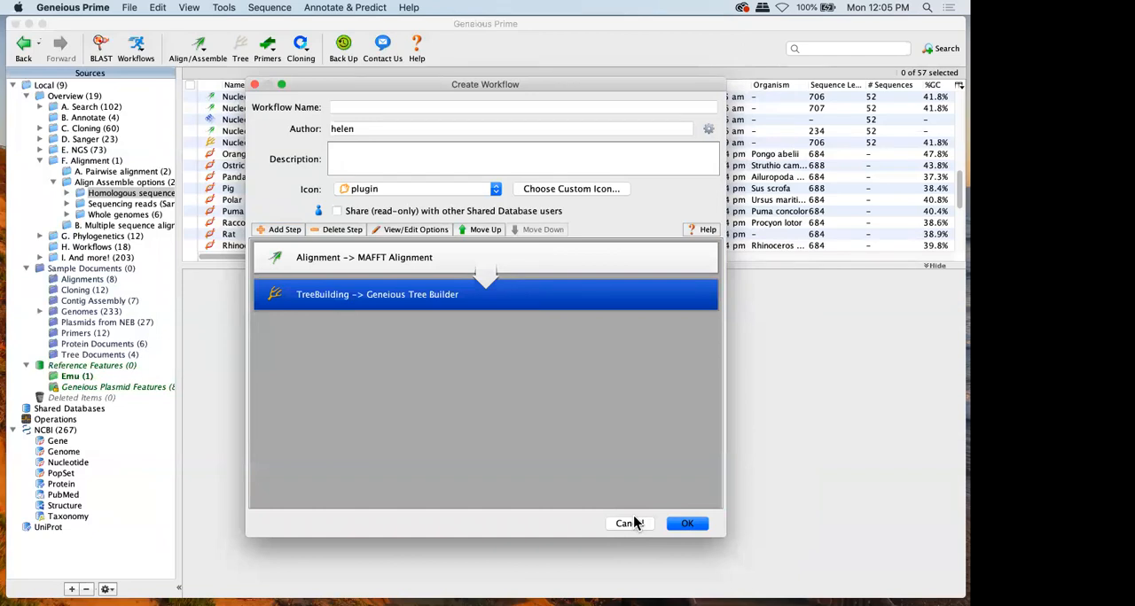
click(632, 523)
click(631, 496)
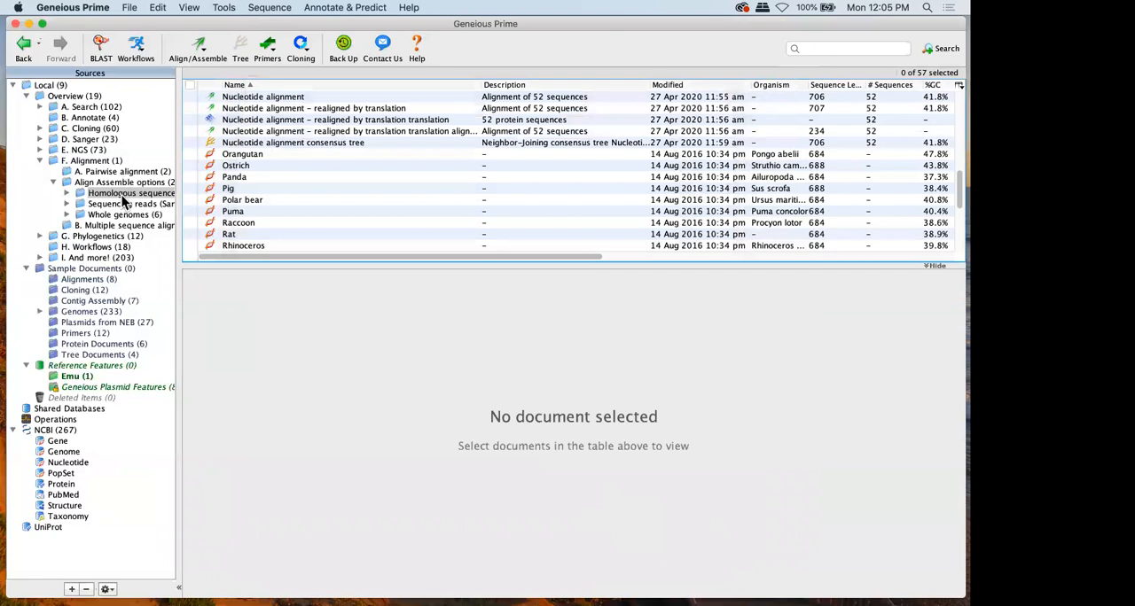
click(86, 149)
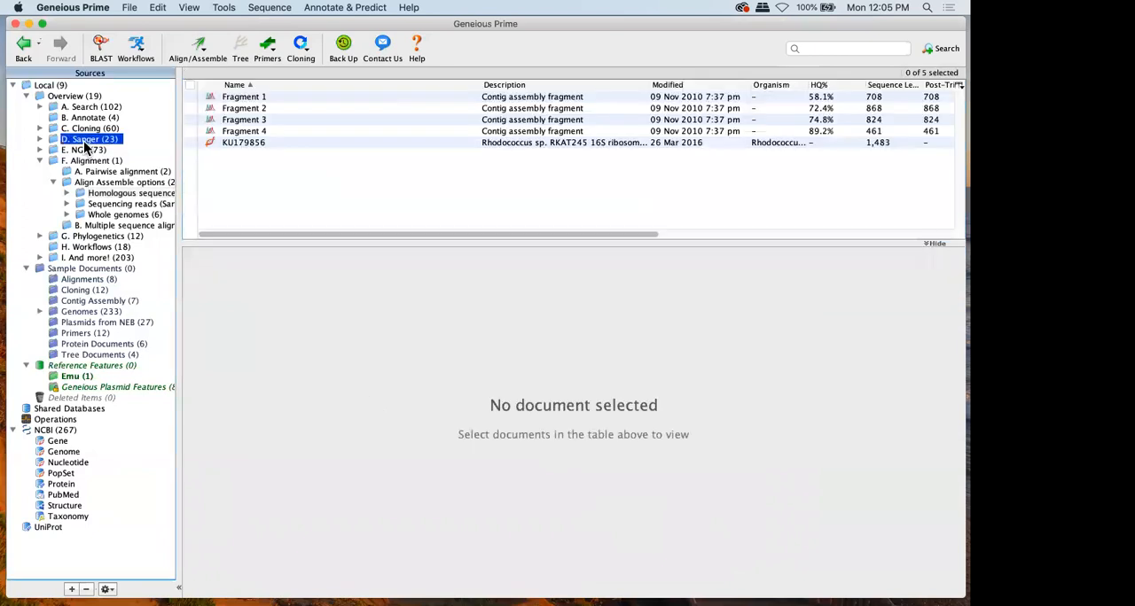
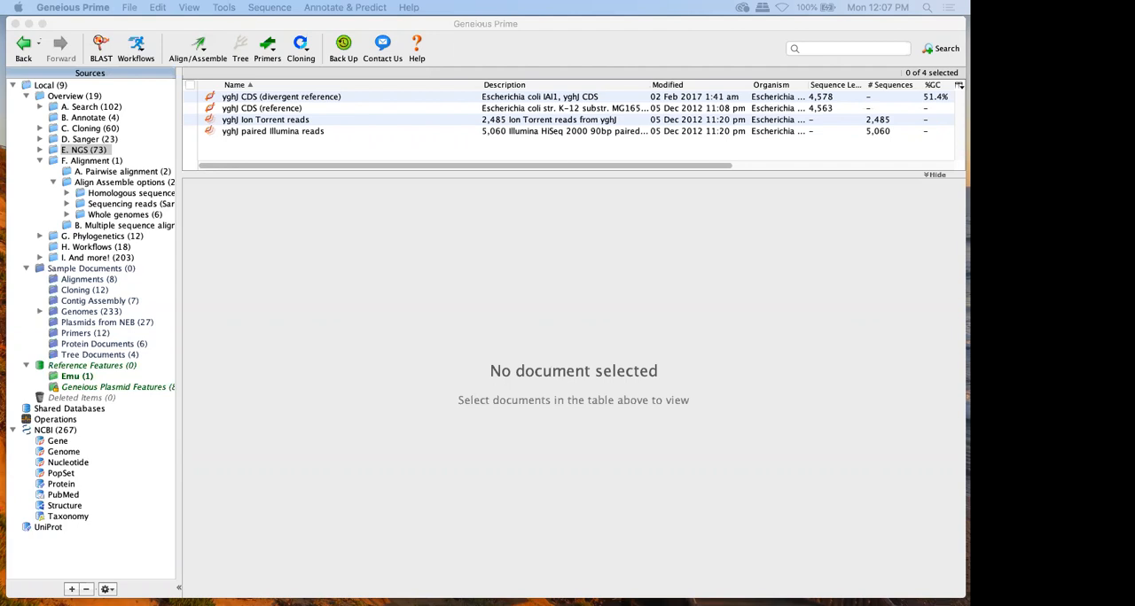
Start importing the two yghJ paired Illumina FASTQ files from the Sample Data folder in Finder into the E. NGS folder
drag(2, 177, 283, 159)
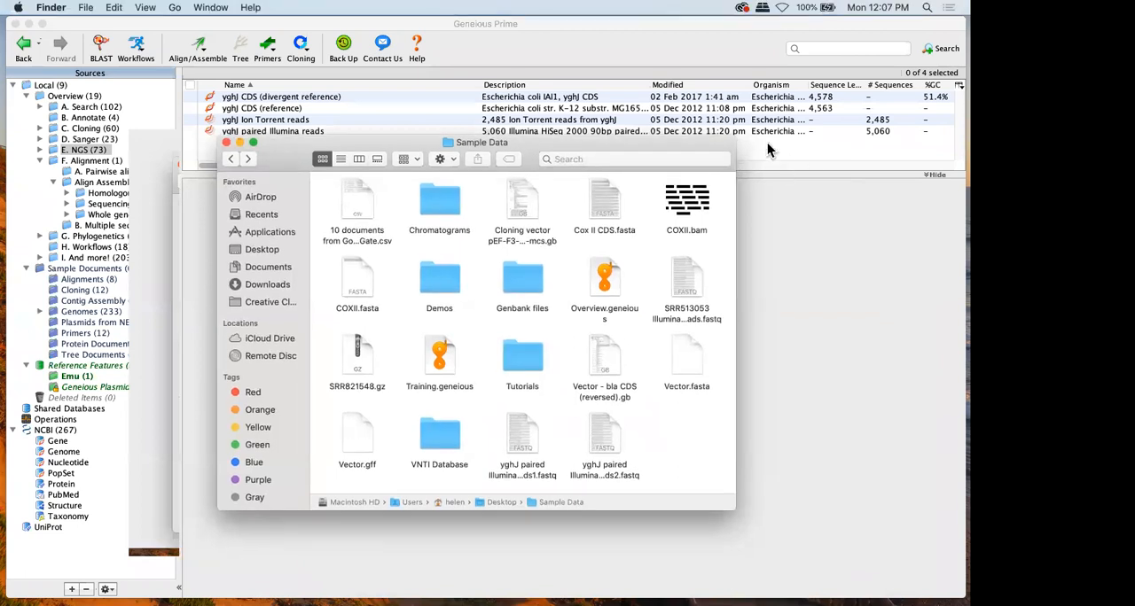
drag(735, 141, 720, 214)
scroll(608, 306, down, 3)
drag(656, 417, 483, 488)
drag(524, 443, 439, 138)
drag(298, 239, 0, 224)
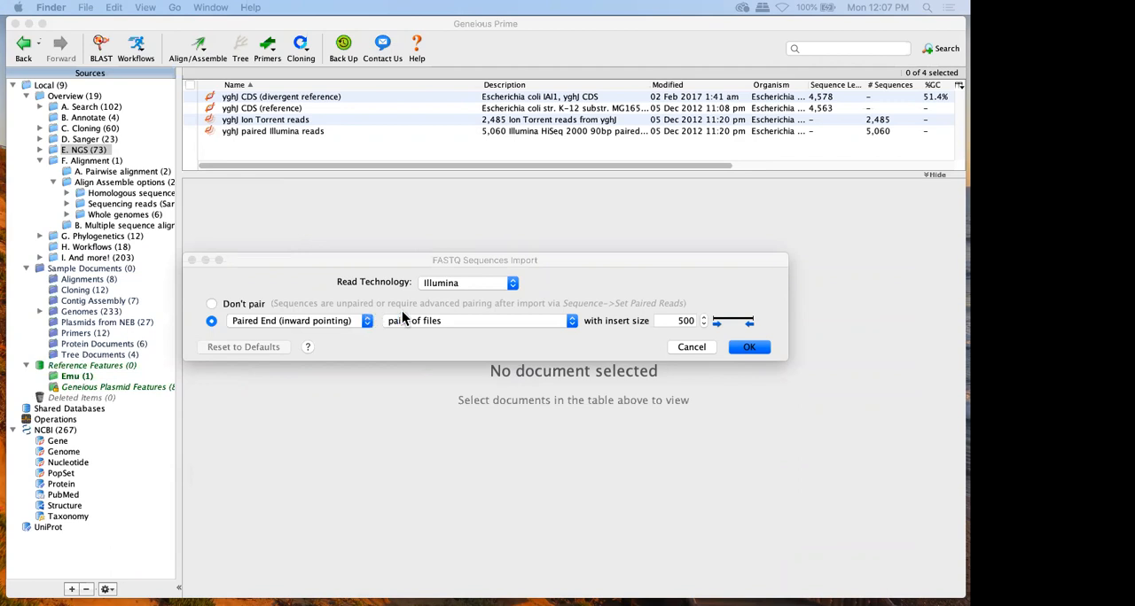
Import the FASTQ files as Illumina reads, Paired End (inward pointing), pairs of files, with insert size 500
click(454, 283)
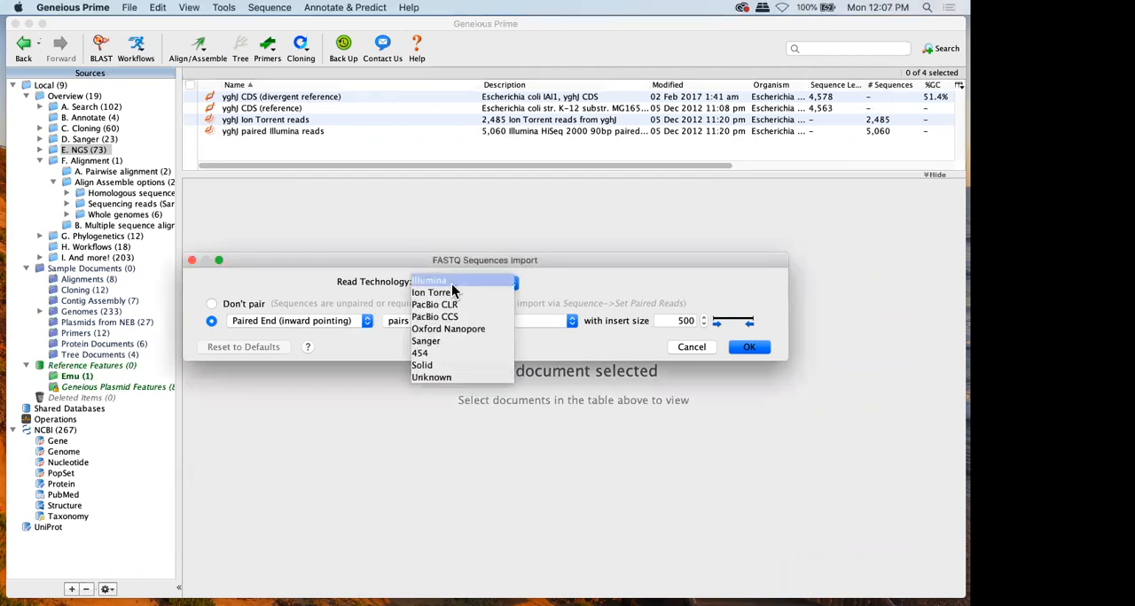
click(426, 330)
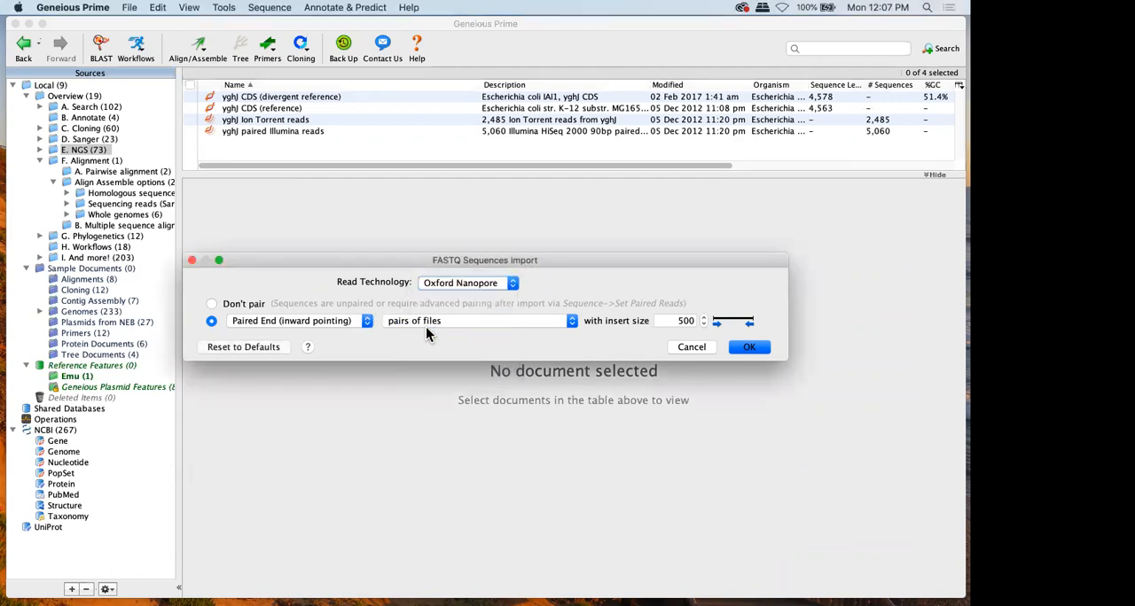
click(441, 282)
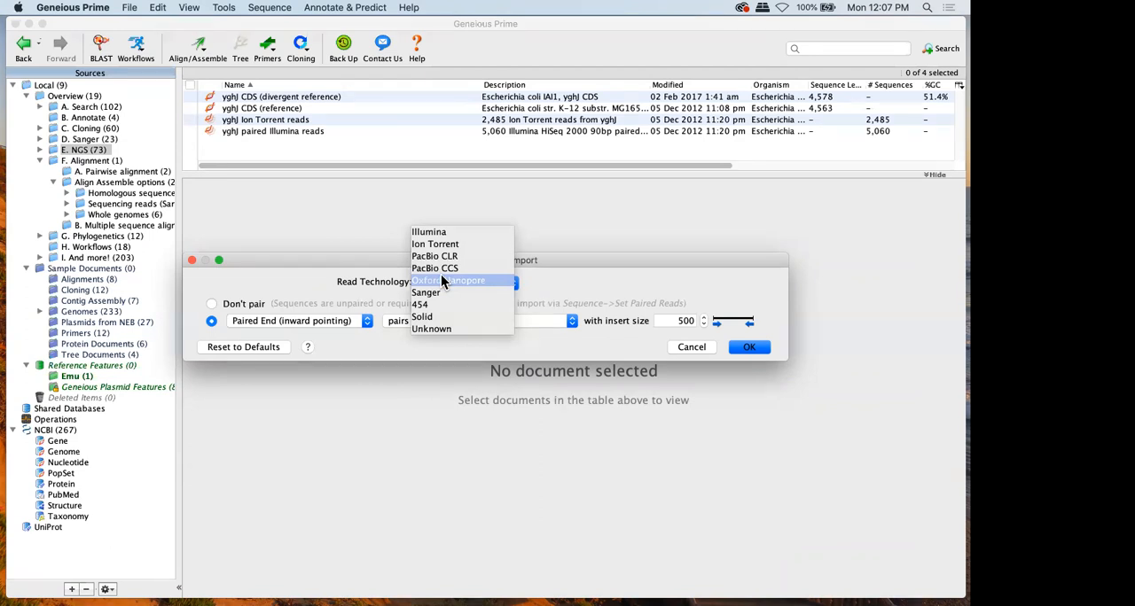
click(447, 232)
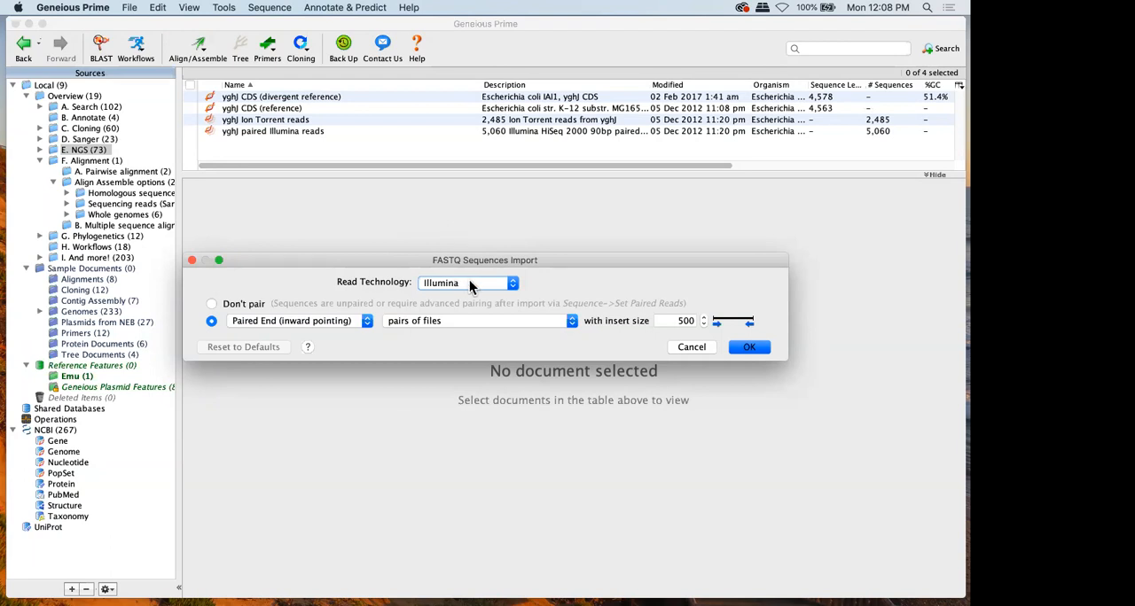
click(253, 305)
click(221, 323)
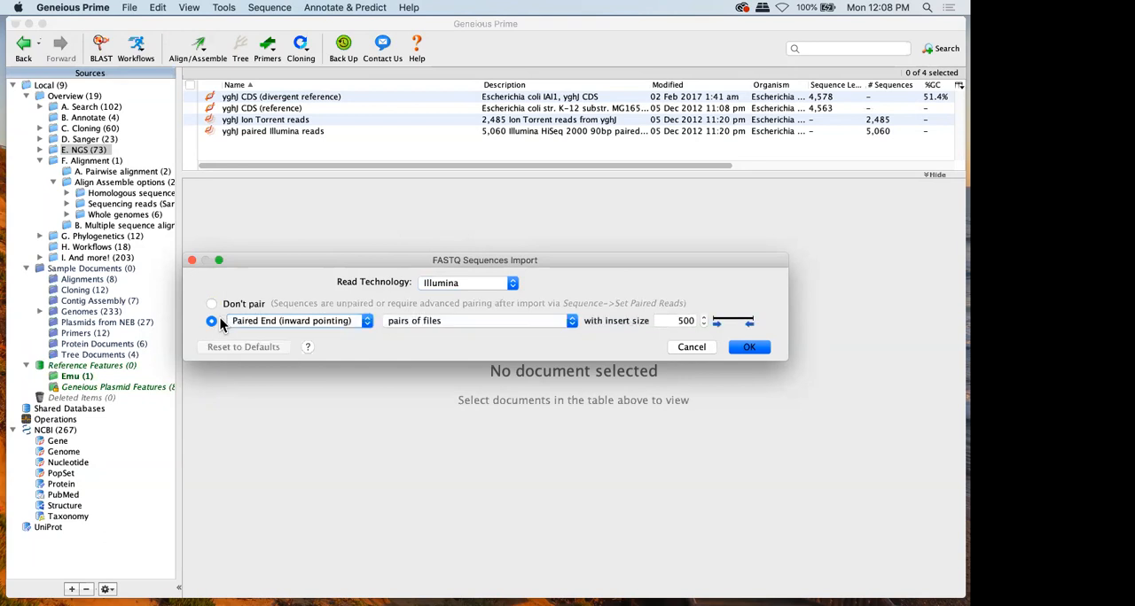
click(314, 322)
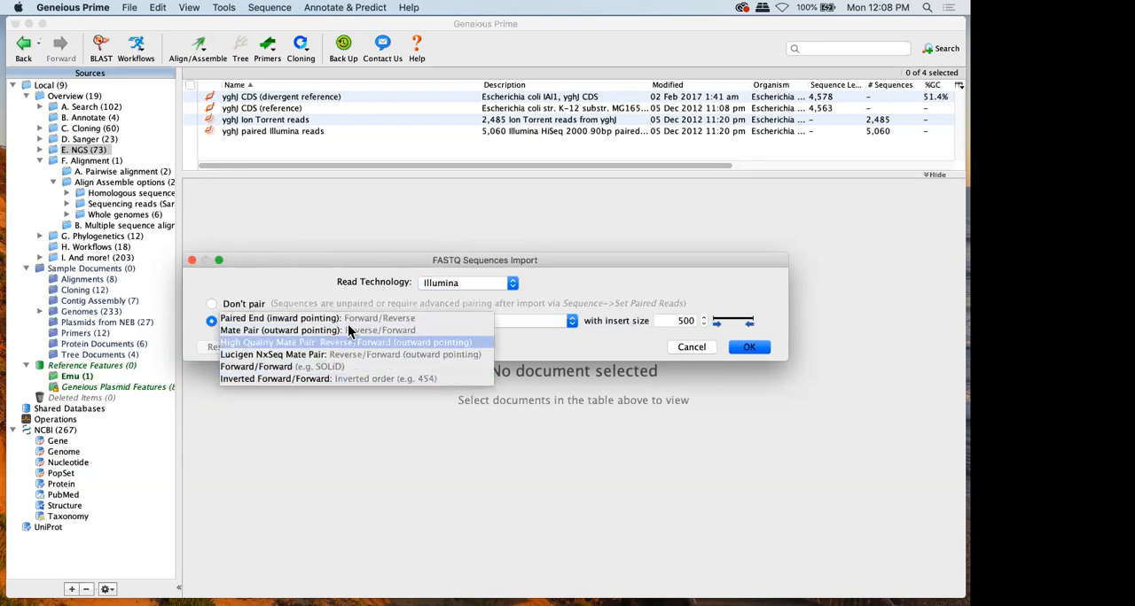
click(352, 317)
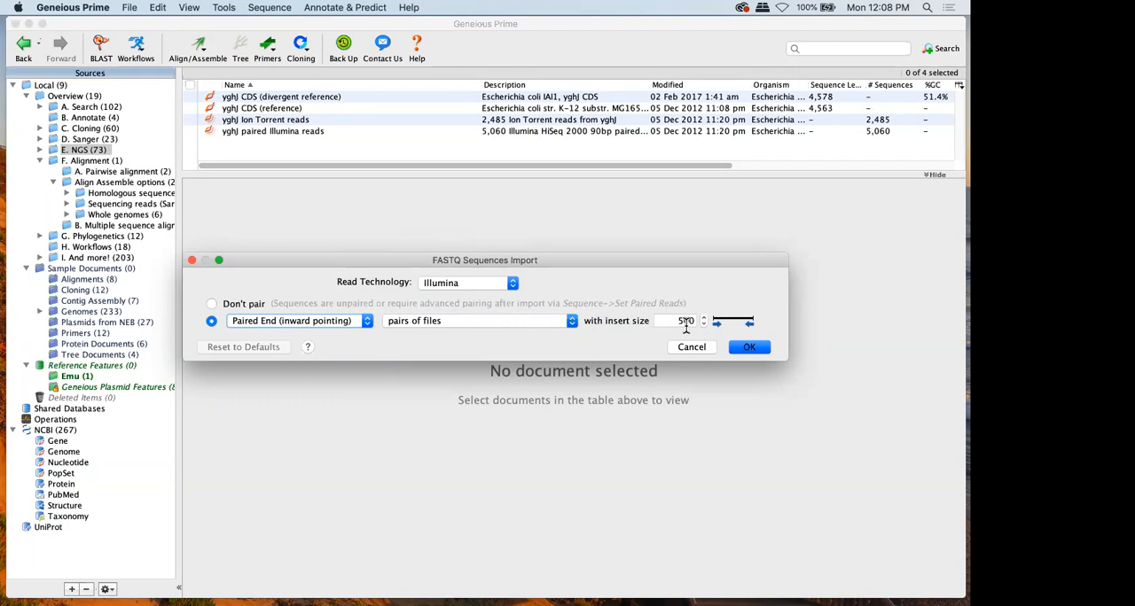
click(746, 352)
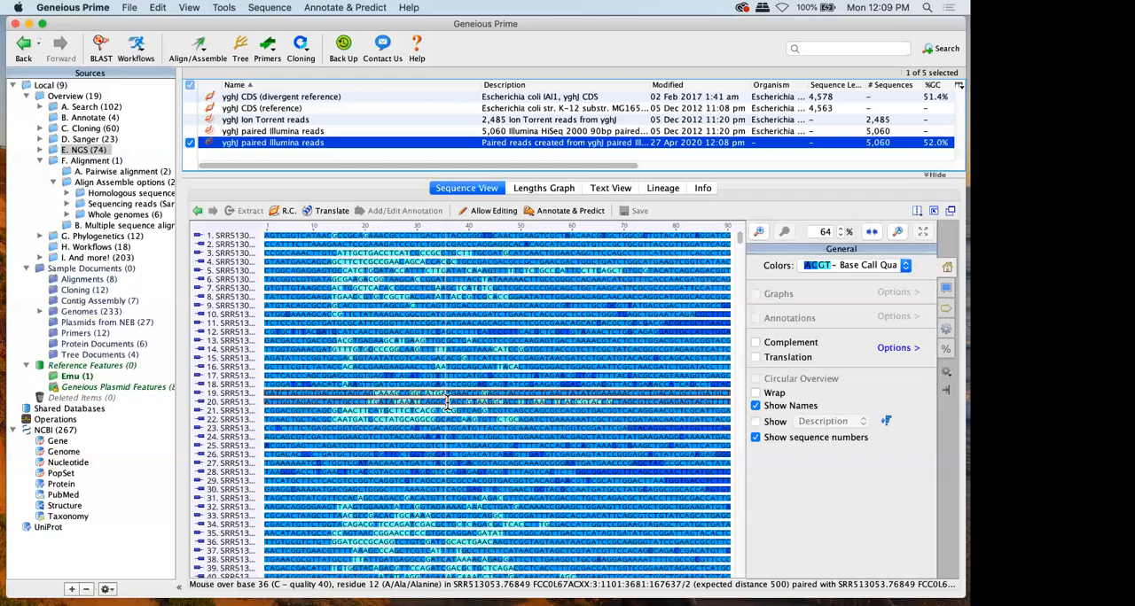
View the nucleotide statistics of the imported reads and check the installed plugins for BBDuk Trimmer without changing preferences
click(944, 350)
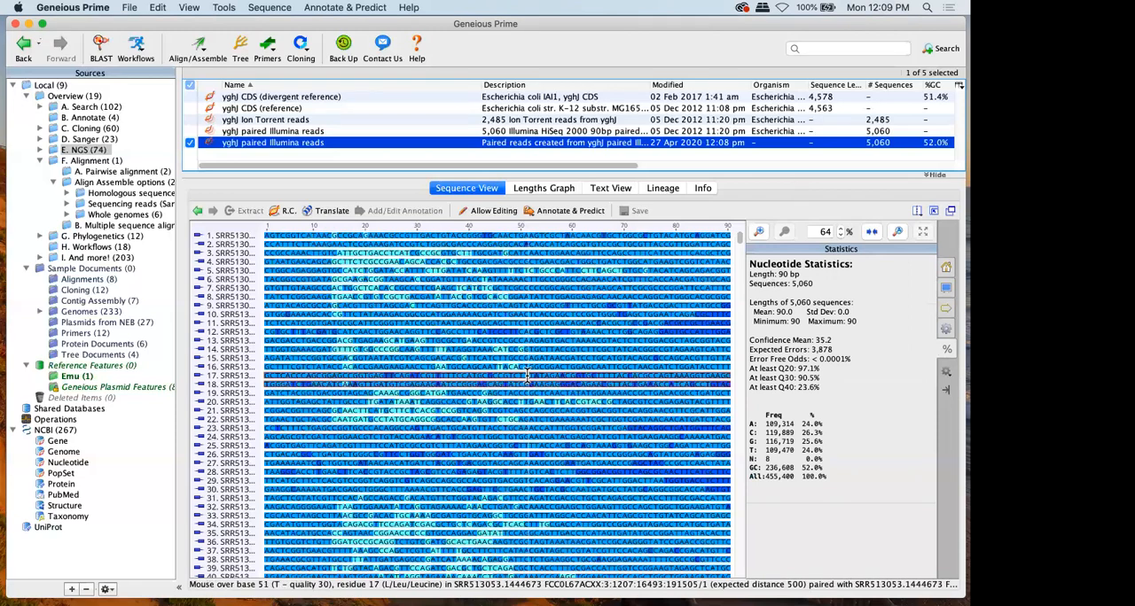
click(341, 9)
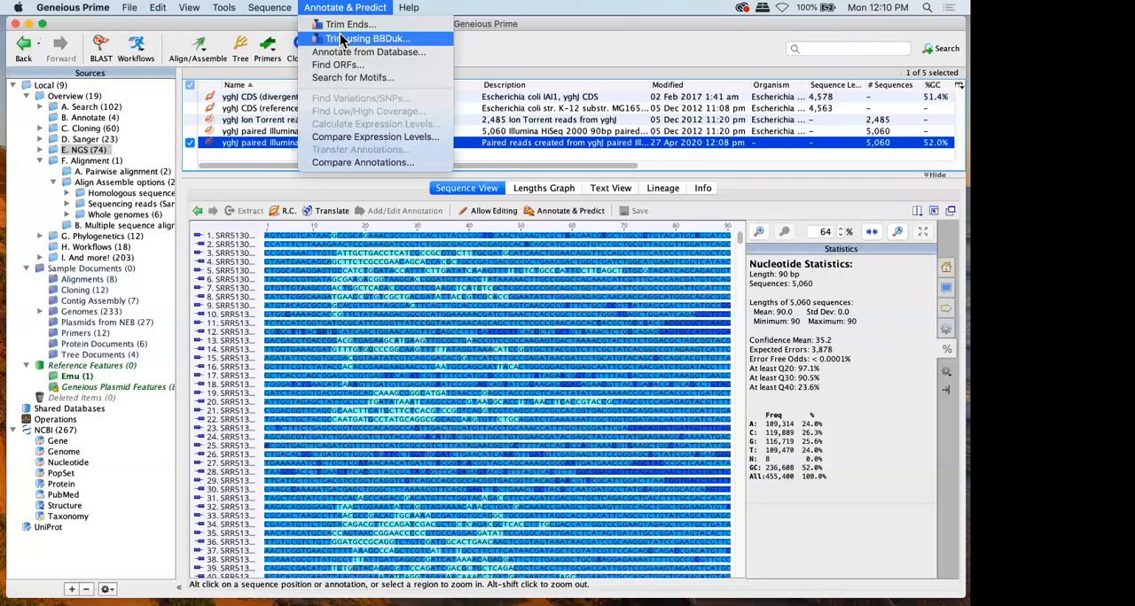
mouse_move(222, 11)
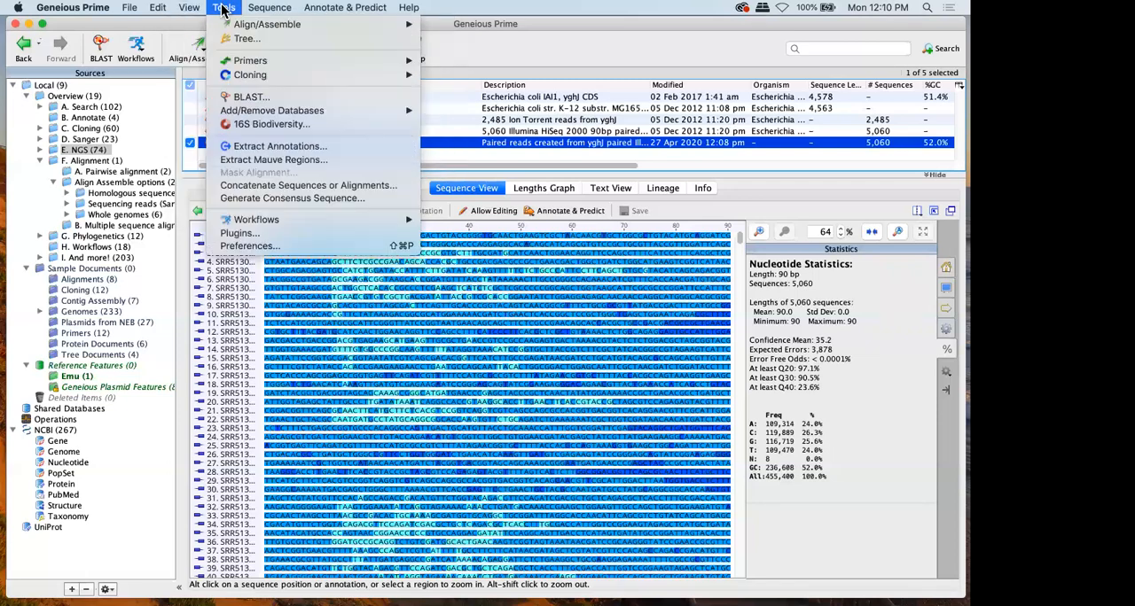
click(251, 233)
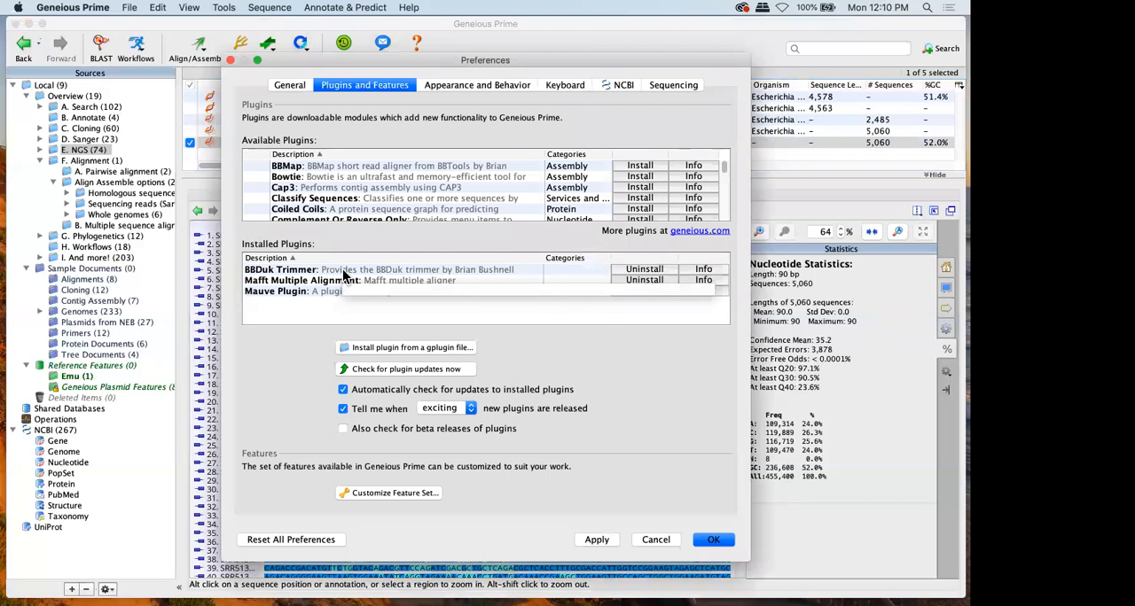
click(654, 539)
Trim the imported reads using BBDuk, with right-end adapters, low quality at both ends, minimum quality 20 and minimum length 30 bp
click(368, 7)
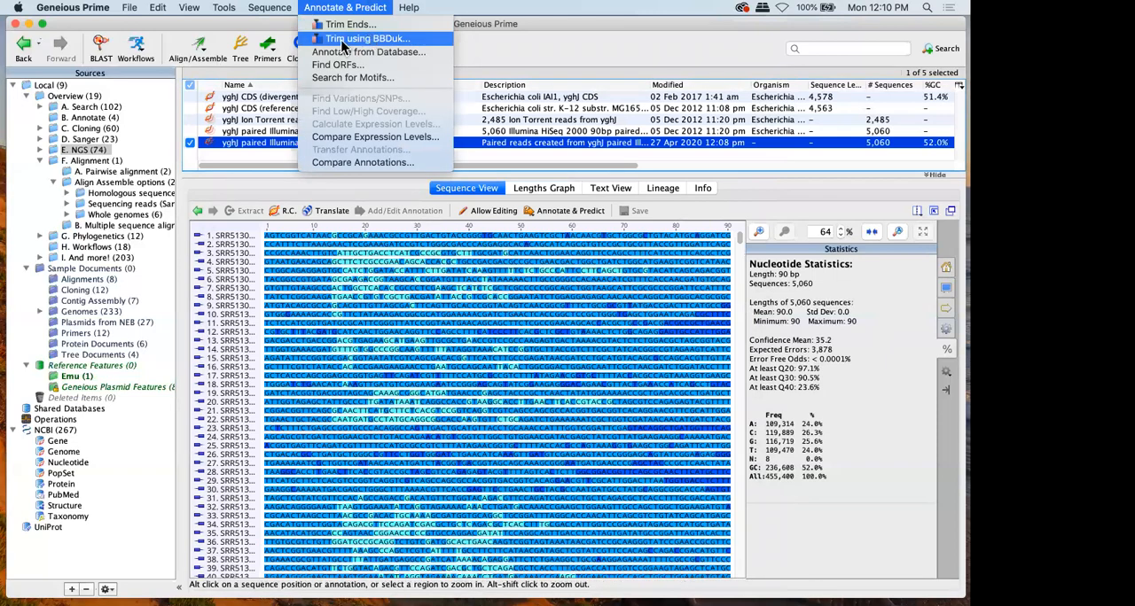
click(347, 40)
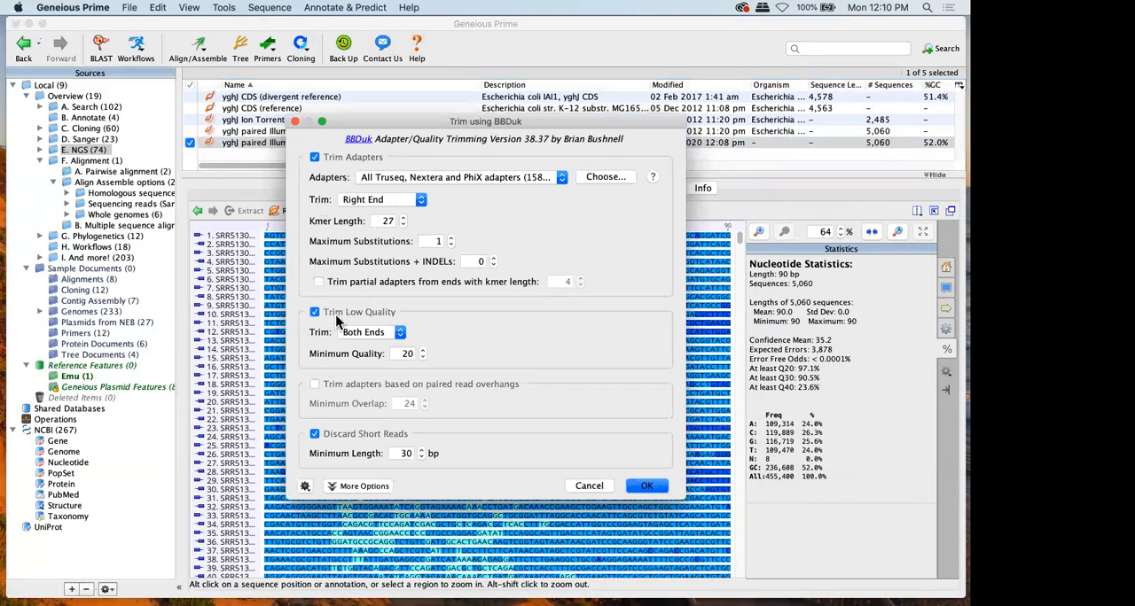
click(631, 486)
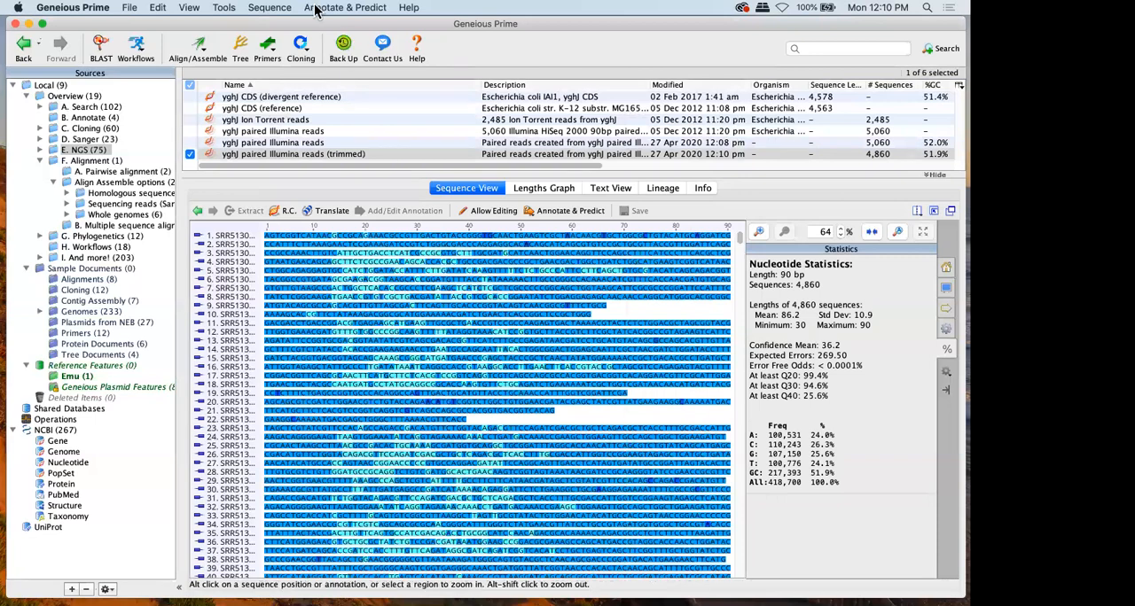
Look over the operations for merging, deduplicating, error-correcting and separating reads, leaving the trimmed yghJ paired Illumina reads selected
click(258, 8)
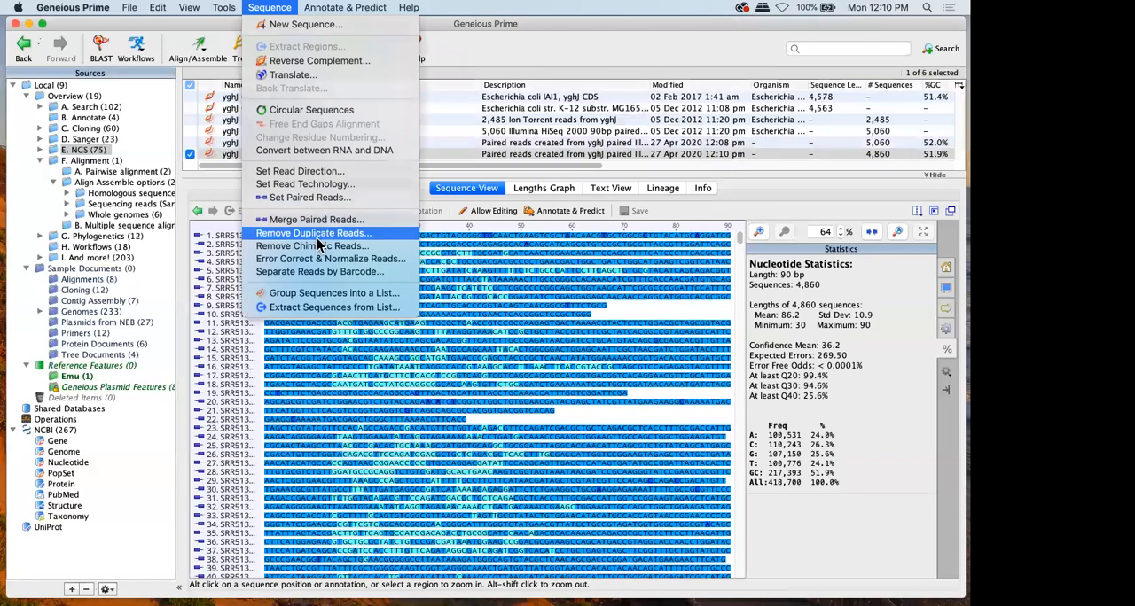
click(534, 51)
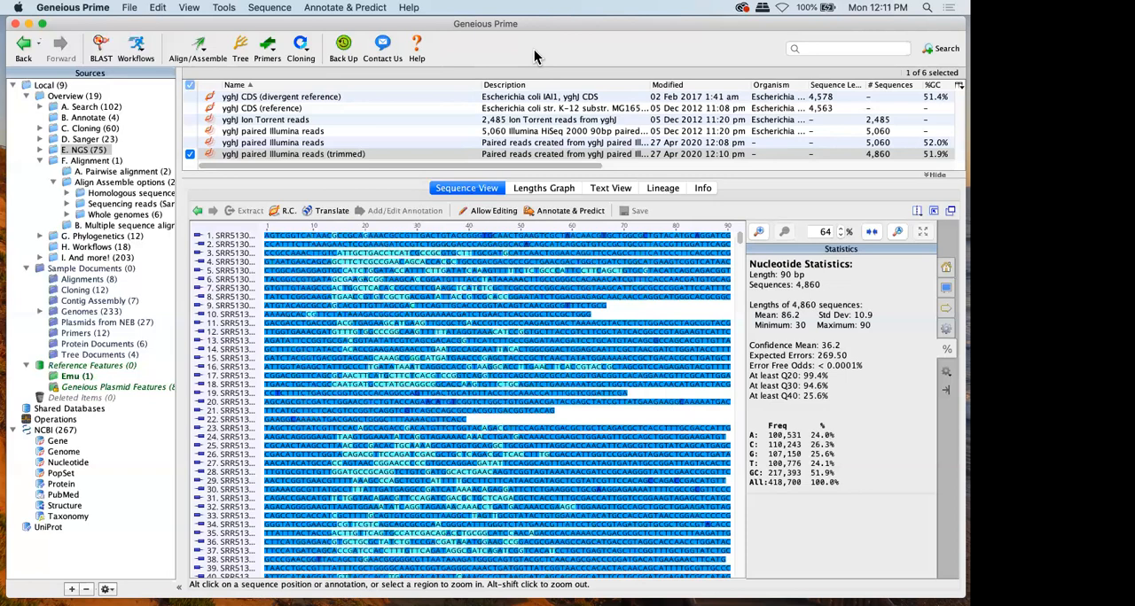
click(213, 154)
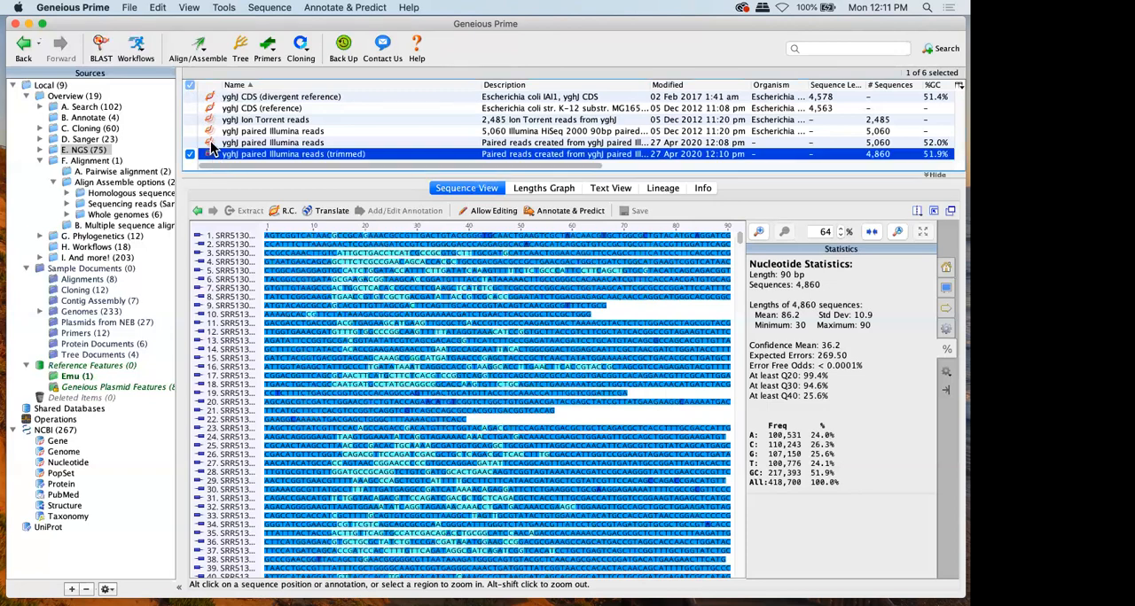
Examine the Map to Reference settings and profile options for the trimmed reads, and cancel without mapping
click(202, 46)
click(224, 89)
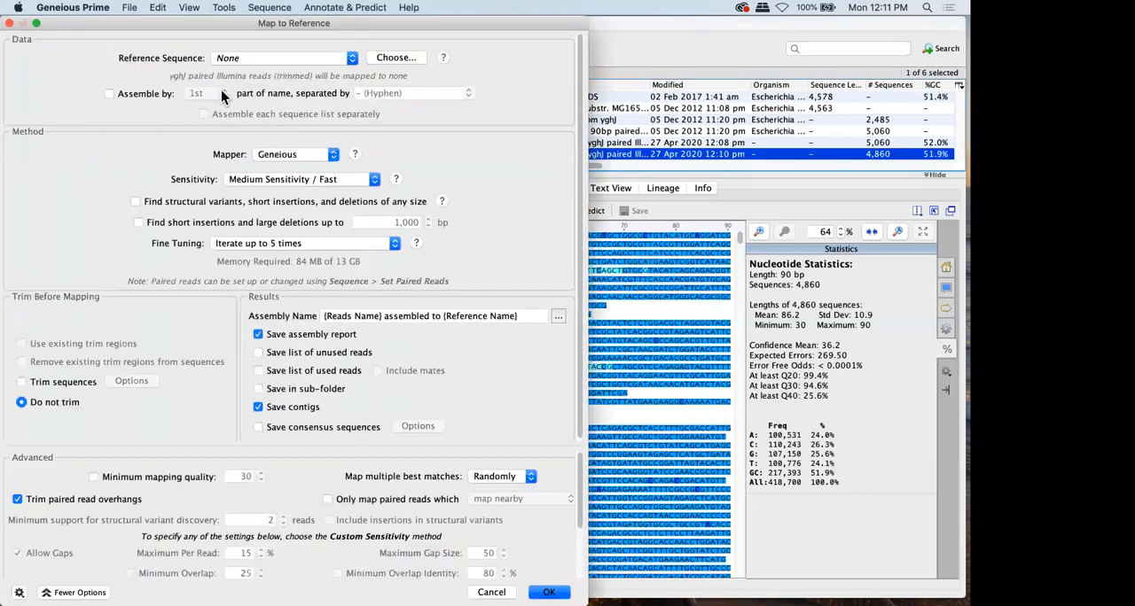
click(75, 592)
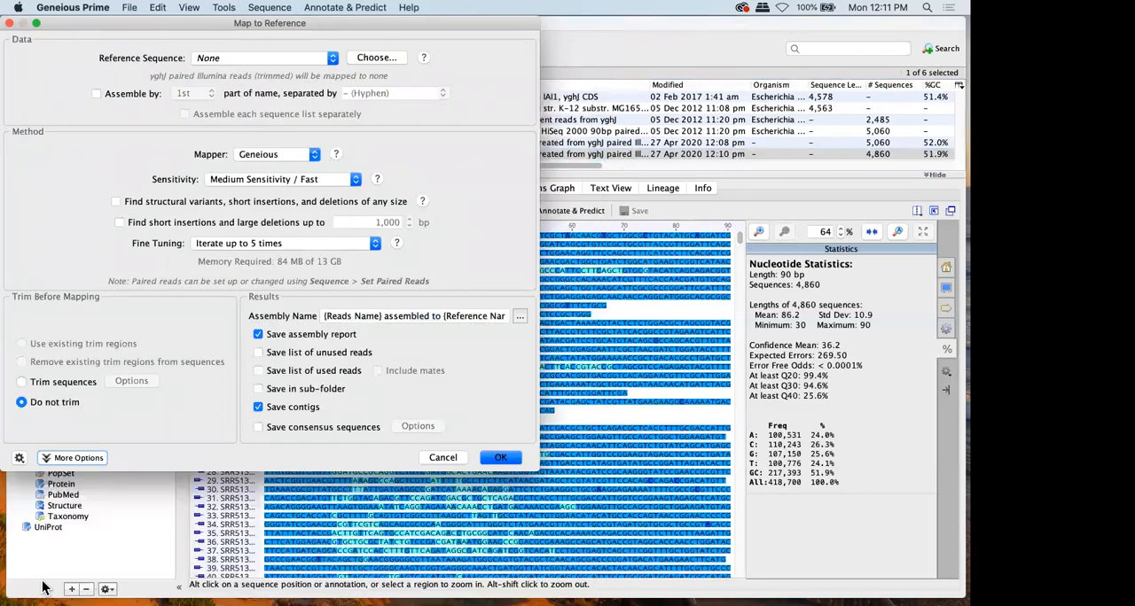
click(18, 459)
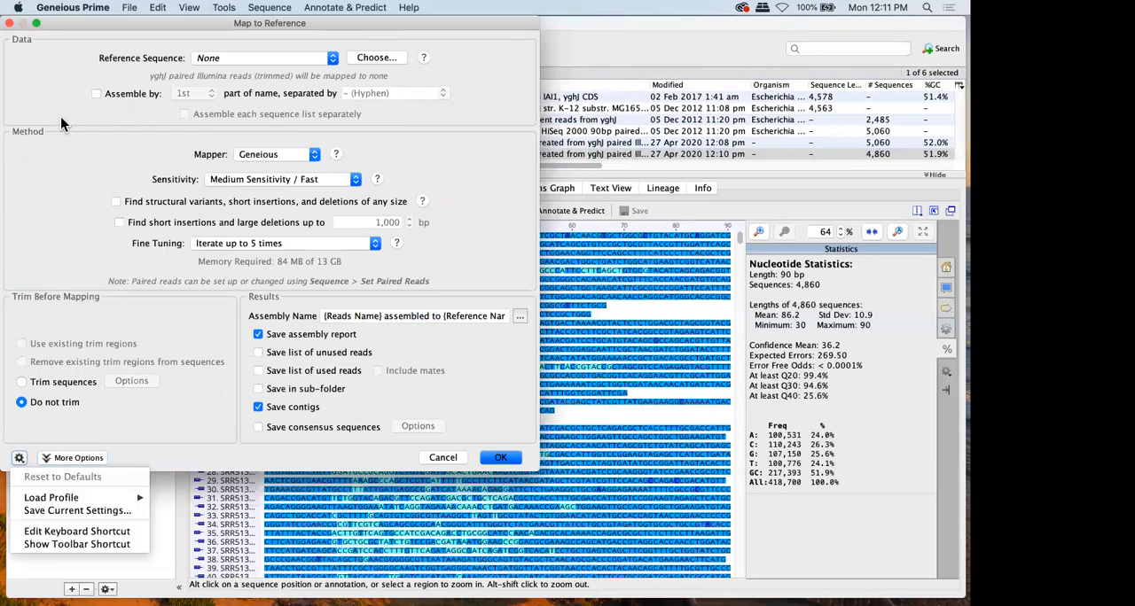
click(77, 32)
drag(77, 32, 226, 34)
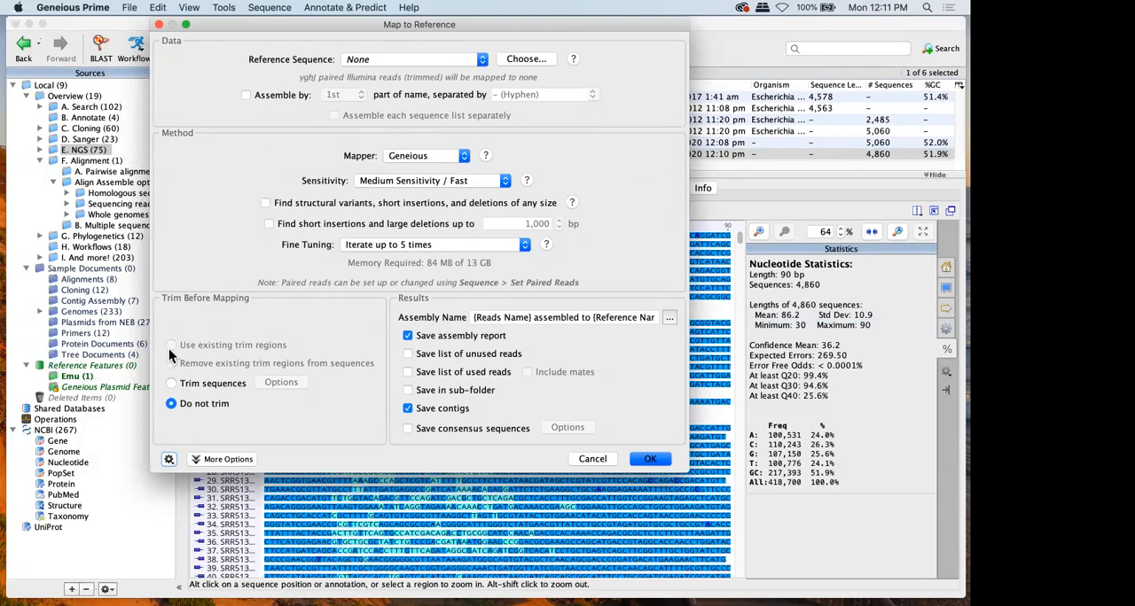
click(169, 458)
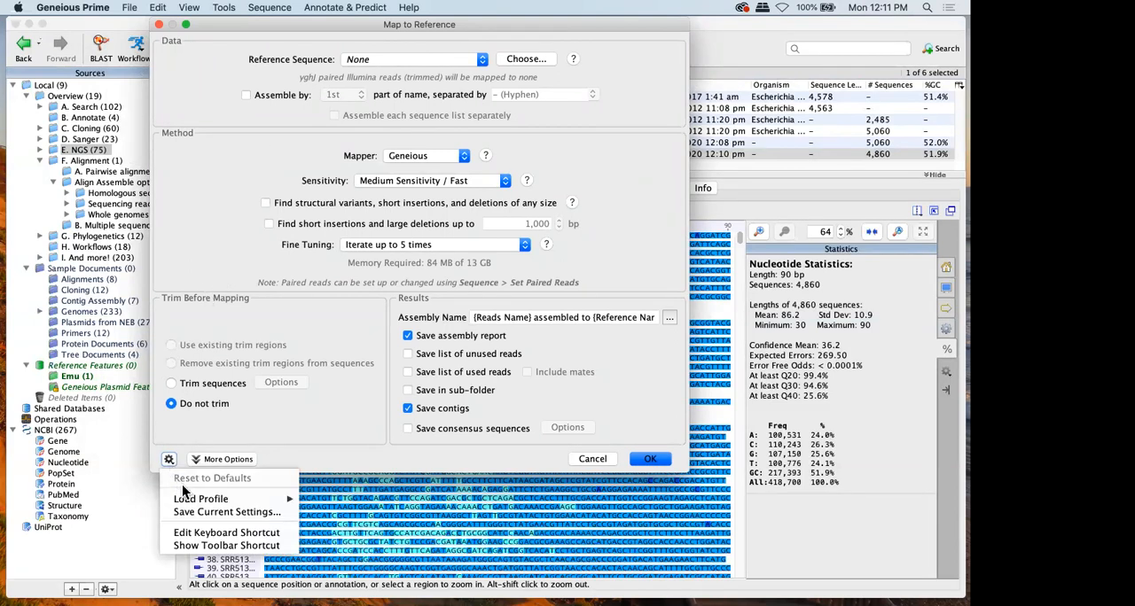
click(184, 197)
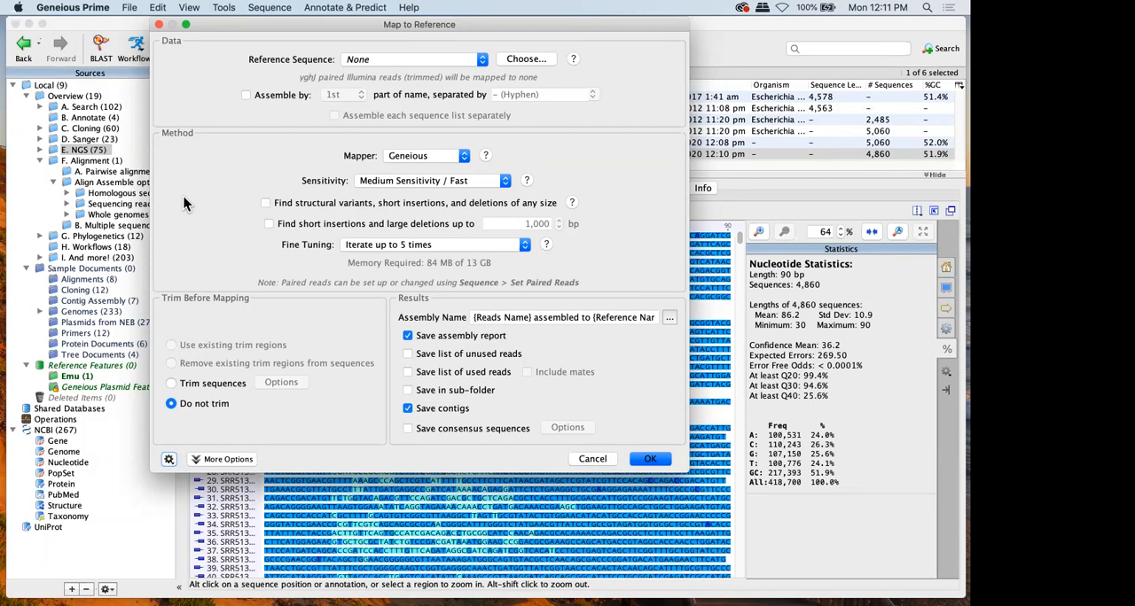
click(589, 461)
Set up Map to Reference for the trimmed reads with the advanced options hidden, and enable saving the list of unused reads
click(197, 45)
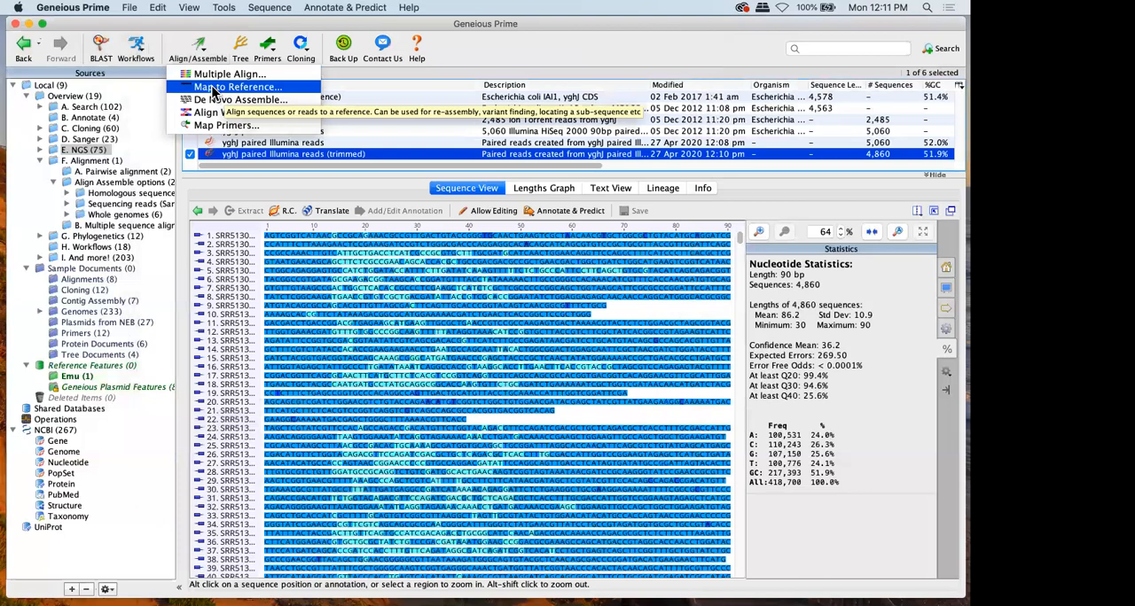
click(213, 87)
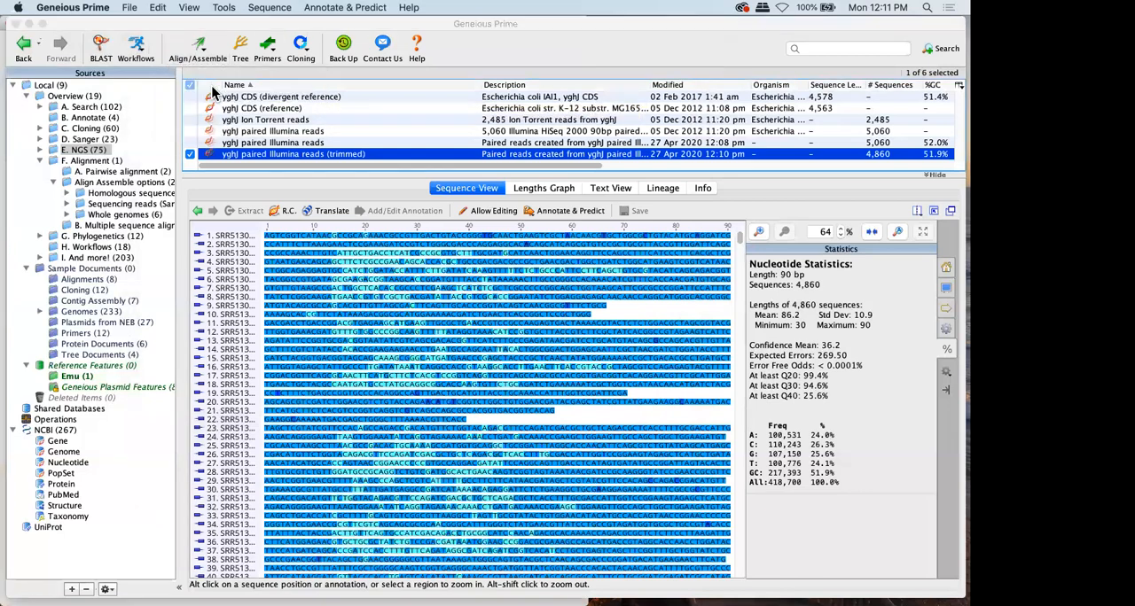
click(76, 592)
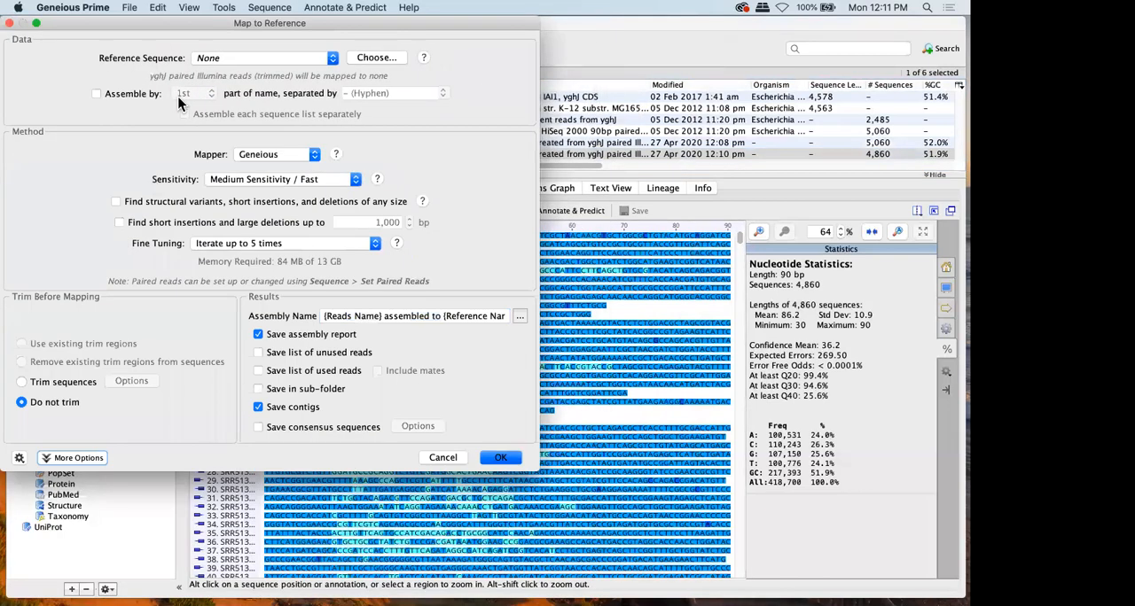
drag(227, 29, 352, 35)
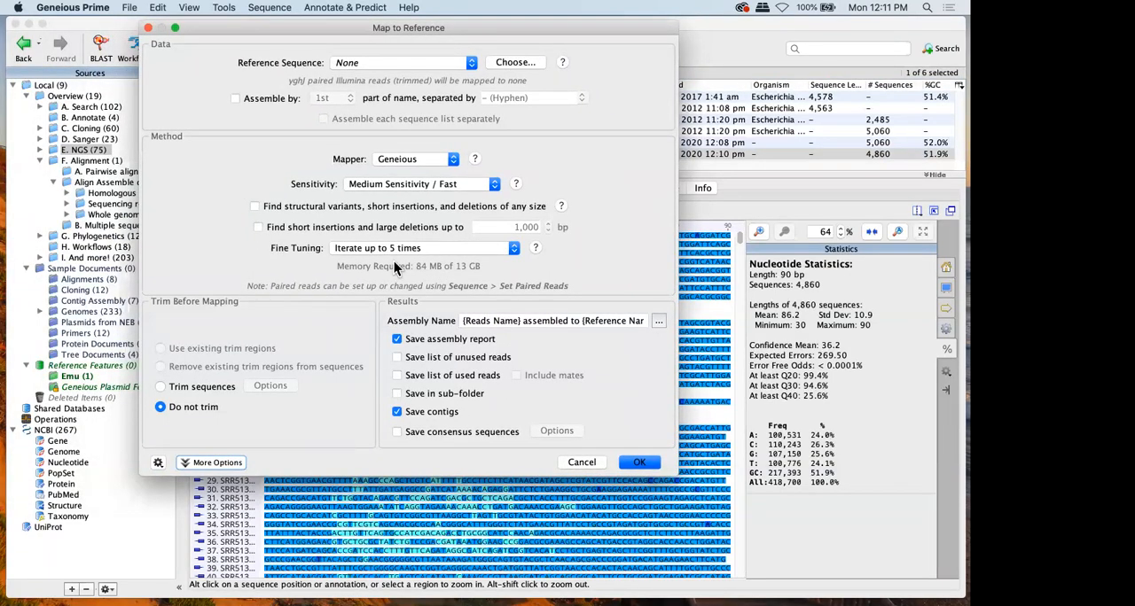
mouse_move(394, 264)
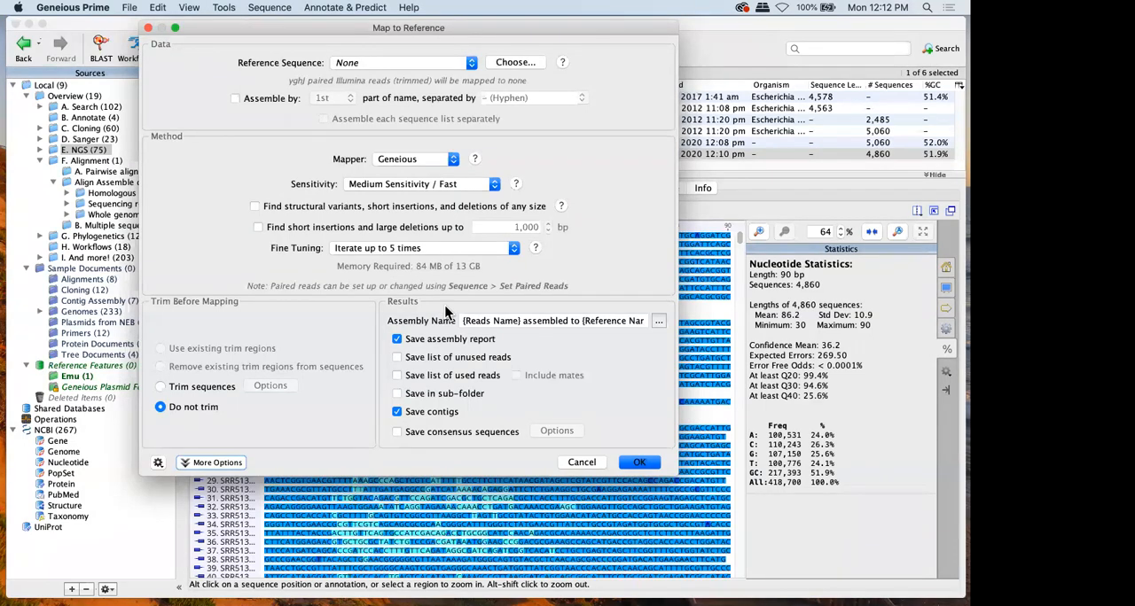
click(396, 359)
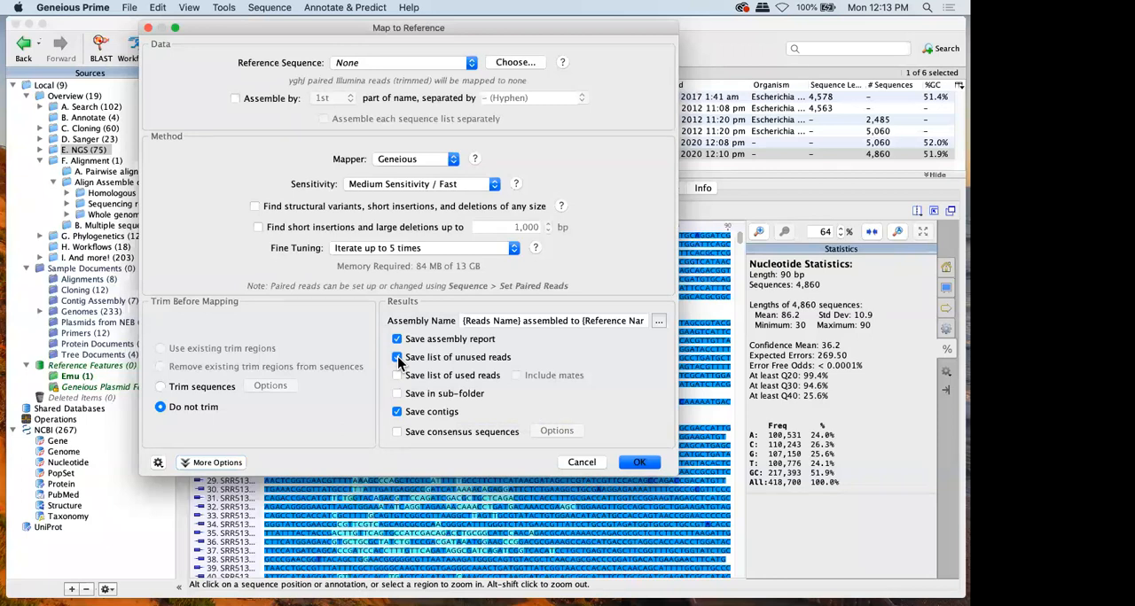
Check the available mappers, keep Geneious, and read the help comparing the mappers' advantages and disadvantages before closing it
click(388, 161)
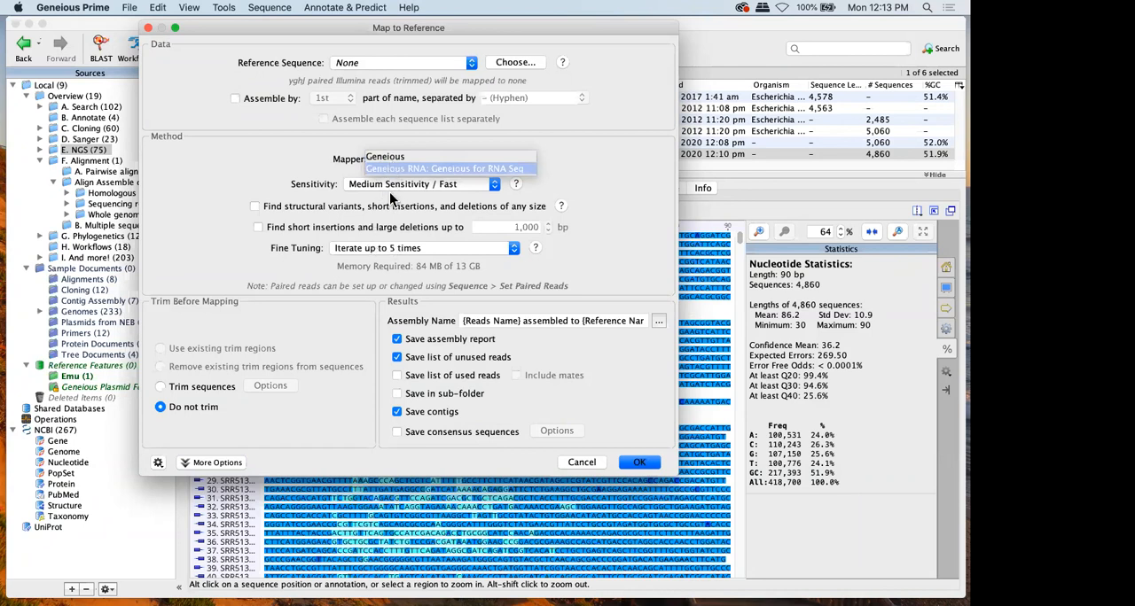
click(355, 157)
click(475, 160)
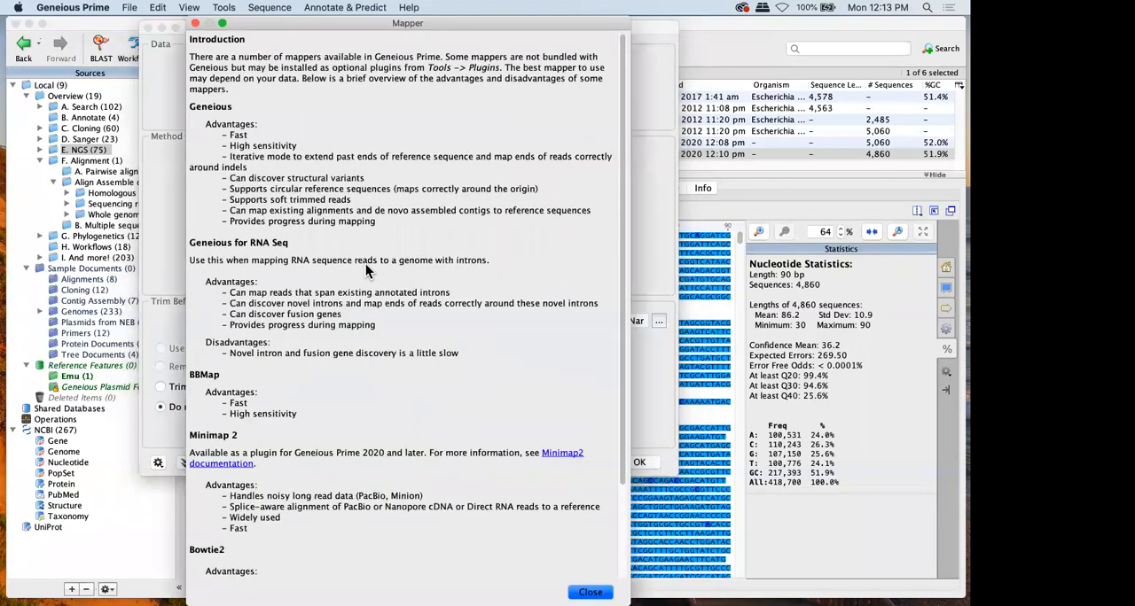
scroll(367, 118, down, 3)
scroll(368, 118, up, 3)
click(588, 591)
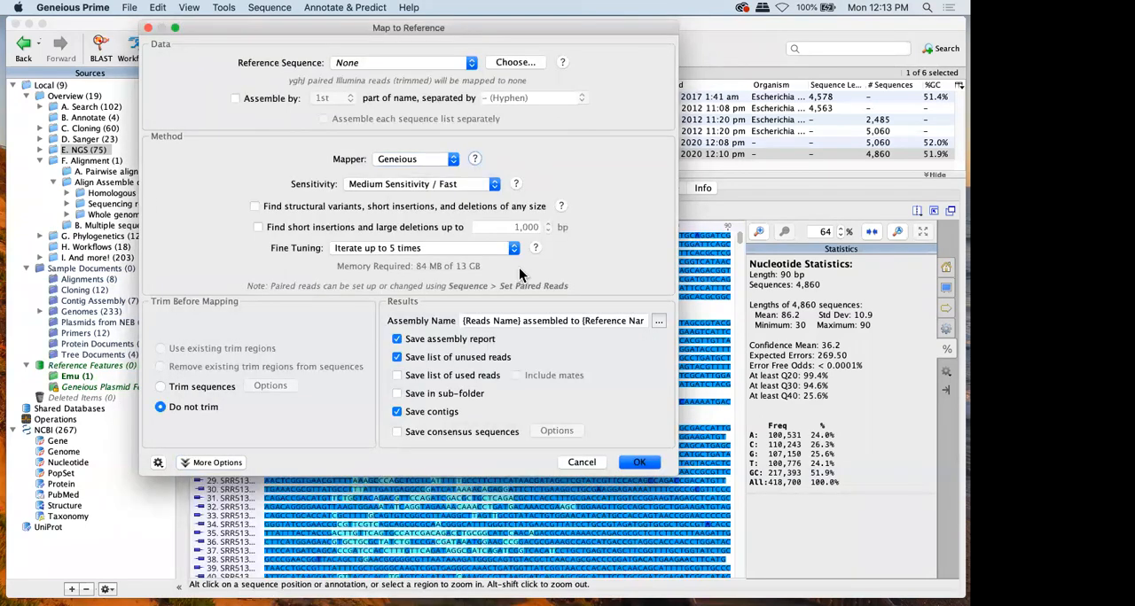
Open the reference sequence chooser and try out selecting several sequences at once, first EF103940 to EU831244 and then NC_001134 to NC_001140
click(513, 62)
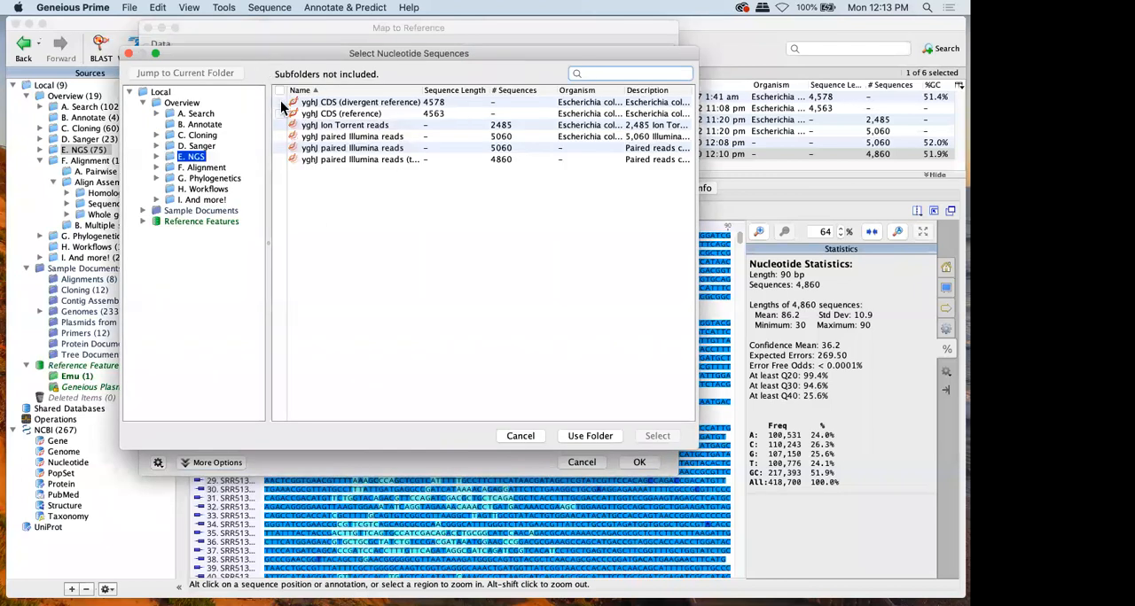
click(306, 102)
click(199, 124)
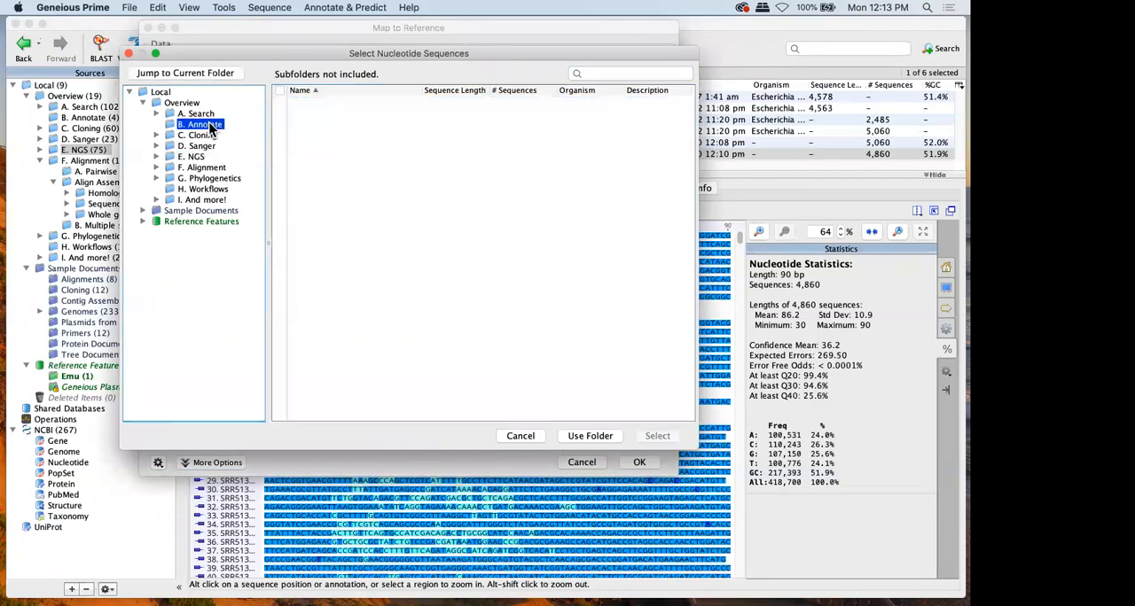
click(162, 92)
drag(279, 102, 277, 139)
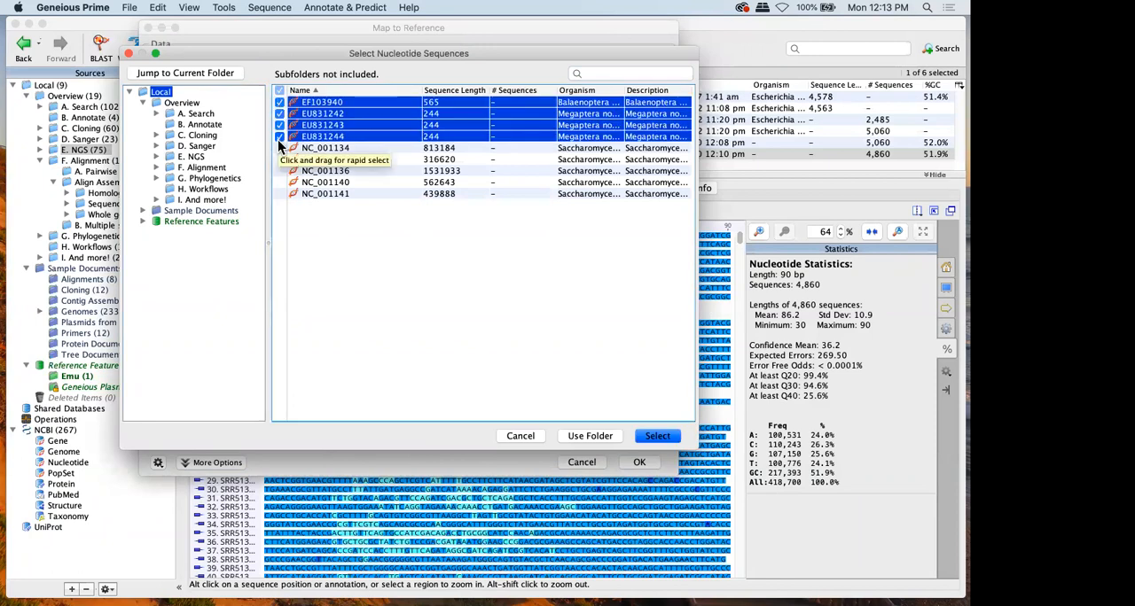
click(283, 167)
drag(279, 147, 279, 184)
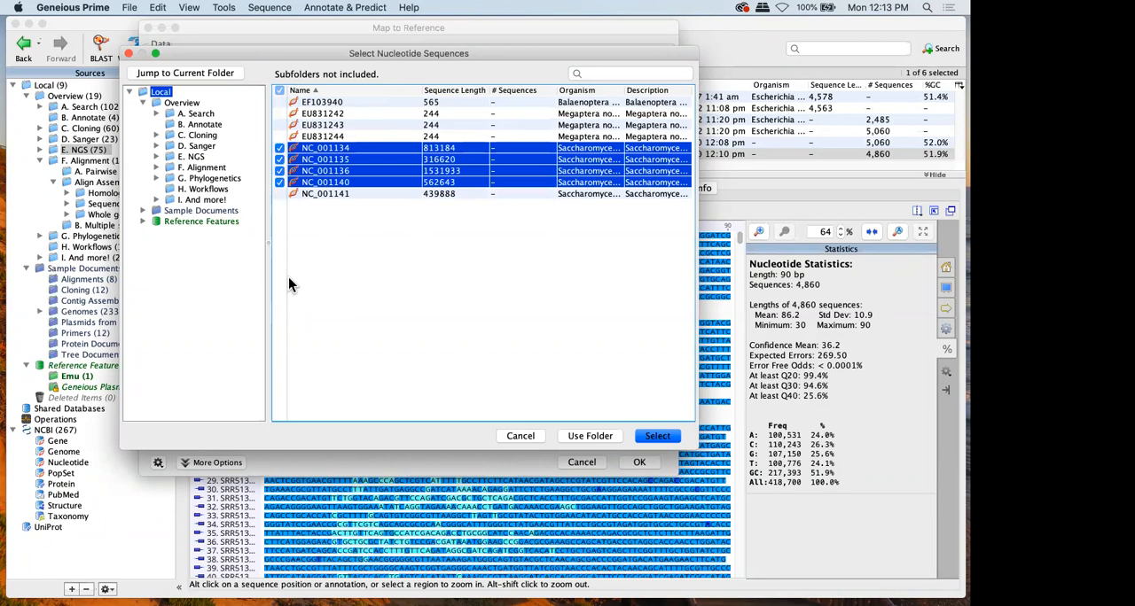
Choose yghJ CDS (divergent reference) from the E. NGS folder as the reference sequence and run the mapping
click(184, 156)
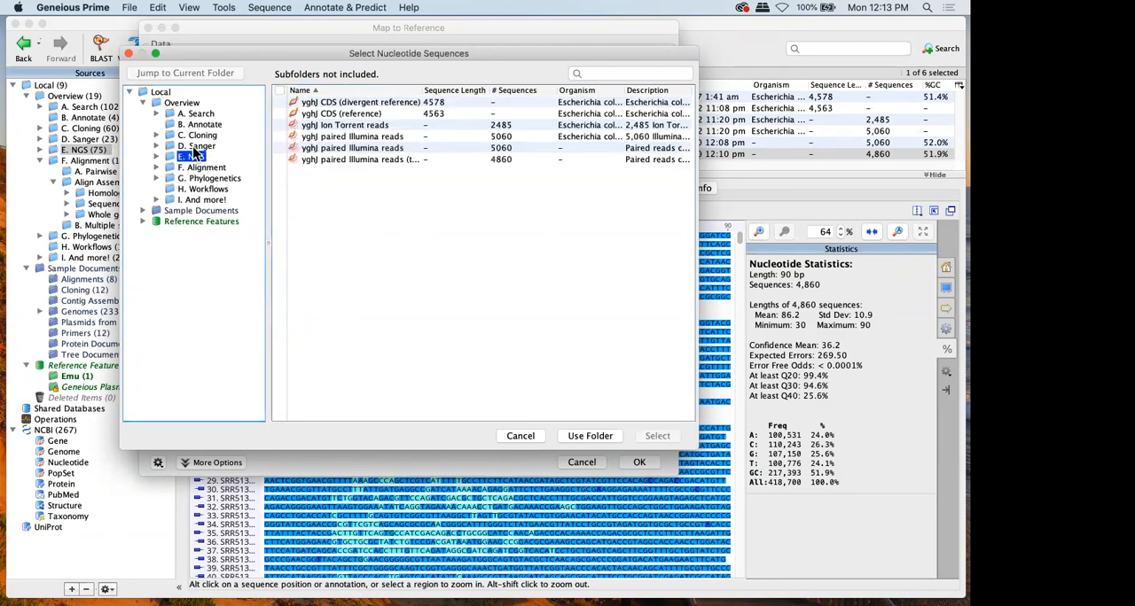
click(350, 101)
click(654, 435)
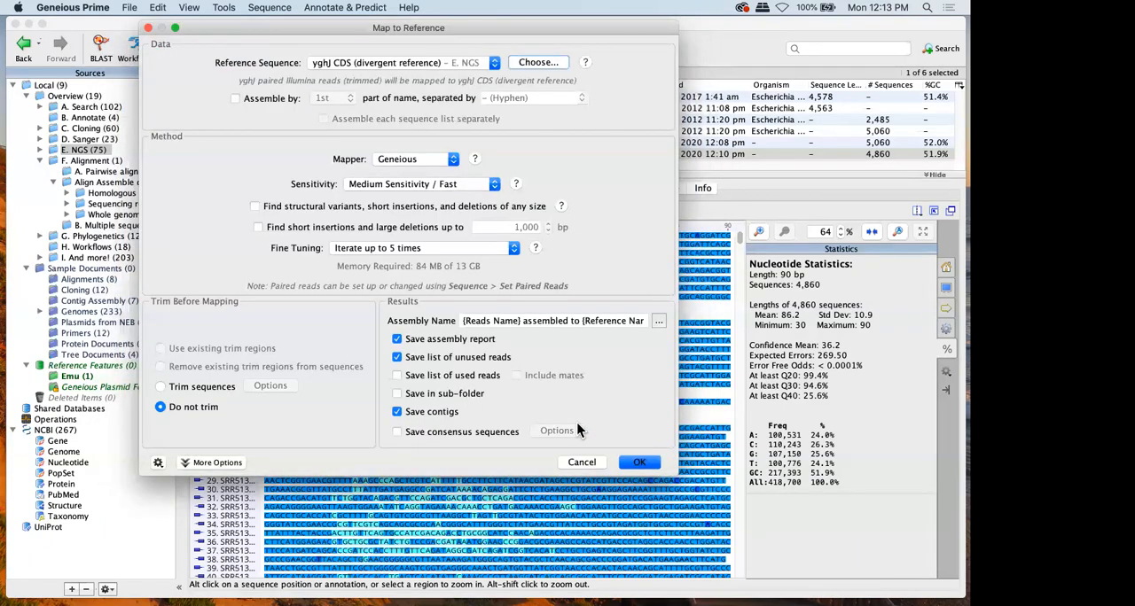
click(639, 463)
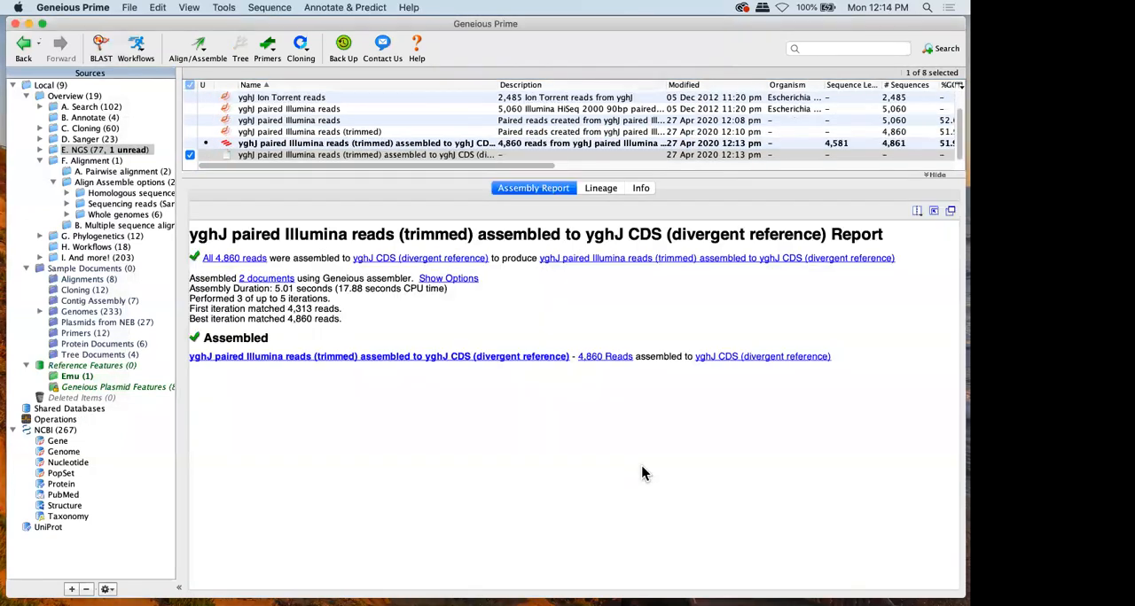
Look at the new yghJ assembly contig, and compare it with the full-length example contig in the SRR821548 map-to-reference folder
click(239, 144)
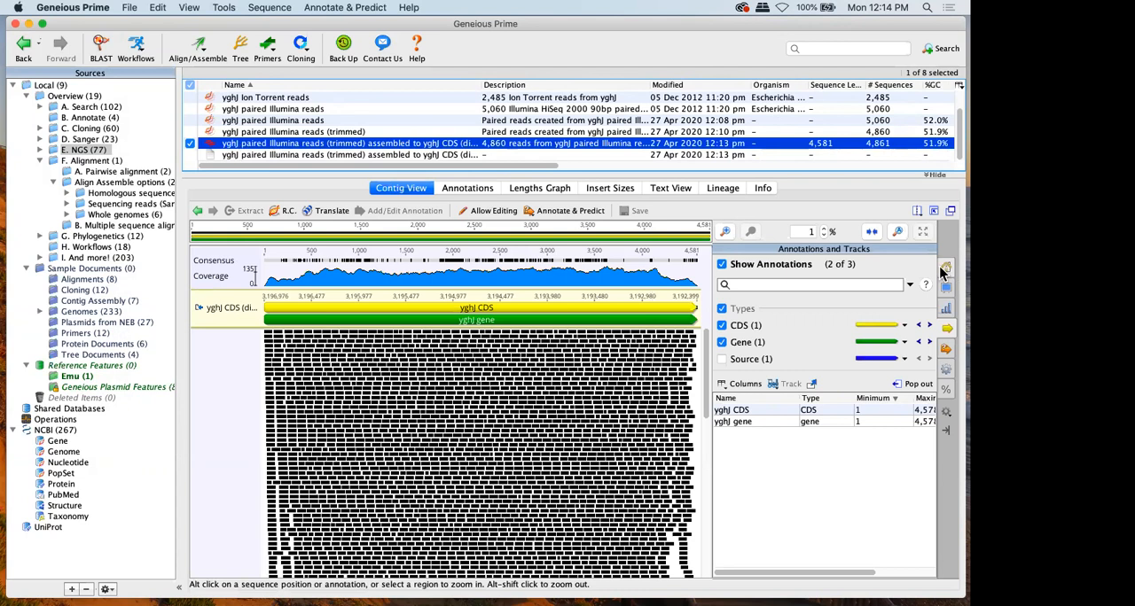
click(98, 218)
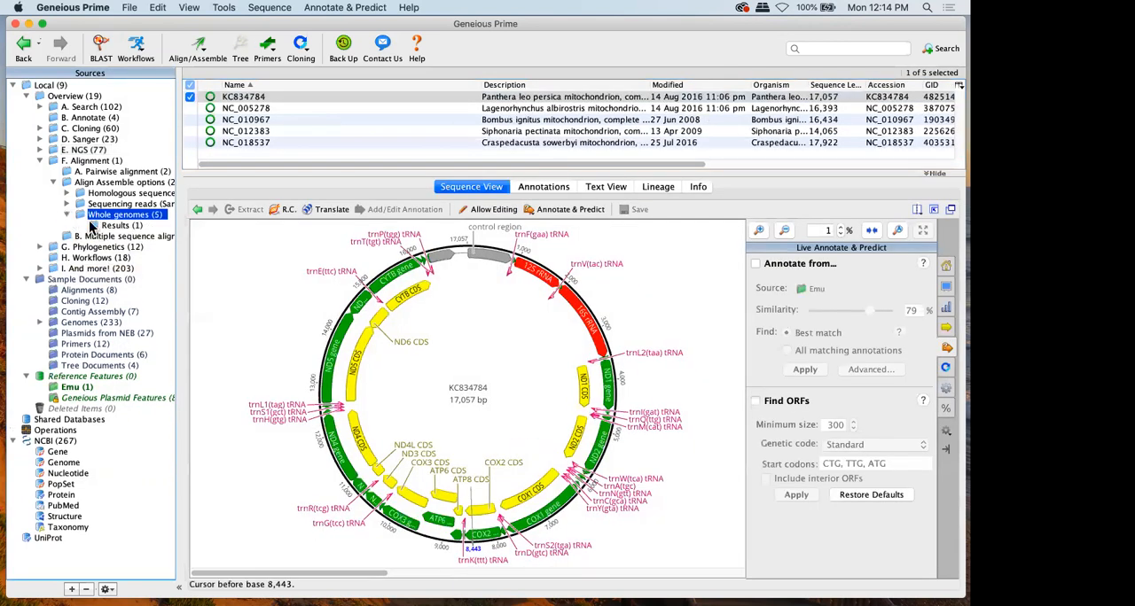
click(66, 204)
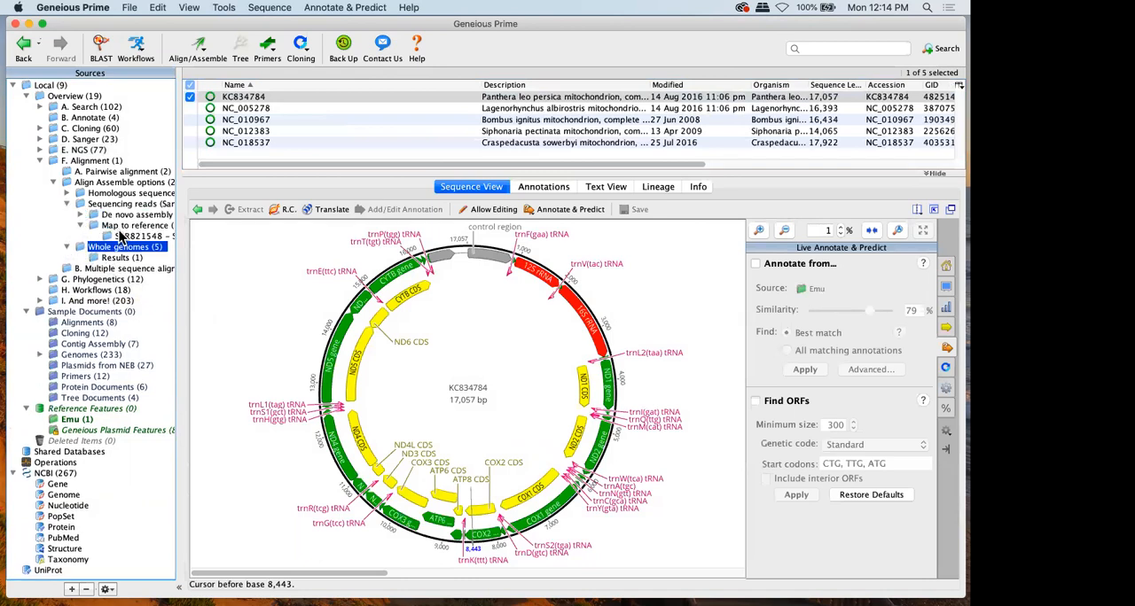
click(121, 237)
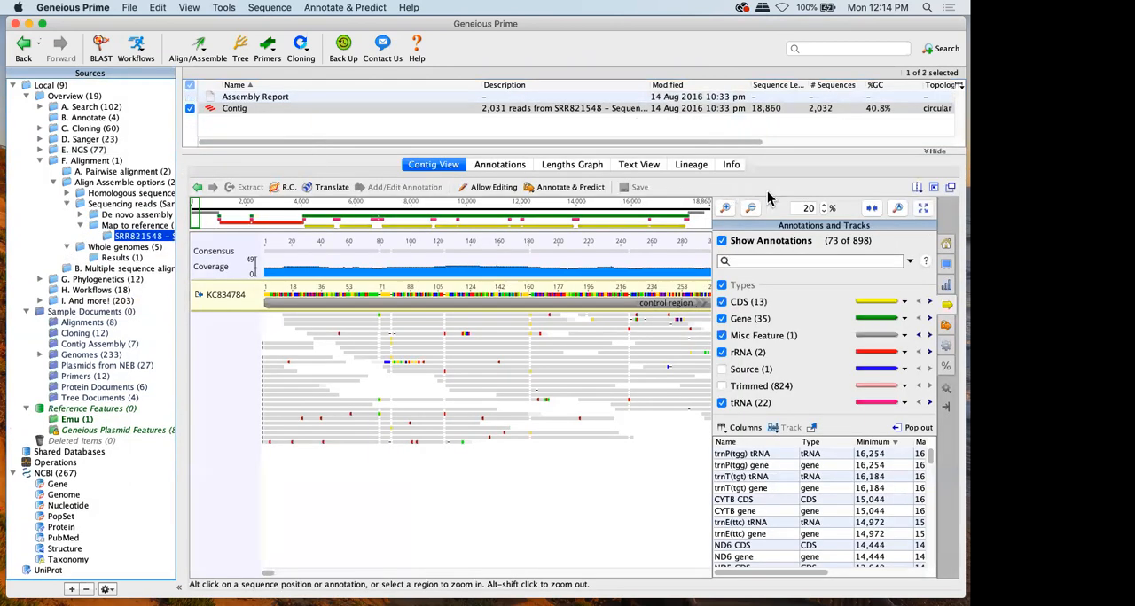
click(924, 206)
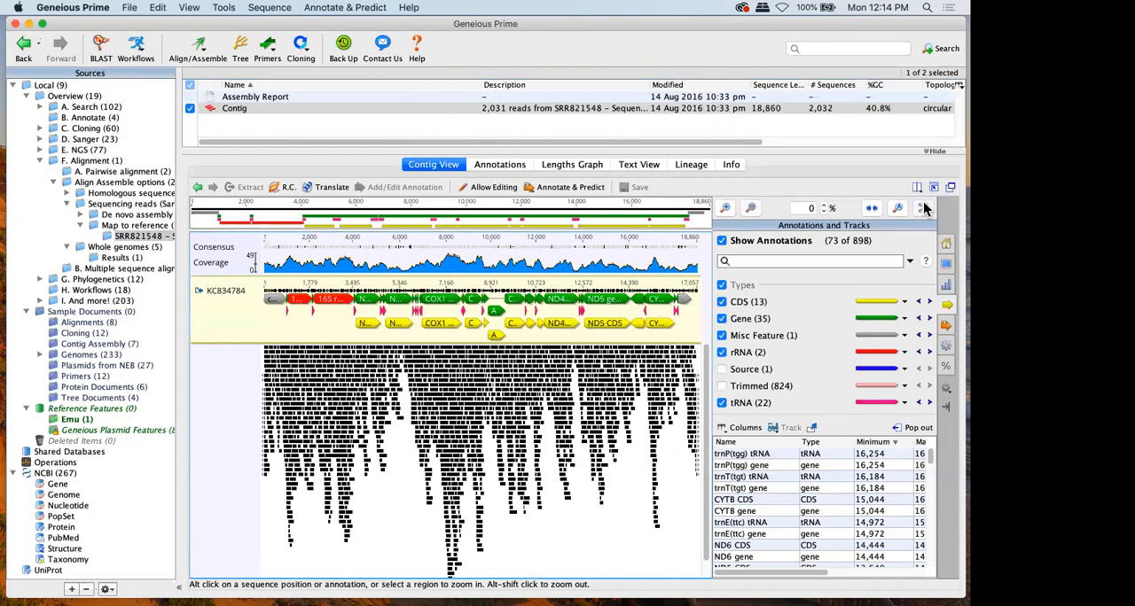
Return to the yghJ assembly in E. NGS, enlarge the contig viewer by hiding the document table, and color the reads by Paired Distance
click(82, 151)
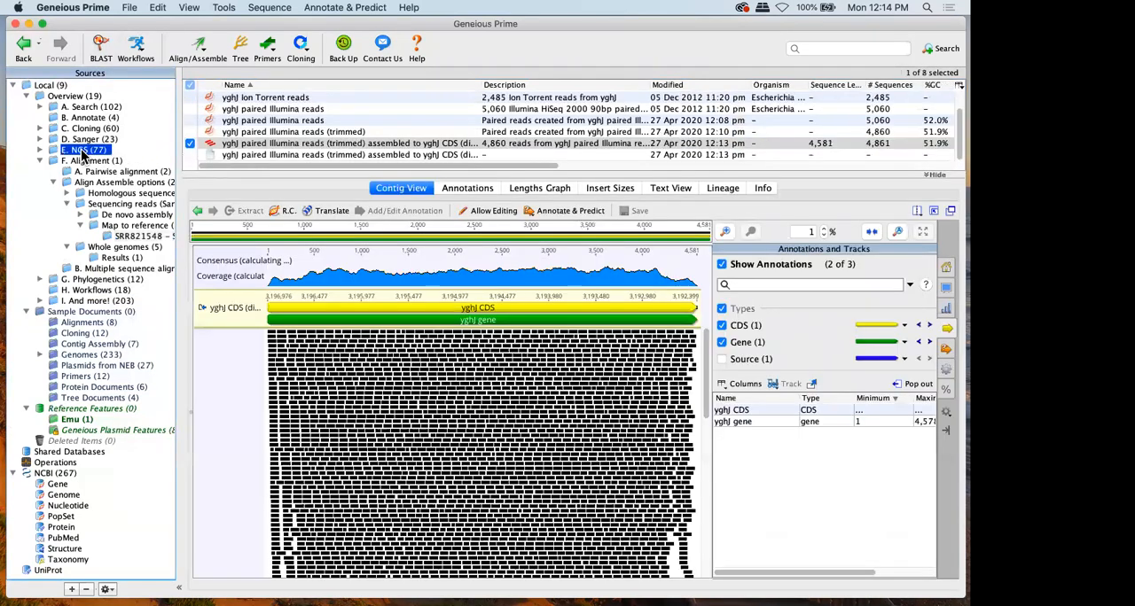
click(933, 211)
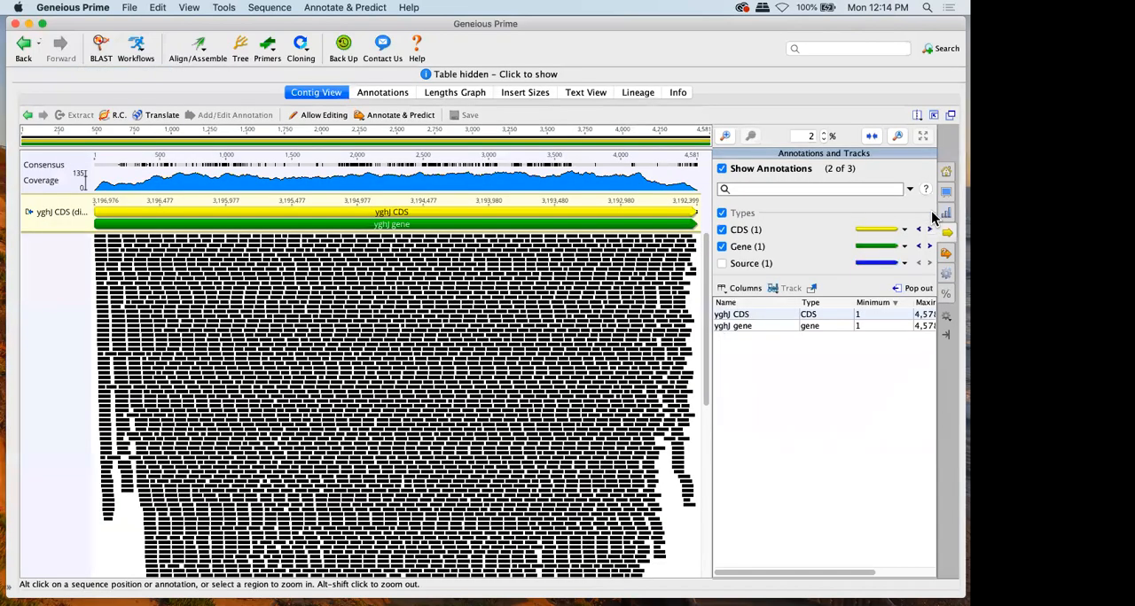
click(946, 170)
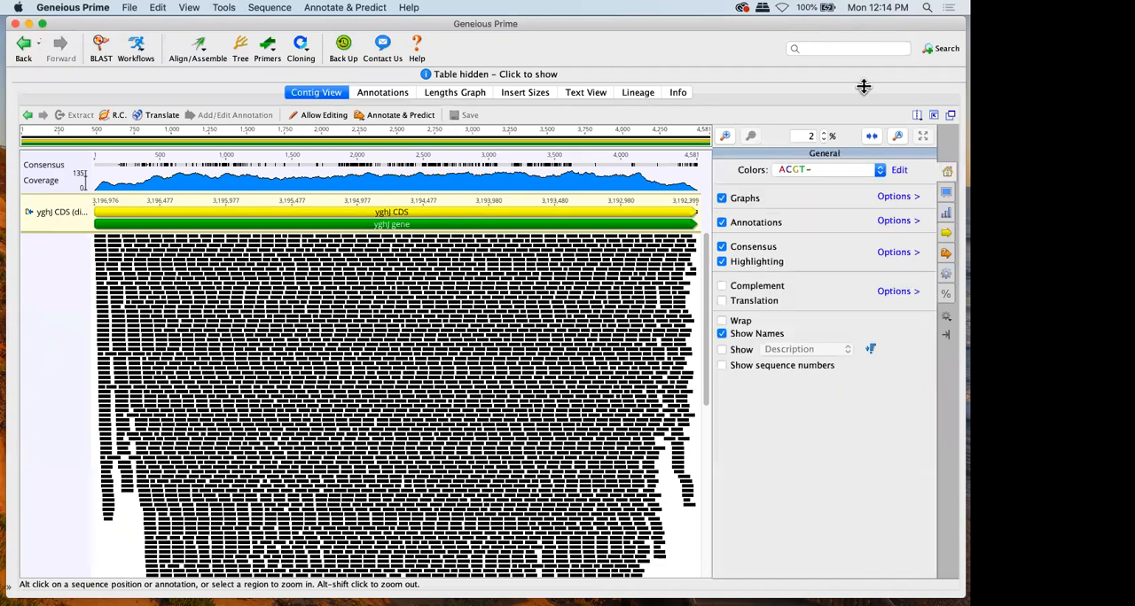
click(834, 171)
click(824, 324)
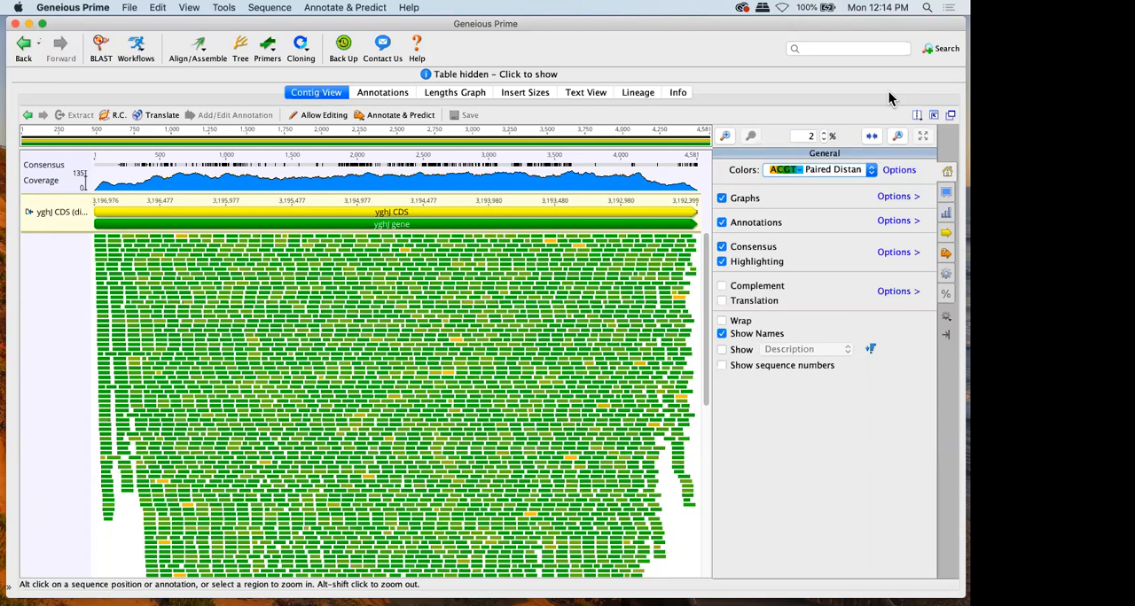
Switch the reads back to the plain colored-letter ACGT scheme and inspect the mismatches and gaps in the first 500 bases of the contig
click(812, 172)
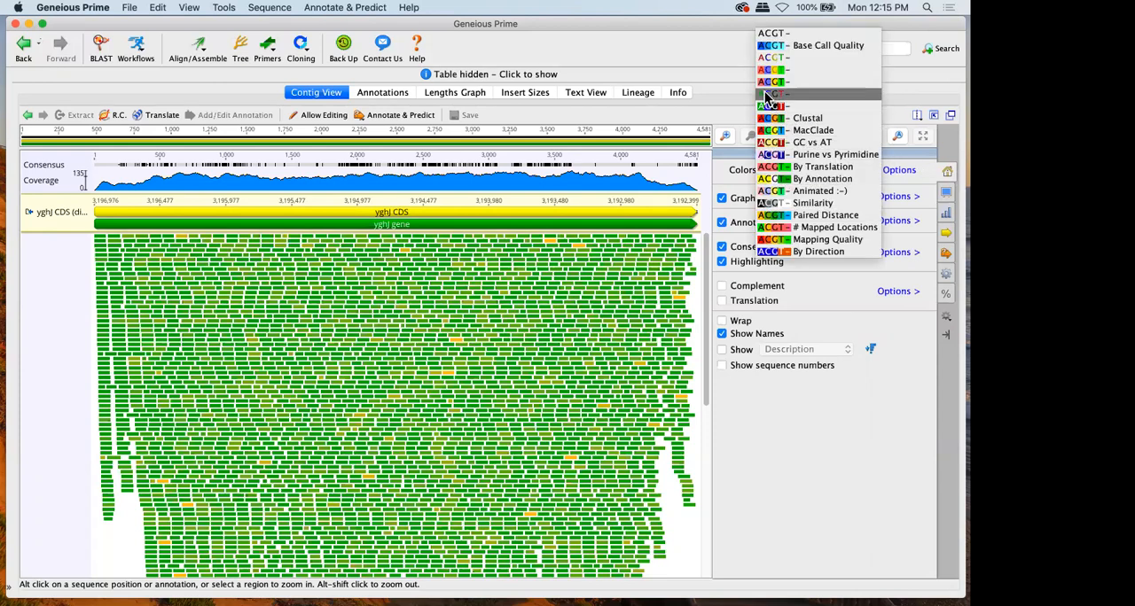
click(771, 58)
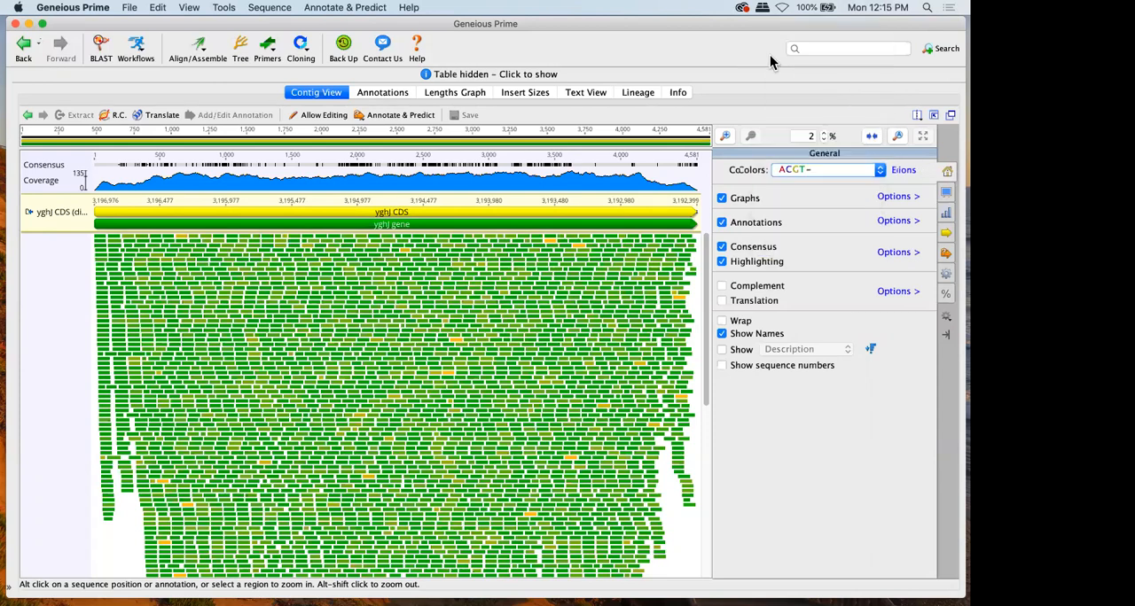
click(823, 134)
click(822, 134)
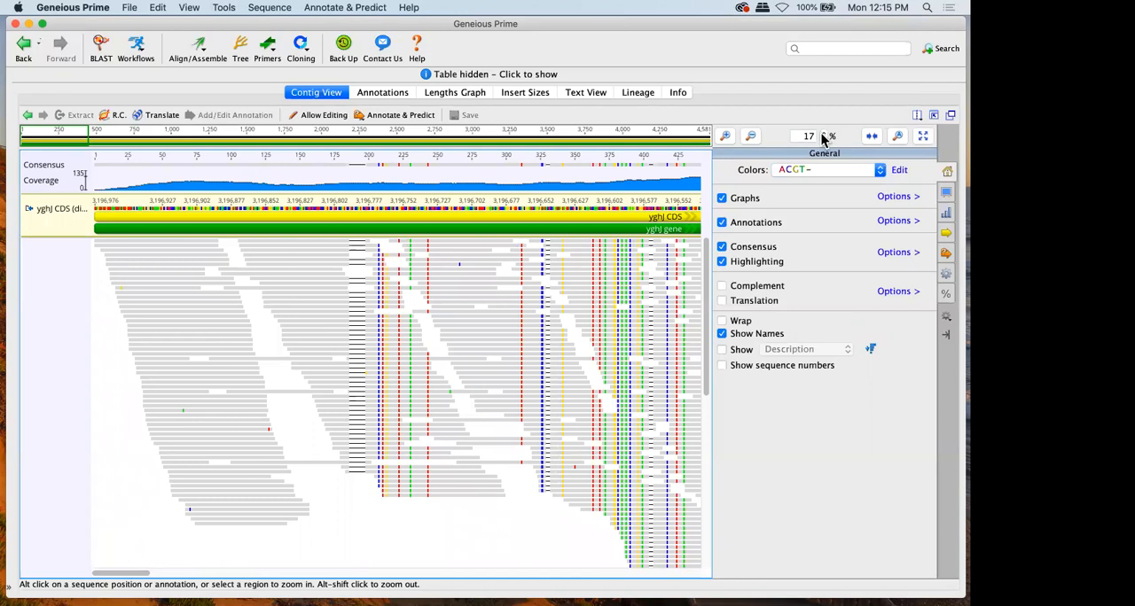
click(824, 134)
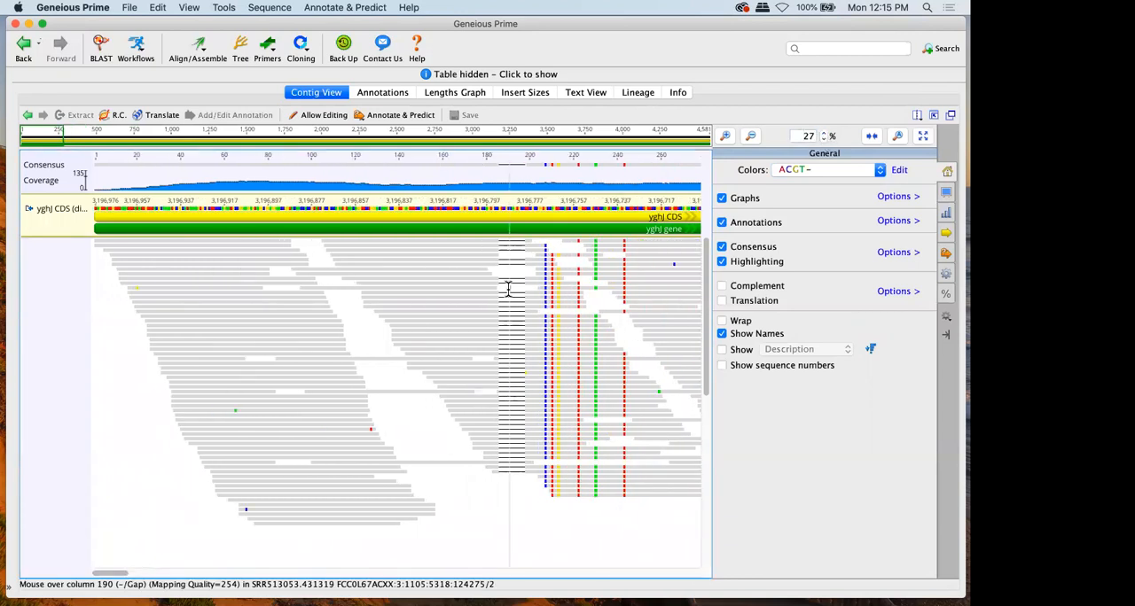
scroll(508, 287, right, 8)
scroll(508, 287, right, 3)
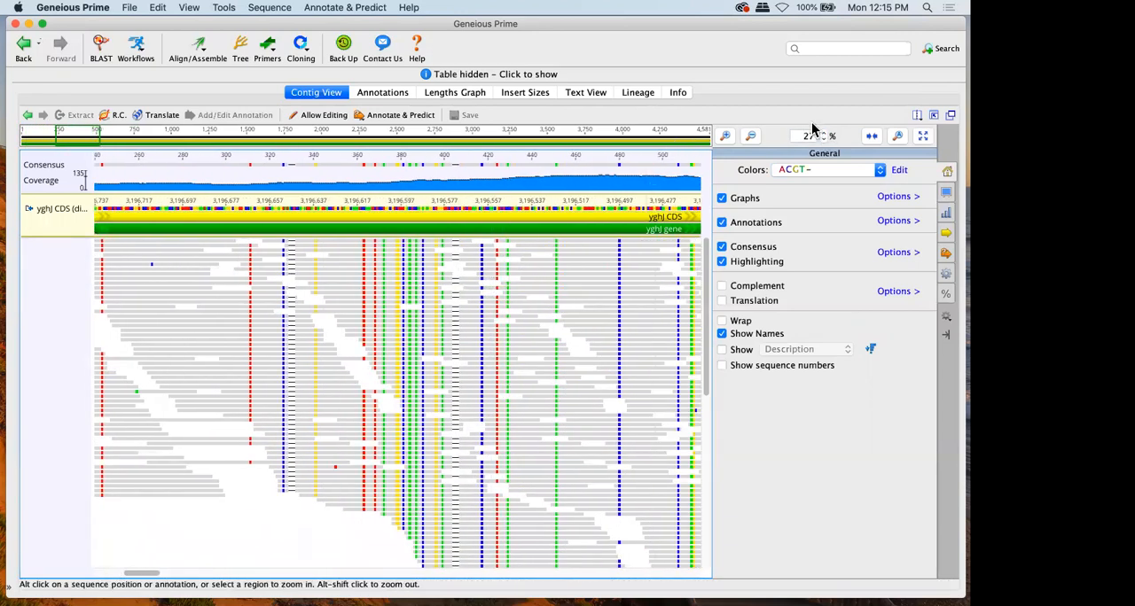
Show the consensus and highlighting settings, and examine the individual bases that disagree with the reference
click(944, 193)
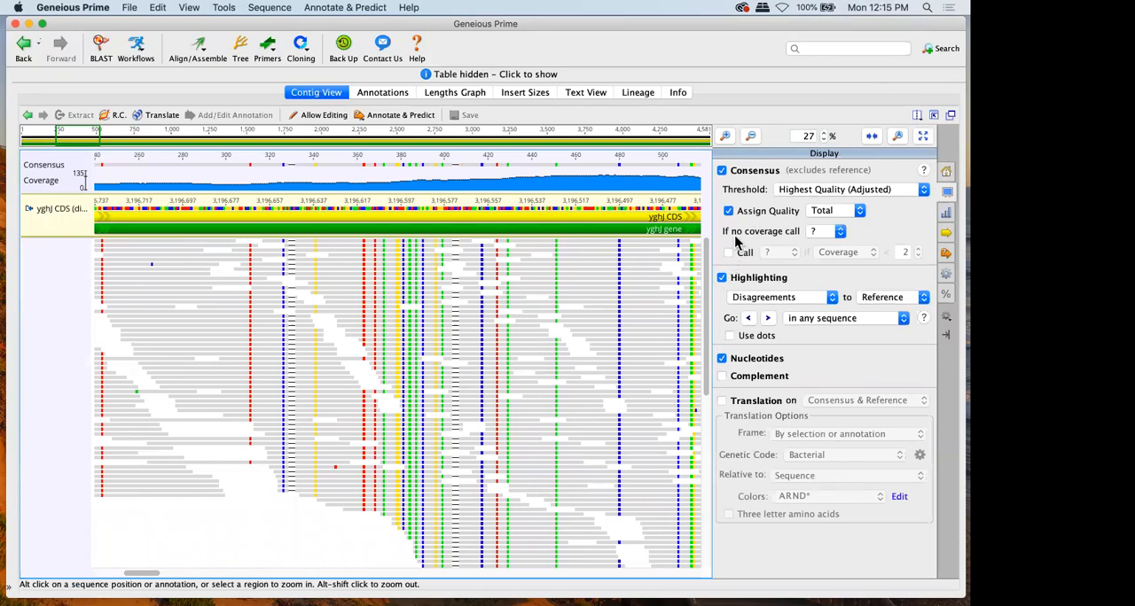
click(824, 132)
click(825, 132)
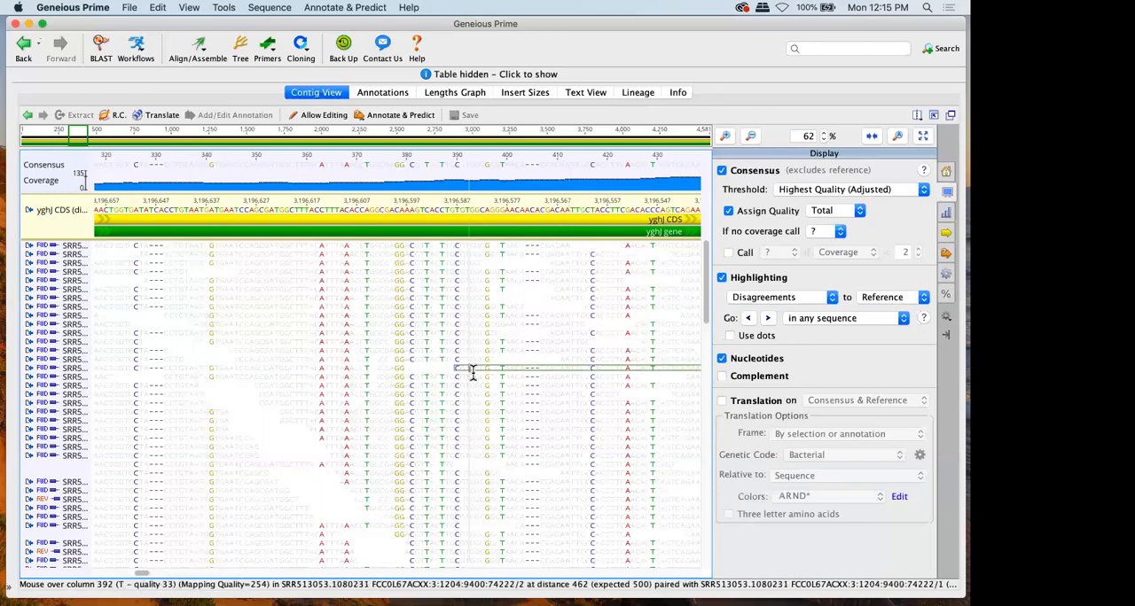
Run Find Variations/SNPs on the contig with the settings reset to their defaults, including a minimum variant frequency of 0.25
click(346, 8)
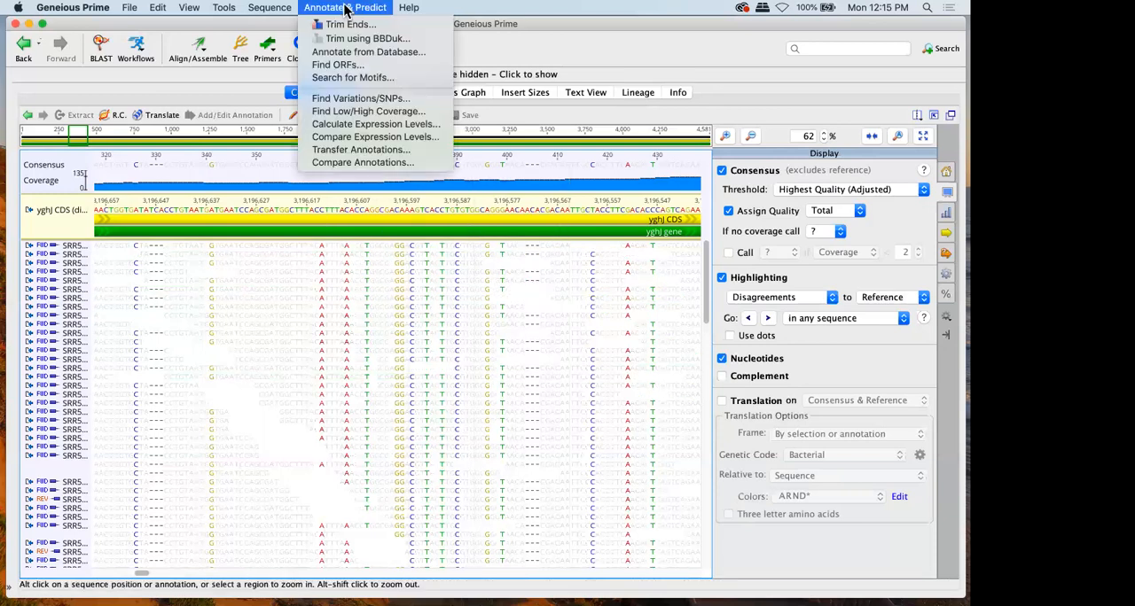
click(372, 100)
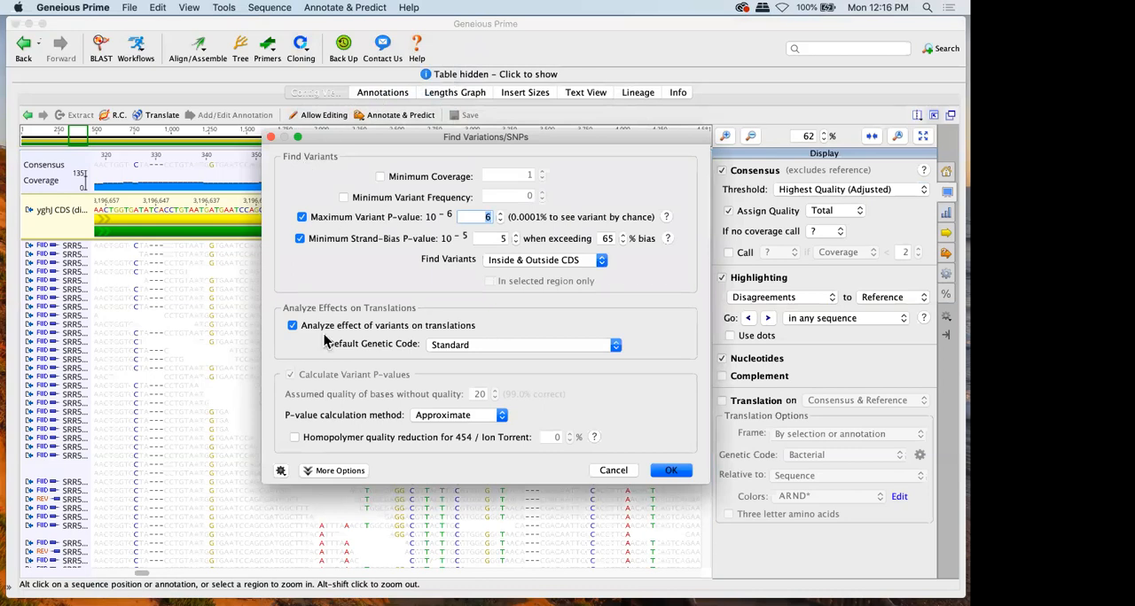
click(280, 471)
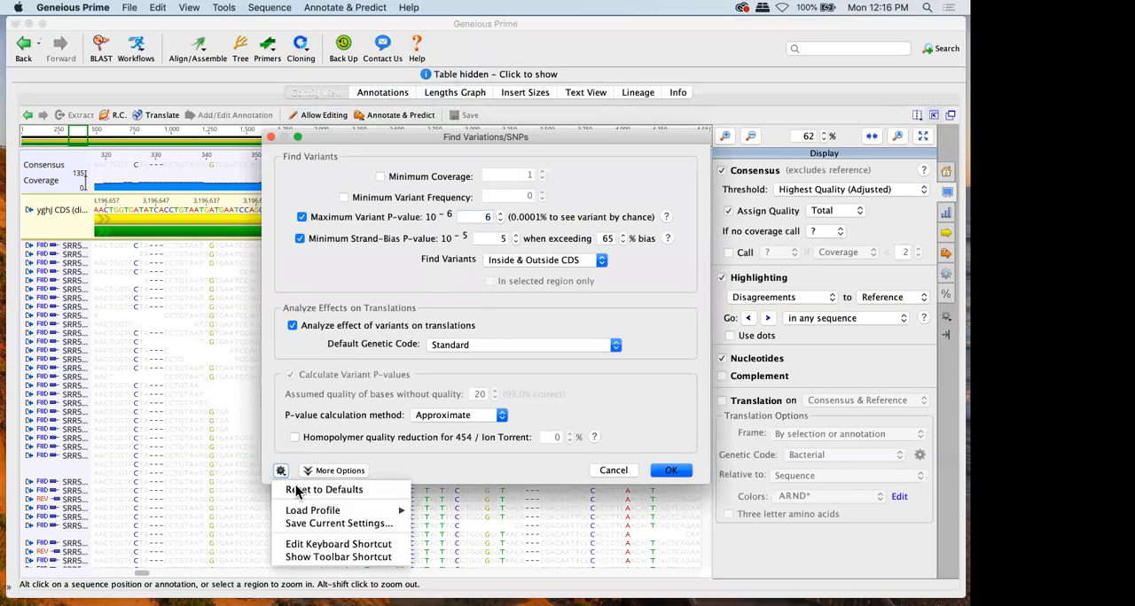
click(298, 490)
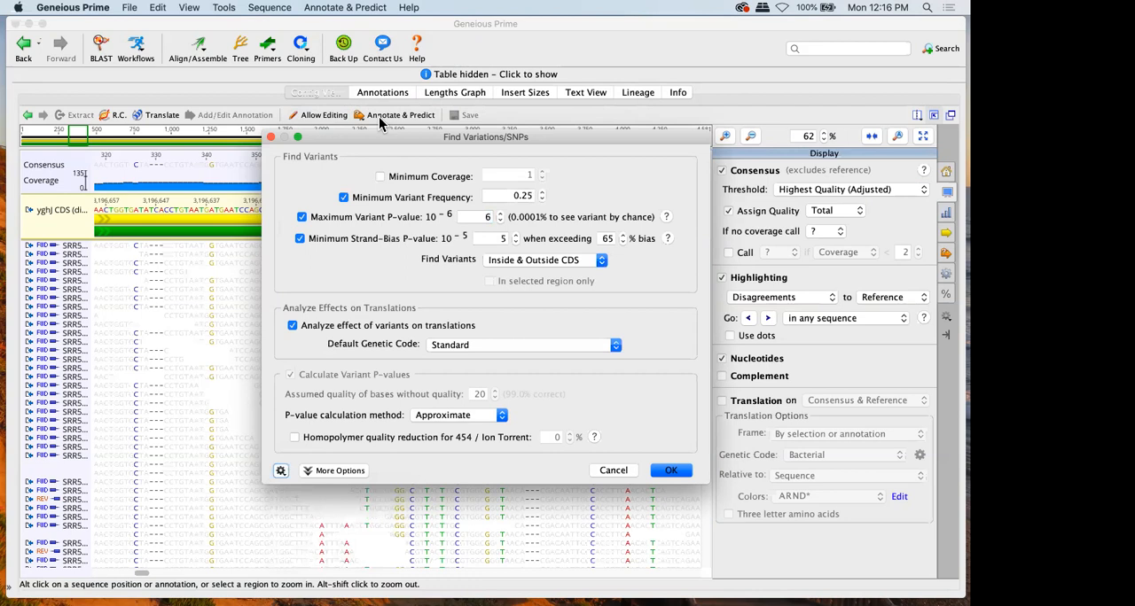
drag(390, 136, 492, 89)
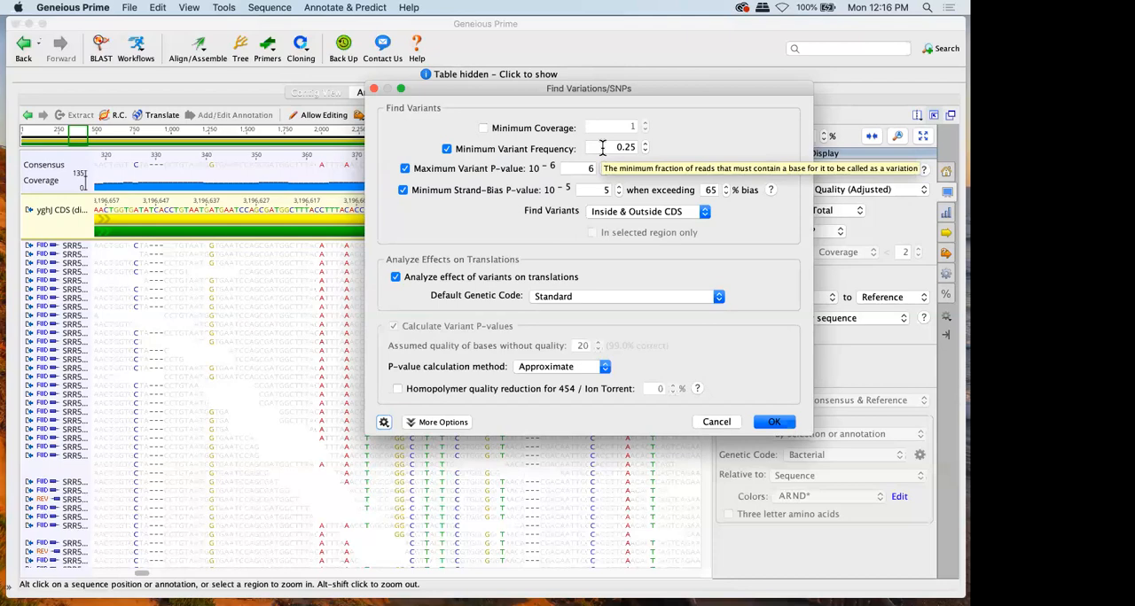
click(775, 423)
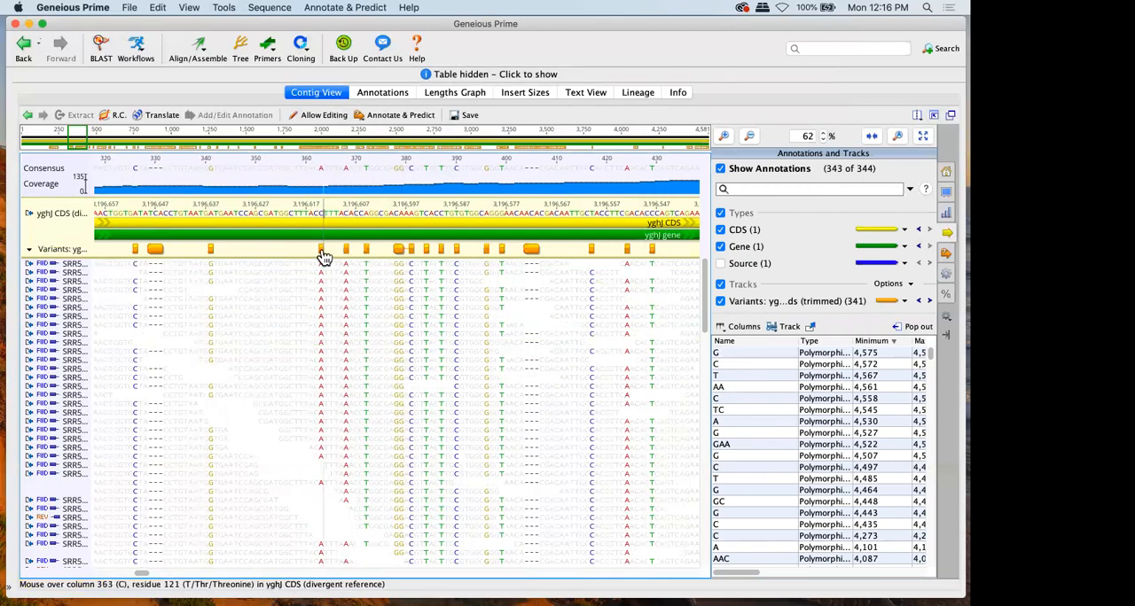
Read the details of the variant at position 363, including its reference nucleotide, change, name, coverage, raw frequency and variant frequency
mouse_move(323, 256)
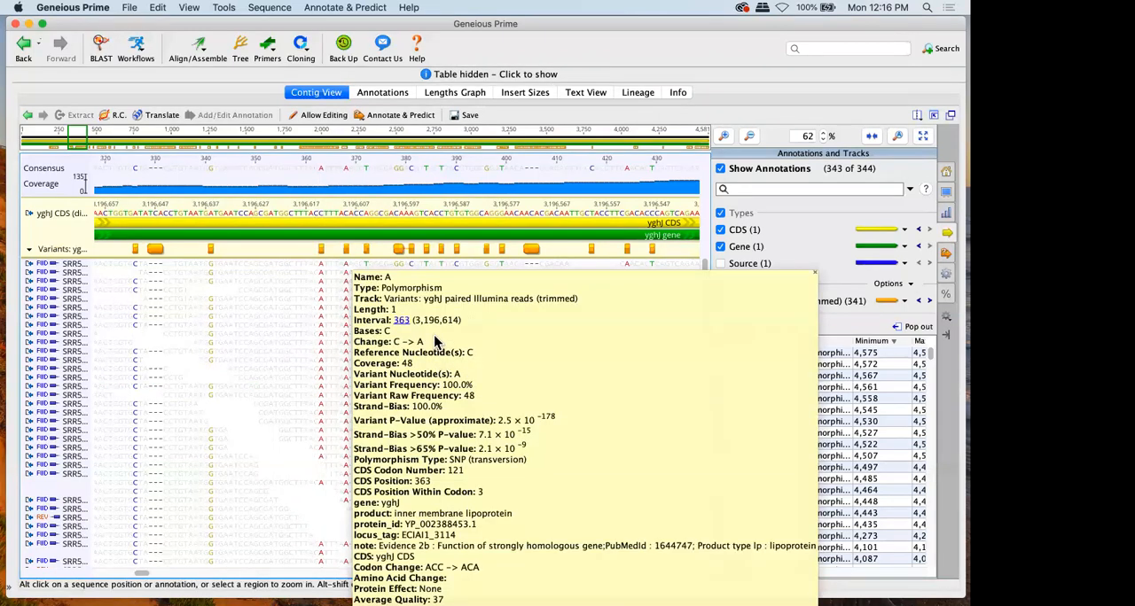
drag(477, 354, 390, 353)
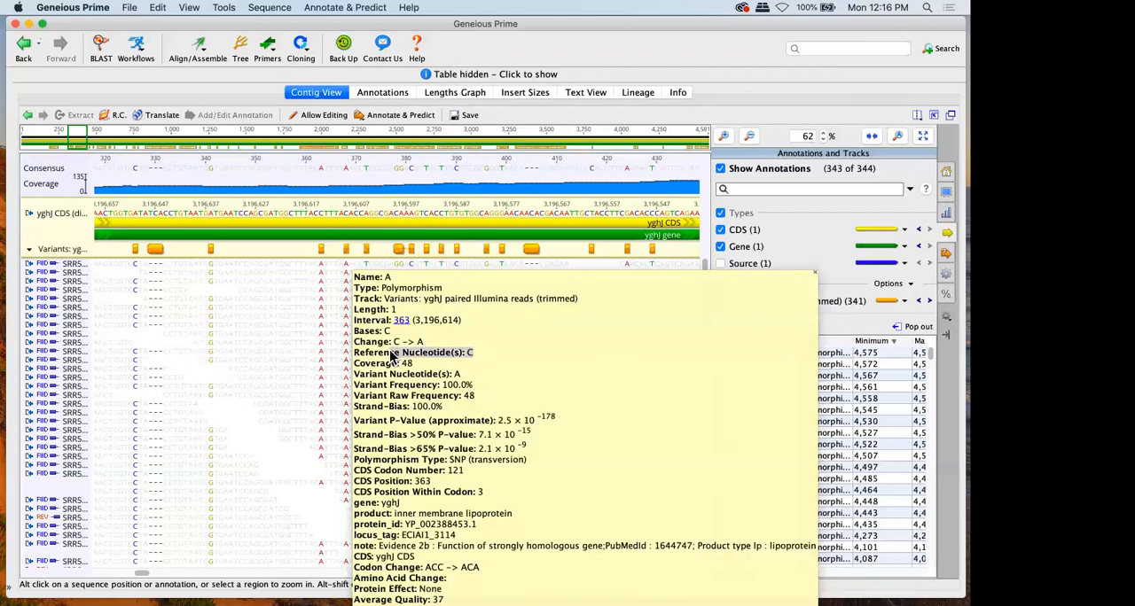
click(394, 331)
triple_click(408, 341)
triple_click(388, 279)
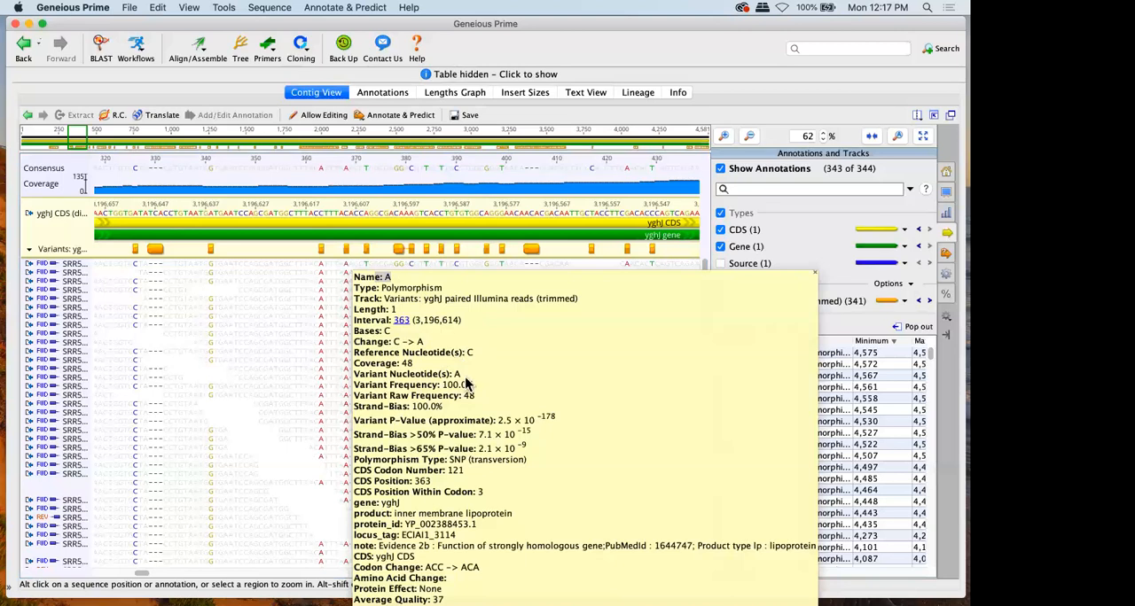
drag(423, 365, 353, 364)
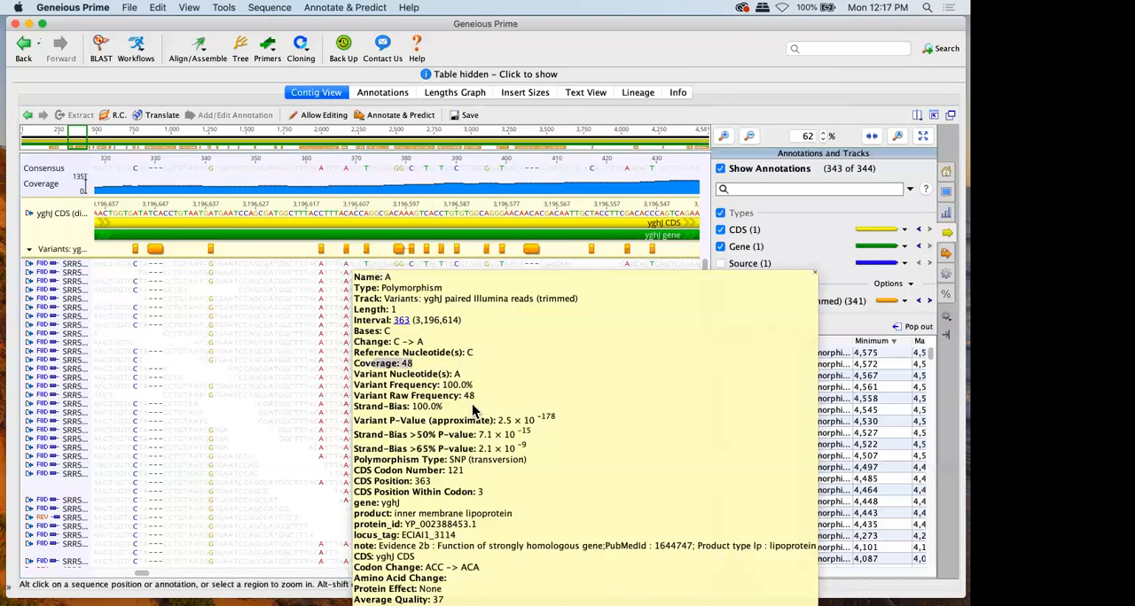
drag(474, 397, 406, 398)
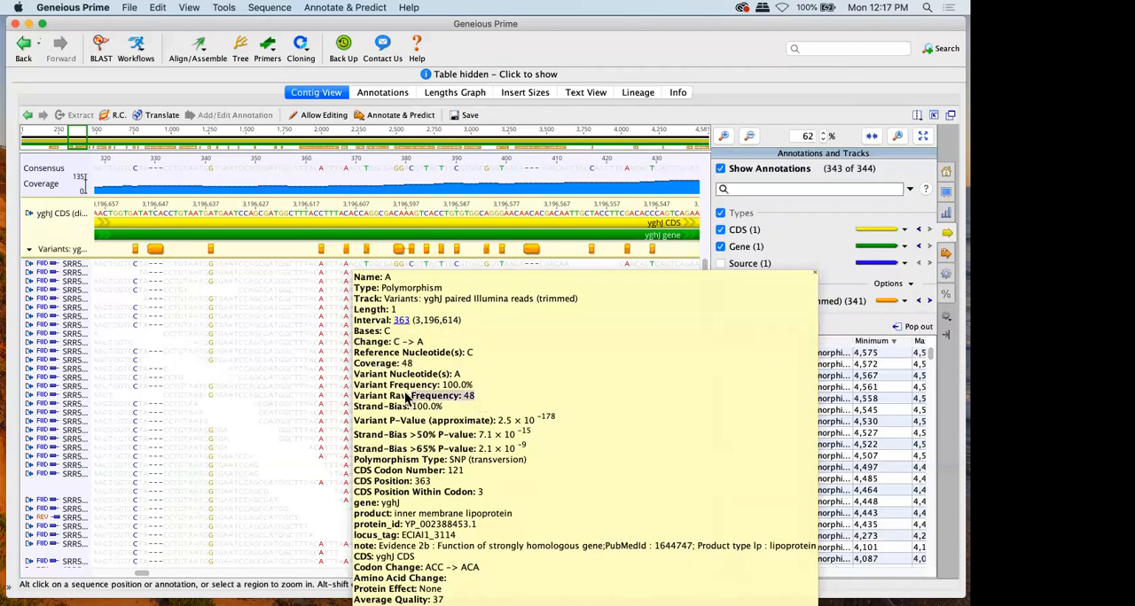
drag(474, 387, 409, 388)
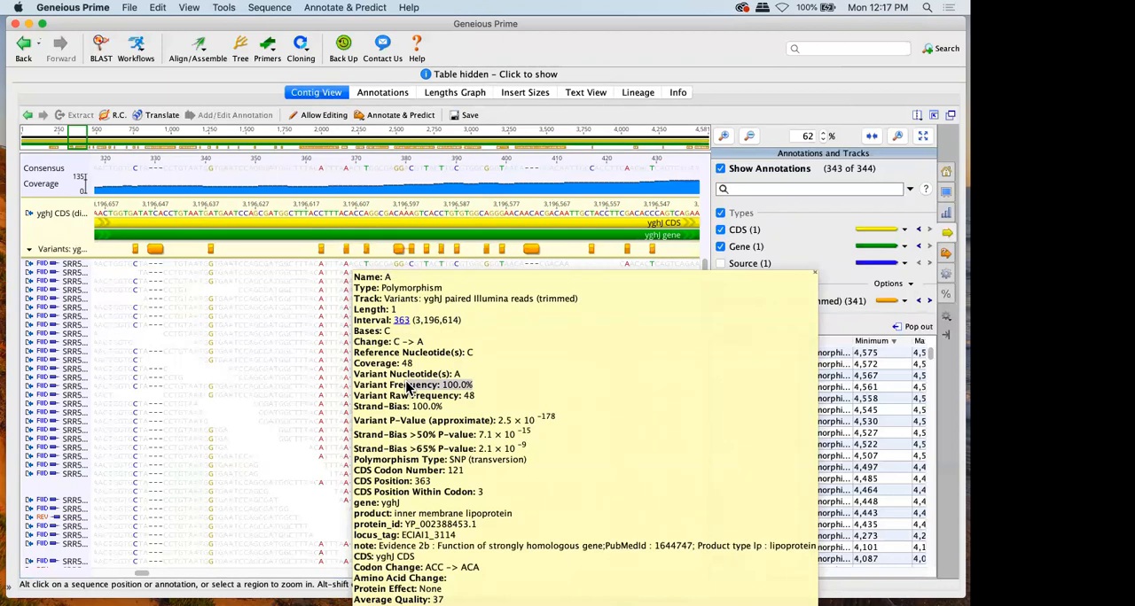
Read the codon change, amino acid change and protein effect of the variant at position 363
key(Escape)
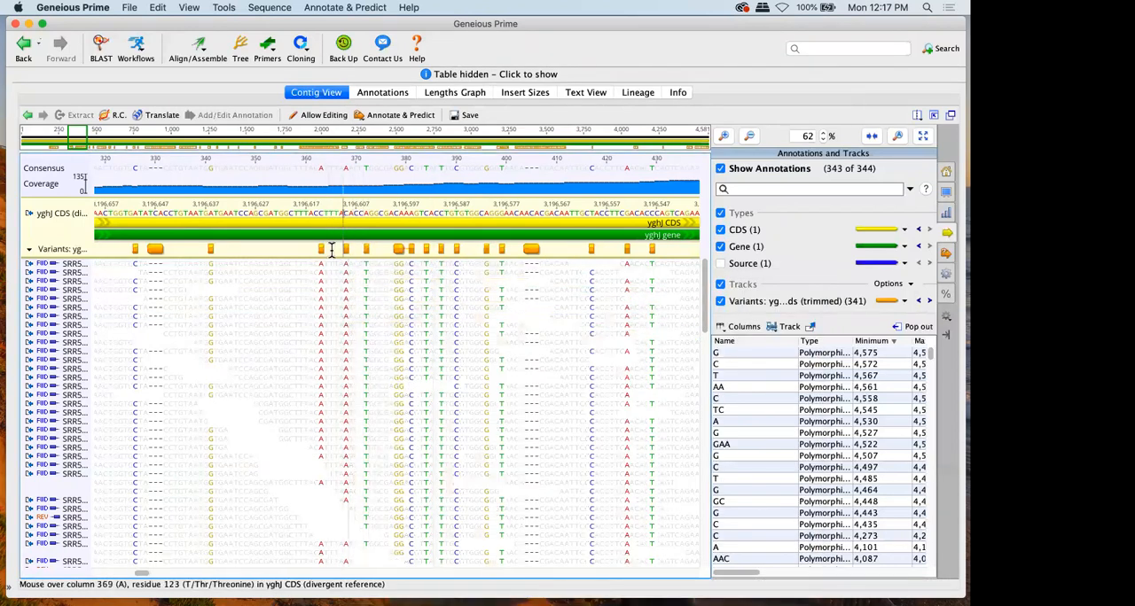
mouse_move(323, 257)
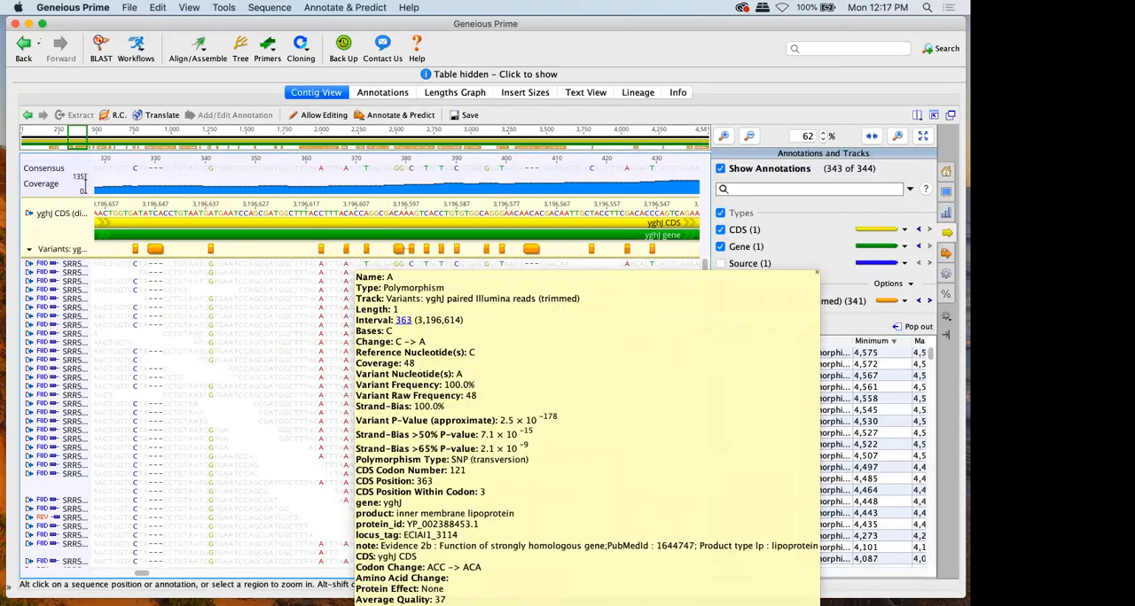
drag(496, 567, 383, 580)
click(463, 584)
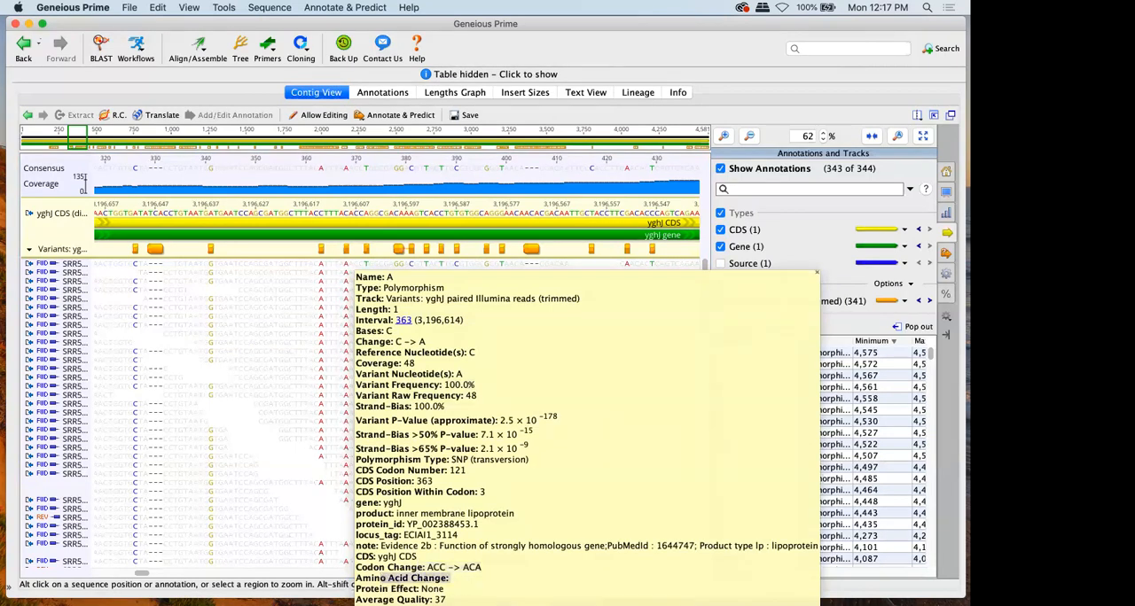
click(385, 580)
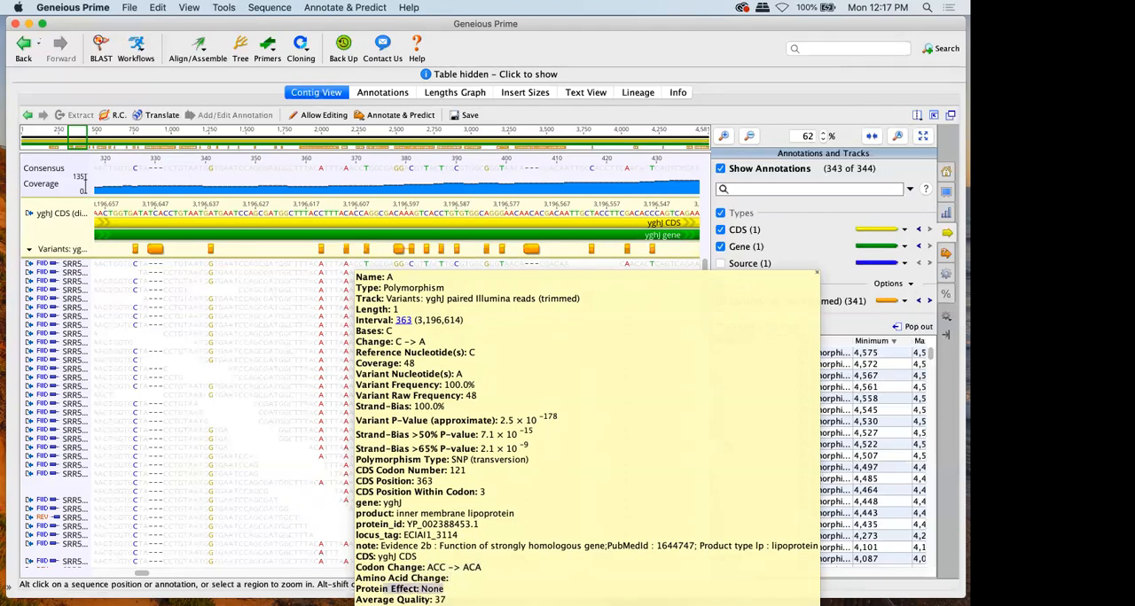
click(240, 403)
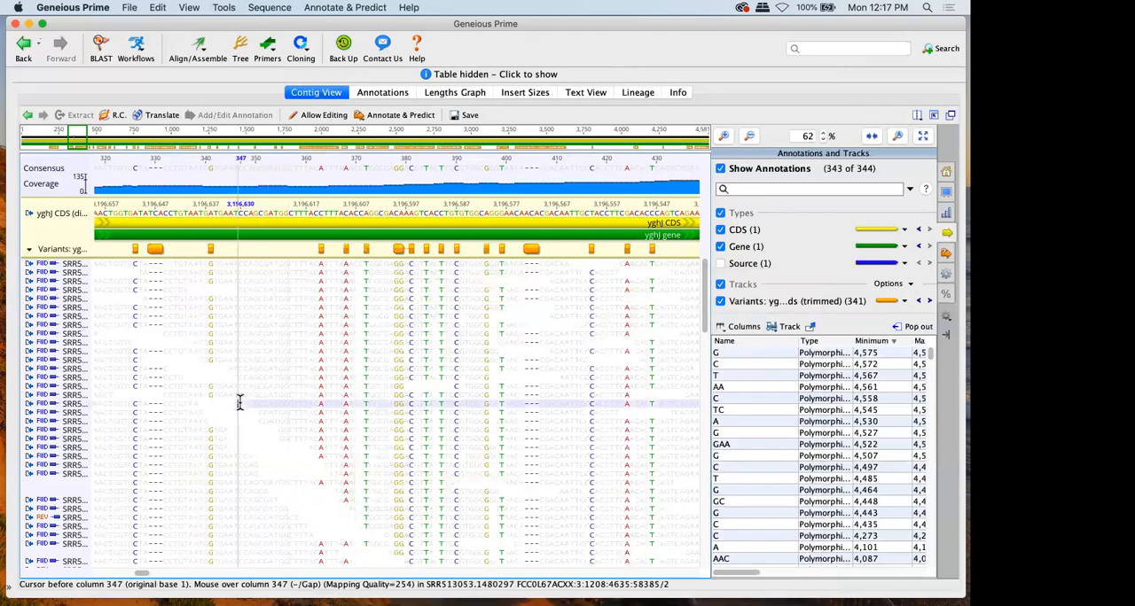
Save the contig with its variants track and split the viewer left/right, showing the Annotations table beside the contig
click(464, 117)
key(Return)
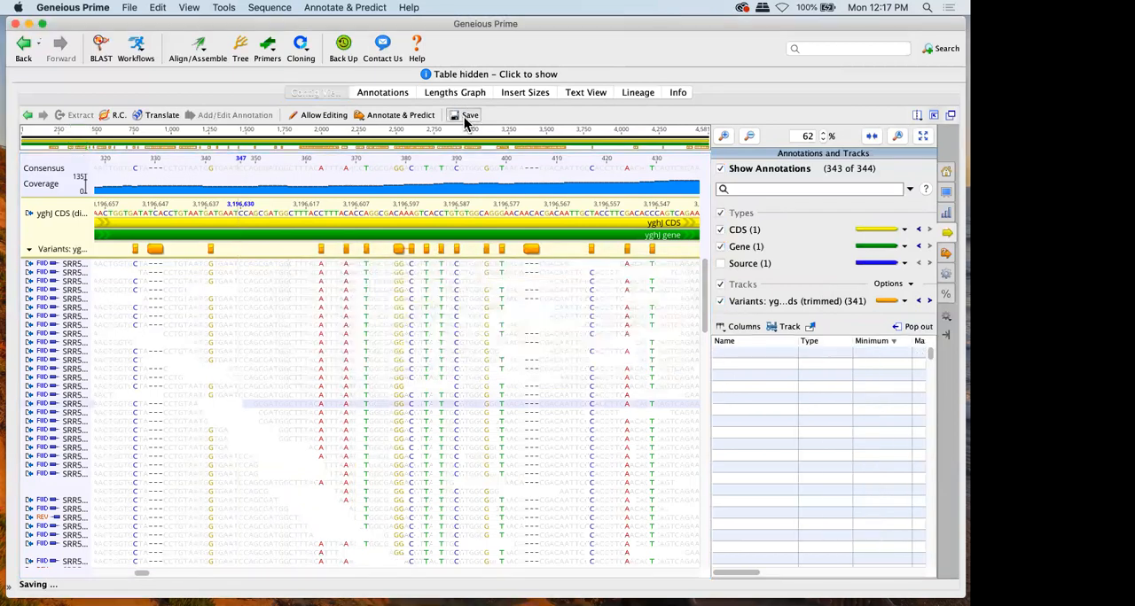
click(920, 117)
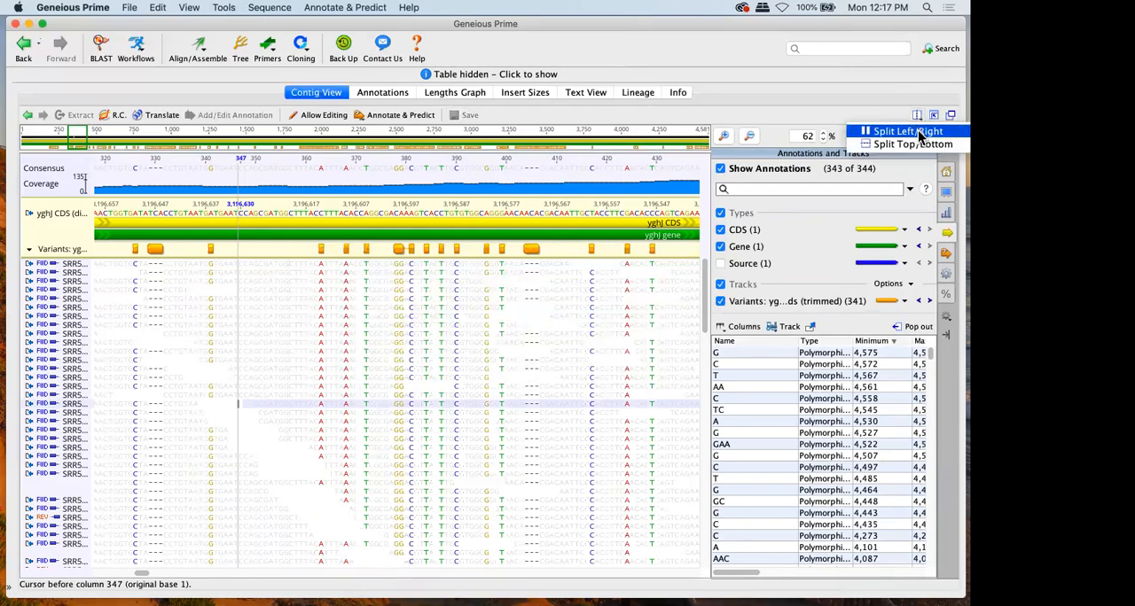
click(918, 132)
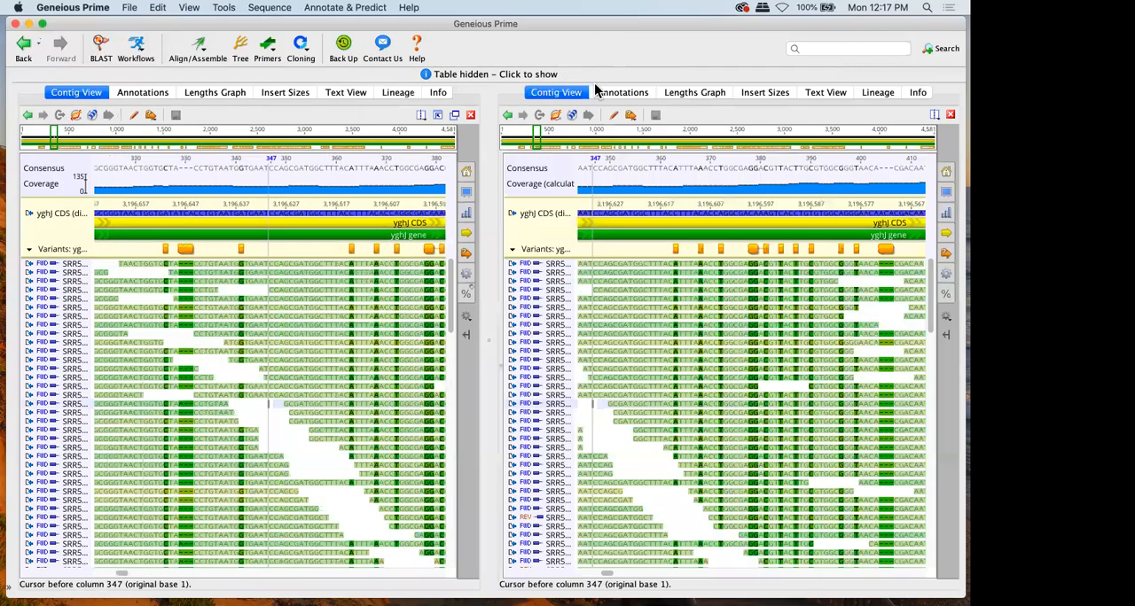
click(621, 92)
scroll(292, 301, right, 1)
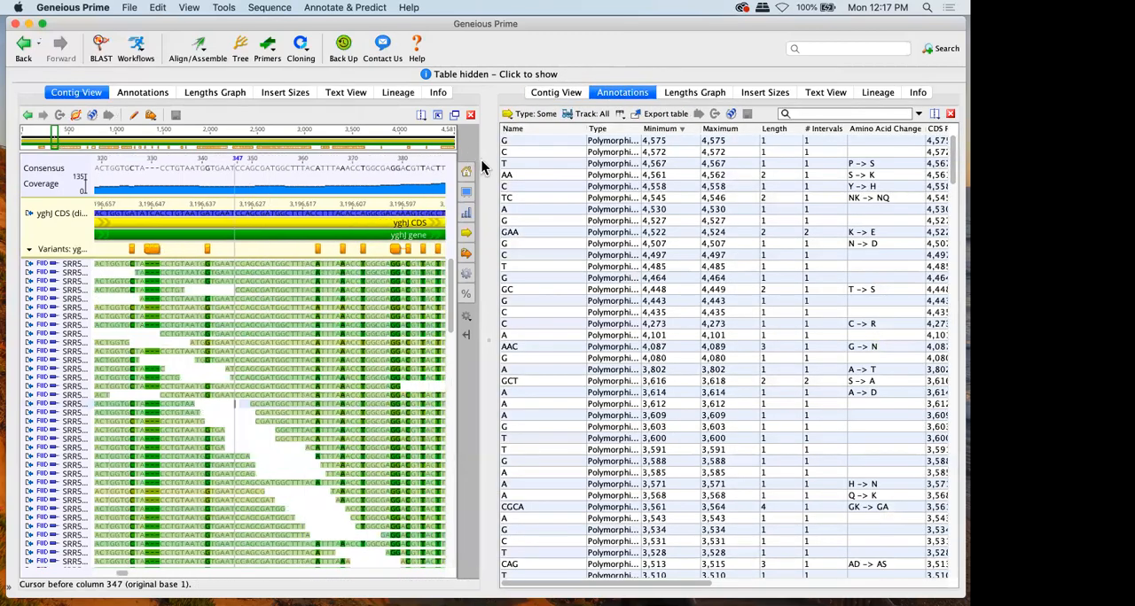
Switch the contig pane to the plain colored-letter ACGT scheme and collapse its general display settings
click(466, 170)
click(348, 171)
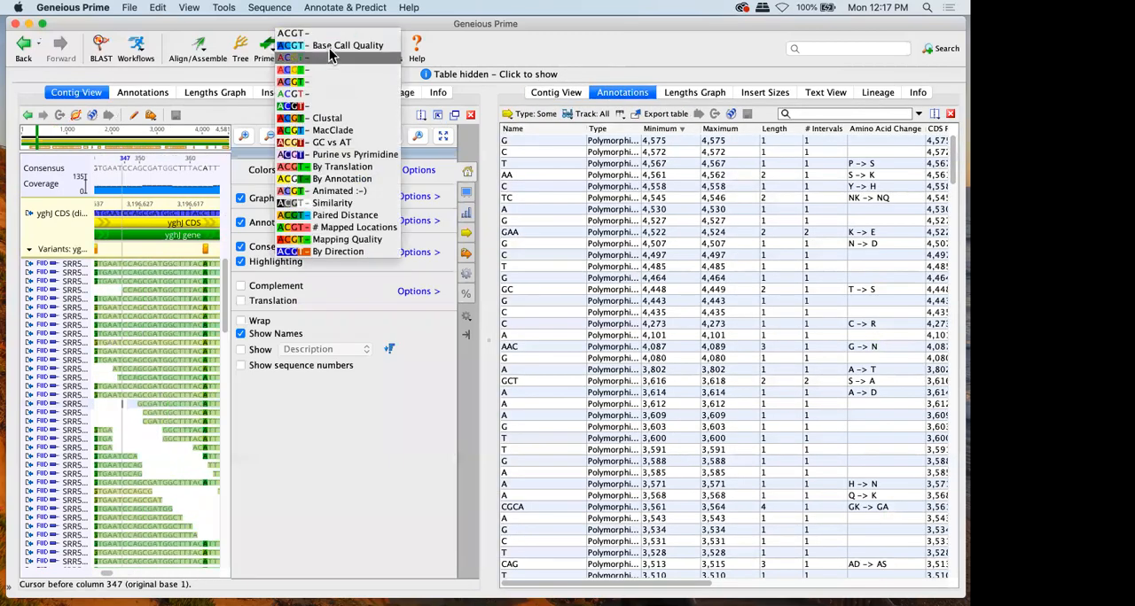
click(330, 59)
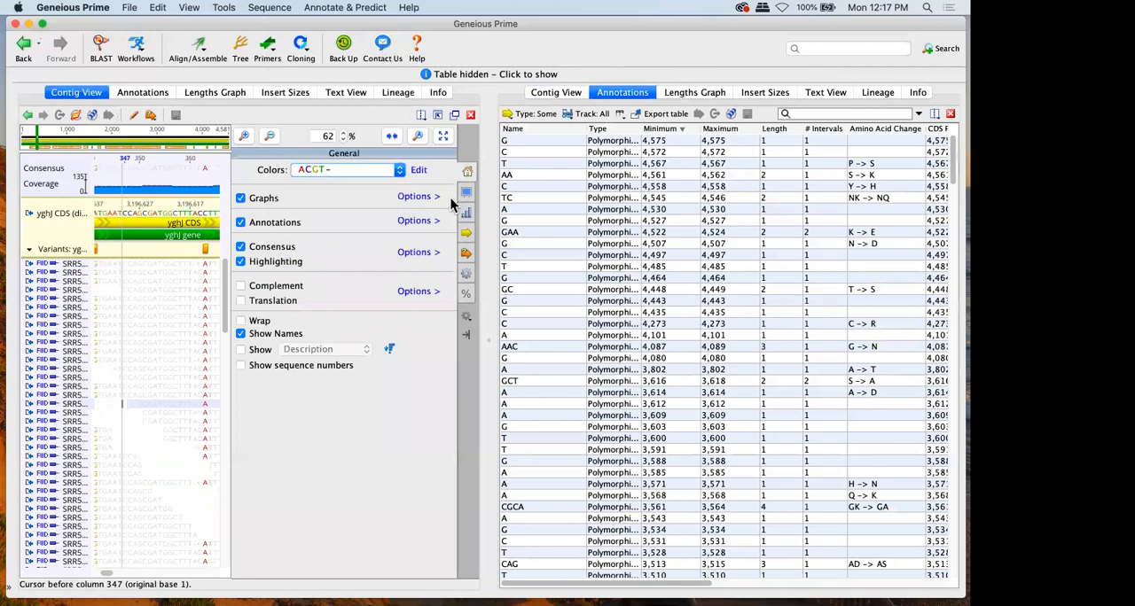
click(467, 172)
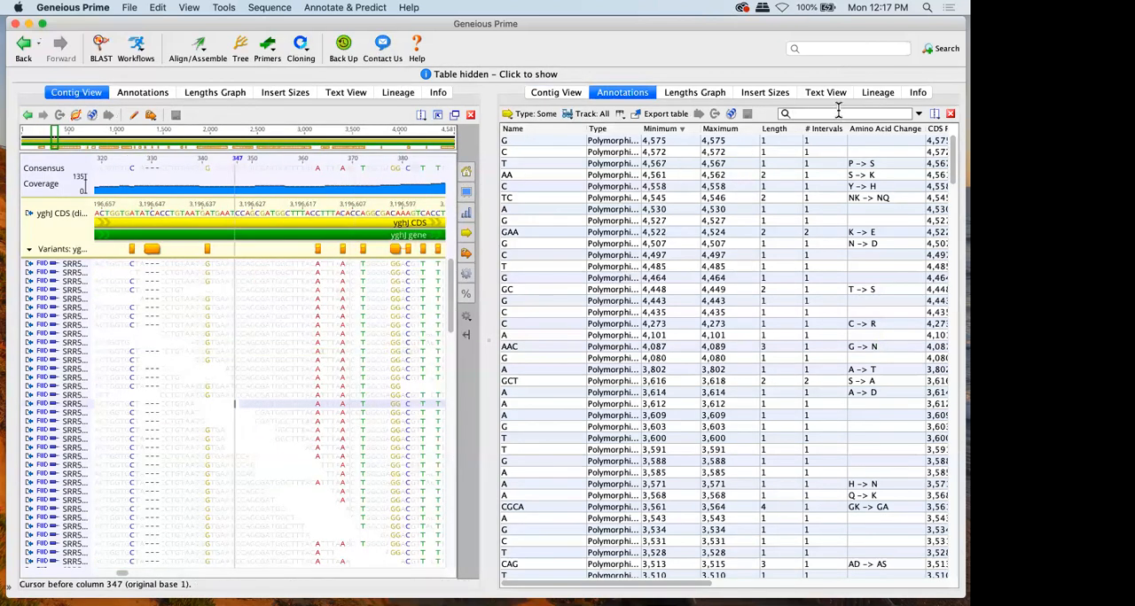
Filter the annotations table for "substitution" and locate several of the listed variants in the contig
scroll(751, 237, right, 5)
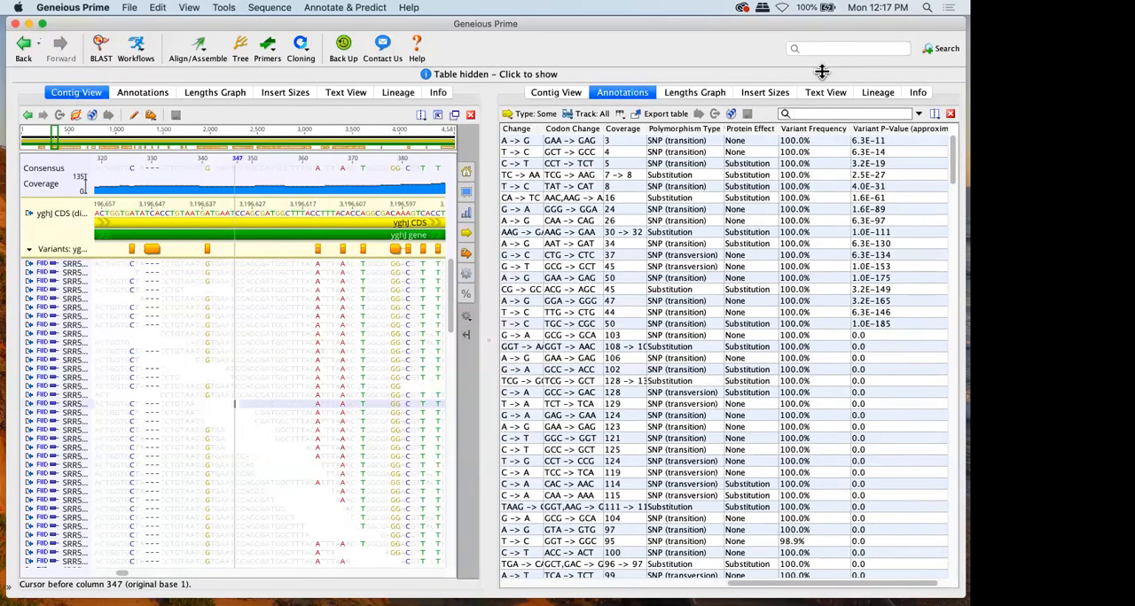
text(substitution)
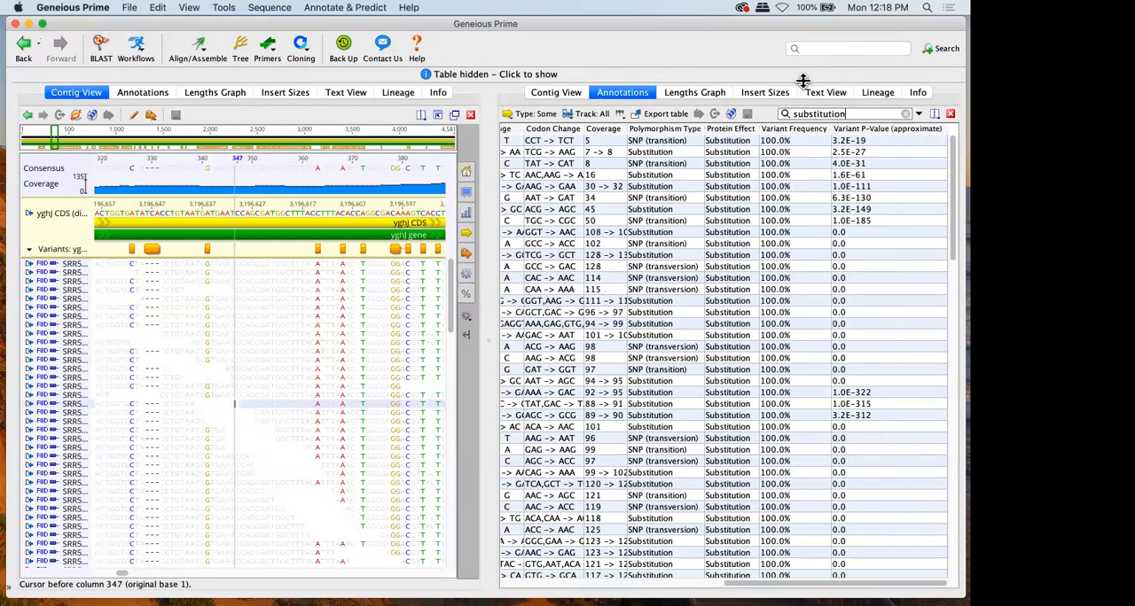
click(542, 267)
click(537, 358)
click(544, 461)
click(548, 518)
Filter the annotations table for "frame" and for "exten", and clear the filter
double_click(855, 111)
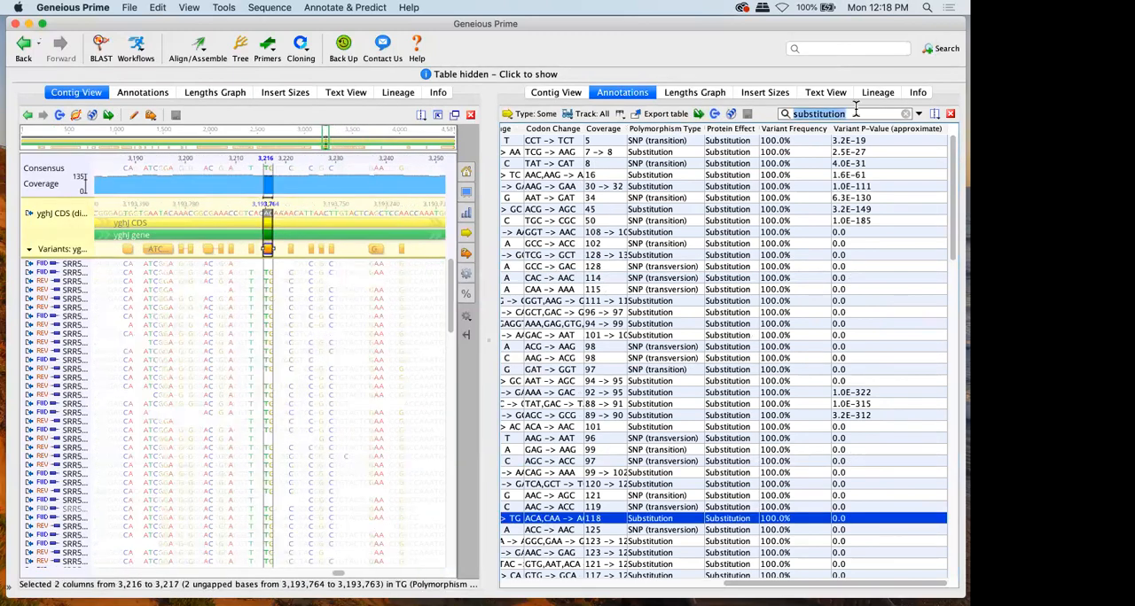
text(frame)
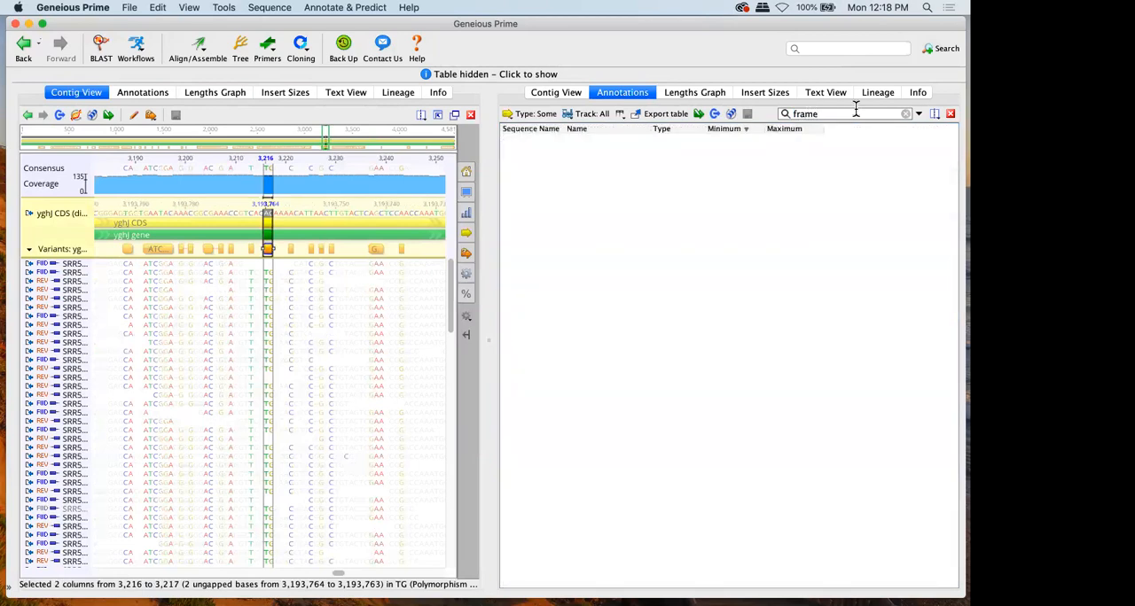
double_click(856, 111)
text(exten)
double_click(855, 111)
key(BackSpace)
View the file formats for exporting the annotations table without exporting it, and close the split annotations view
click(672, 114)
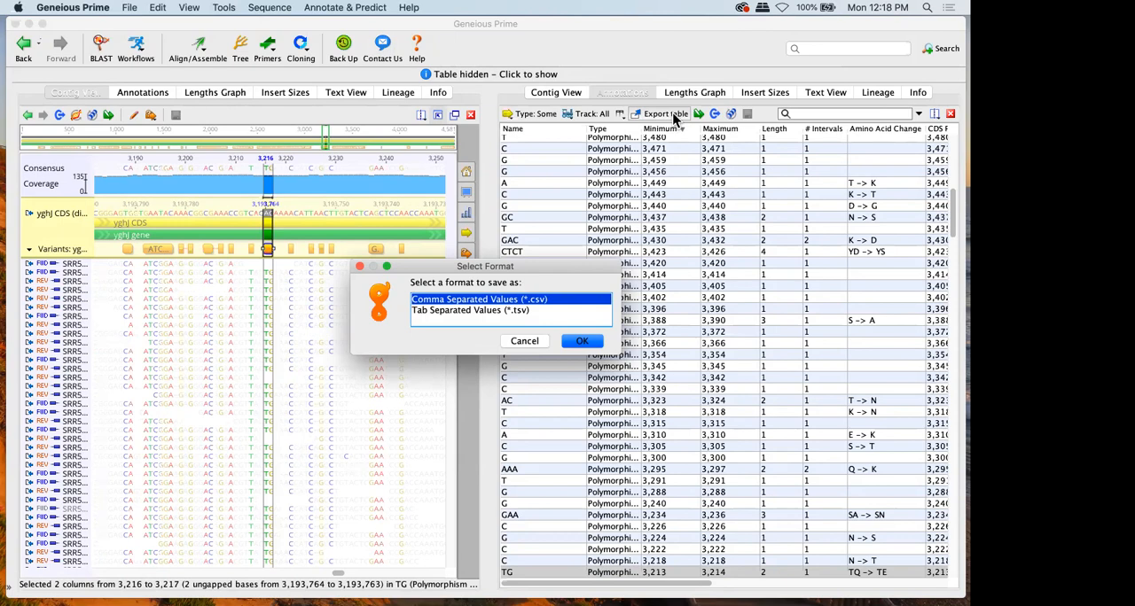
click(524, 341)
click(949, 114)
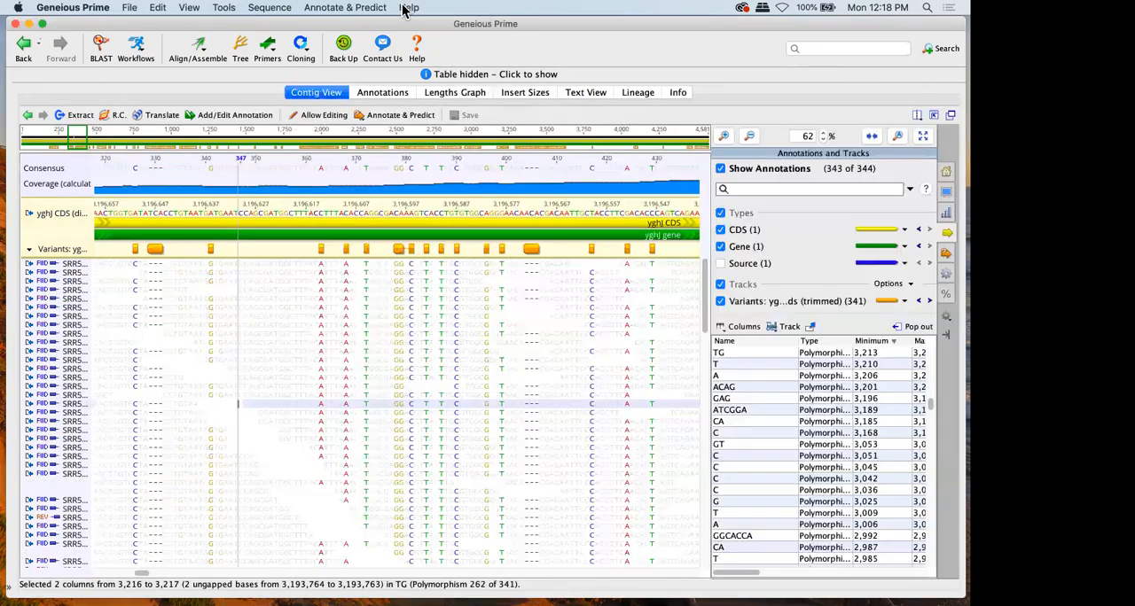
click(364, 8)
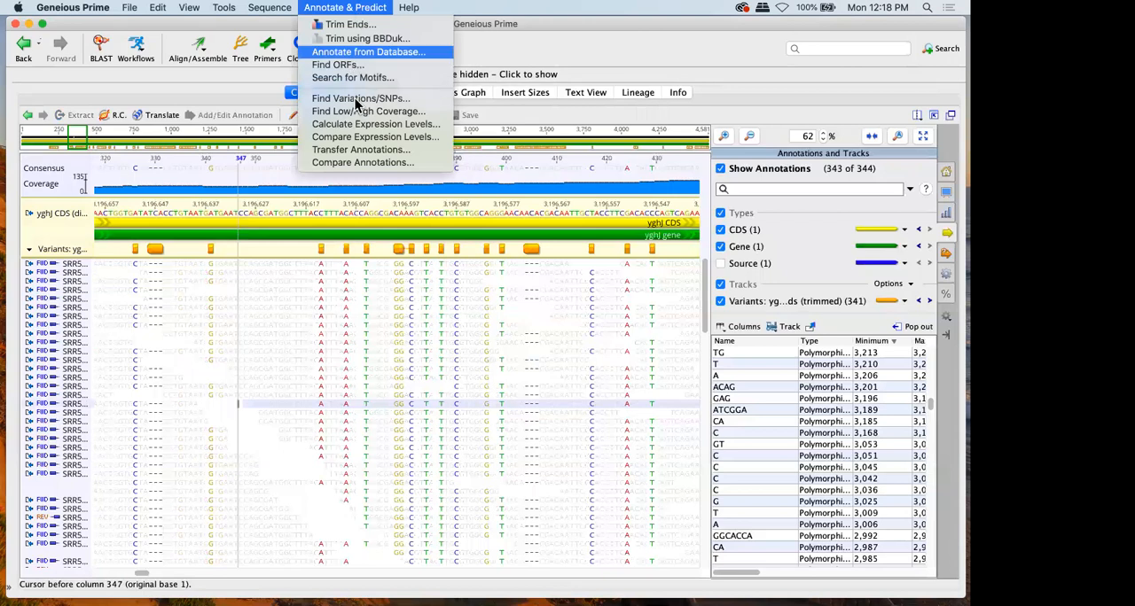
click(334, 250)
Start a new workflow from the workflow manager and add the Trim using BBDuk operation as its first step
click(136, 49)
click(168, 75)
click(626, 144)
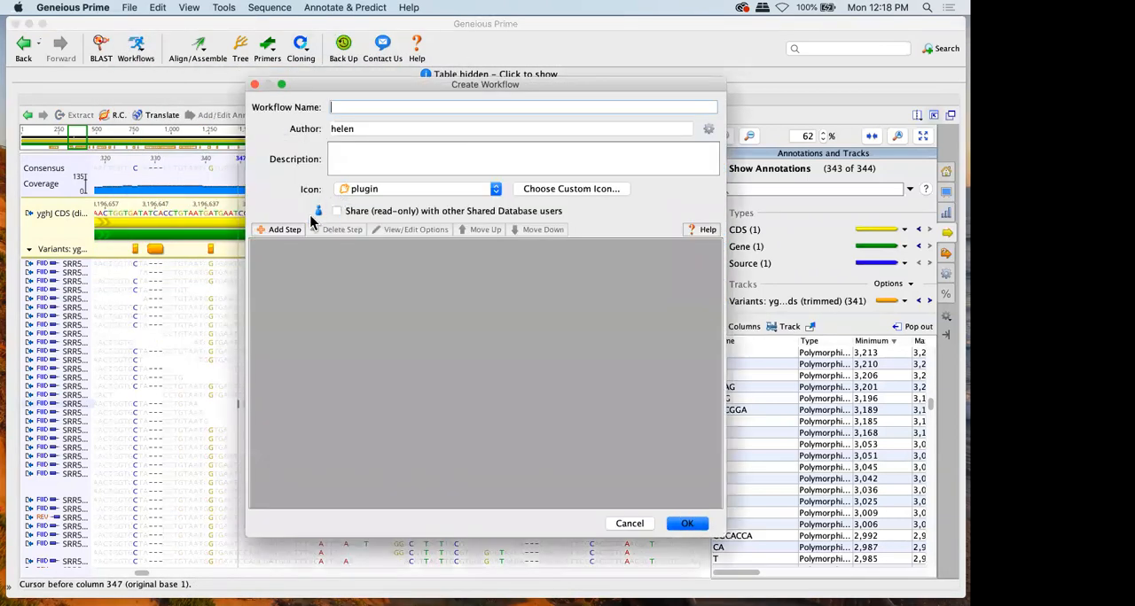
click(302, 229)
click(305, 248)
text(trim)
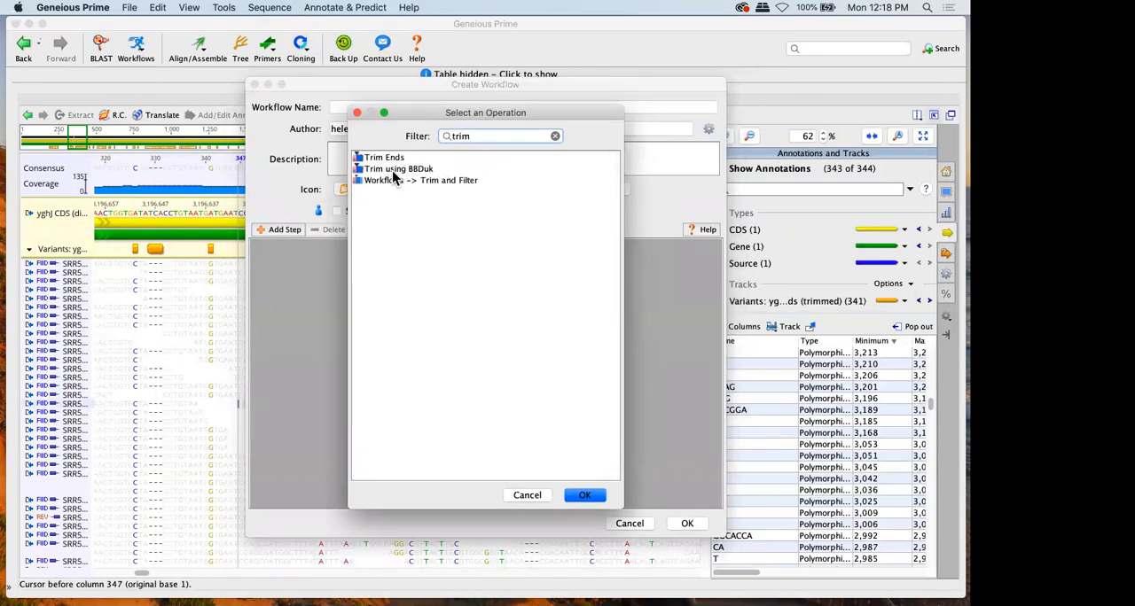
click(396, 170)
double_click(395, 174)
Add the Align/Assemble Map to Reference operation as the workflow's second step
click(292, 229)
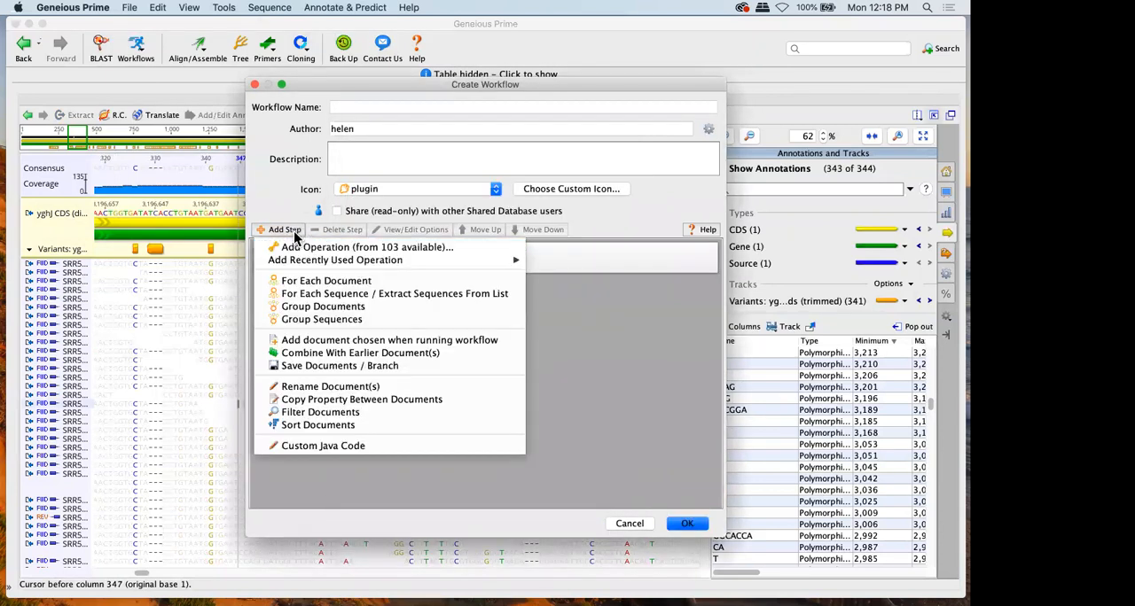
click(299, 247)
text(map)
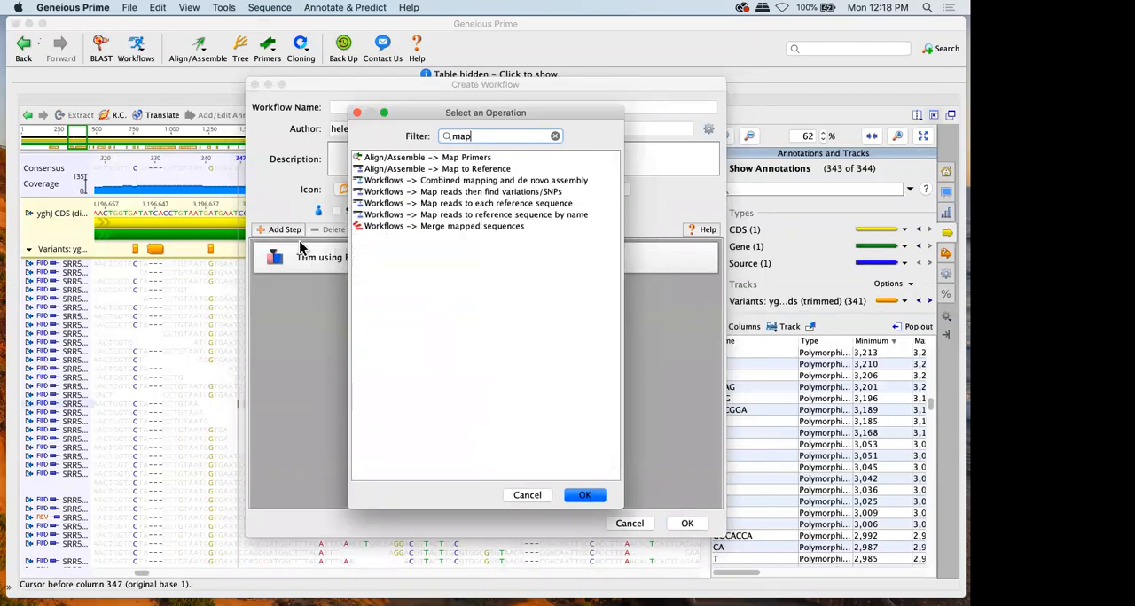
double_click(431, 168)
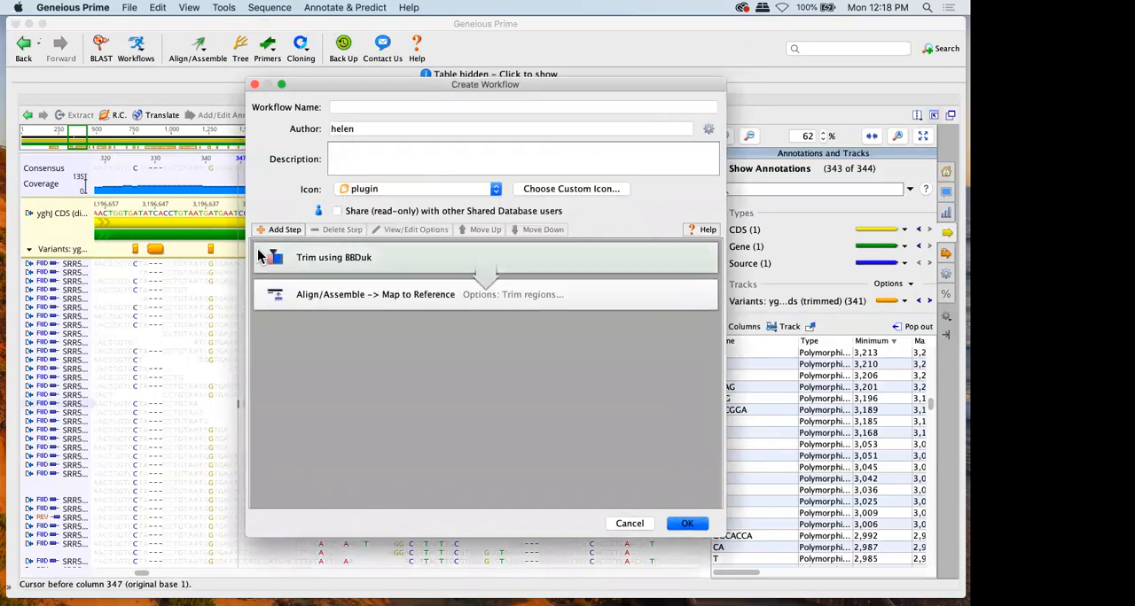
Add the Find Variations/SNPs operation as the workflow's third step, and discard the new workflow
click(282, 229)
click(297, 249)
text(fi)
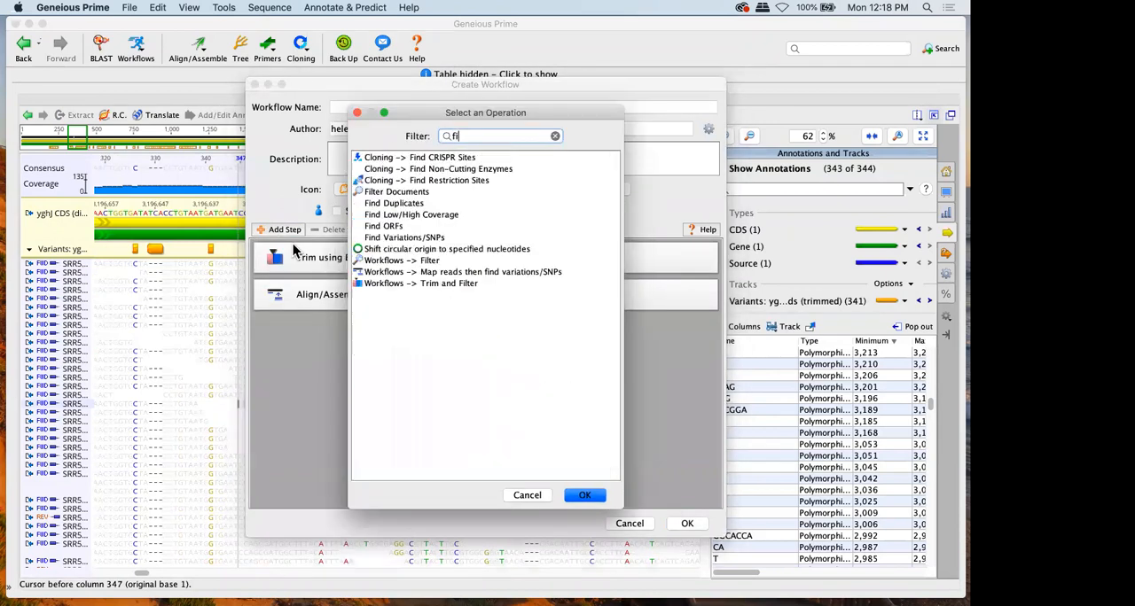
double_click(430, 235)
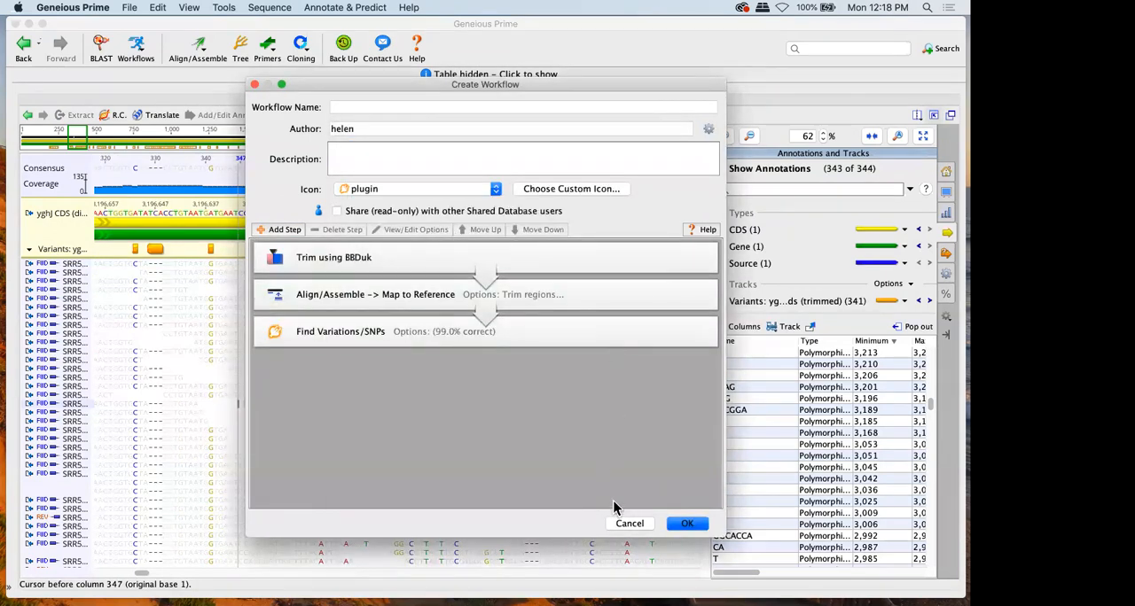
click(630, 524)
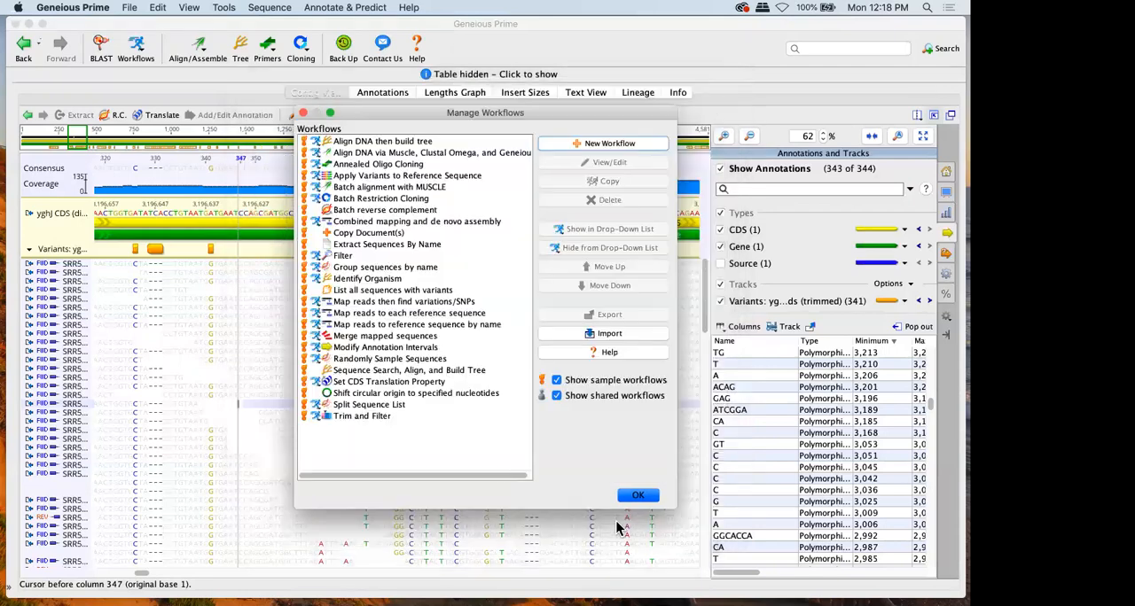
click(635, 493)
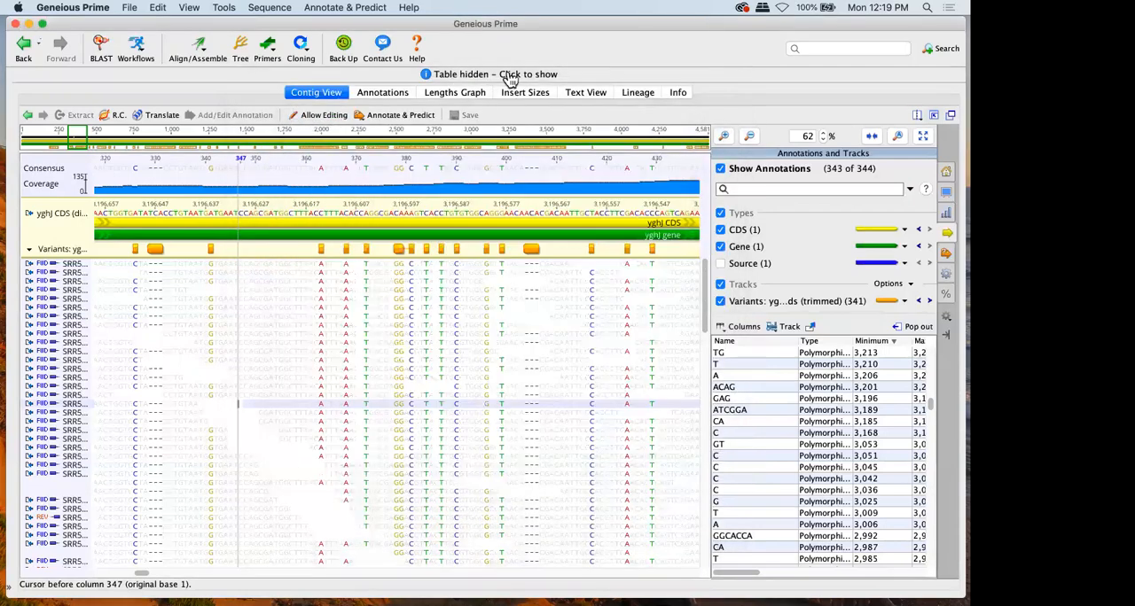
Show the hidden document table and return to the trimmed yghJ Illumina reads contig in the E. NGS folder
click(507, 73)
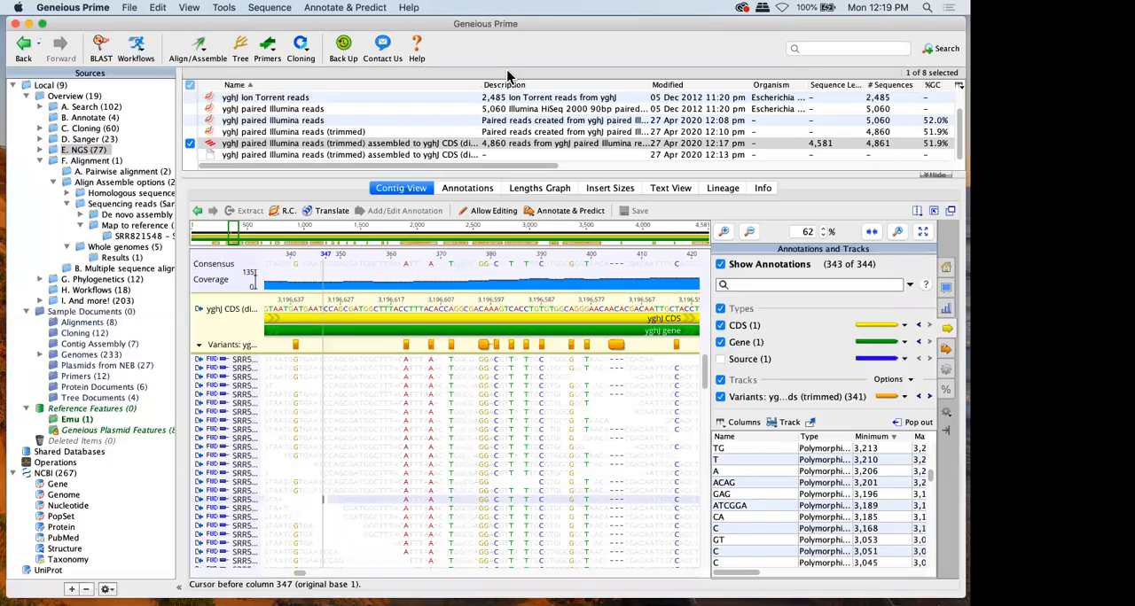
click(135, 249)
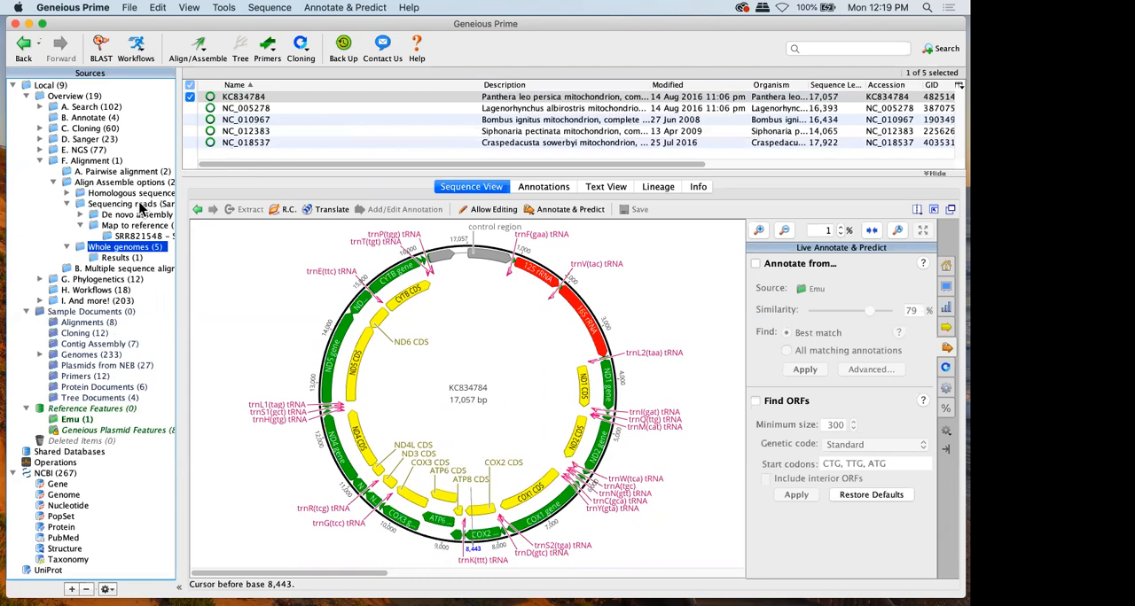
click(88, 150)
click(414, 188)
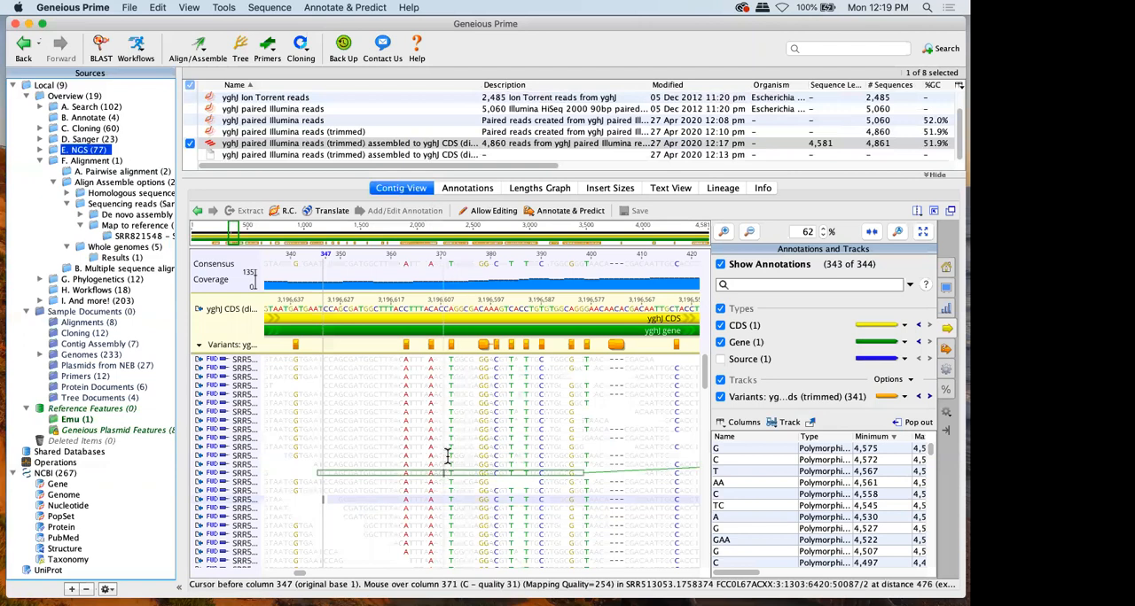
click(452, 420)
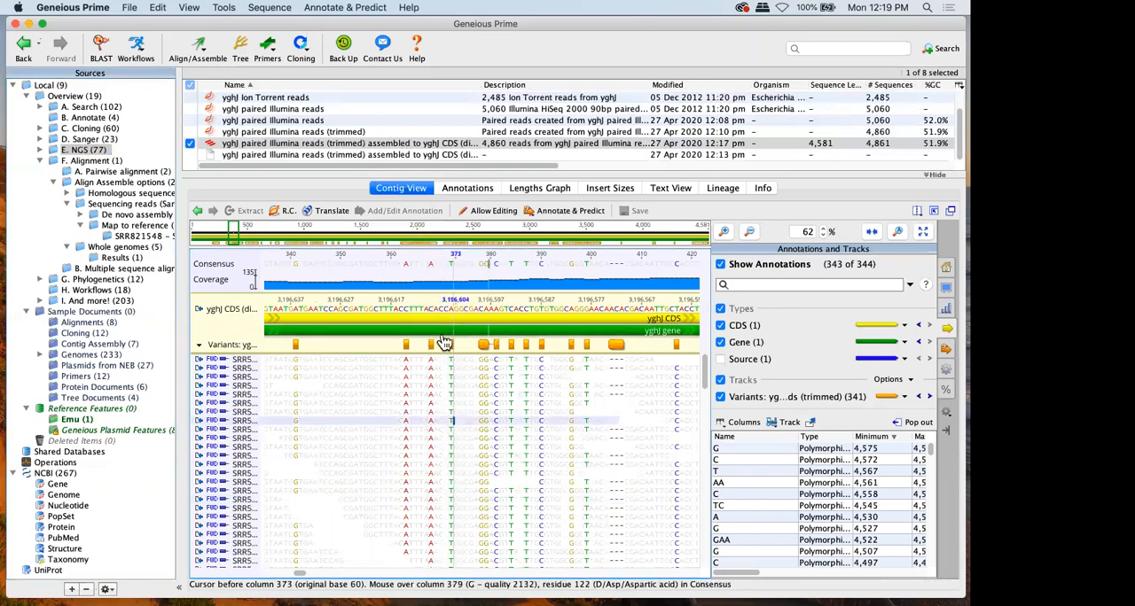
In the Find Variations/SNPs settings, switch the minimum variant frequency, maximum variant P-value and minimum strand-bias P-value filters off and back on
click(333, 9)
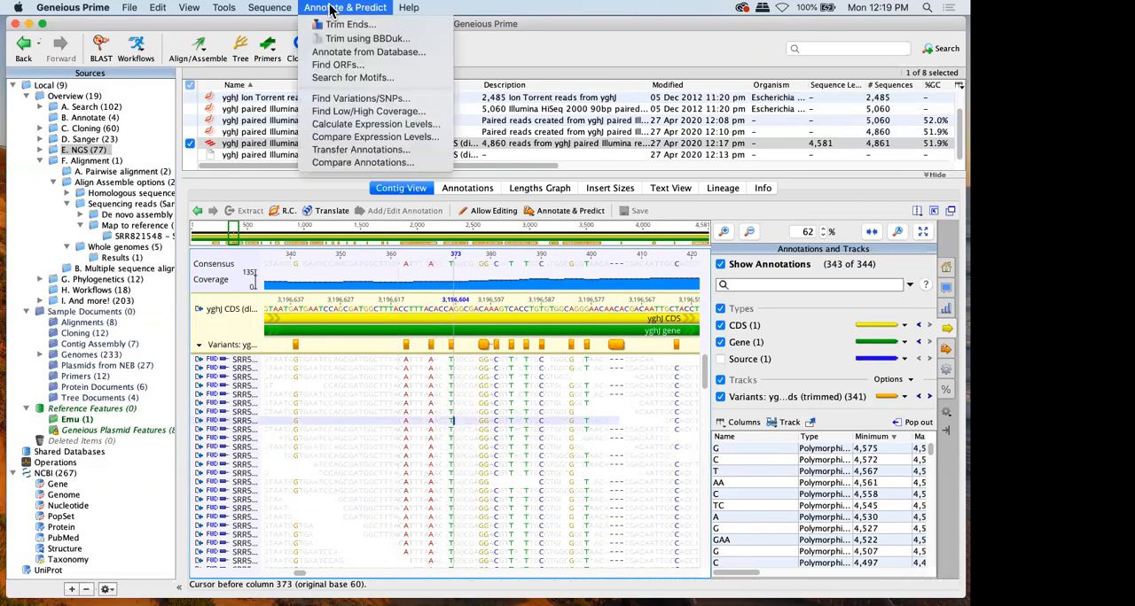
click(359, 98)
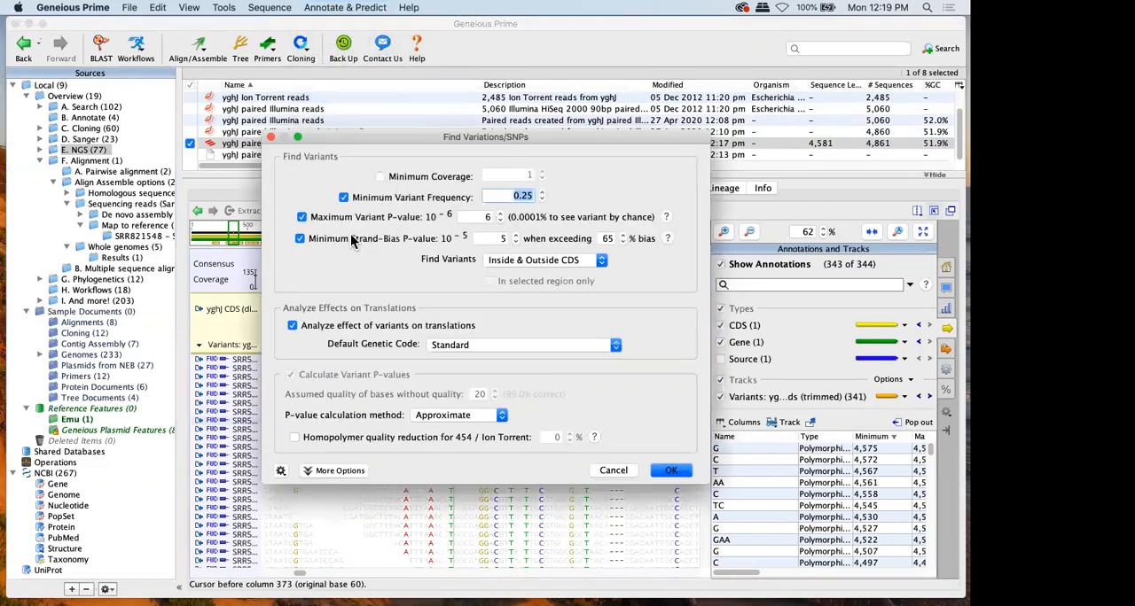
click(376, 197)
click(364, 217)
click(359, 238)
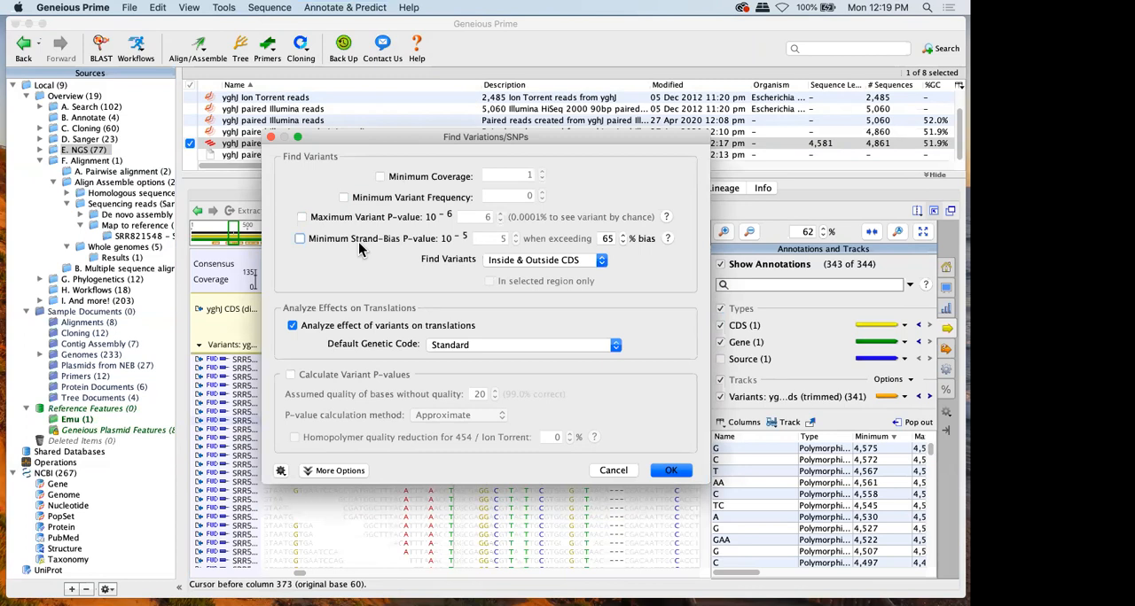
click(358, 239)
click(367, 216)
click(374, 198)
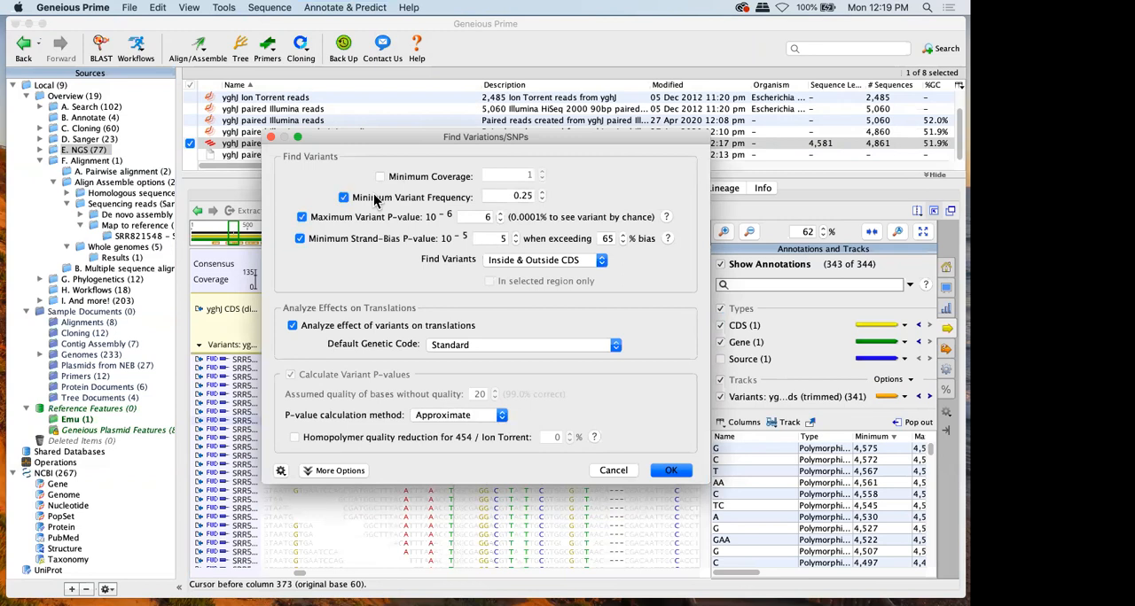
Cancel the Find Variations/SNPs settings, install the FreeBayes Variant Finder plugin and close the preferences
drag(413, 142, 448, 107)
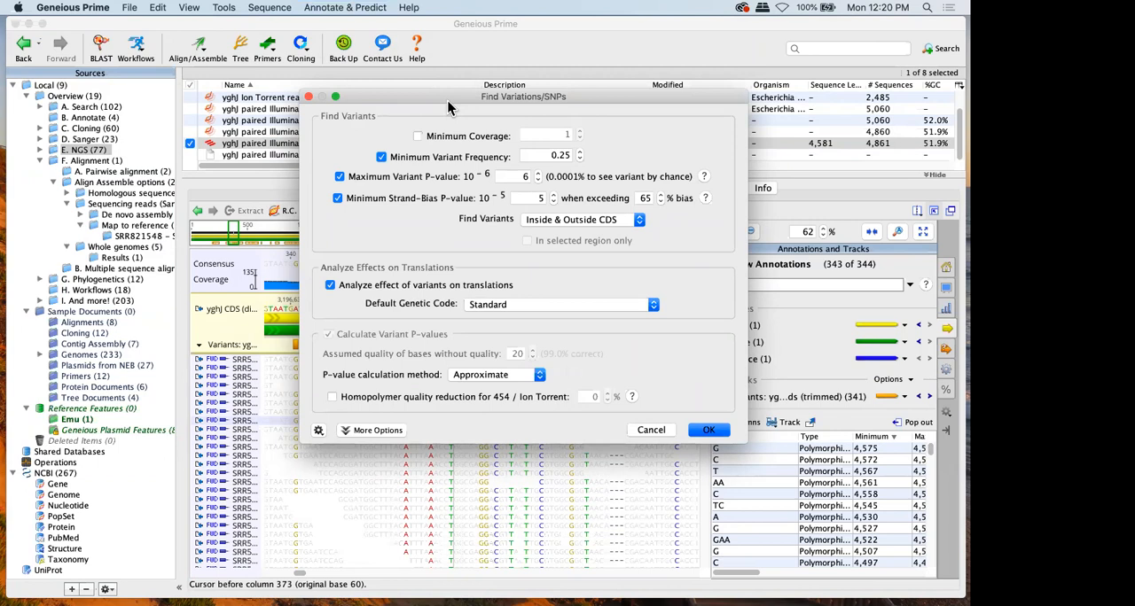
click(650, 430)
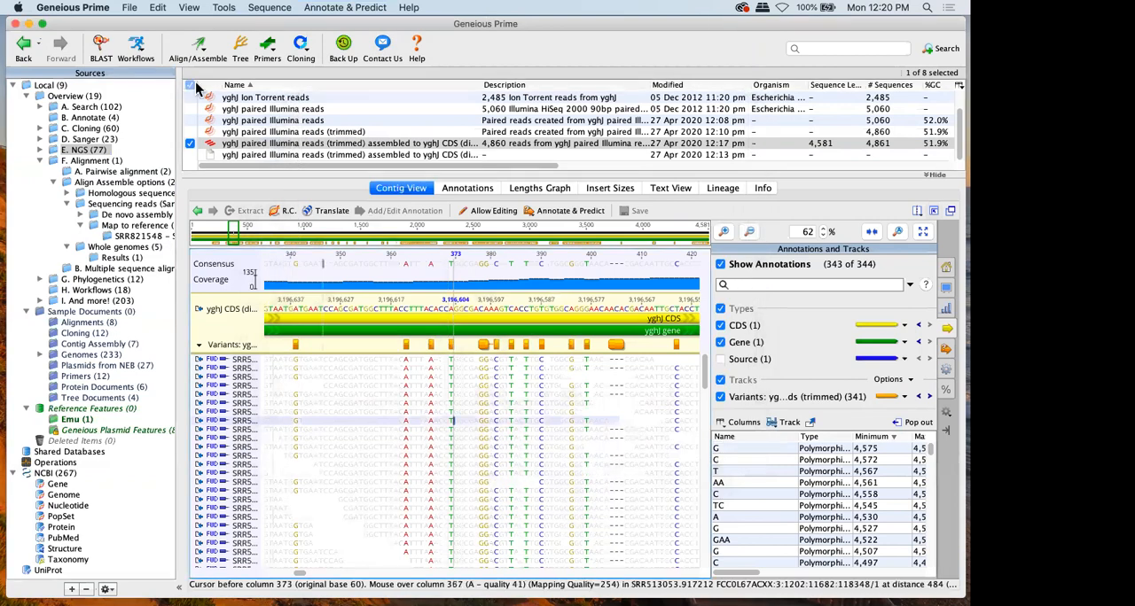
click(223, 9)
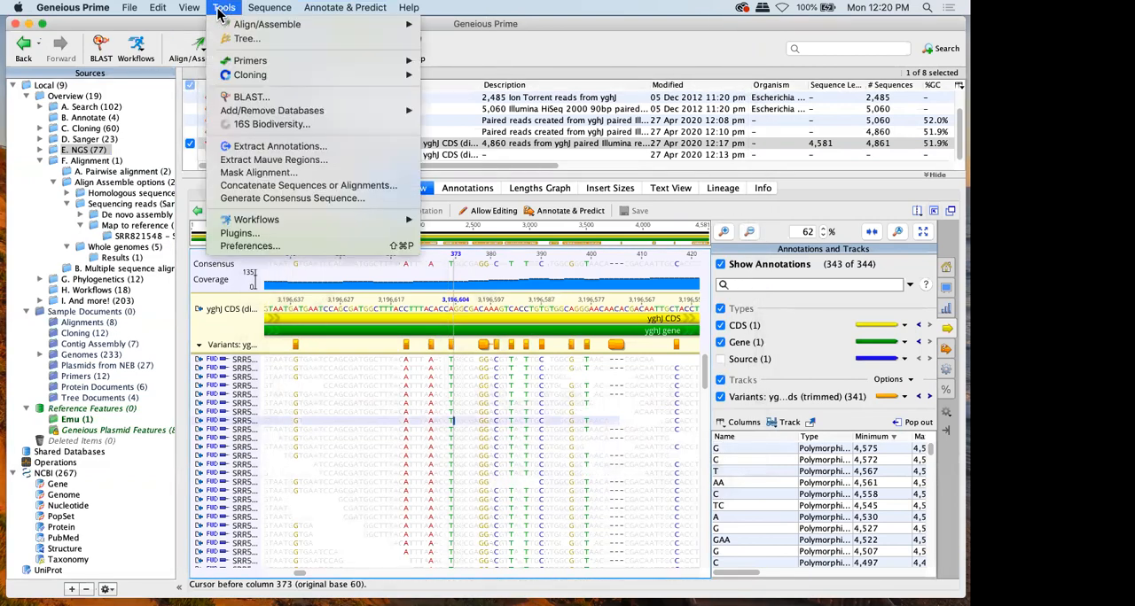
click(259, 233)
scroll(329, 197, down, 6)
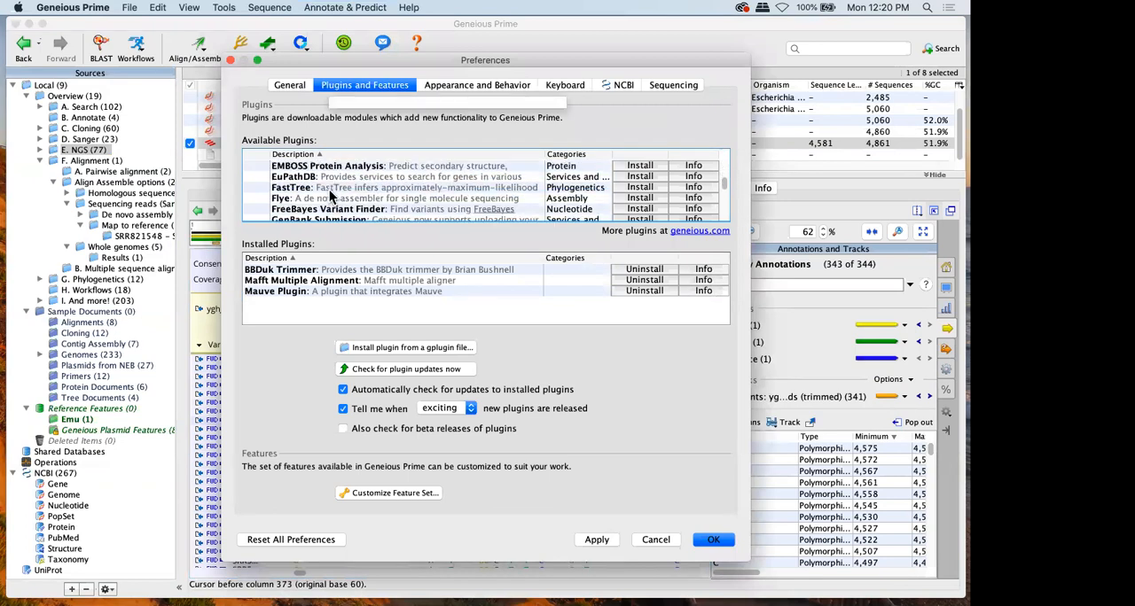
scroll(330, 197, down, 1)
click(640, 197)
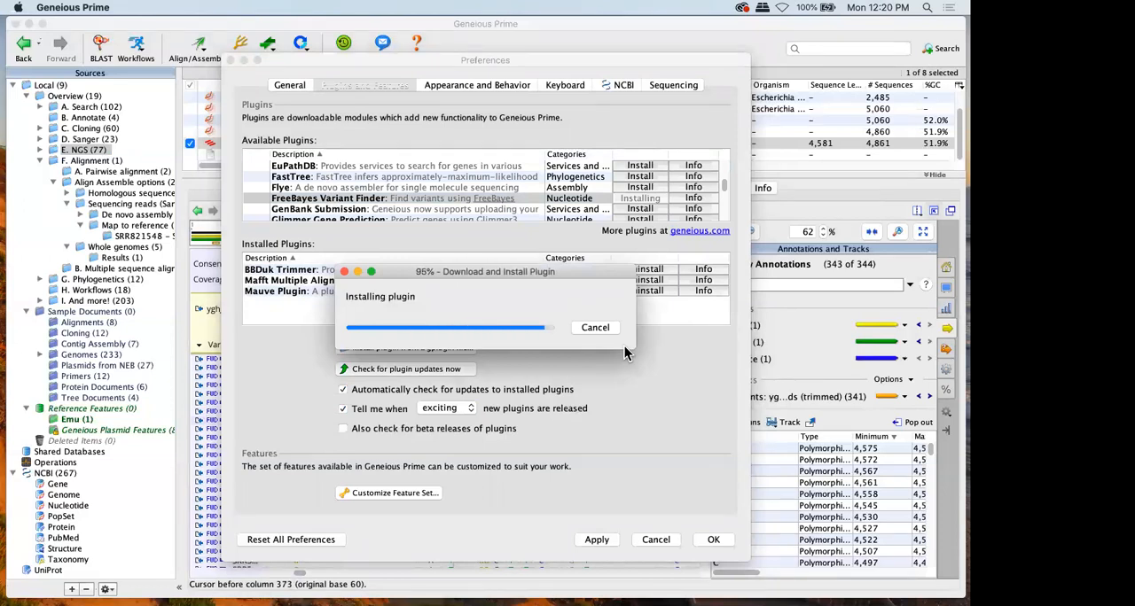
click(570, 335)
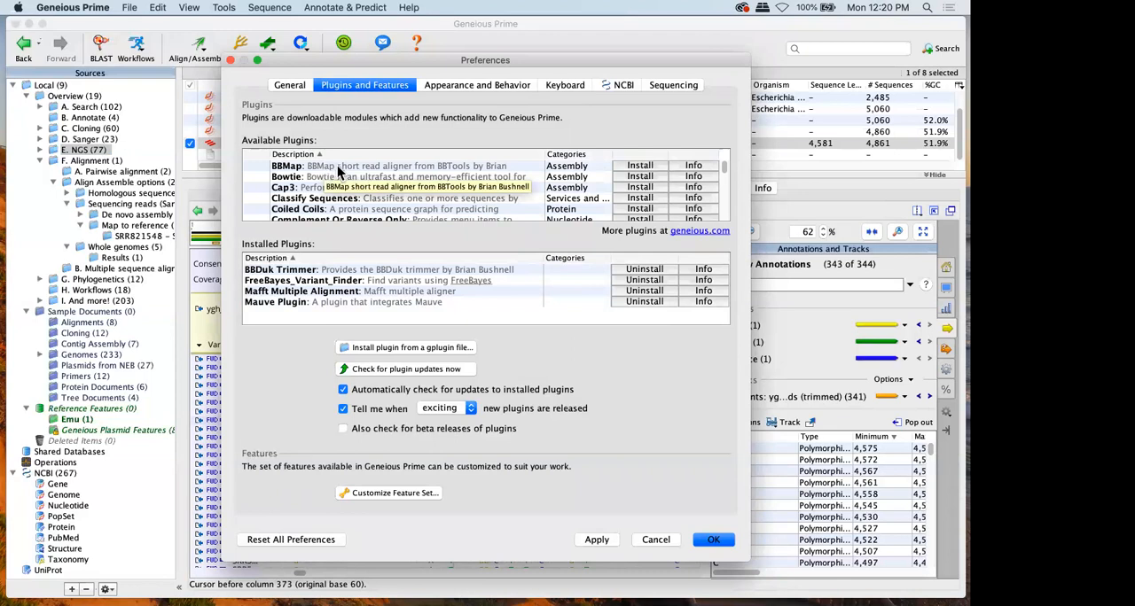
click(656, 539)
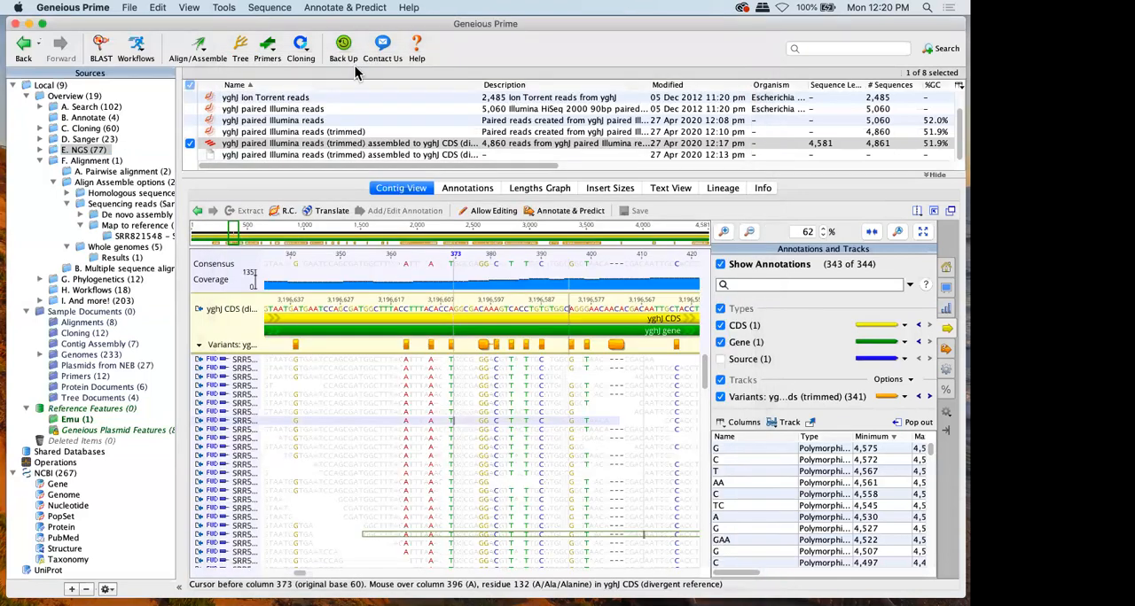
Run Find Variations/SNPs with FreeBayes on the yghJ contig with ploidy 2 and minimum alternate fraction 0.2
click(347, 8)
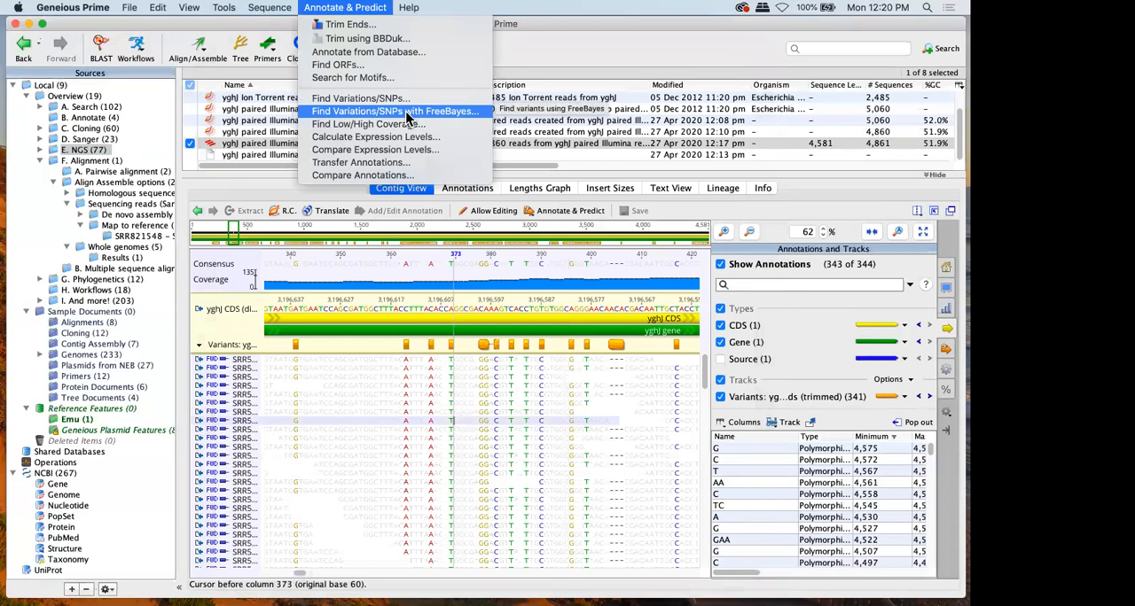
click(406, 113)
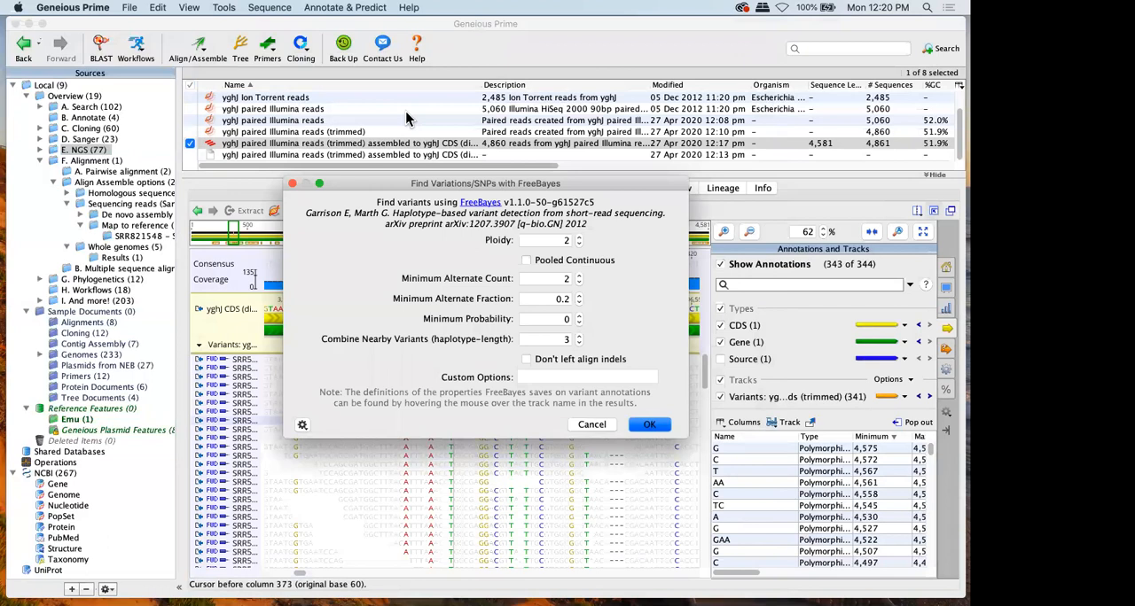
key(Return)
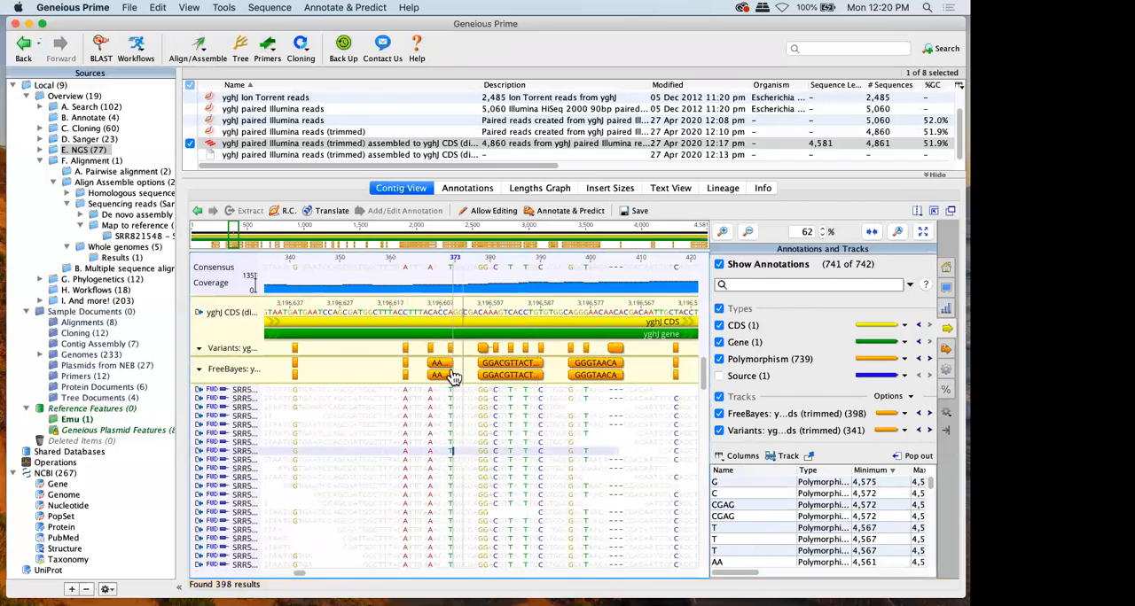
mouse_move(446, 371)
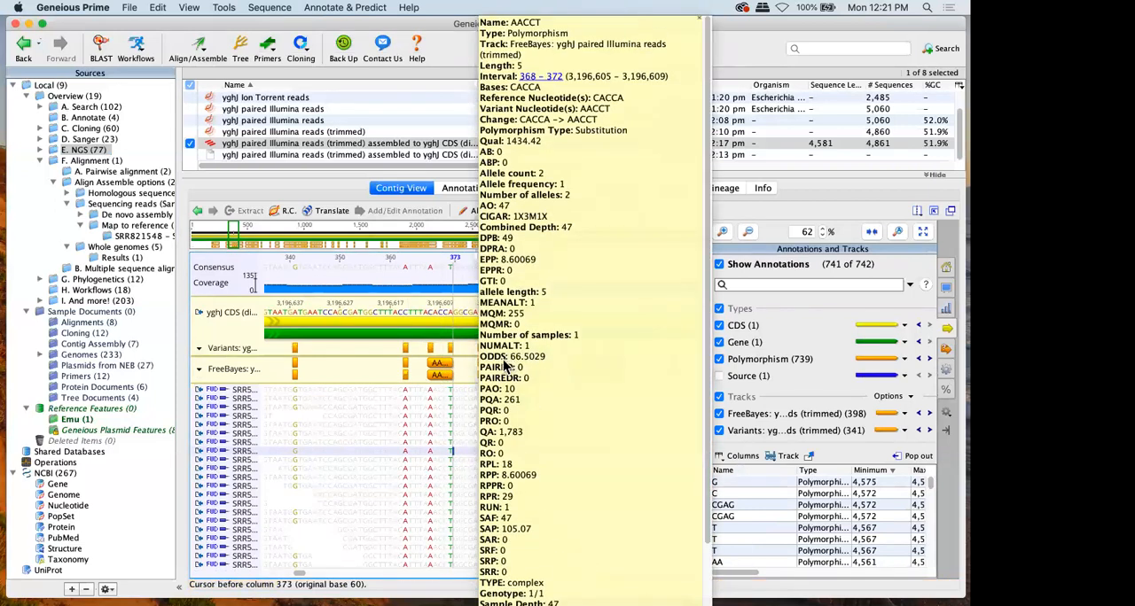
Switch the FreeBayes and Variants tracks off and on, leaving only the FreeBayes track shown
click(743, 431)
click(743, 414)
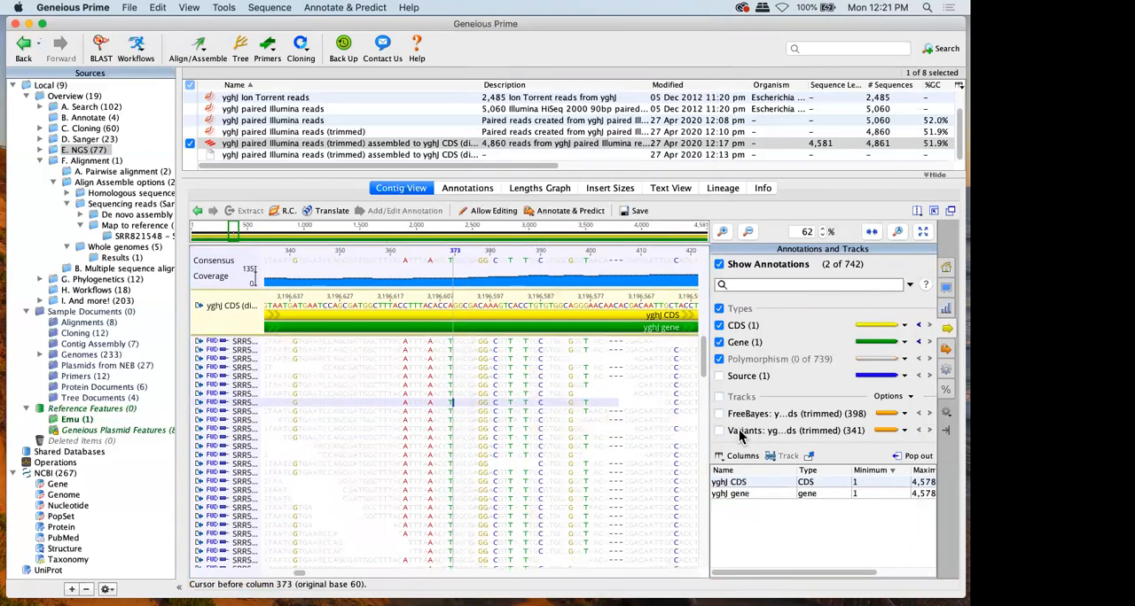
click(741, 432)
click(741, 429)
click(741, 420)
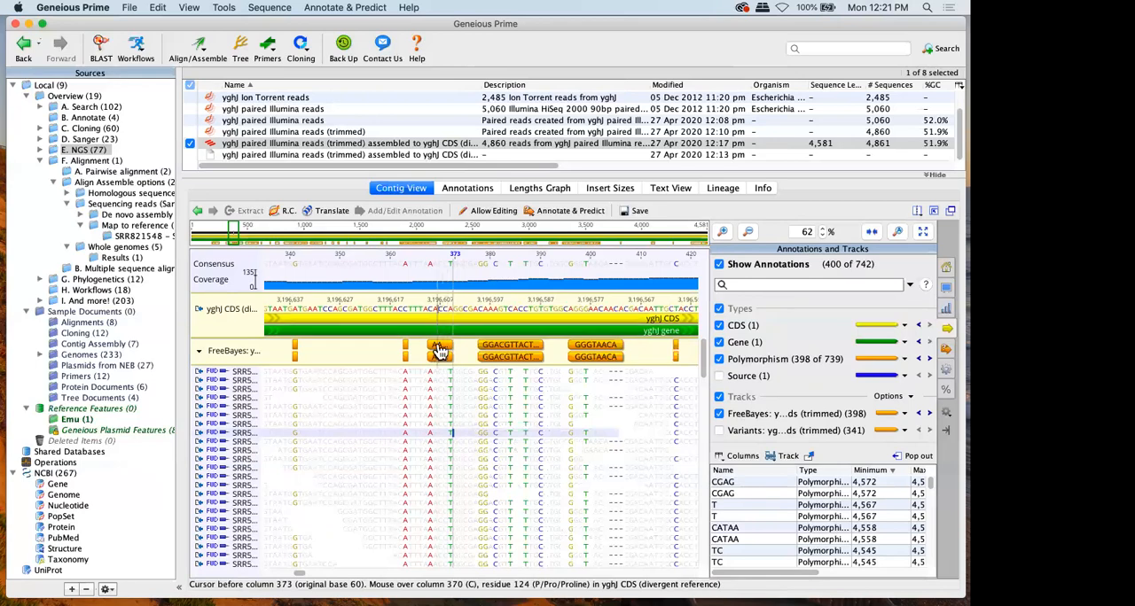
Edit the AACCT polymorphism annotation in the FreeBayes track and set its track to No Track
double_click(439, 352)
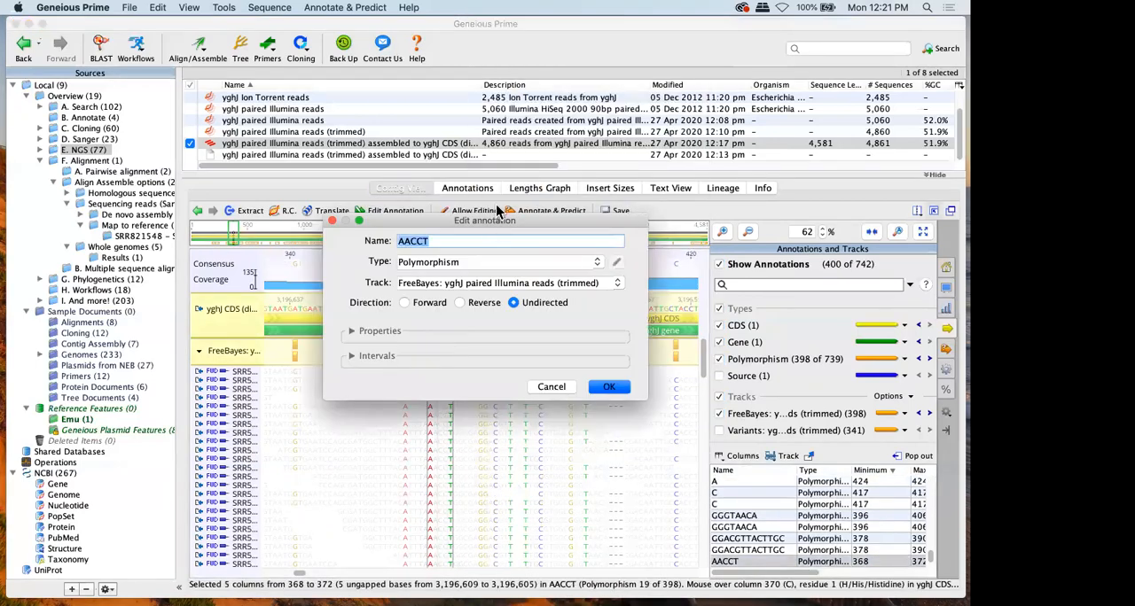
drag(498, 221, 518, 111)
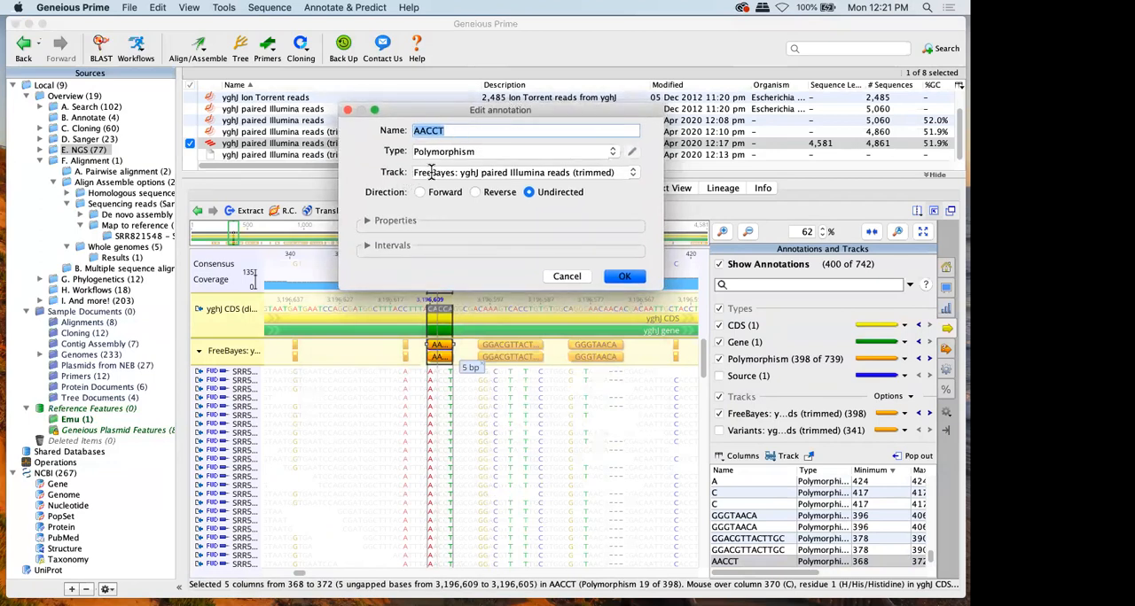
click(635, 171)
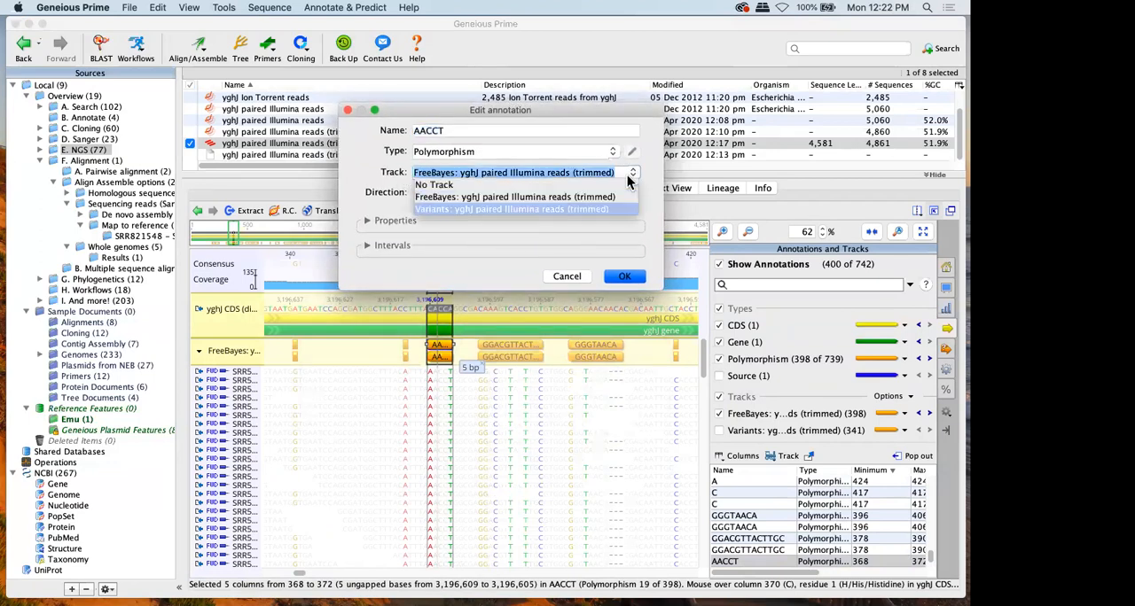
click(509, 183)
click(634, 173)
click(635, 178)
click(624, 275)
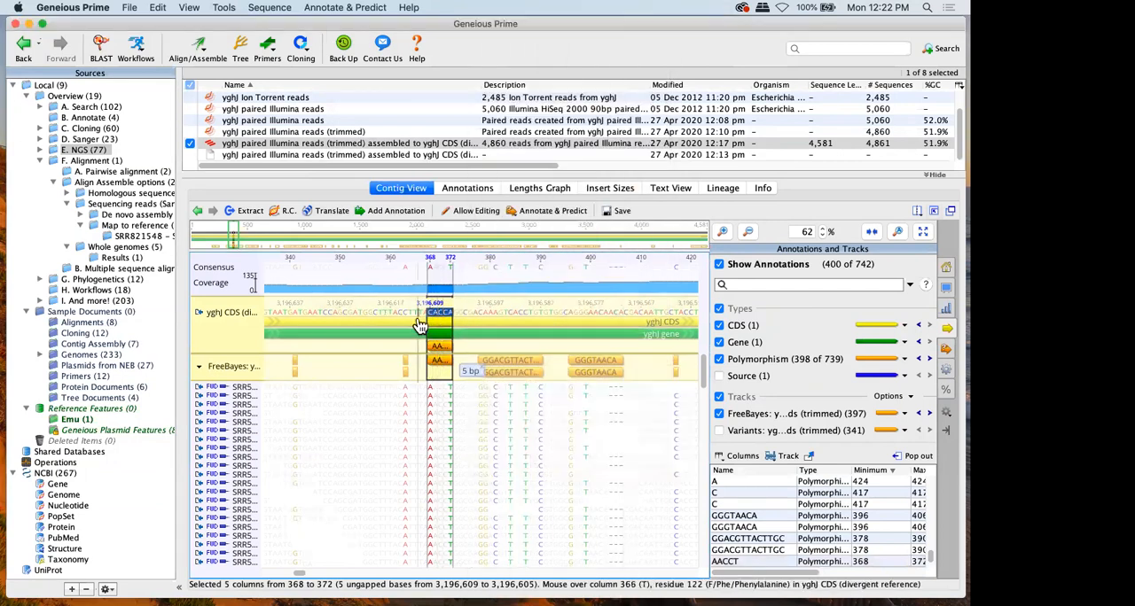
Edit the yghJ CDS annotation and assign it to a track named "A new track"
double_click(416, 331)
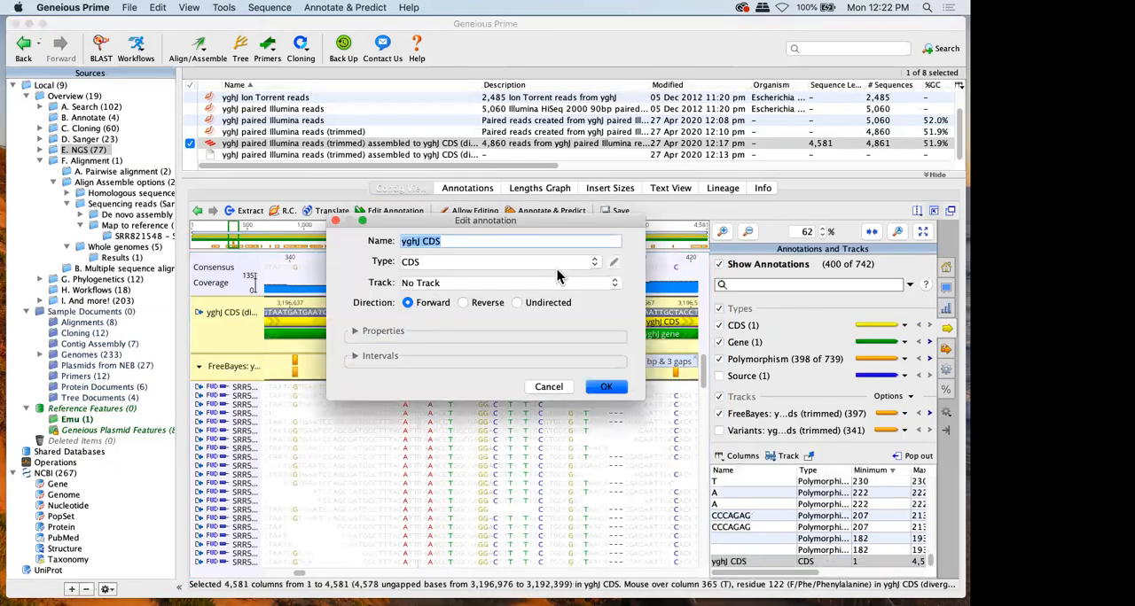
click(614, 283)
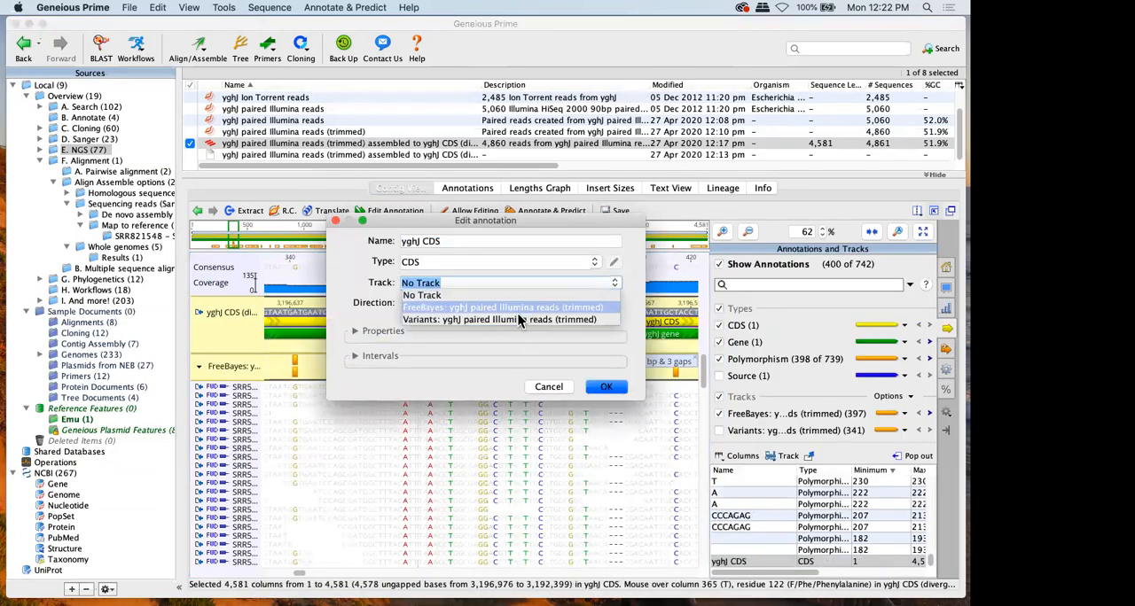
click(497, 282)
key(super+a)
text(A new track)
key(Return)
click(605, 387)
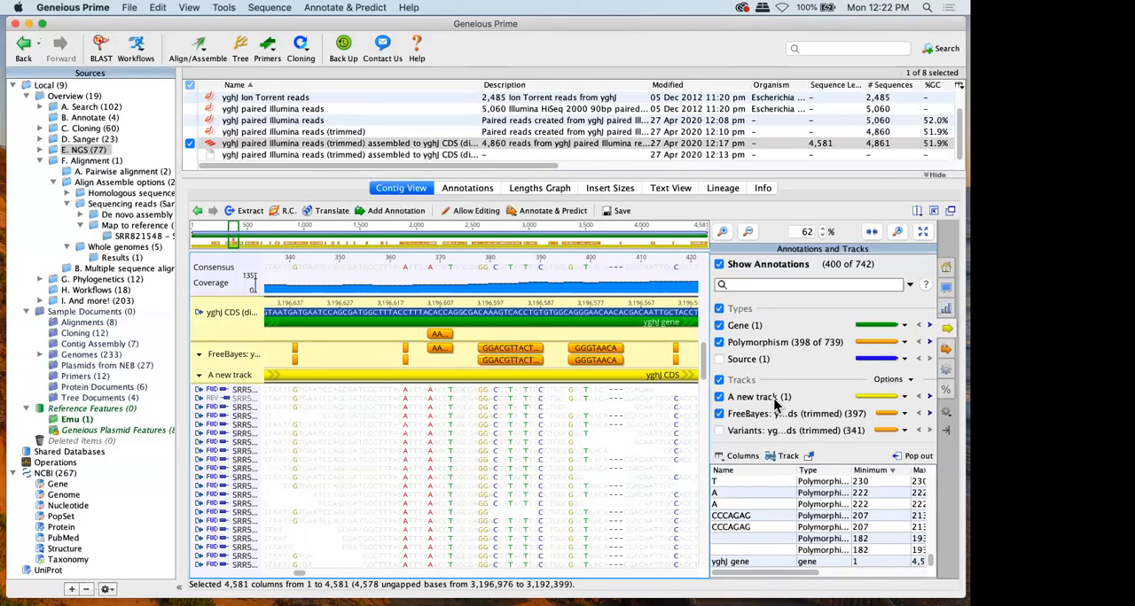
Toggle the visibility of "A new track" and the FreeBayes track, and inspect the yghJ gene annotation's details
click(721, 413)
click(721, 398)
click(723, 413)
click(724, 394)
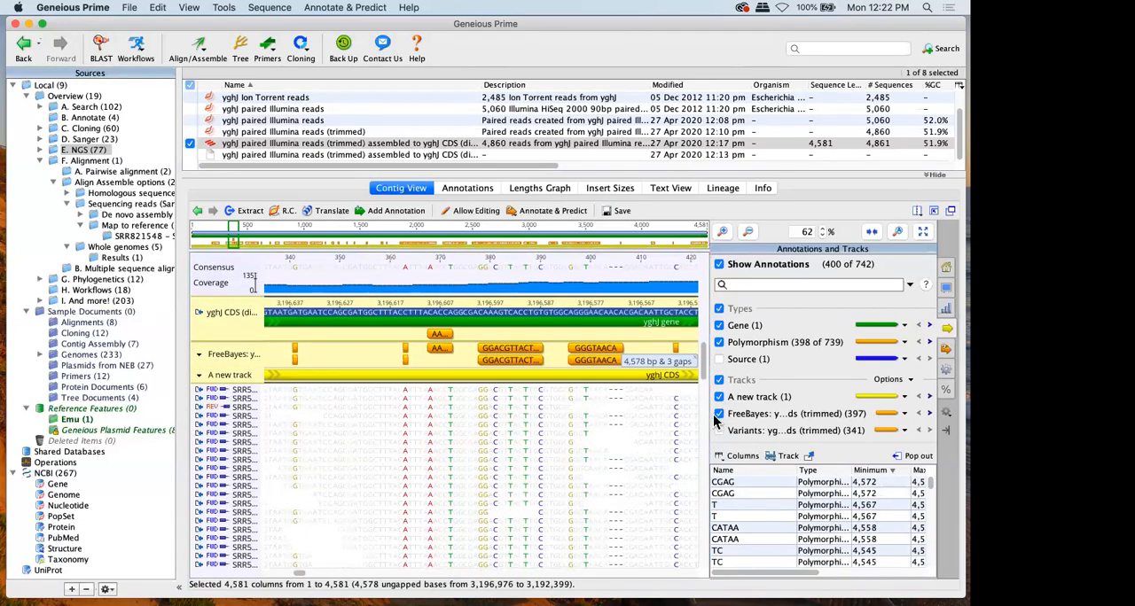
click(721, 414)
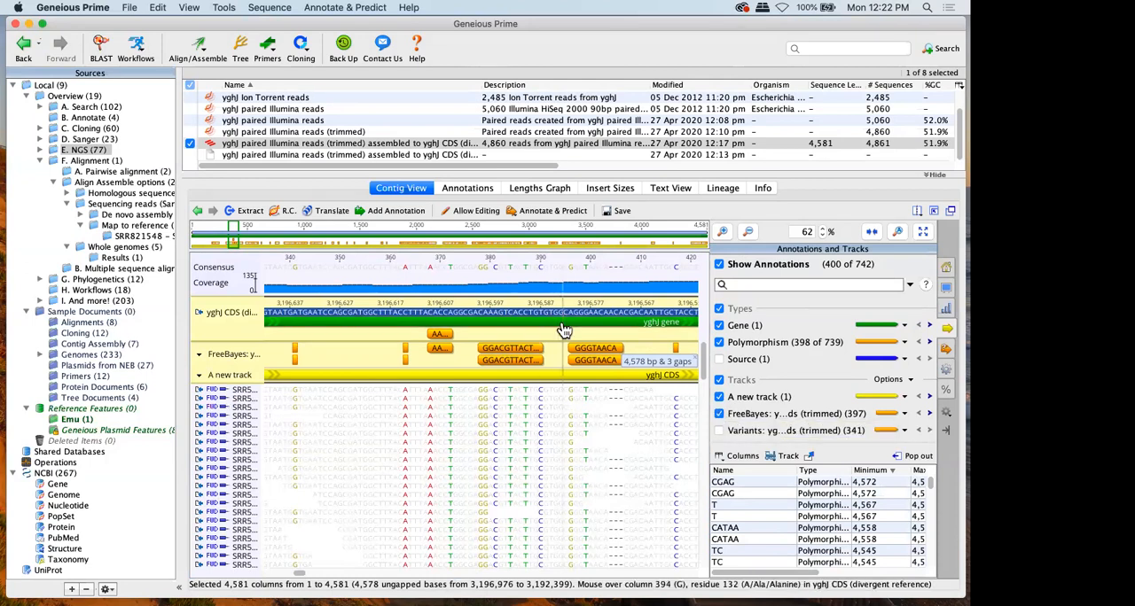
mouse_move(563, 330)
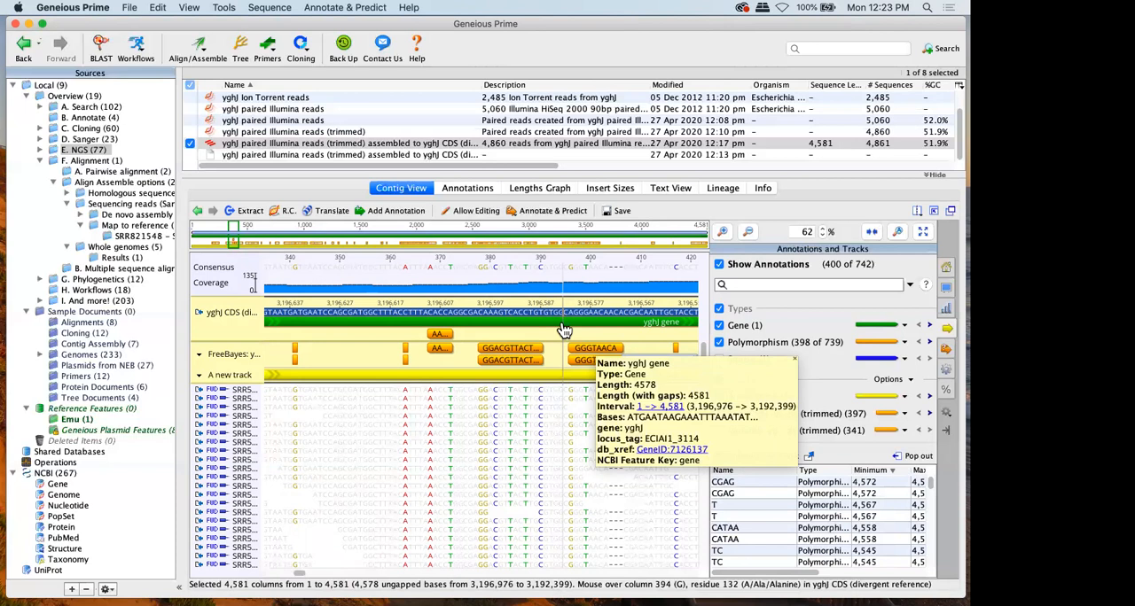
Discard the contig's unsaved changes and open the Expression analysis folder under E. NGS > RNA-seq, expanding its subfolder
click(40, 160)
click(40, 150)
click(95, 172)
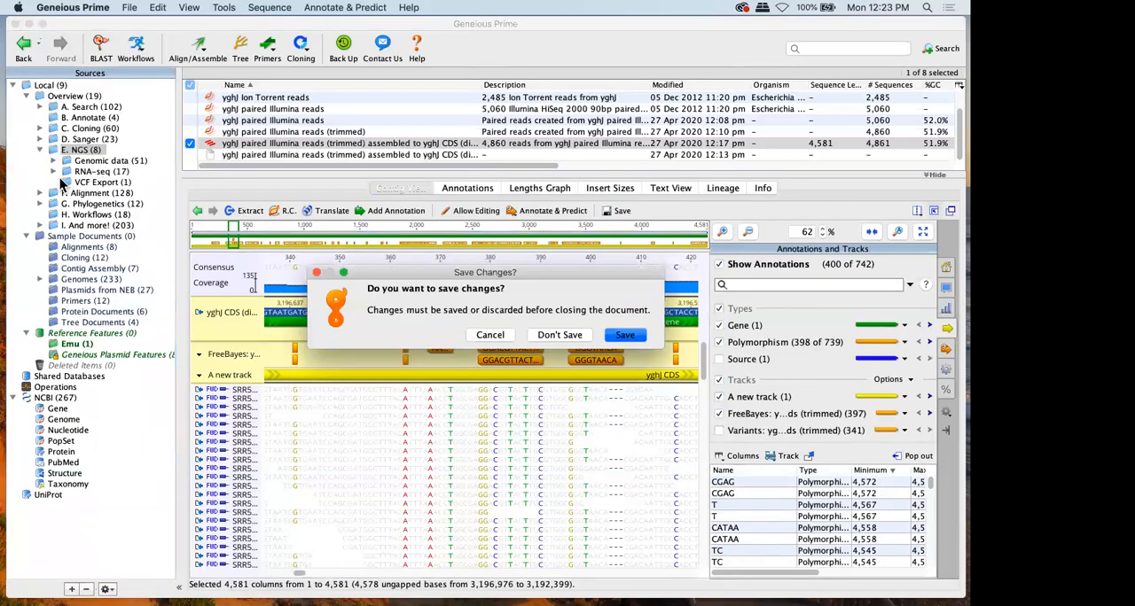
click(558, 333)
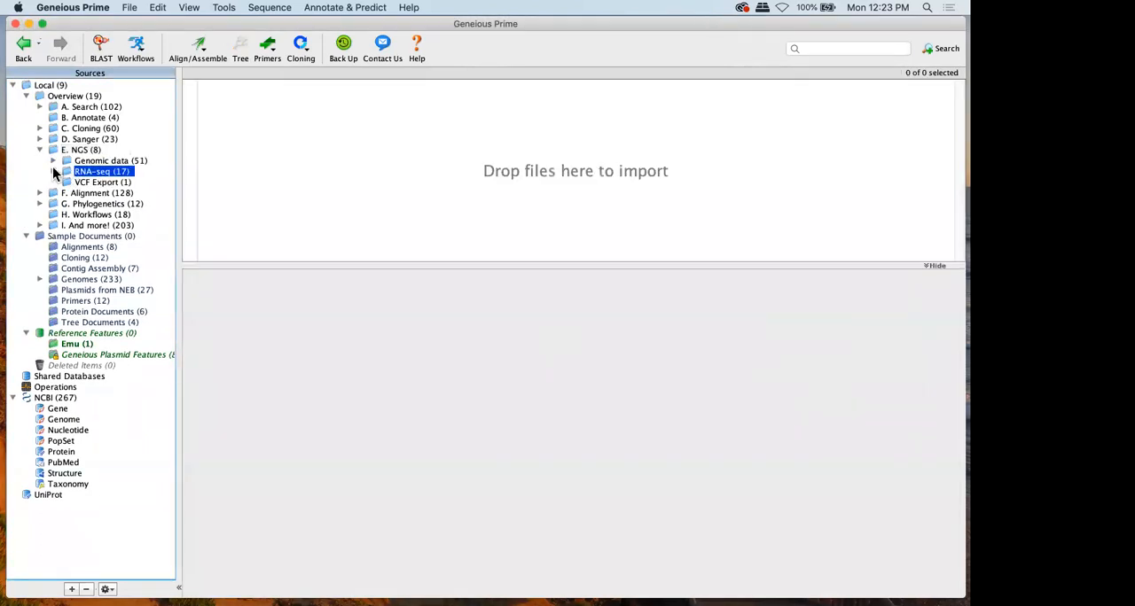
click(54, 171)
click(107, 183)
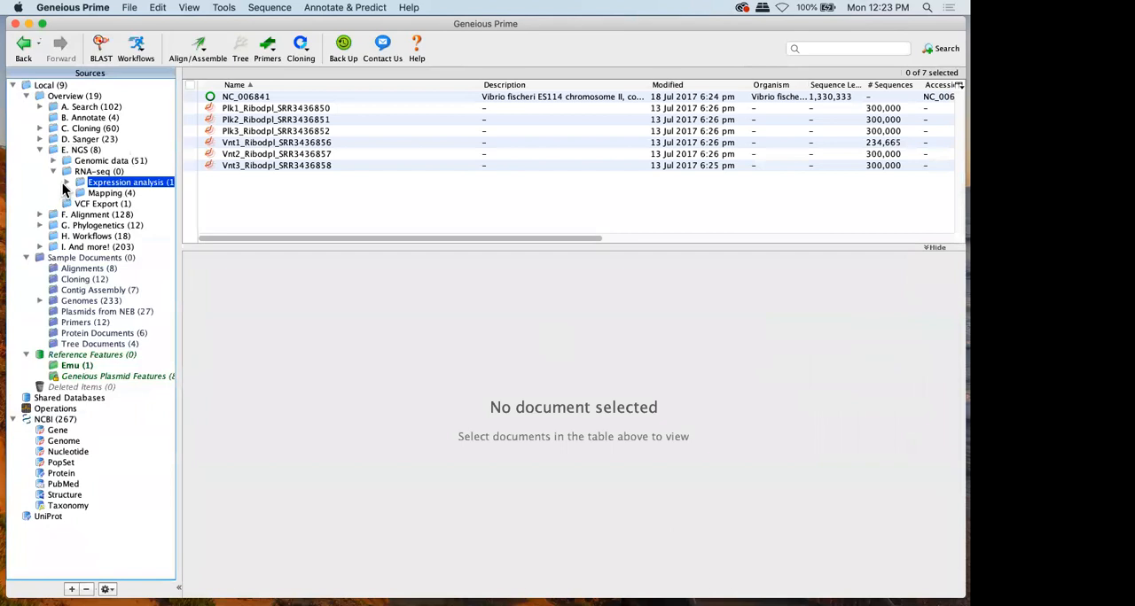
click(66, 182)
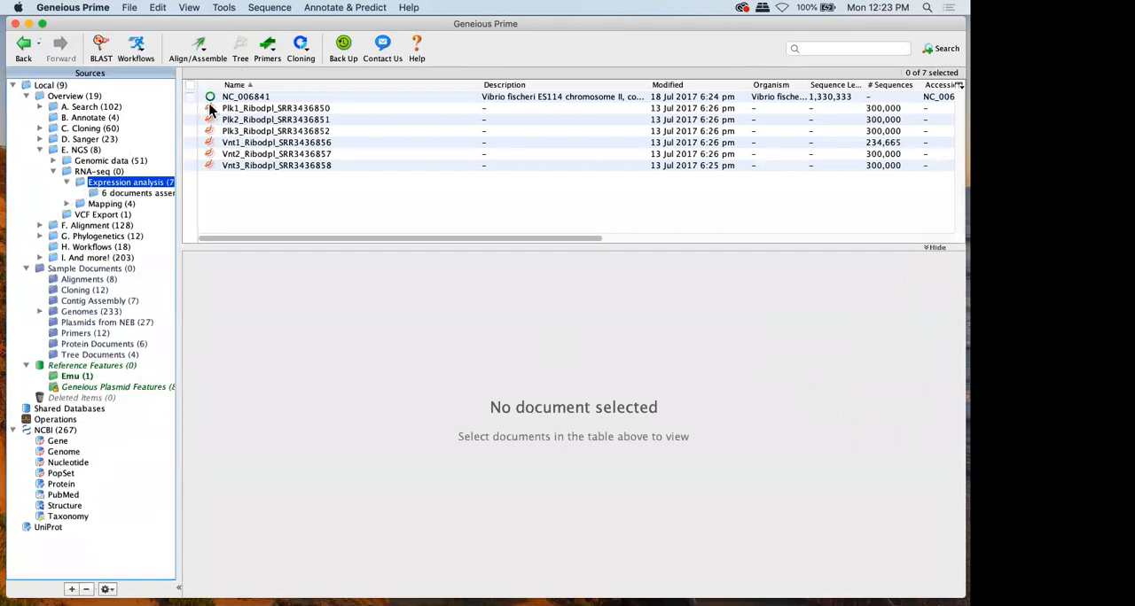
Select NC_006841 together with all six Plk and Vnt read lists, and open the Map to Reference settings
click(245, 110)
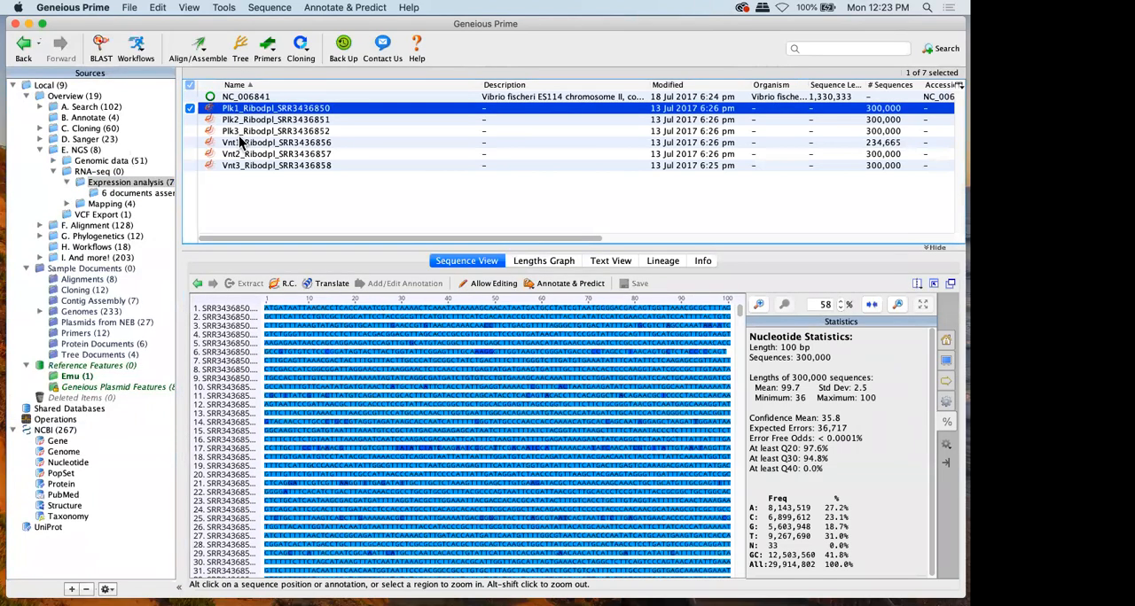
click(359, 9)
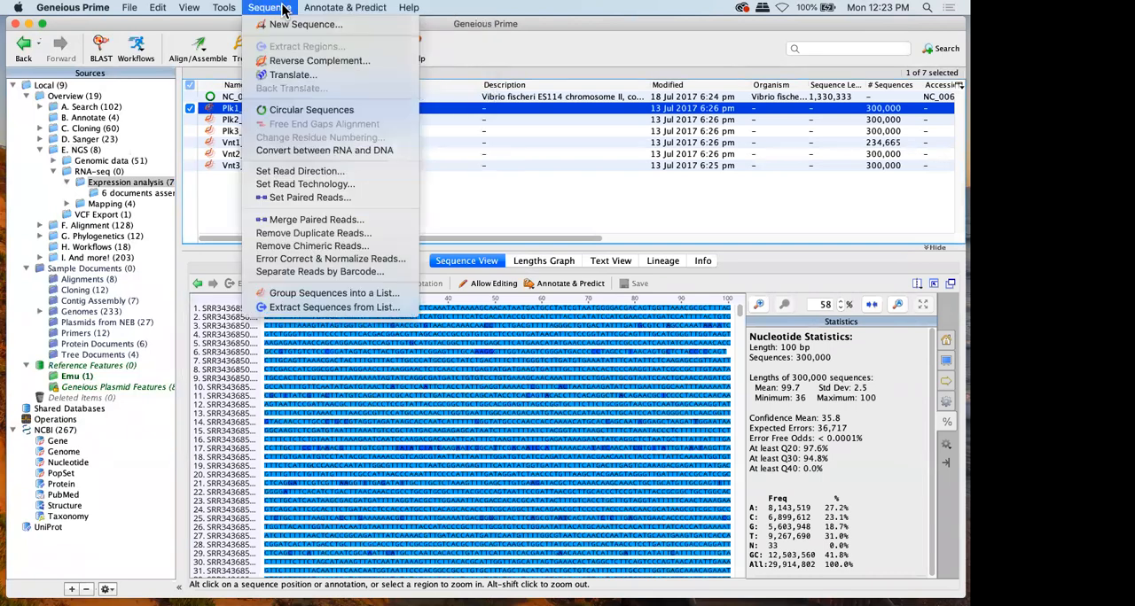
click(320, 6)
drag(192, 119, 194, 232)
click(192, 96)
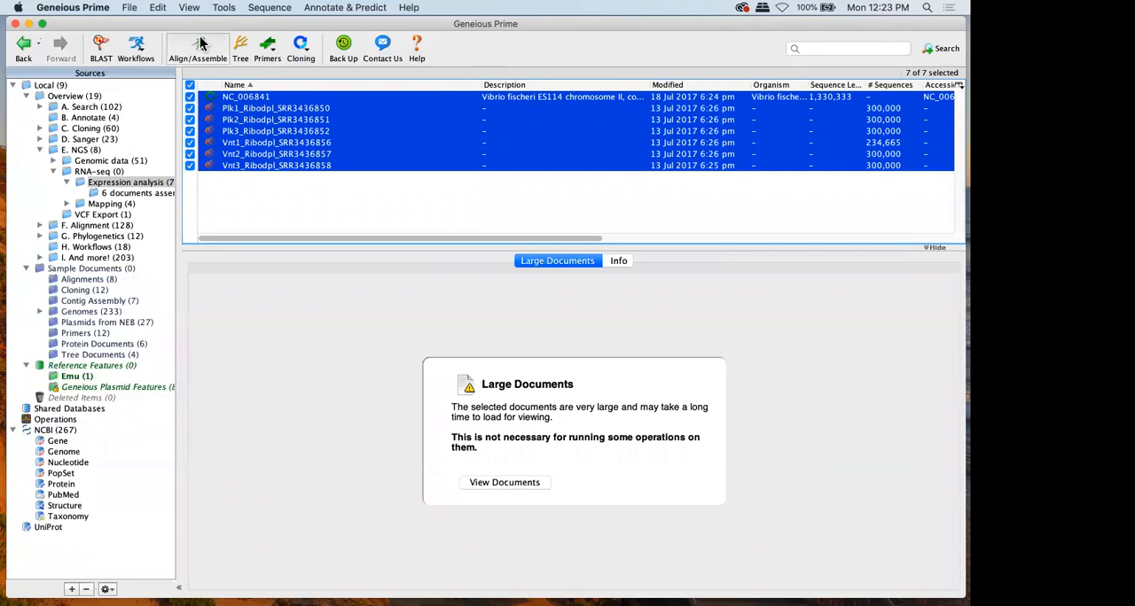
click(201, 41)
click(224, 89)
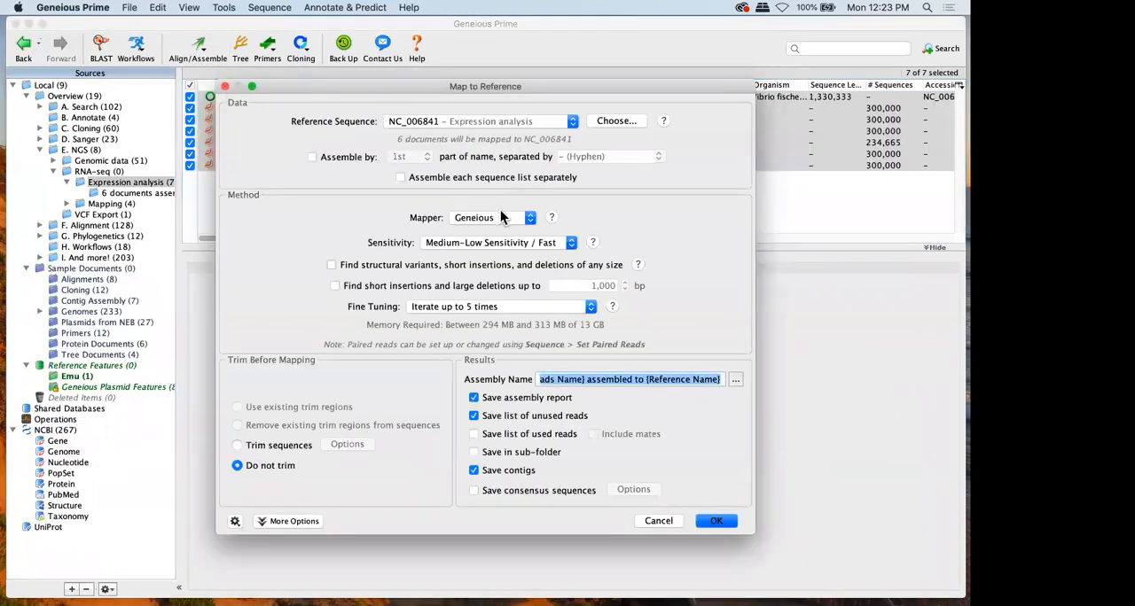
Switch the Map to Reference mapper to Geneious RNA and back to Geneious
click(500, 219)
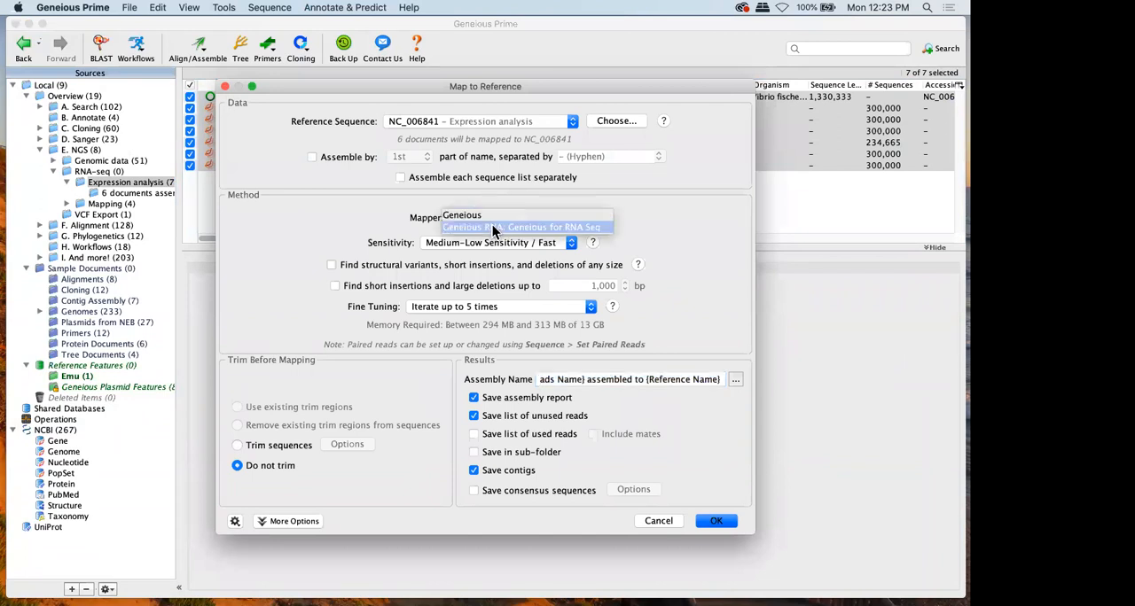
click(493, 228)
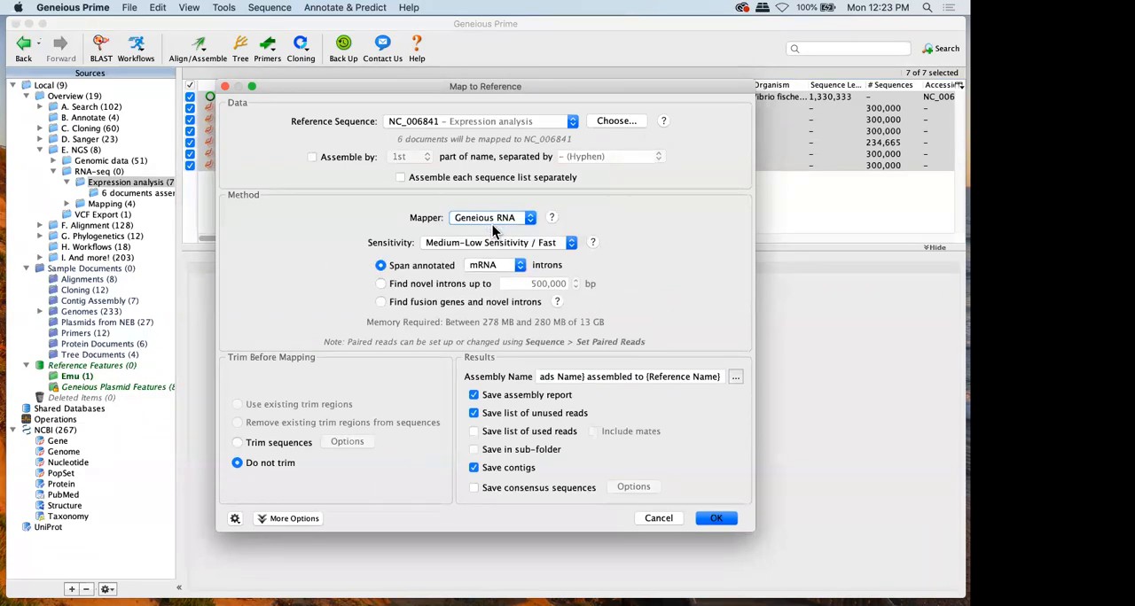
click(492, 217)
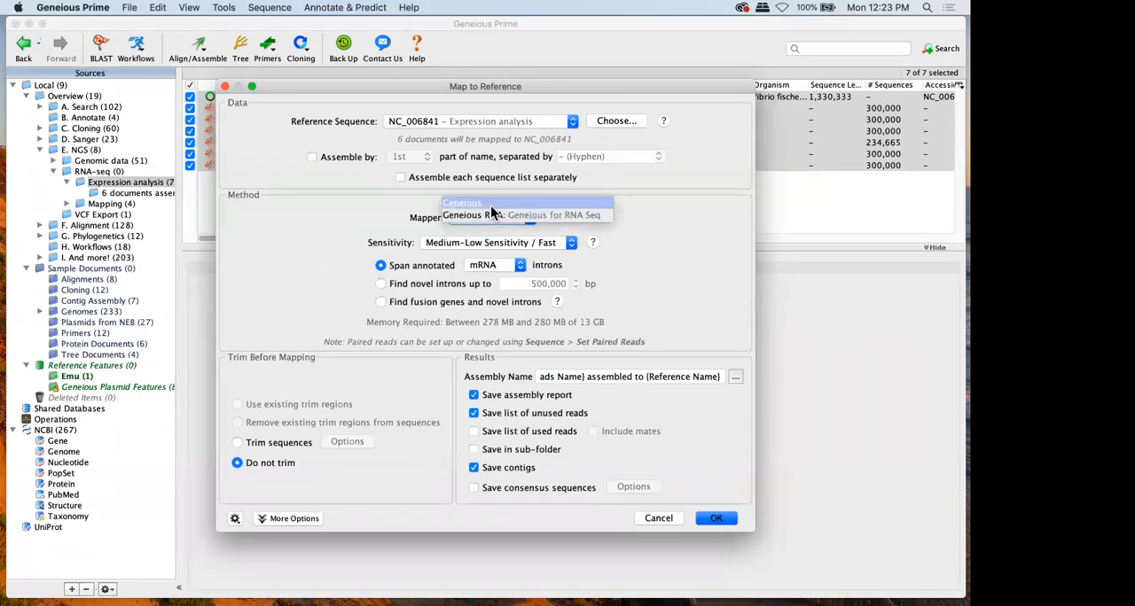
click(487, 203)
drag(531, 84, 592, 79)
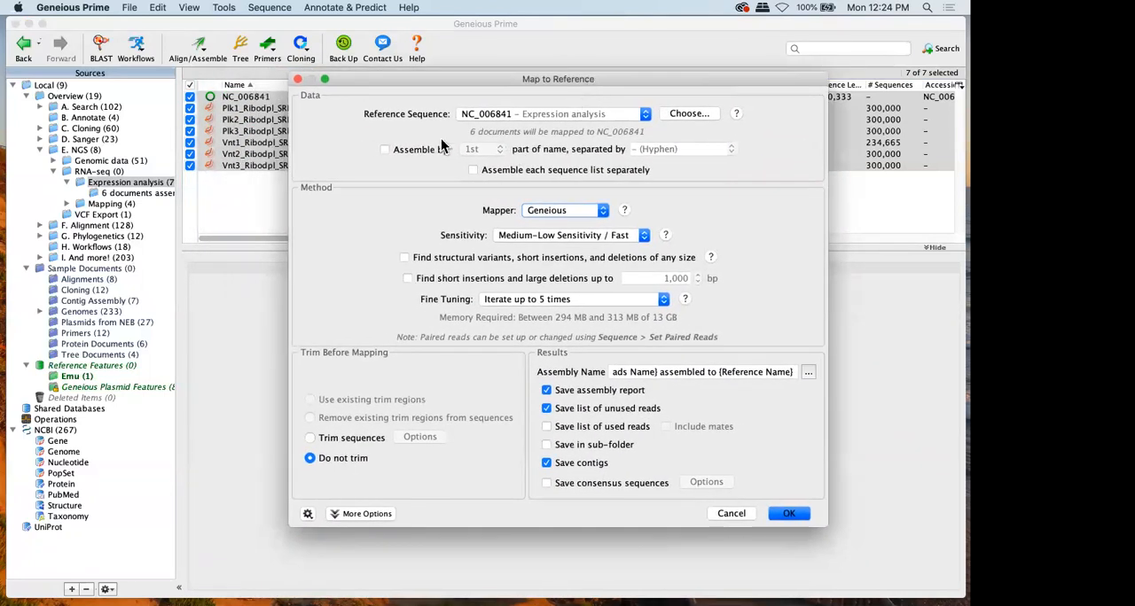
Try mapping the six read lists to NC_006841 with each sequence list assembled separately, and cancel the run
click(531, 170)
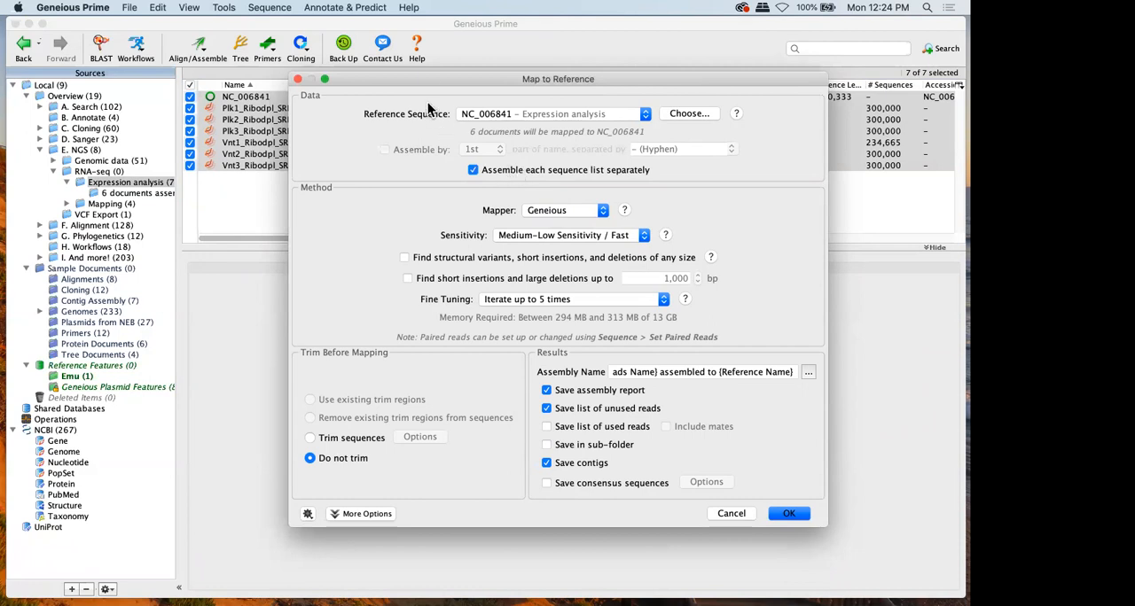
drag(443, 81, 511, 81)
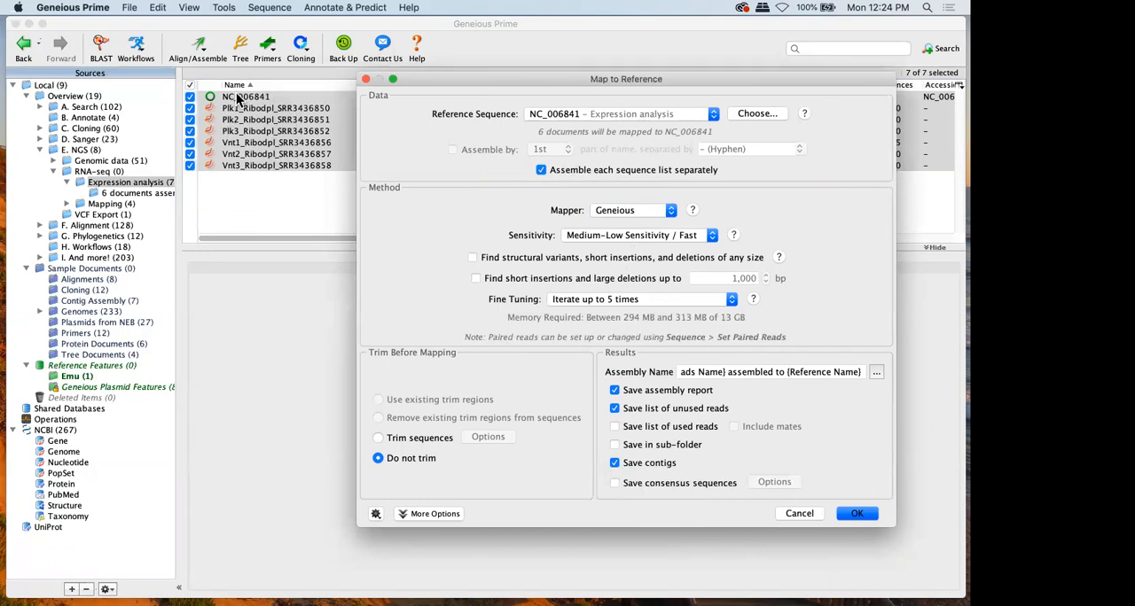
click(868, 512)
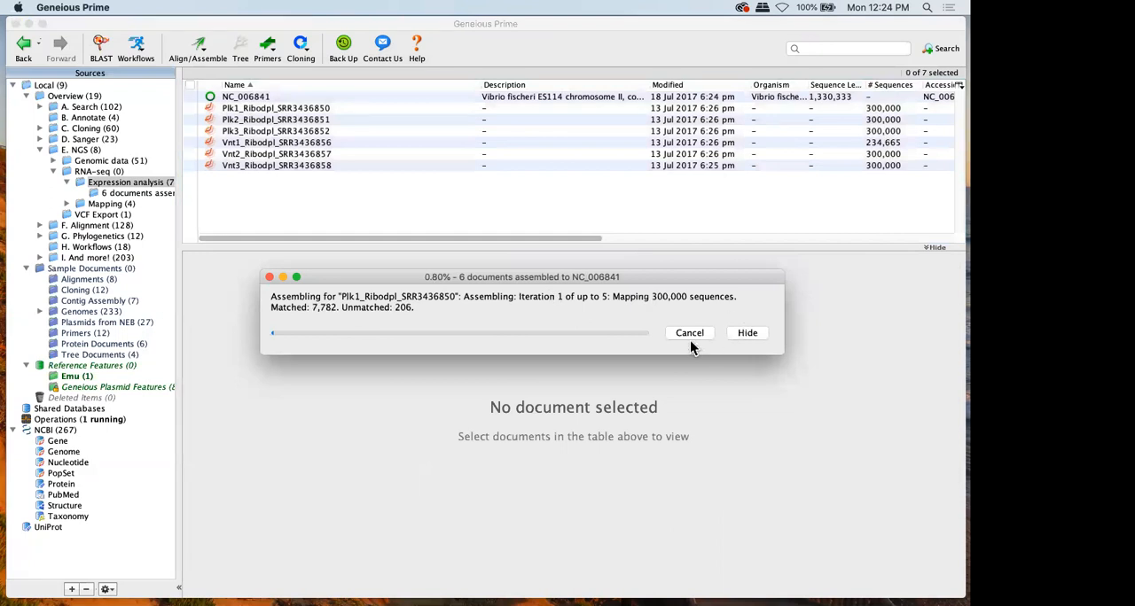
click(679, 333)
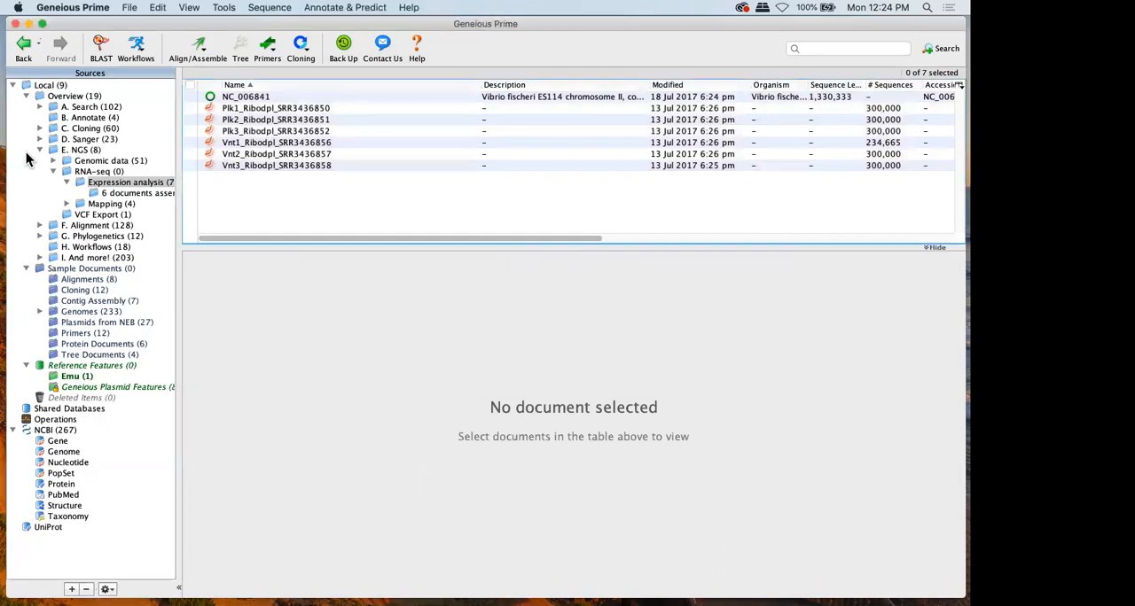
Open the assembled-documents subfolder of Expression analysis and display the Plk1_Ribodpl_SRR3436850 contig
click(106, 192)
click(224, 133)
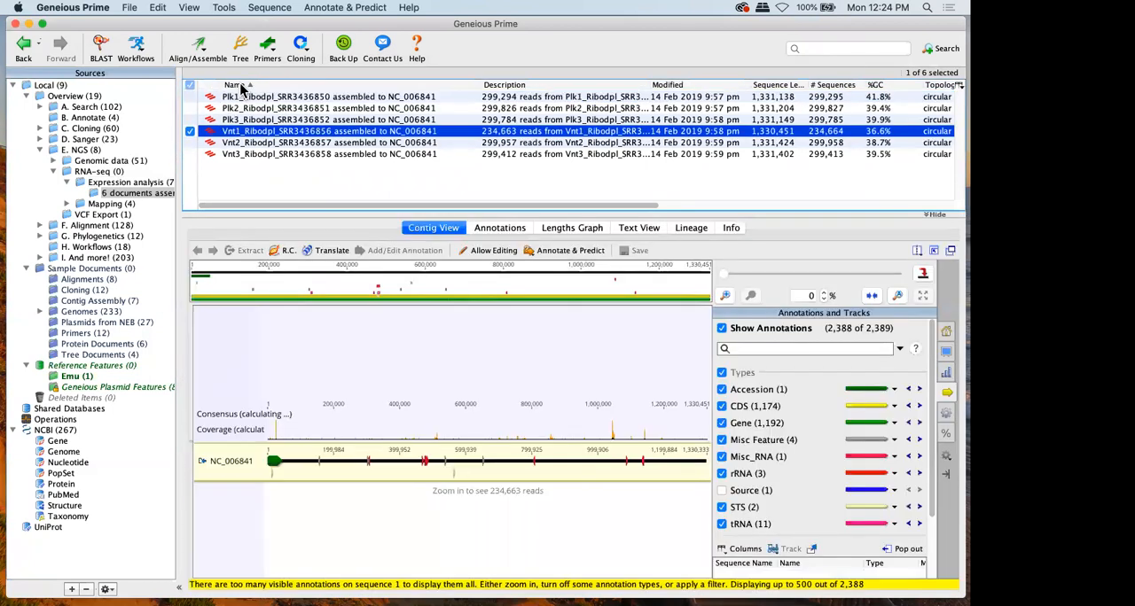
click(241, 95)
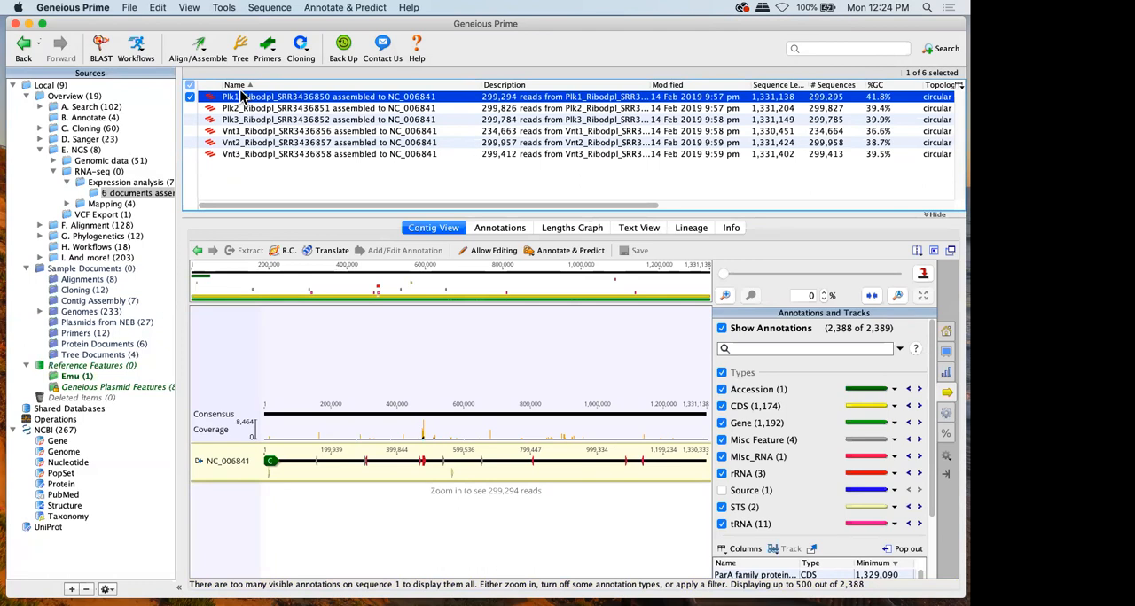
Calculate expression levels for CDS annotations on the Plk1 contig and save it, applying the changes to the original sequences
click(324, 8)
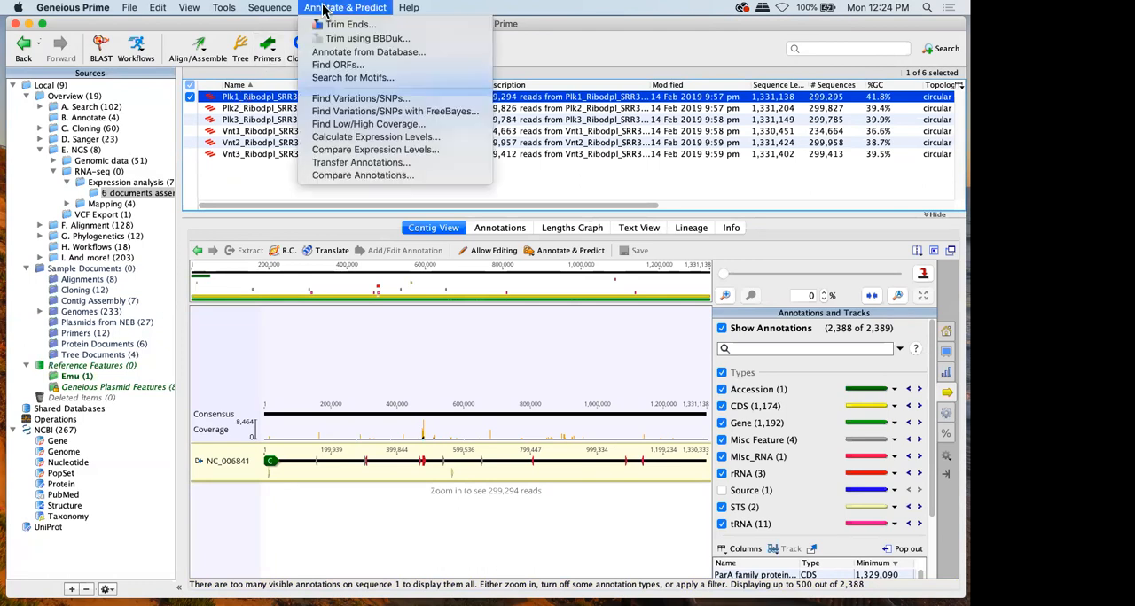
click(381, 138)
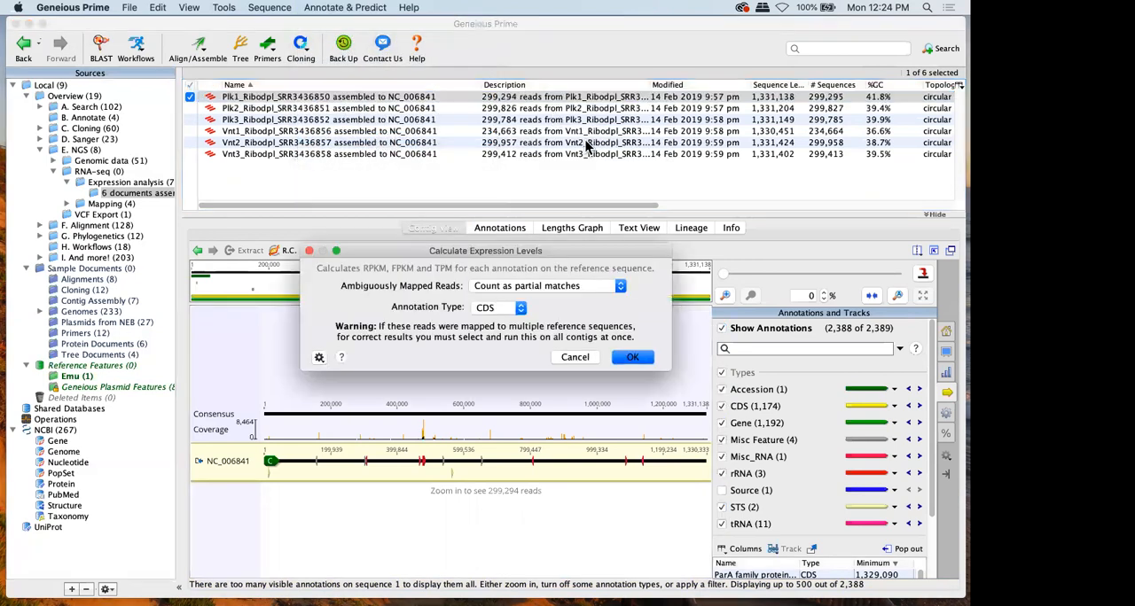
click(634, 357)
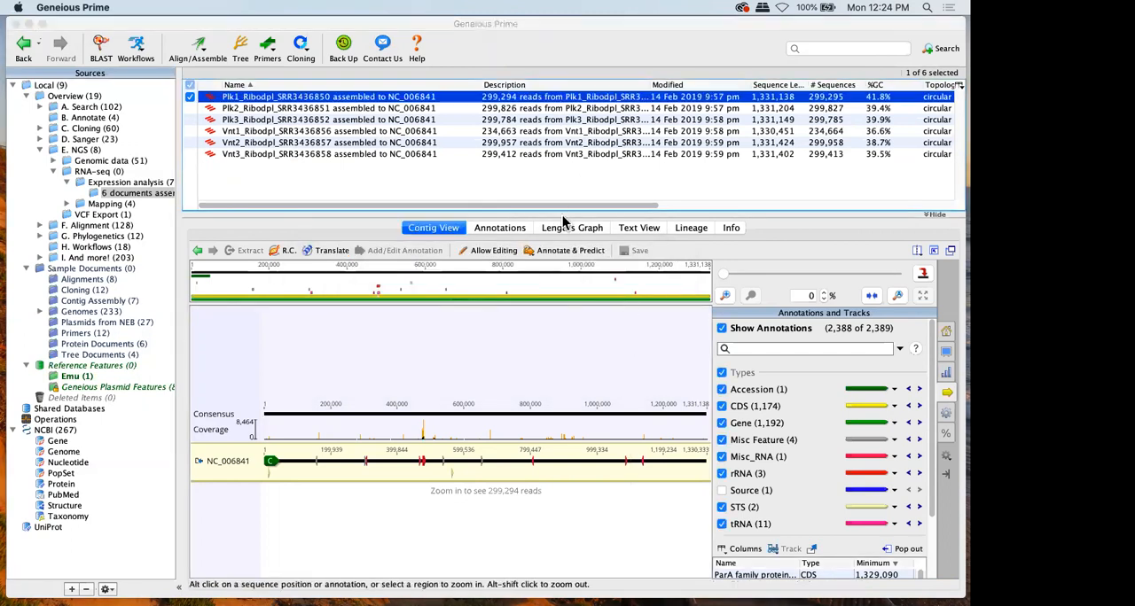
click(638, 251)
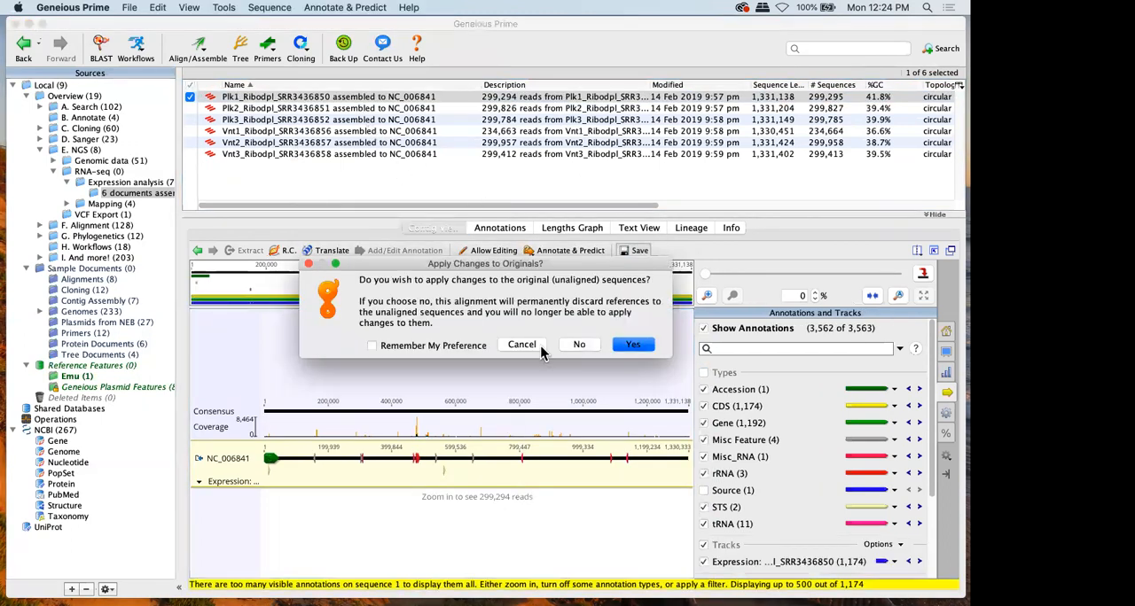
click(633, 345)
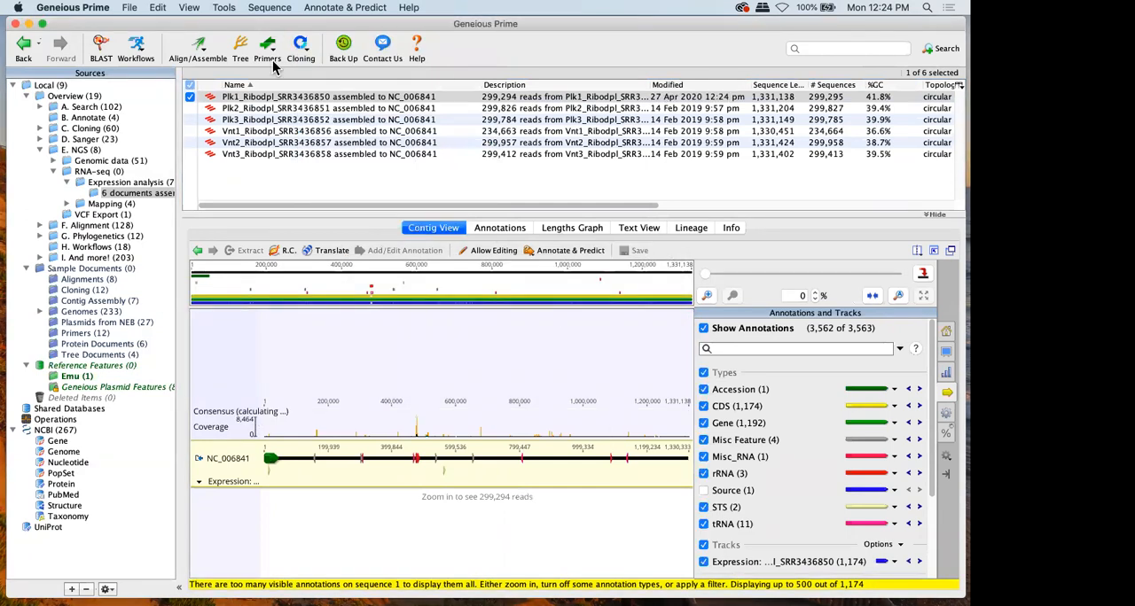
Calculate expression levels on the Plk2_Ribodpl_SRR3436851 contig and save it, applying the changes to the original sequences
click(269, 108)
click(372, 8)
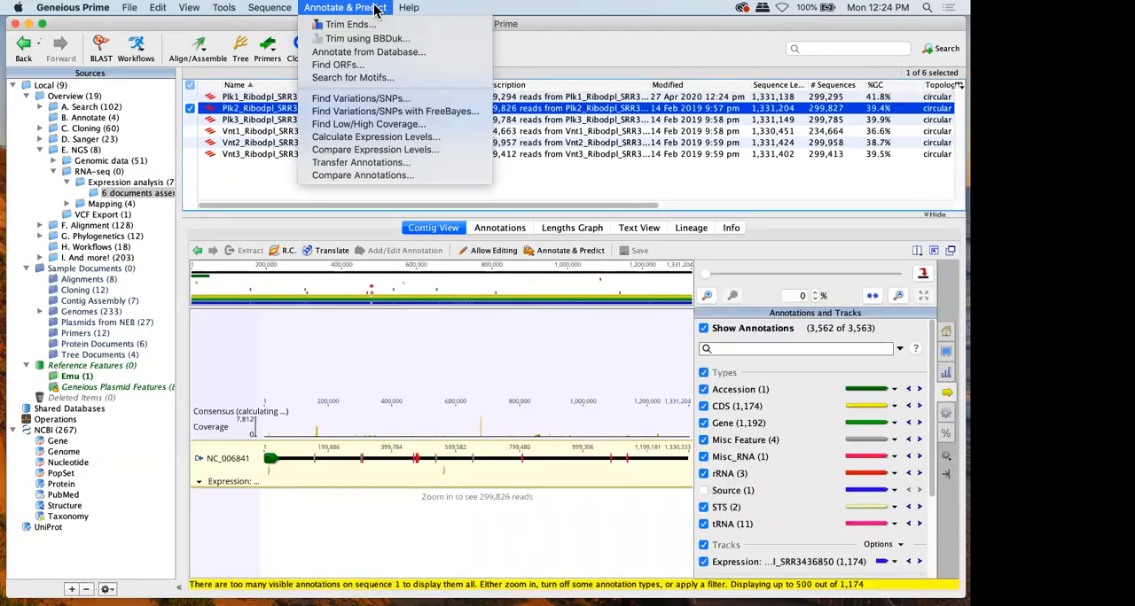
click(377, 142)
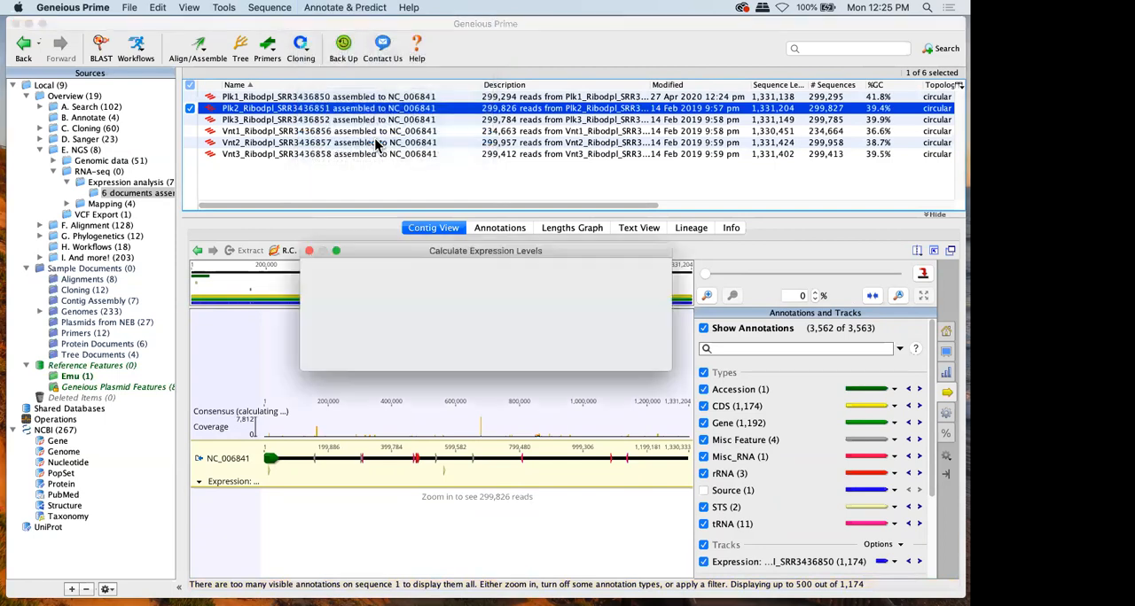
click(631, 357)
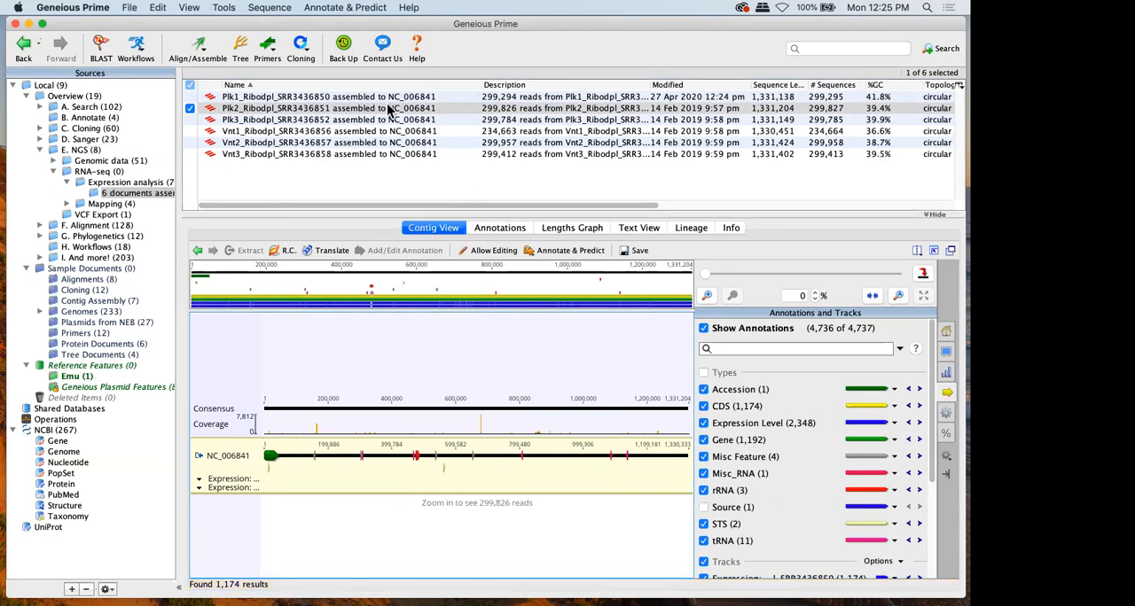
click(631, 251)
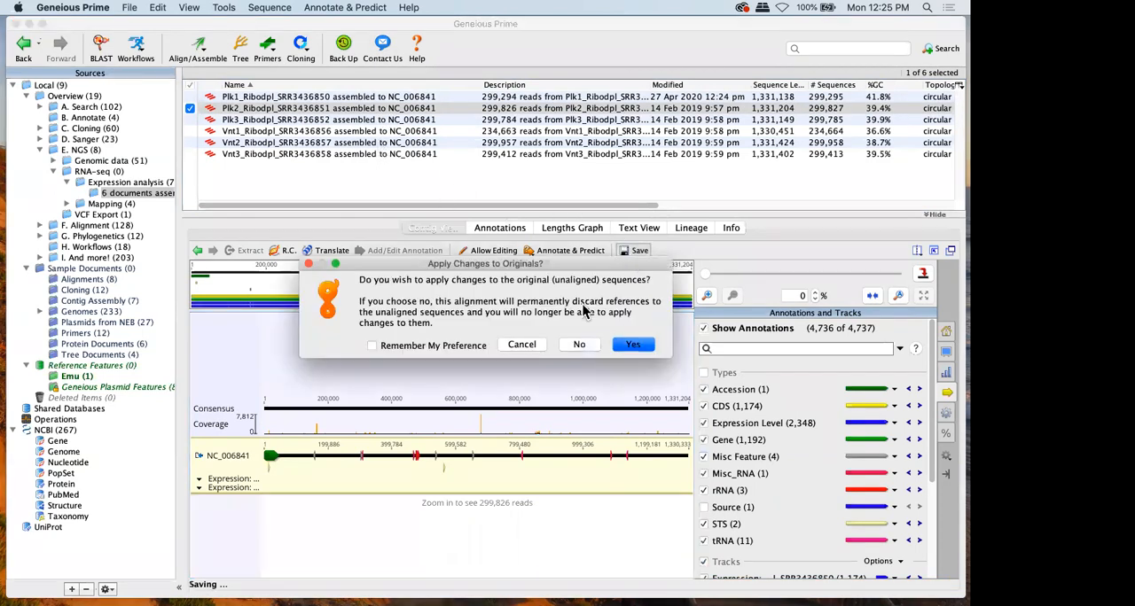
click(633, 344)
click(190, 97)
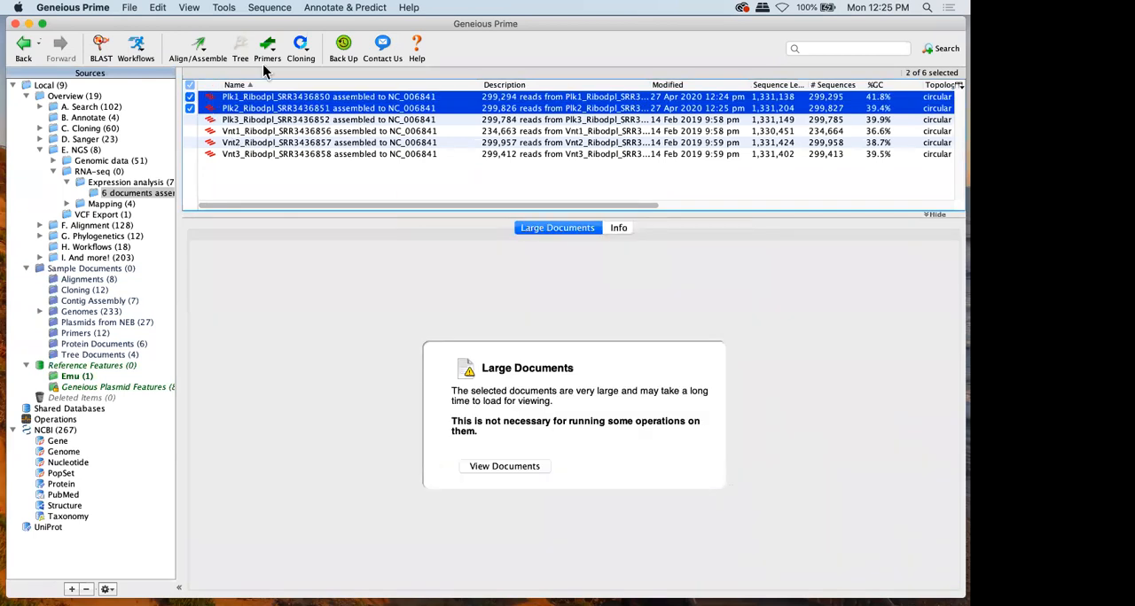
click(358, 8)
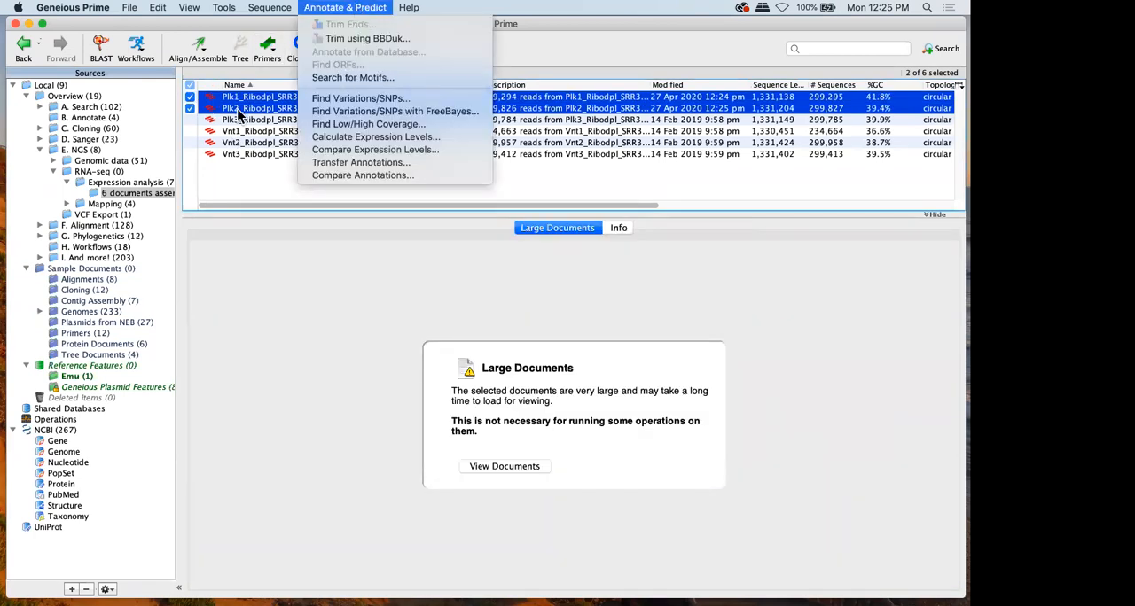
click(237, 108)
click(358, 8)
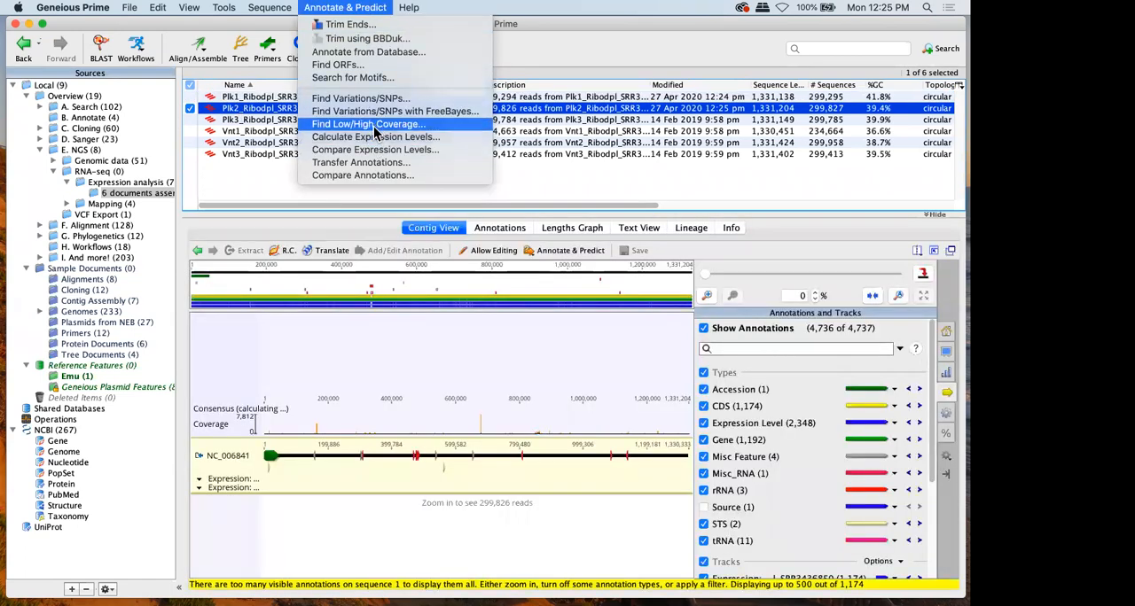
Calculate CDS expression levels on the Vnt1_Ribodpl_SRR3436856 contig, save with changes applied to the originals, and show the Plk1 and Plk2 expression tracks
click(237, 131)
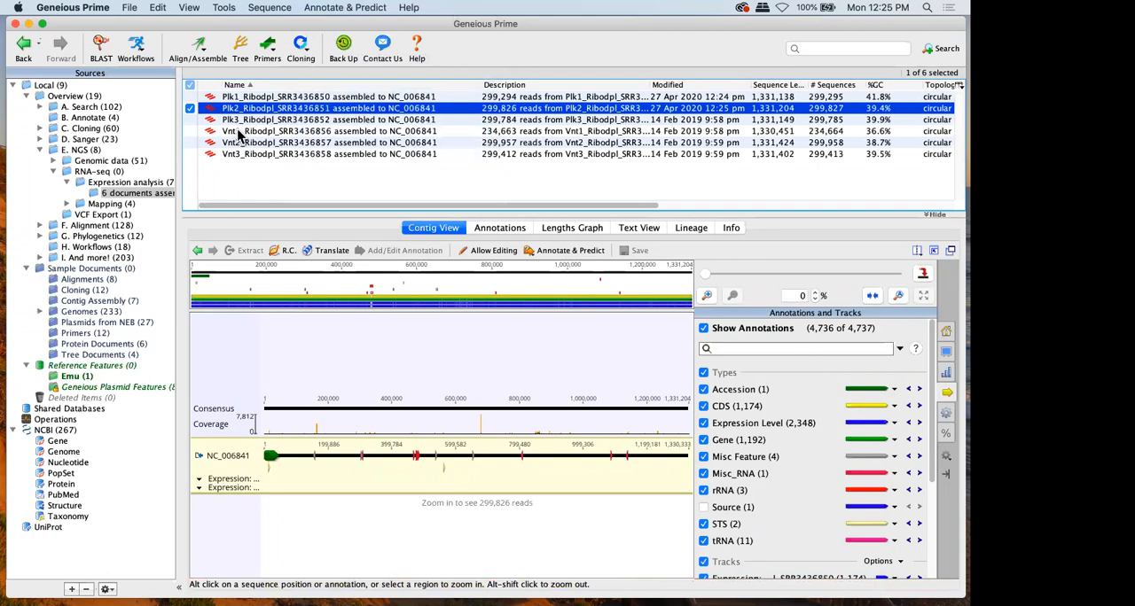
click(334, 9)
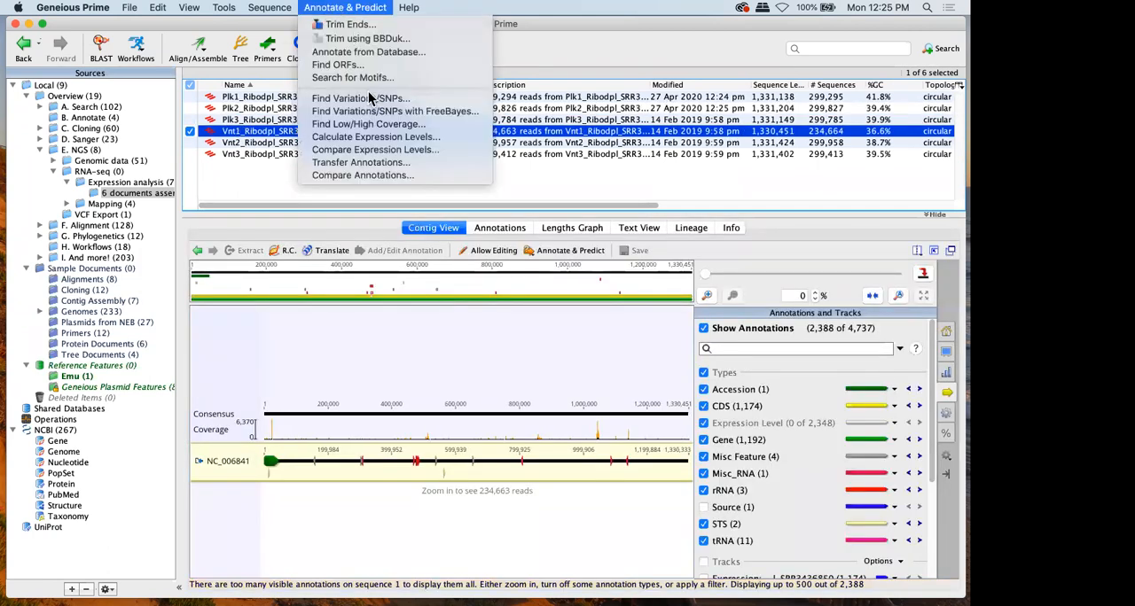
click(371, 138)
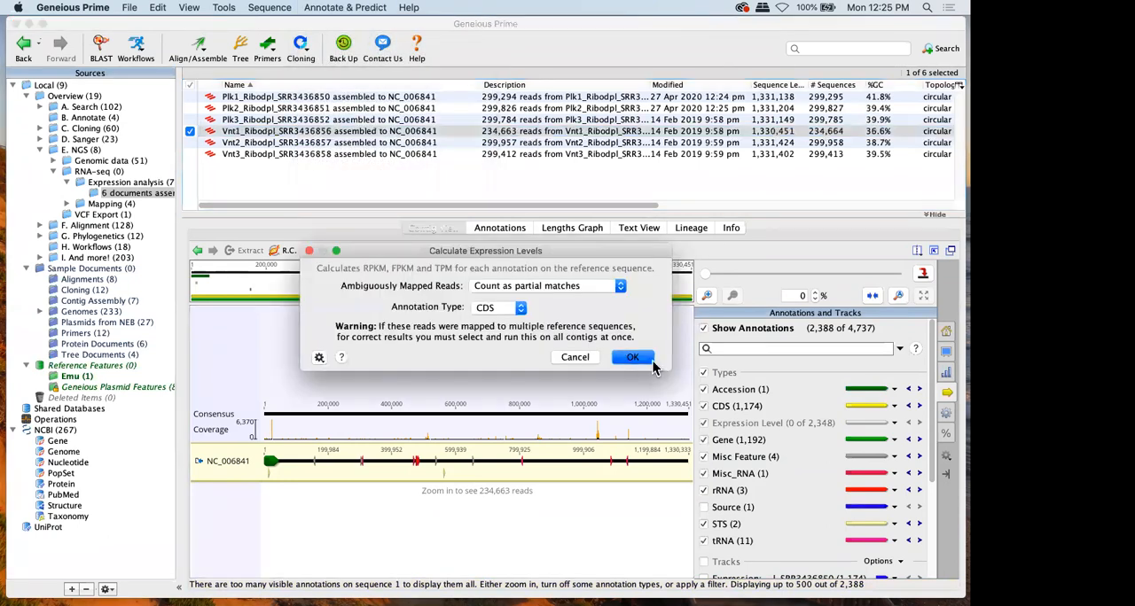
click(633, 358)
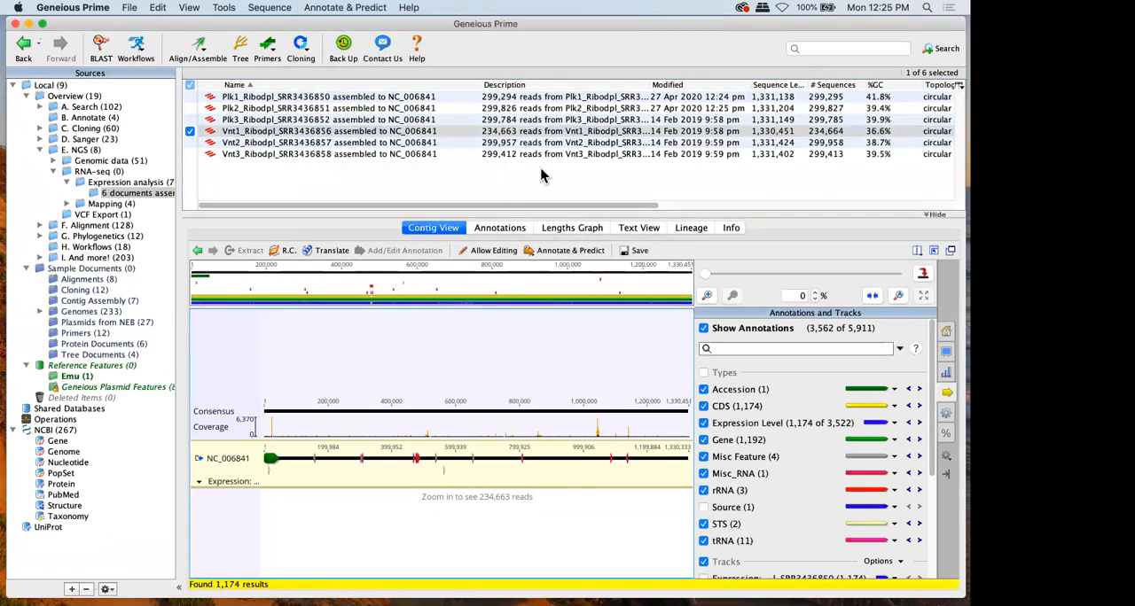
click(633, 254)
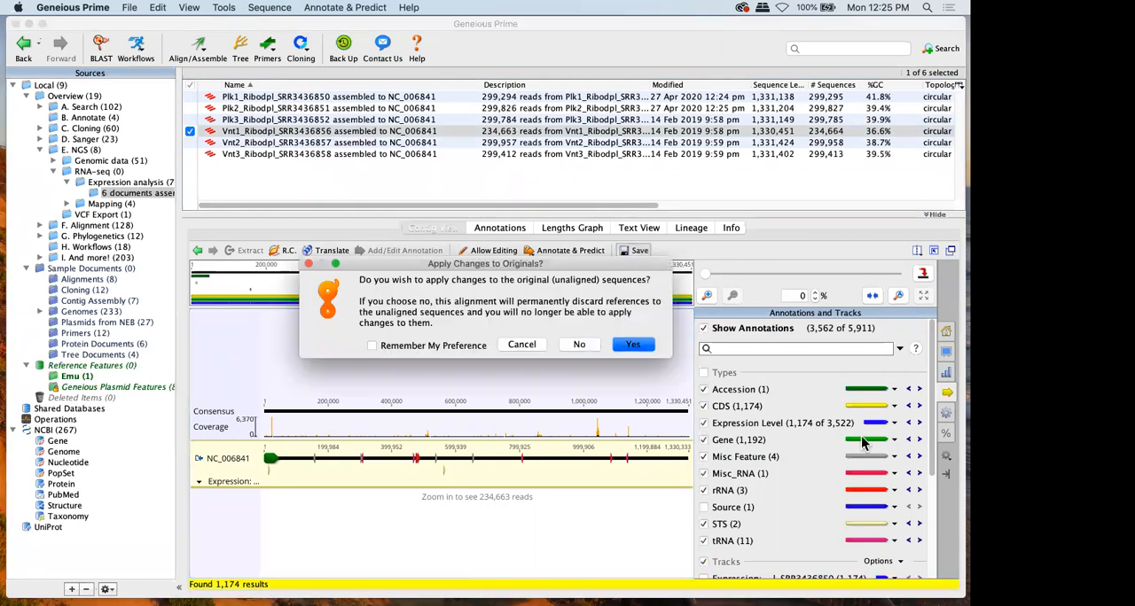
click(639, 351)
scroll(790, 405, down, 5)
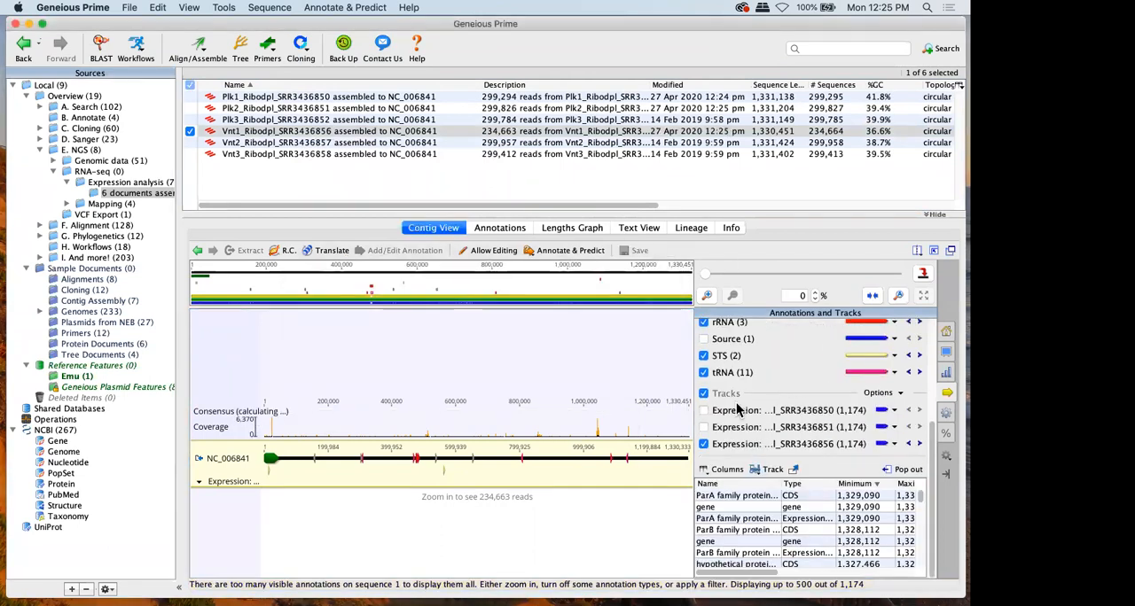
click(732, 412)
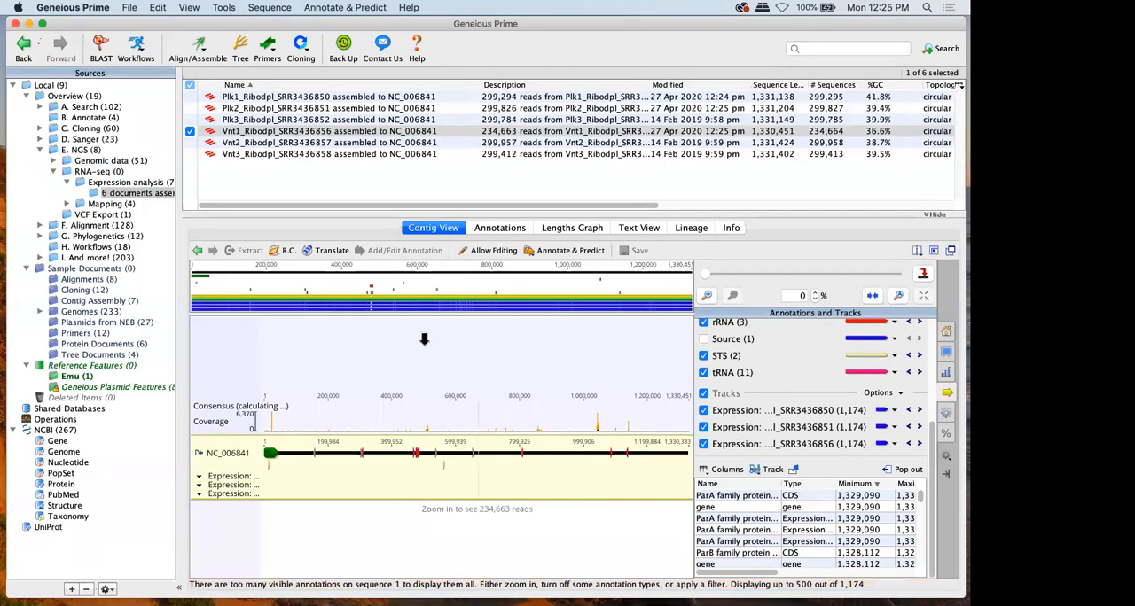
Calculate expression levels on the Vnt2_Ribodpl_SRR3436857 contig
click(271, 142)
click(345, 7)
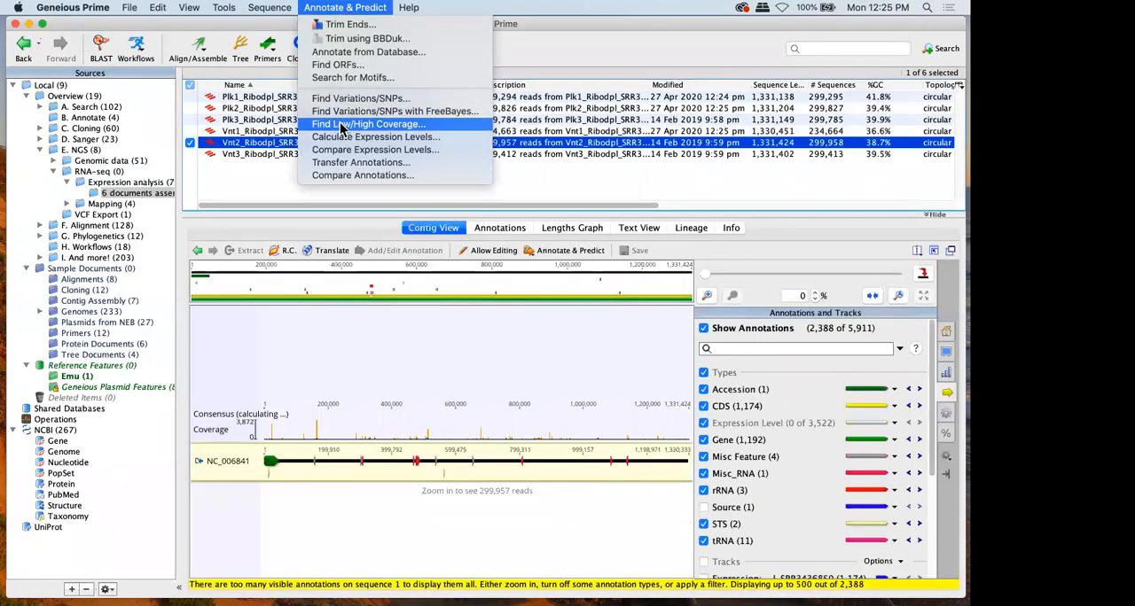
click(354, 137)
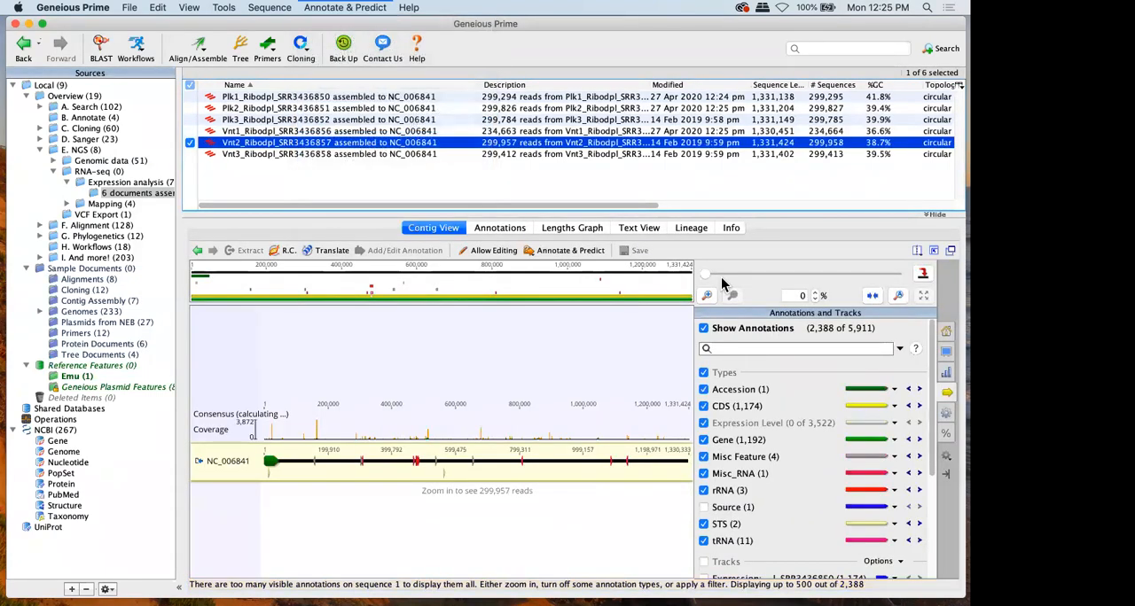
click(632, 357)
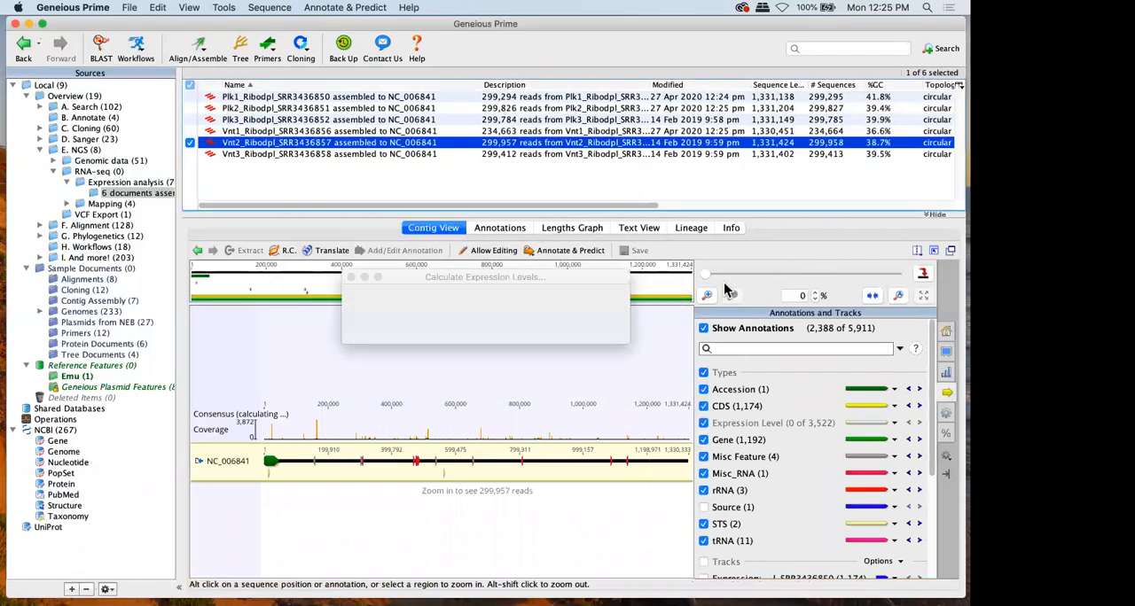
Show the Plk1, Plk2 and Vnt1 expression tracks on the Vnt2 contig and inspect the mshQ2 CDS expression details
drag(706, 273, 752, 273)
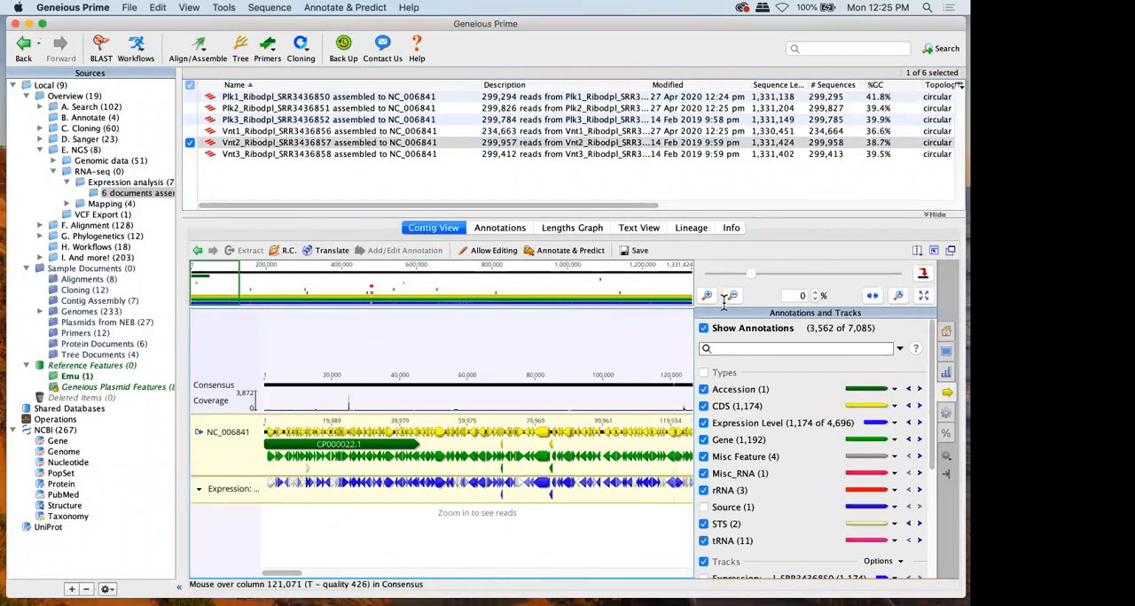
scroll(754, 425, down, 5)
click(703, 410)
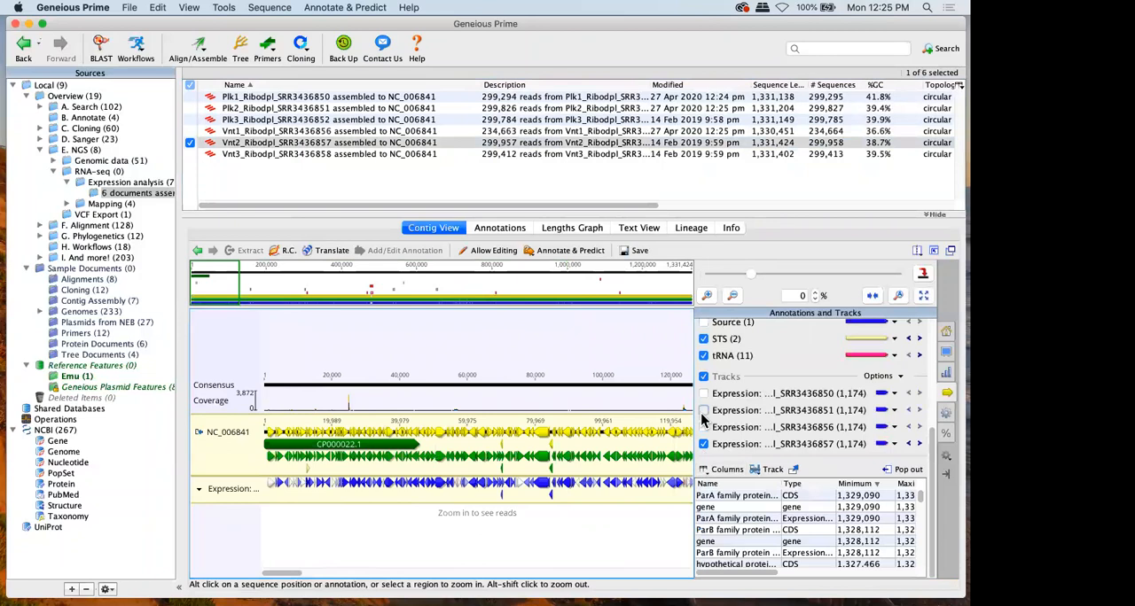
click(703, 427)
click(702, 393)
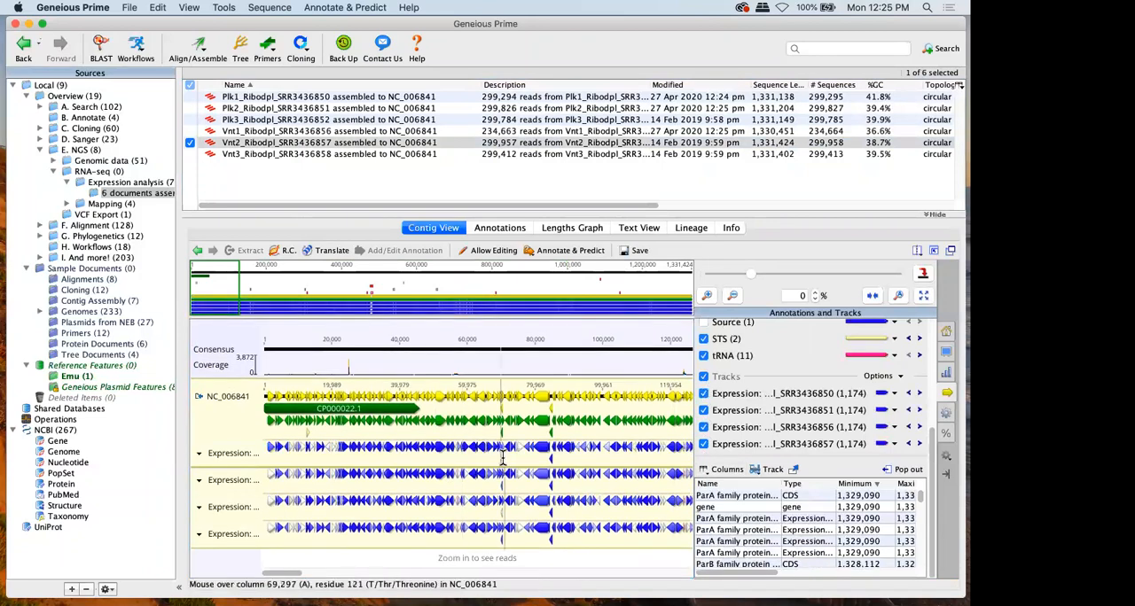
mouse_move(544, 457)
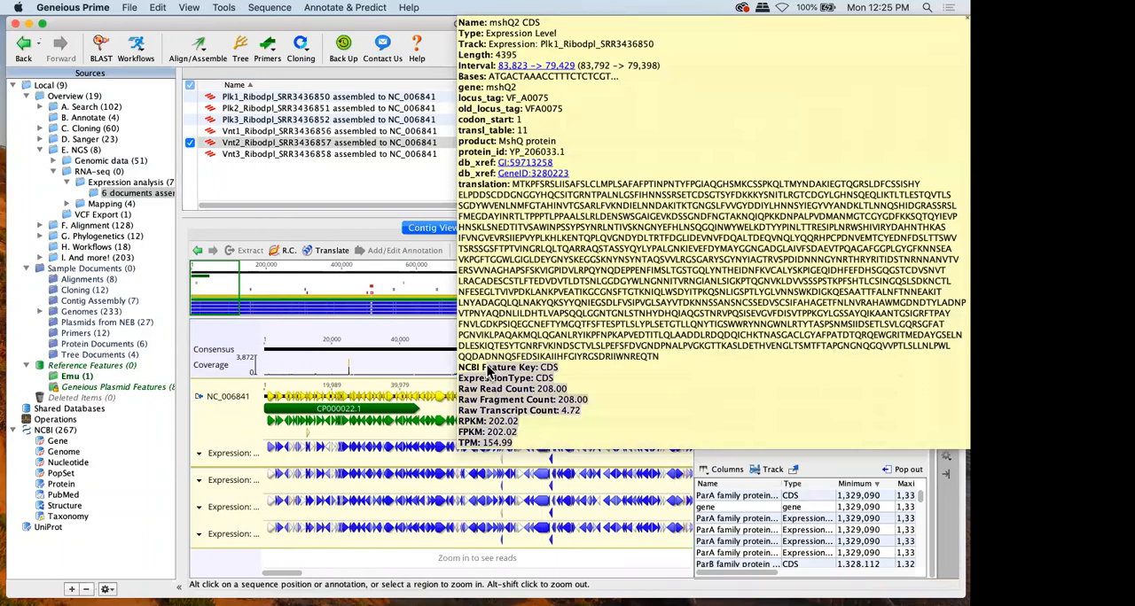
Save the Vnt2 contig with the changes applied to the original sequences, and return to the Expression analysis folder
click(634, 251)
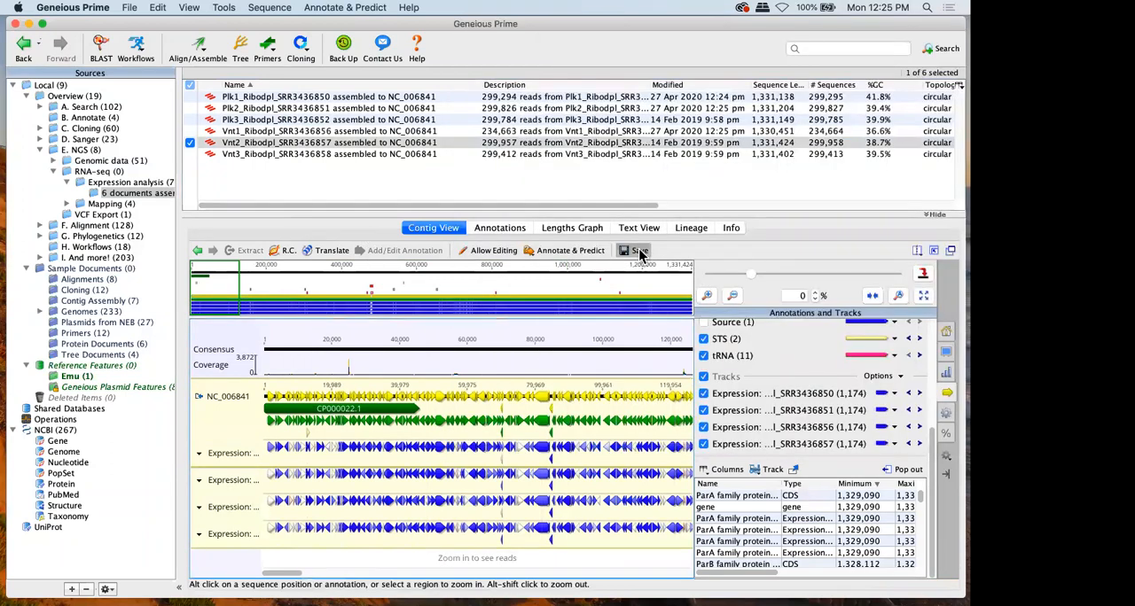
click(638, 344)
click(644, 336)
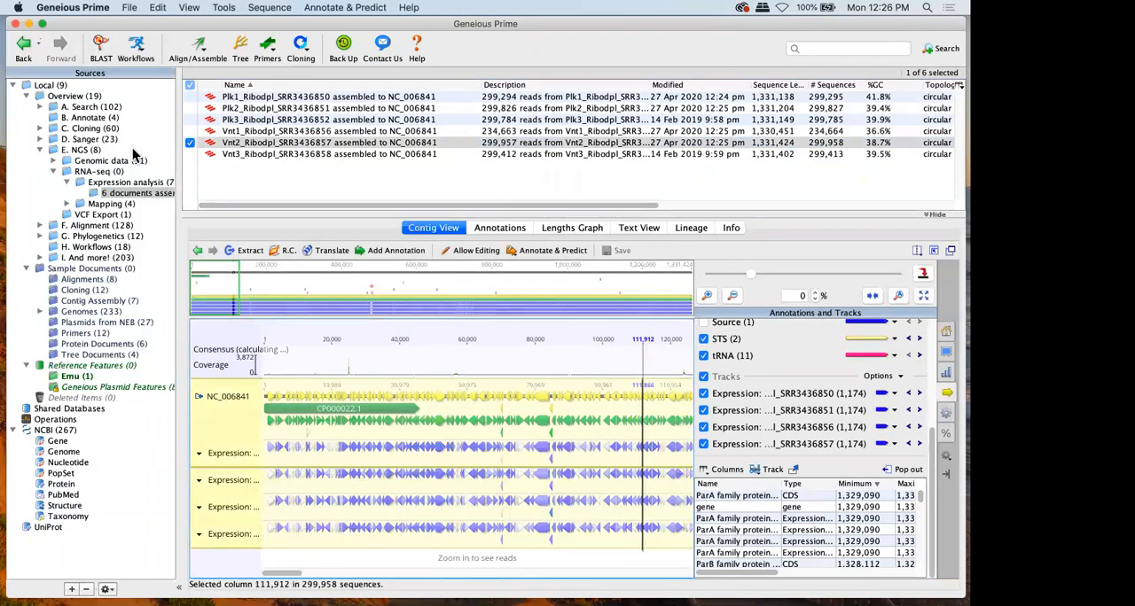
click(97, 171)
click(155, 182)
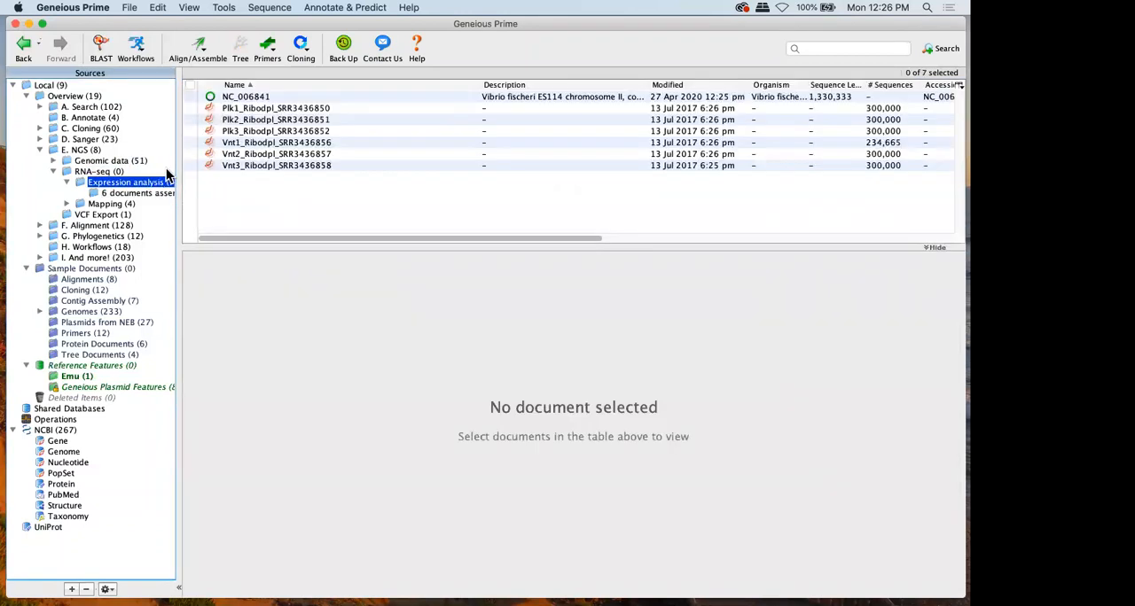
Open NC_006841 in an expanded view and show its Plk1, Plk2, Vnt1 and Vnt2 expression tracks
click(232, 98)
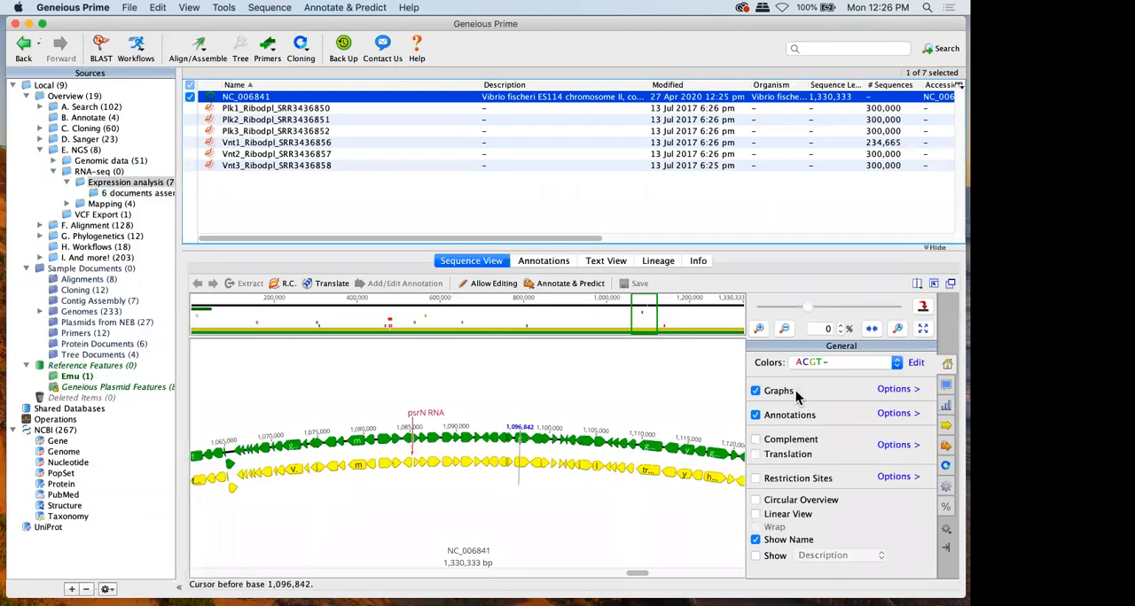
click(933, 283)
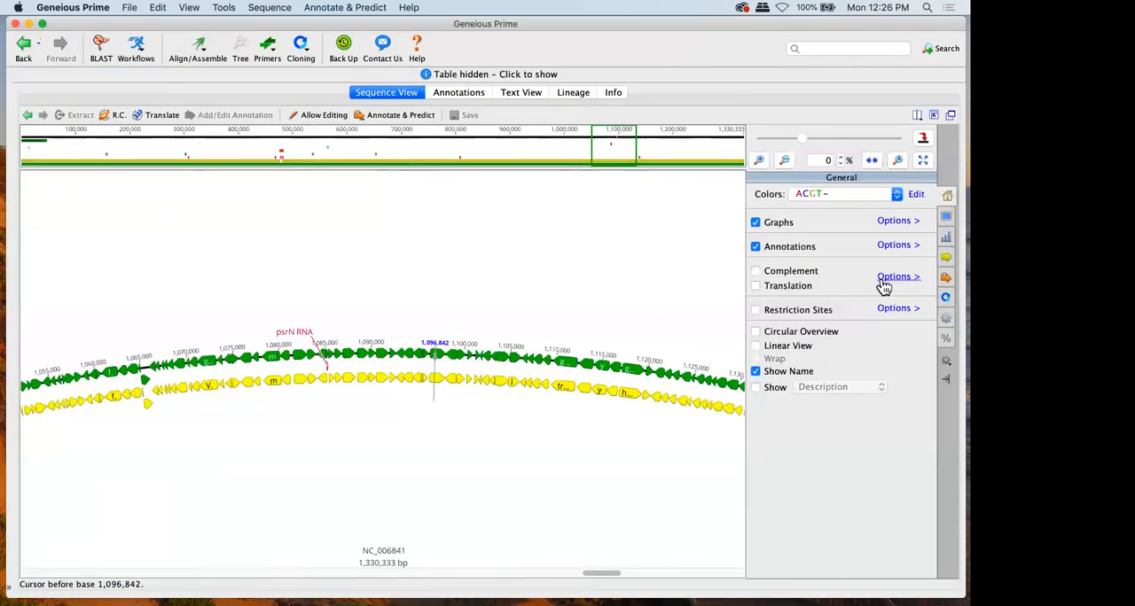
click(946, 257)
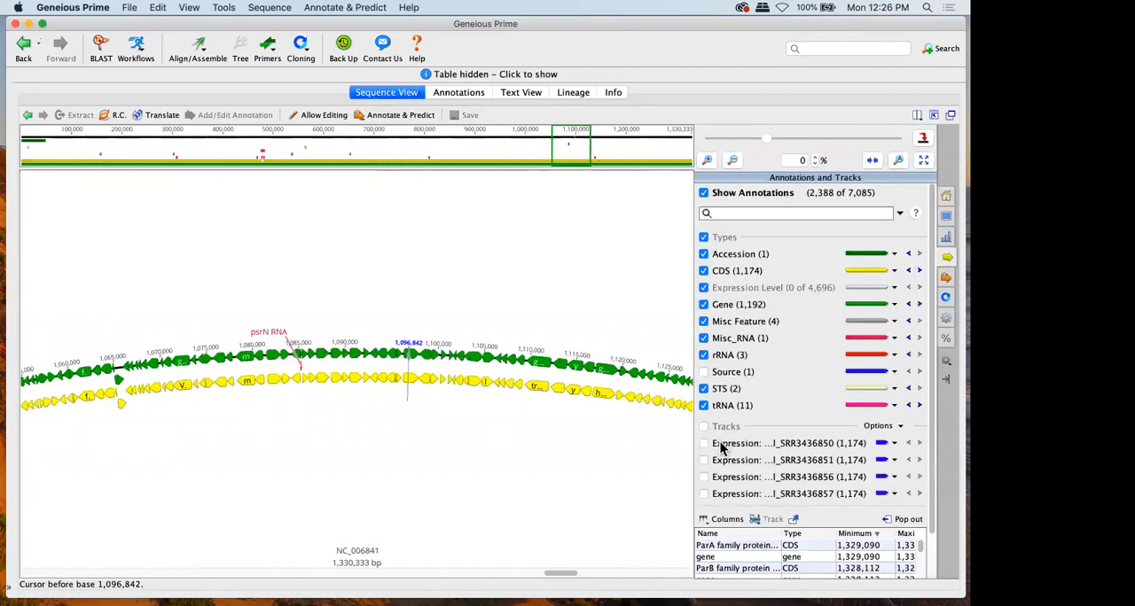
click(722, 443)
click(723, 460)
click(723, 477)
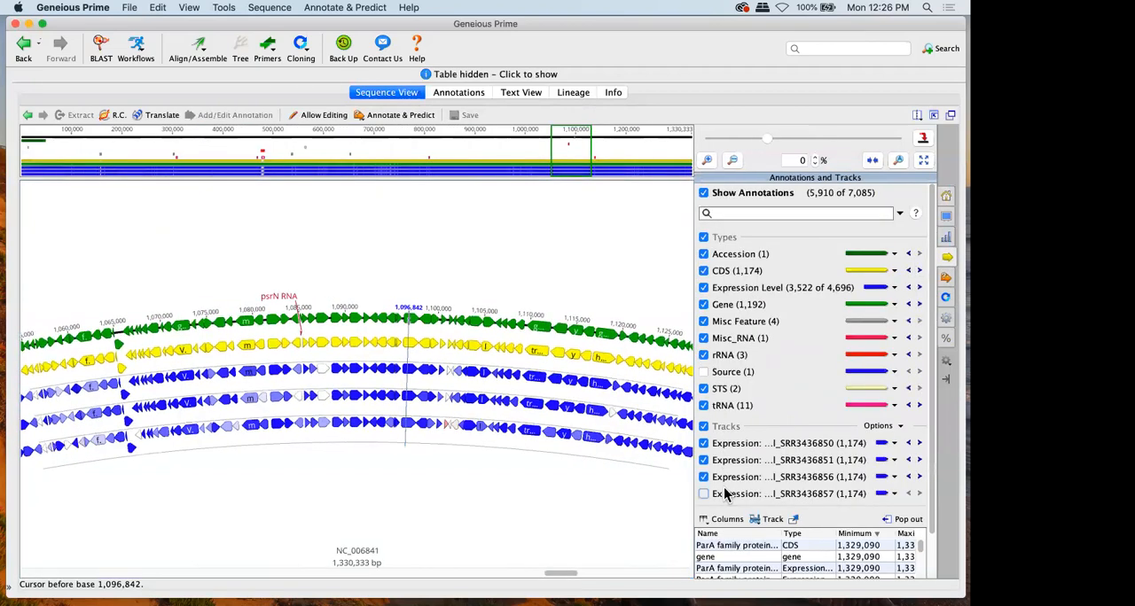
click(703, 494)
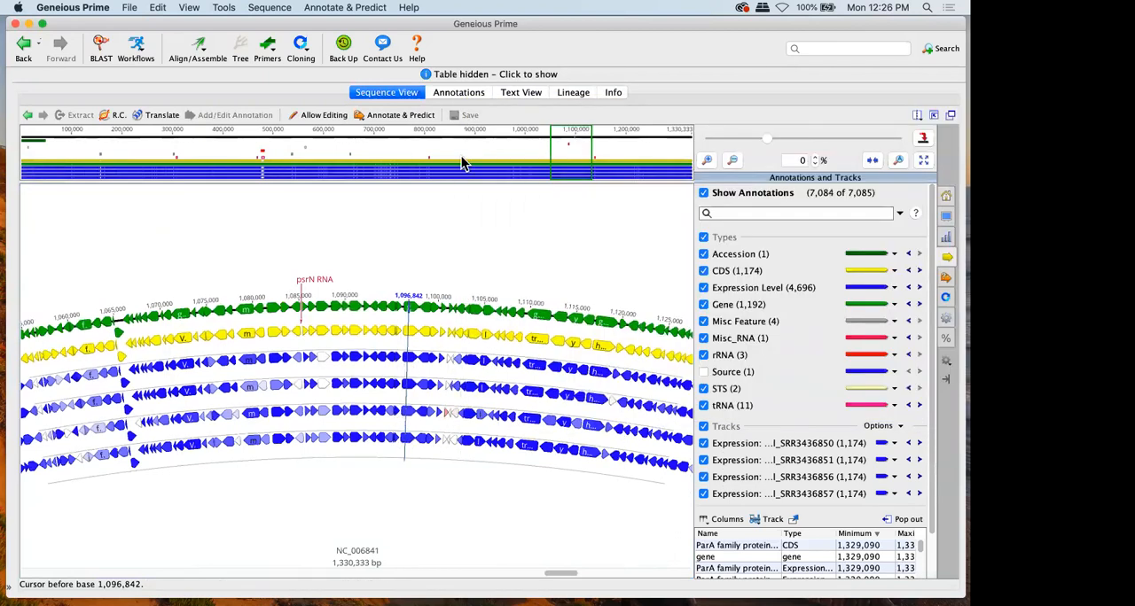
Compare expression levels with DESeq2 across the four tracks, assigning conditions automatically by Sample condition with a Parametric fit
click(374, 9)
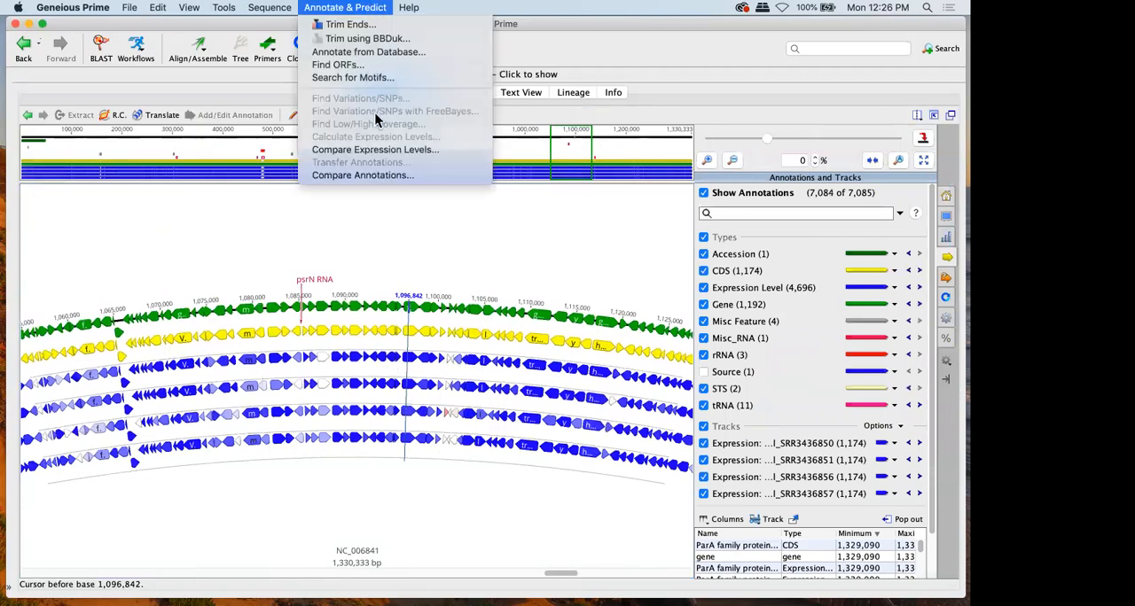
click(383, 149)
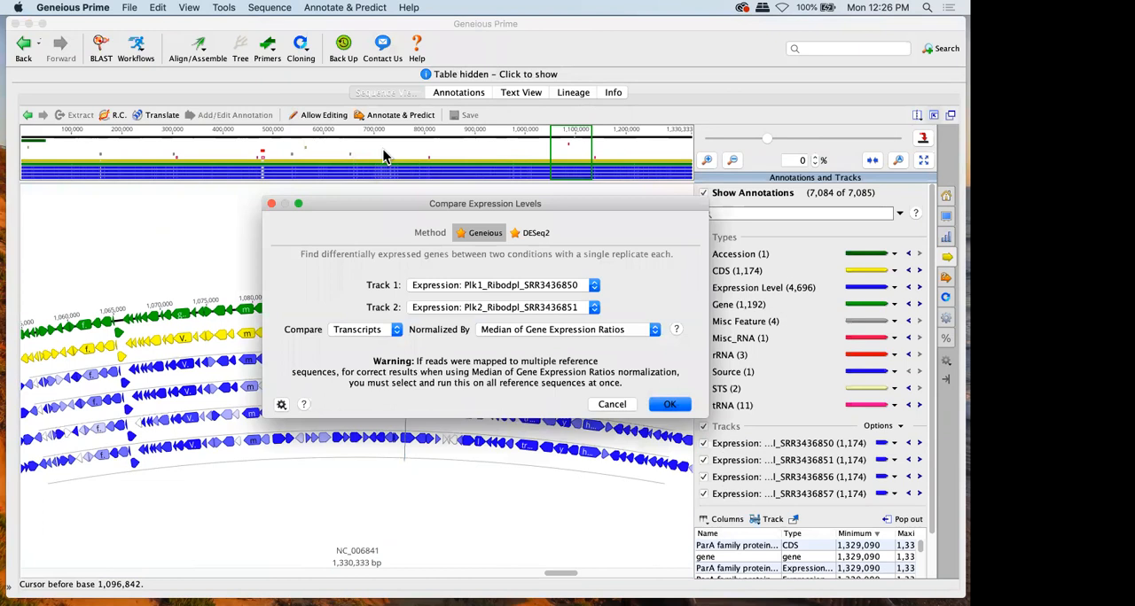
click(530, 234)
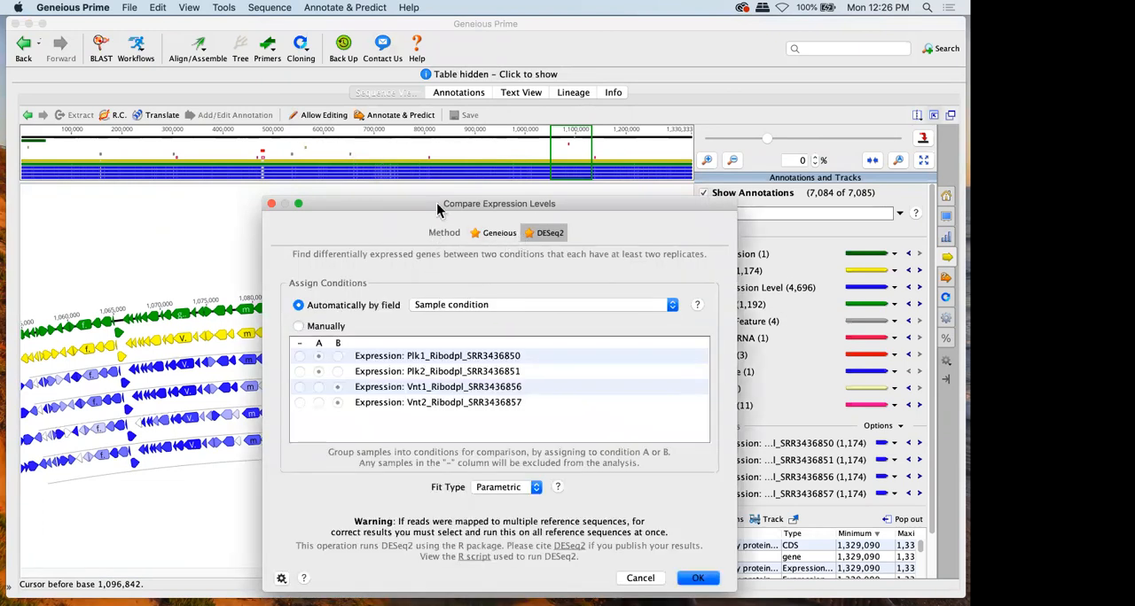
drag(437, 209, 450, 96)
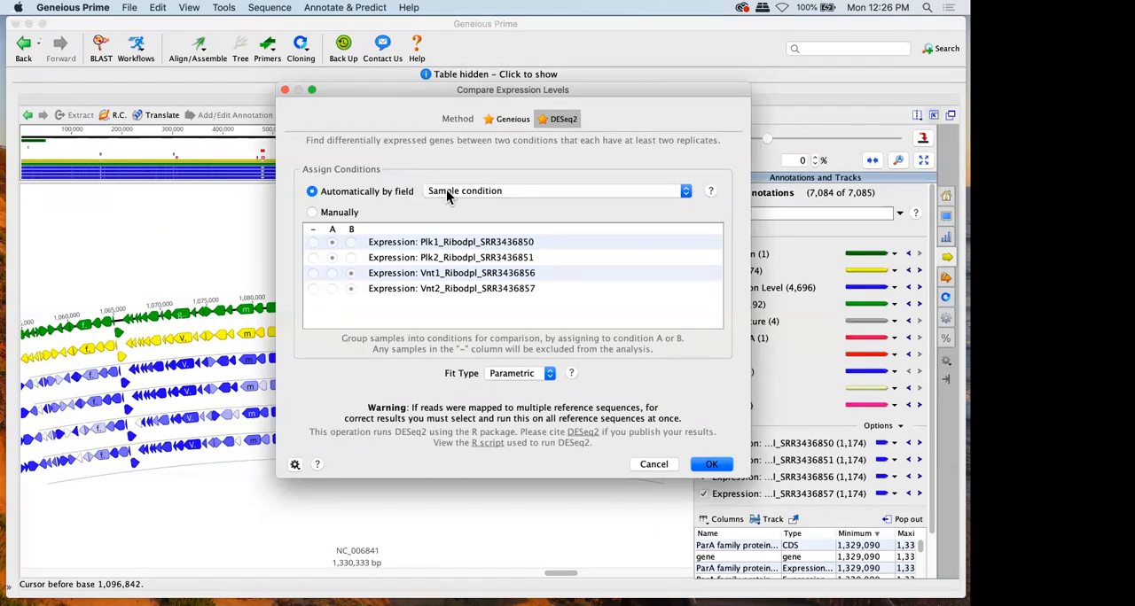
click(335, 213)
click(332, 273)
click(350, 274)
click(312, 191)
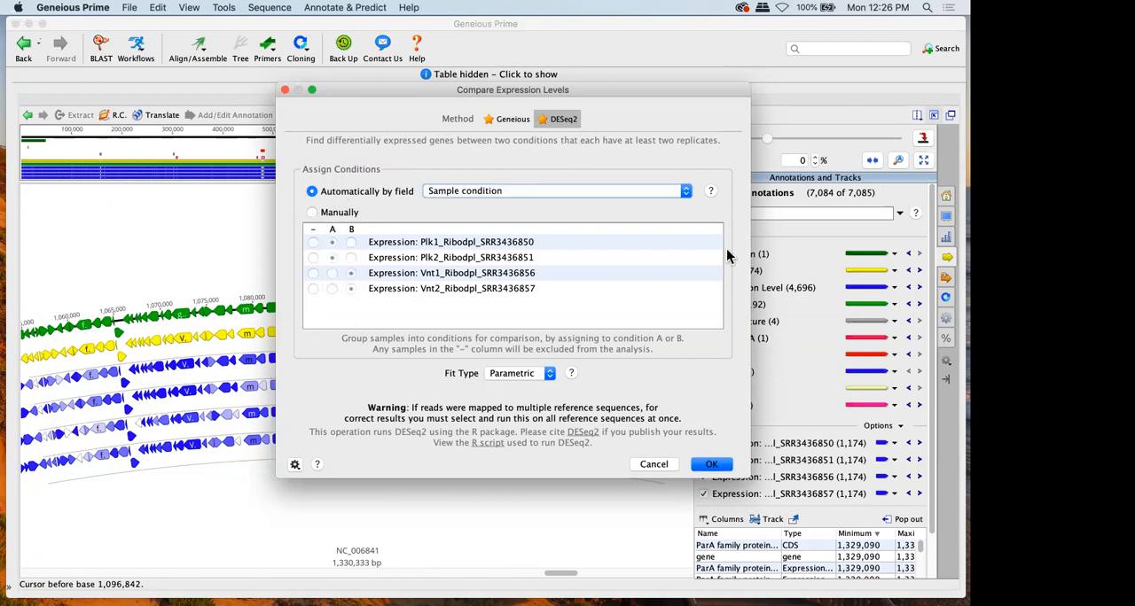
click(711, 464)
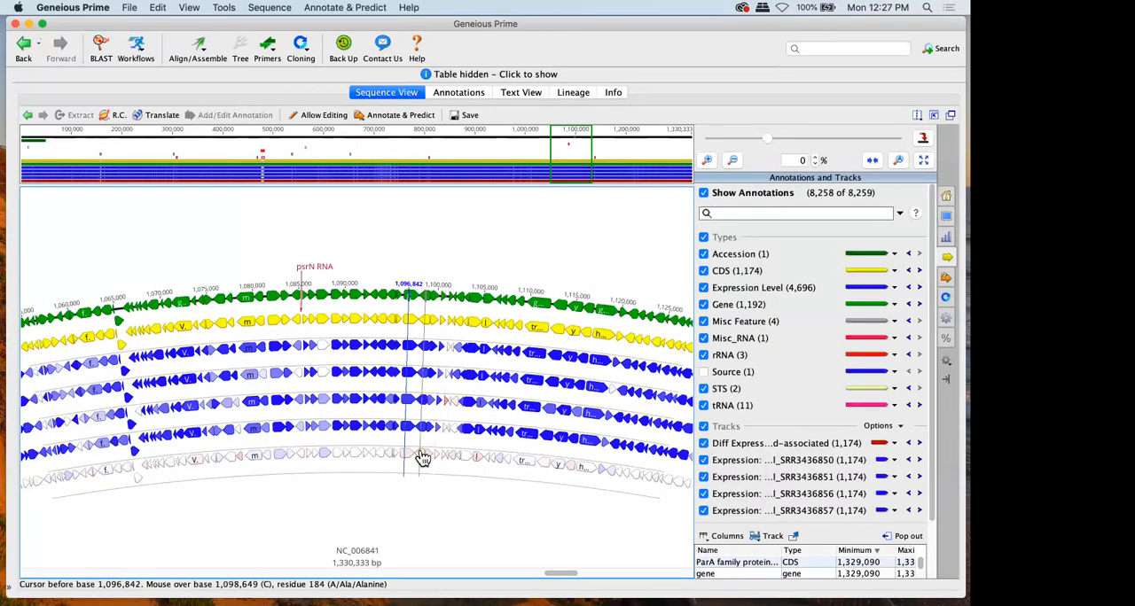
Inspect the ynfM CDS details on the differential expression track and save the NC_006841 changes
mouse_move(423, 457)
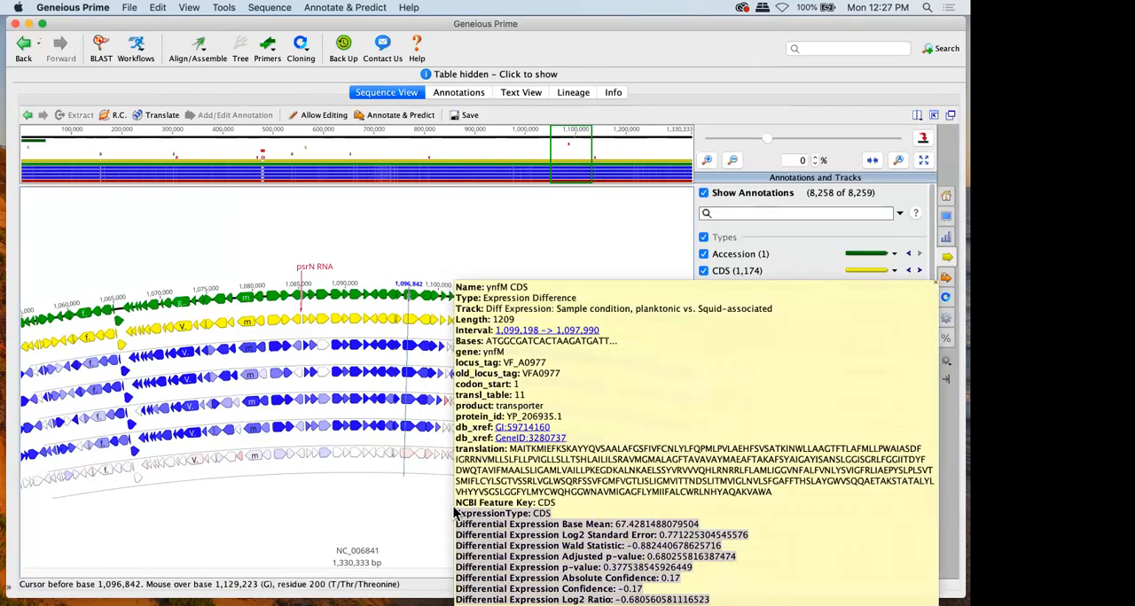
click(335, 448)
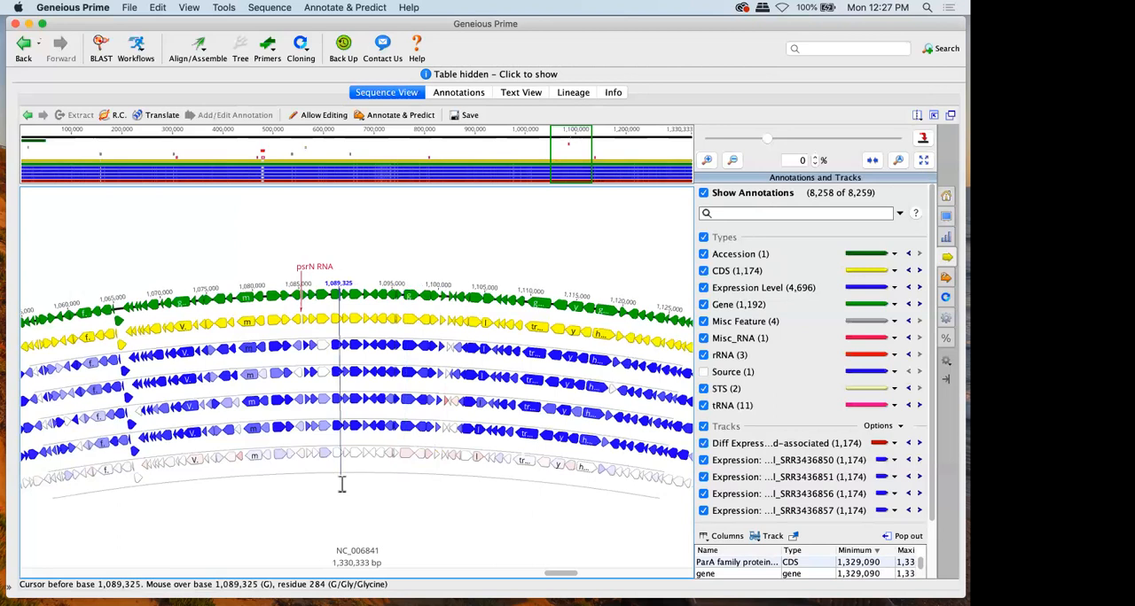
click(466, 115)
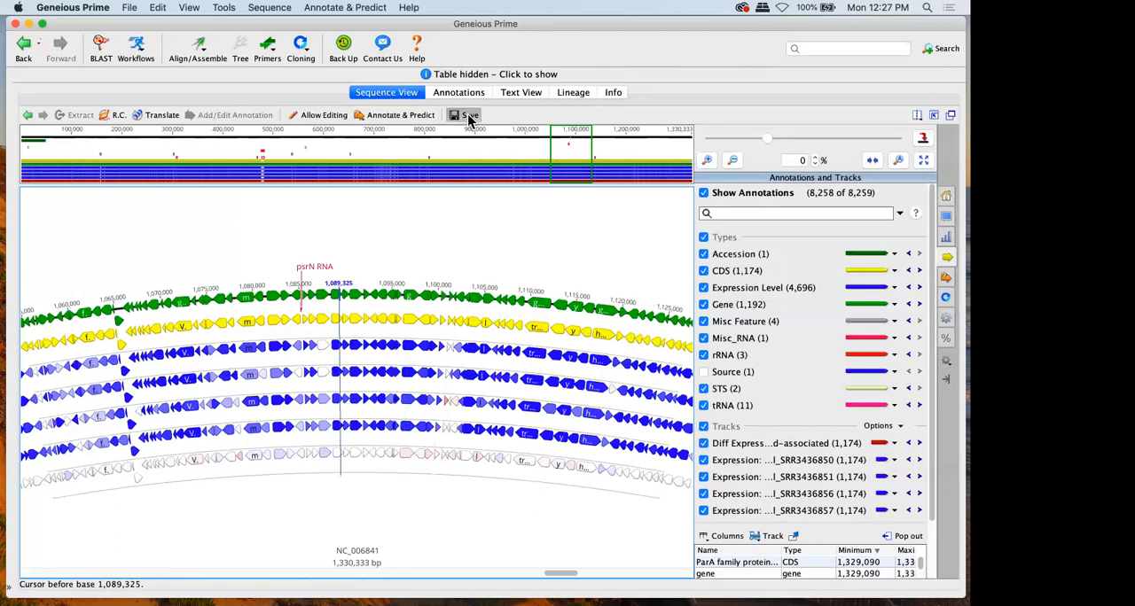
Review the differential expression annotations table, the sequence's differential expression track and the sample PCA plot
click(370, 93)
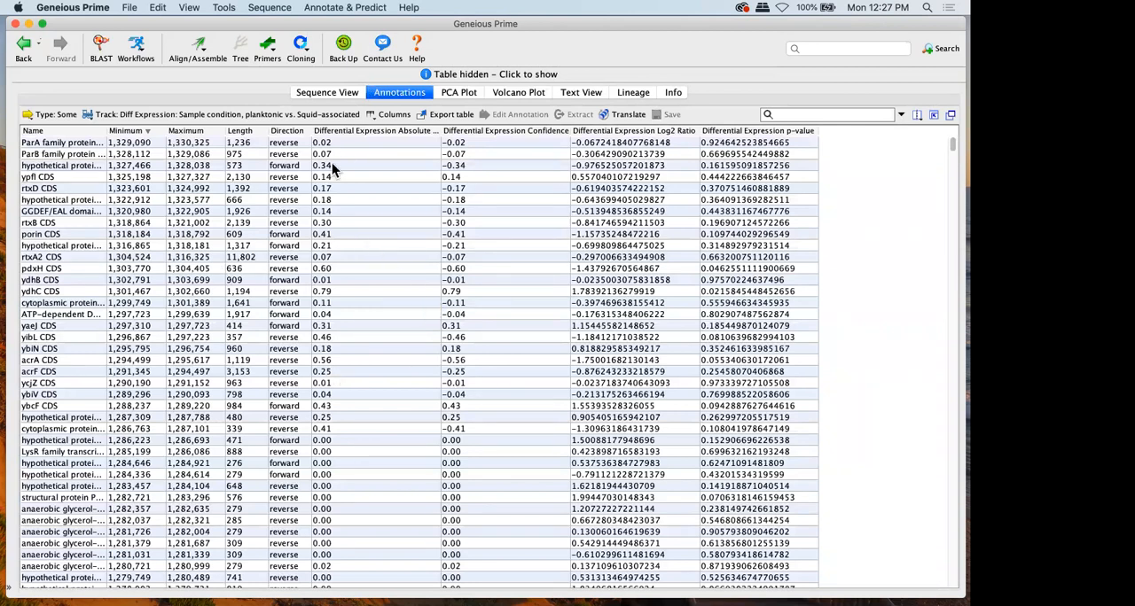
click(330, 92)
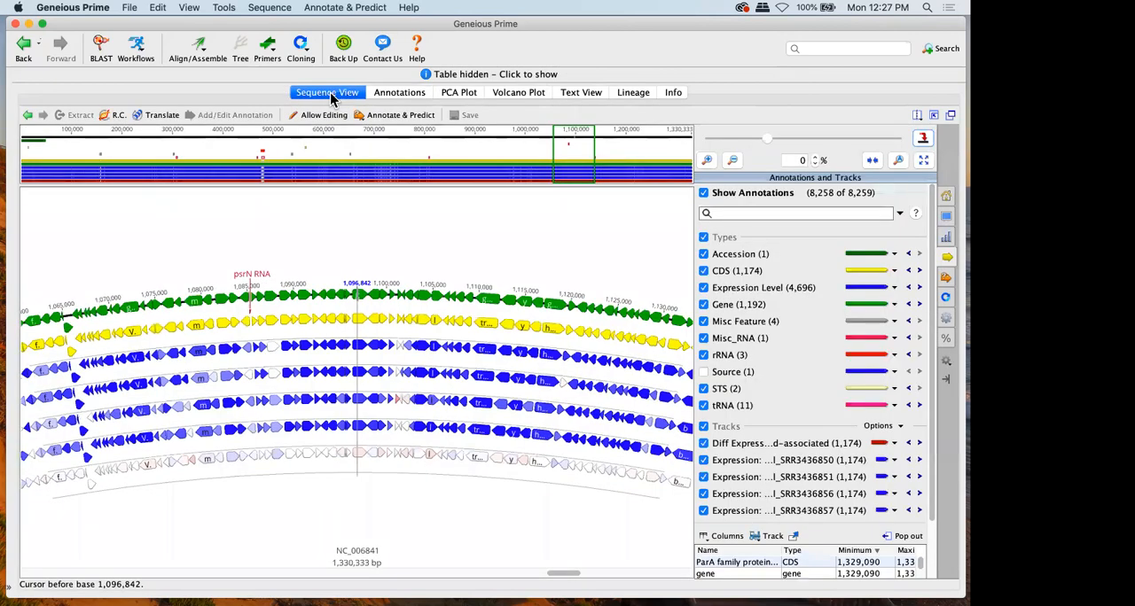
mouse_move(301, 461)
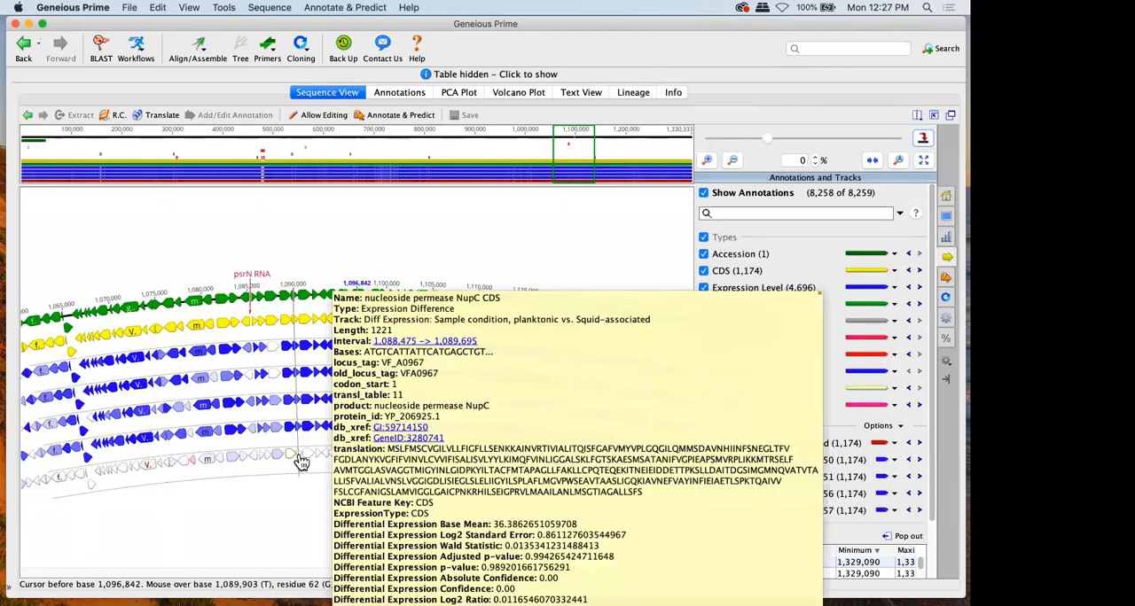
click(469, 96)
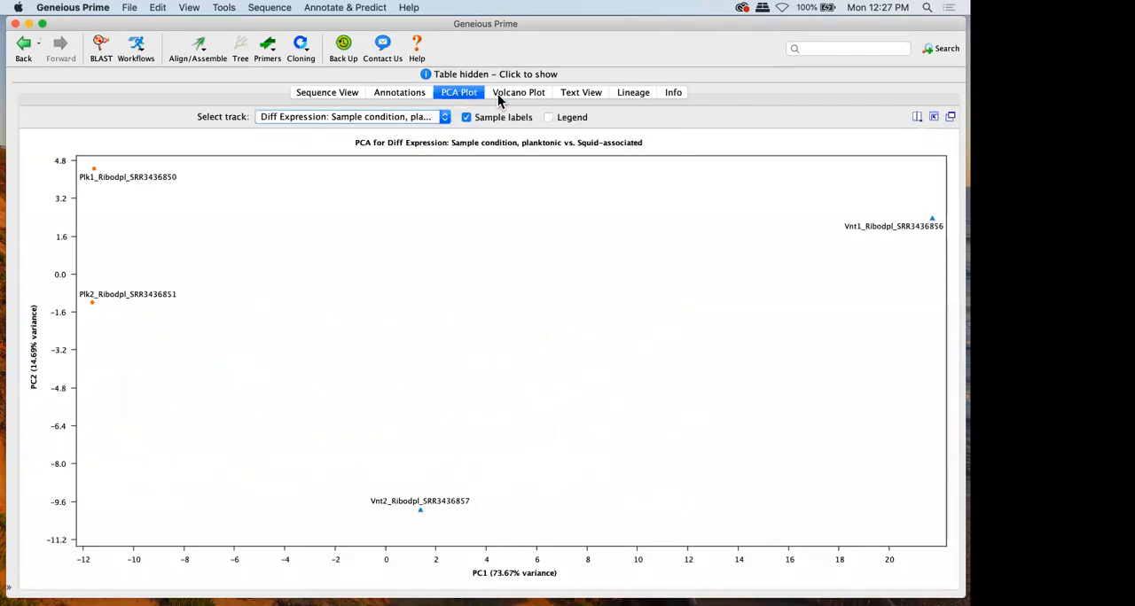
Select the ompU2 CDS point in the volcano plot and zoom to that annotation in the sequence
click(499, 98)
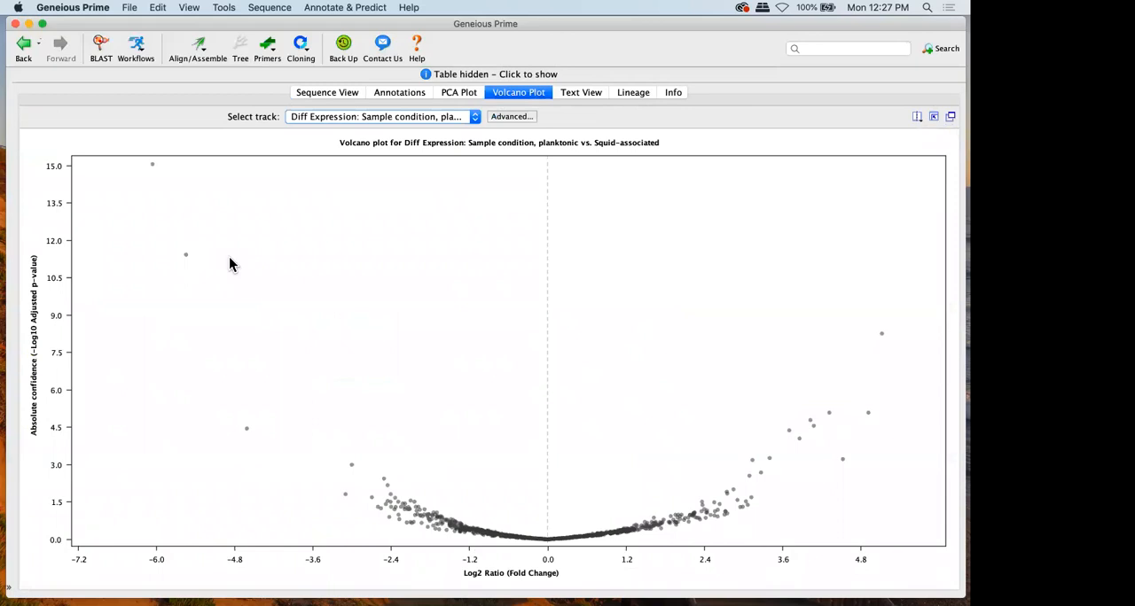
mouse_move(154, 170)
click(154, 165)
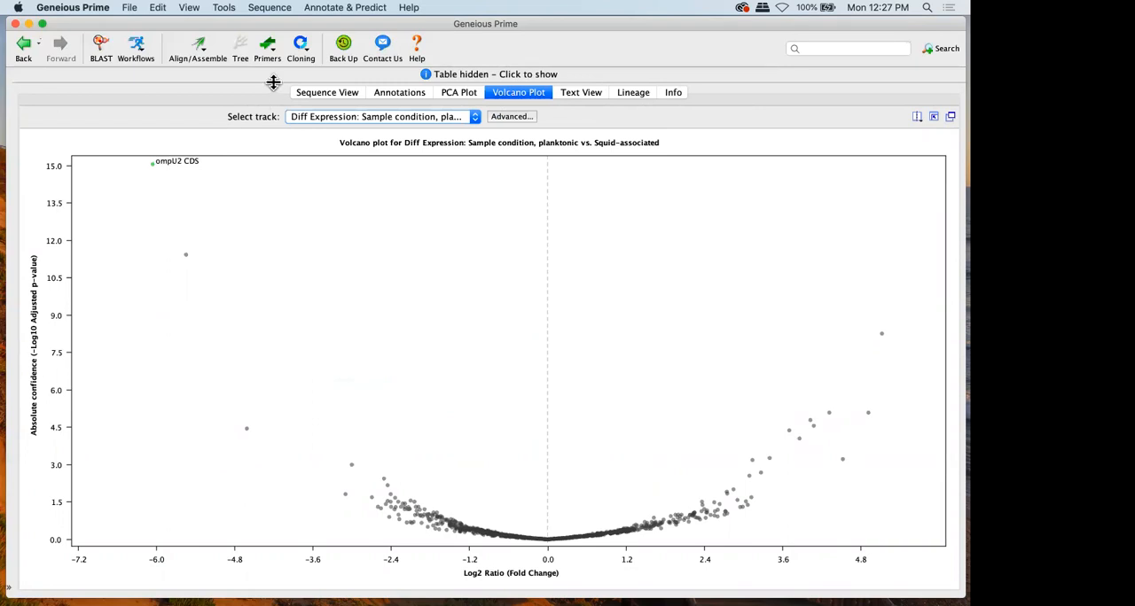
click(327, 92)
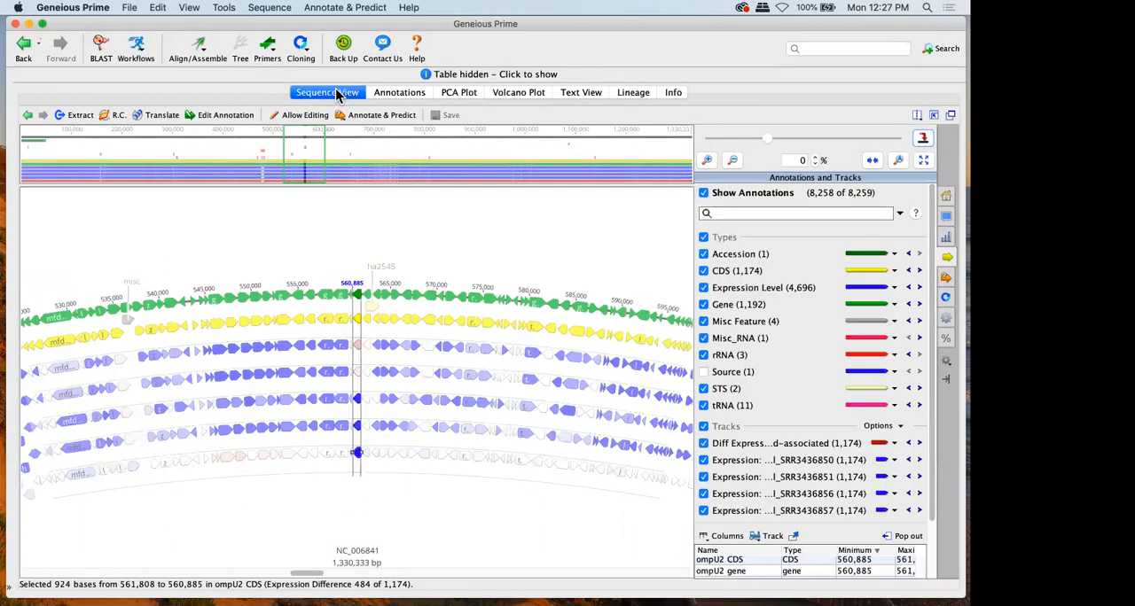
click(872, 160)
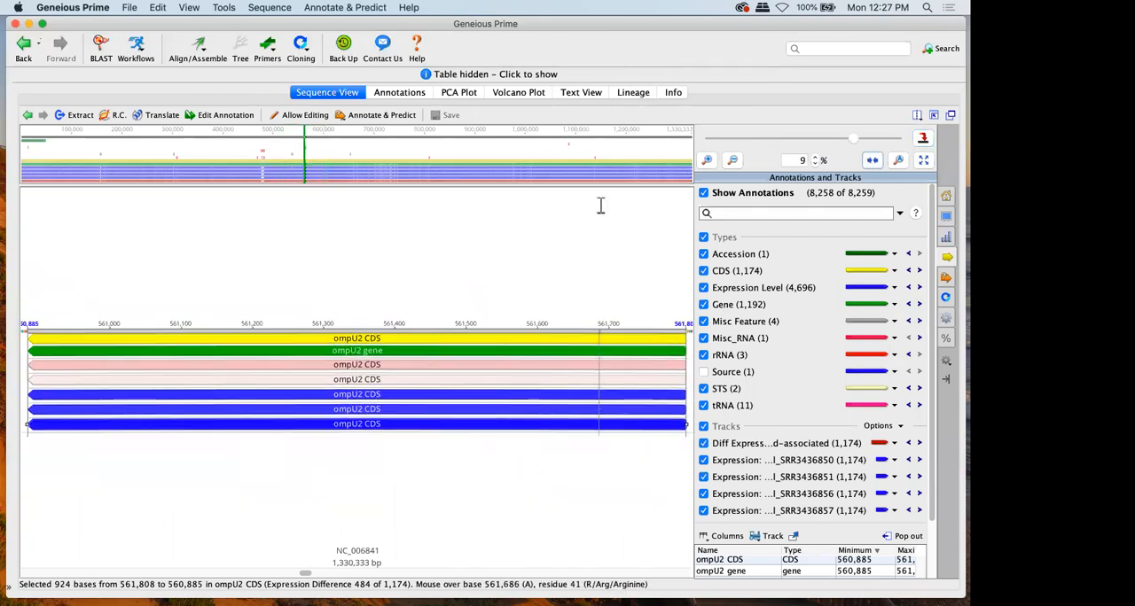
Select a hypothetical protein CDS point in the volcano plot and locate it in the sequence
click(517, 94)
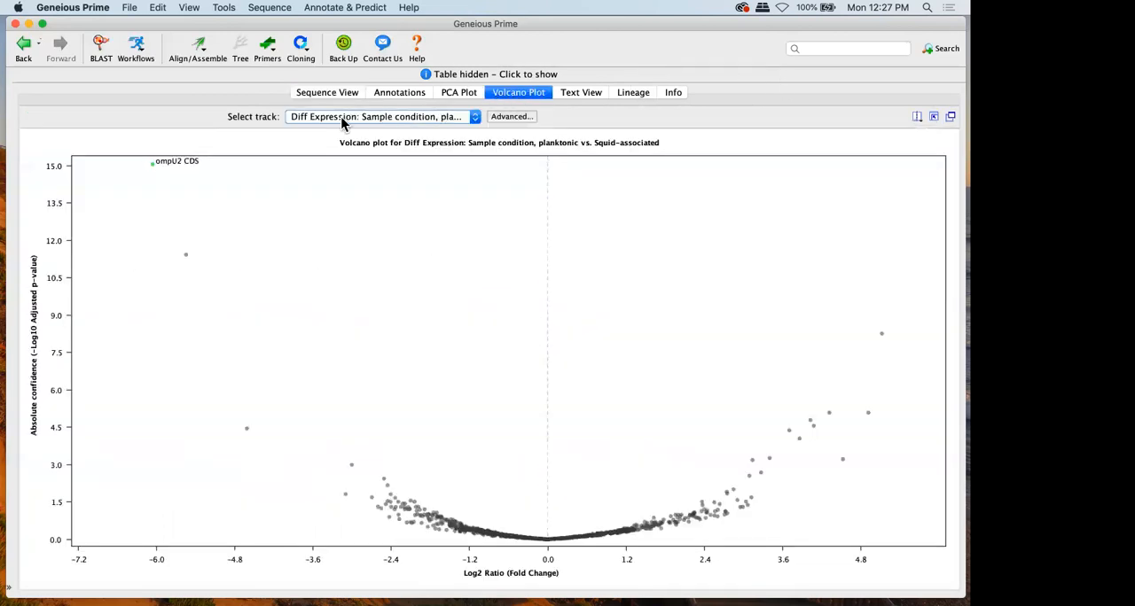
click(151, 166)
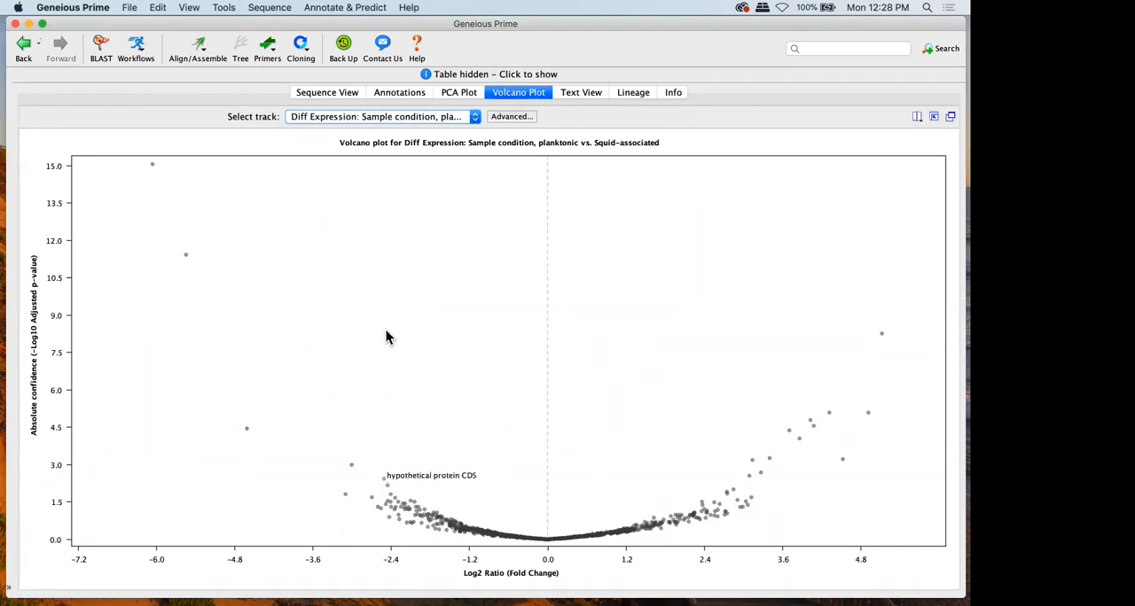
click(311, 94)
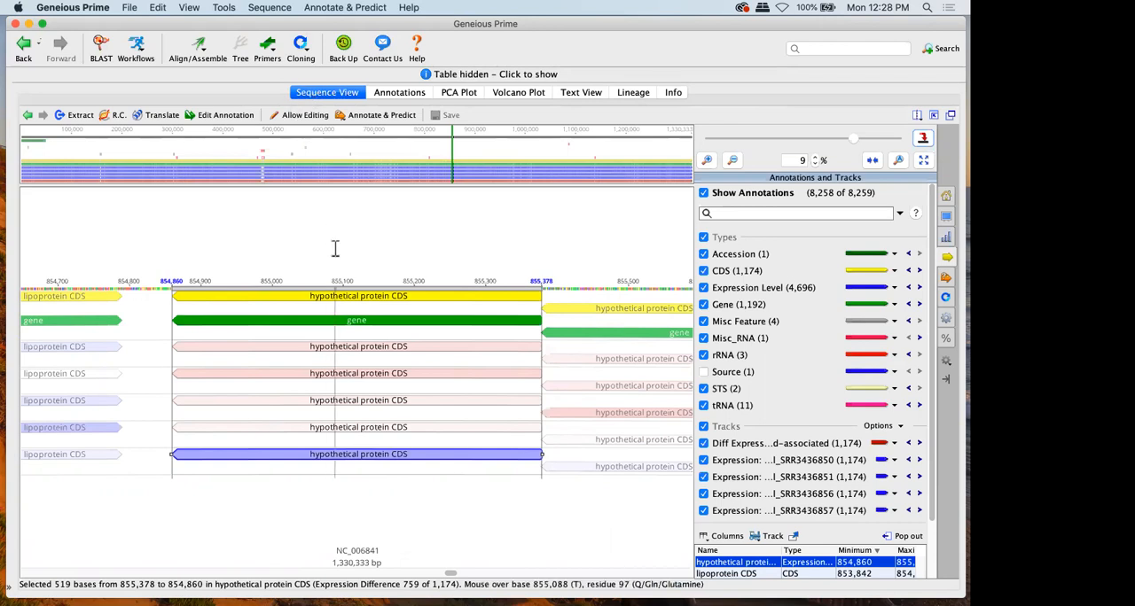
Open the selected hypothetical protein CDS annotation for editing and expand its properties
double_click(340, 302)
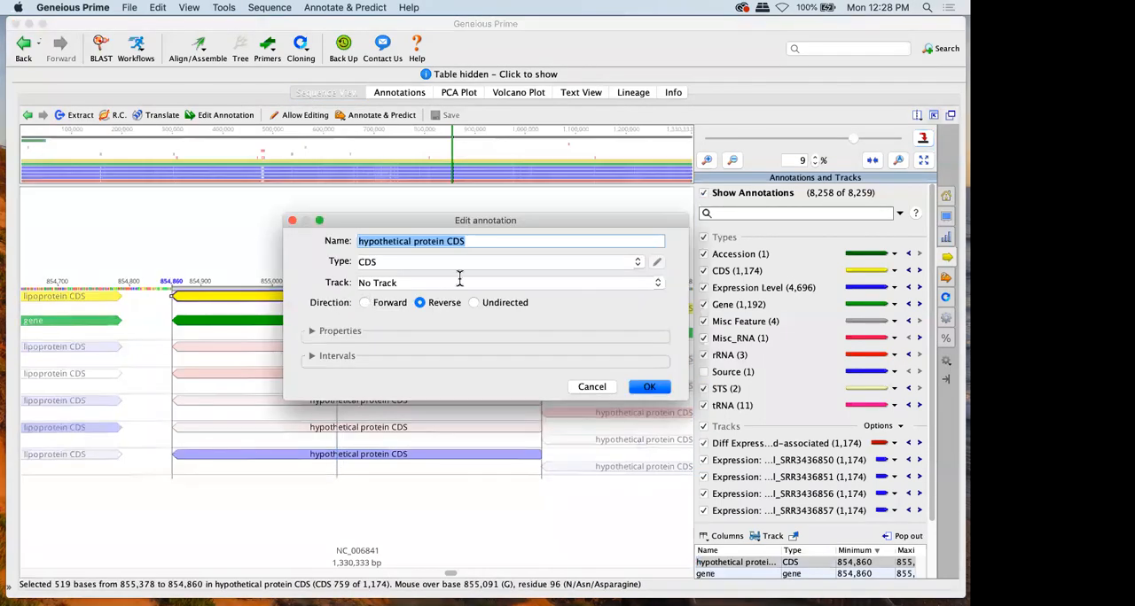
drag(368, 223, 365, 99)
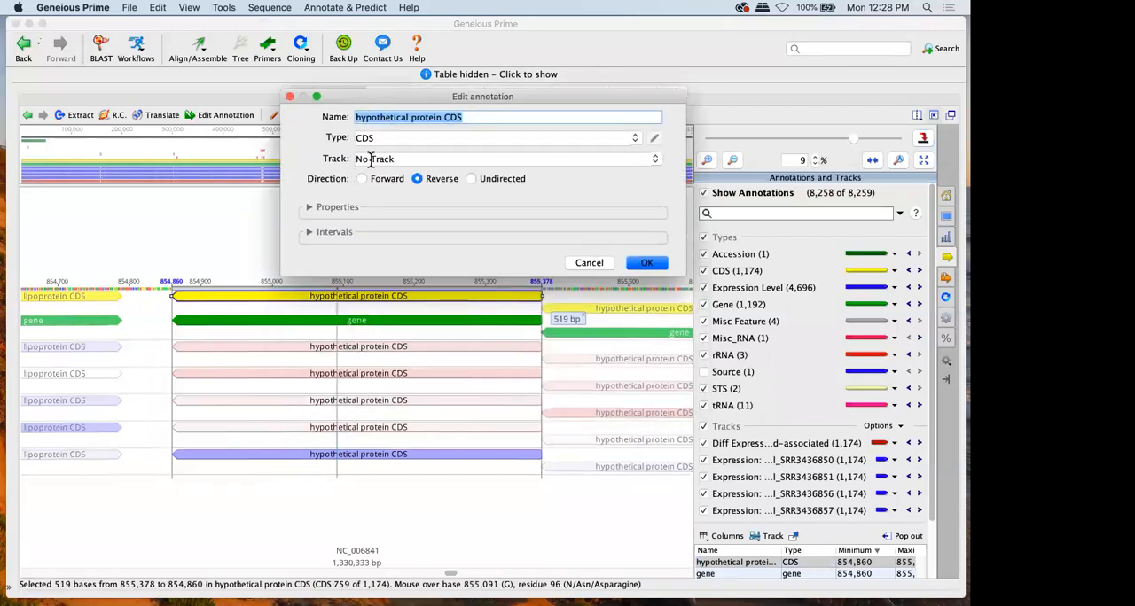
click(308, 208)
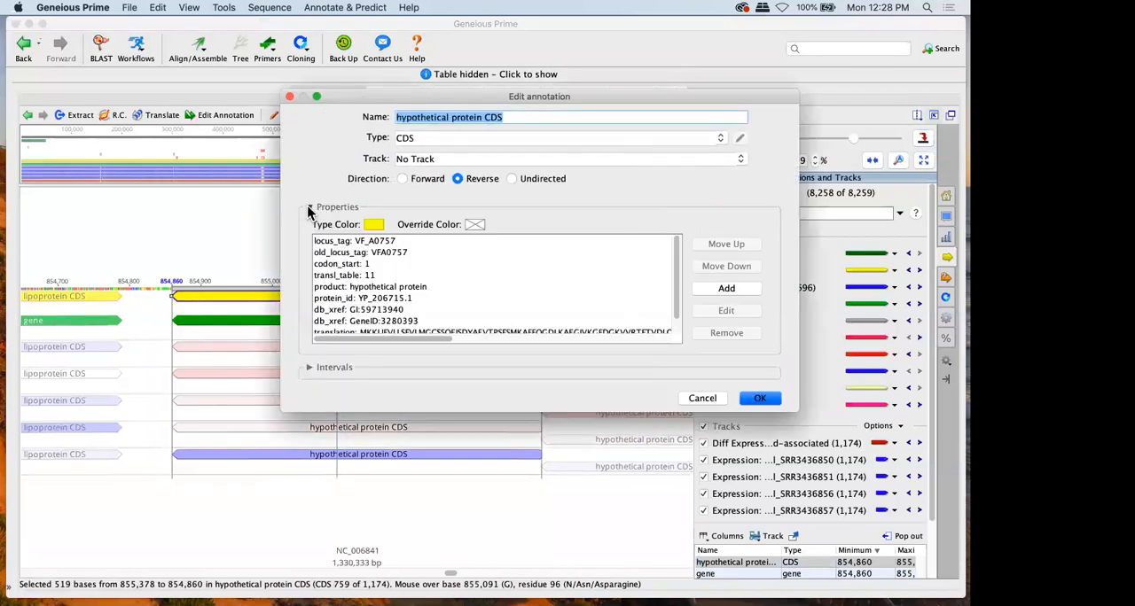
click(373, 227)
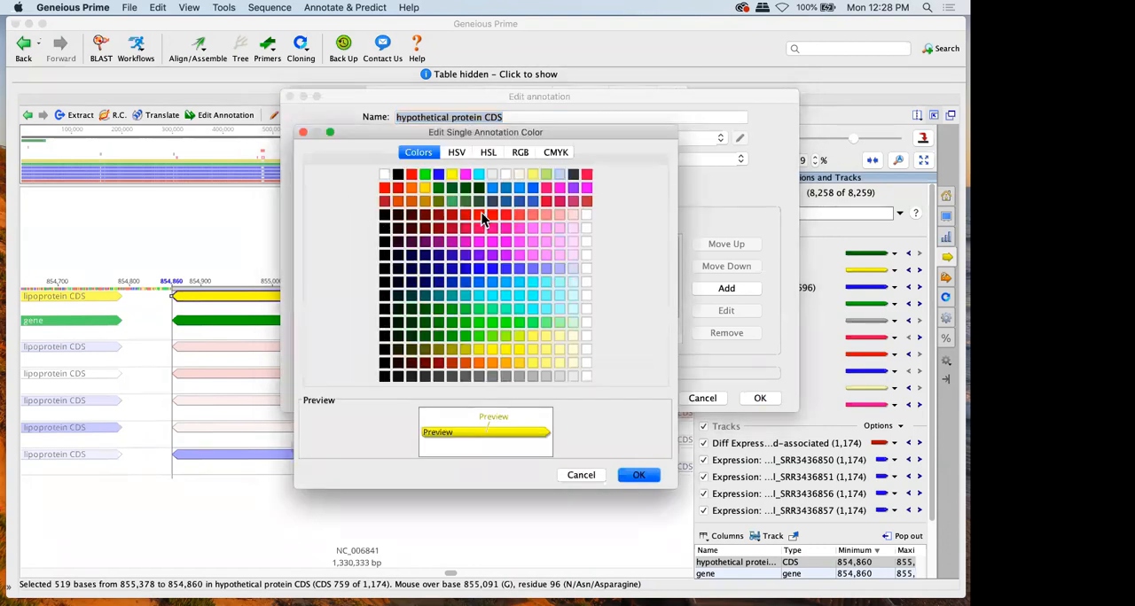
click(485, 254)
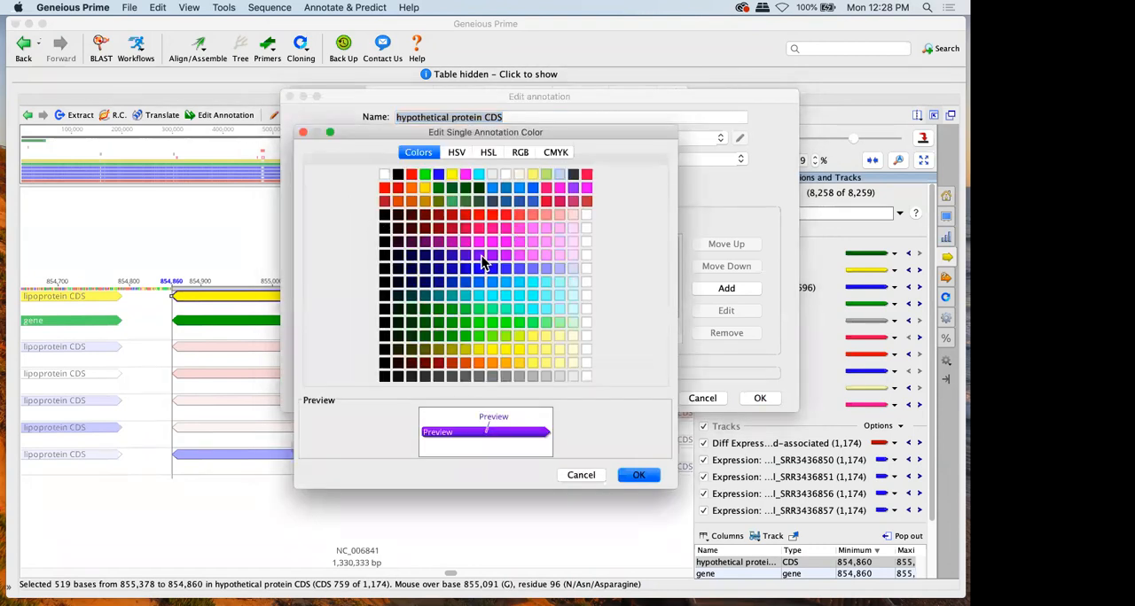
click(575, 474)
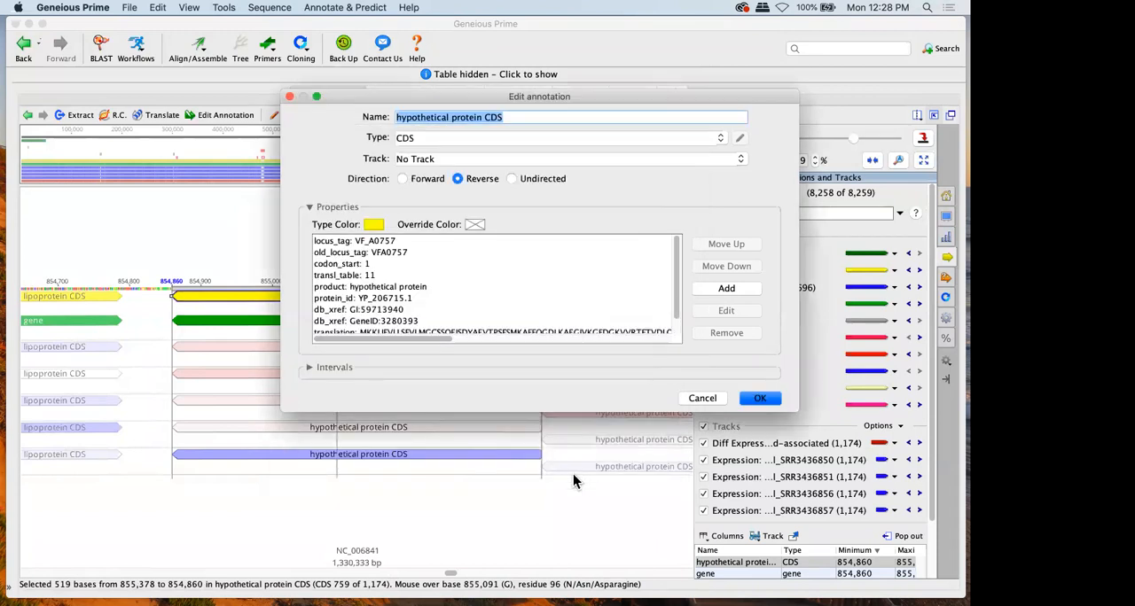
Set the hypothetical protein CDS annotation's override color to purple and apply the annotation edit
drag(465, 100, 564, 55)
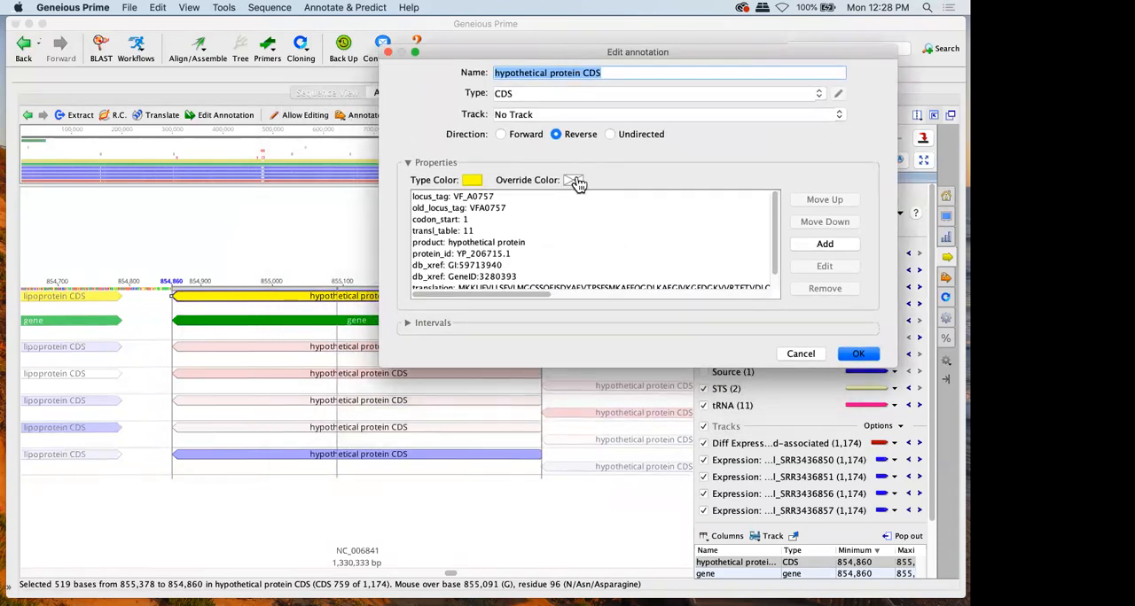
click(576, 181)
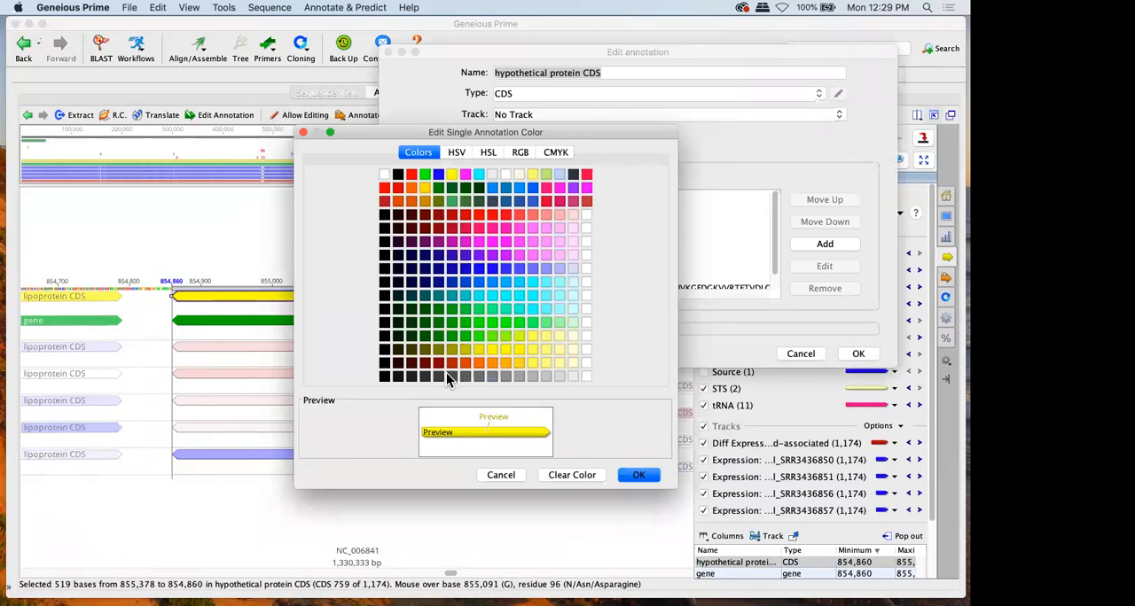
click(480, 256)
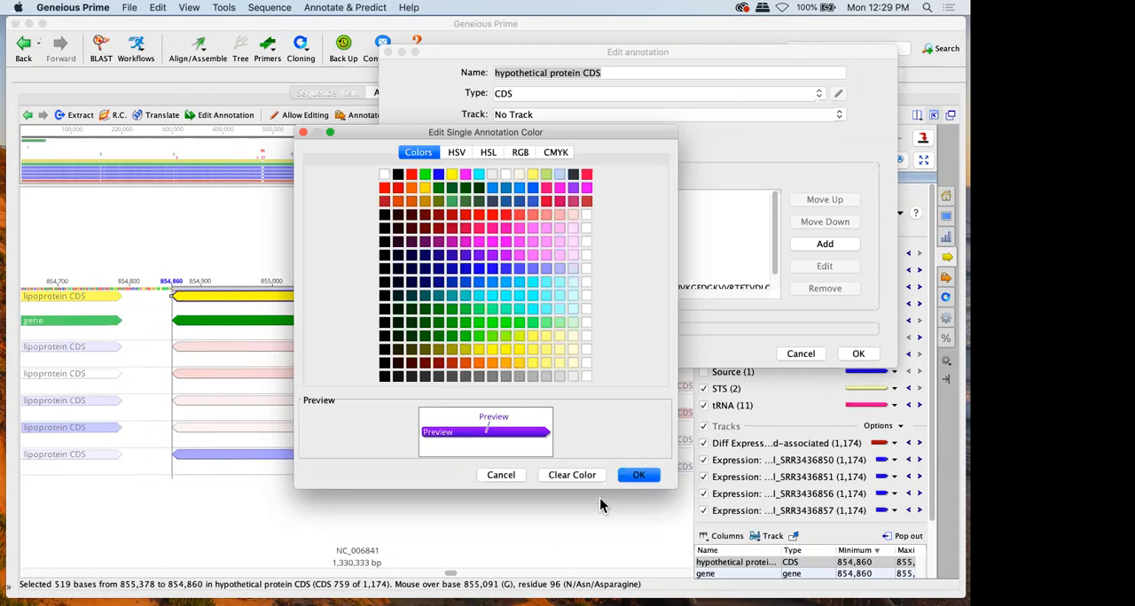
click(635, 476)
click(857, 355)
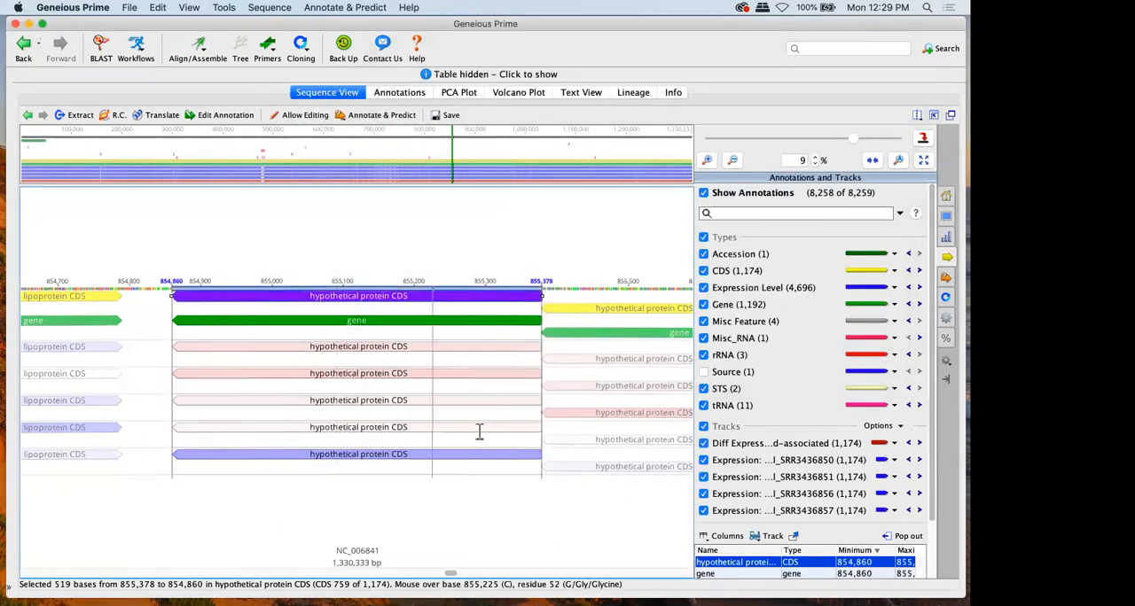
Show the hidden document table again and return to the Overview folder with the E. NGS folder collapsed
click(461, 76)
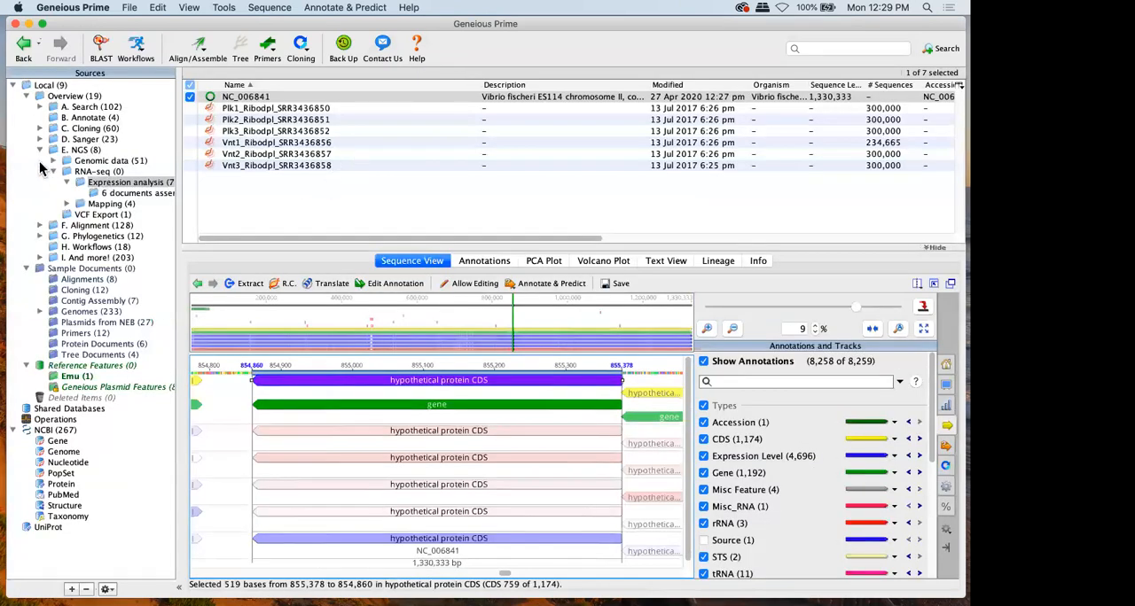
click(41, 151)
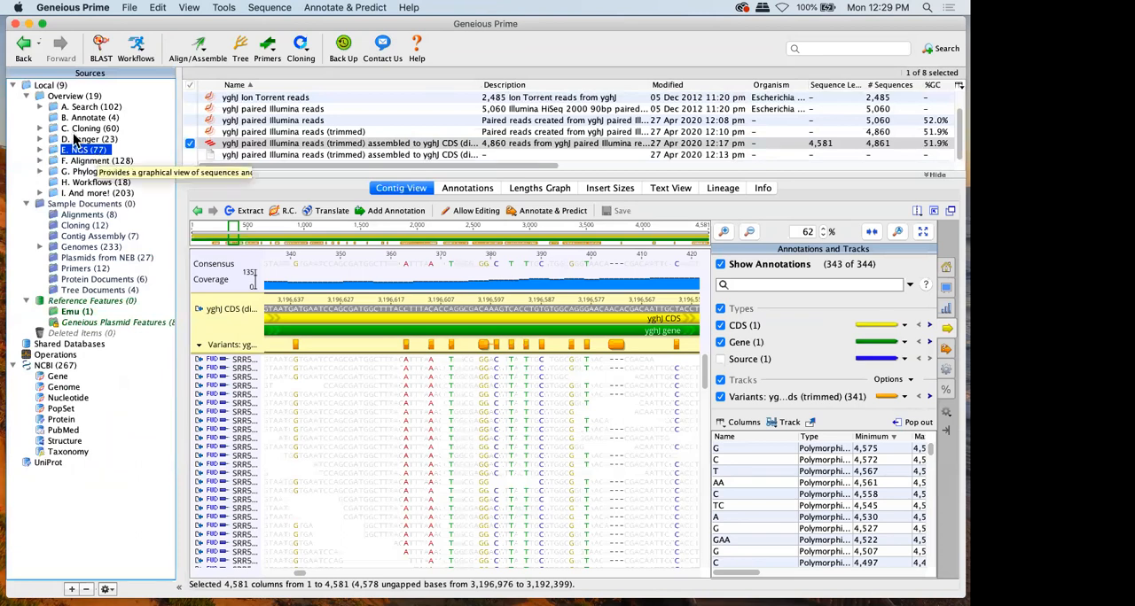
click(59, 97)
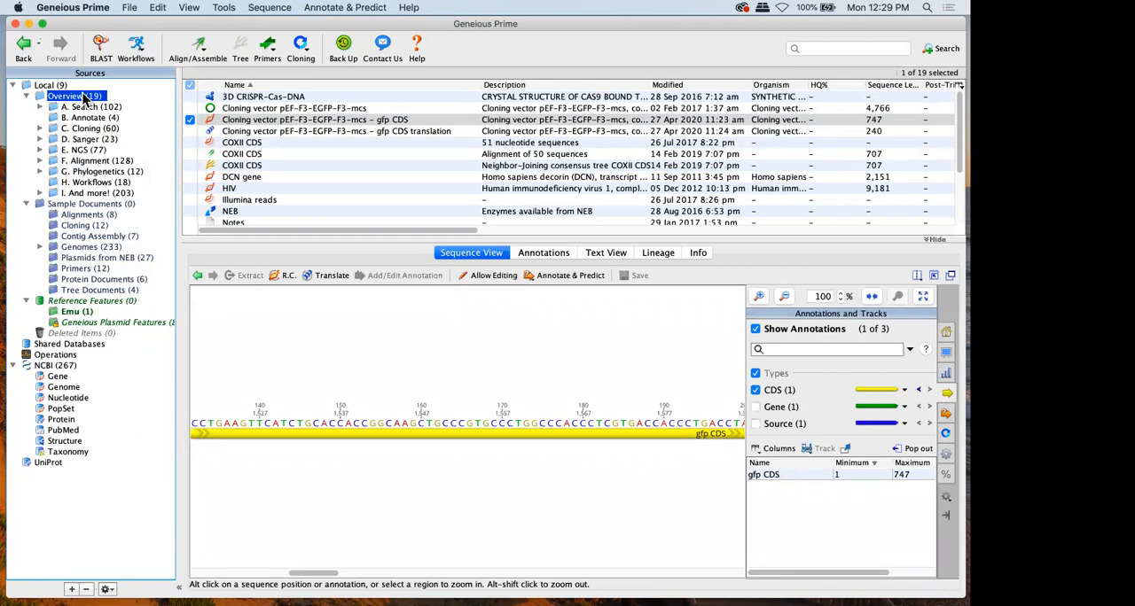
Set the Overview folder's color to dark red
right_click(85, 100)
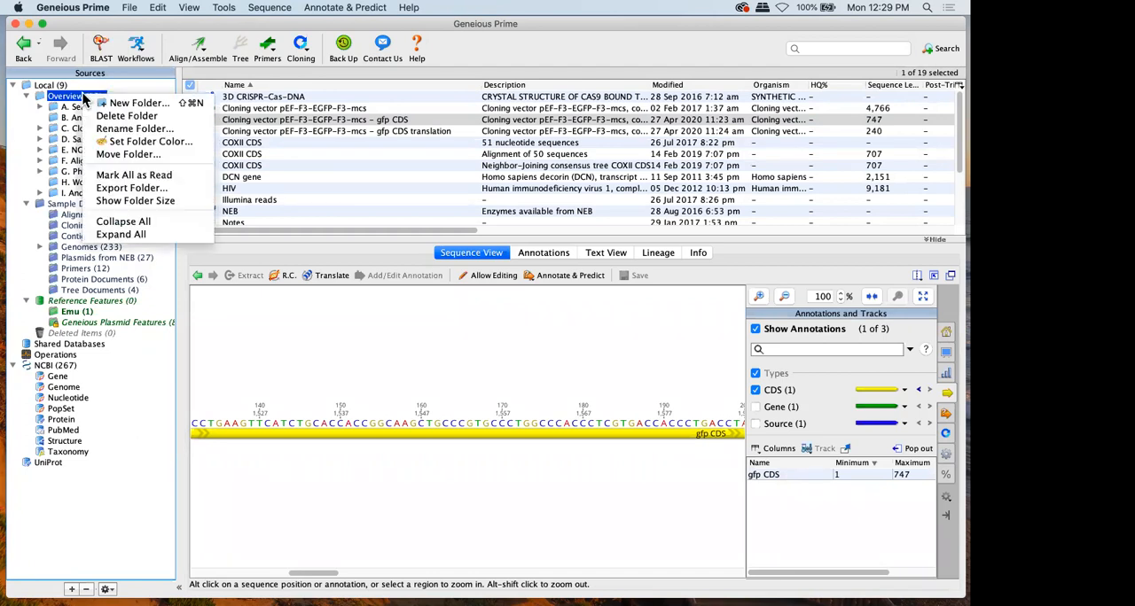
click(146, 141)
click(465, 310)
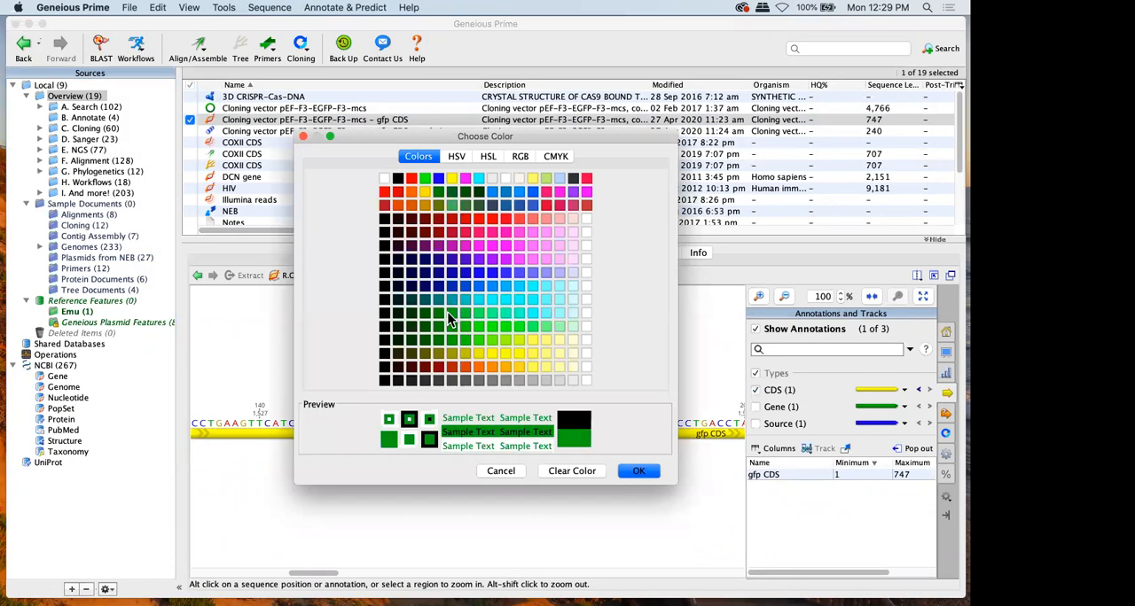
click(453, 275)
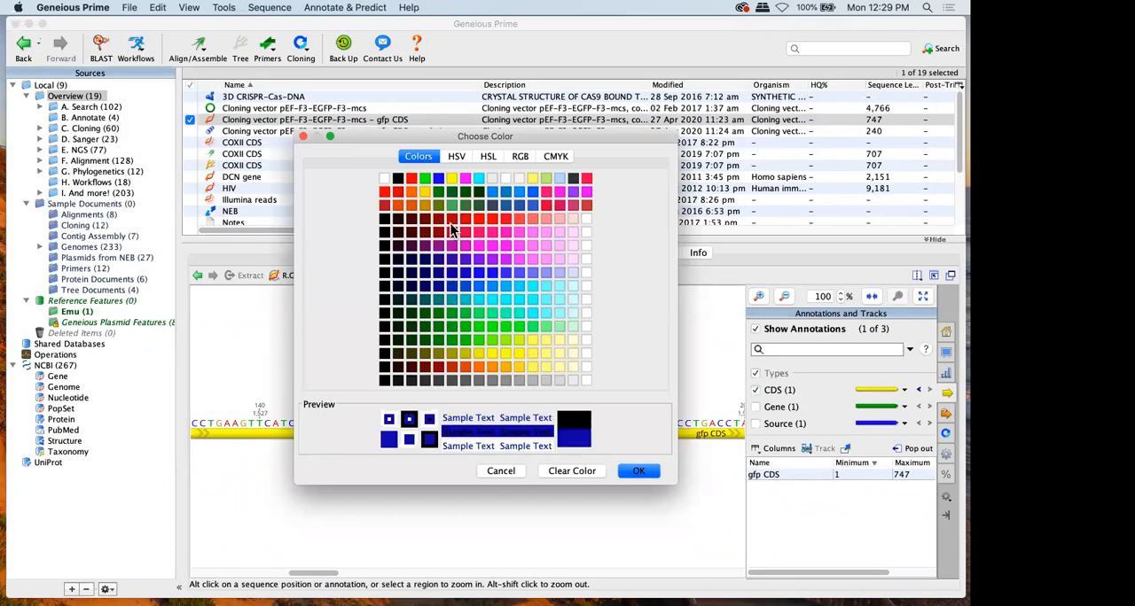
click(456, 226)
click(637, 472)
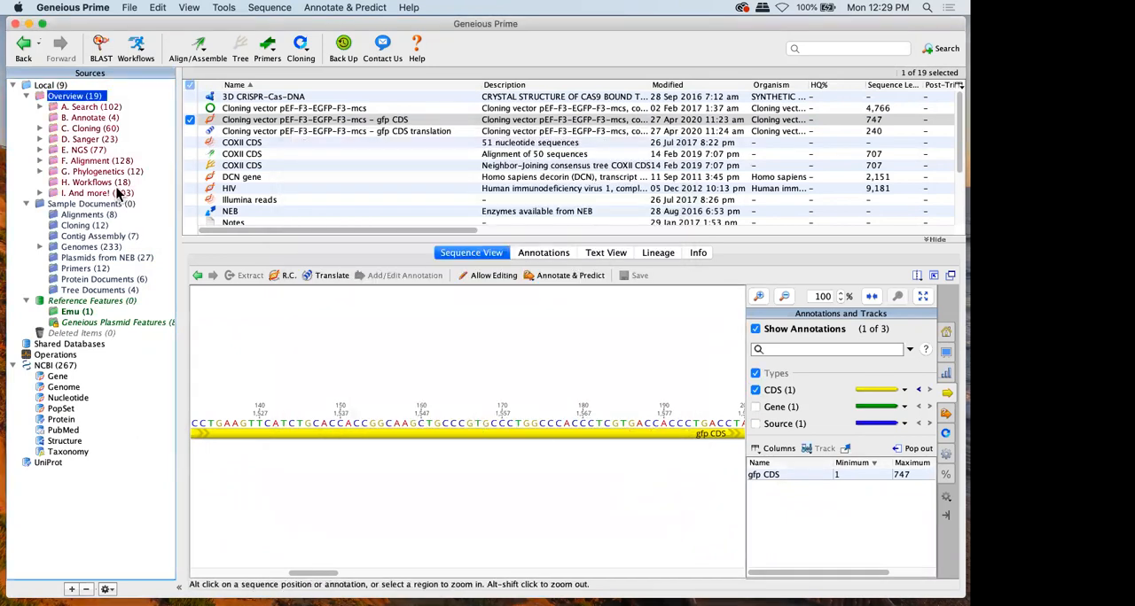
Open the I. And more! folder, view the Contact Support form and close it without sending
click(117, 193)
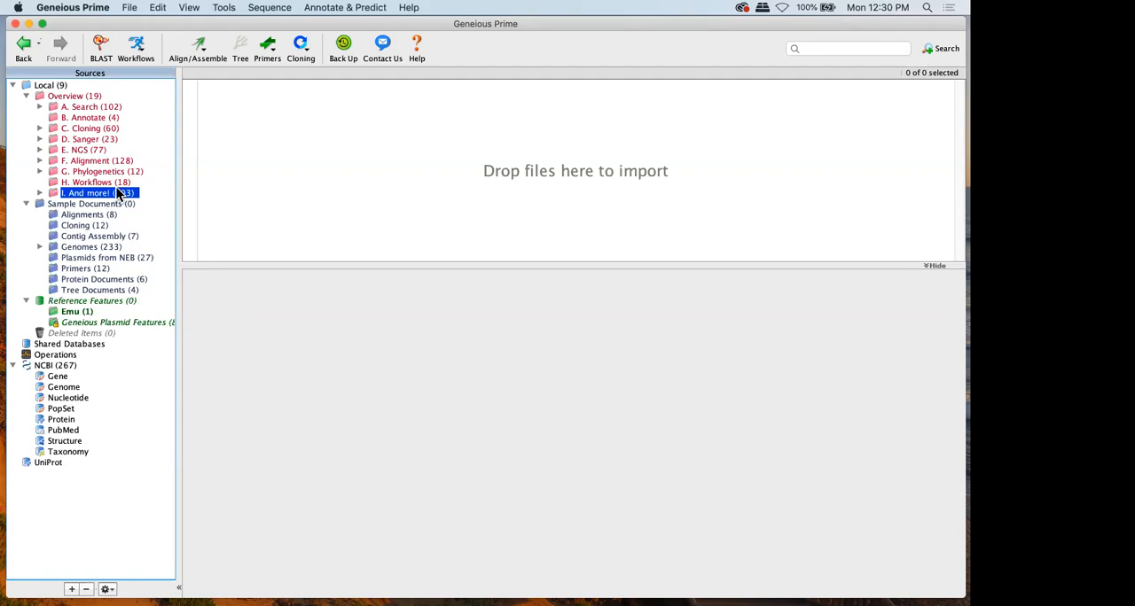
click(391, 57)
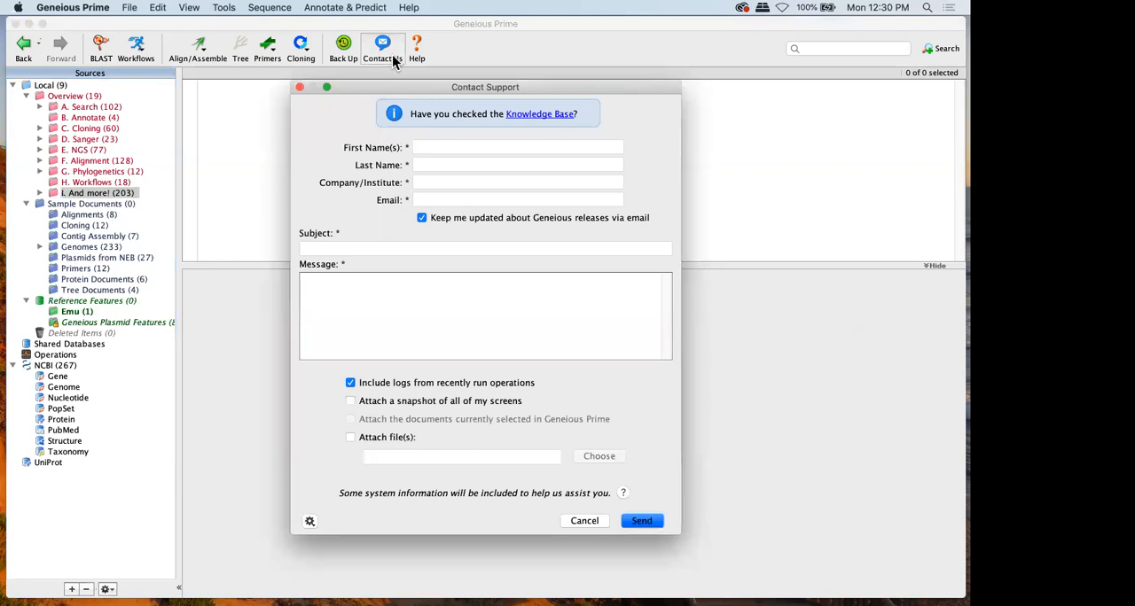
click(583, 521)
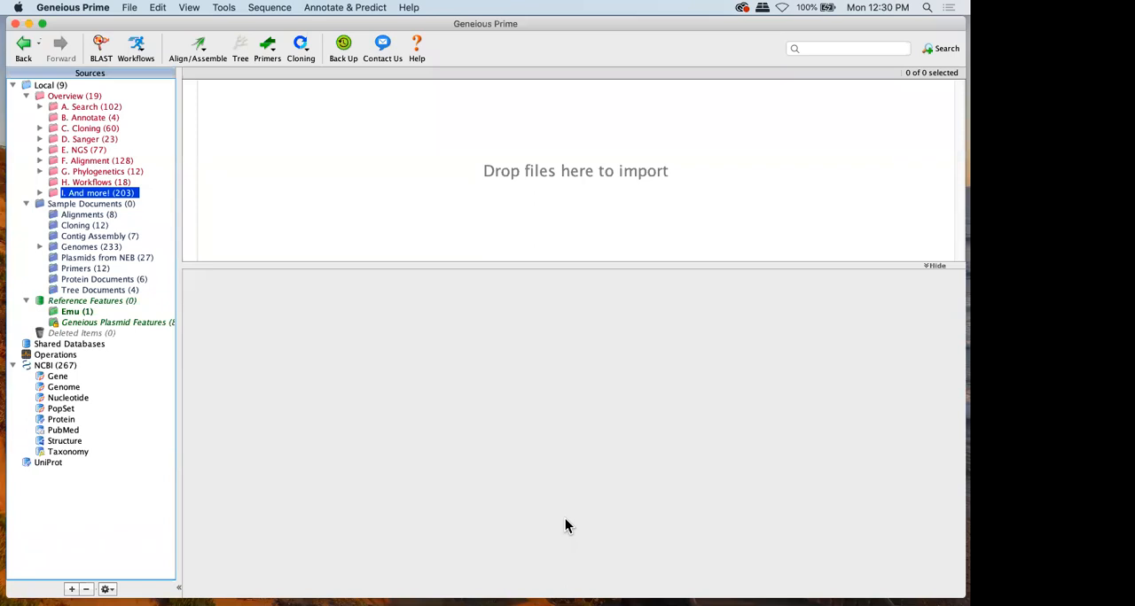
Move the Cloning vector pEF-F3-EGFP-F3-mcs - gfp CDS document from Overview into the D. Sanger folder and open that folder
click(68, 98)
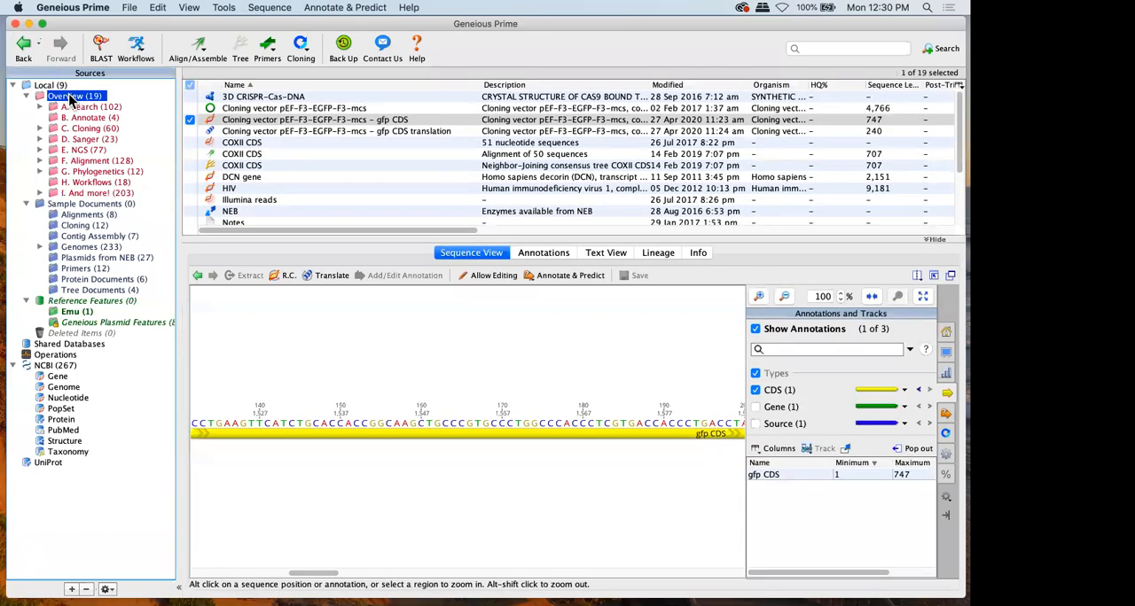
drag(307, 232, 307, 314)
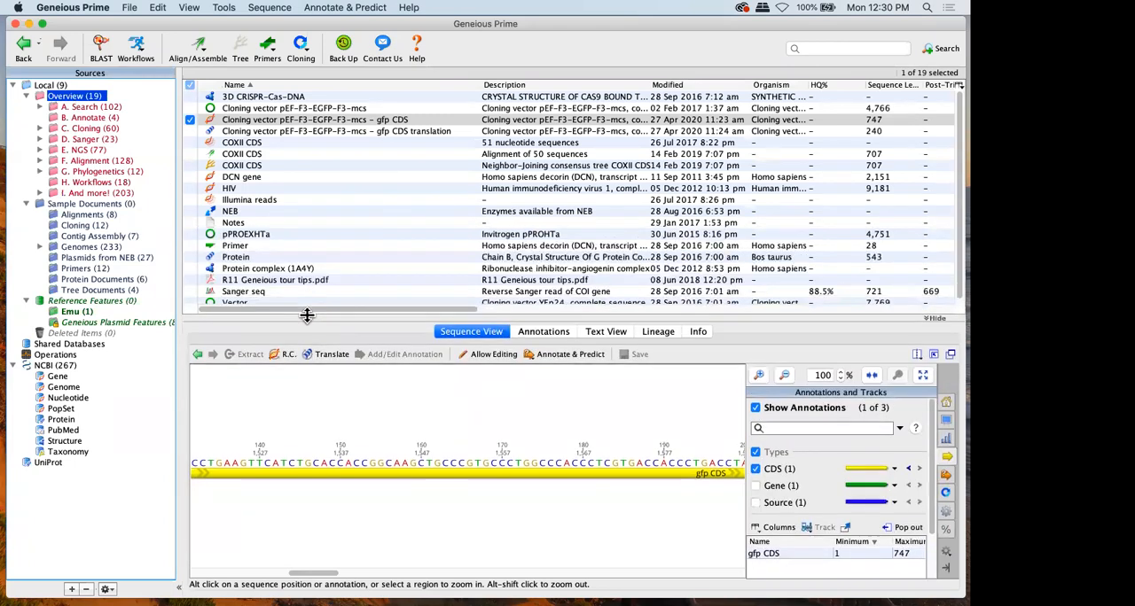
click(189, 120)
drag(190, 120, 86, 149)
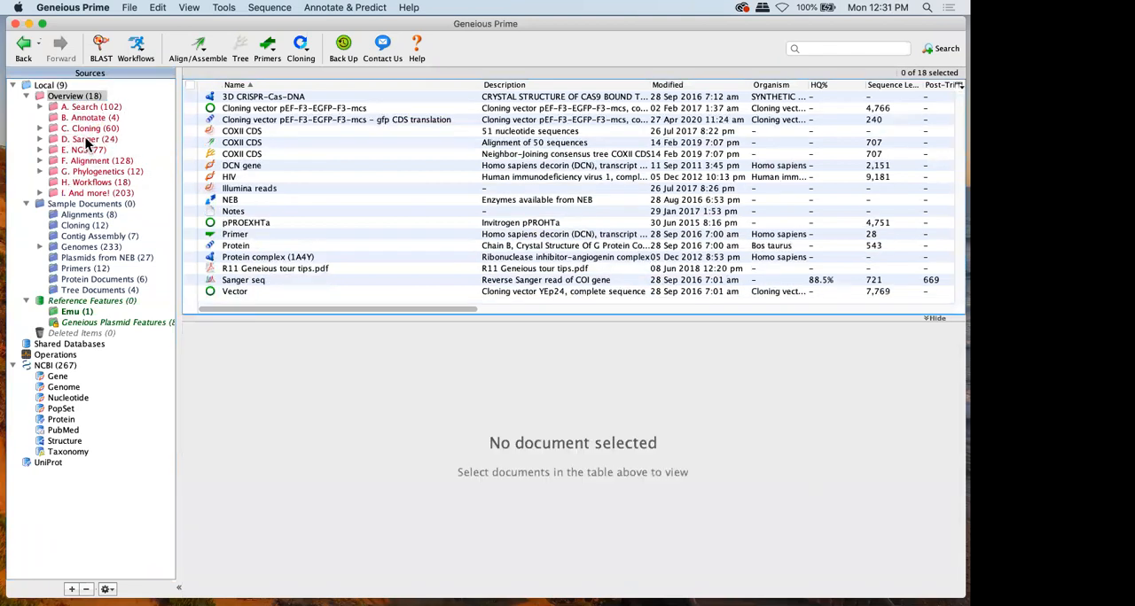
click(86, 140)
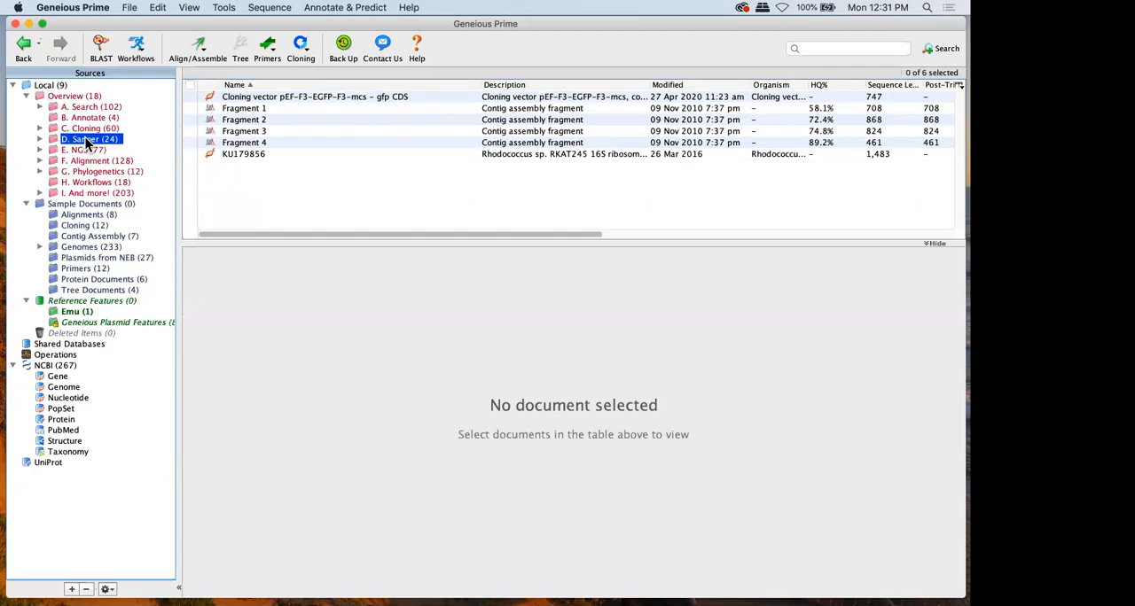
click(212, 98)
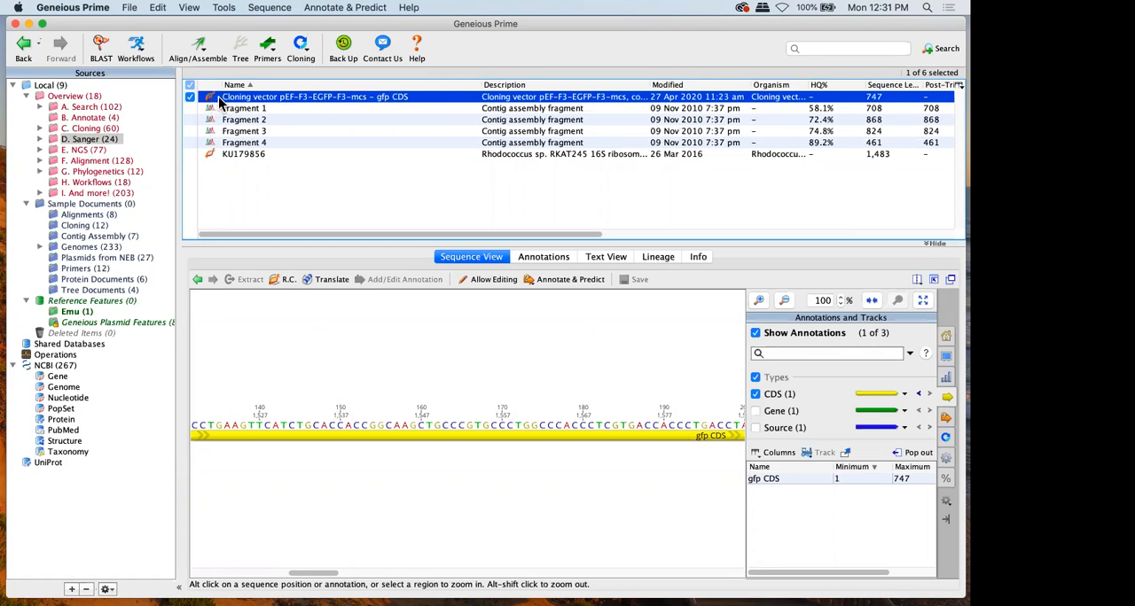
right_click(219, 101)
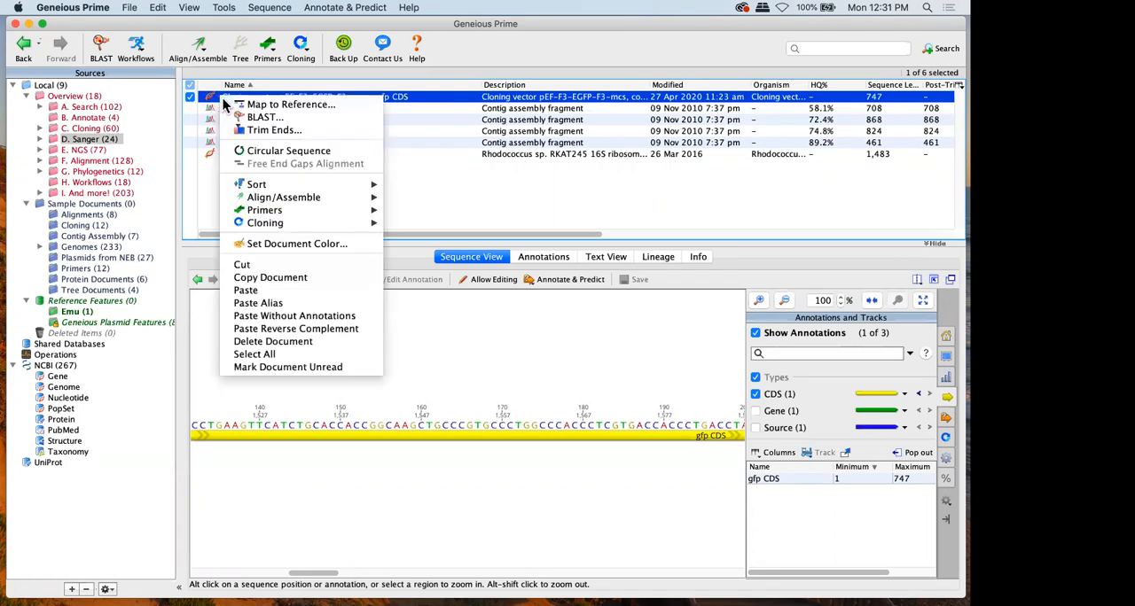
click(280, 278)
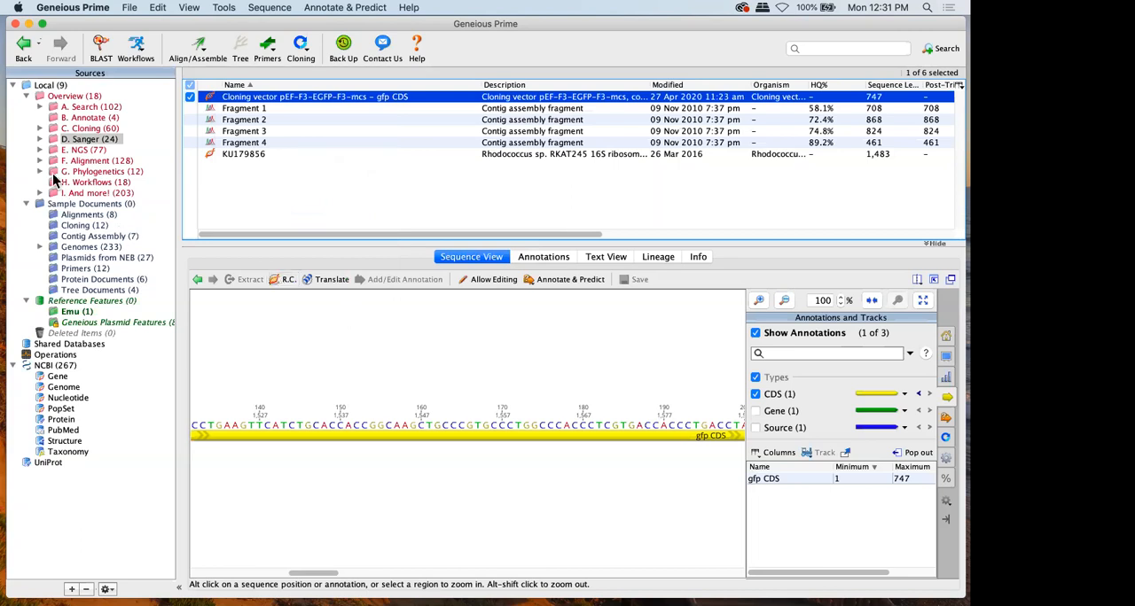
click(52, 85)
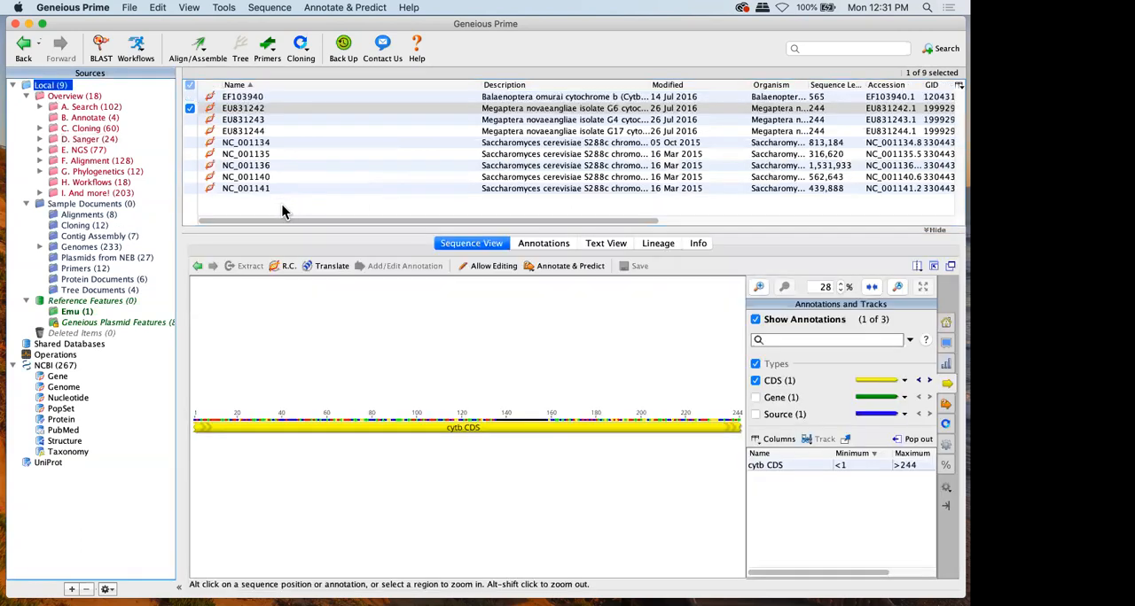
right_click(283, 213)
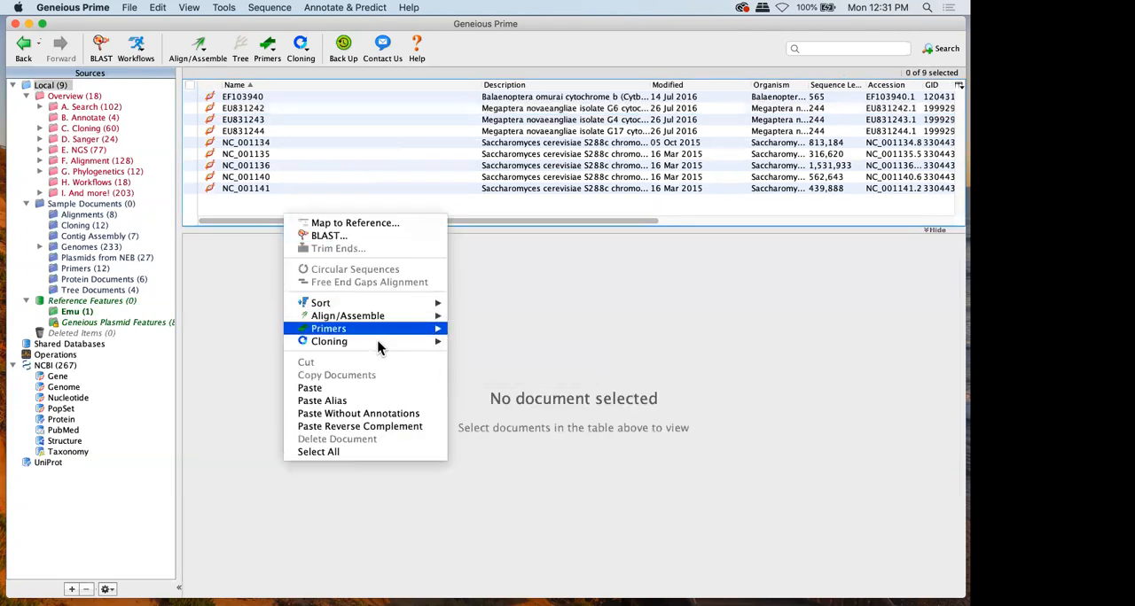
click(364, 401)
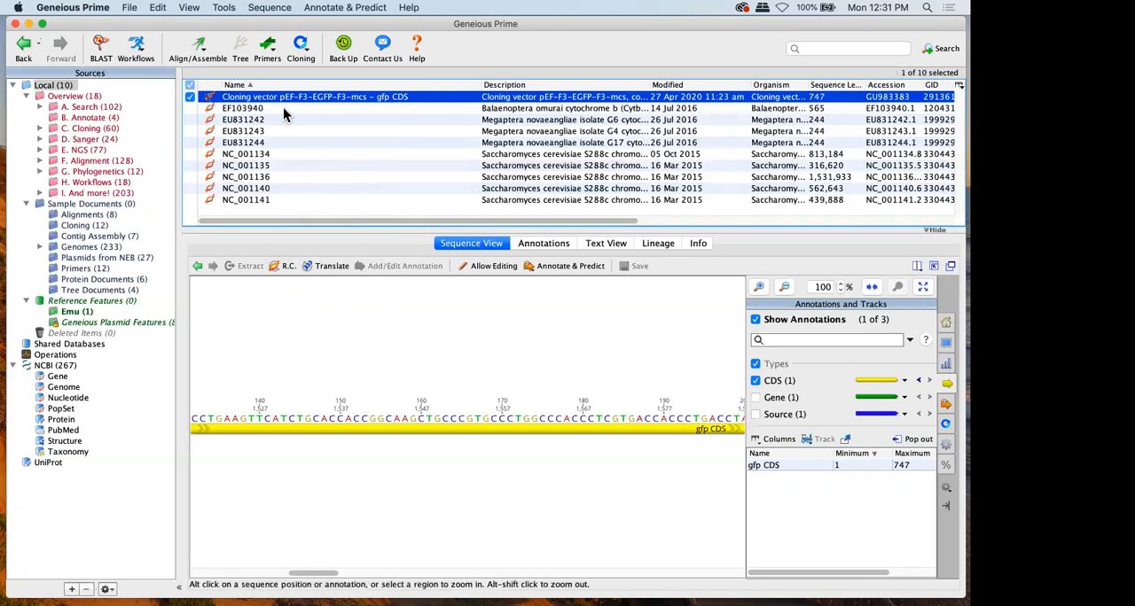
click(82, 139)
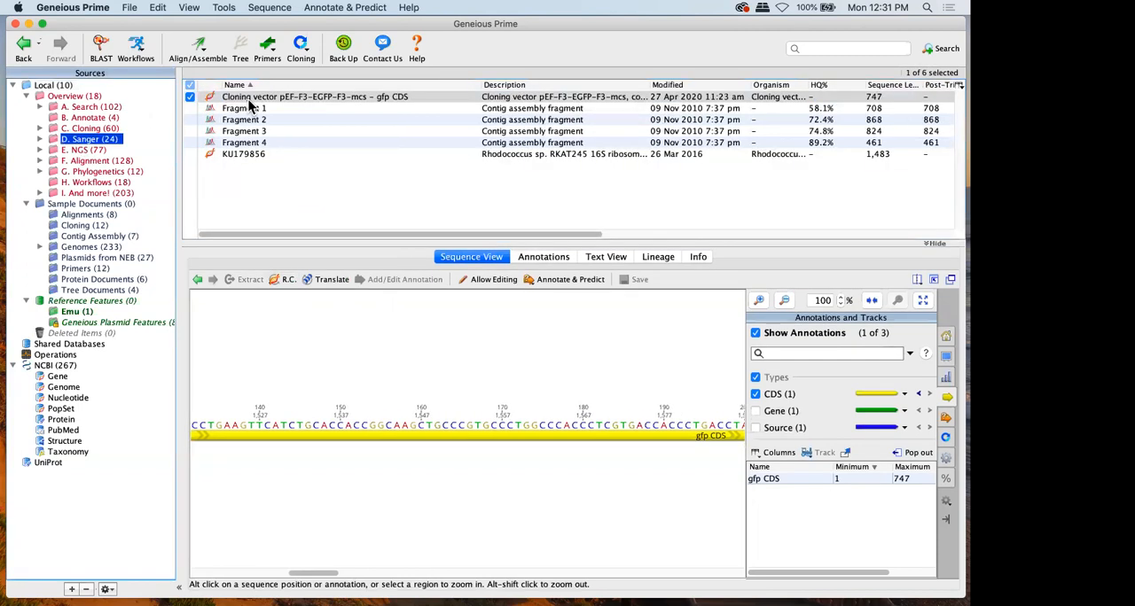
click(49, 86)
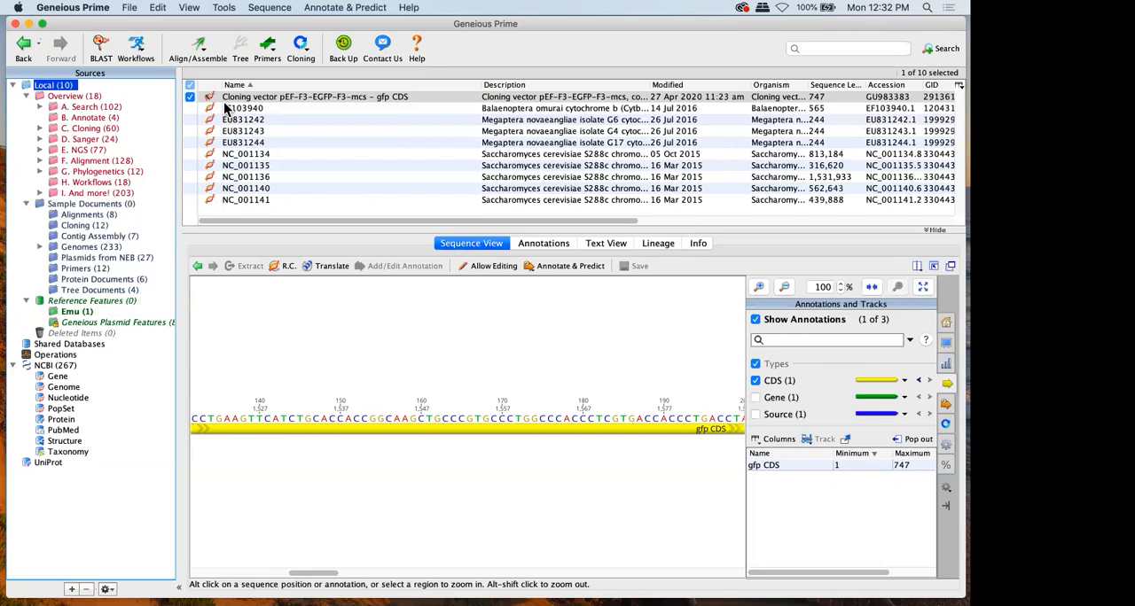
List the documents of the A. Search, C. Cloning, E. NGS and G. Phylogenetics folders together in an enlarged document table
click(93, 106)
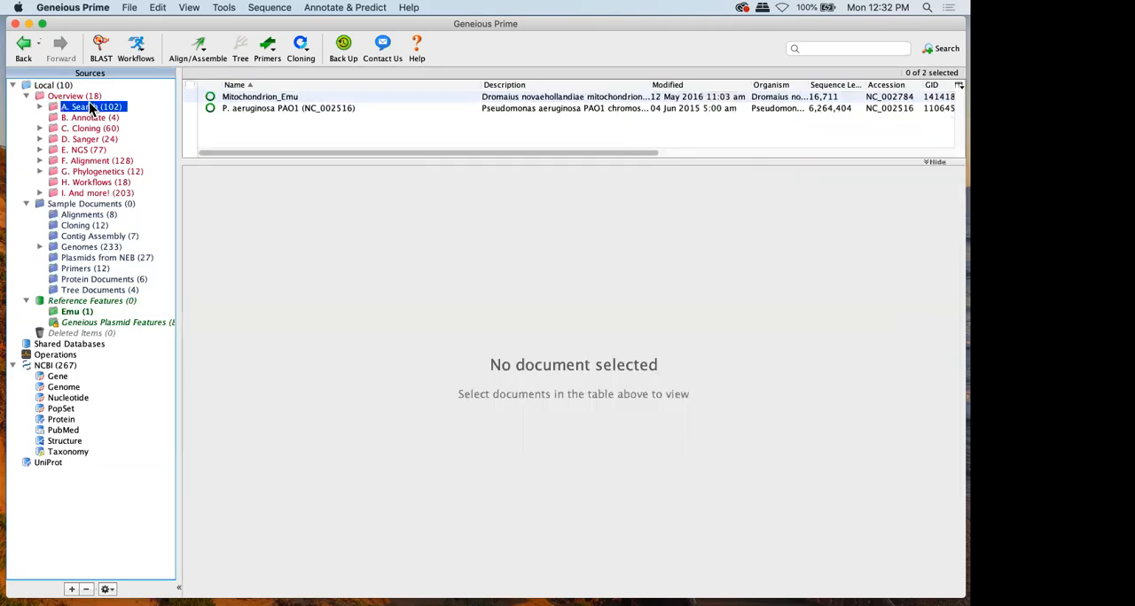
super+click(90, 150)
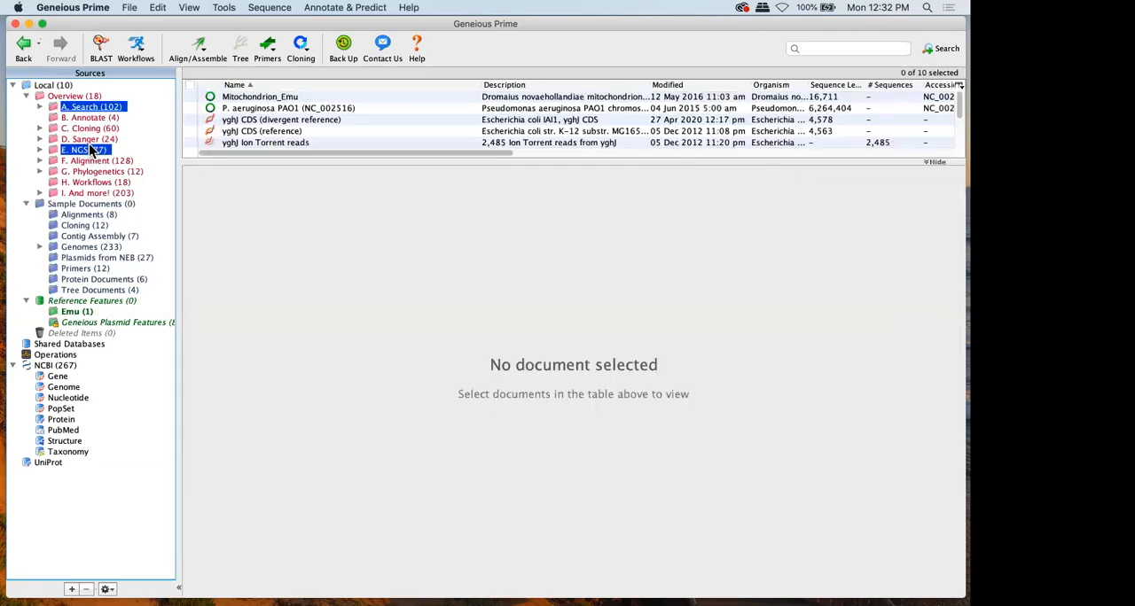
super+click(88, 172)
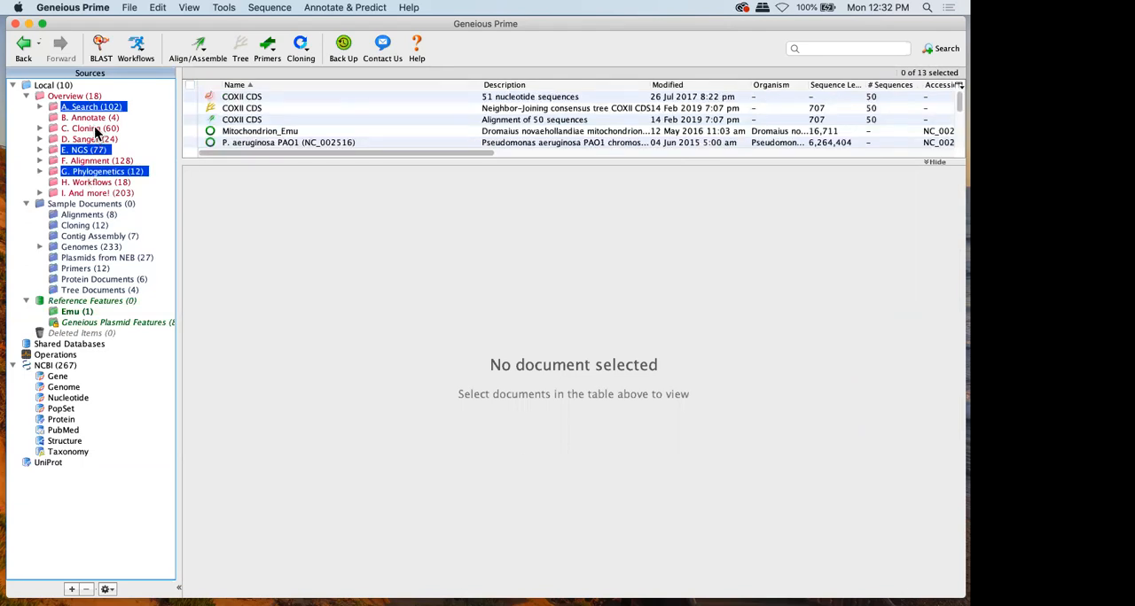
super+click(90, 128)
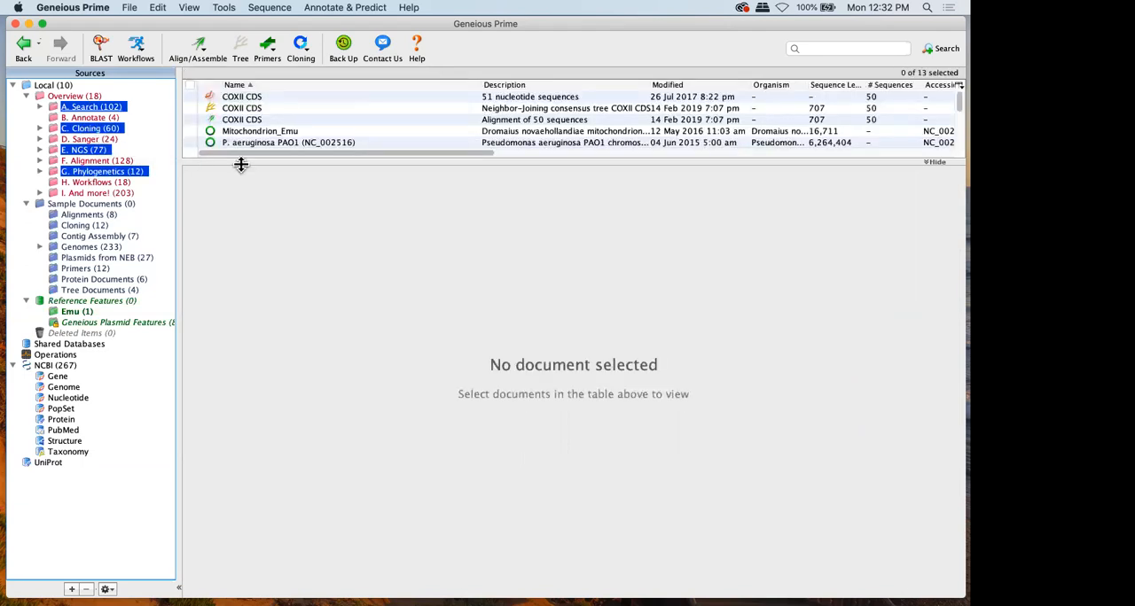
drag(241, 168, 248, 355)
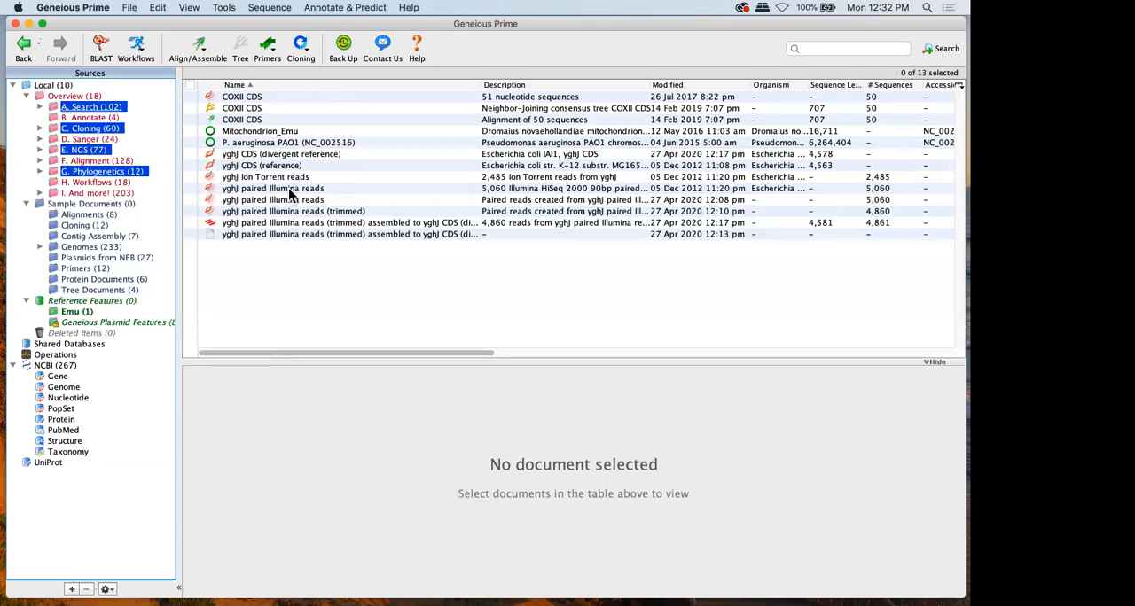